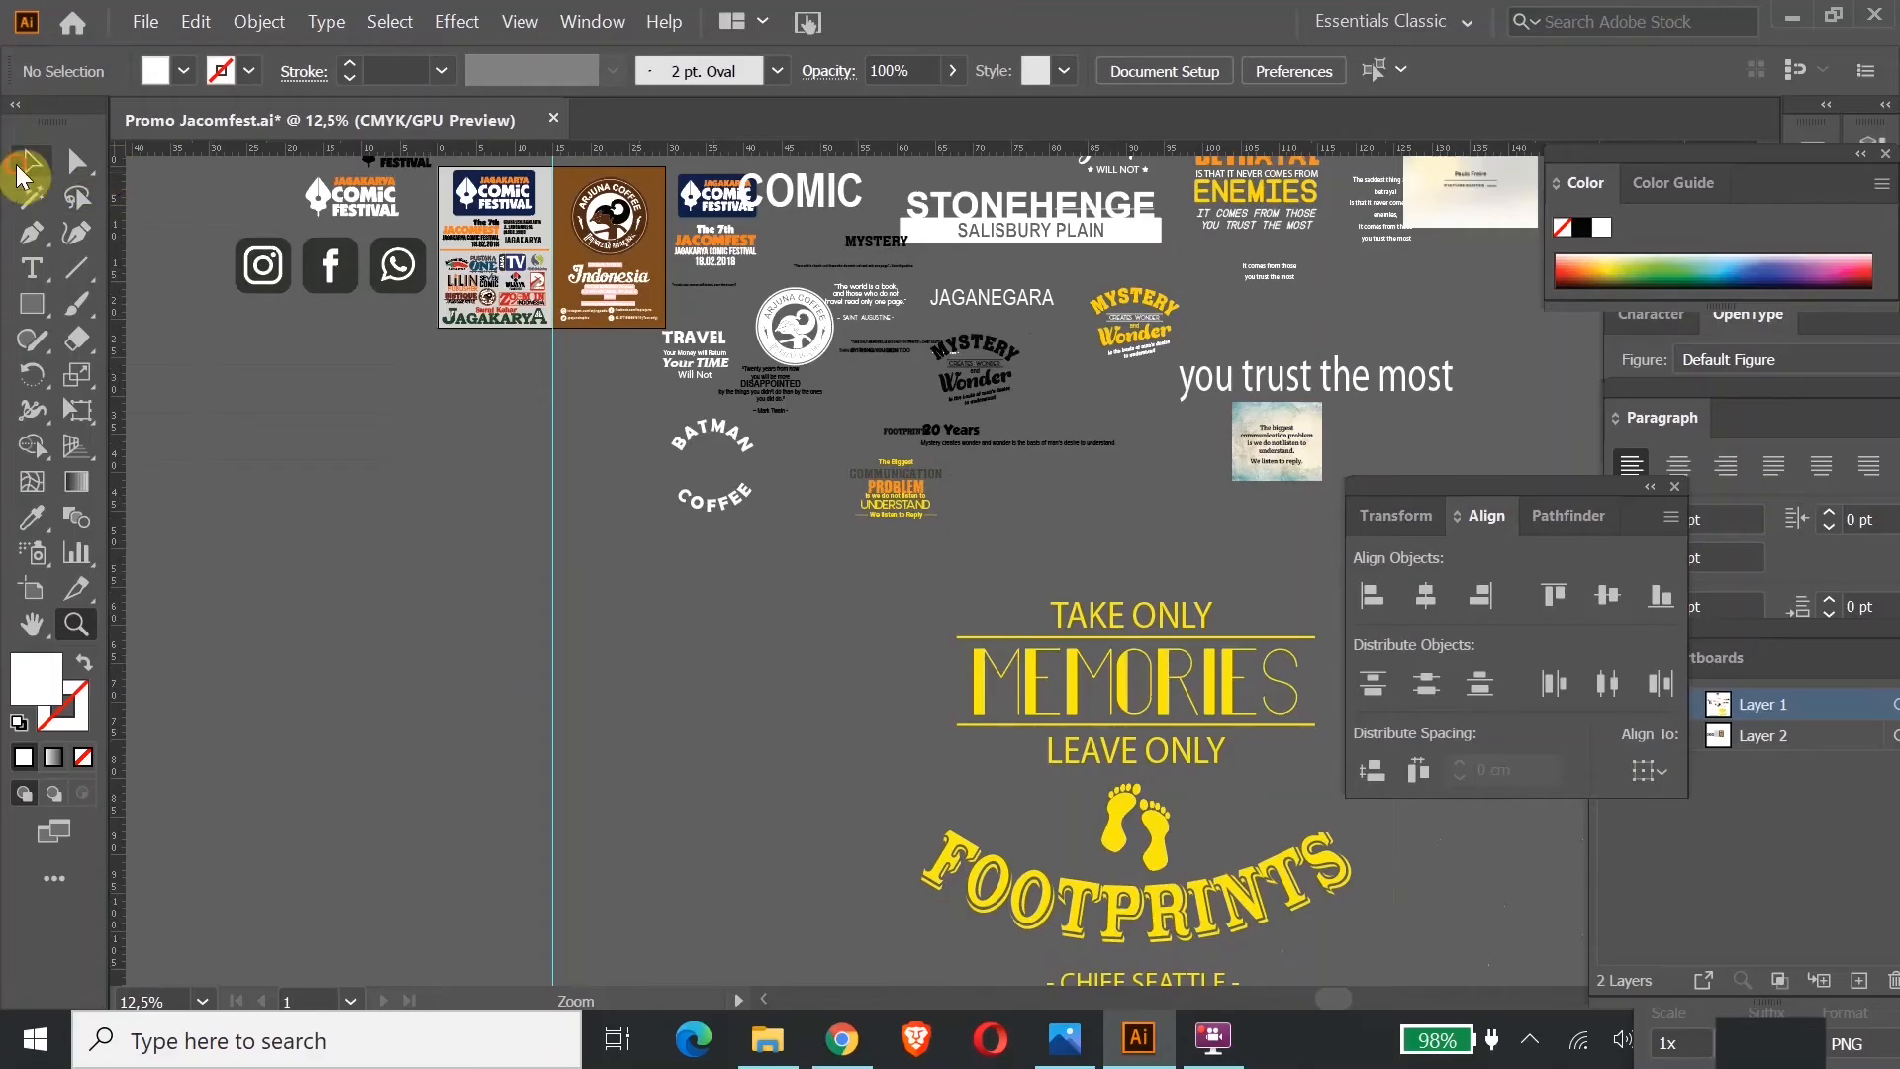
Step: Scale the yellow Footprints quote group down to about 33.1 × 18.9 cm and place it beneath the Communication Problem quote
click(1147, 704)
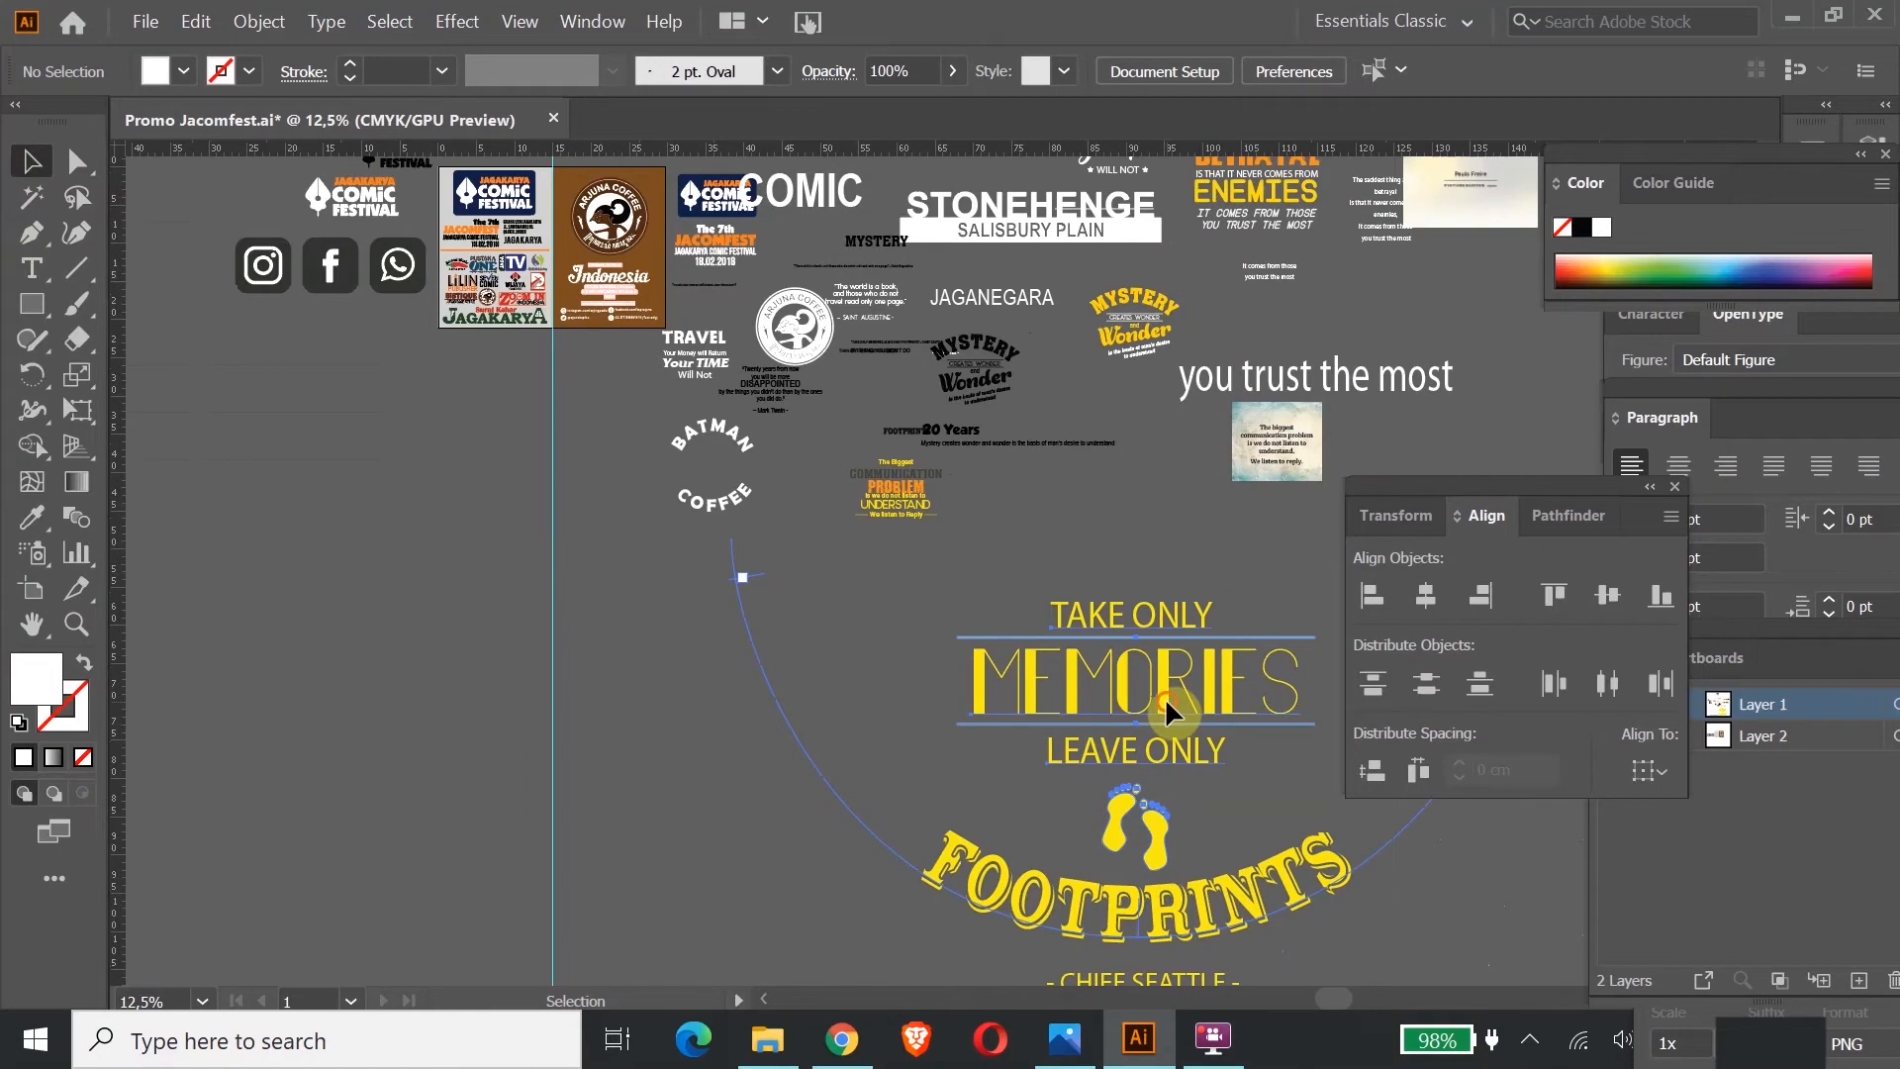
drag(1166, 696, 851, 670)
key(e)
drag(593, 530, 956, 621)
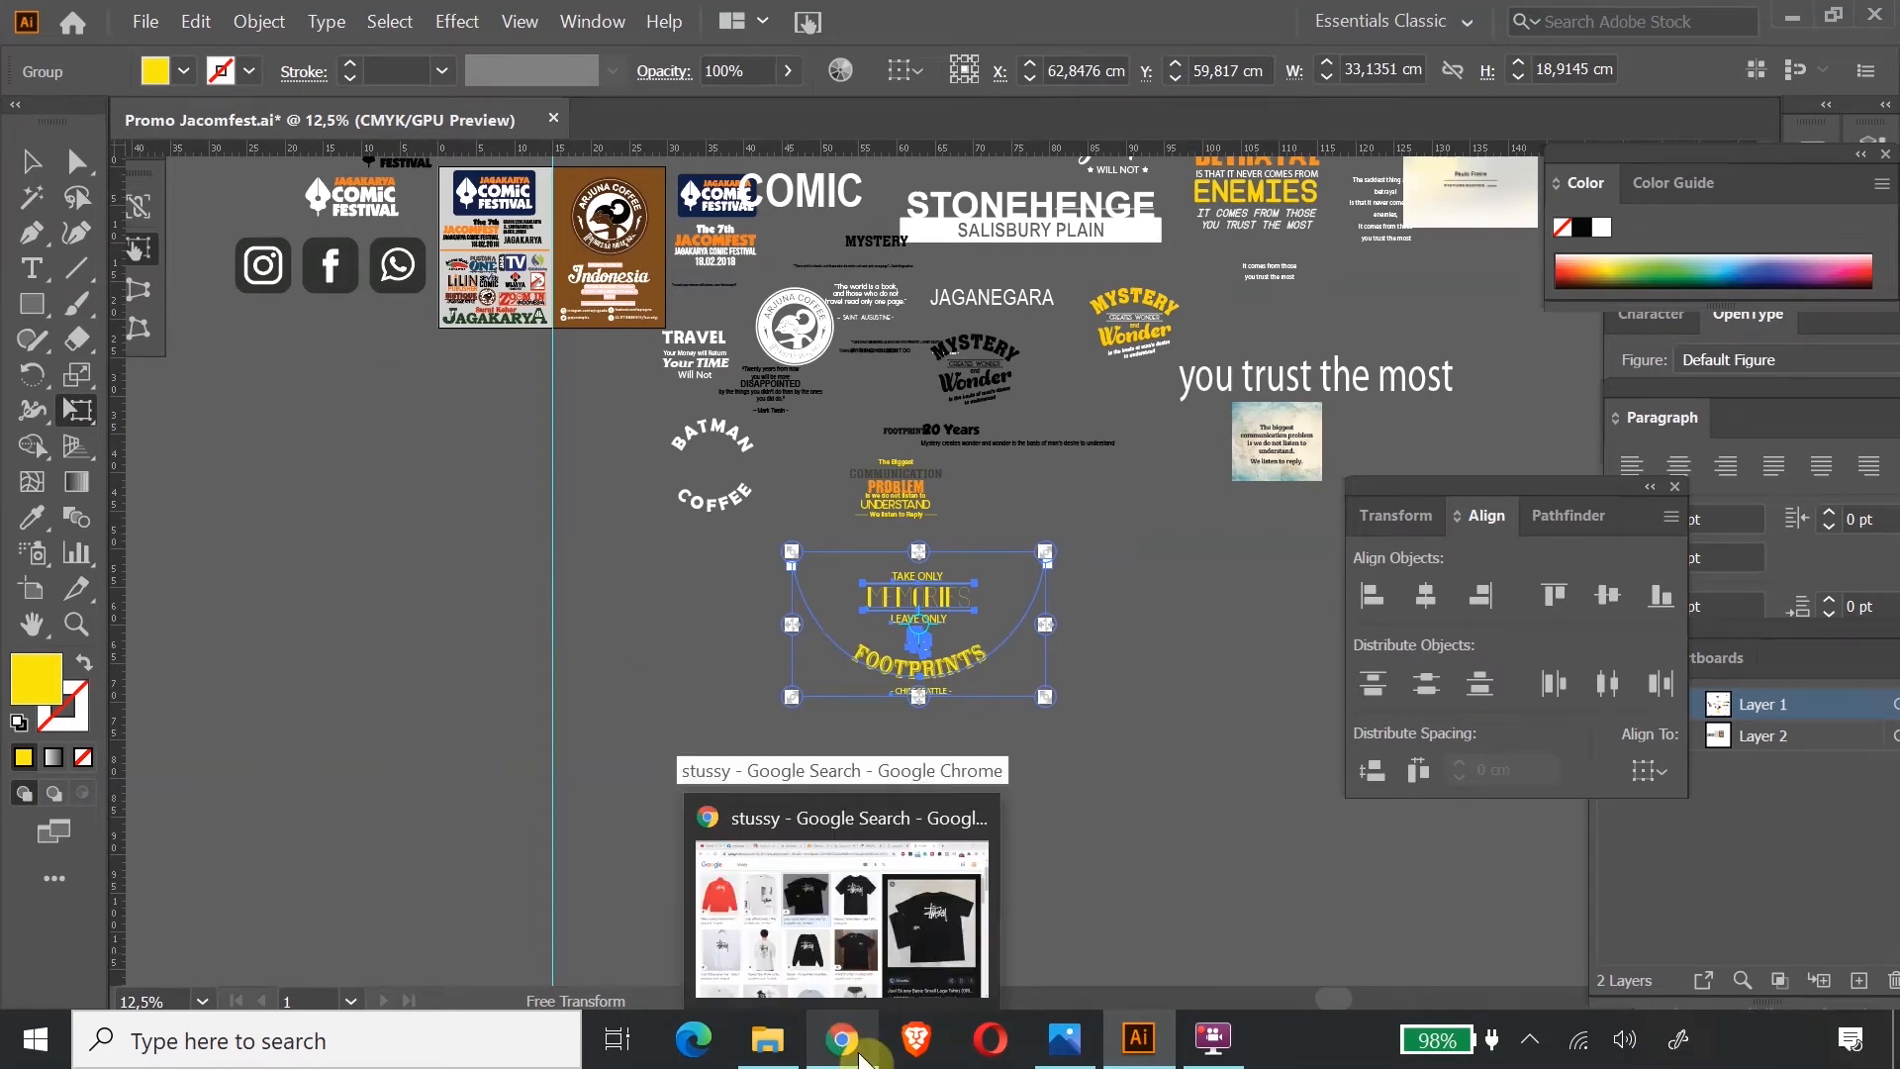
Step: Switch to Chrome and read through CareerFoundry's beginner's guide on what typography is and why it is important
click(860, 1057)
click(937, 22)
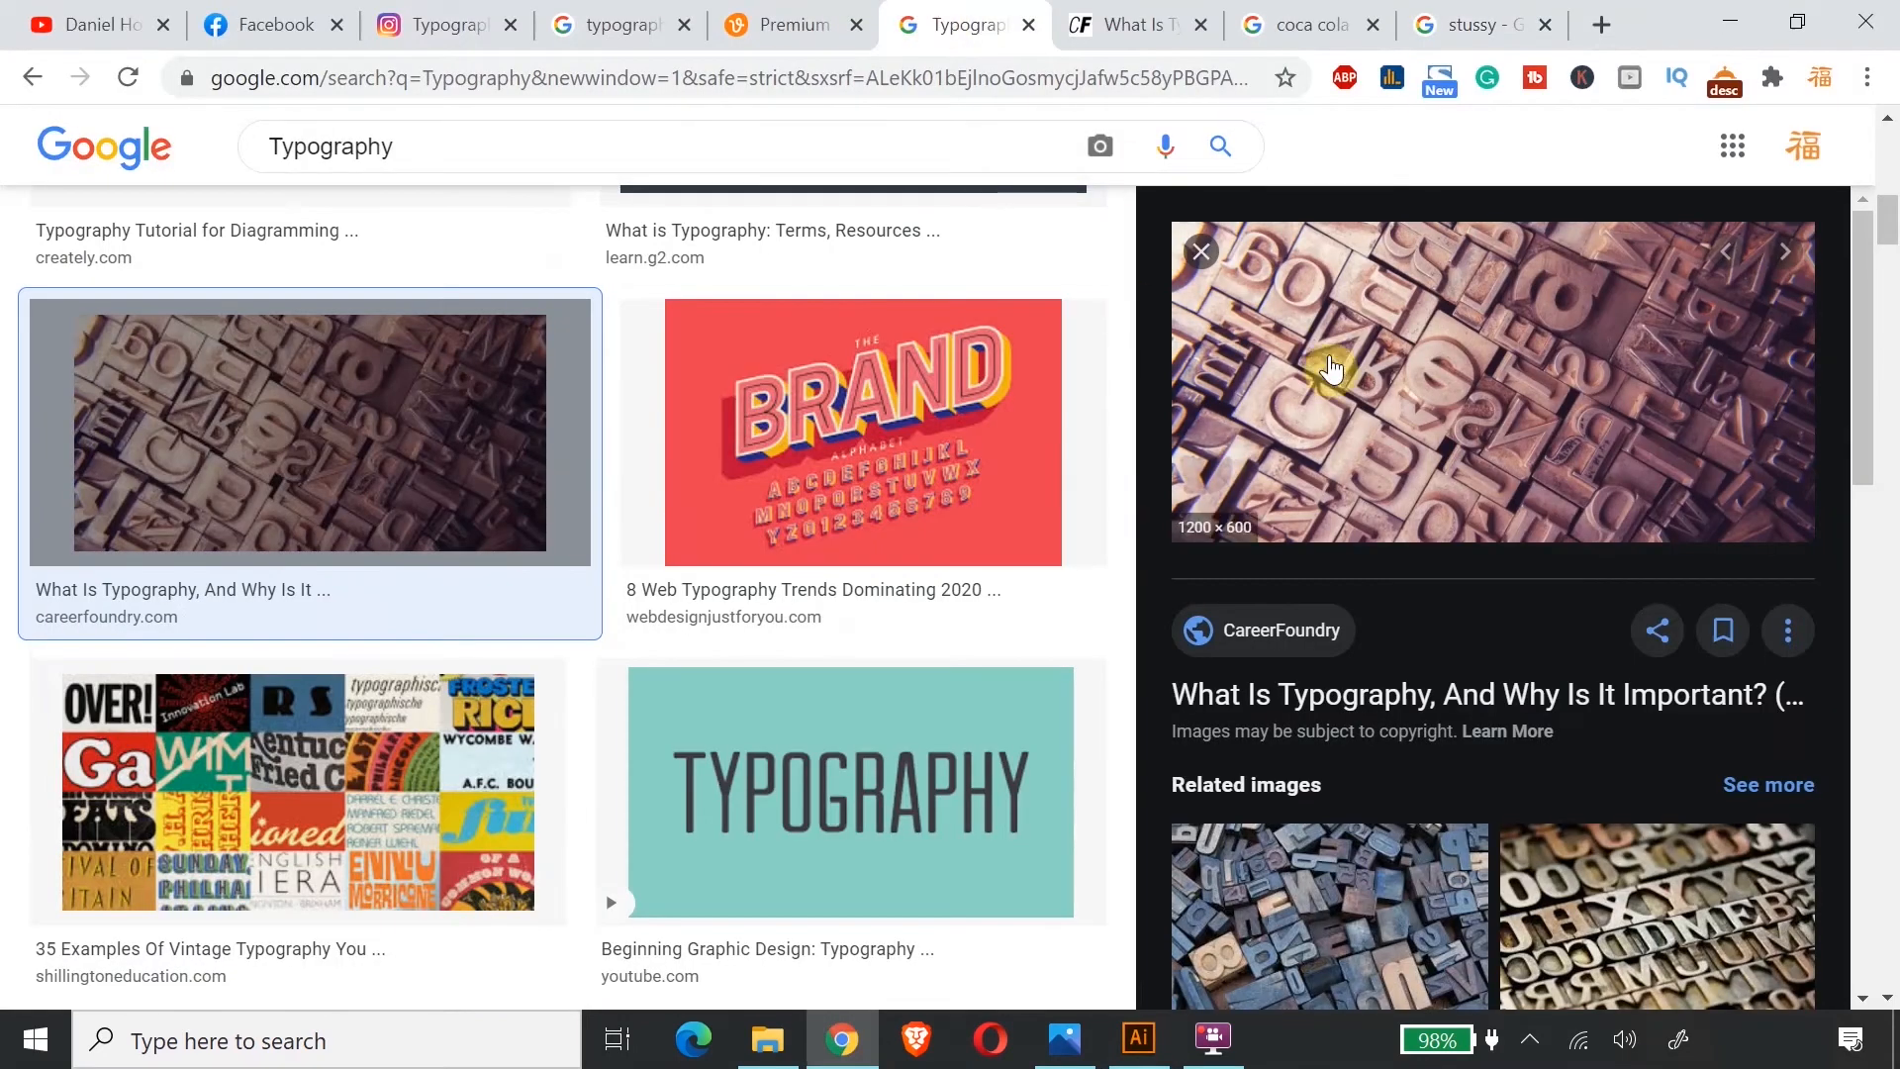
click(1133, 24)
scroll(867, 550, up, 10)
scroll(865, 554, down, 11)
scroll(1078, 510, down, 4)
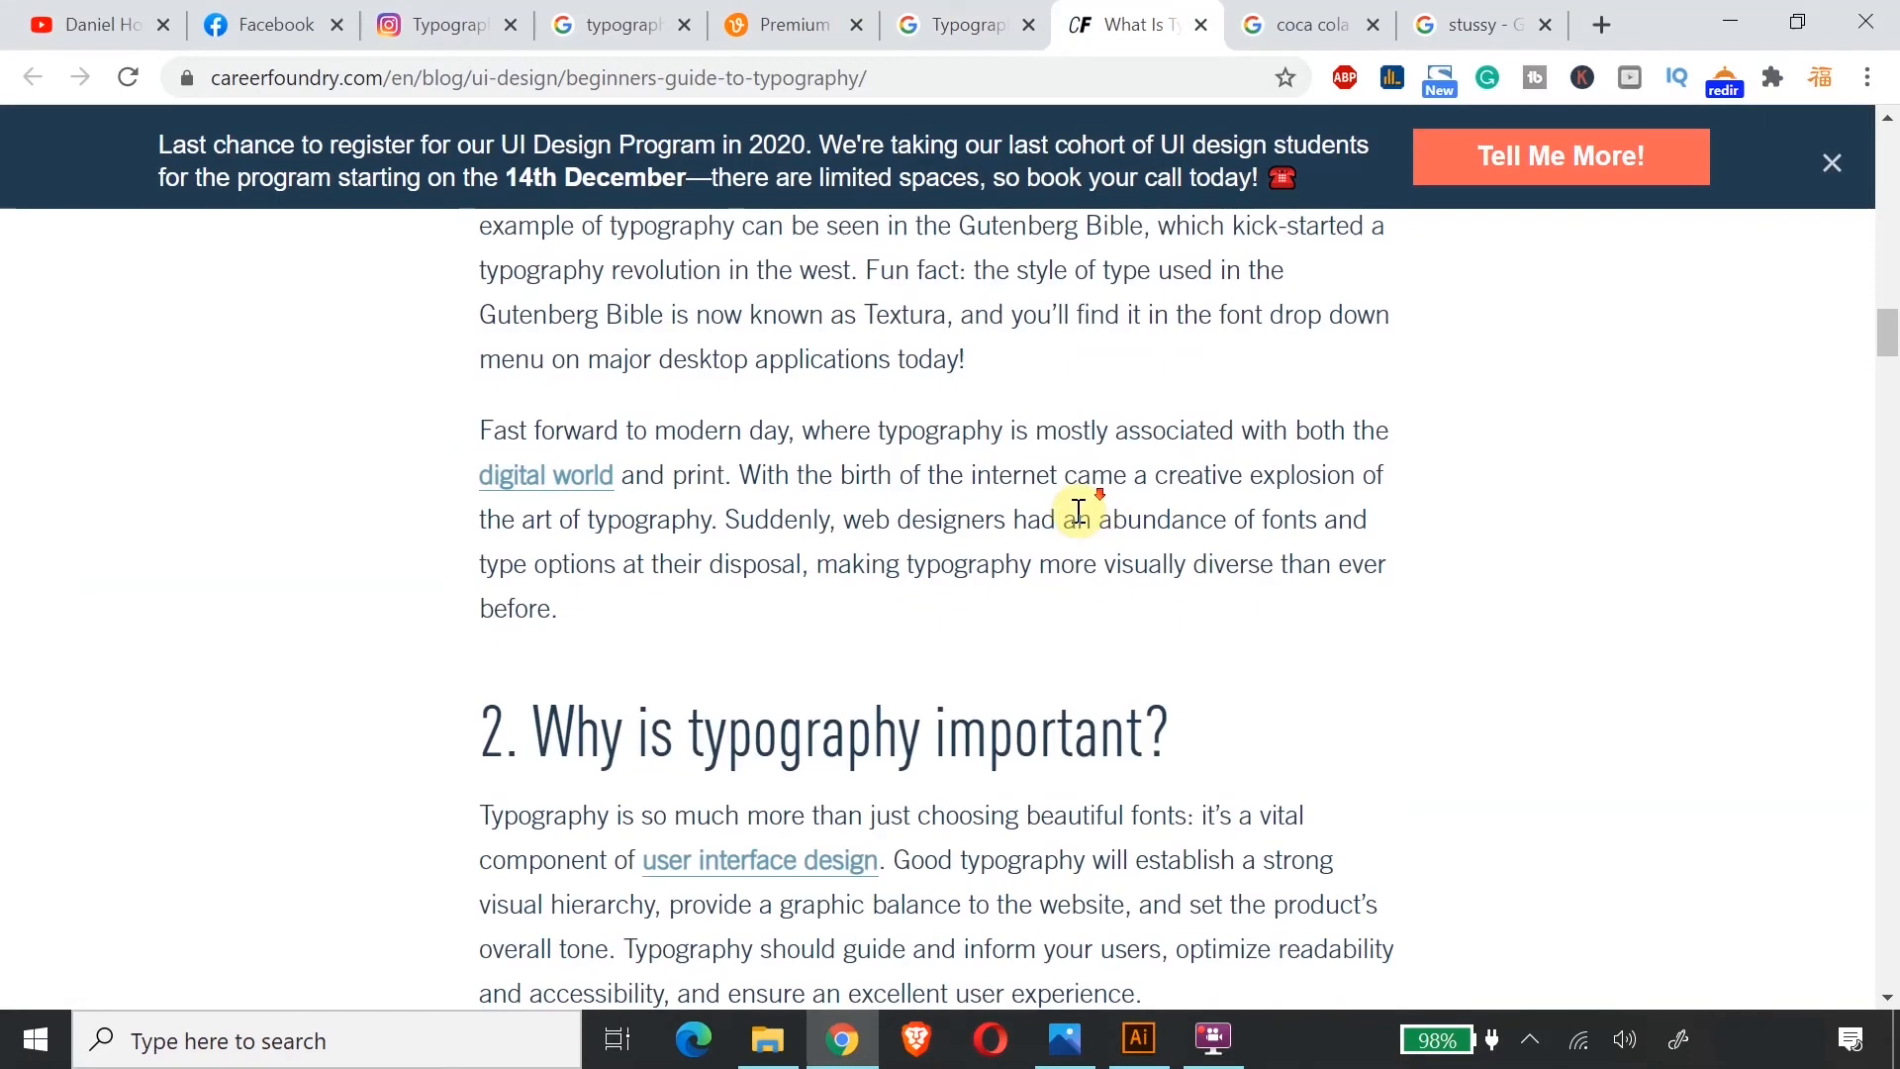
Step: Search Google Images for an author's typography books at Gramedia and browse the typographyinspired Instagram posts
click(1476, 28)
click(1602, 25)
click(844, 633)
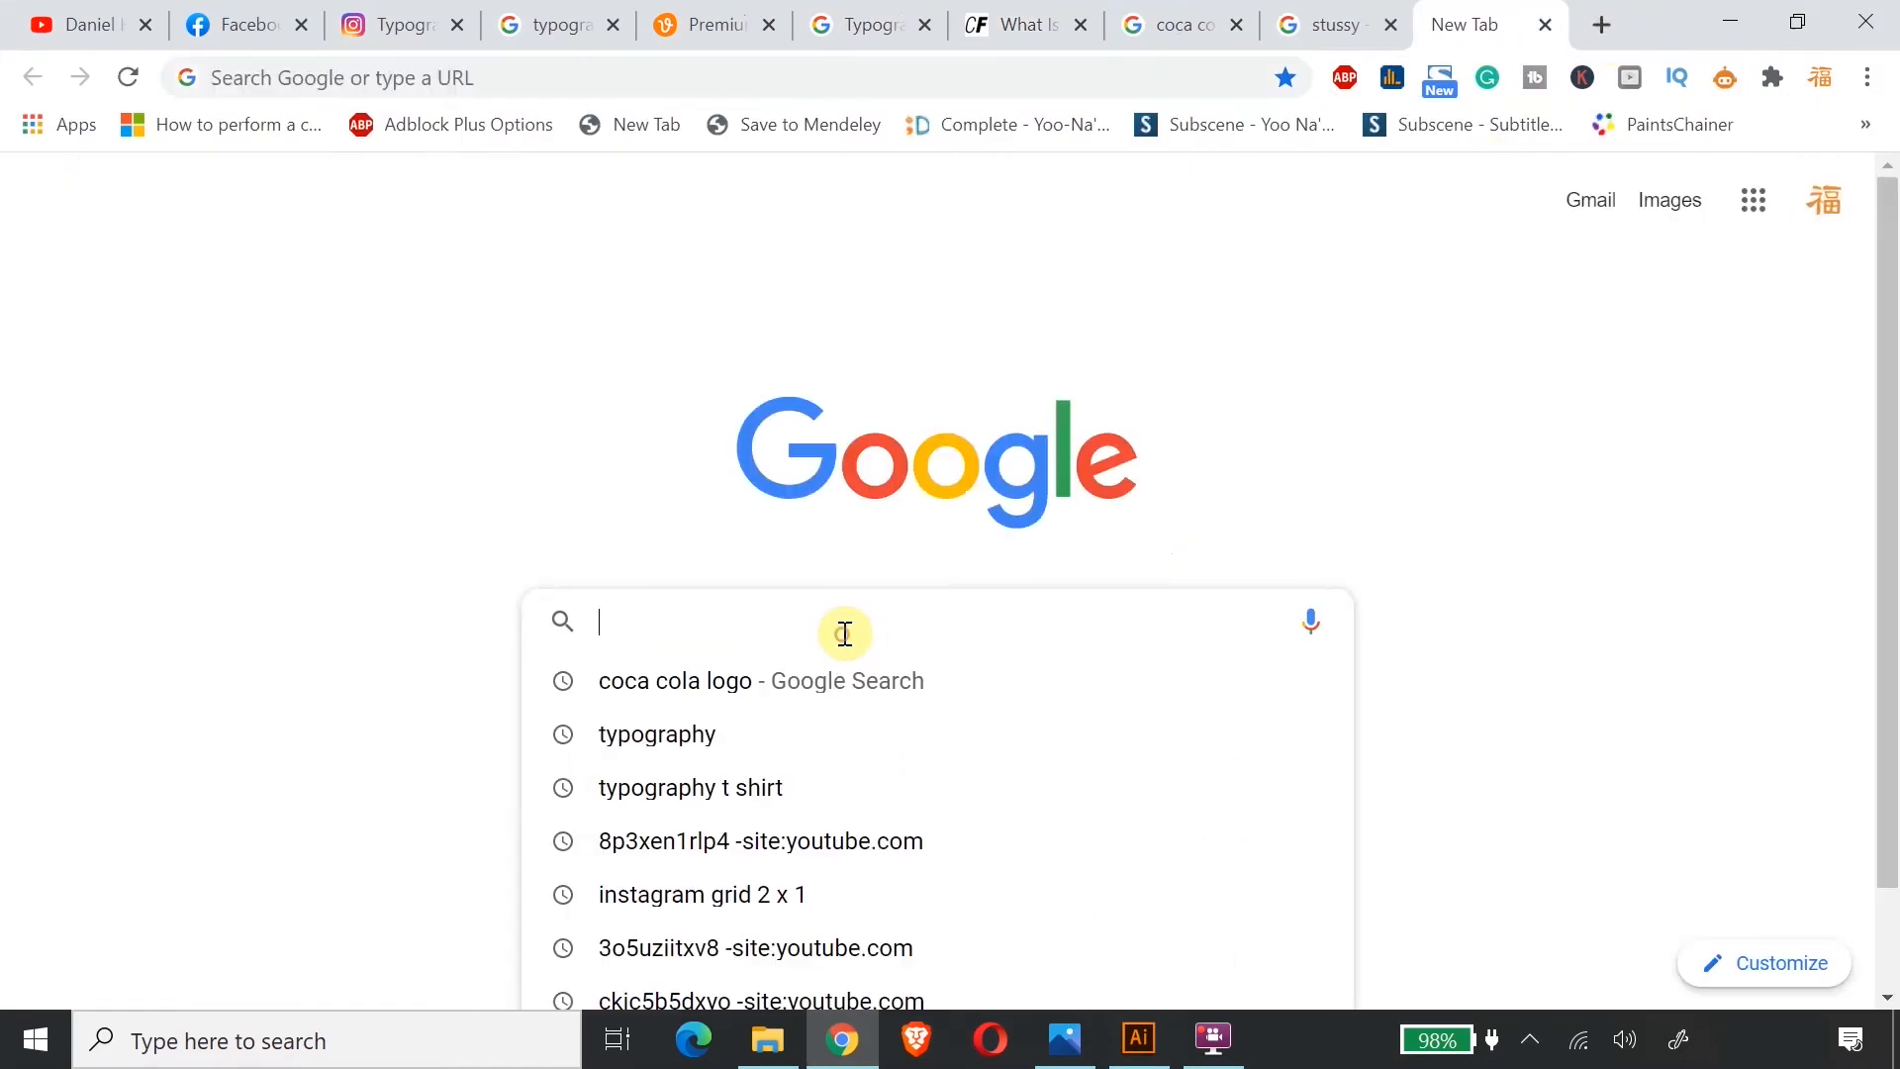
text(B)
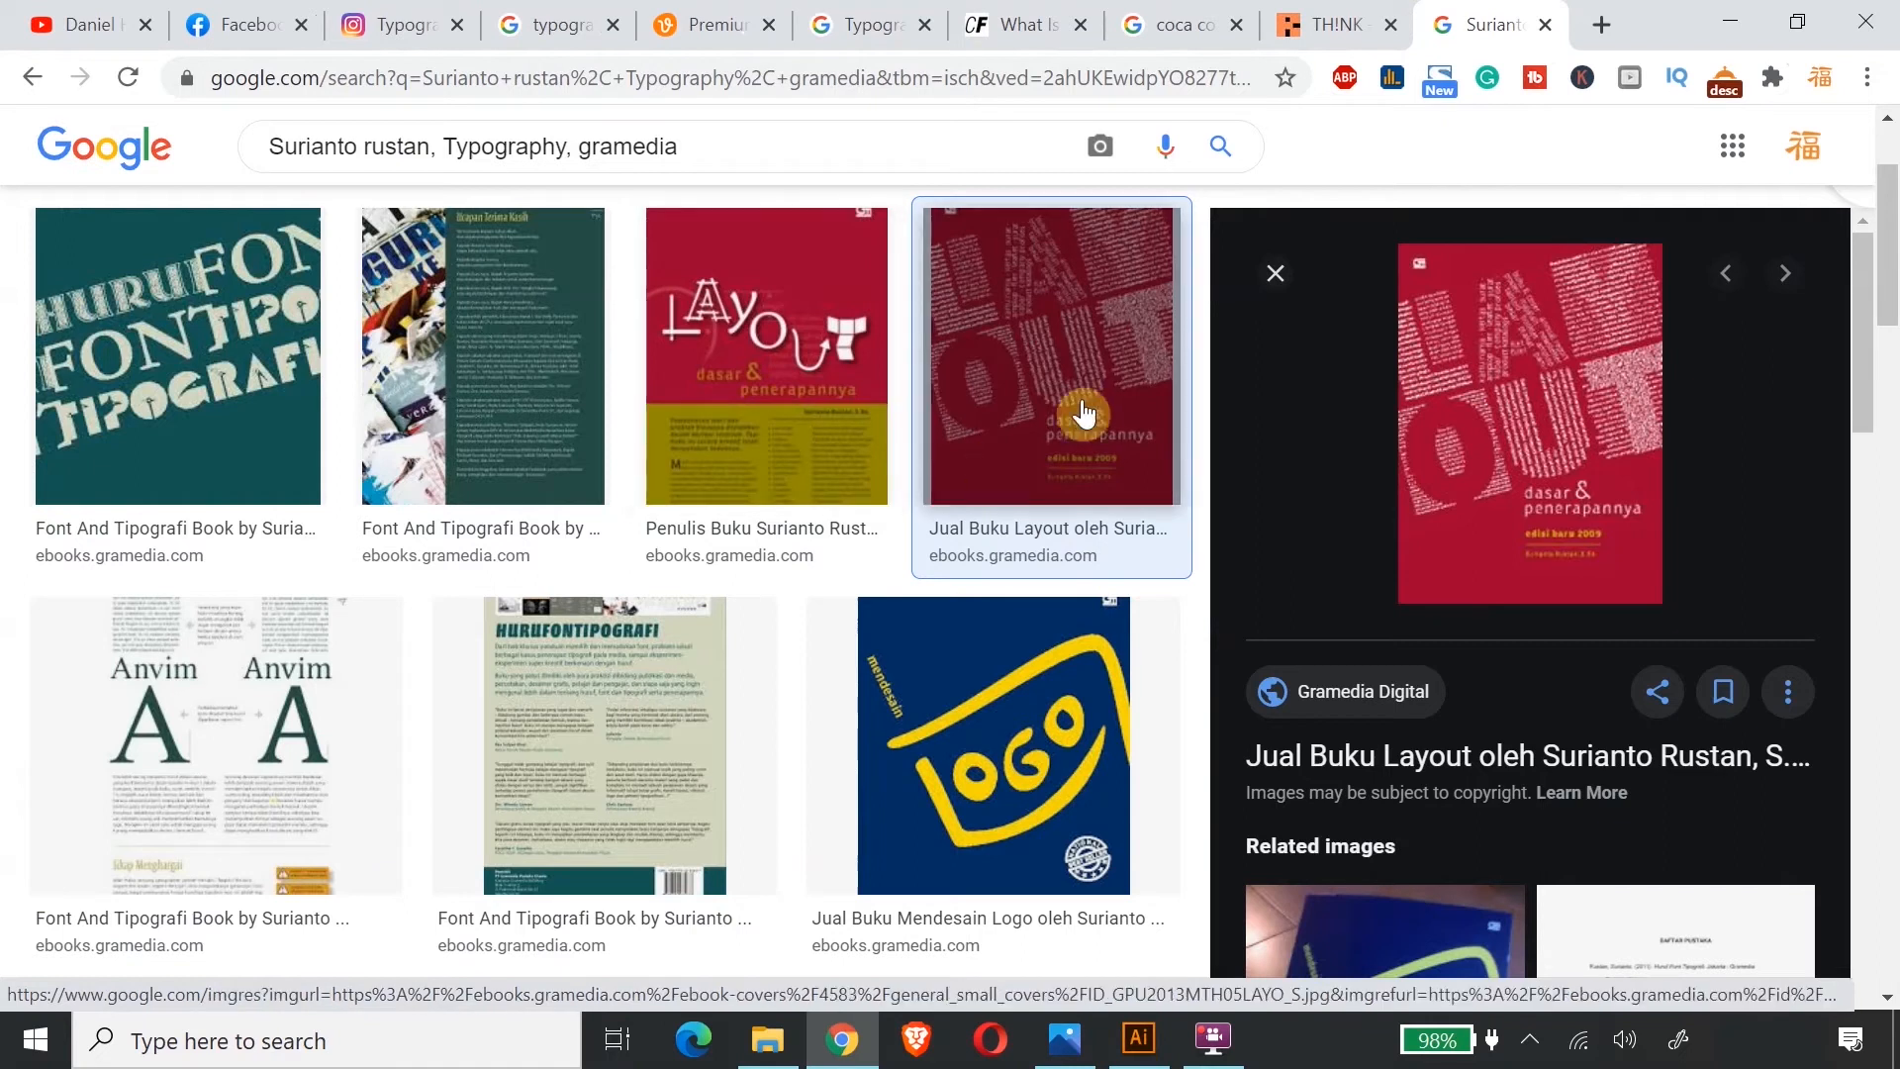
scroll(1088, 418, up, 2)
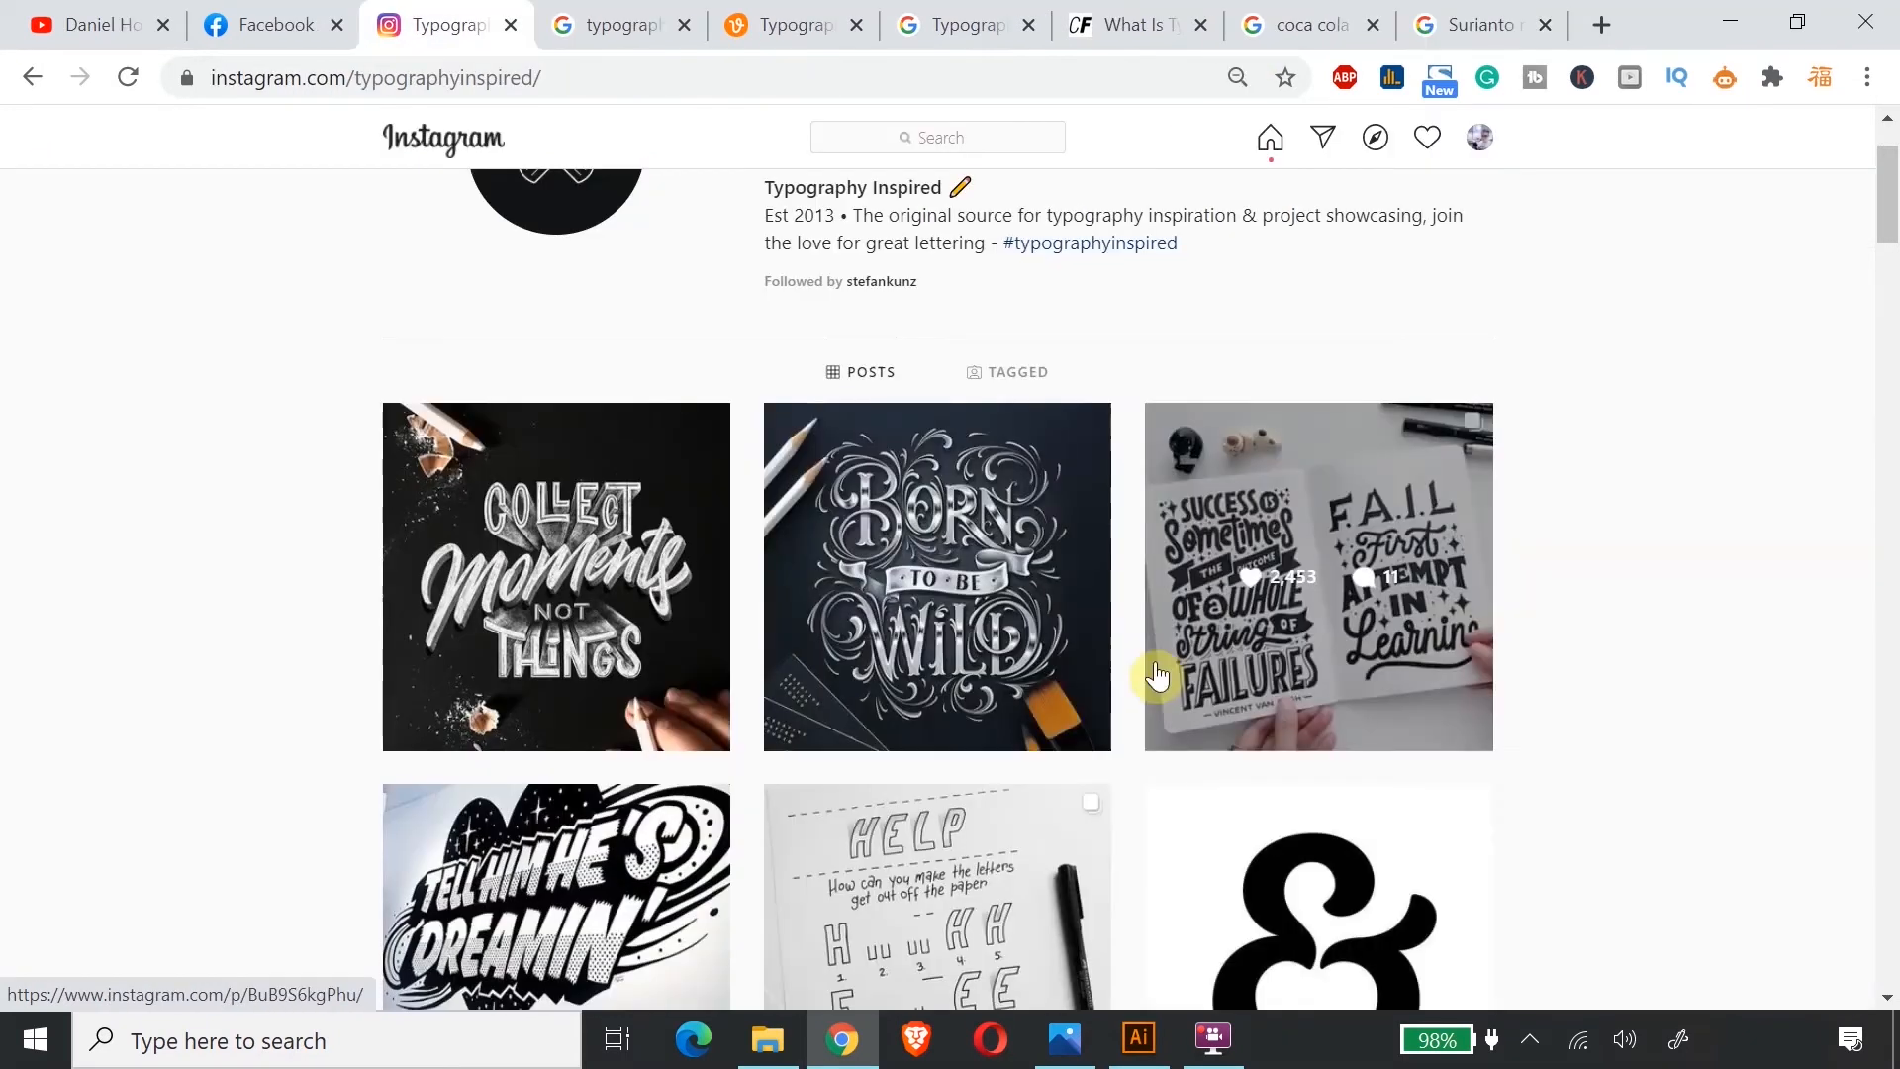
scroll(571, 678, down, 5)
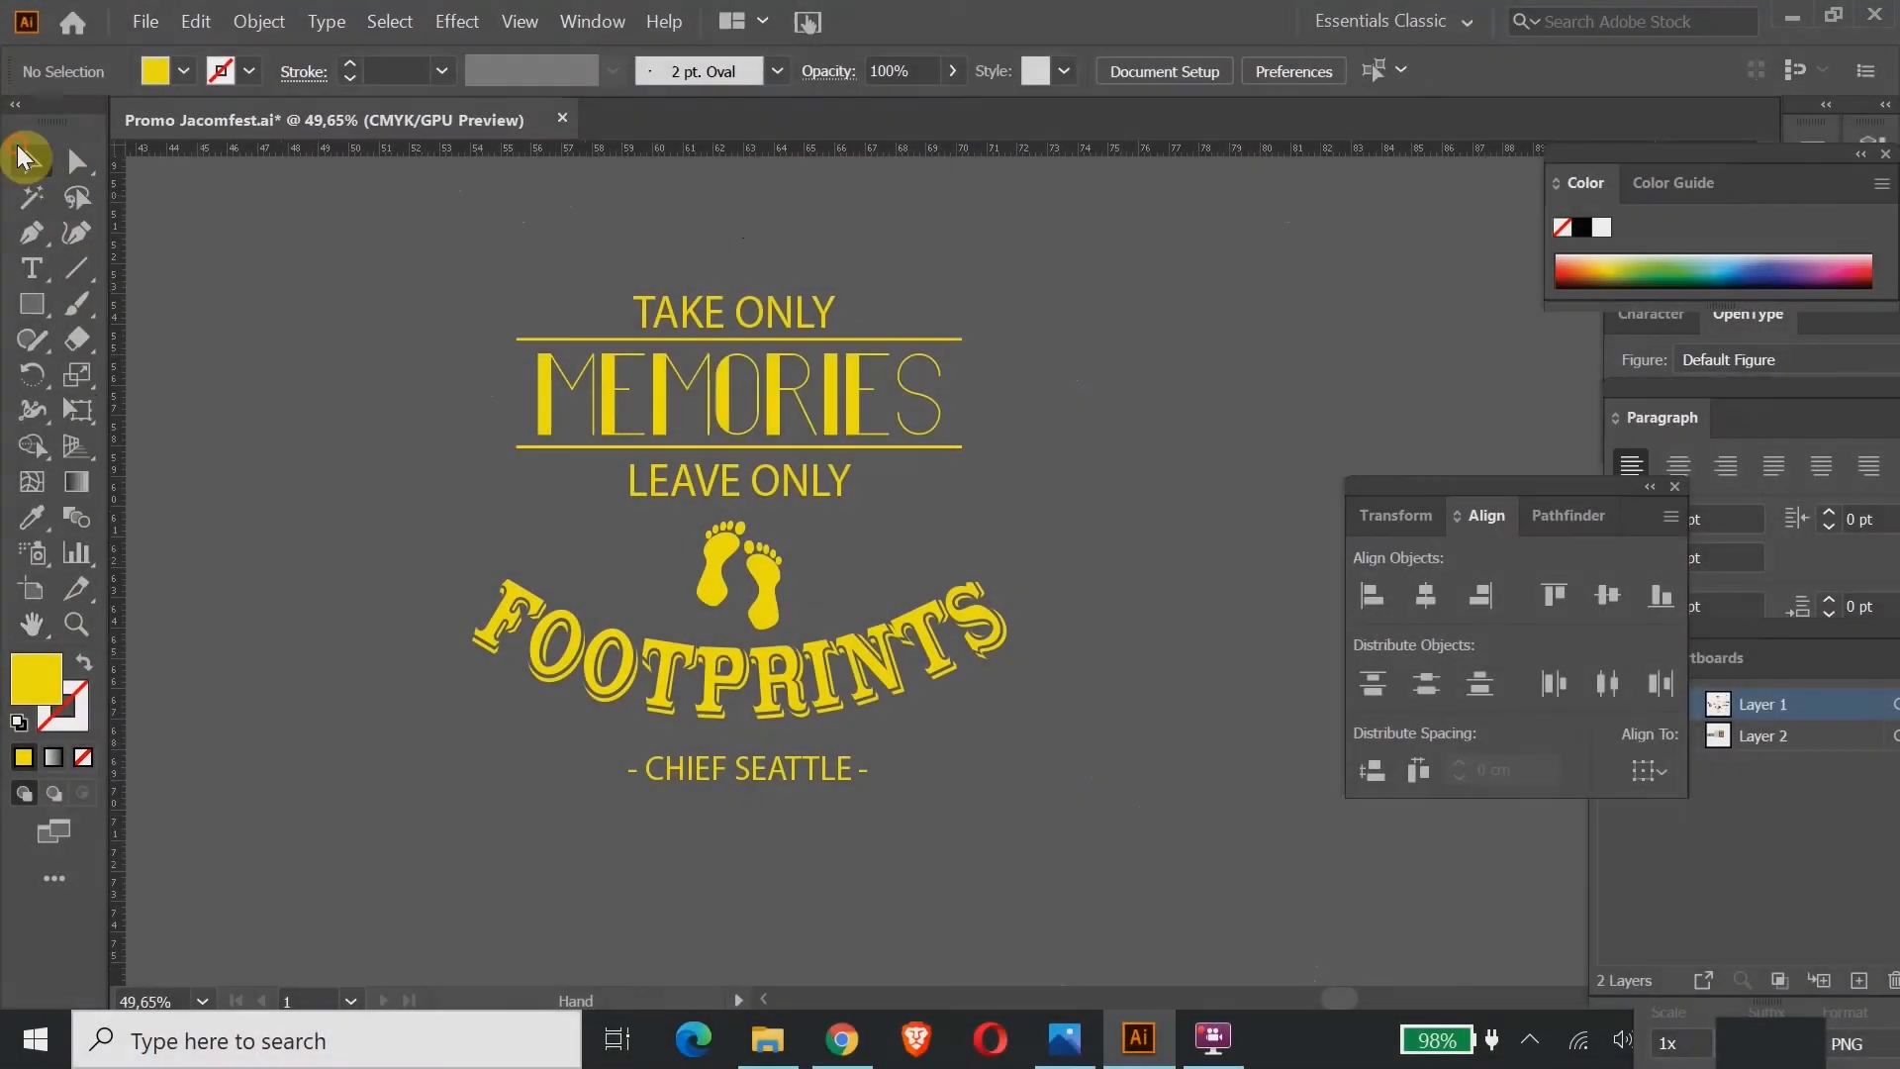
Step: Switch to Illustrator and move the Footprints quote group slightly up and left, to about X 61.5 cm, Y 57.1 cm
click(22, 157)
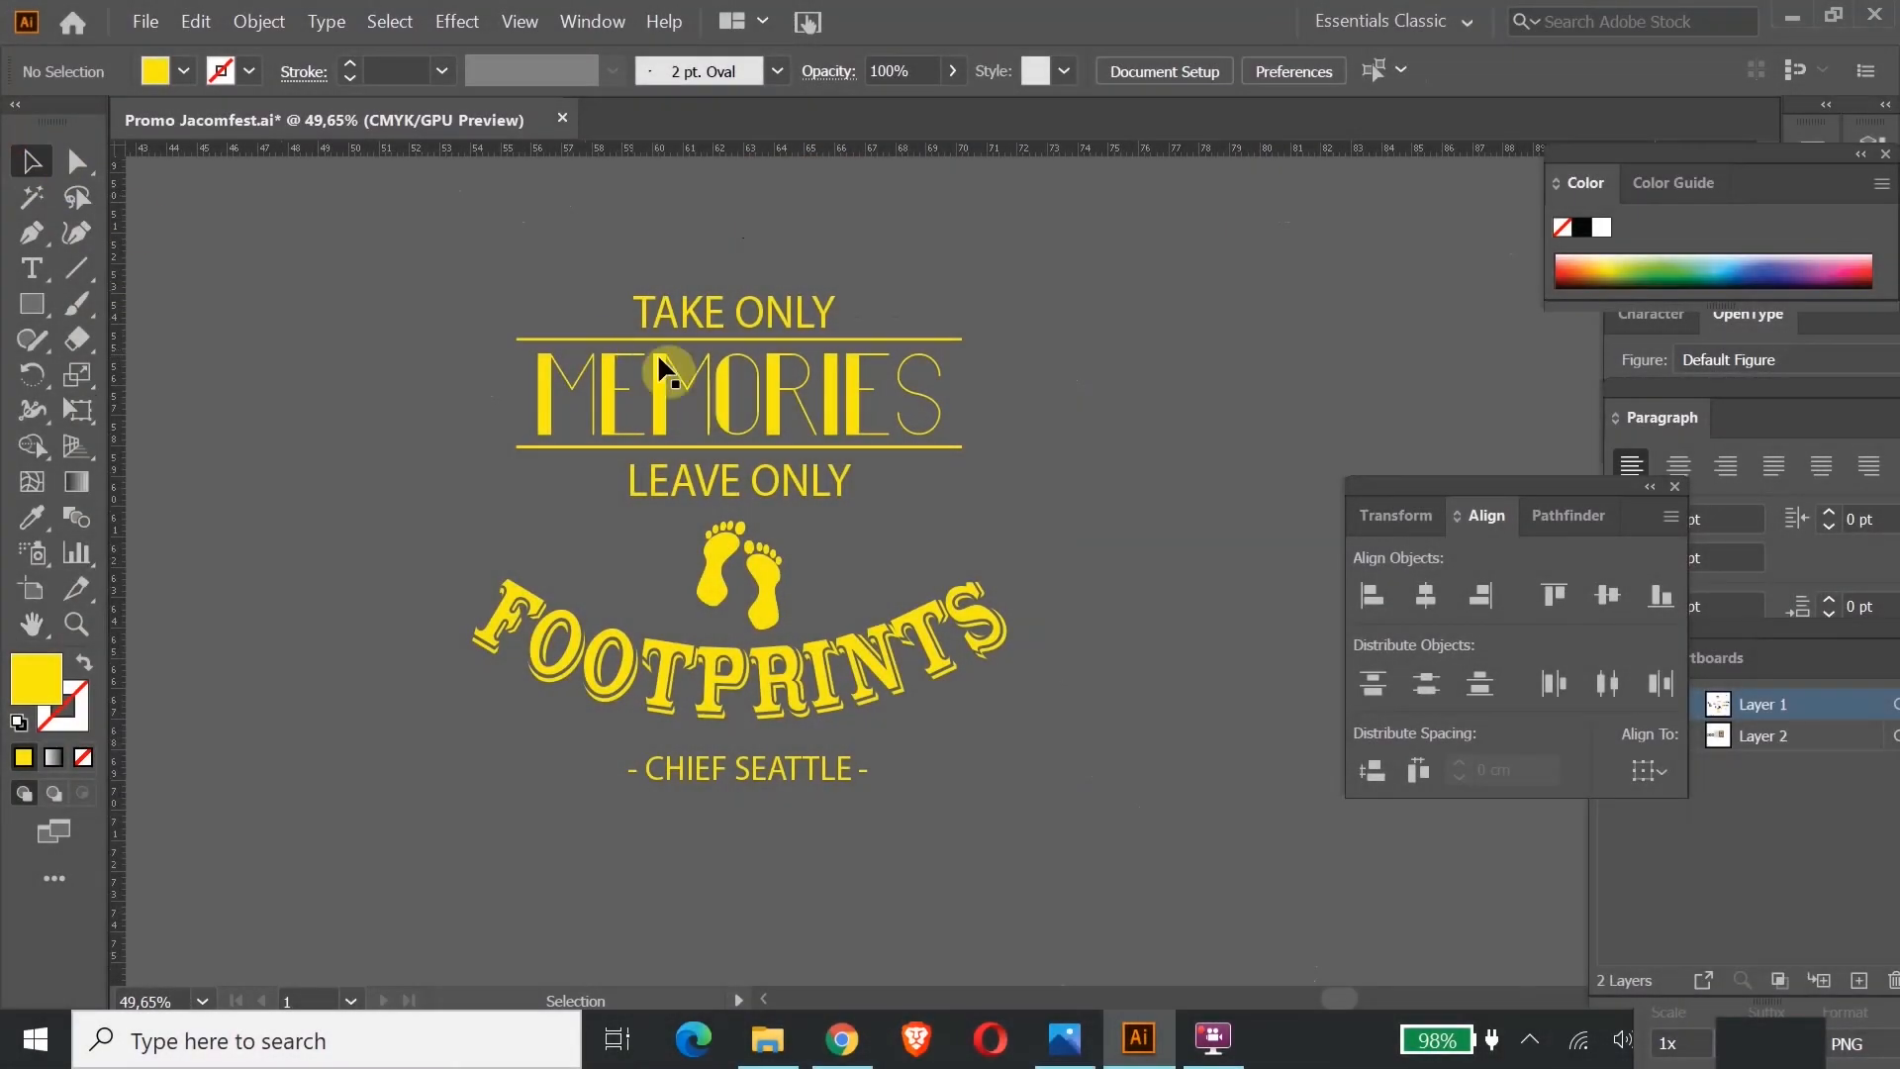
click(823, 615)
drag(823, 690, 782, 608)
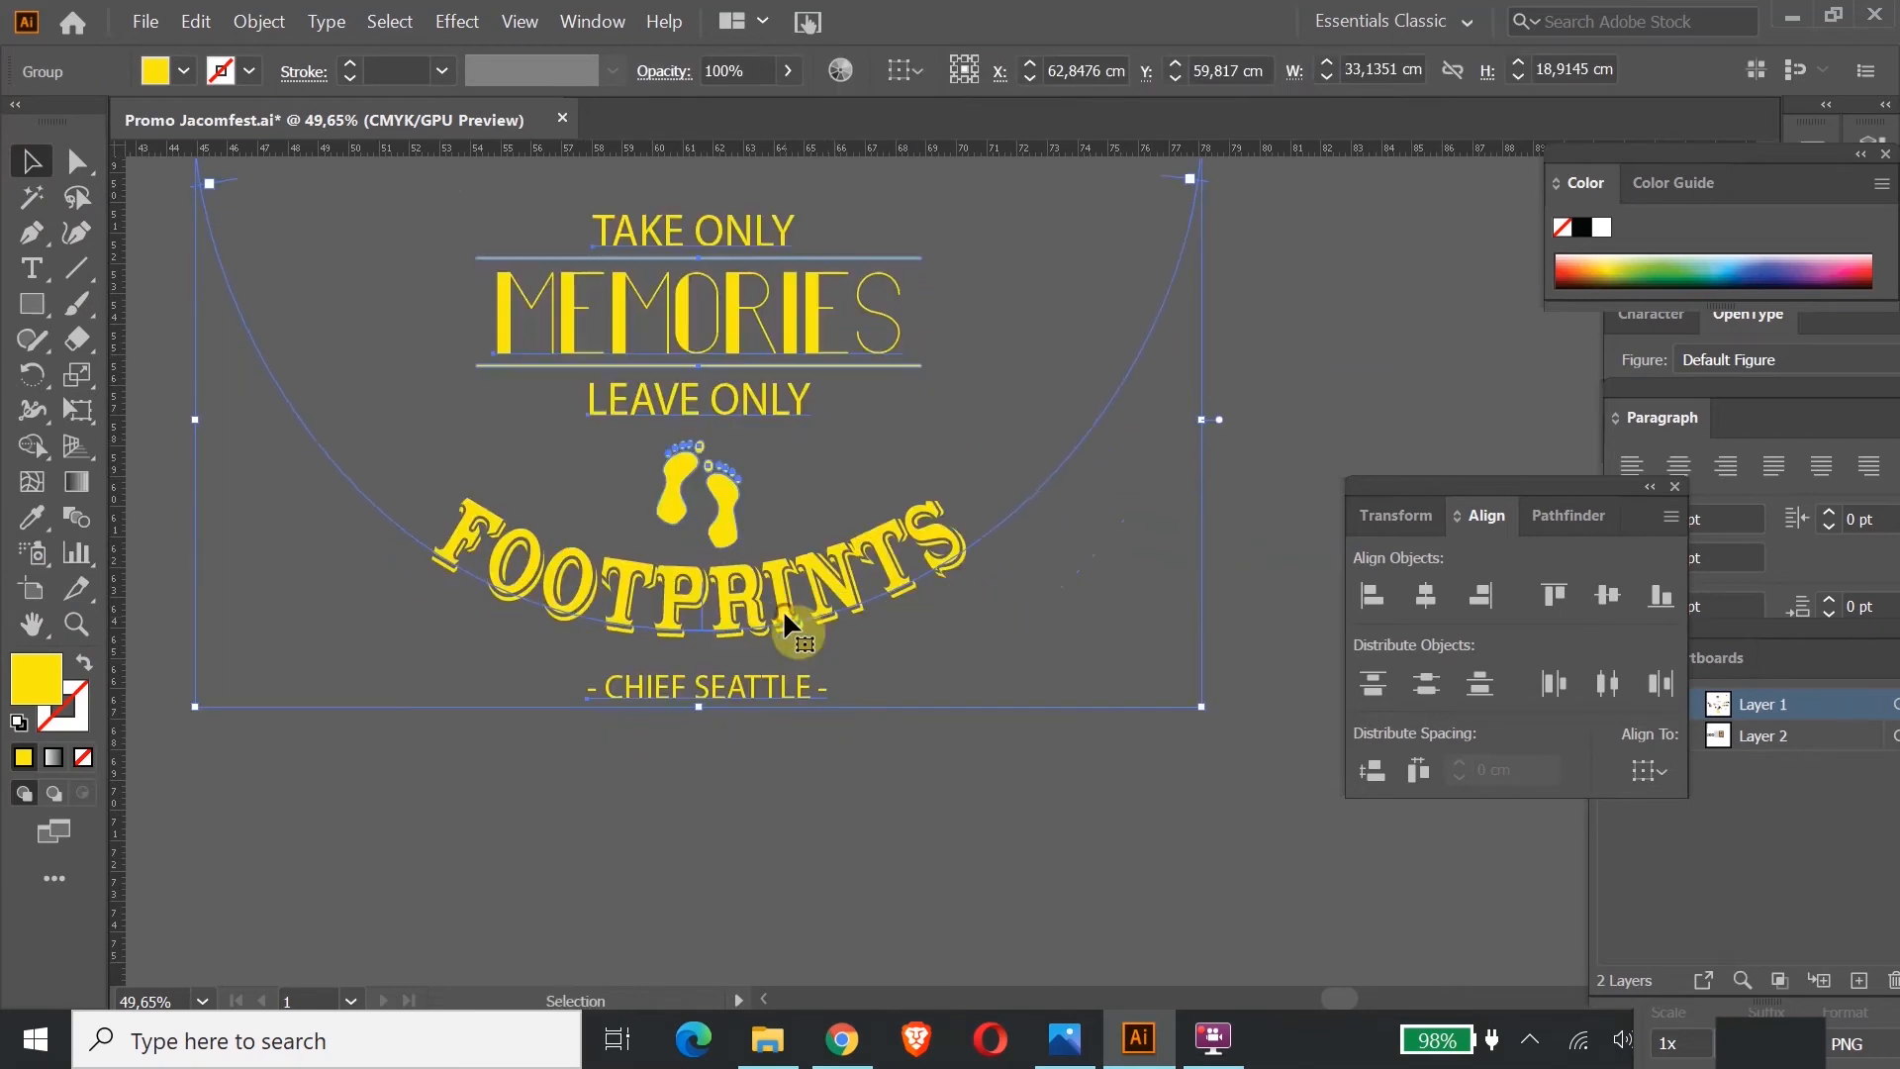
click(786, 783)
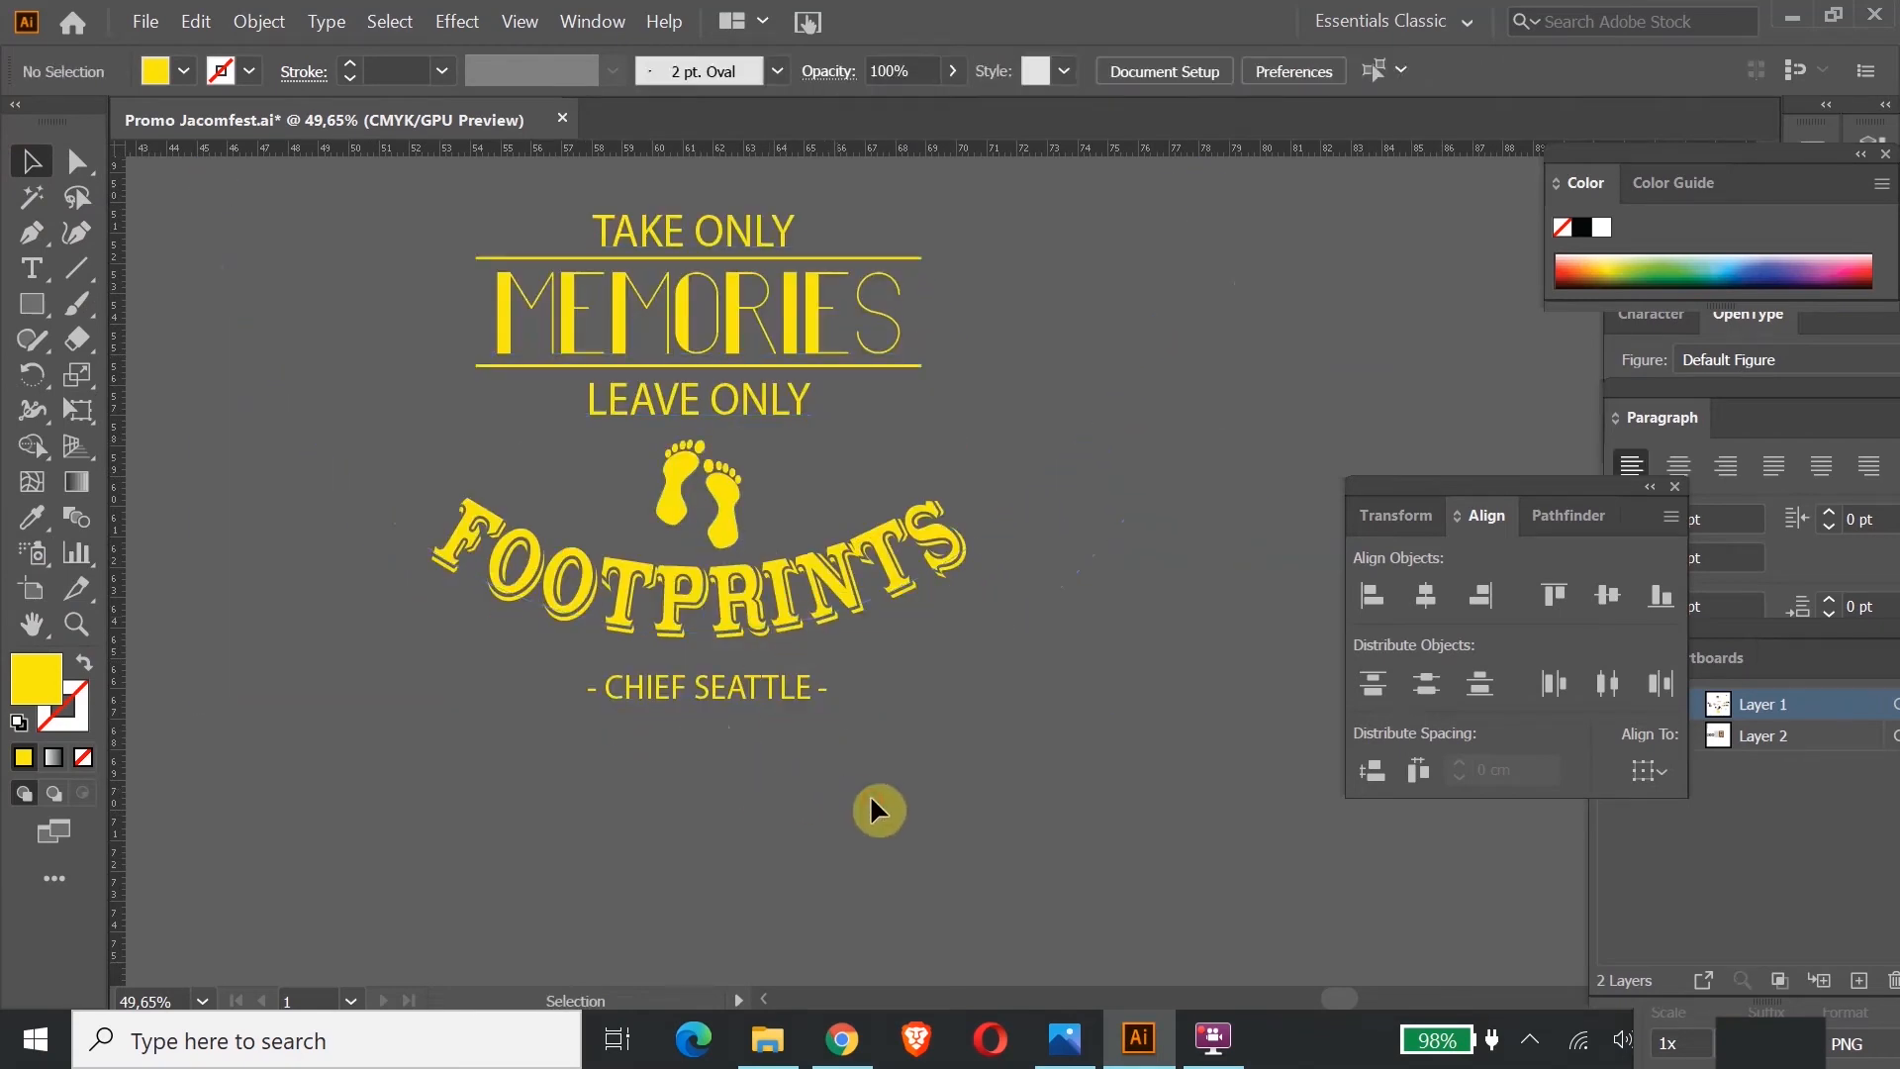
Step: Examine the footprints illustration and the curved FOOTPRINTS lettering in the yellow quote up close
click(718, 525)
click(76, 624)
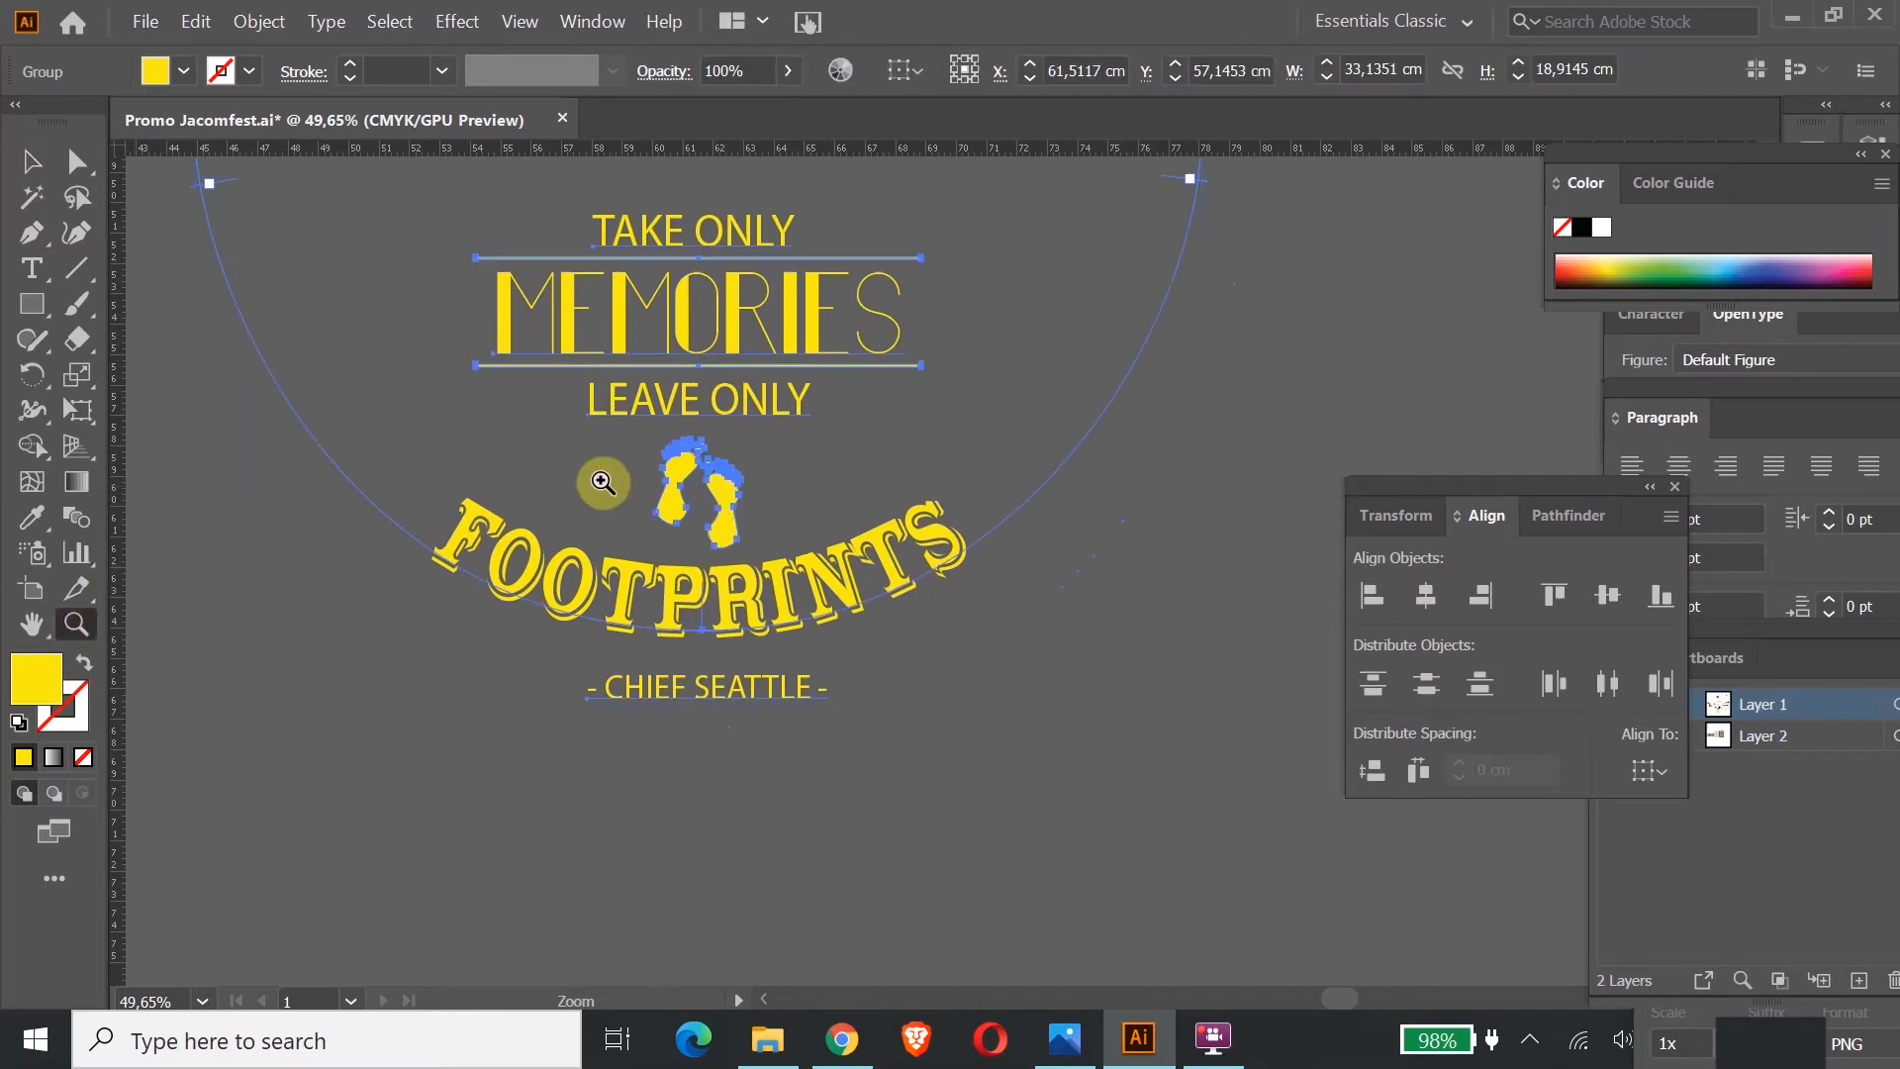
drag(658, 455, 866, 649)
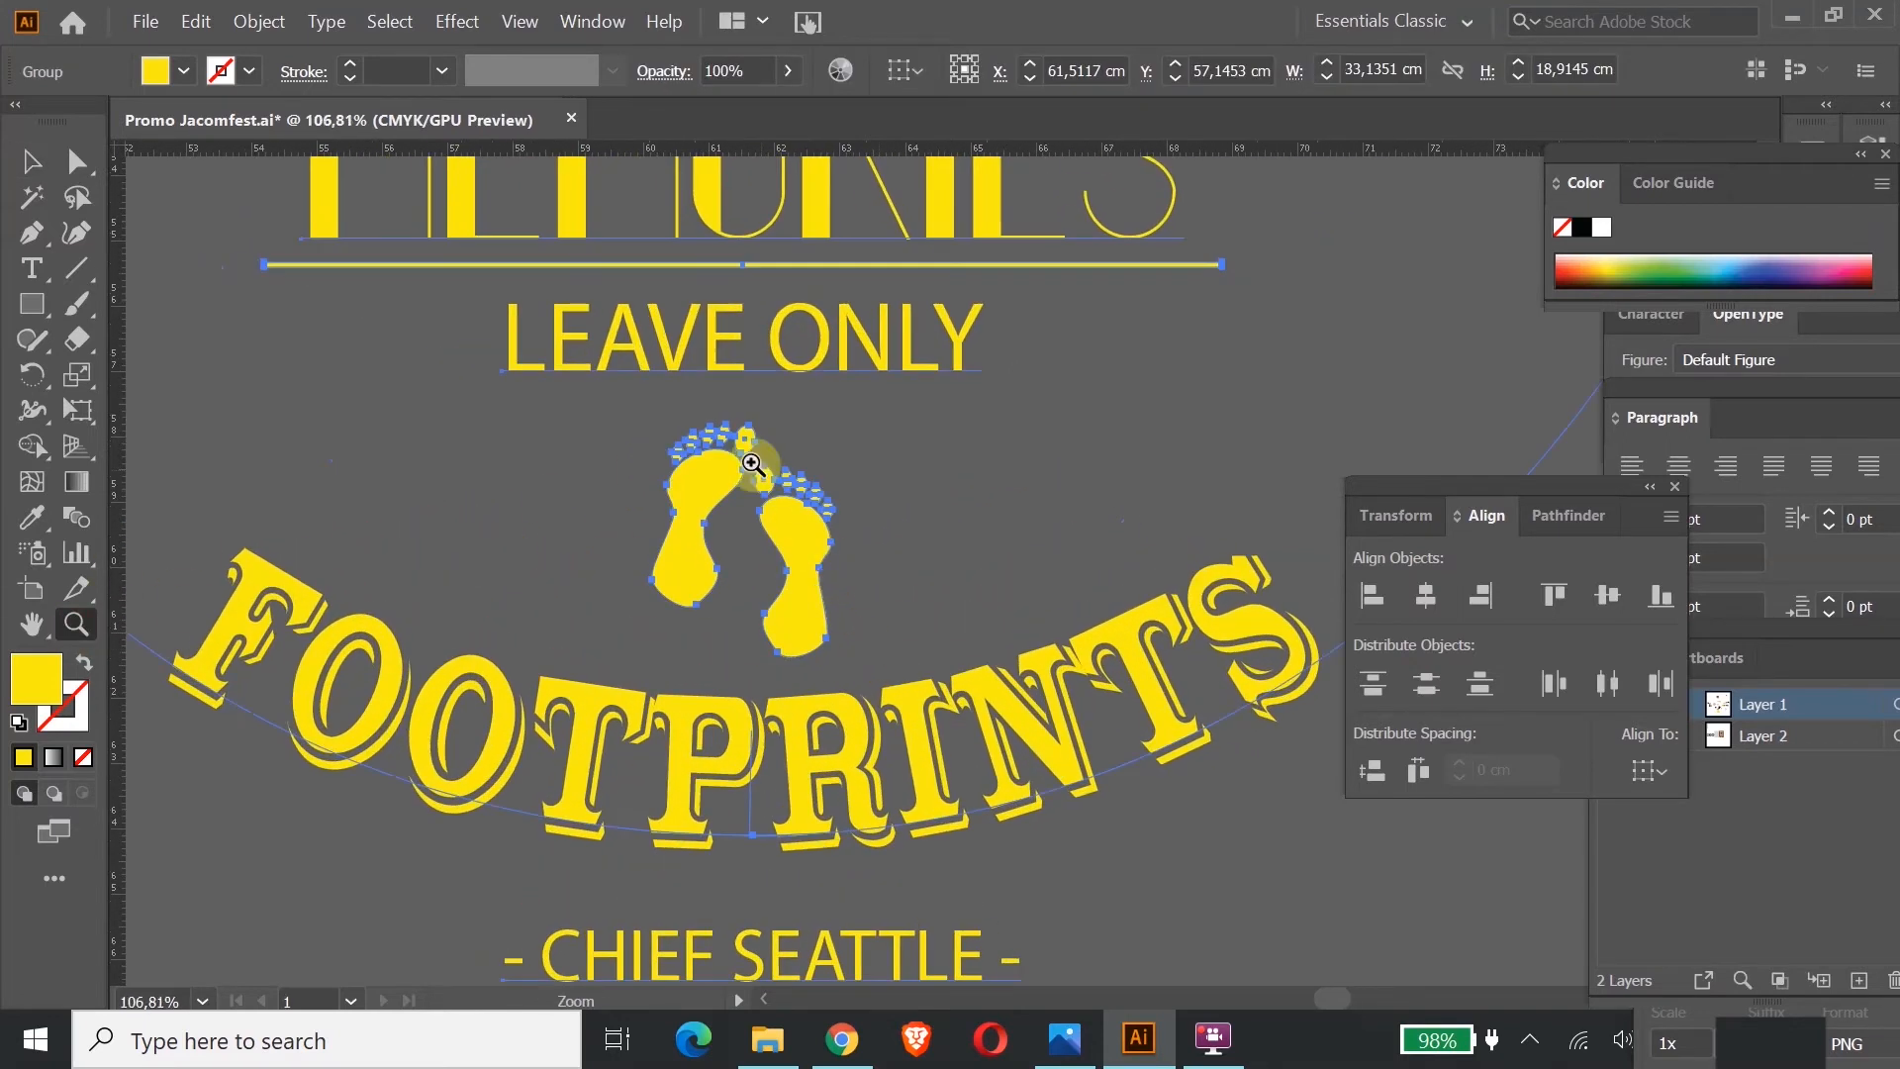
click(30, 161)
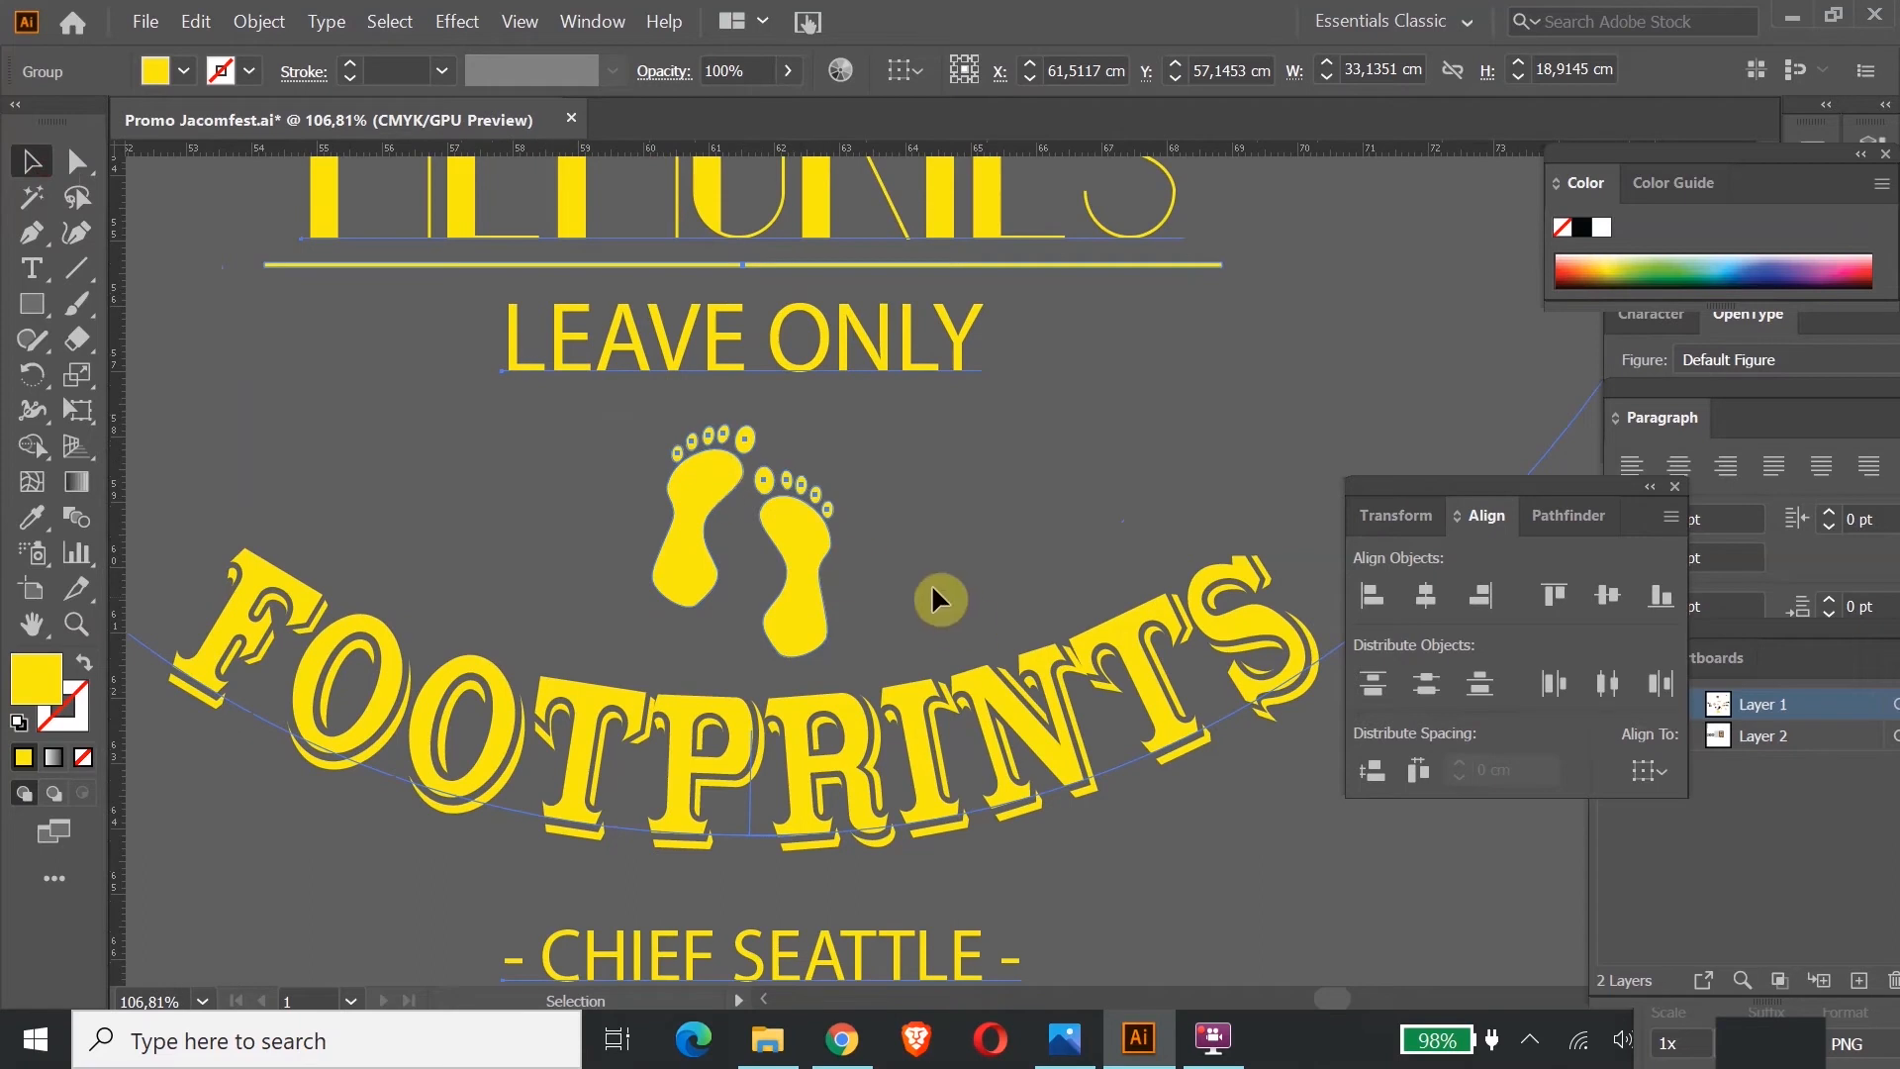
key(ctrl+minus)
key(ctrl+minus)
key(ctrl+minus)
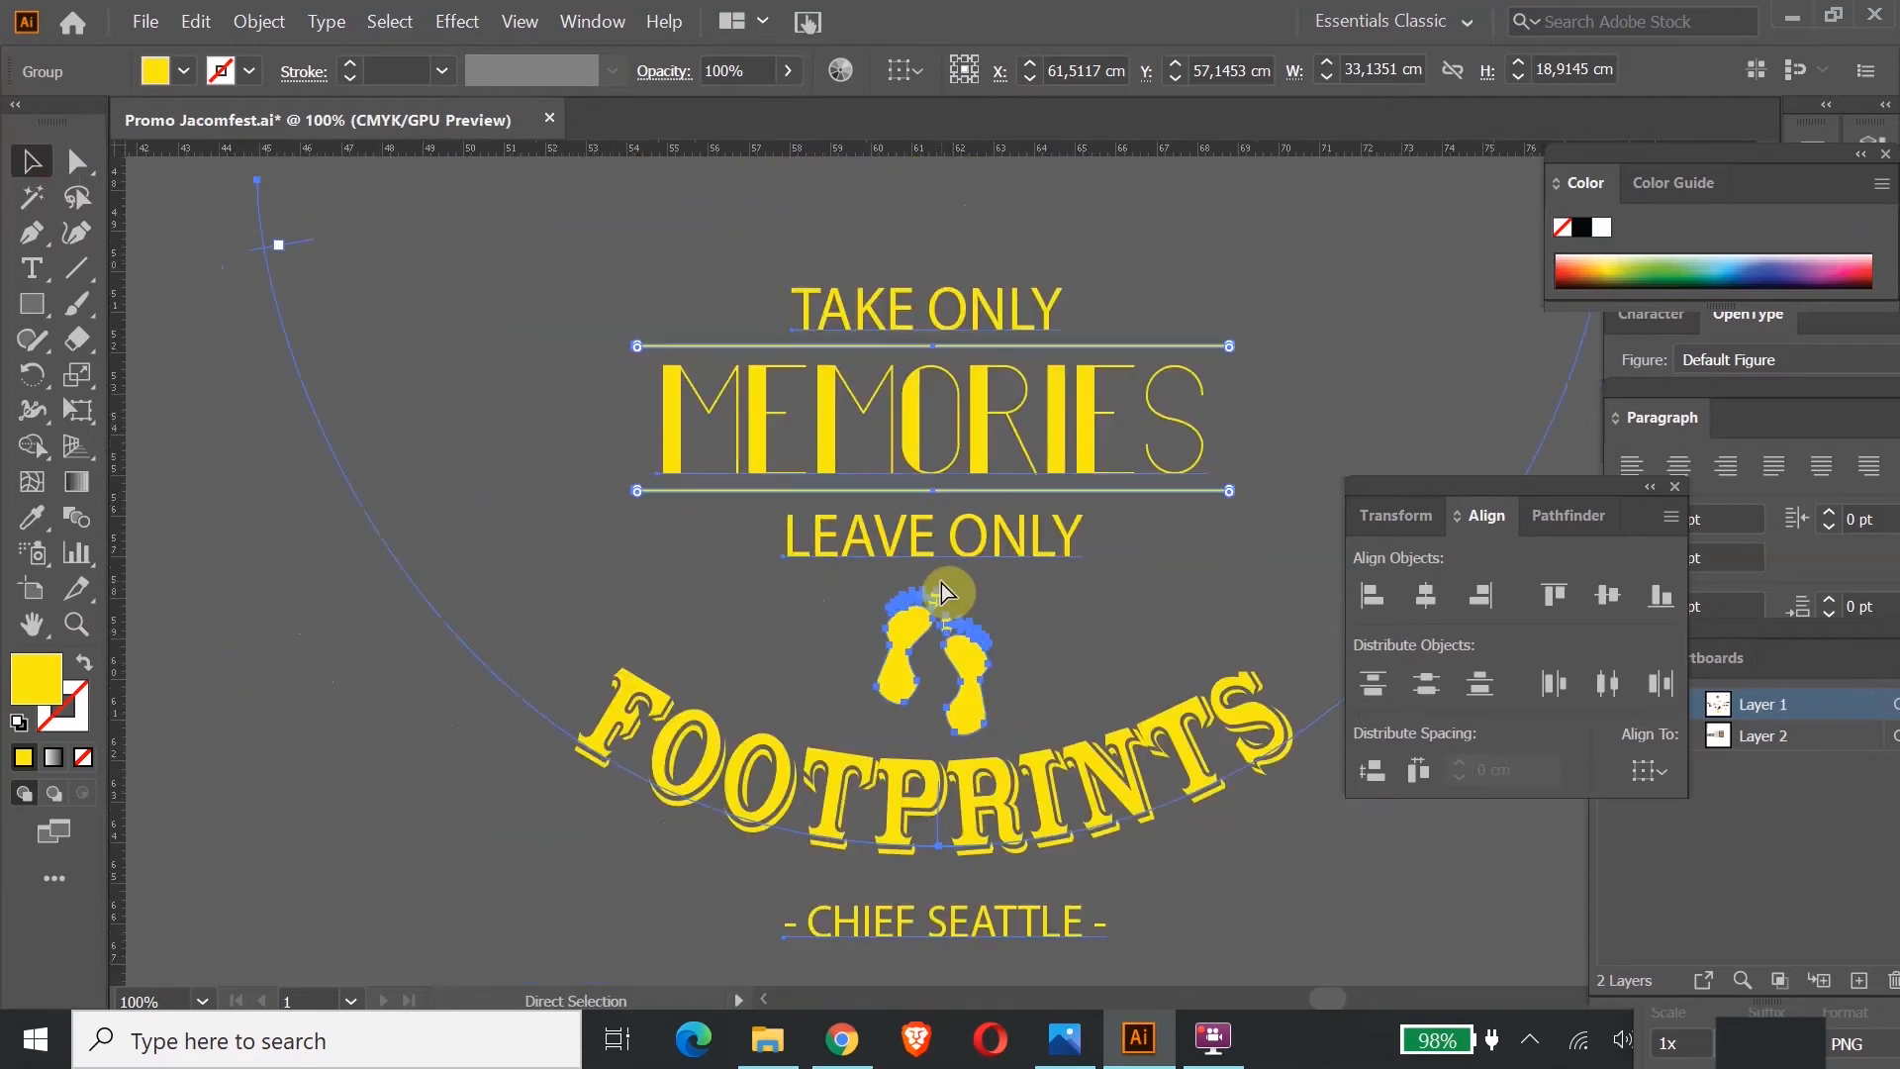
click(1175, 245)
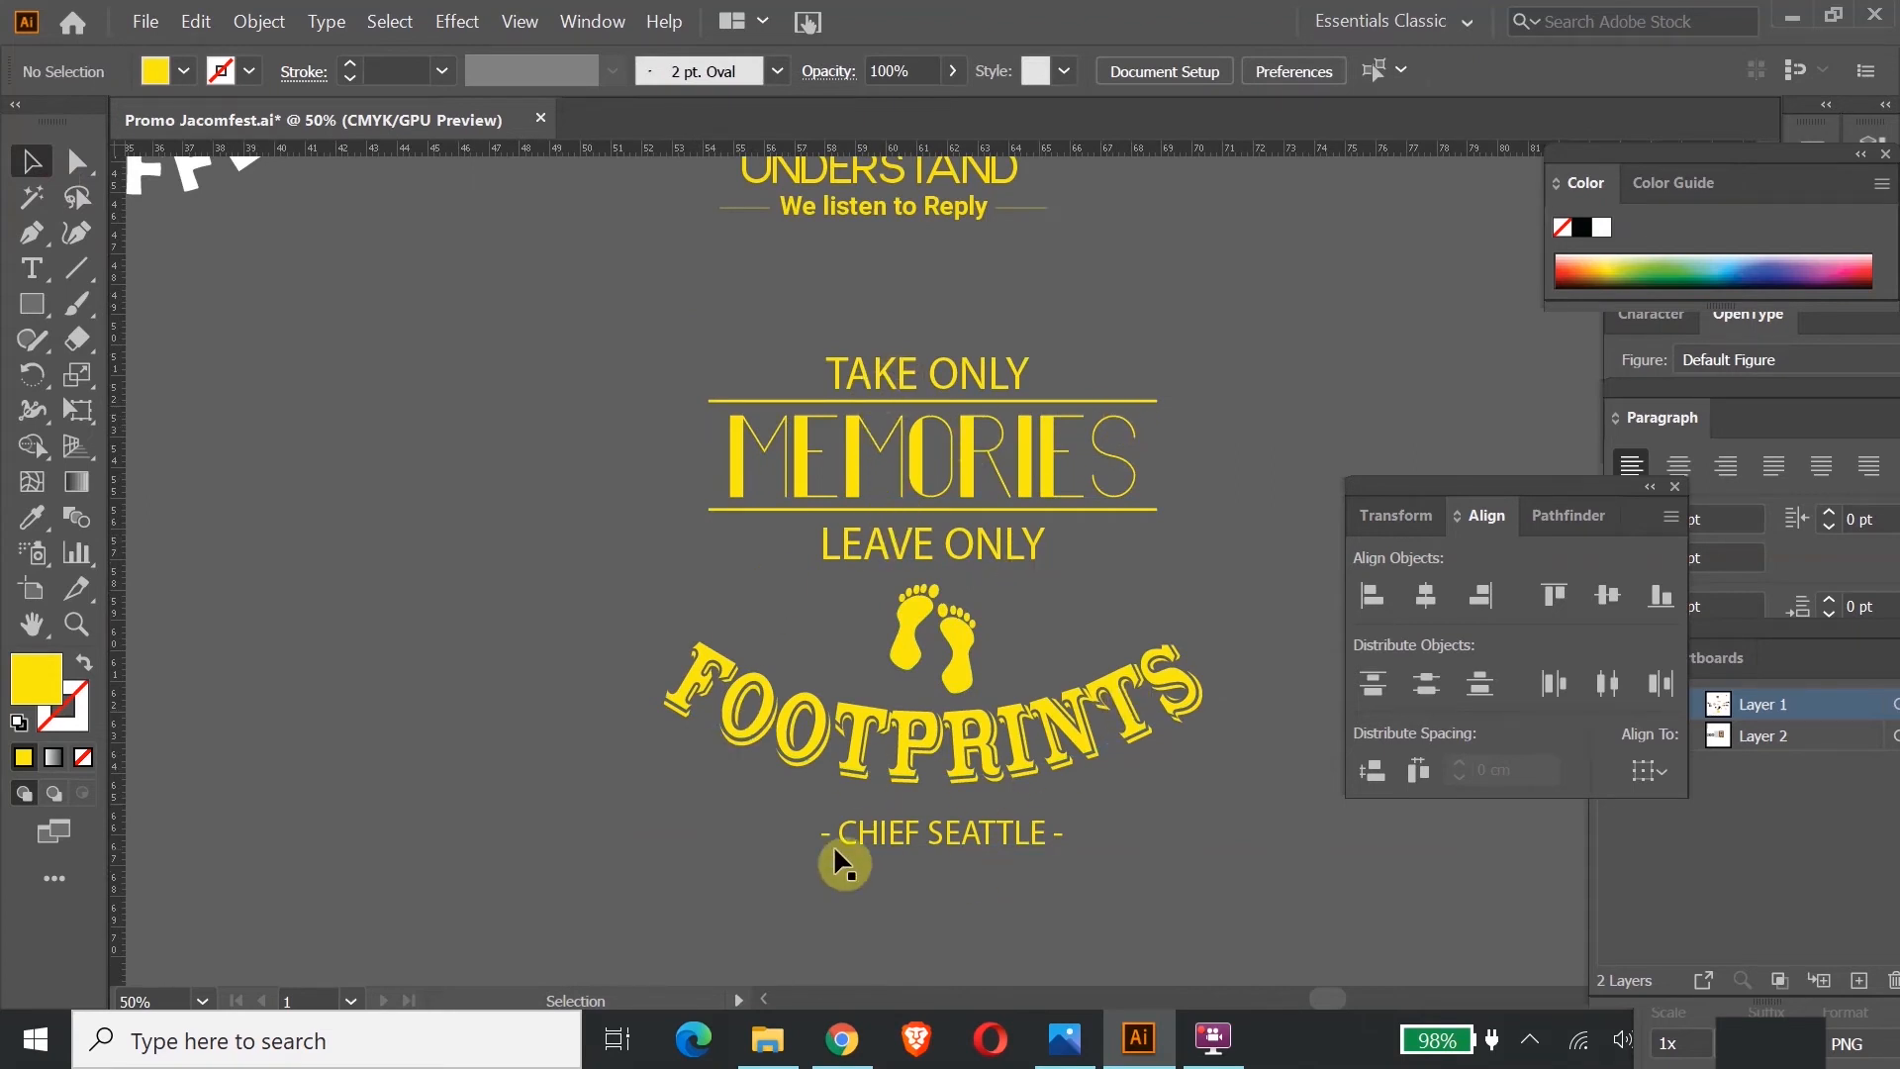
Step: Look over the other typography quotes and logo designs placed around the document
scroll(999, 473, up, 6)
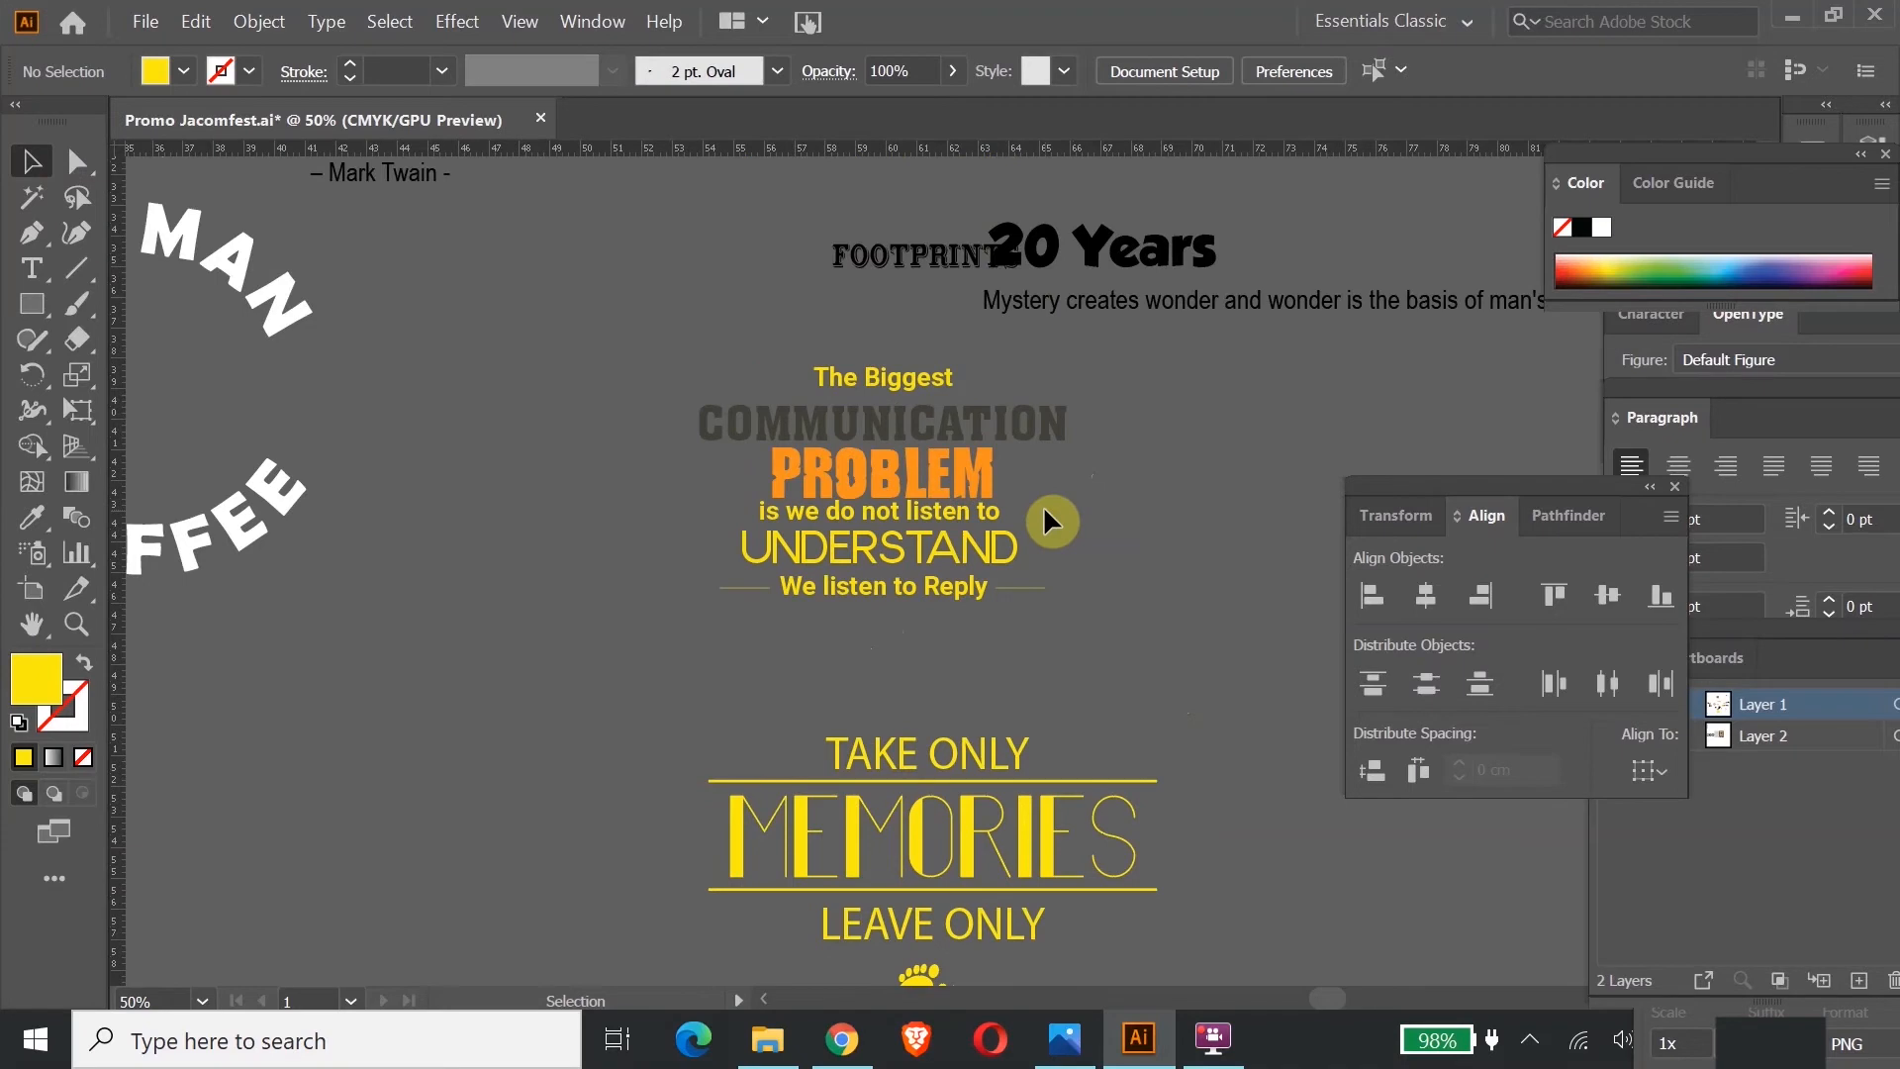
key(ctrl+minus)
key(ctrl+minus)
key(ctrl+minus)
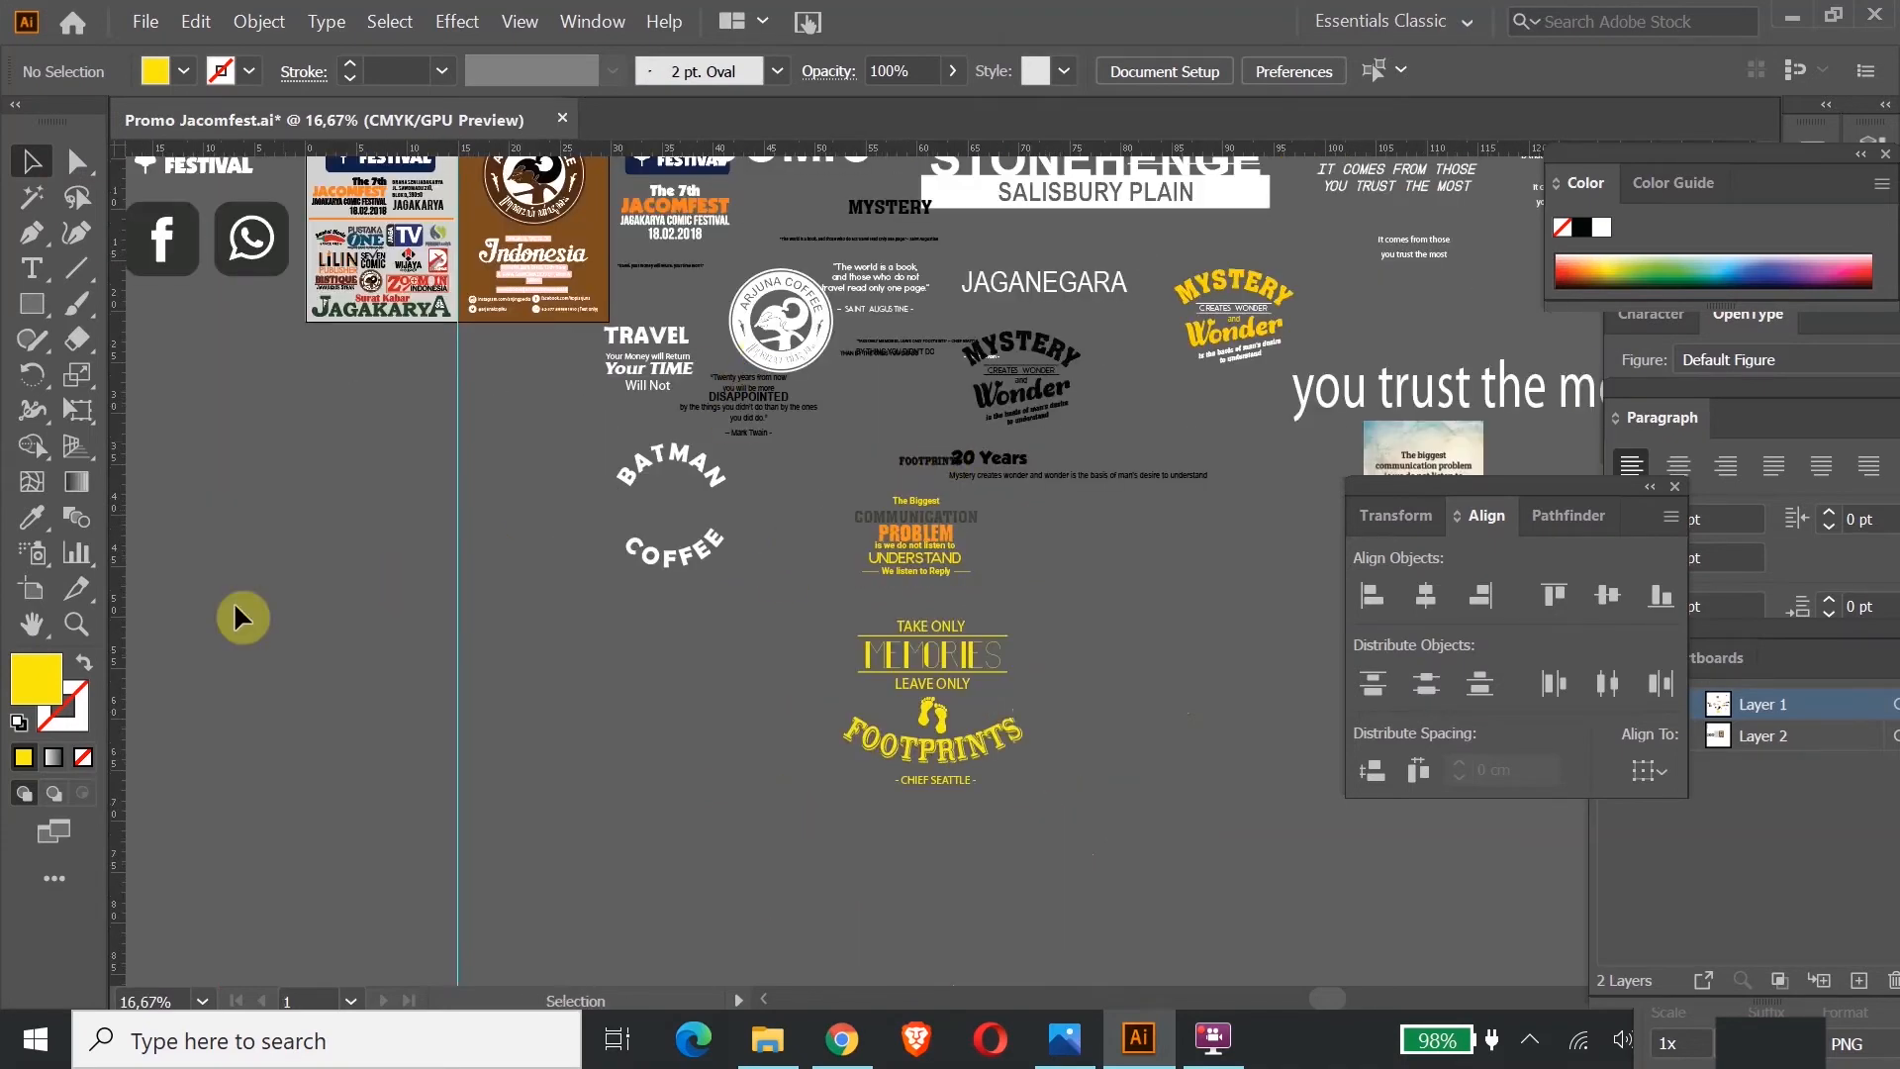
click(77, 625)
scroll(1153, 508, up, 3)
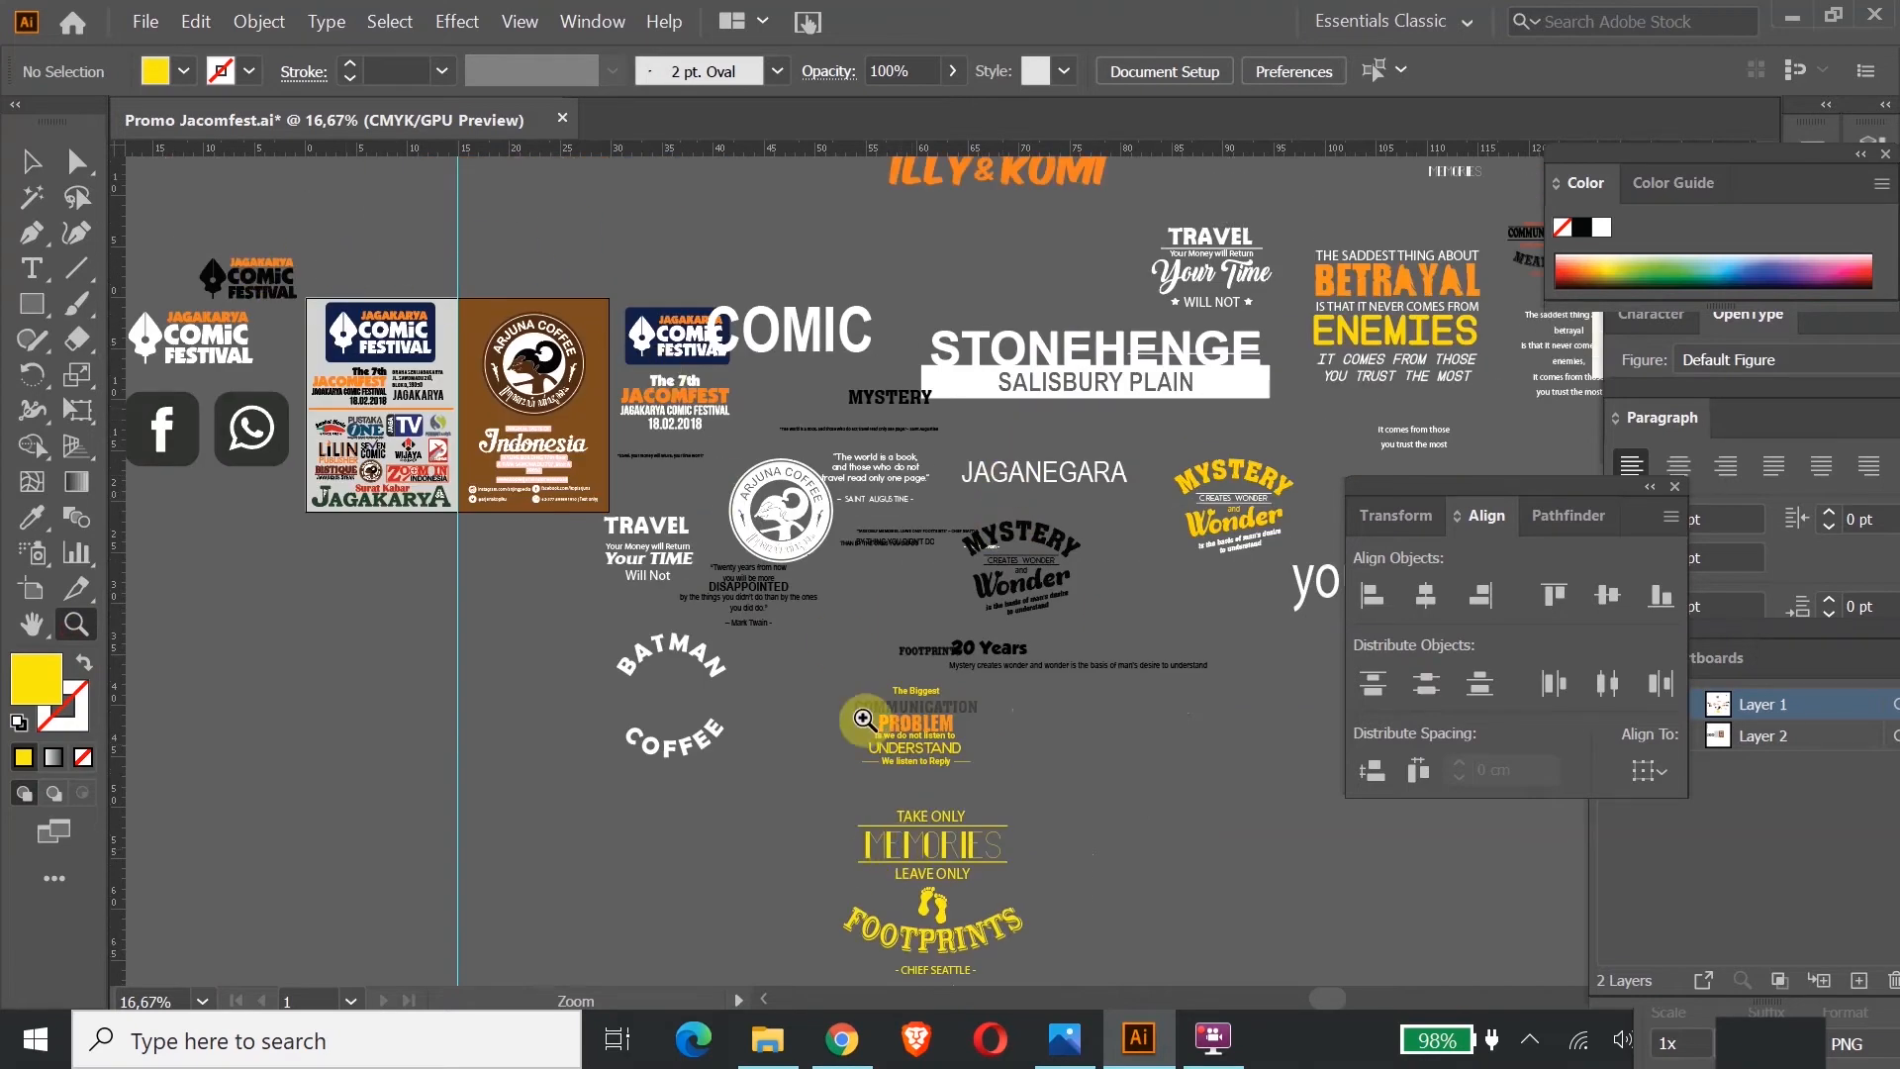
Step: Switch to Chrome and view the "Collect moments not things" and "Born to be wild" posts on the typographyinspired Instagram page
mouse_move(839, 1057)
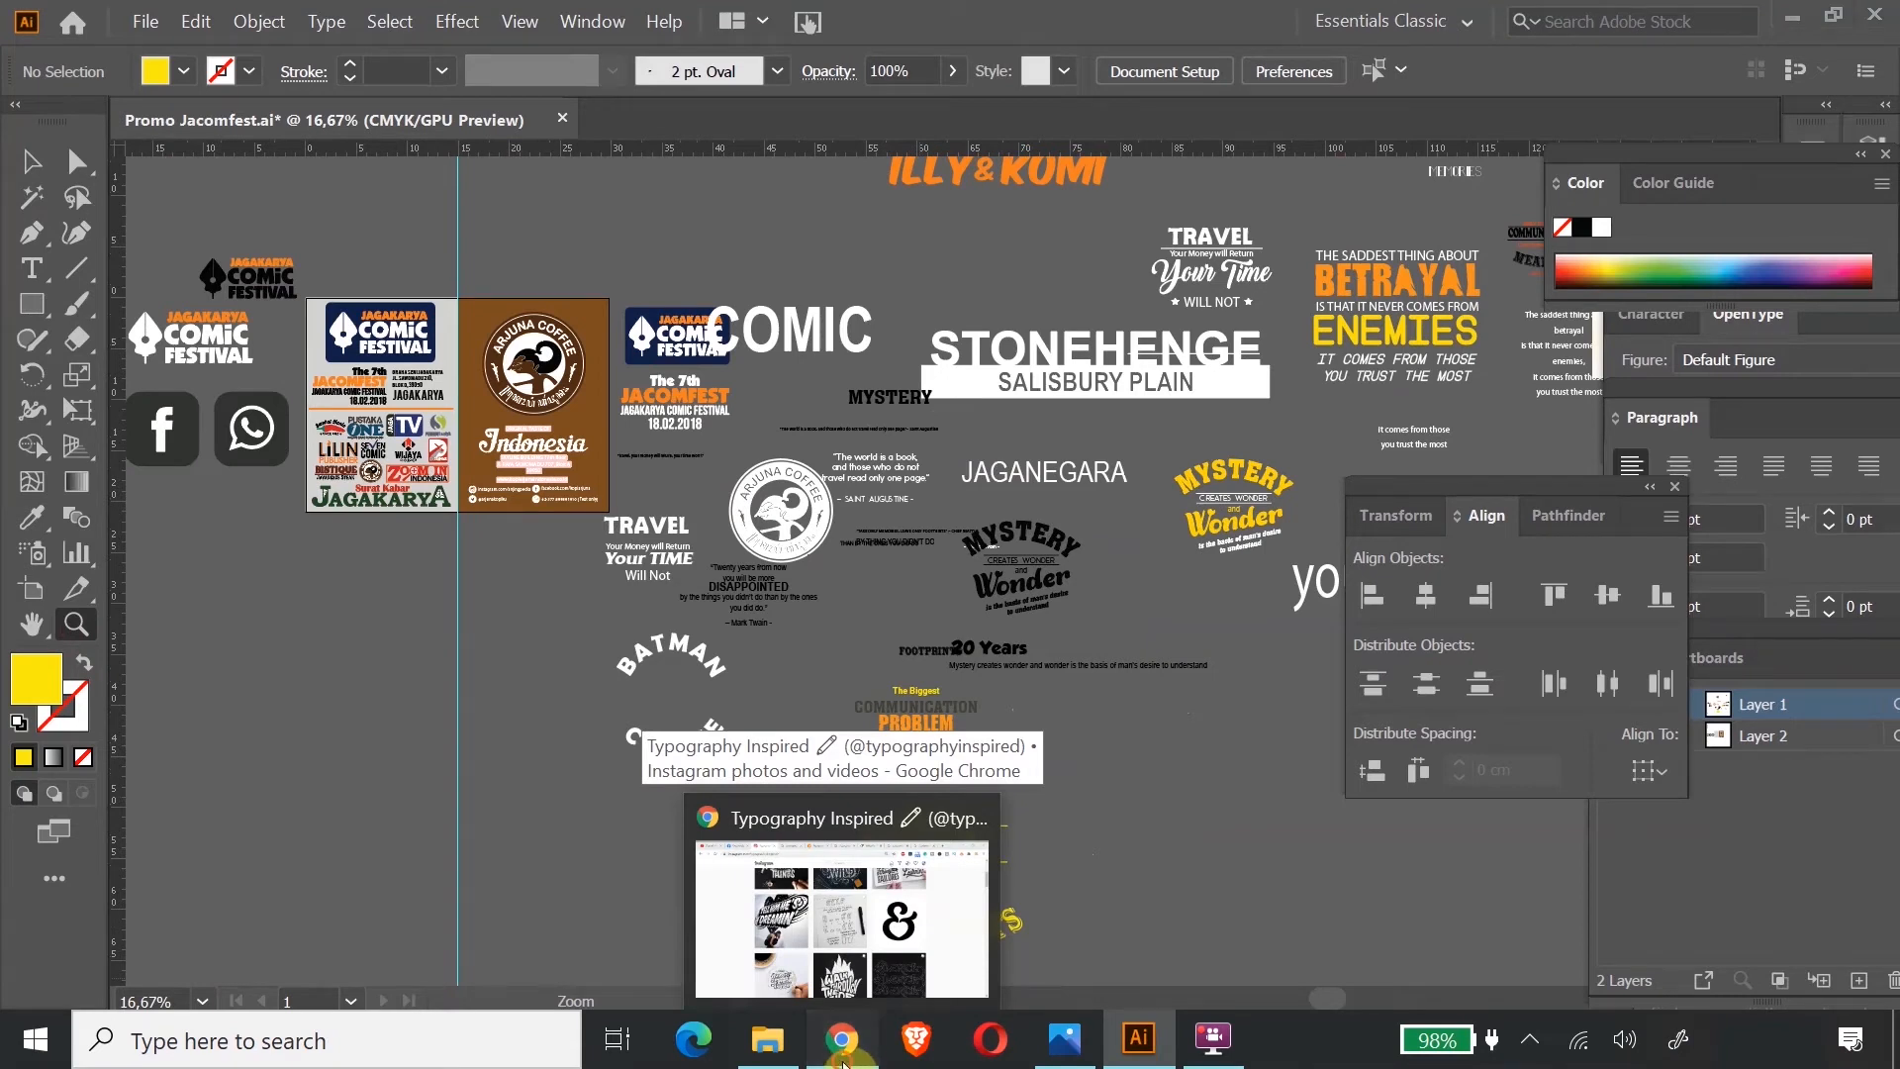
click(842, 1039)
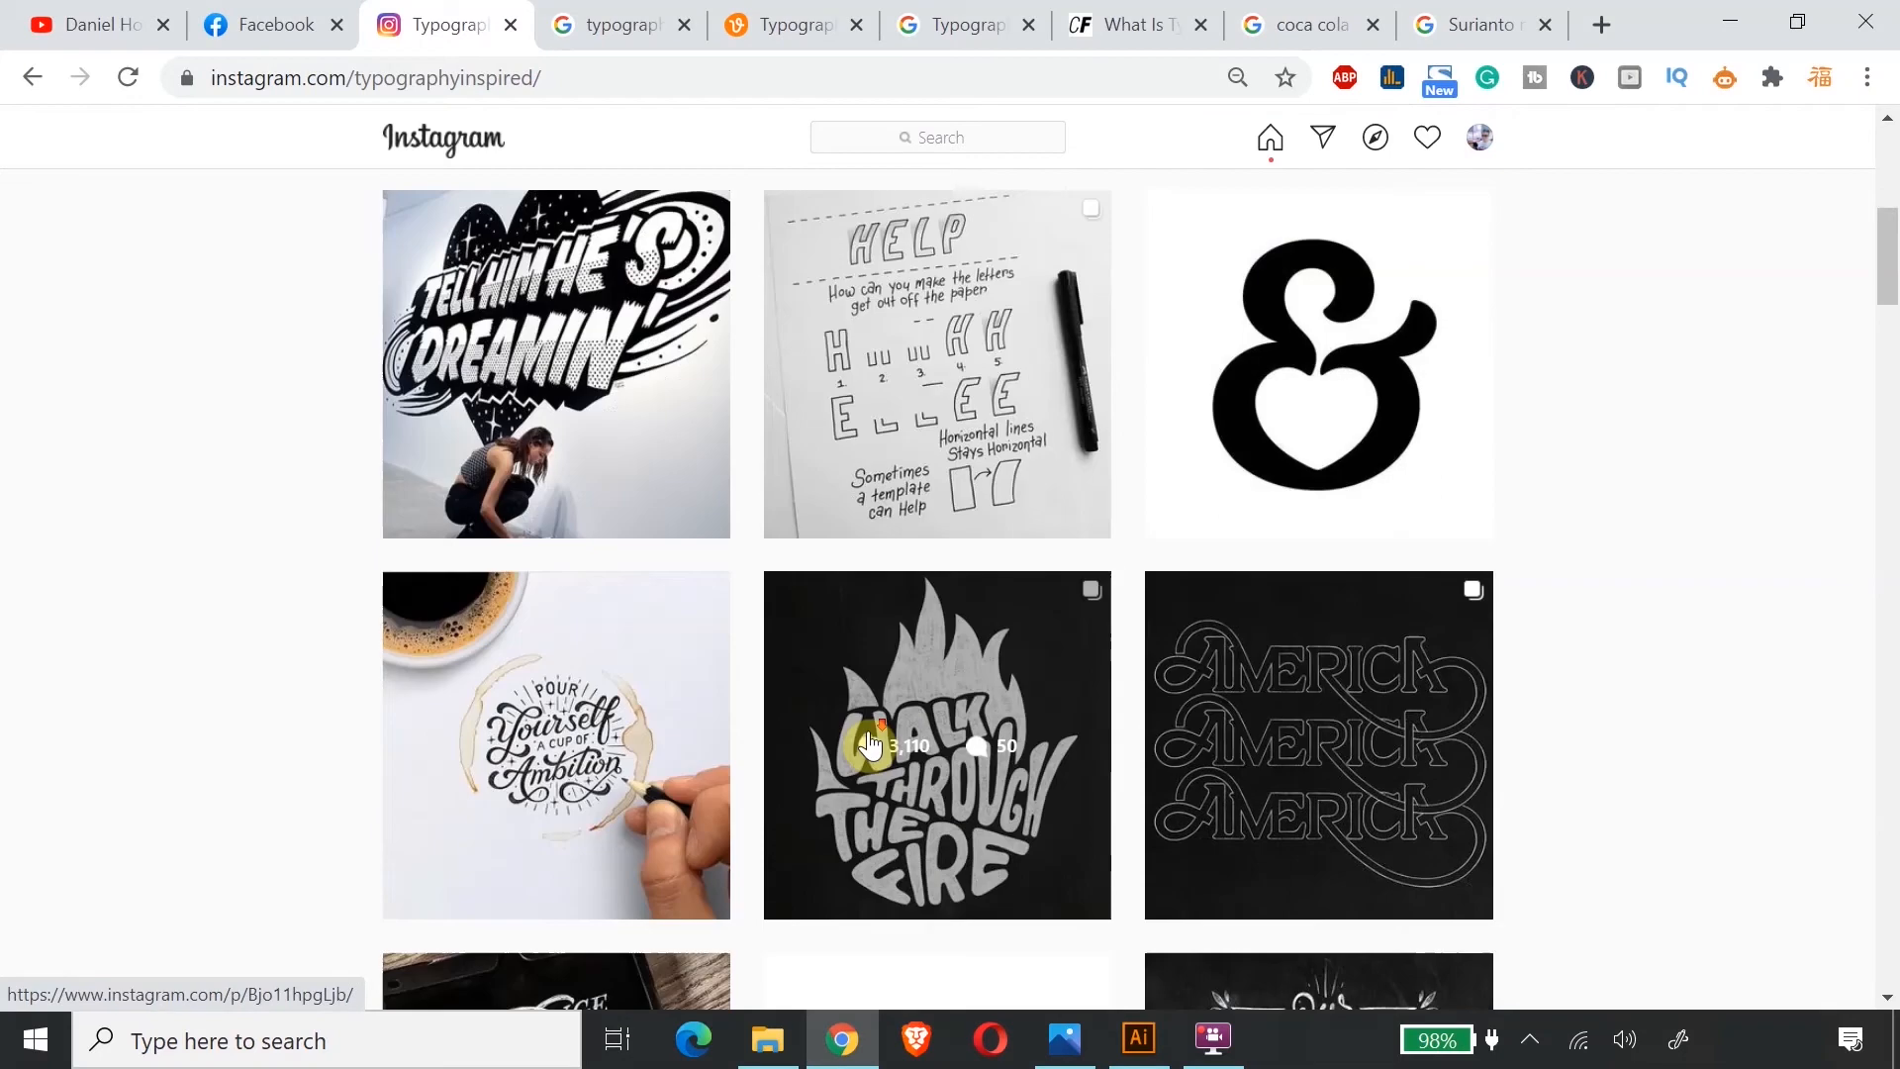
scroll(871, 744, down, 6)
scroll(586, 407, up, 14)
scroll(775, 657, down, 3)
click(579, 347)
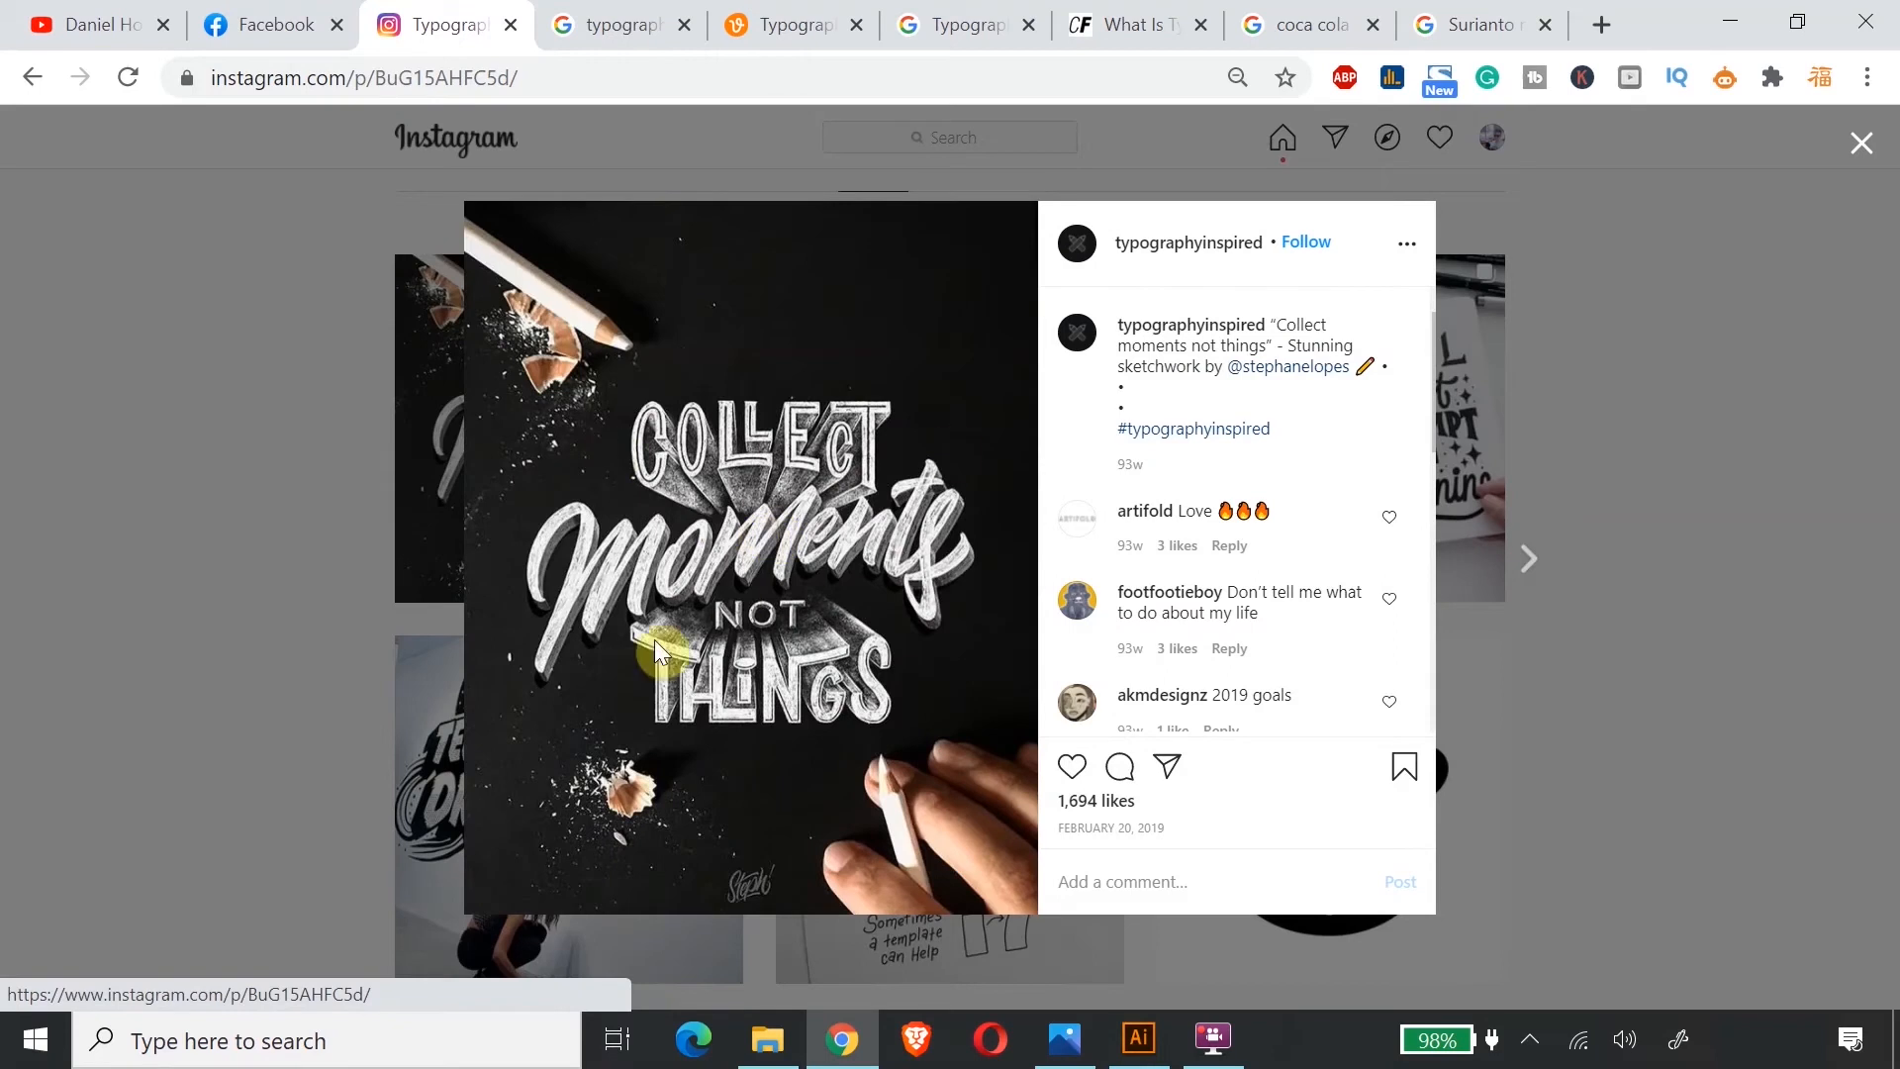
click(1530, 574)
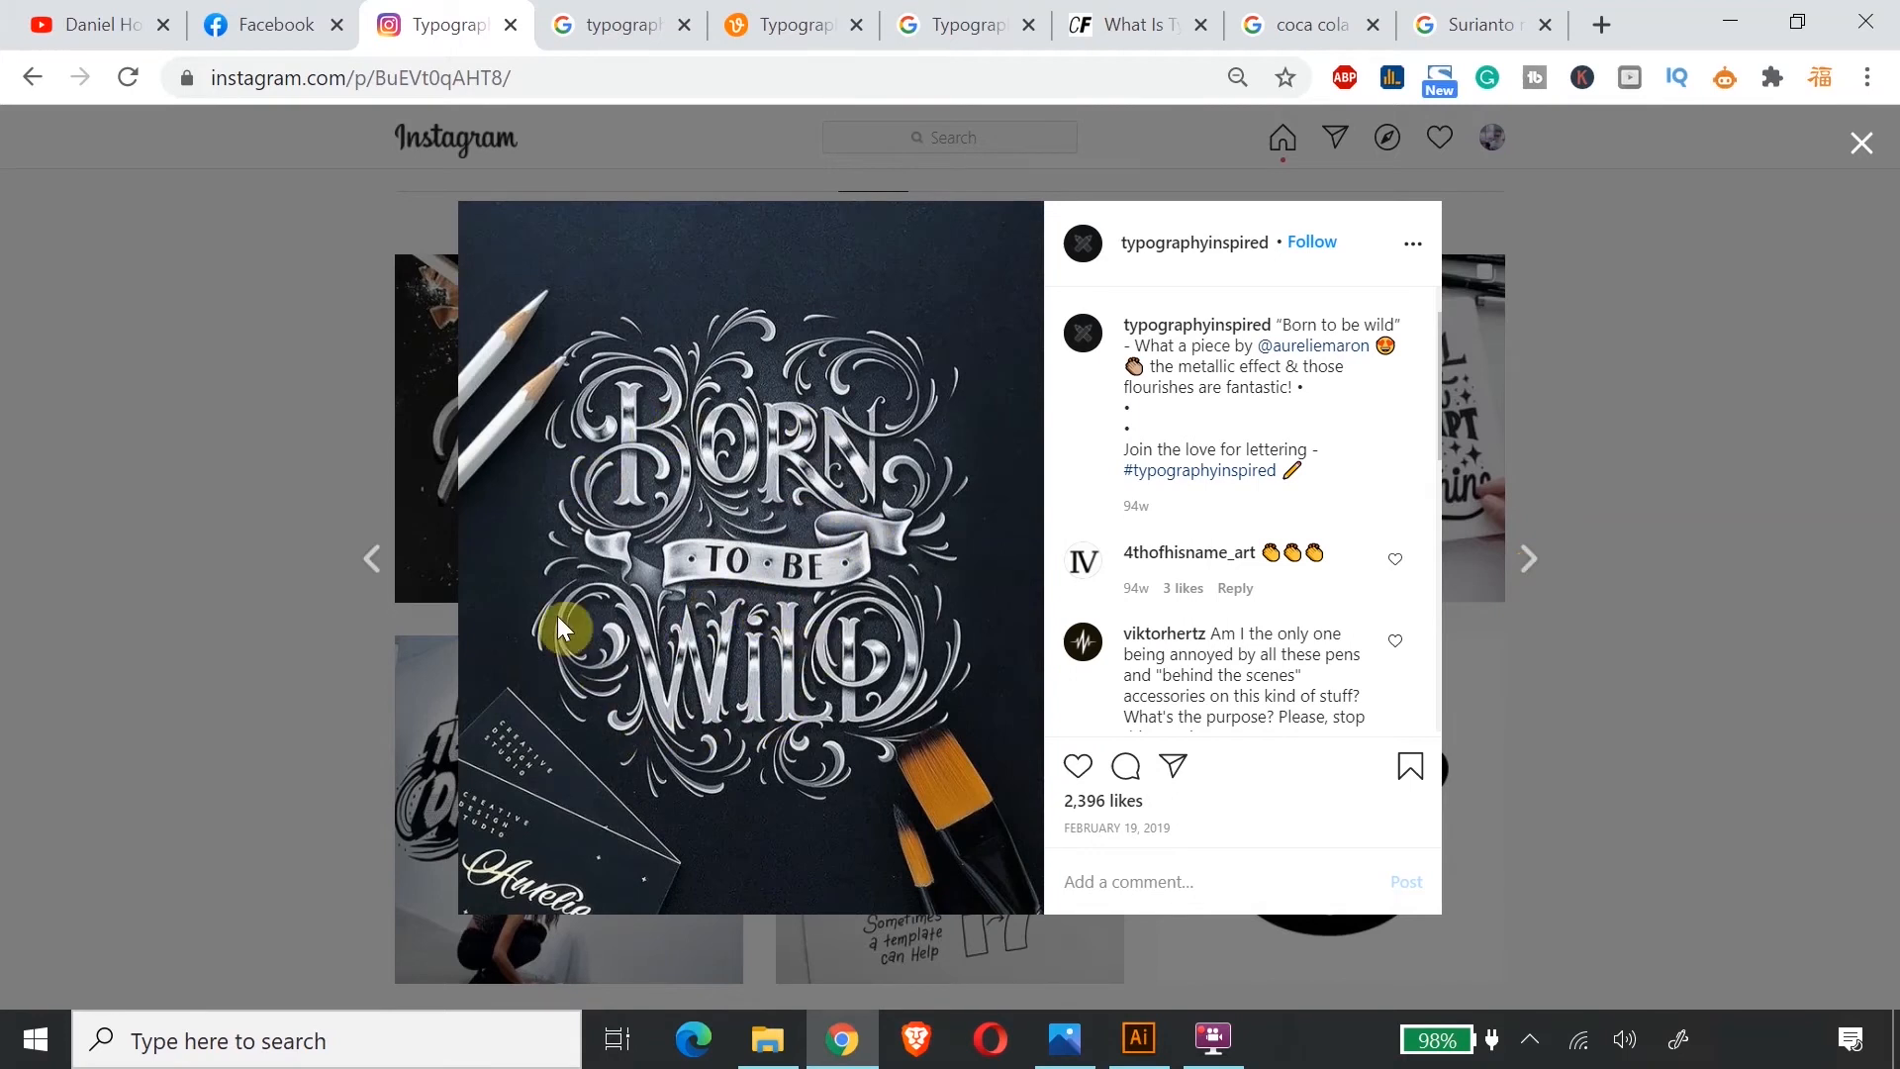
click(1862, 144)
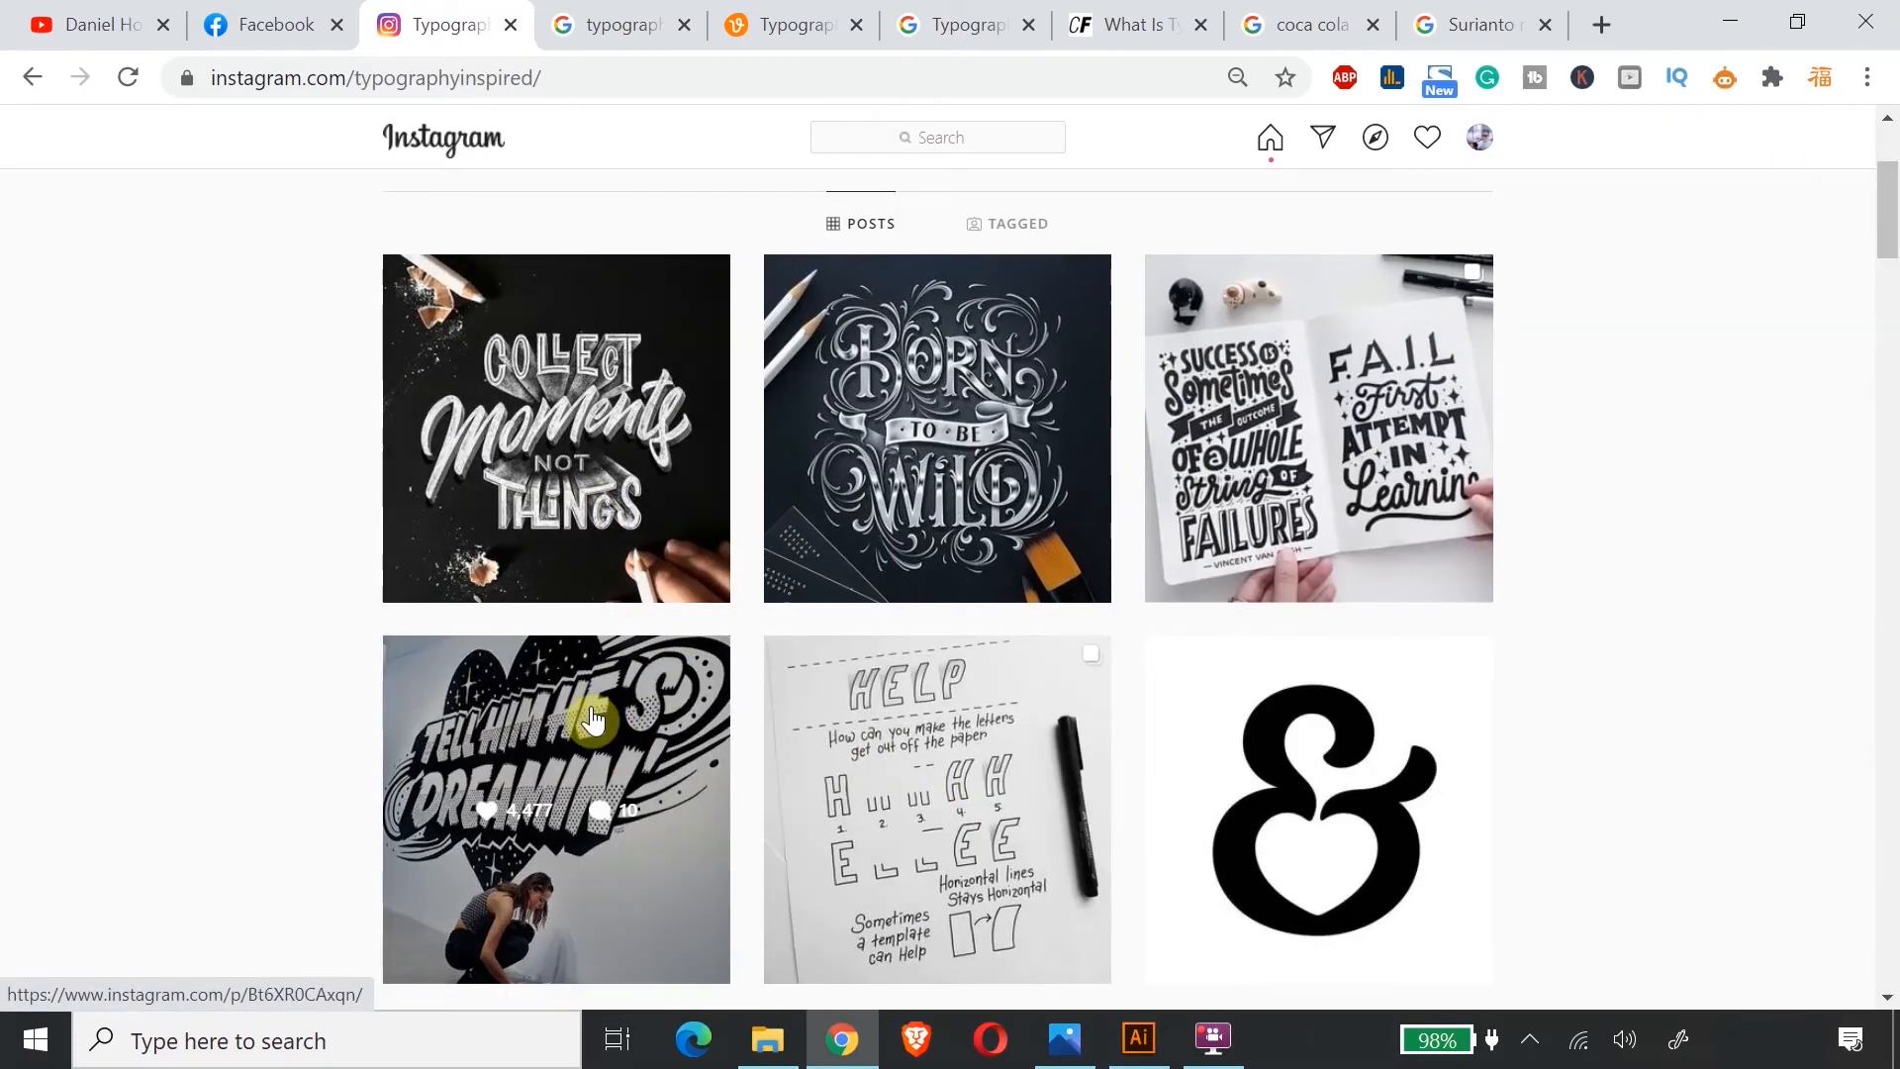
Step: View the "A strange new light can be just as frightening as the dark" lettering post further down the profile
scroll(594, 729, down, 5)
scroll(592, 729, down, 4)
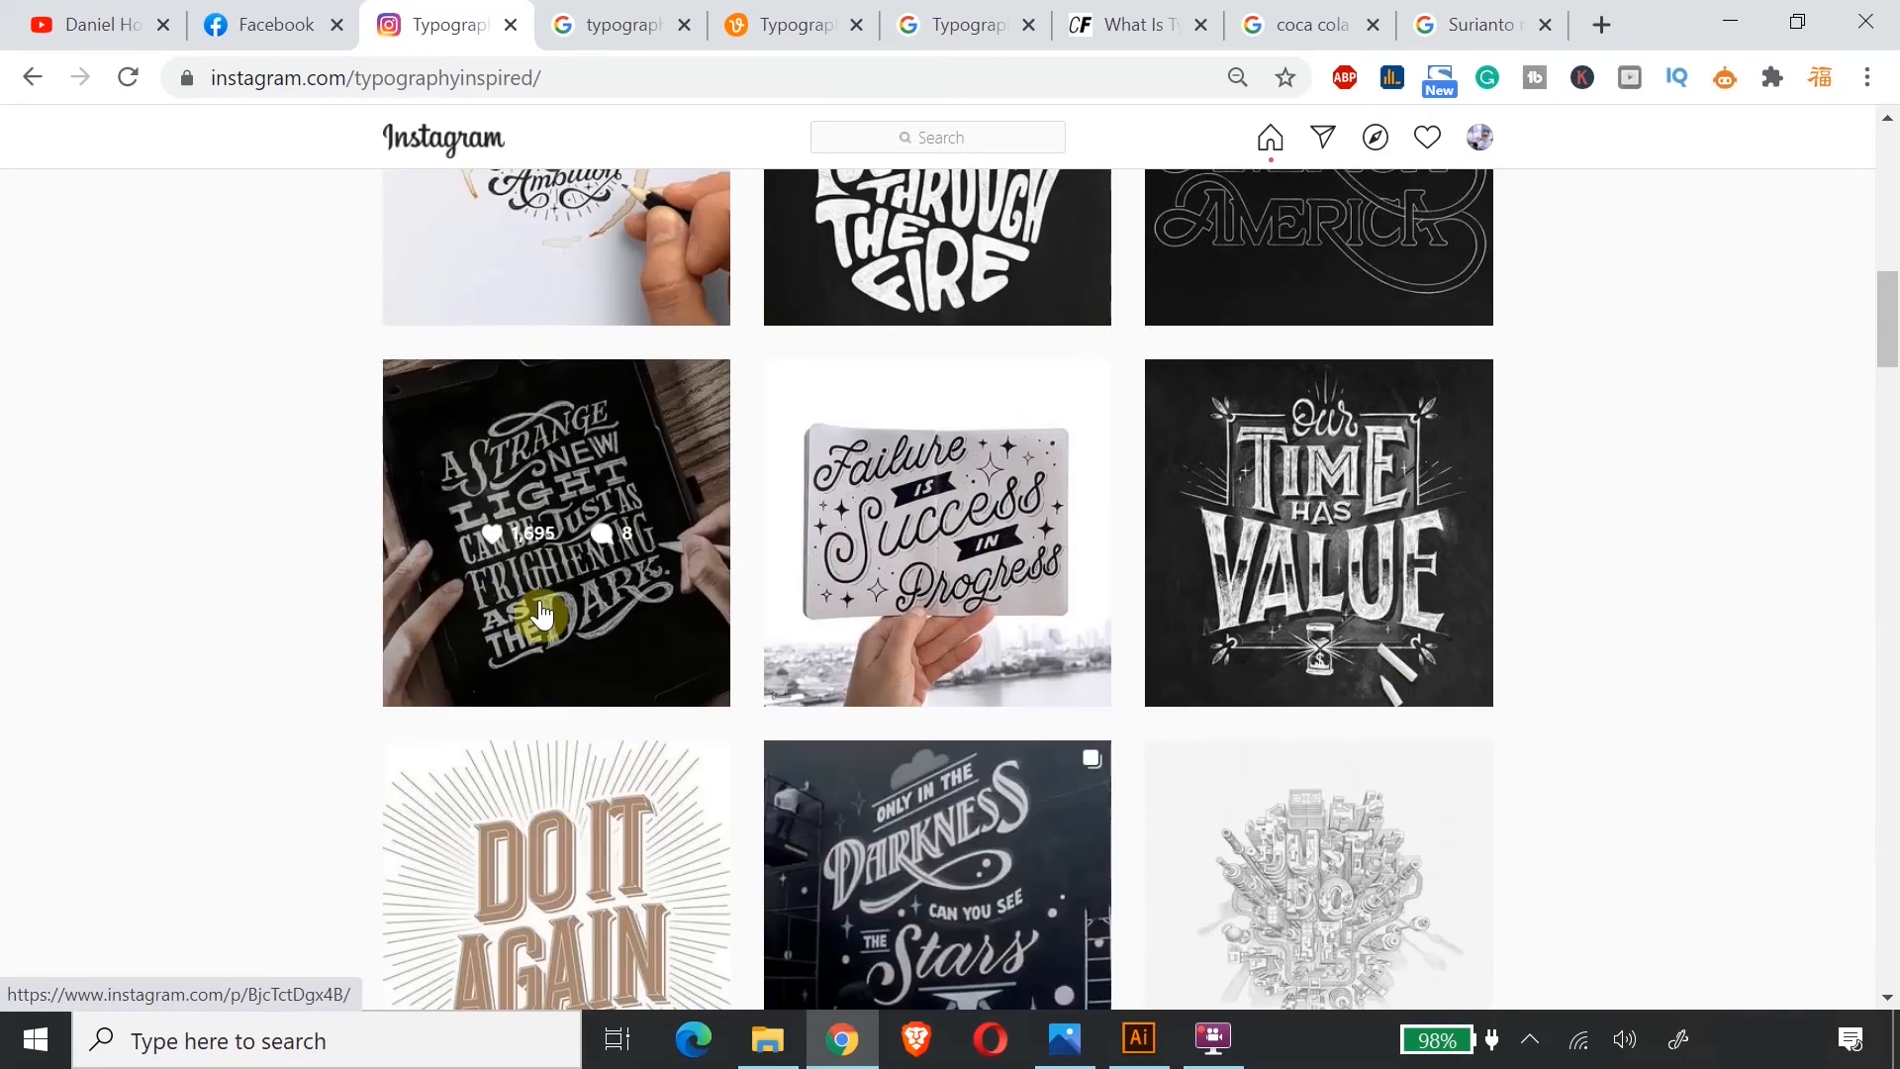
click(539, 451)
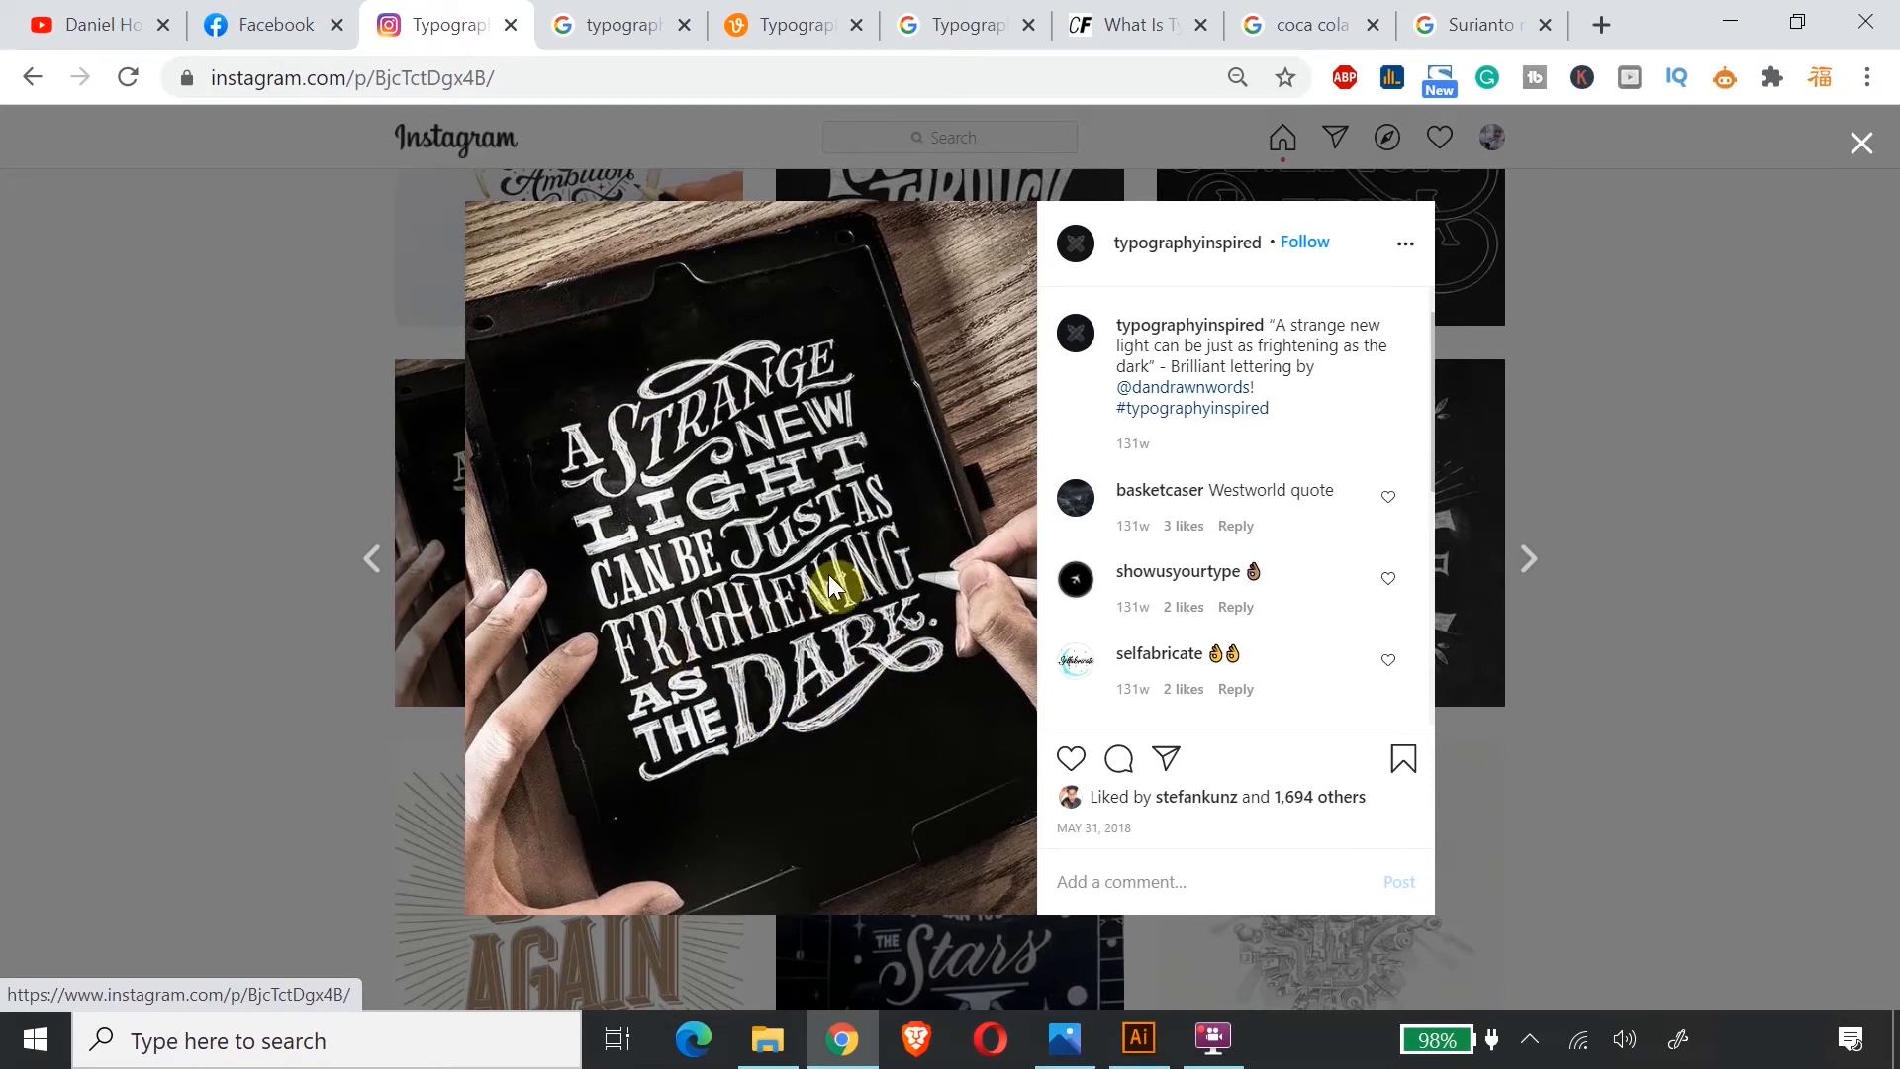
click(1860, 144)
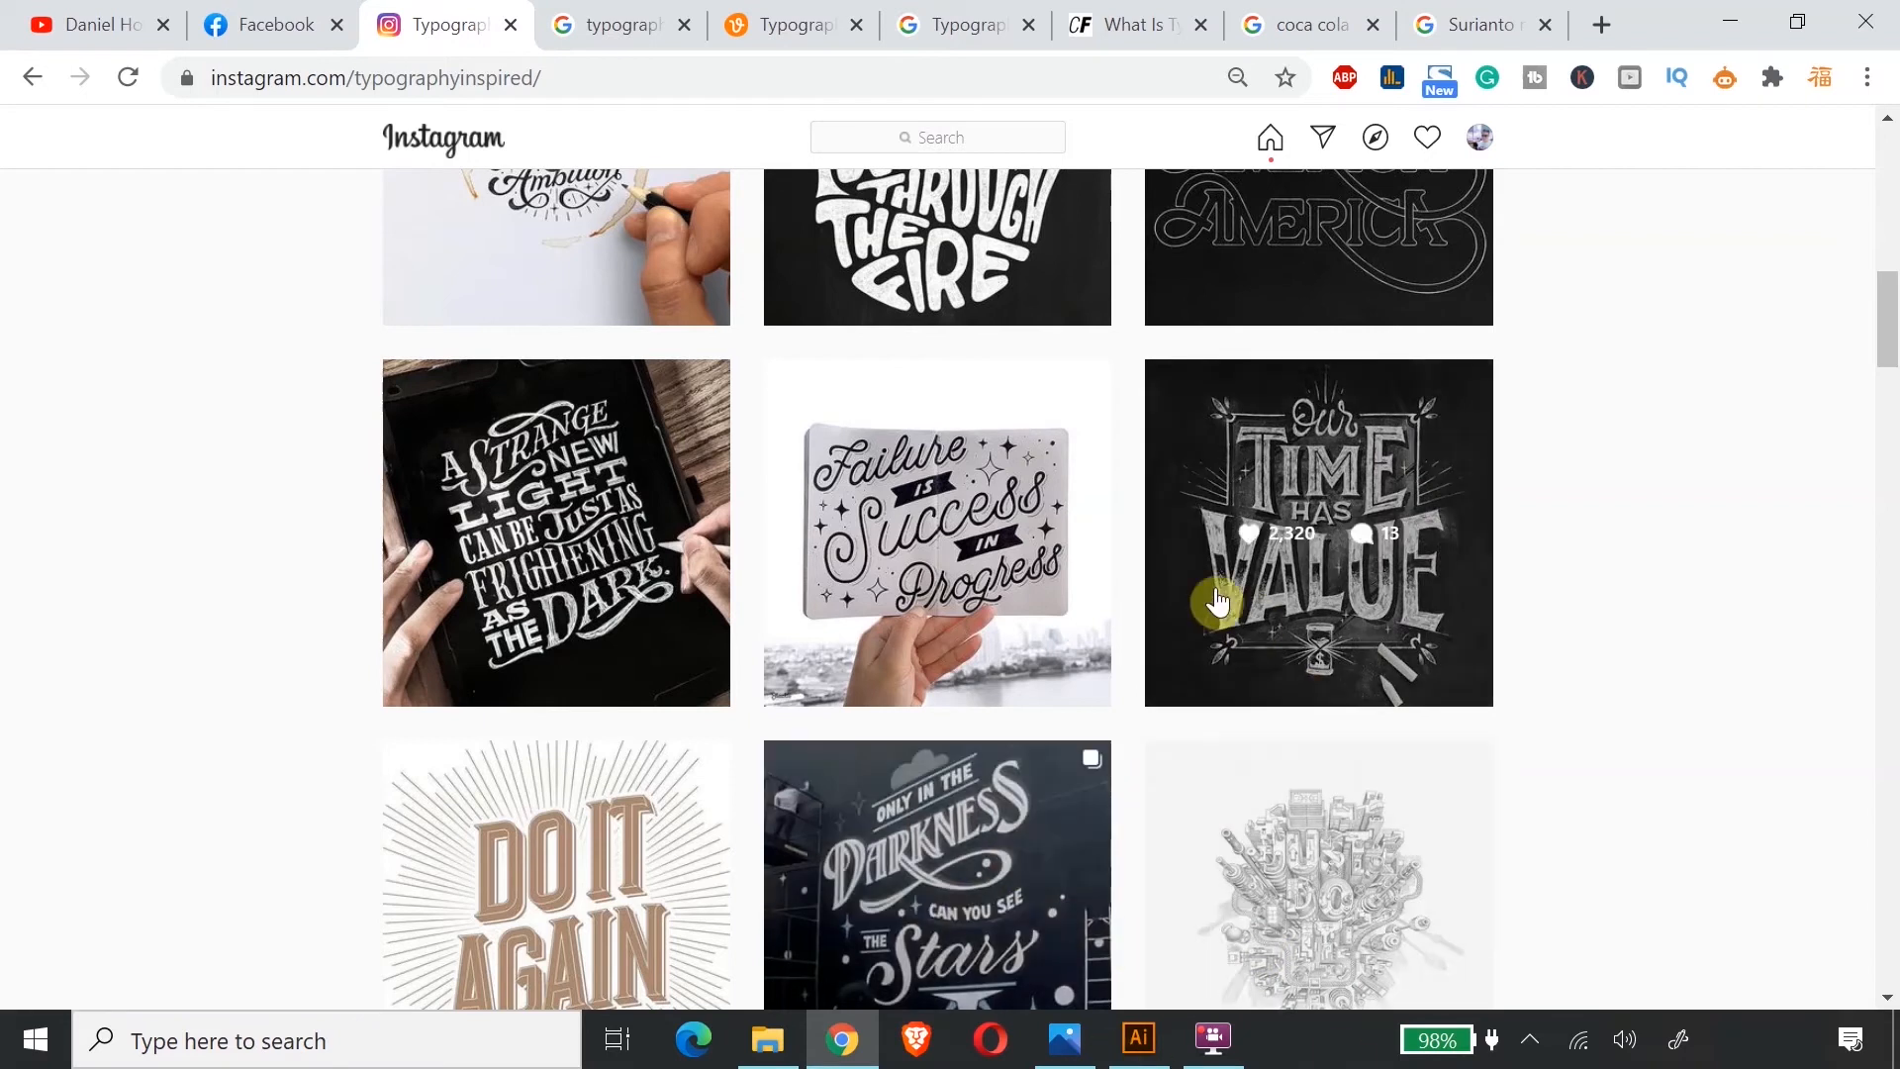
Step: Switch to Illustrator and create a new 1080 × 1080 px CMYK document with one artboard
mouse_move(1140, 1055)
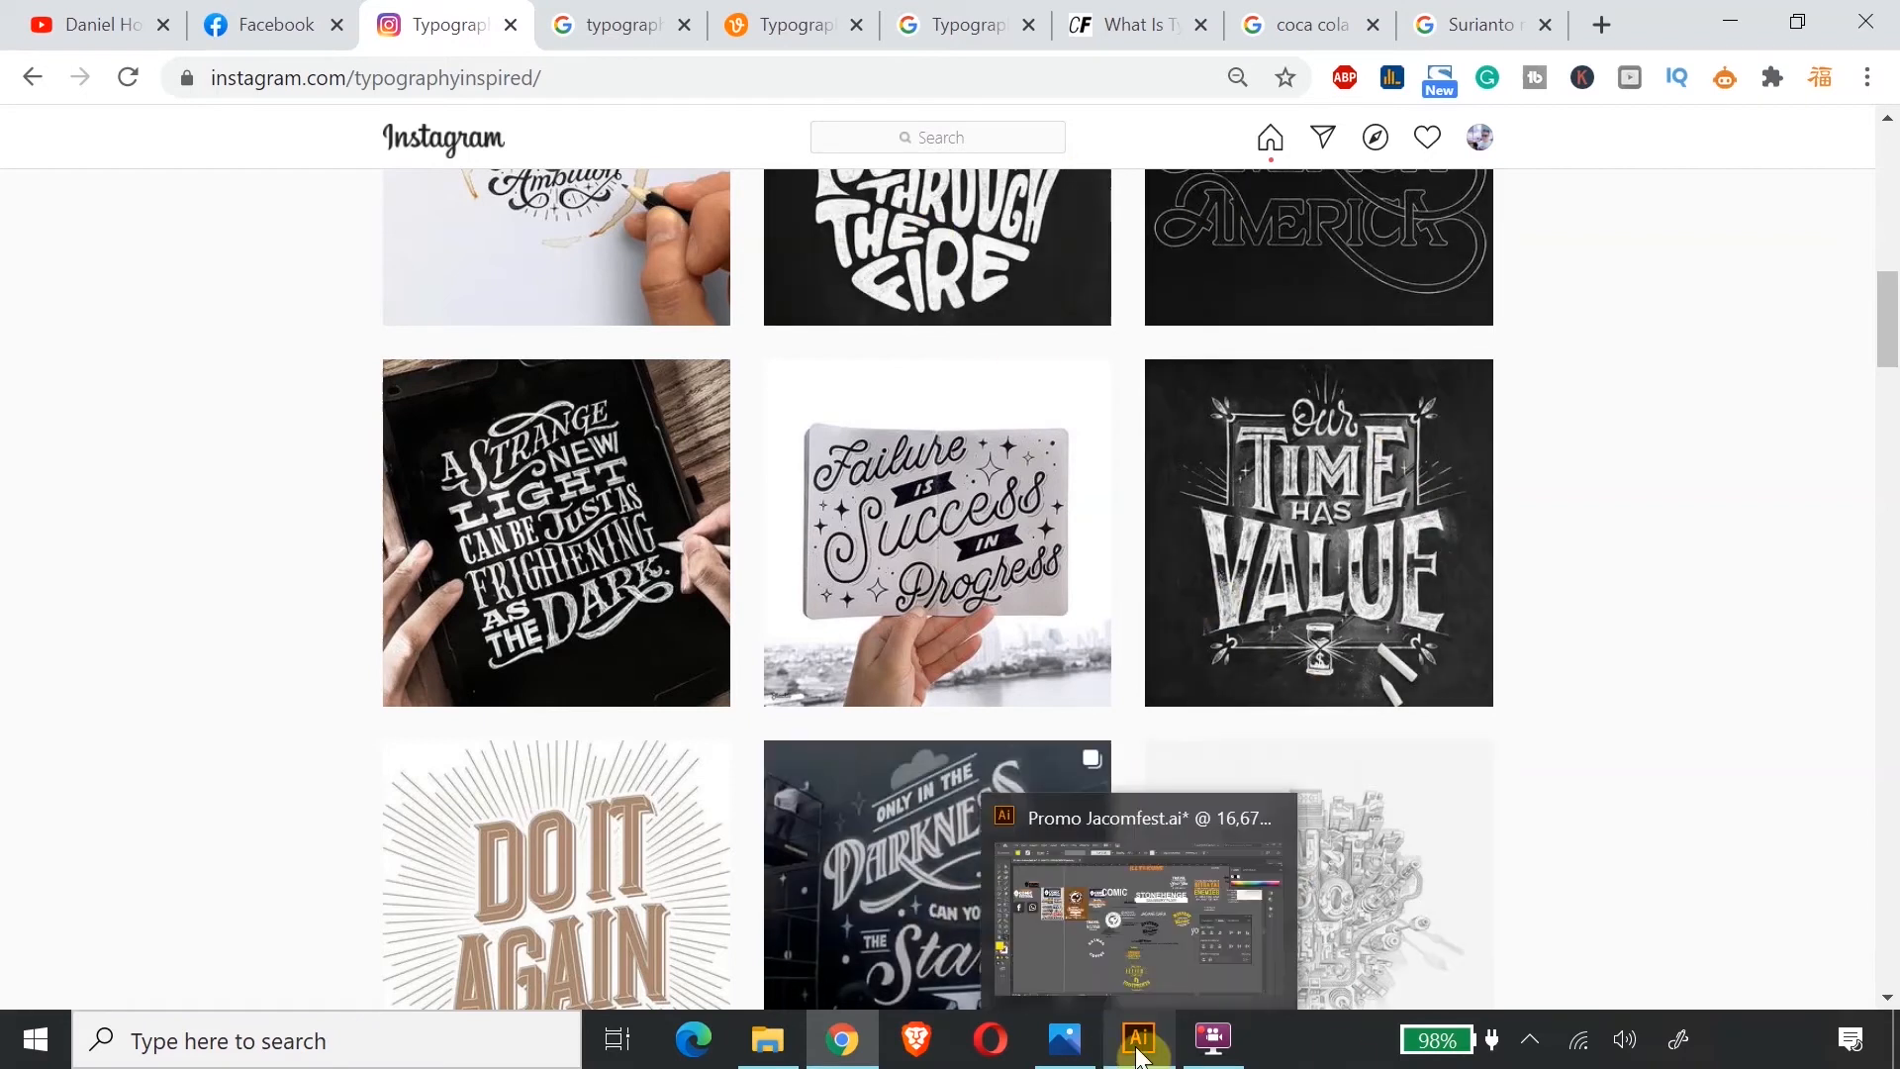
click(1138, 915)
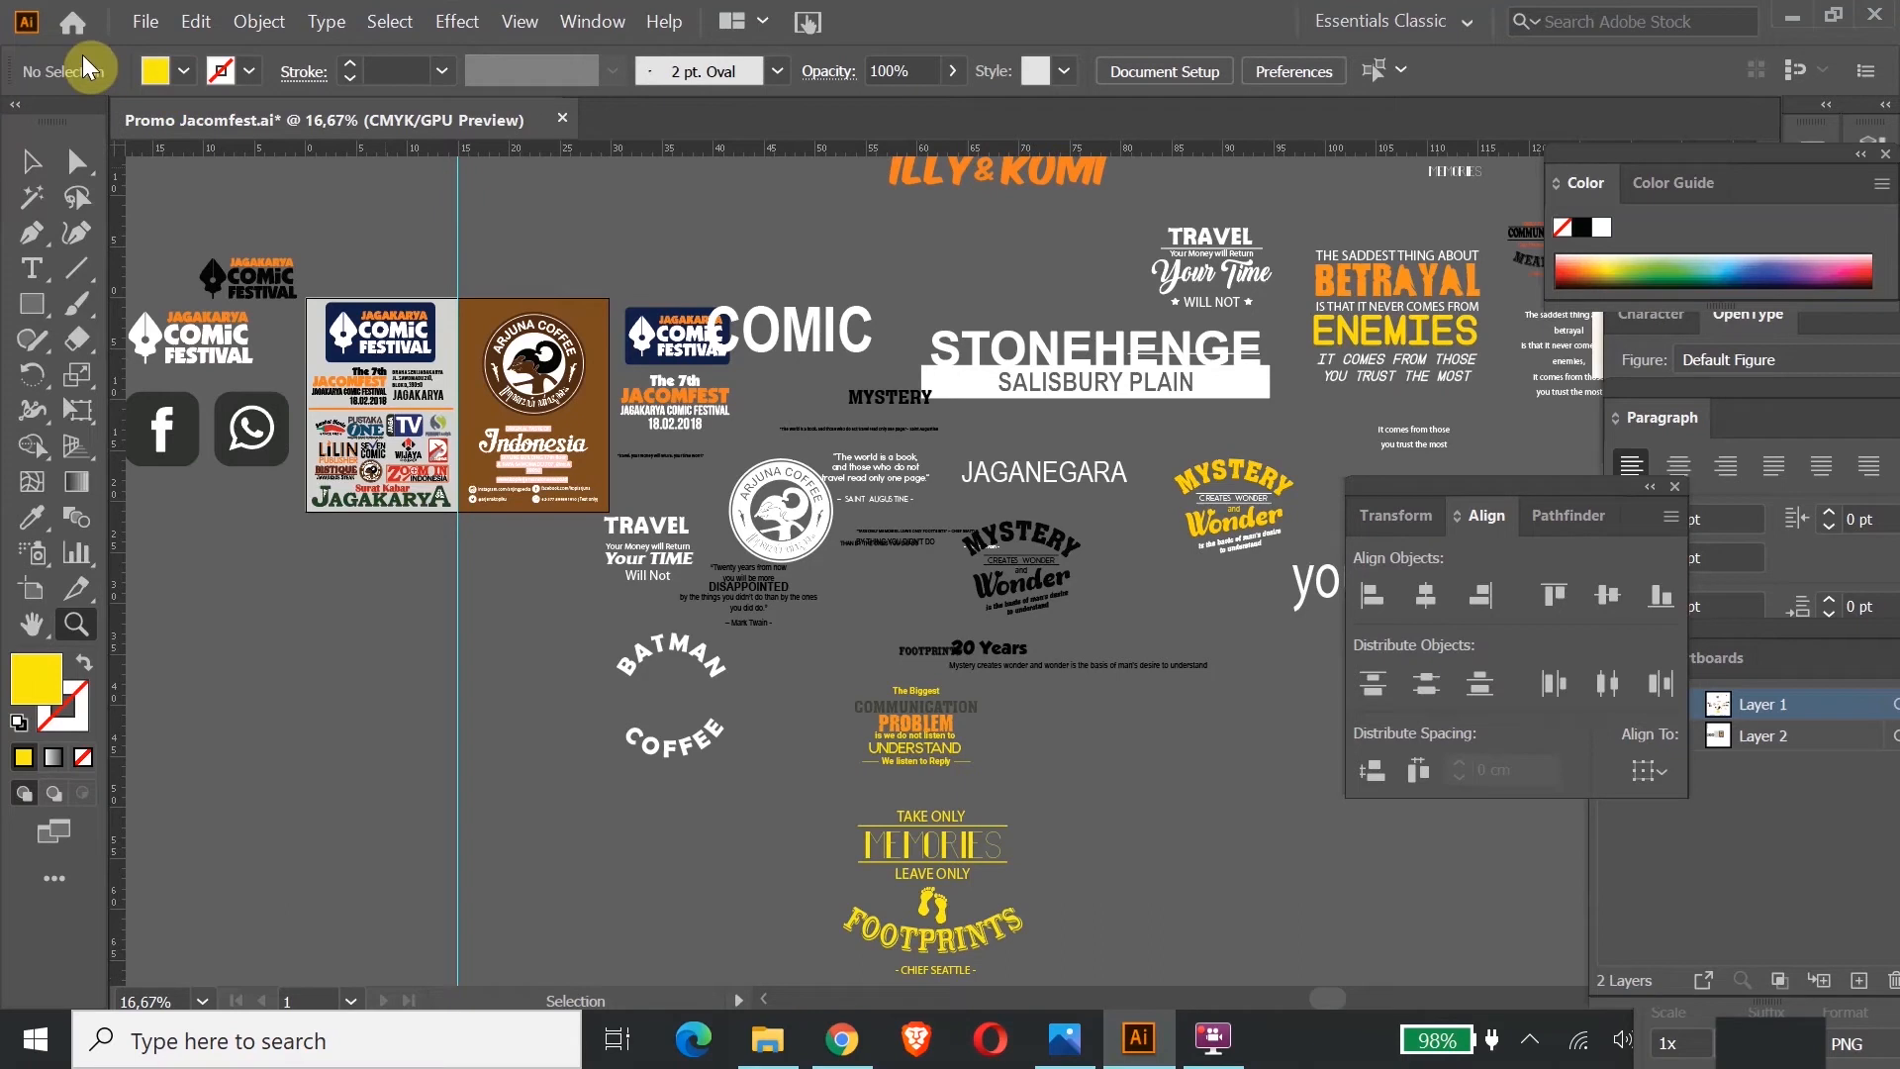
click(145, 22)
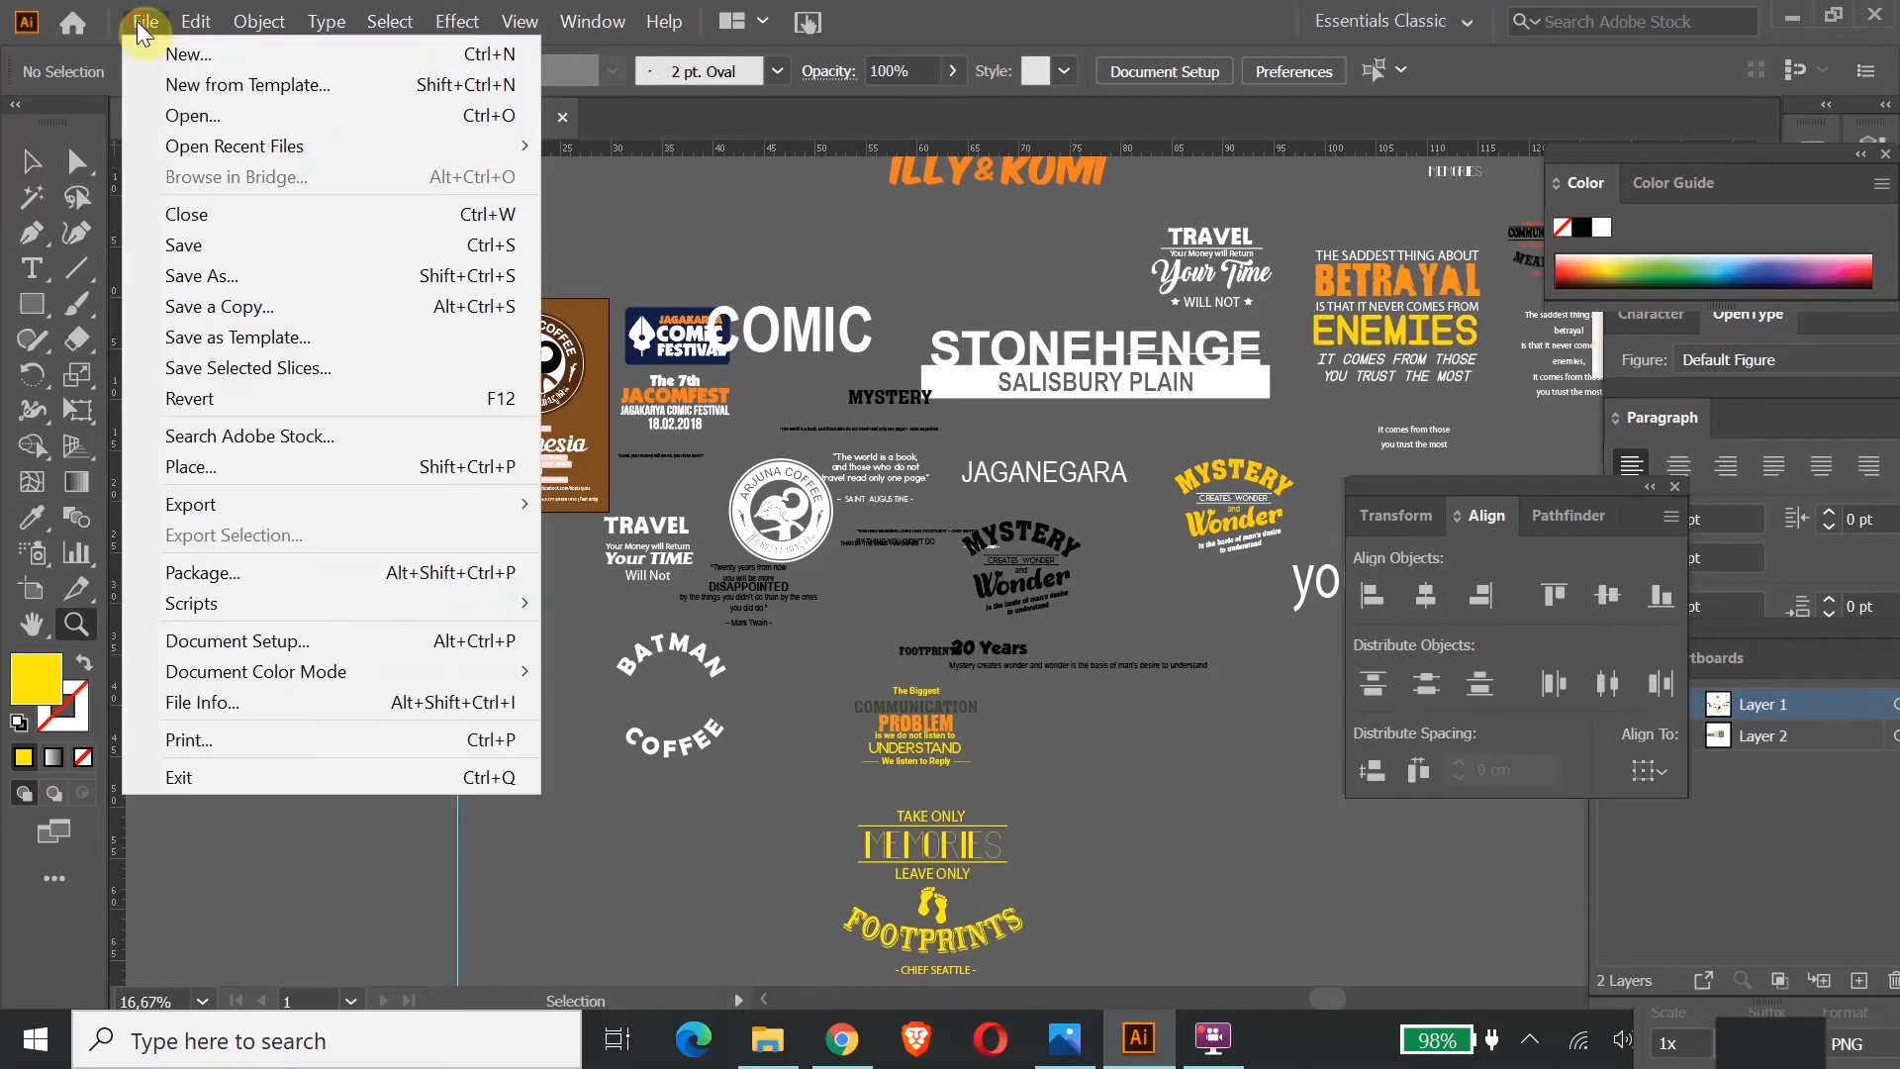
click(183, 55)
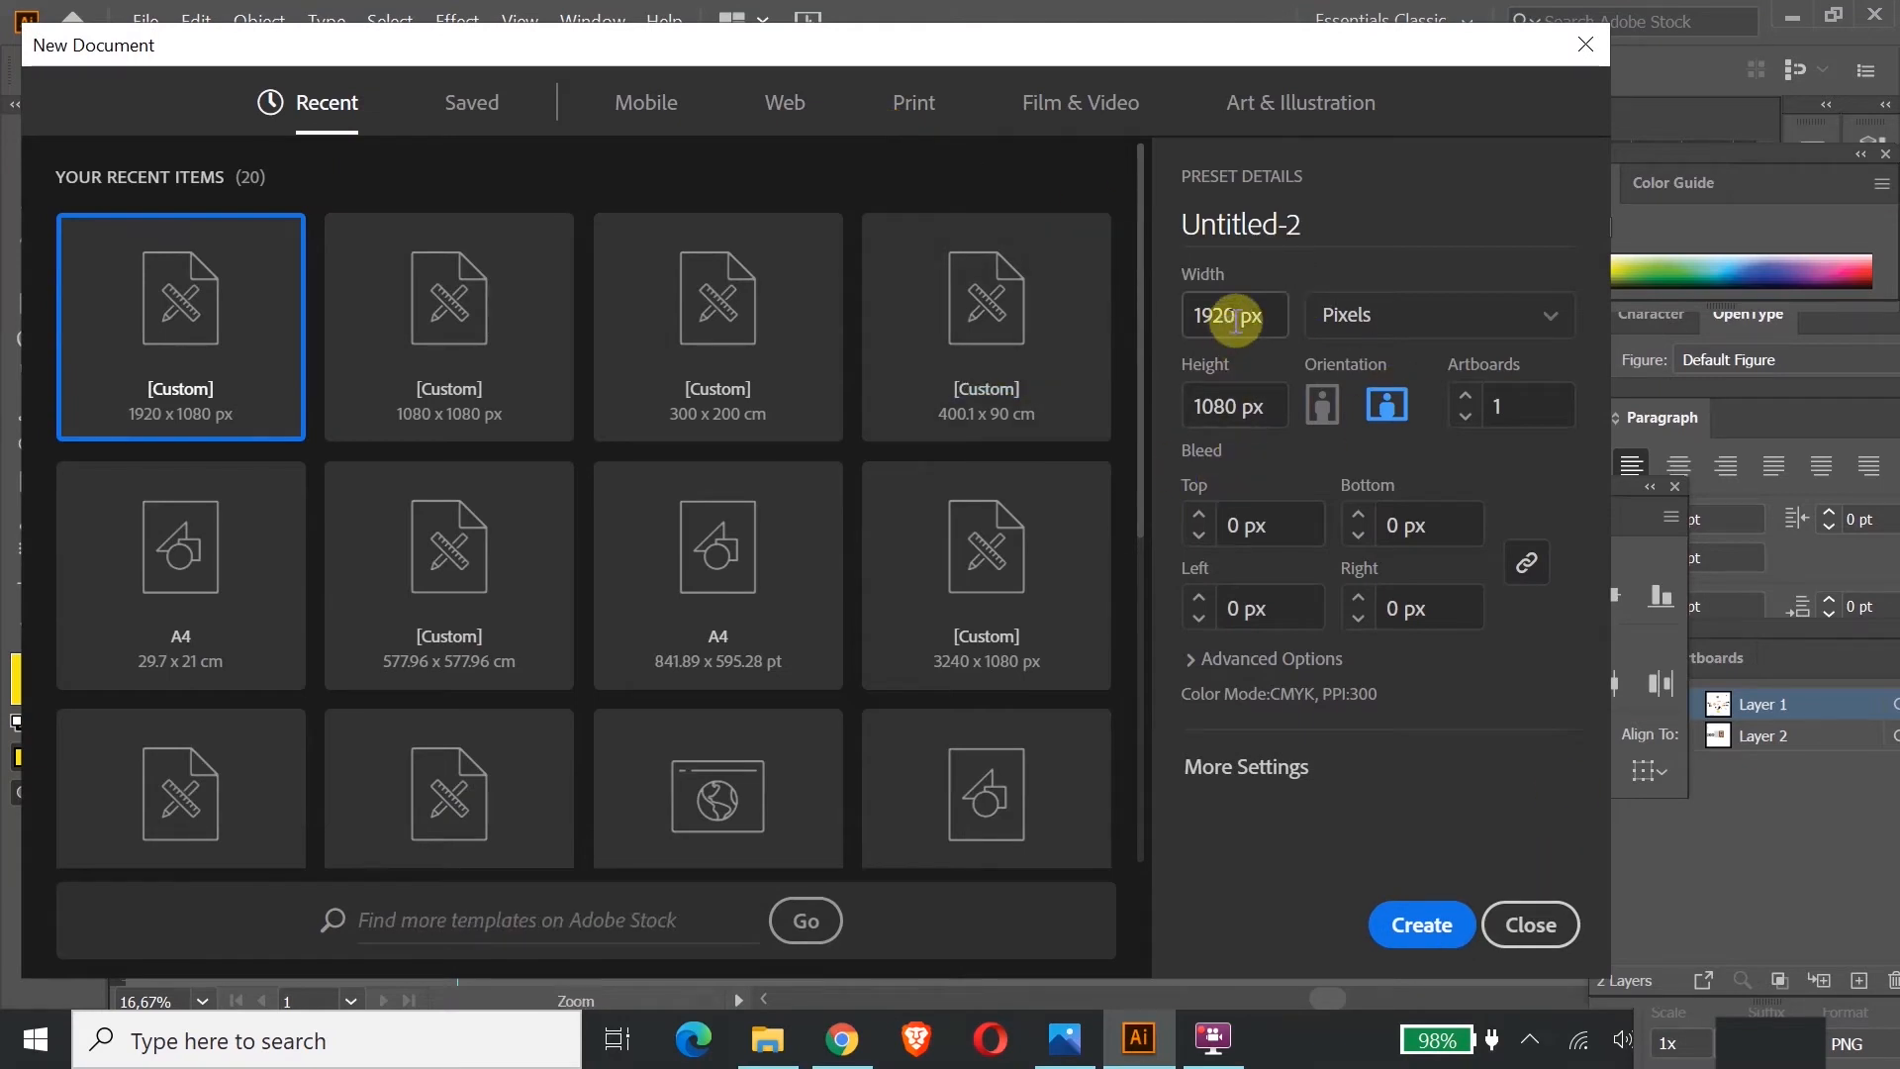
text(1080)
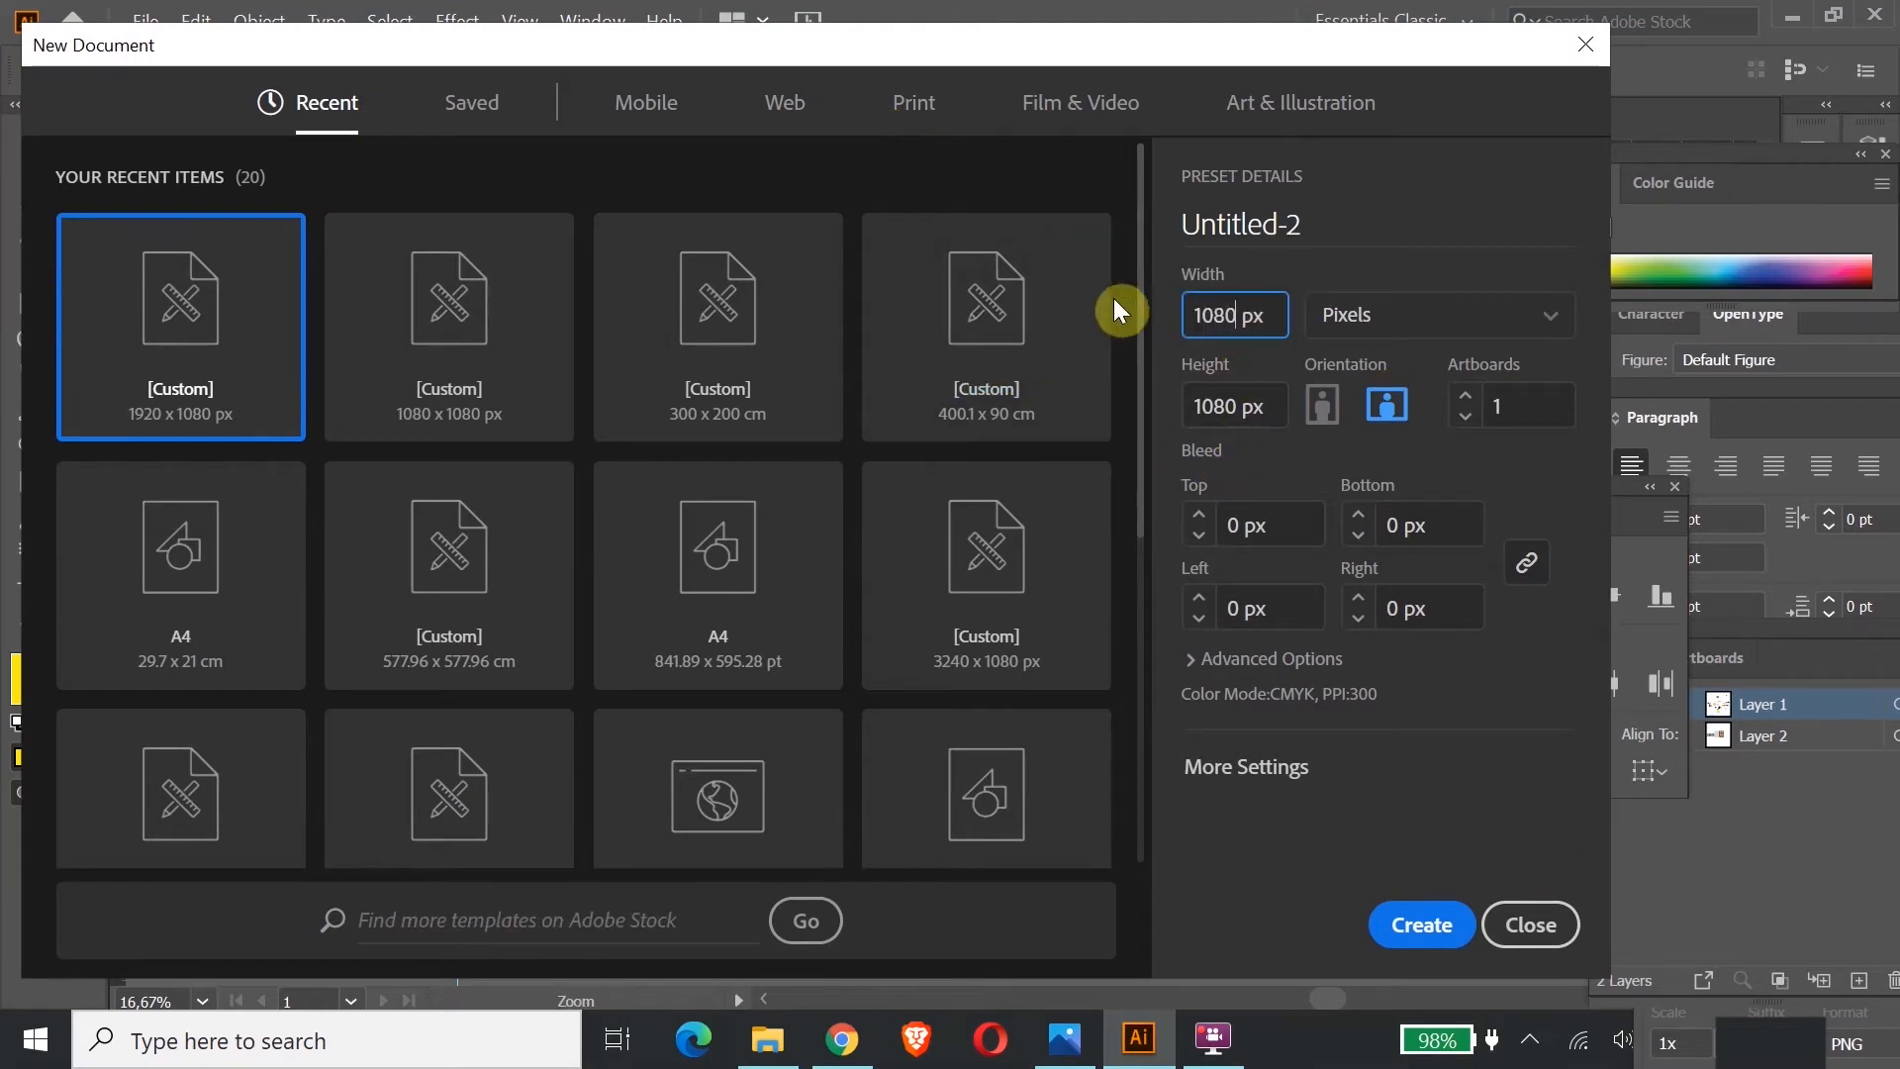
click(1422, 926)
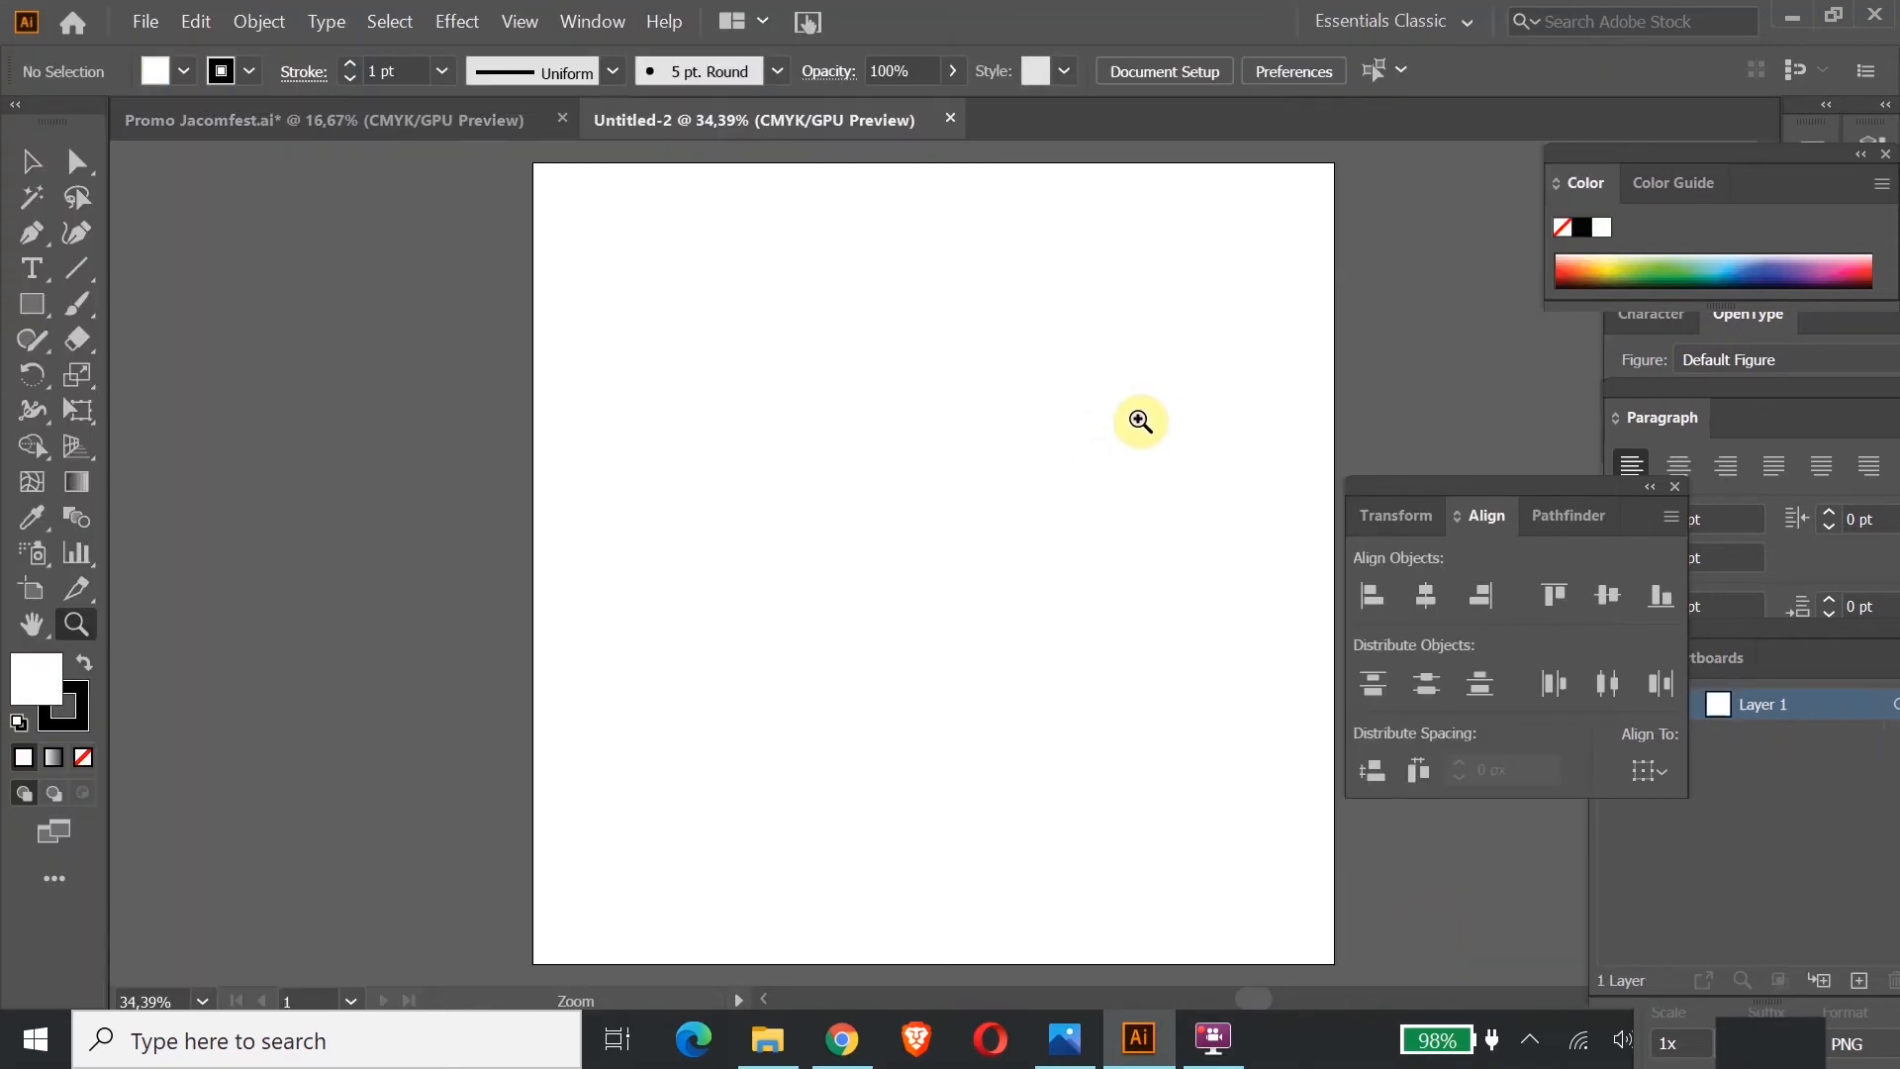
Step: Switch to Chrome, search Google Images for "Coffe Quote" and preview the "Everything gets better with coffee" poster
mouse_move(821, 1063)
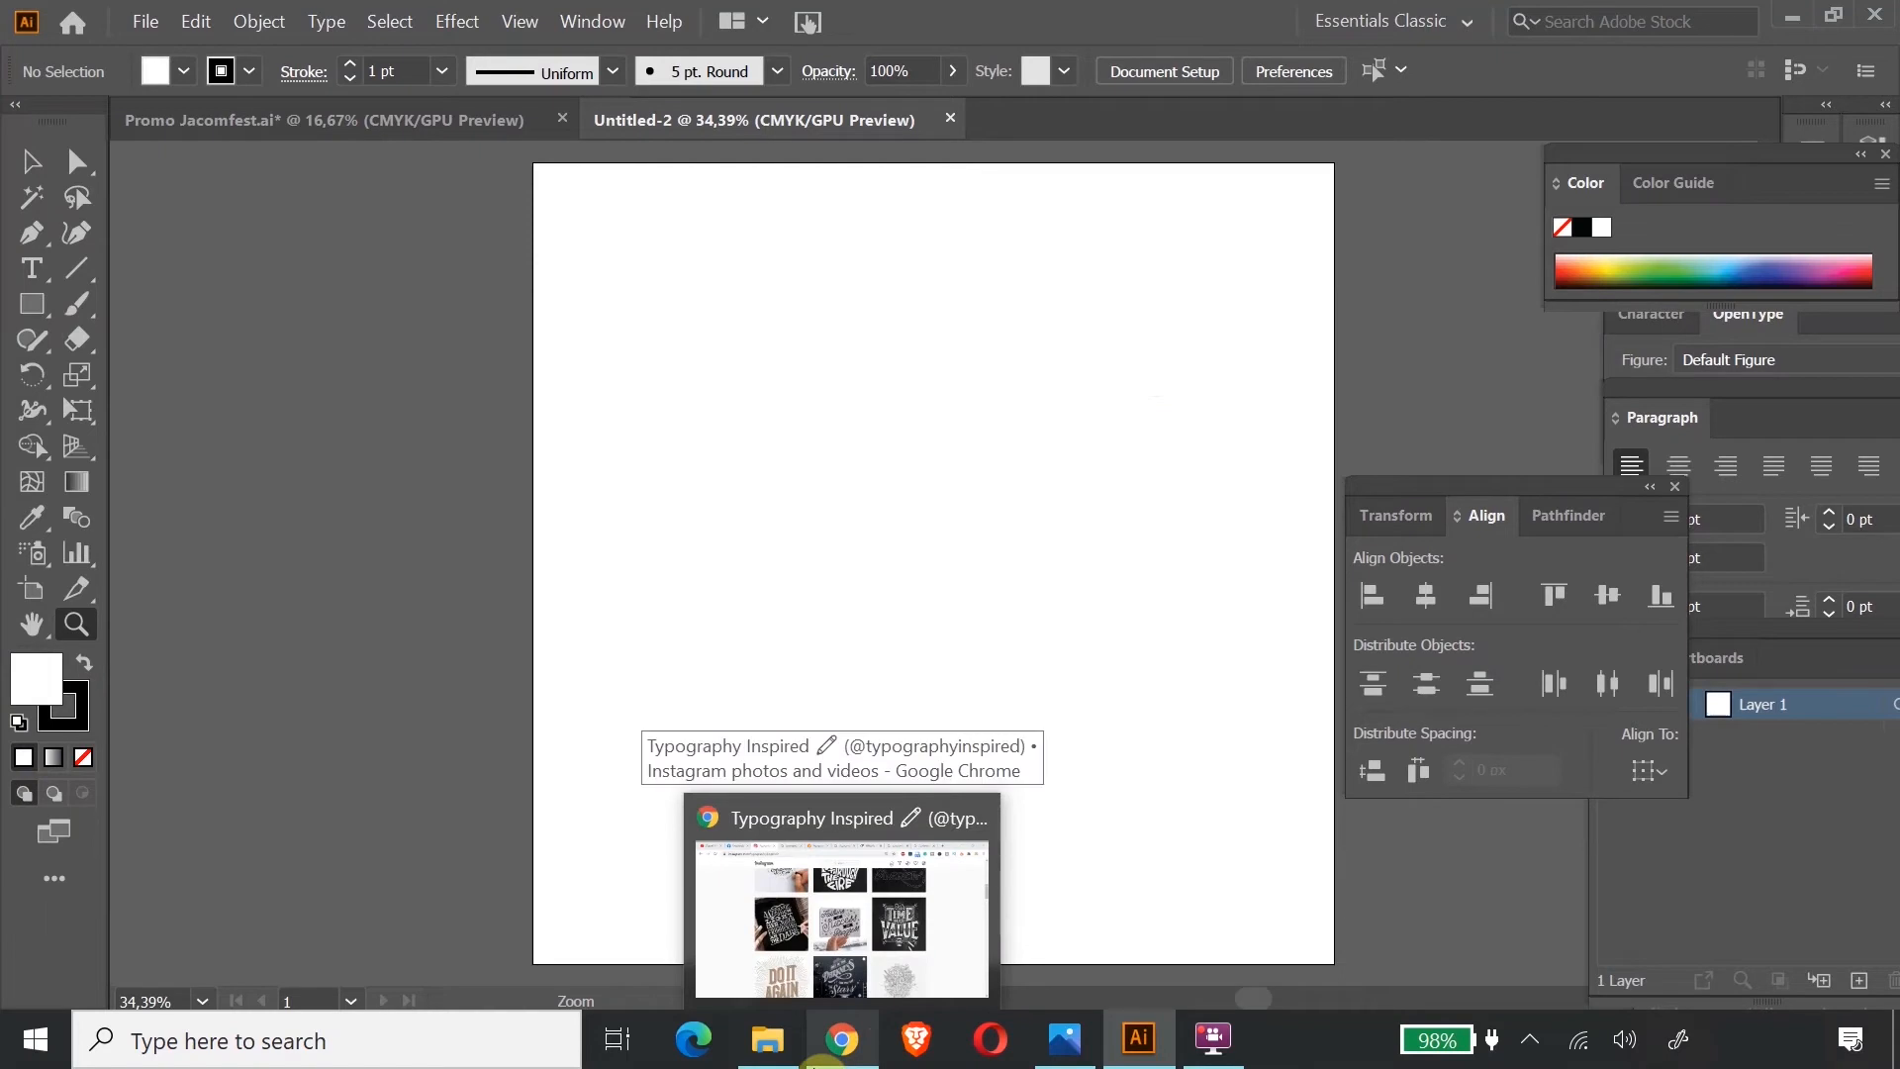
click(846, 1044)
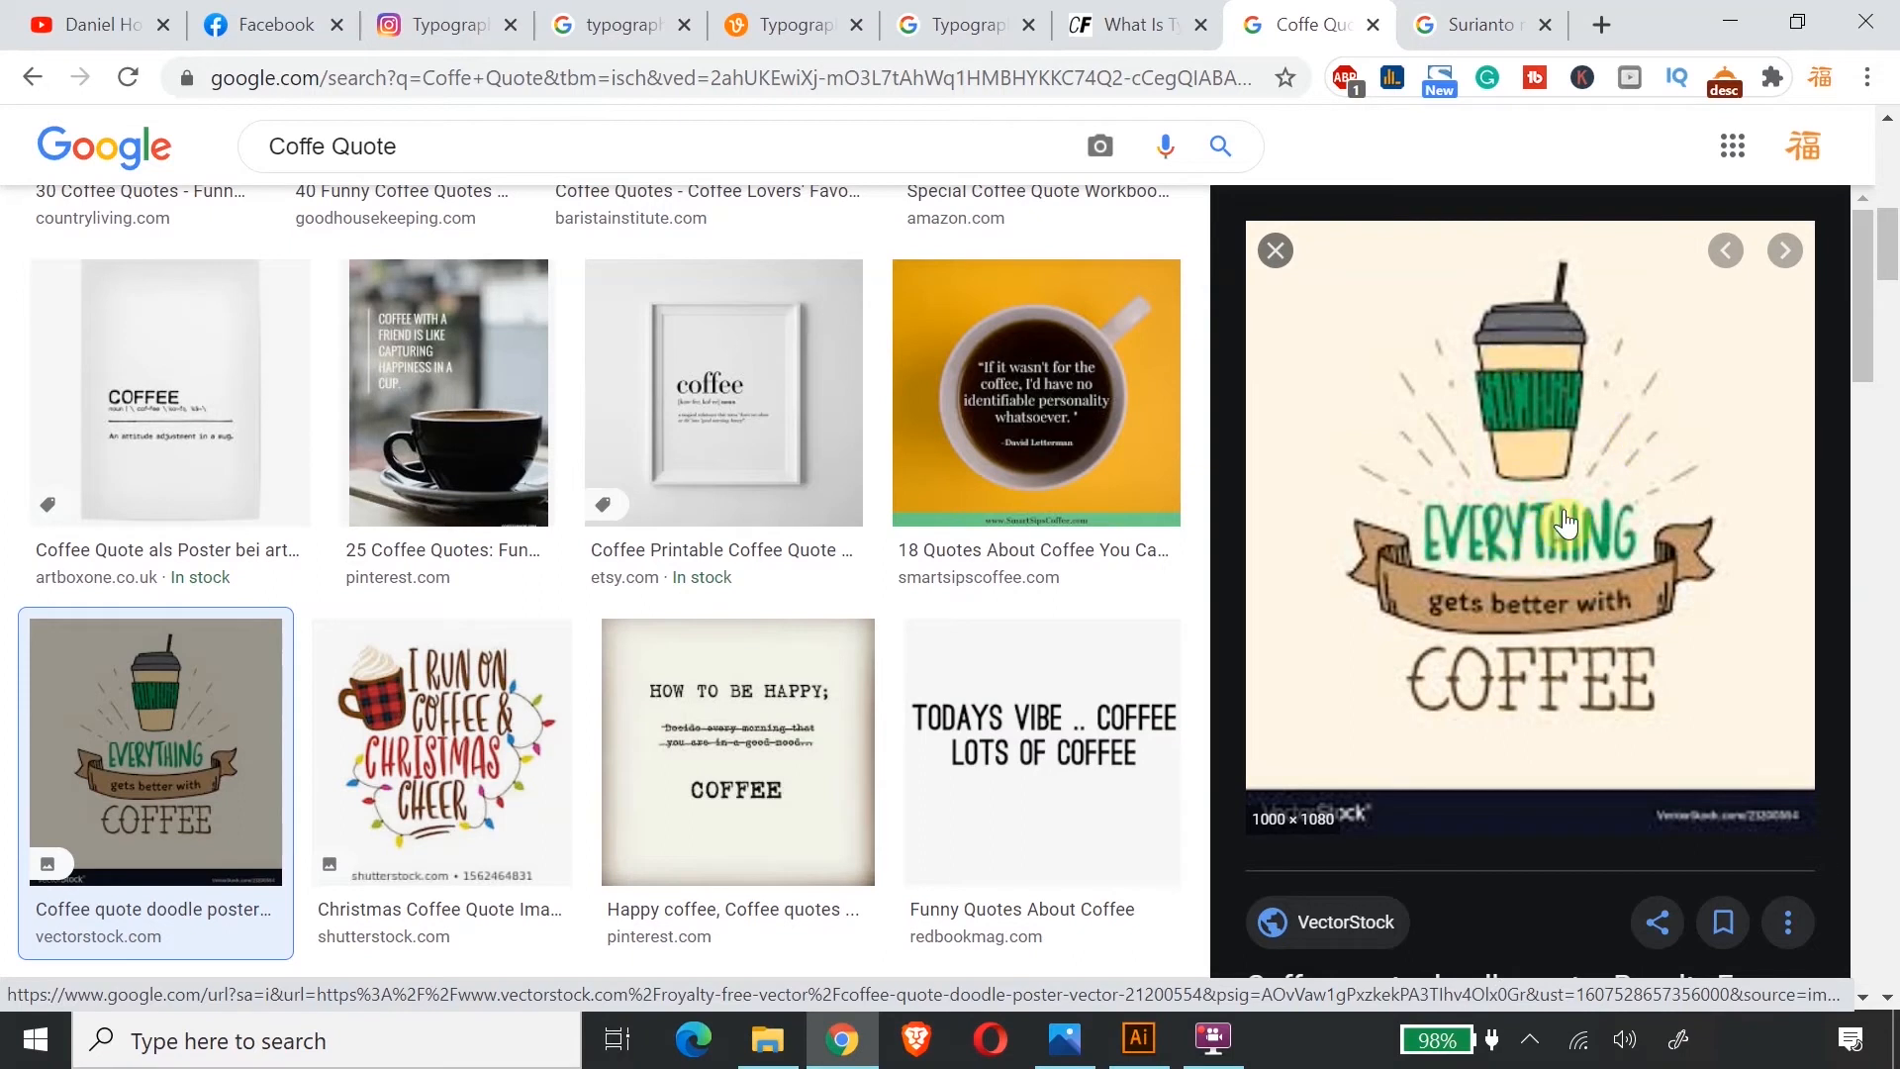
Step: Copy the "Everything gets better with coffee" poster image, switch to Illustrator and paste it into the Untitled-2 document
right_click(1539, 441)
click(1403, 345)
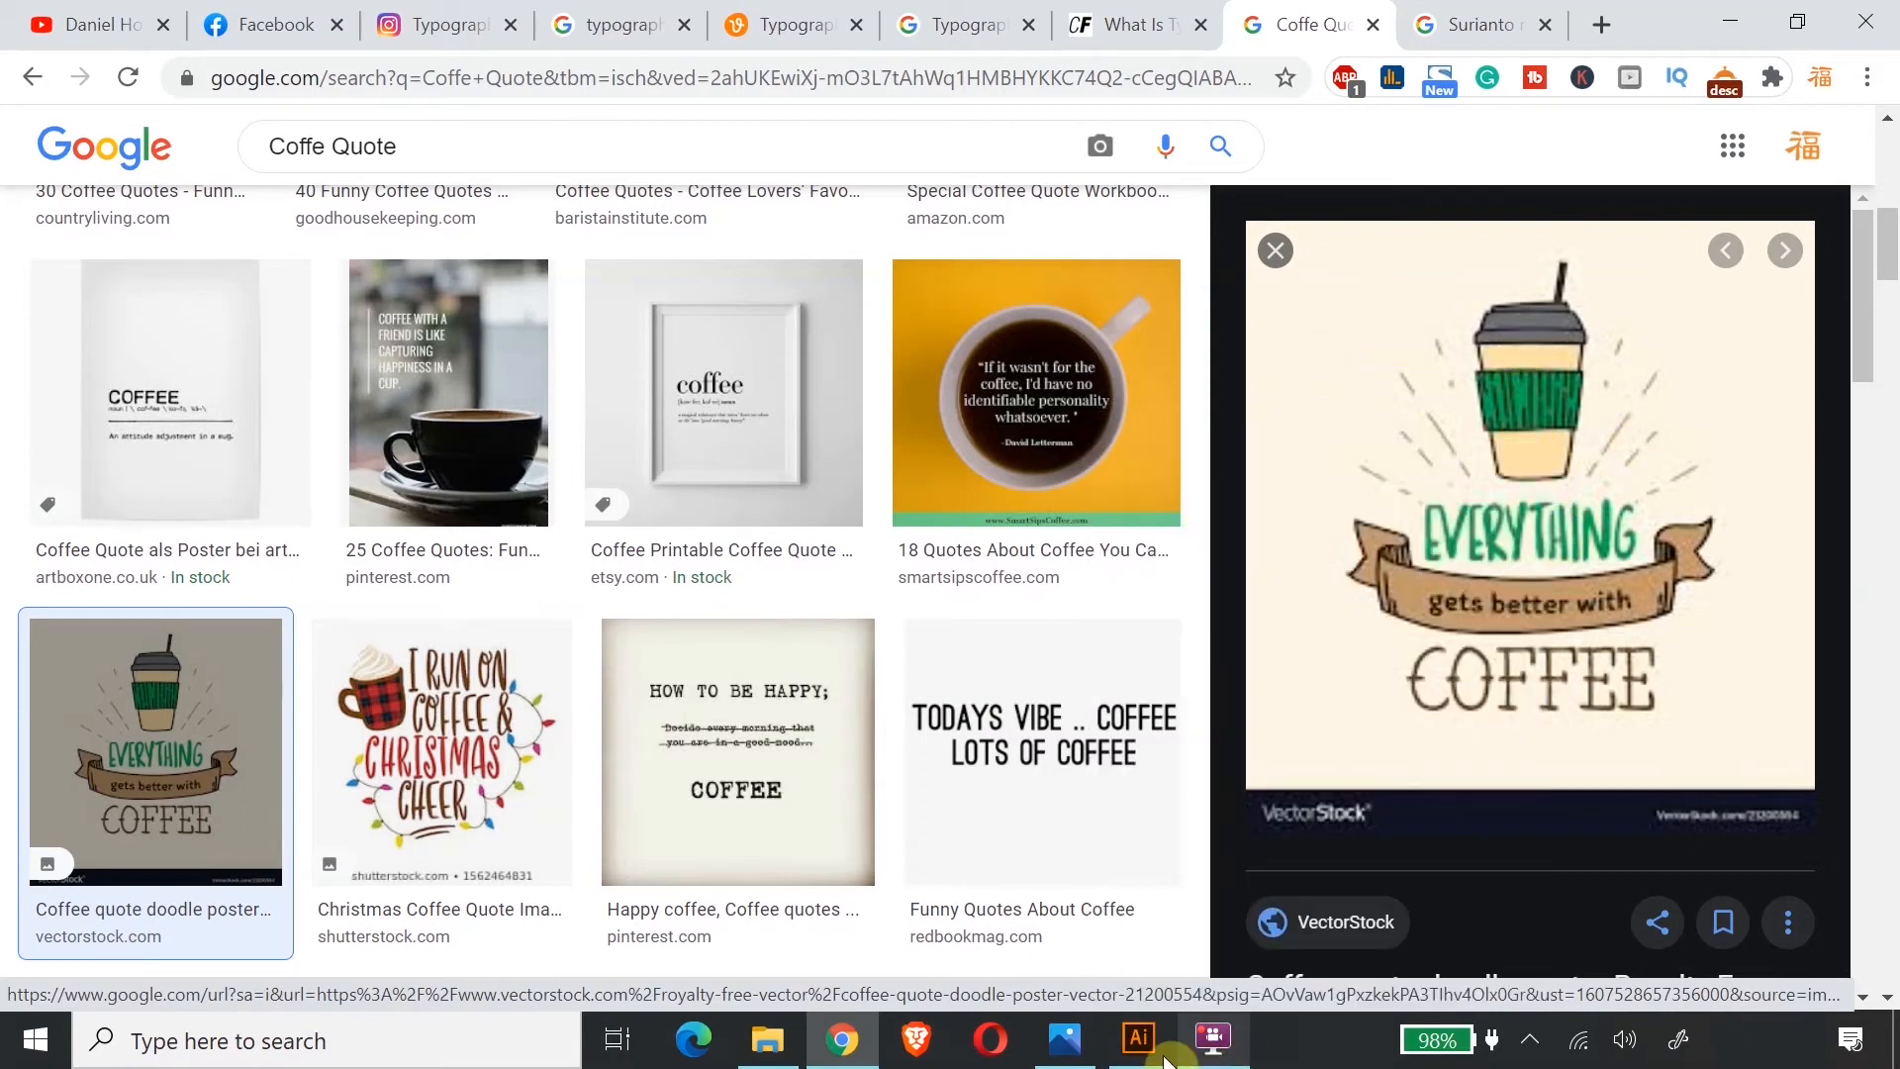
click(1140, 1041)
key(ctrl+v)
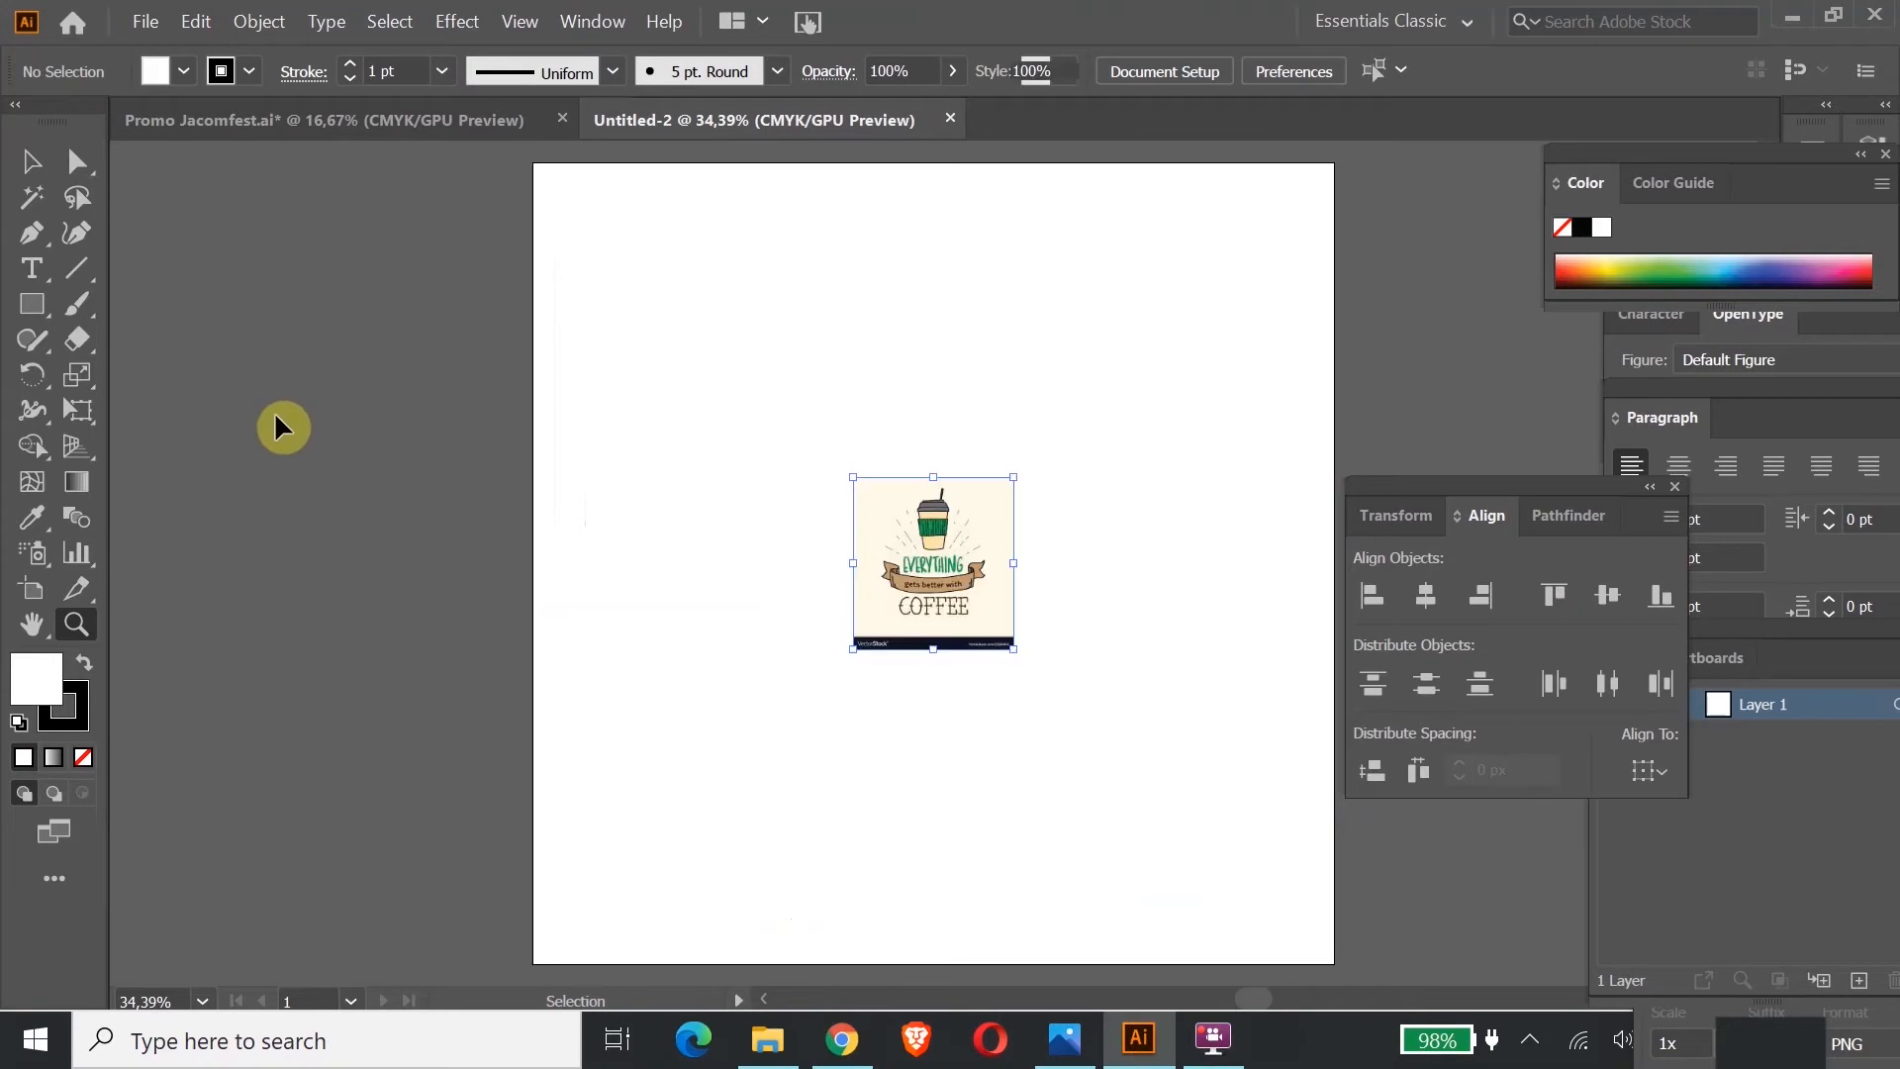
Step: Enlarge the pasted poster image to more than twice its size and place it just outside the artboard's left edge
key(v)
drag(942, 542, 308, 307)
drag(380, 417, 729, 721)
drag(407, 501, 378, 485)
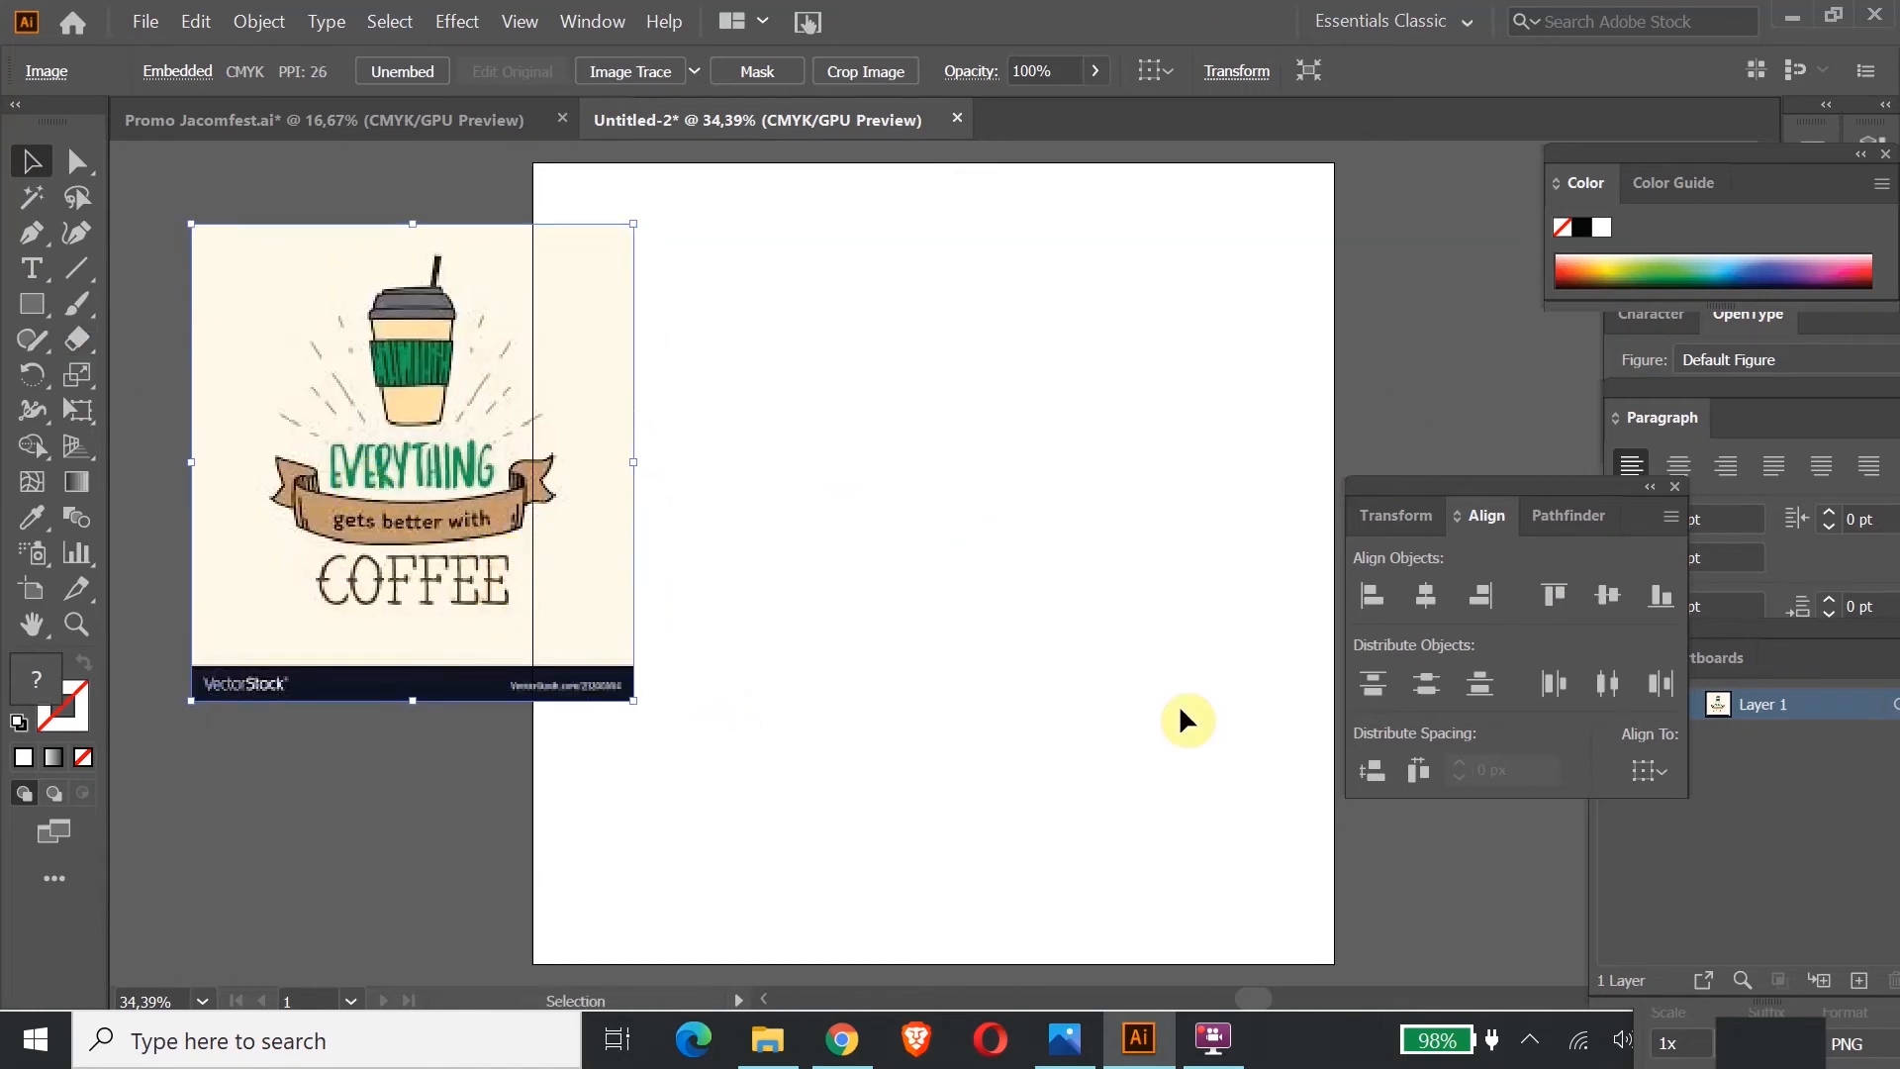
drag(404, 372, 289, 311)
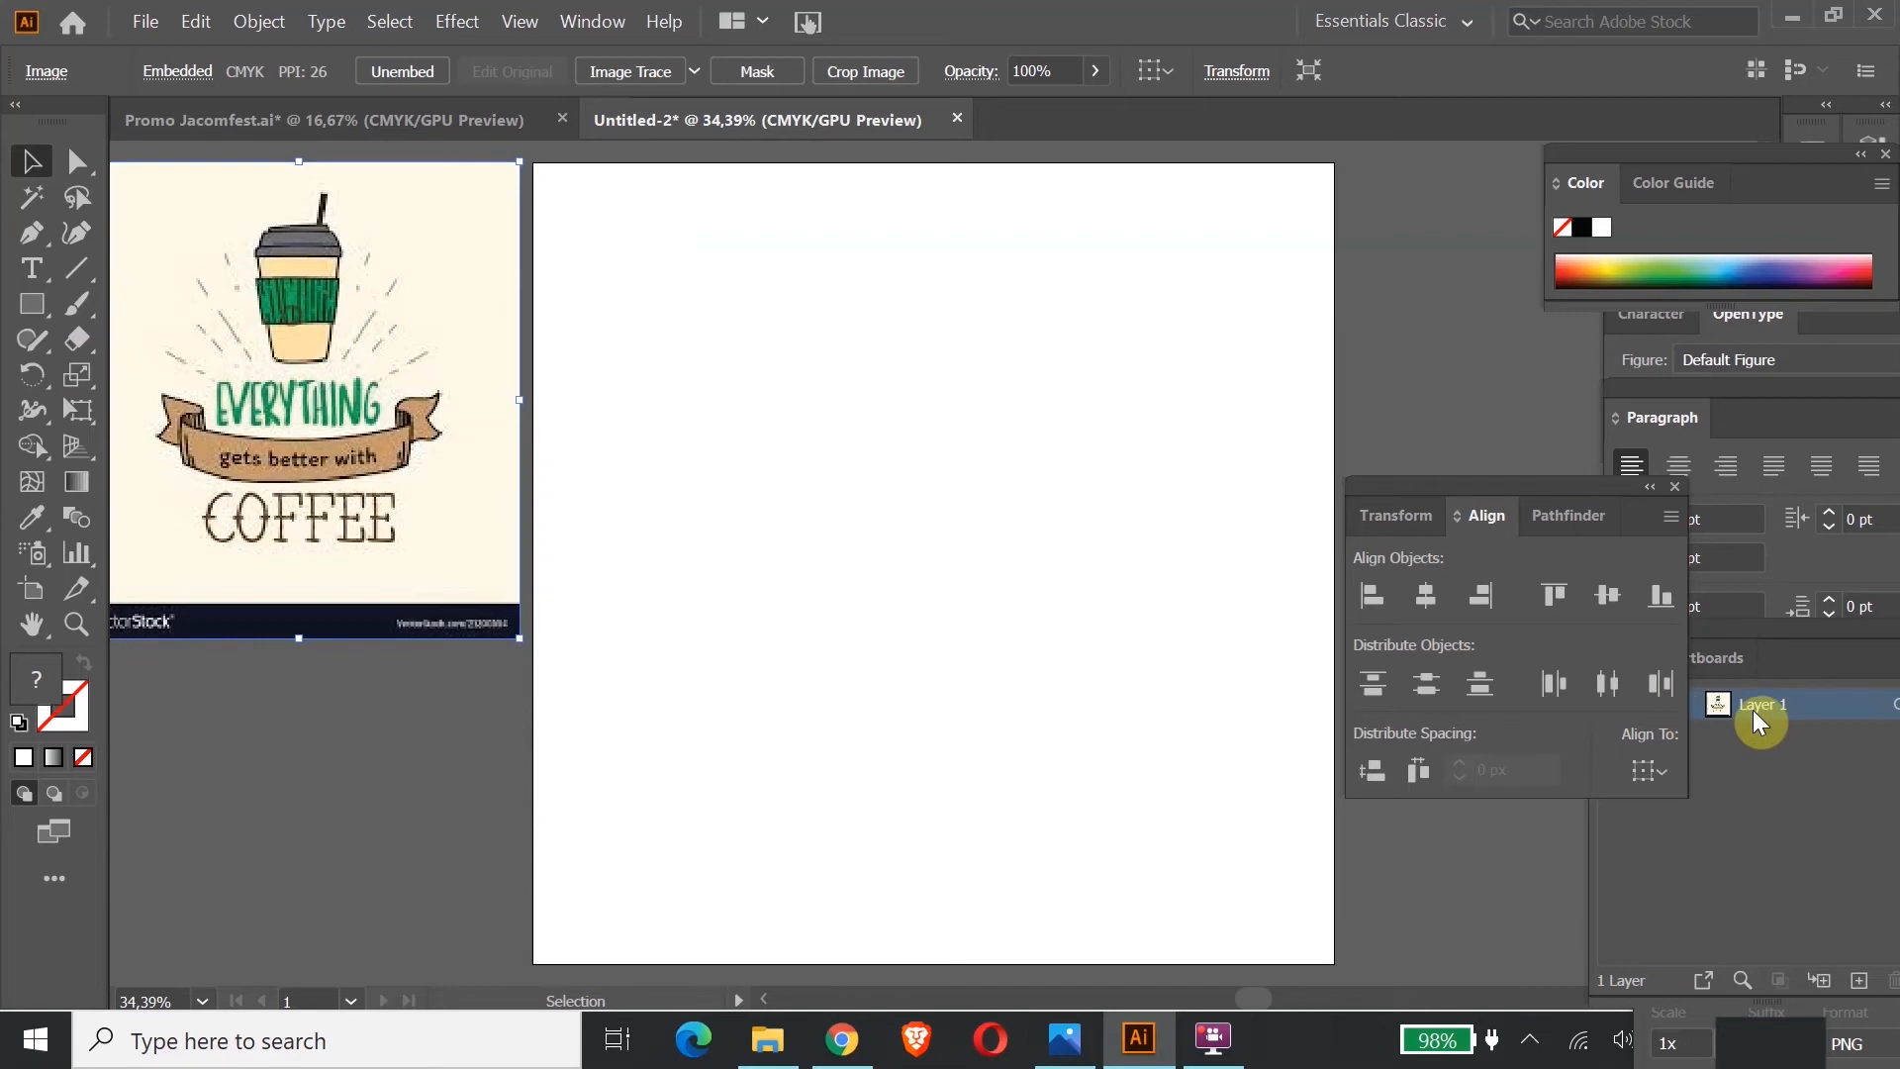
Step: Move the Align panel clear of the Layers panel and add an area text reading "EVERYTHING GETS BETTER WITH COFFEE" on the artboard
drag(1599, 518, 1183, 305)
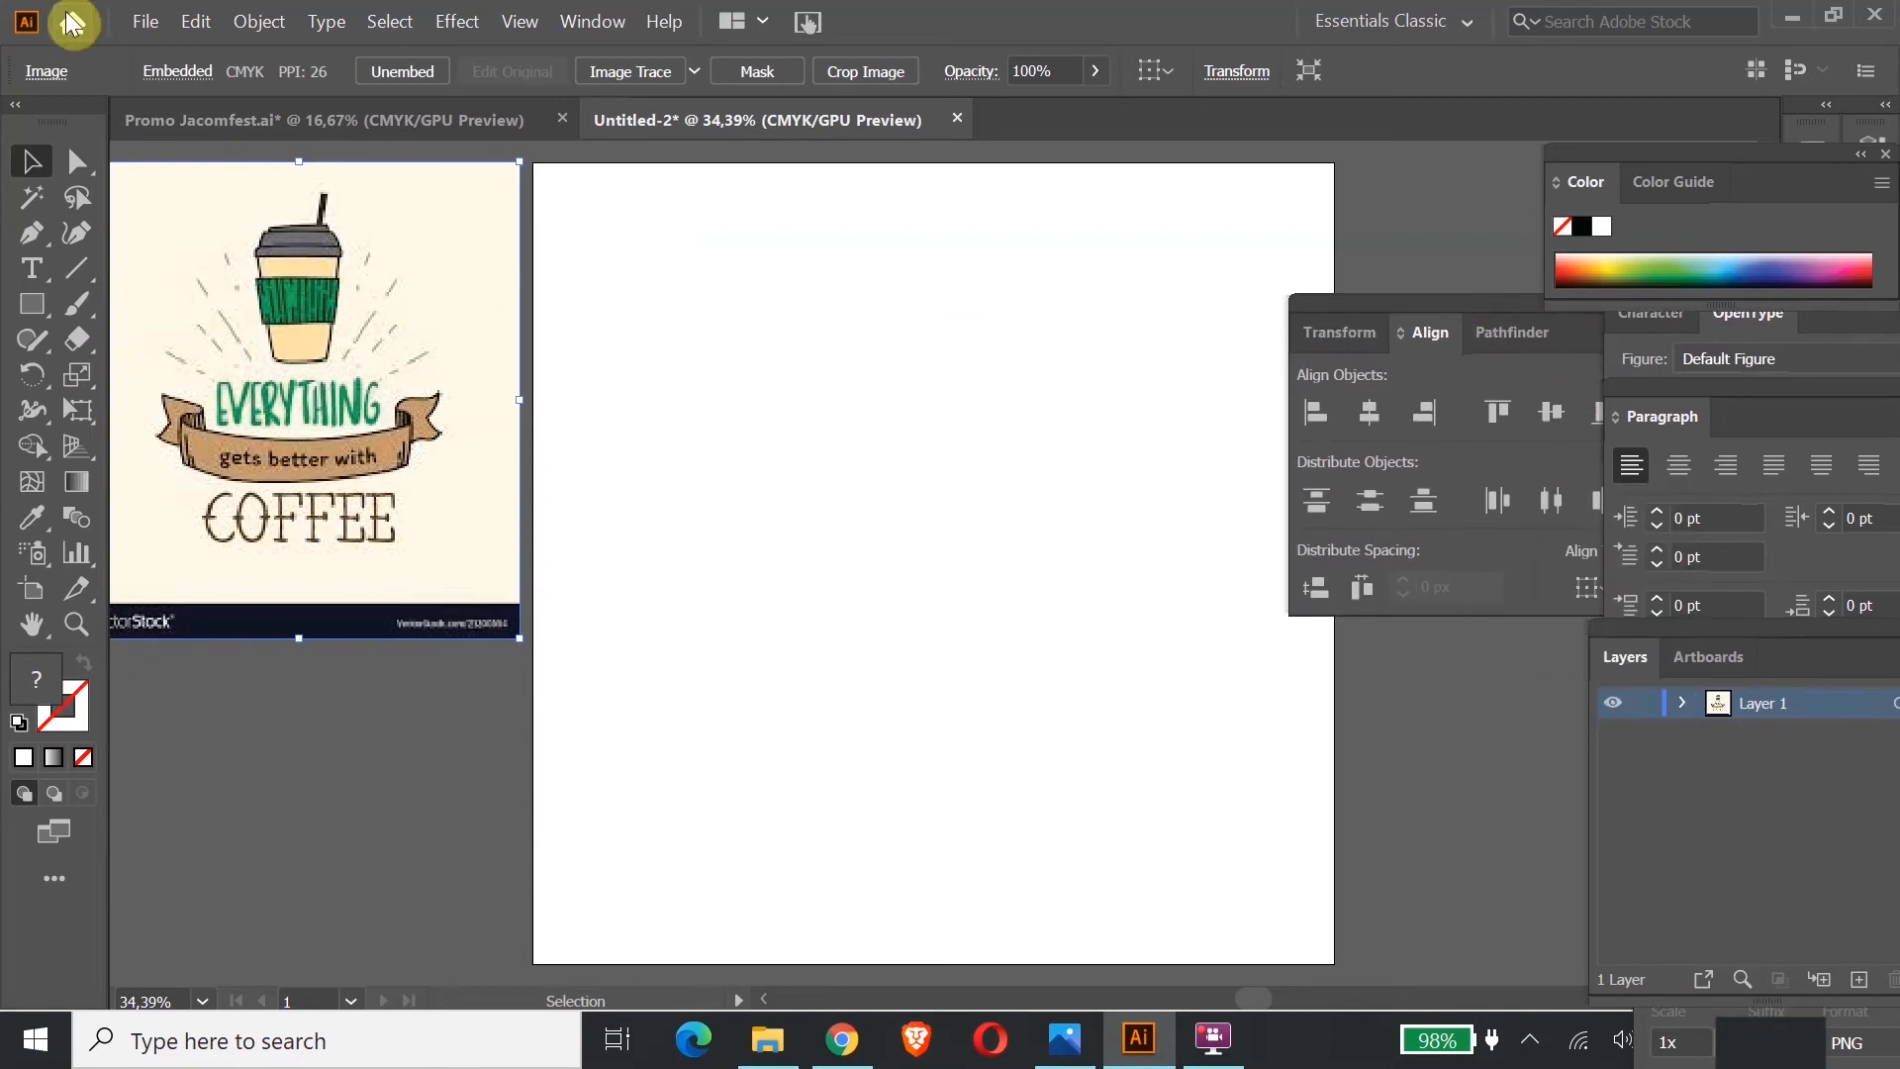
click(26, 271)
drag(609, 368, 1099, 645)
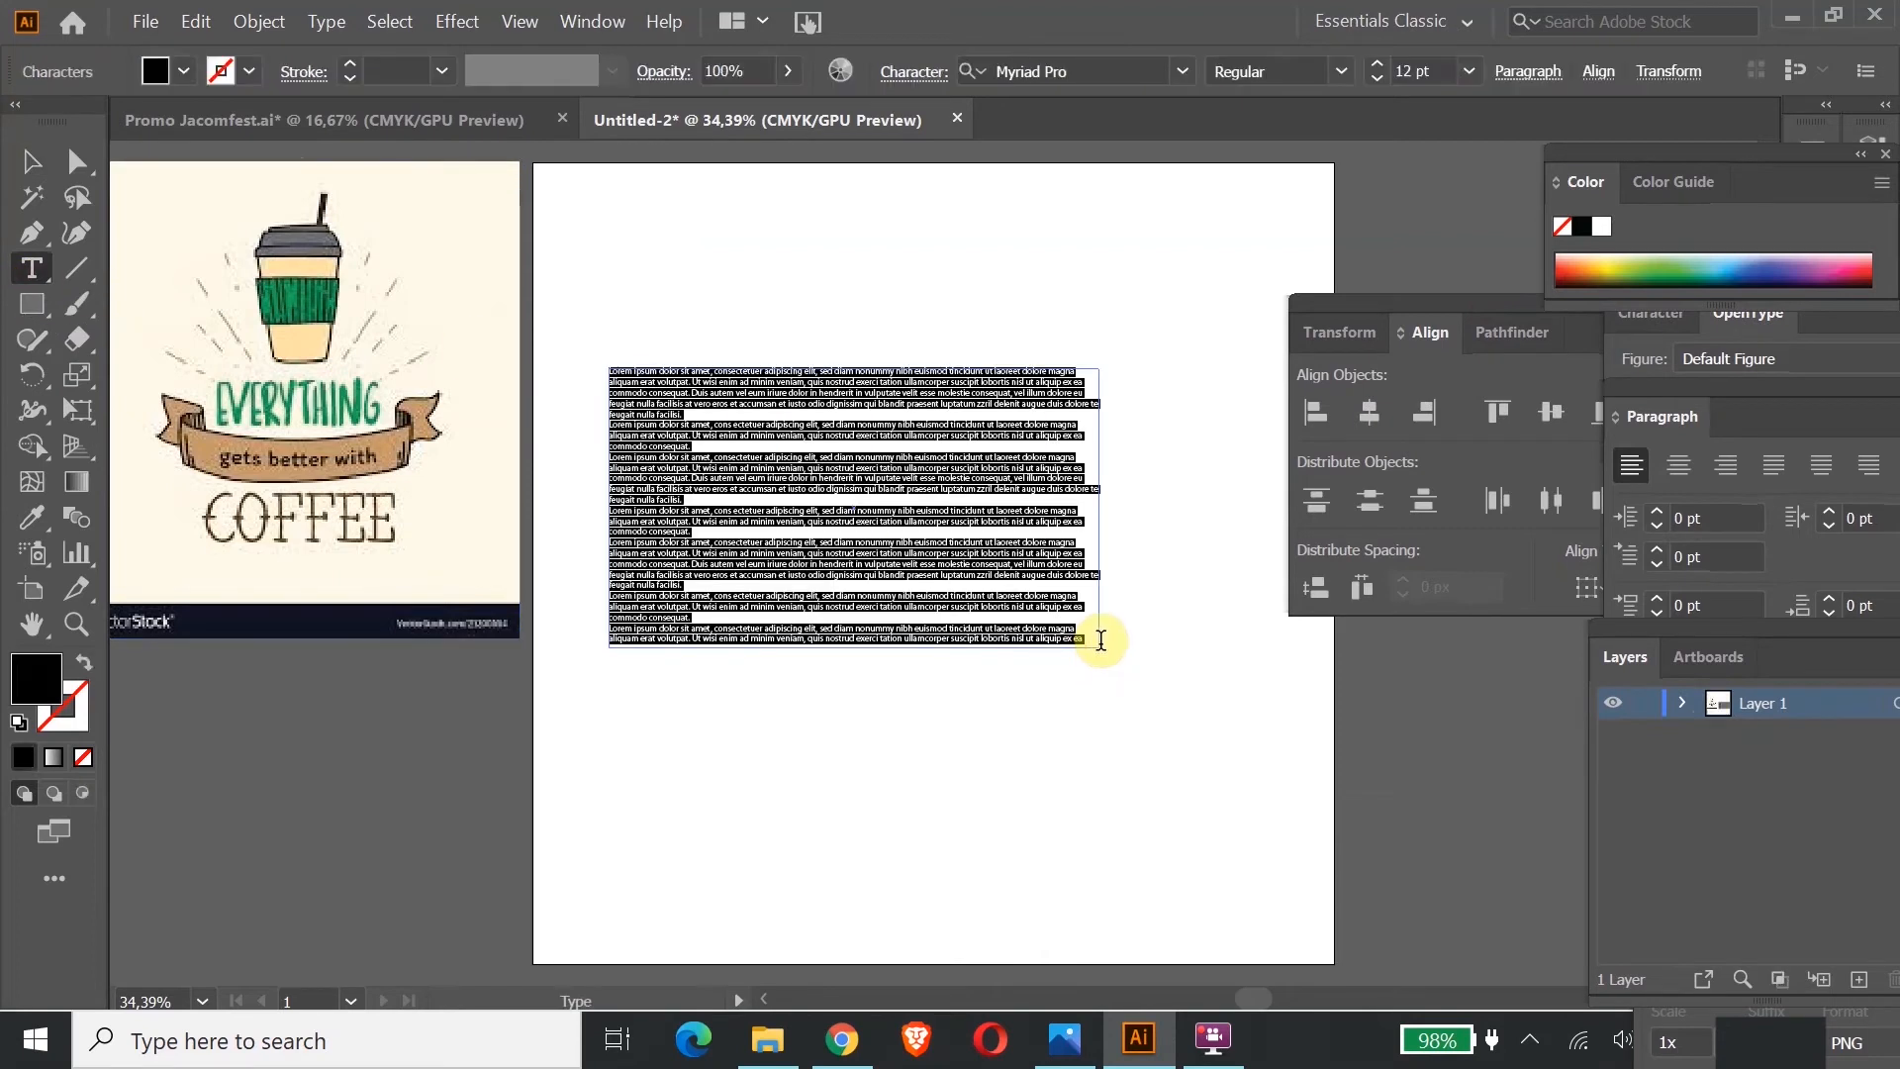
text(EVE)
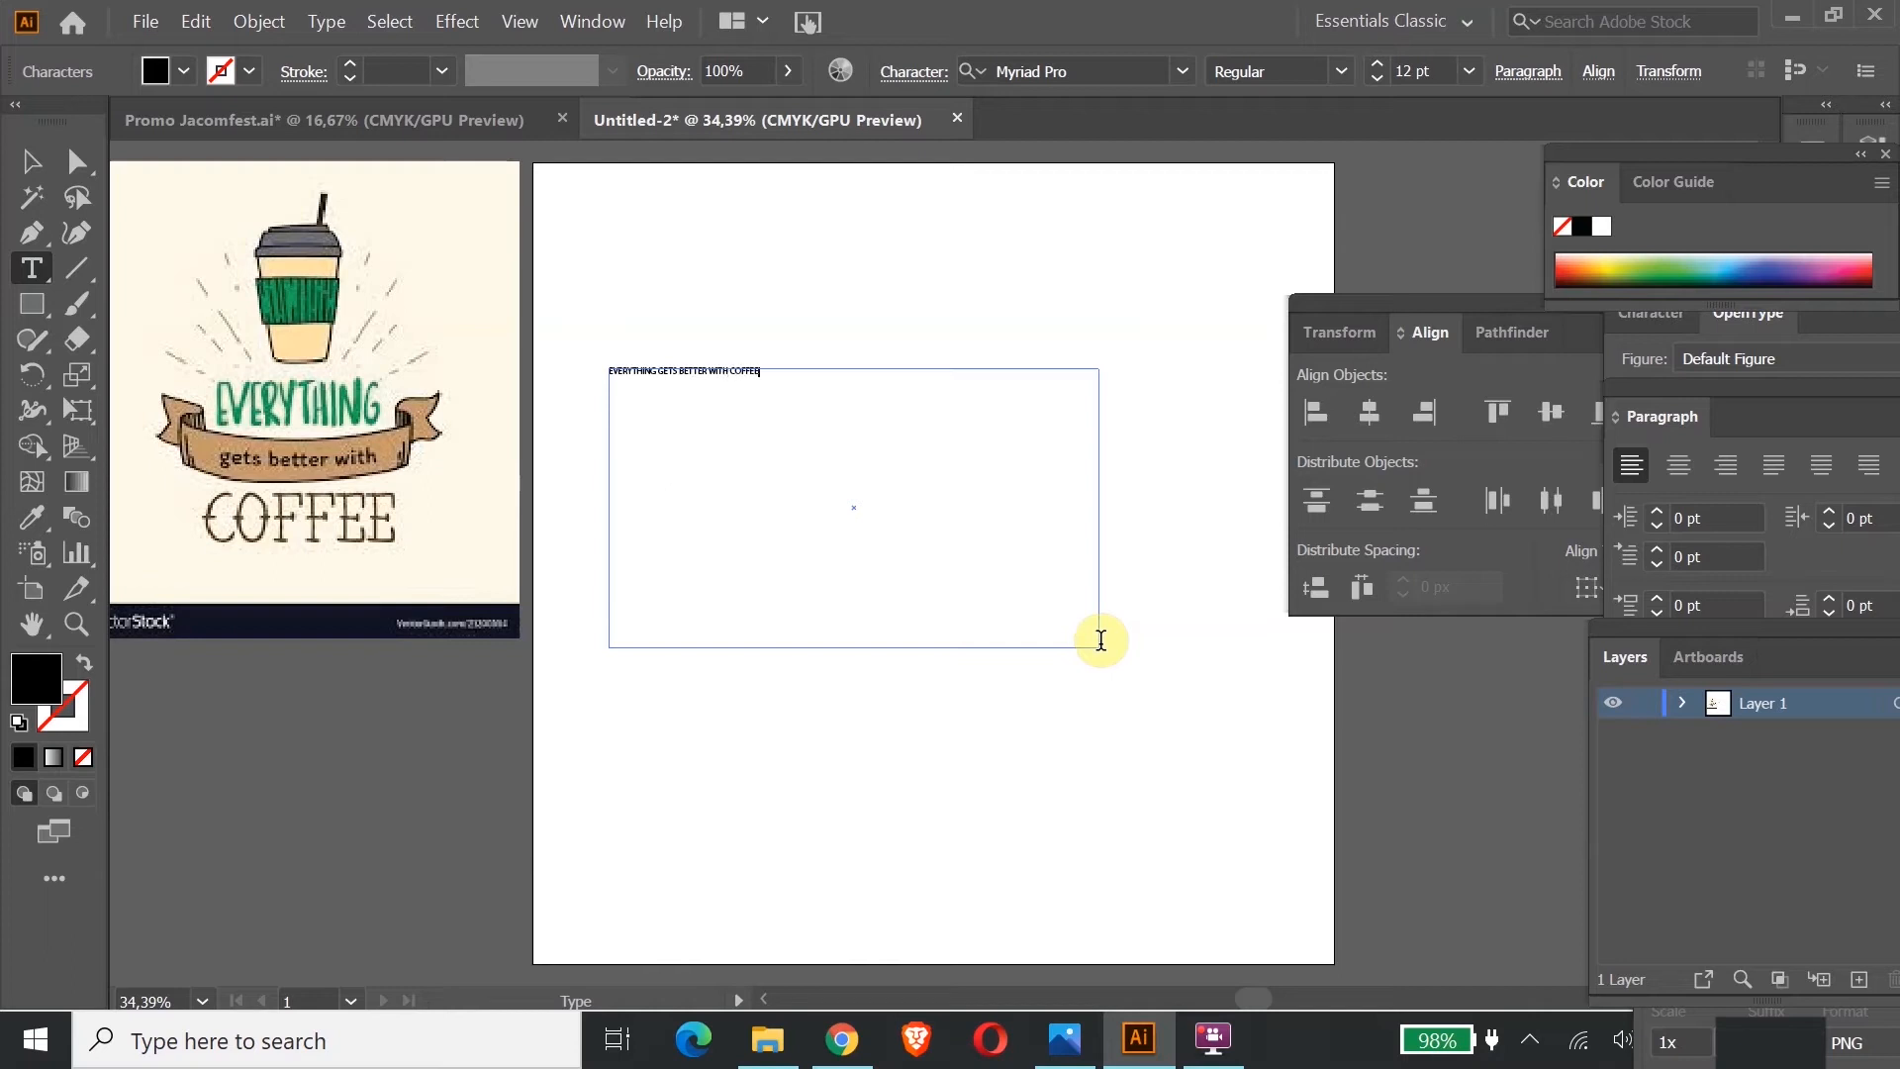
click(31, 161)
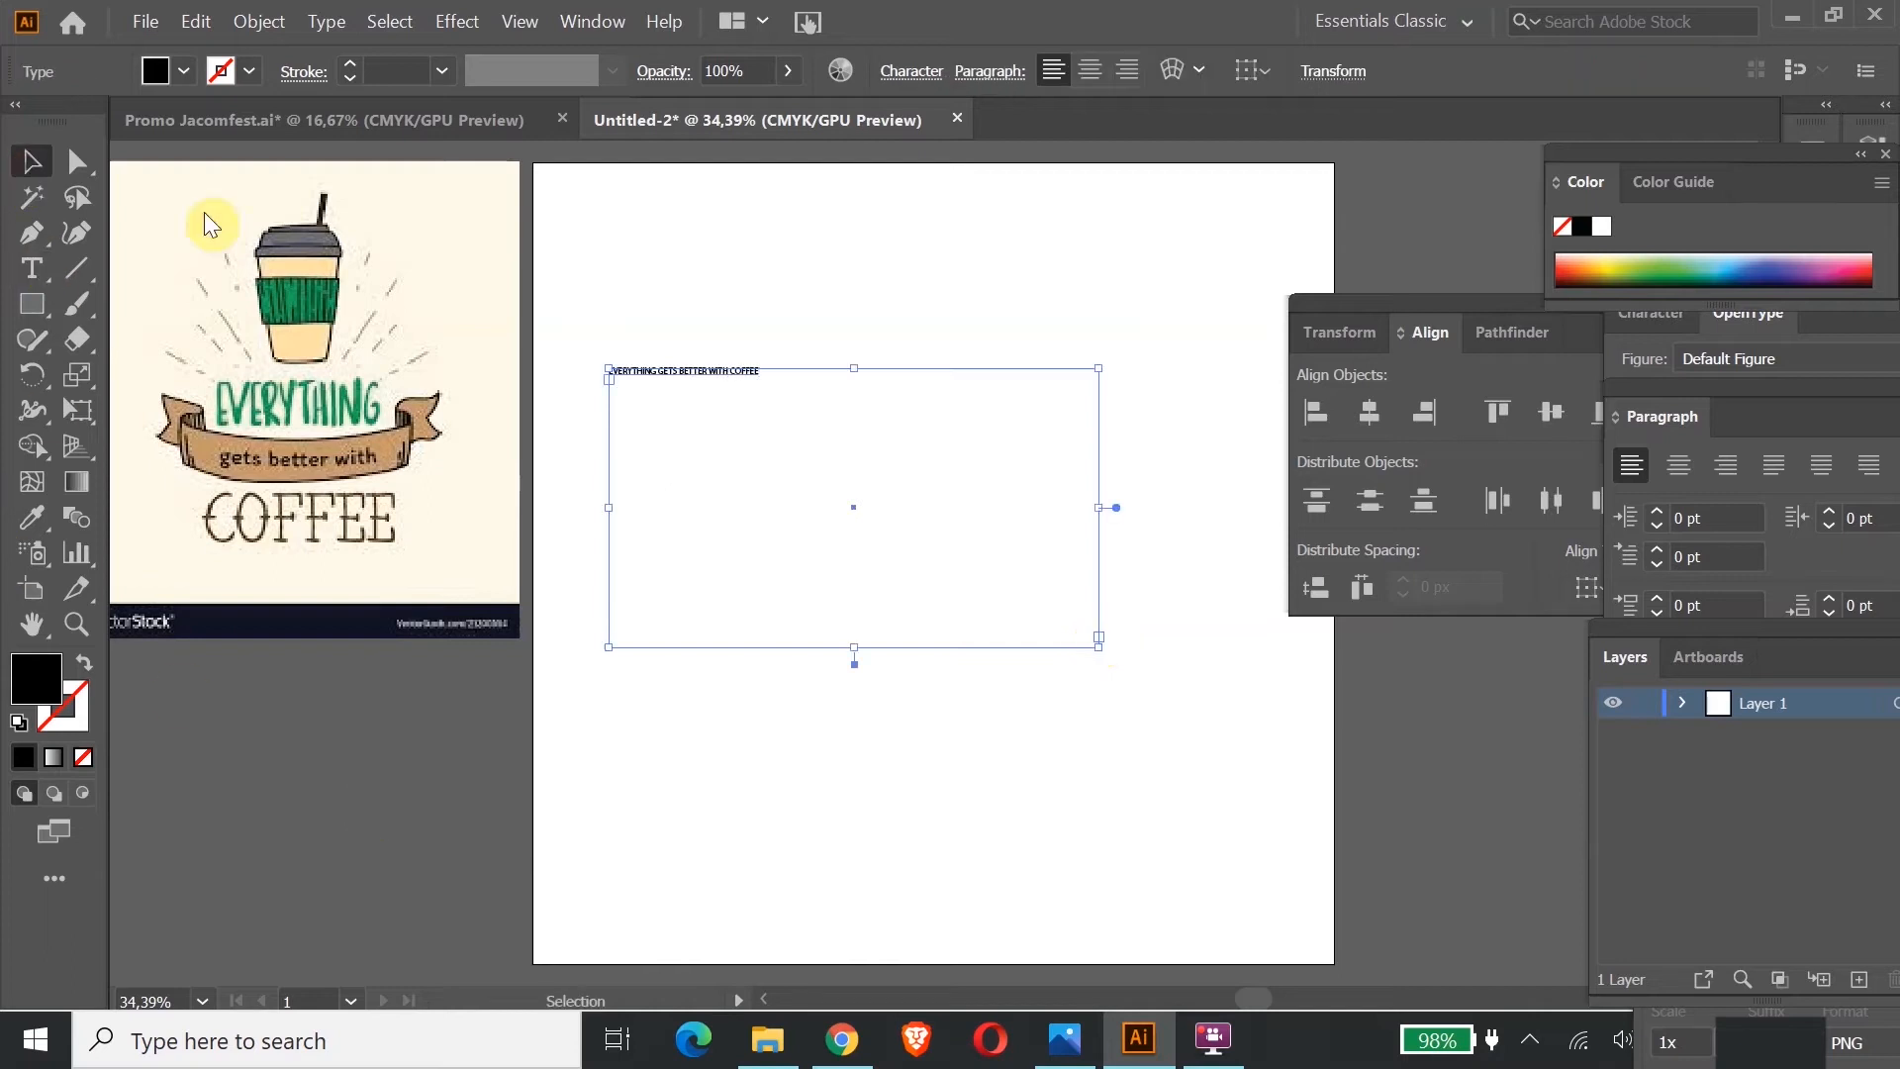
Step: Set the quote text's size to 75 pt and move it up on the artboard
double_click(715, 369)
drag(762, 373, 571, 374)
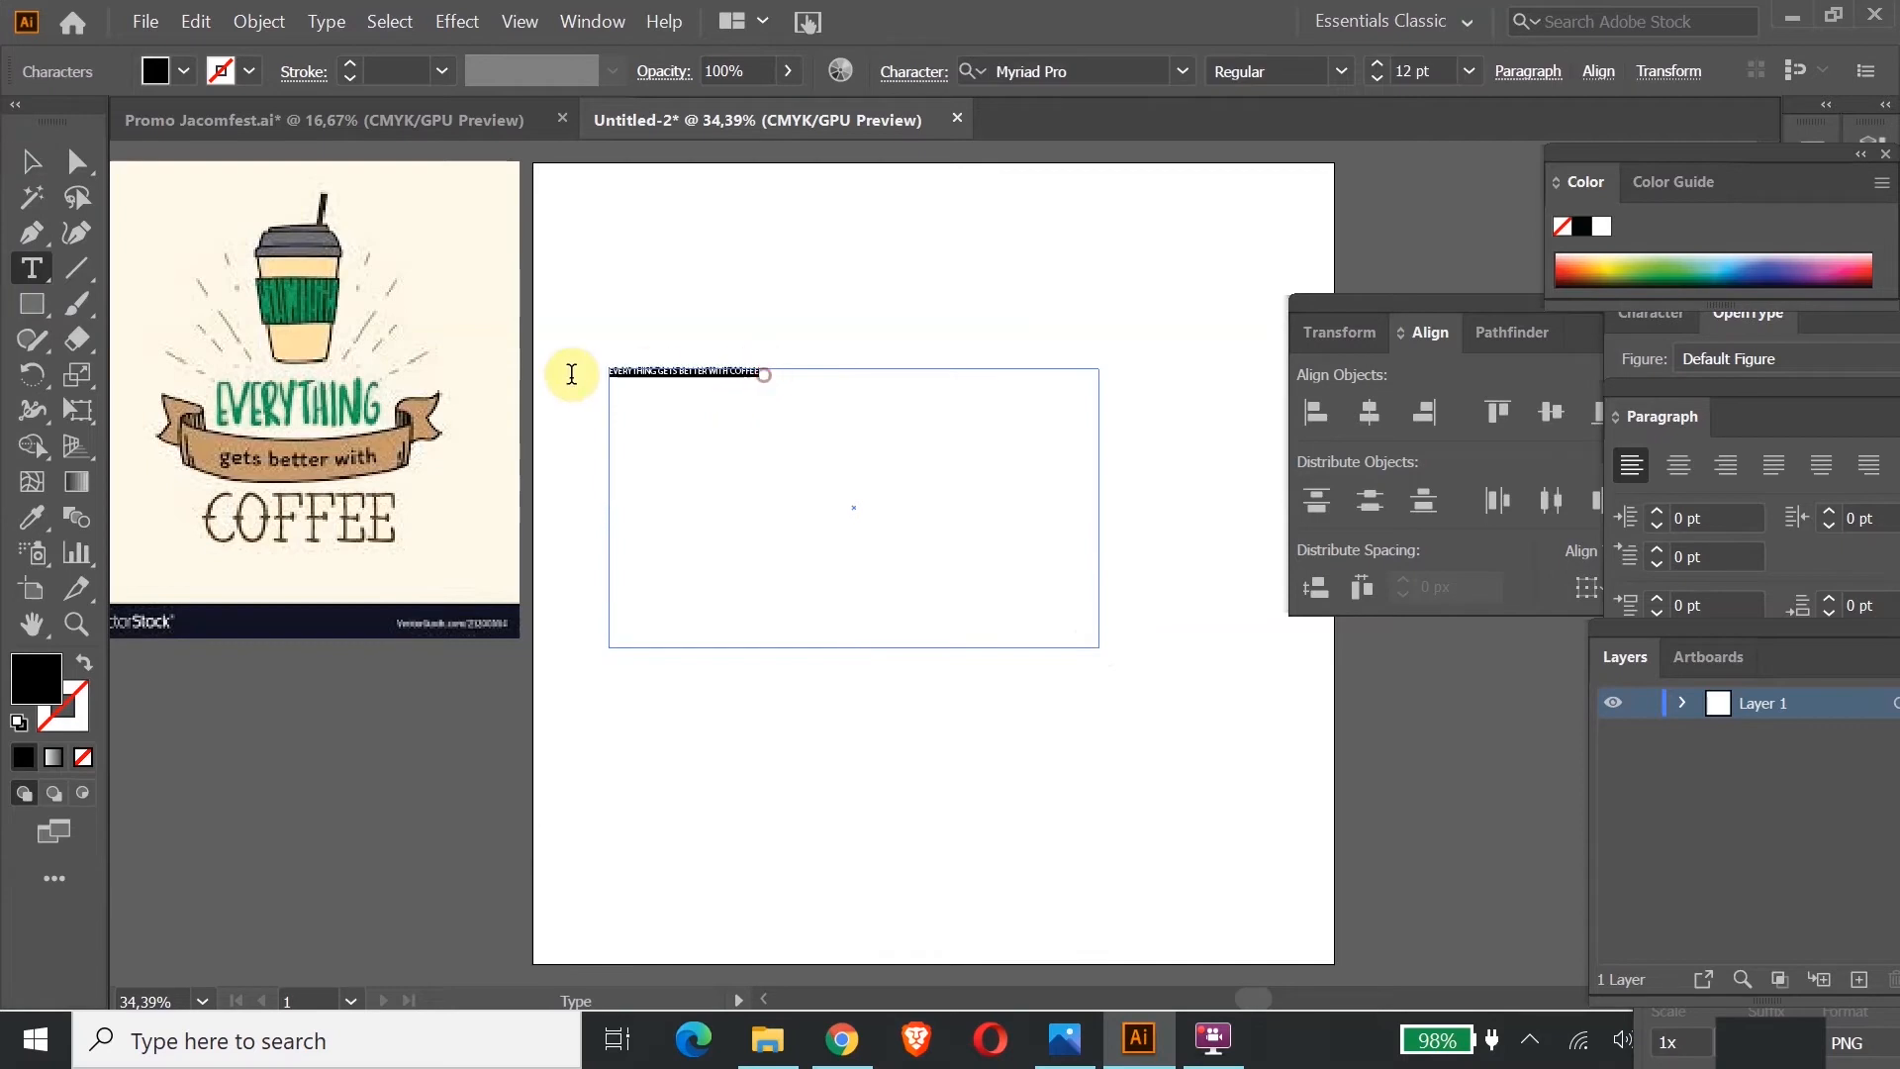
drag(1378, 63, 1377, 75)
click(30, 160)
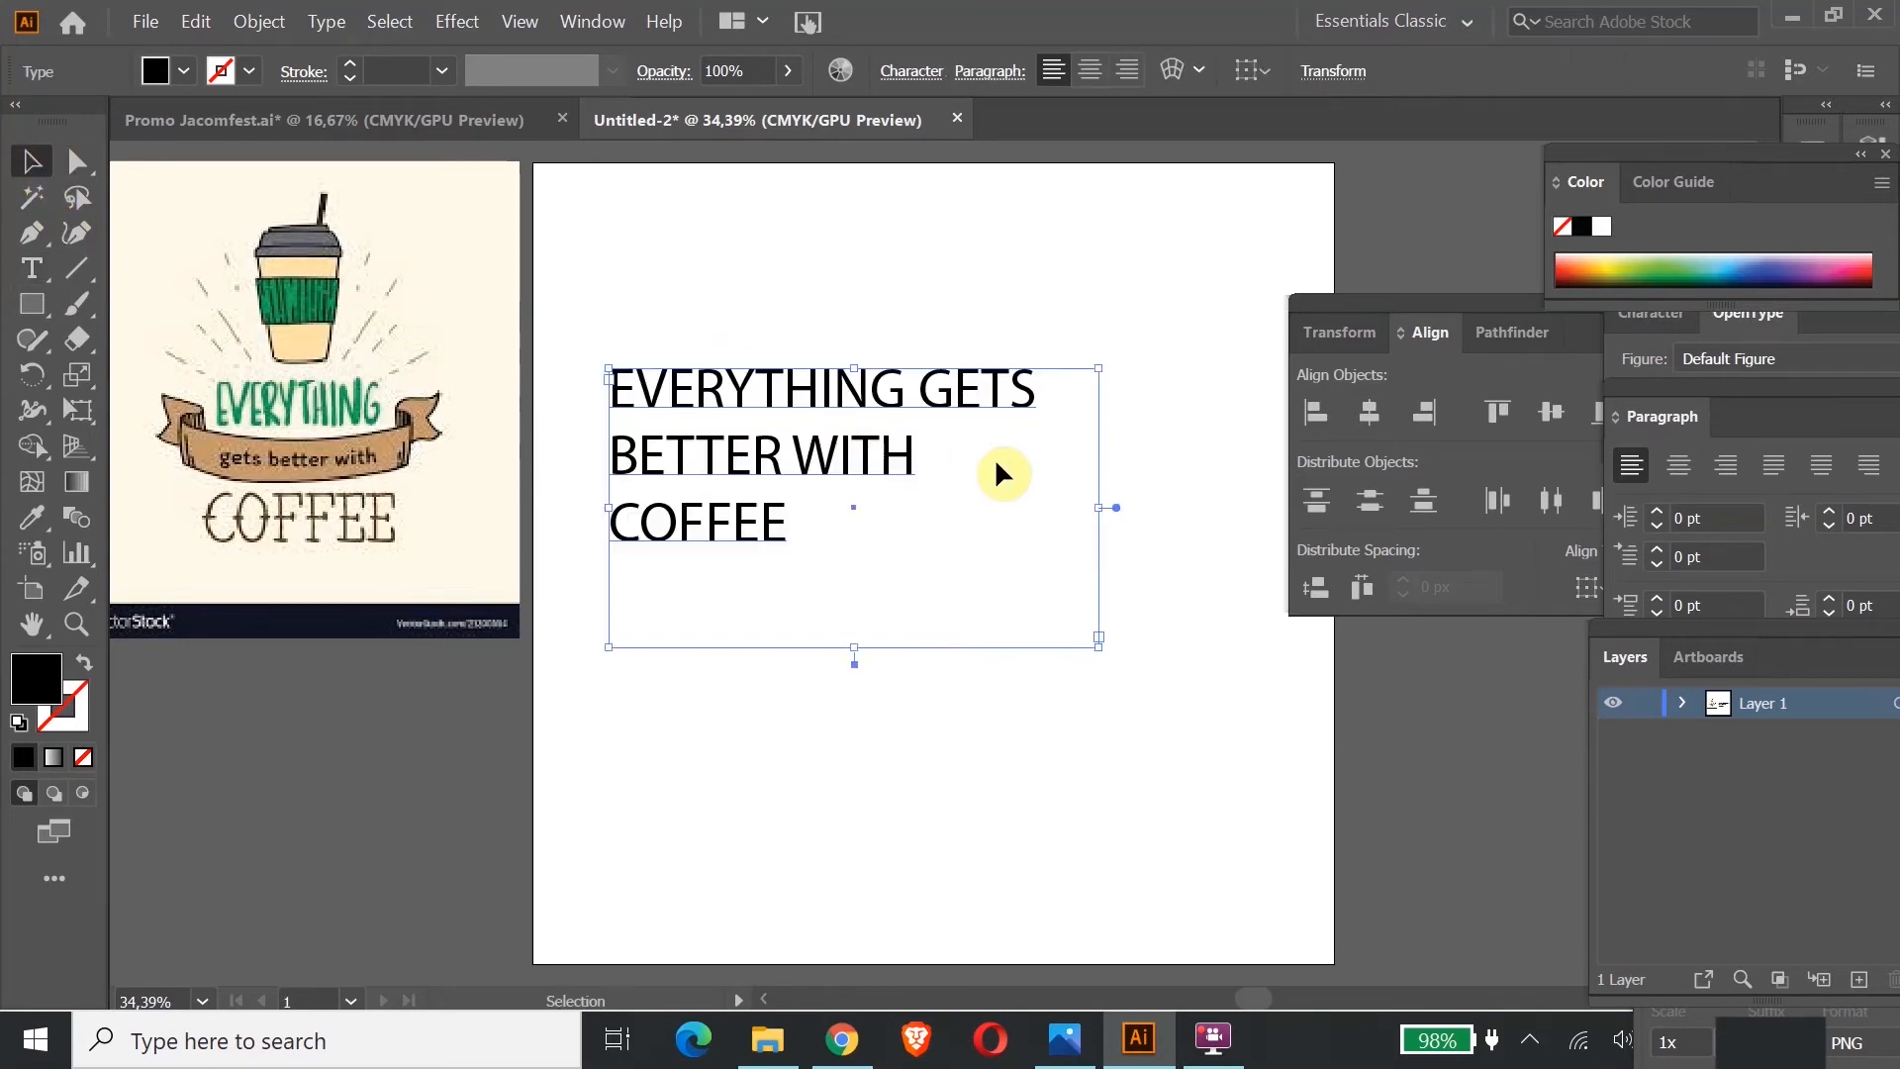
click(1262, 829)
drag(768, 467, 742, 392)
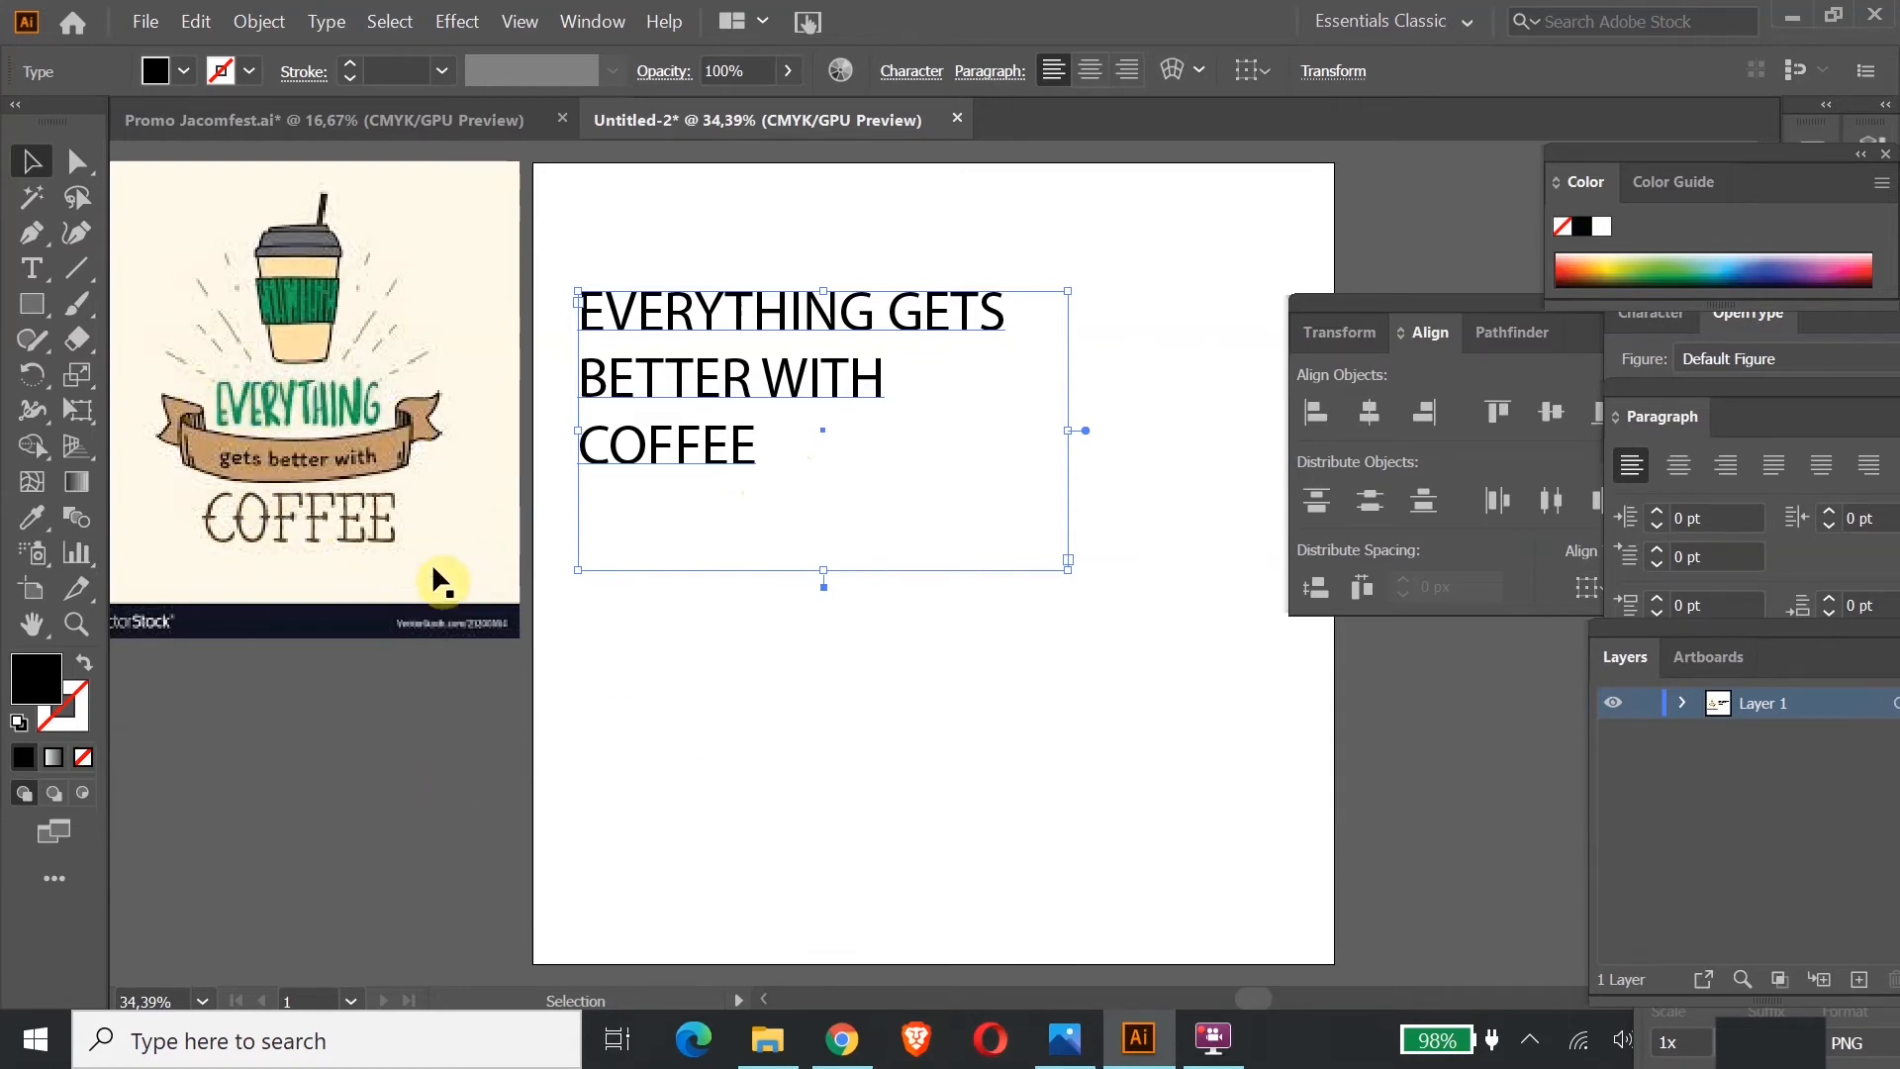
click(883, 696)
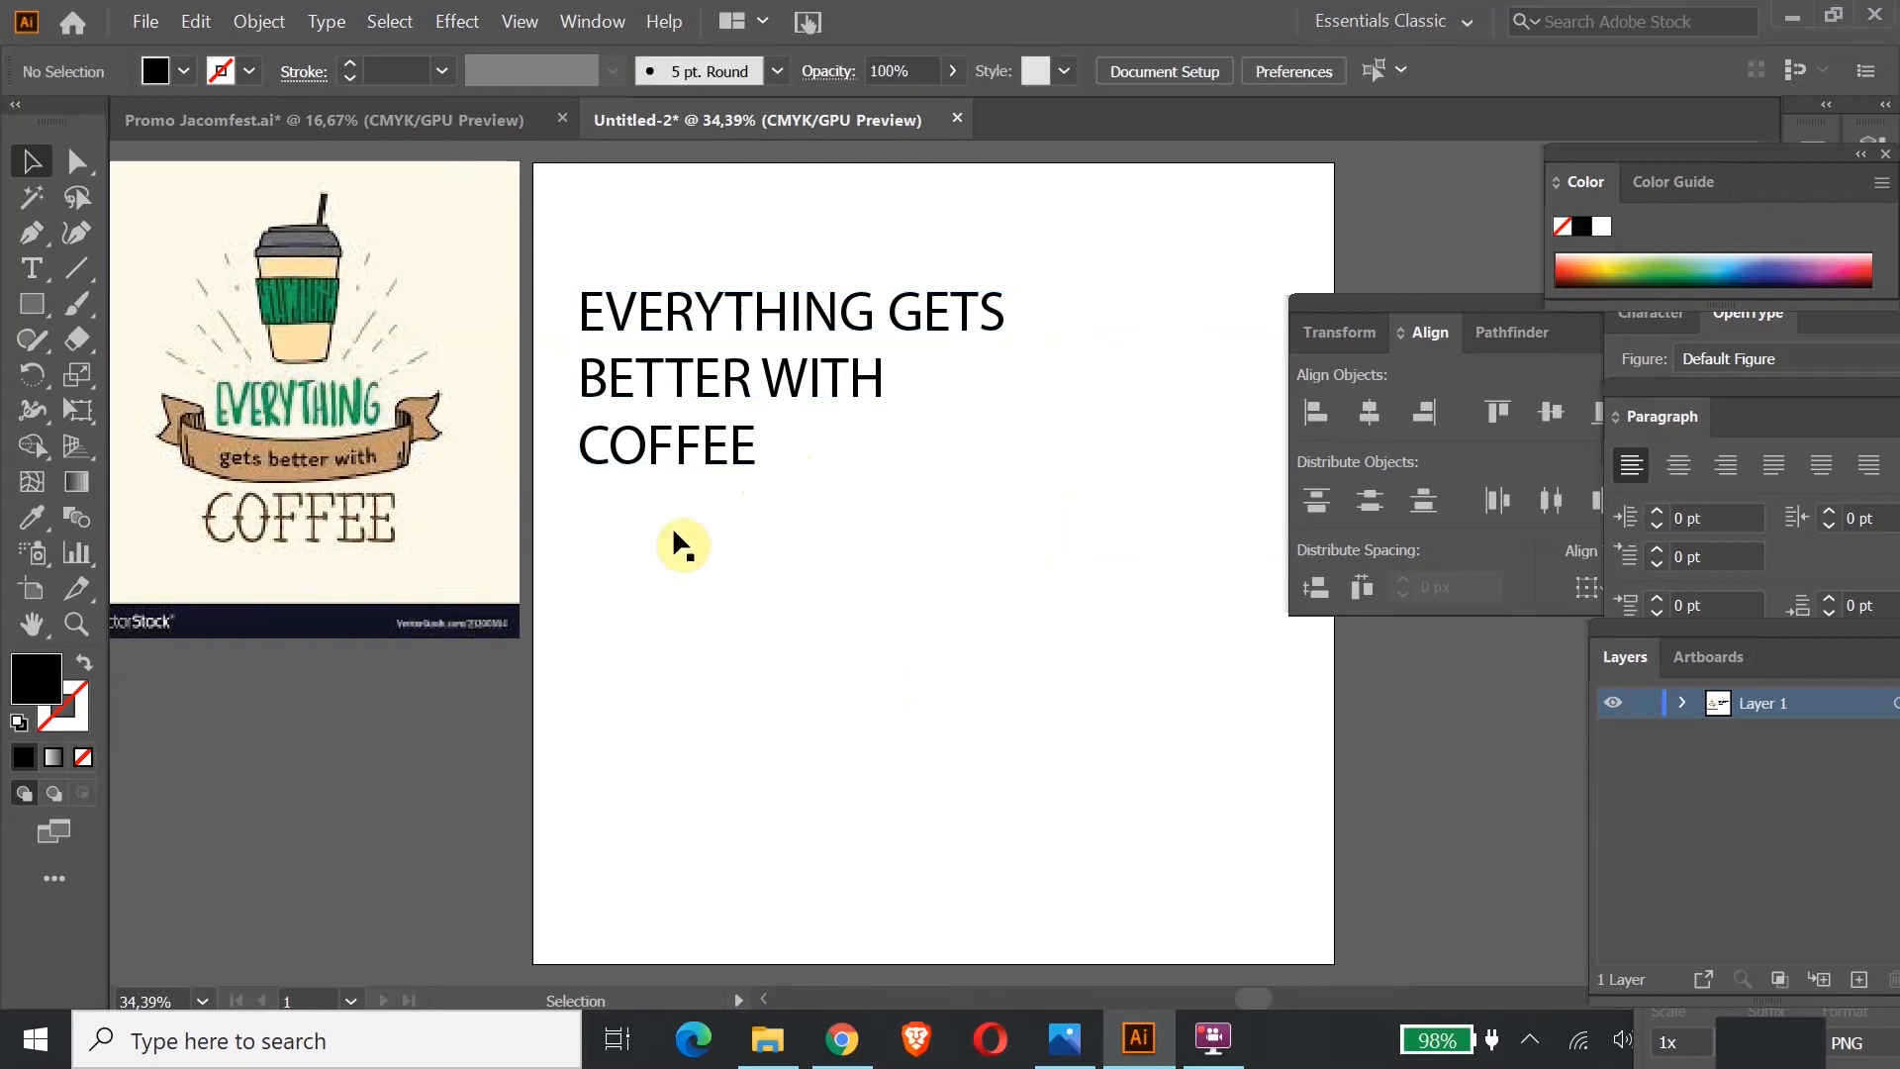
Step: Set the quote's font to Arial Narrow Bold and move the text into the artboard's upper-left corner
click(665, 315)
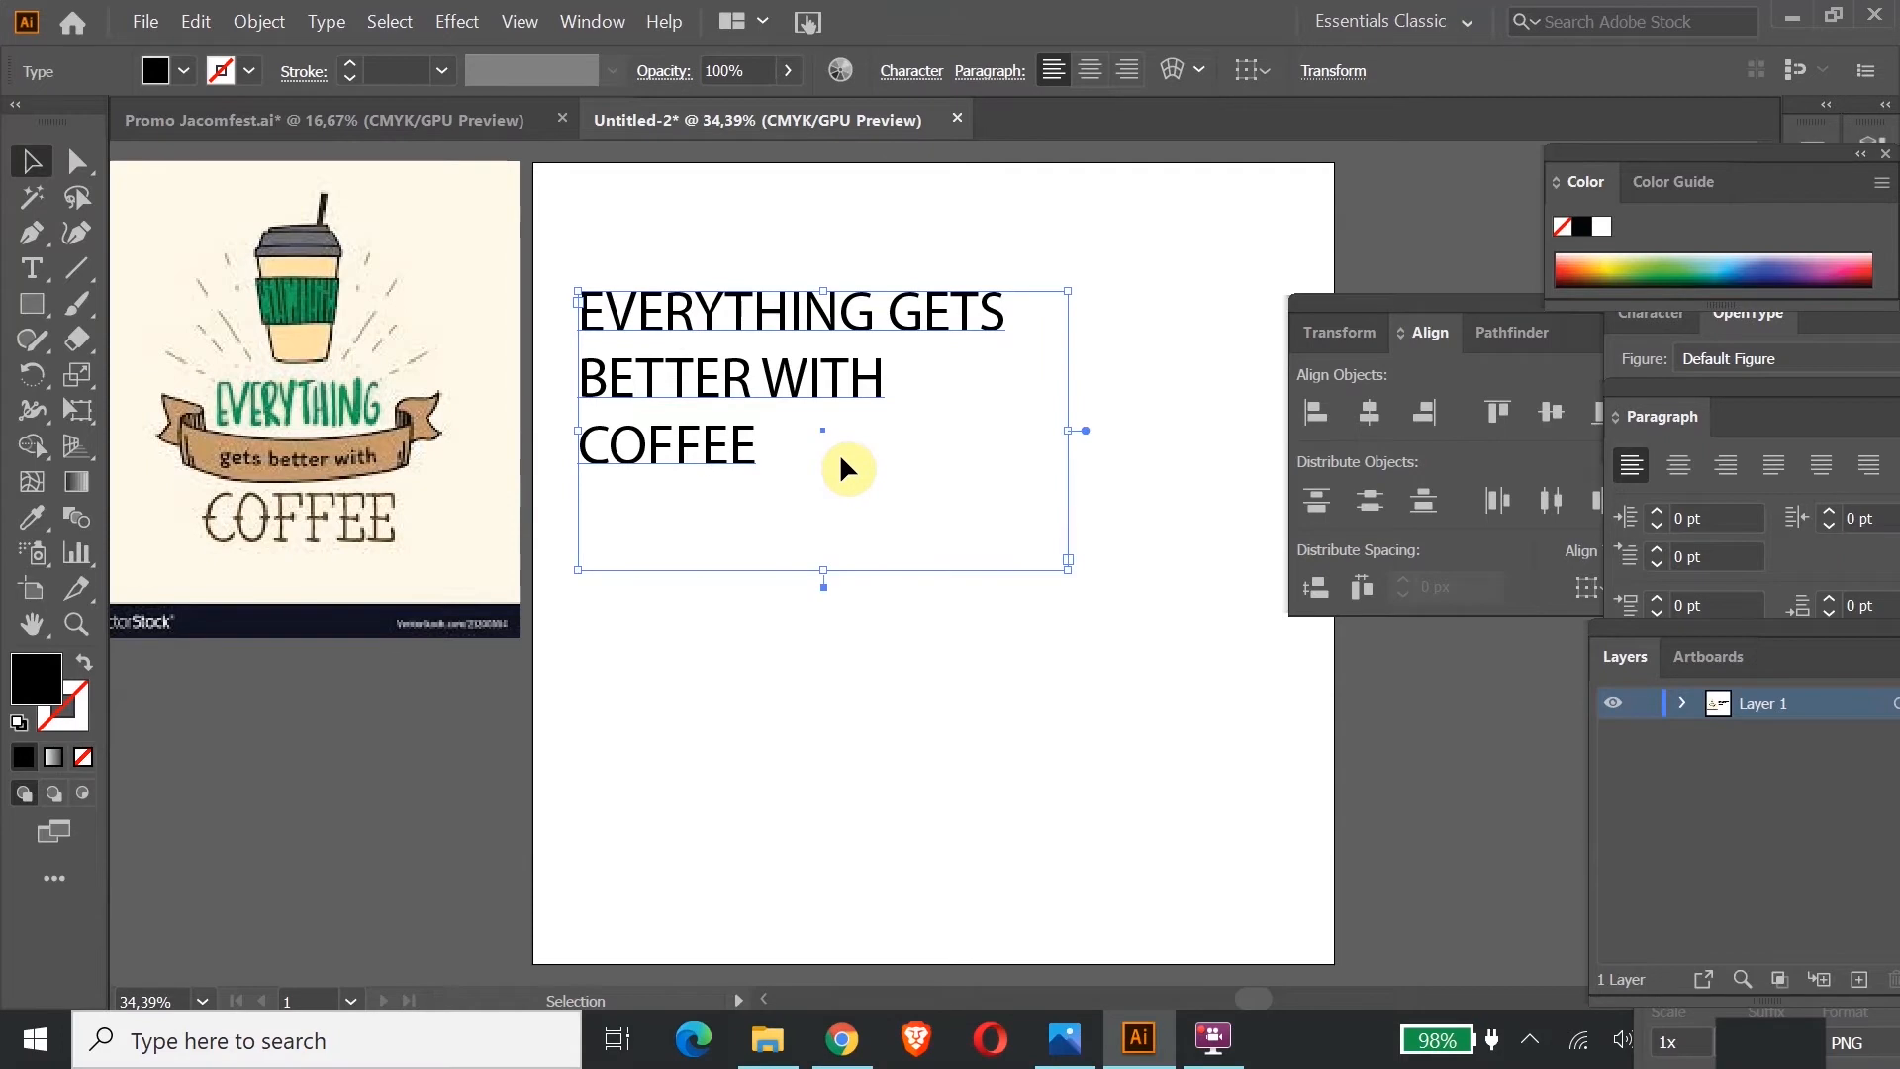
double_click(799, 315)
drag(787, 465, 571, 284)
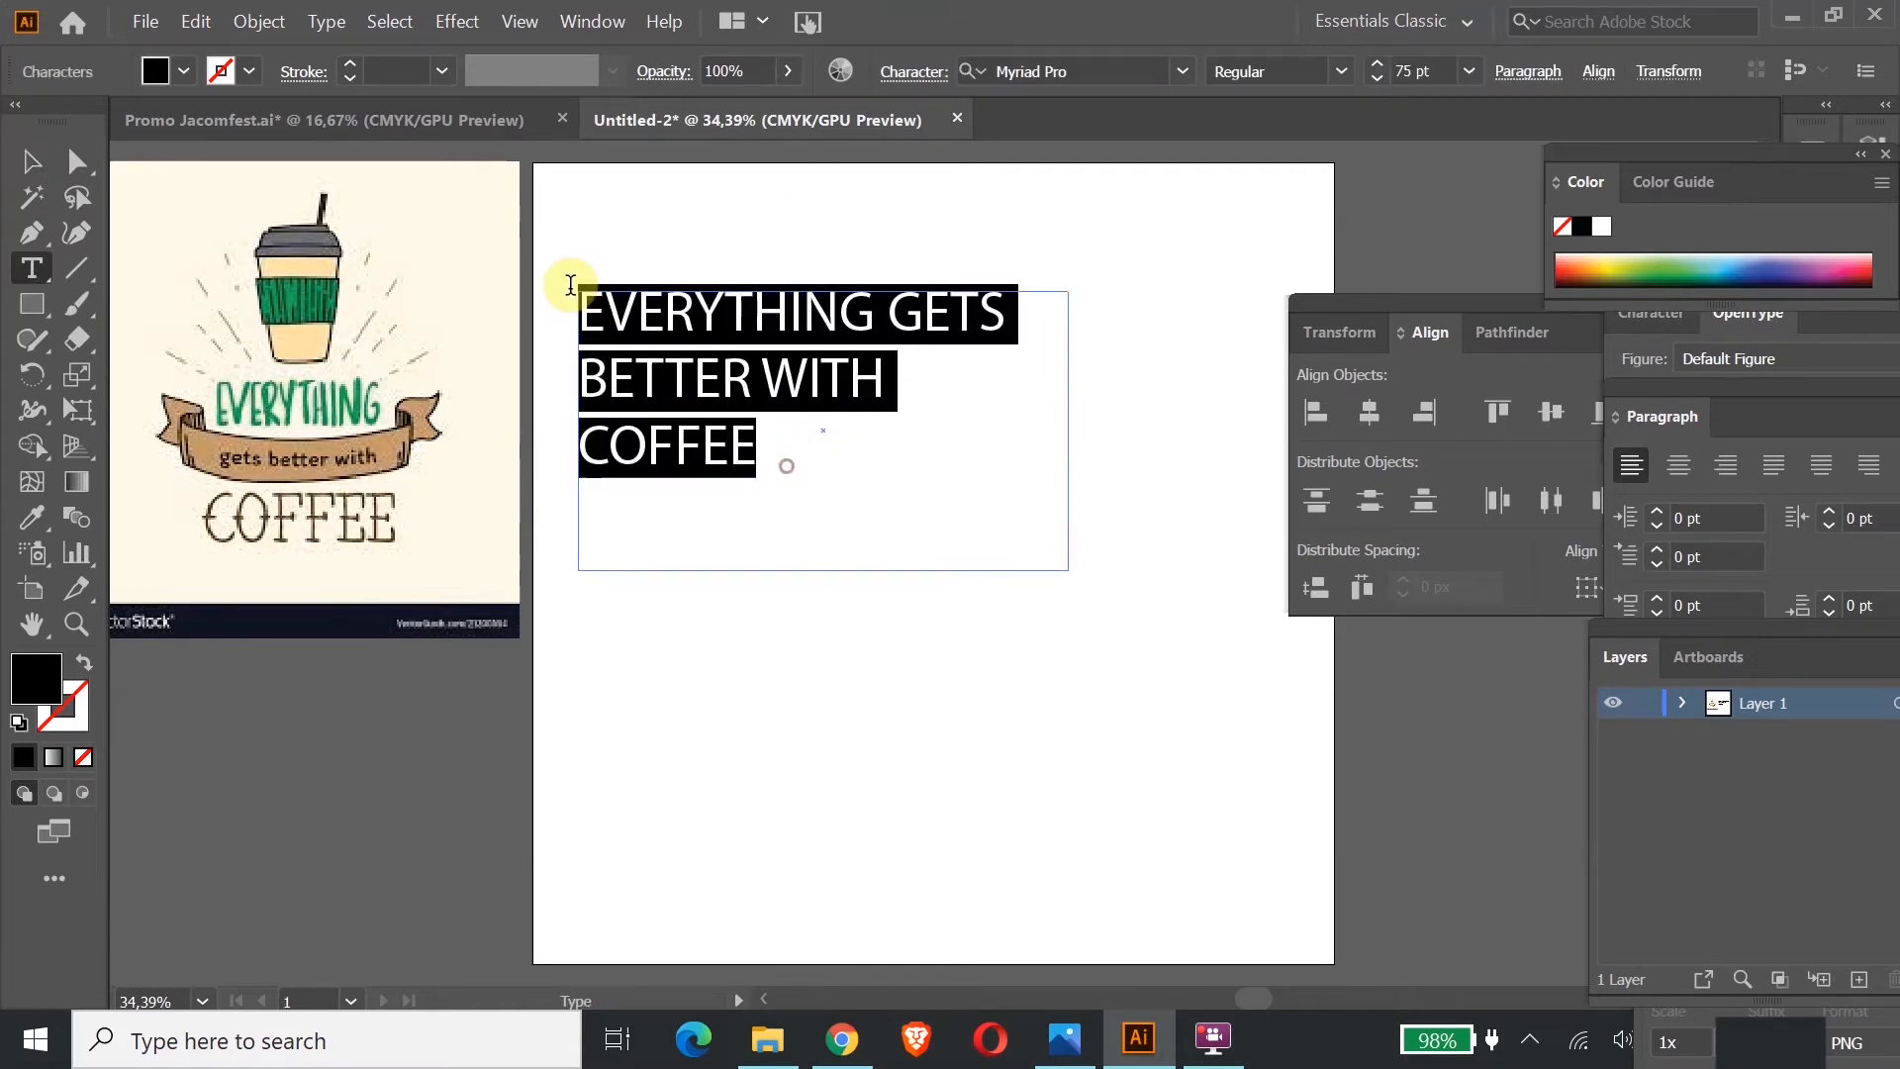
click(1094, 70)
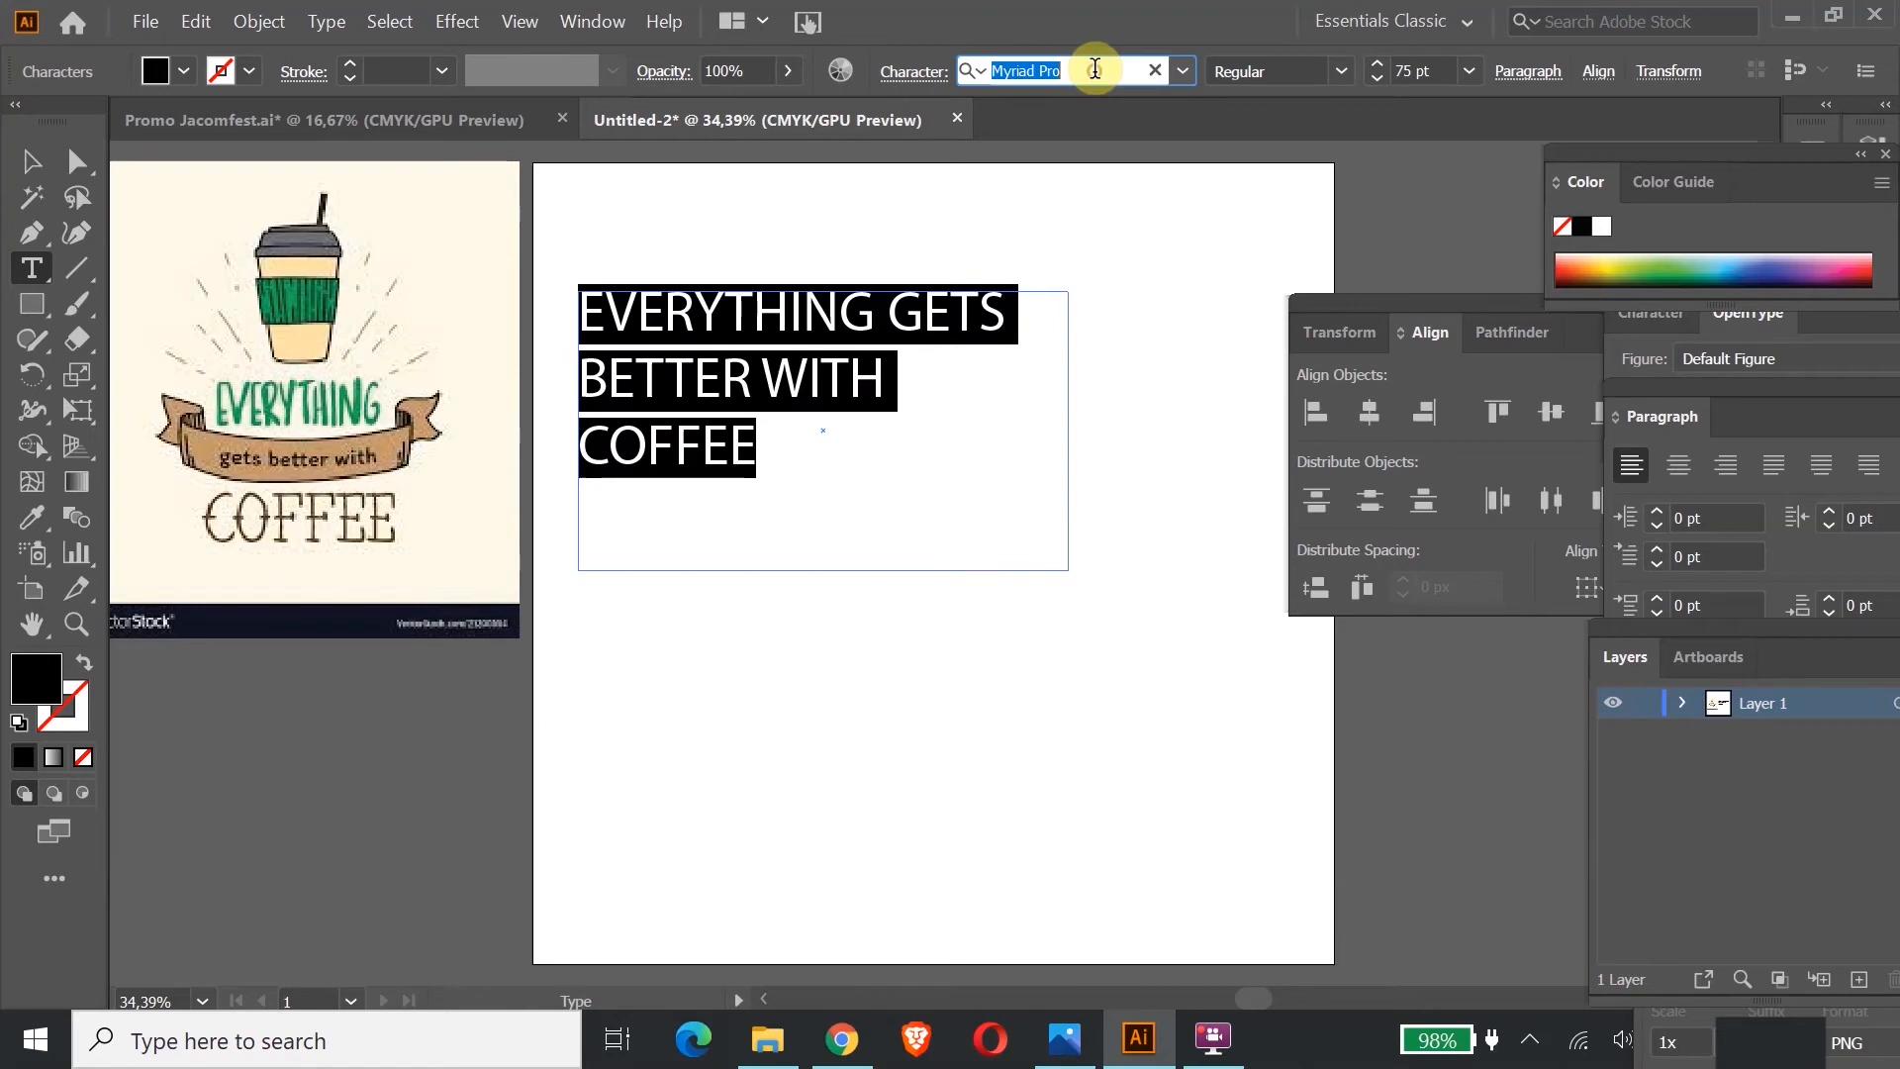
text(arial)
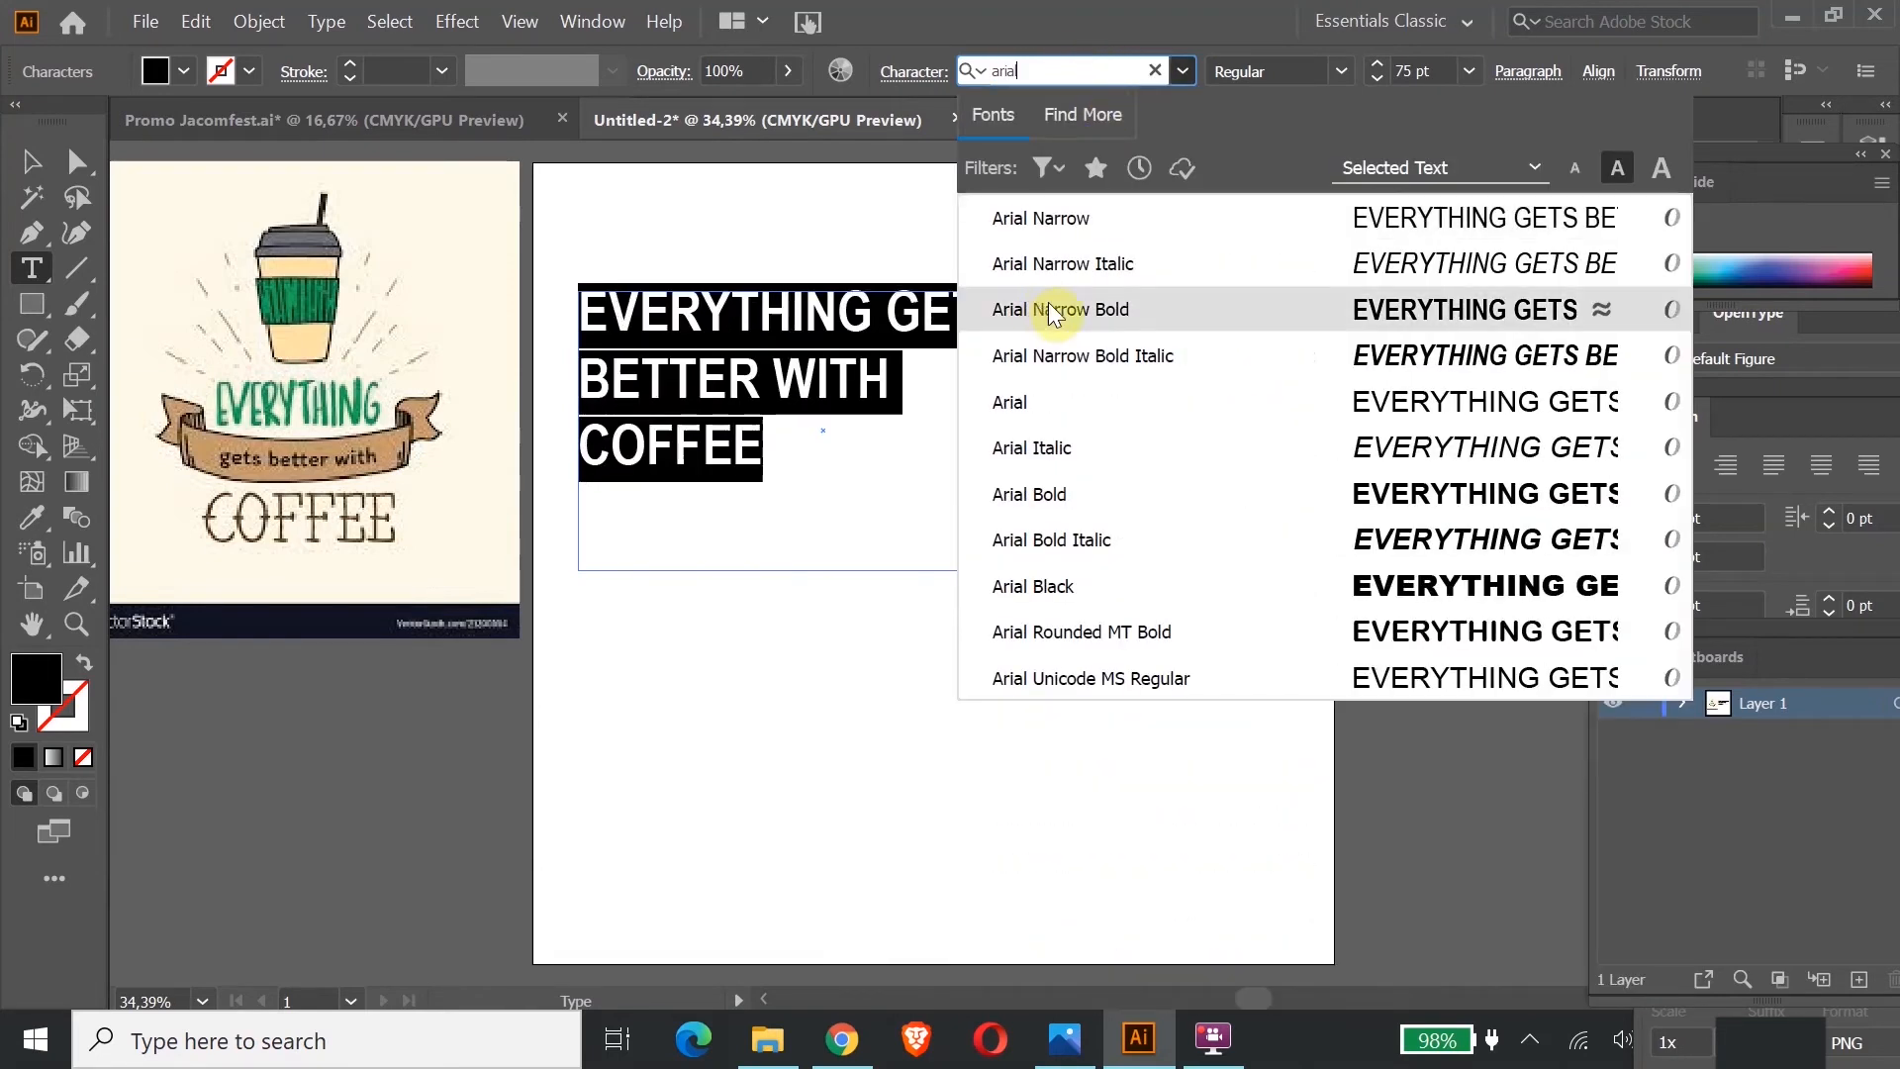
click(1399, 317)
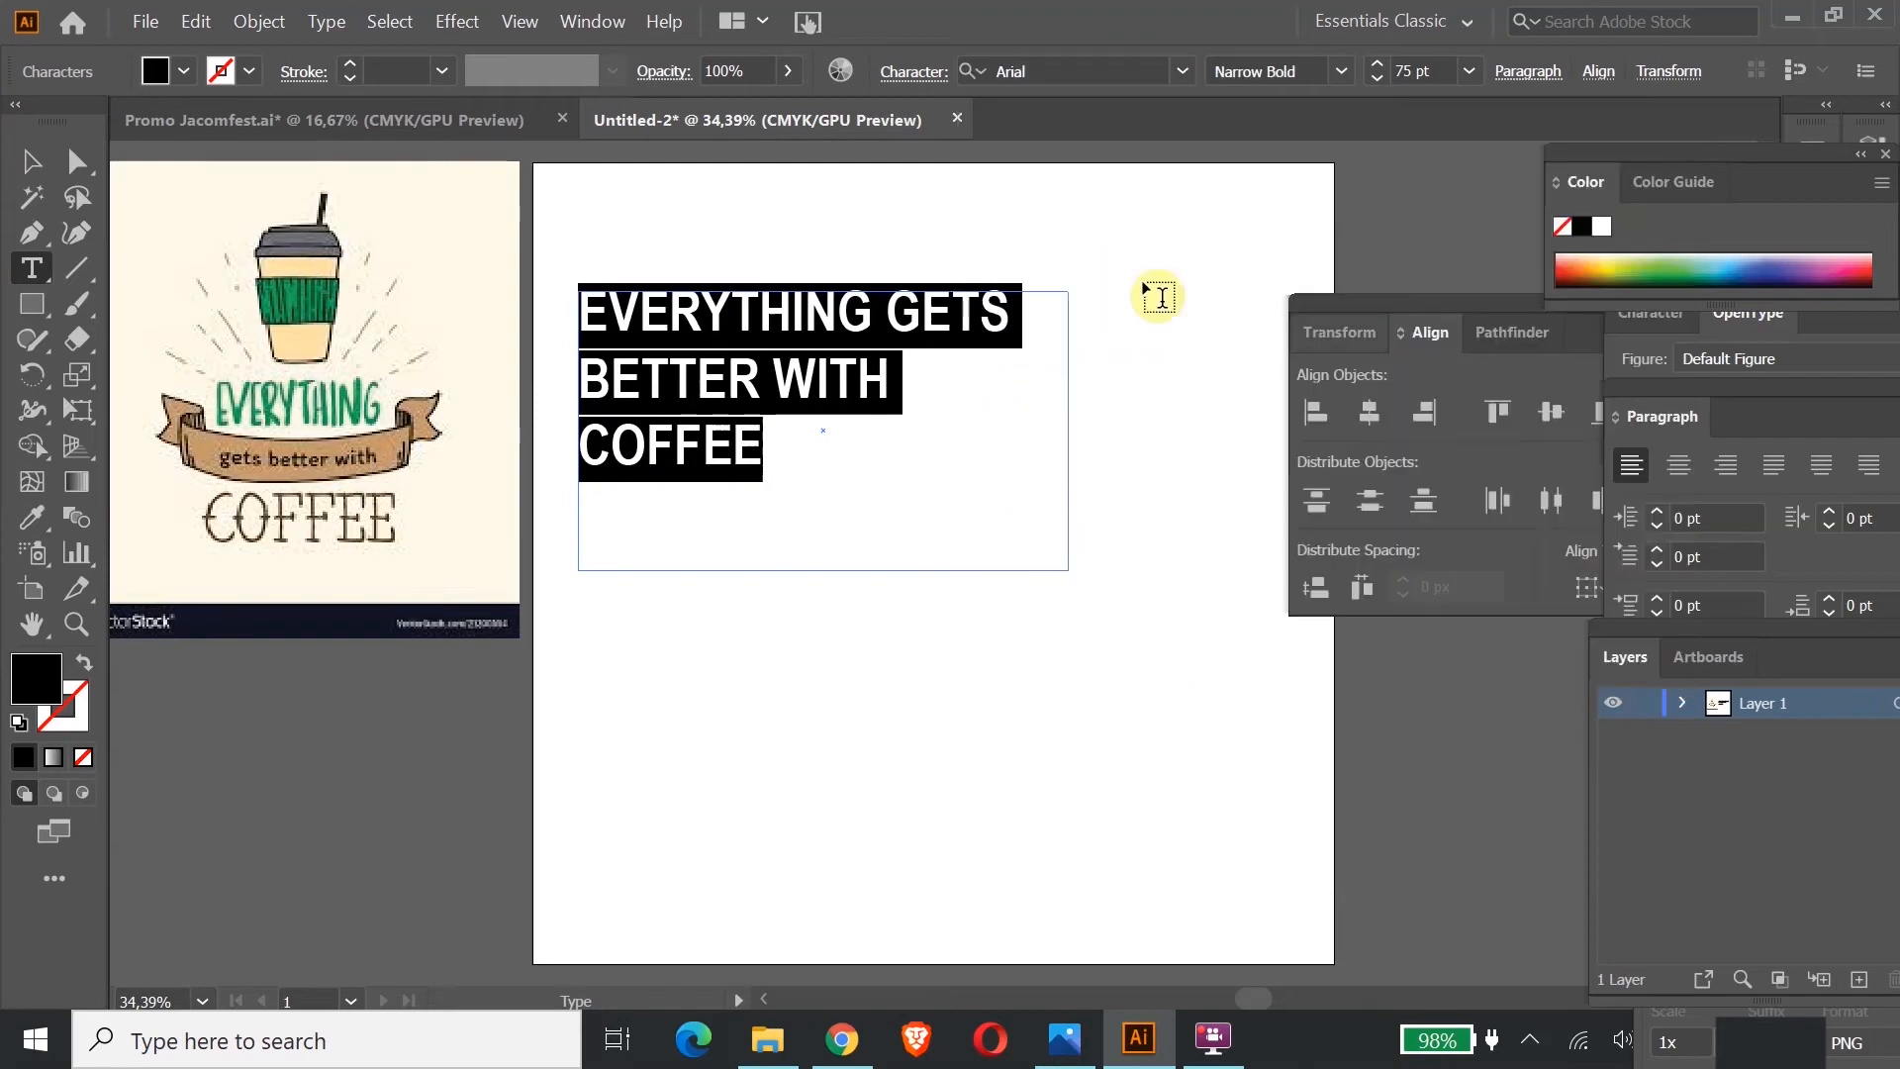
click(33, 164)
click(990, 698)
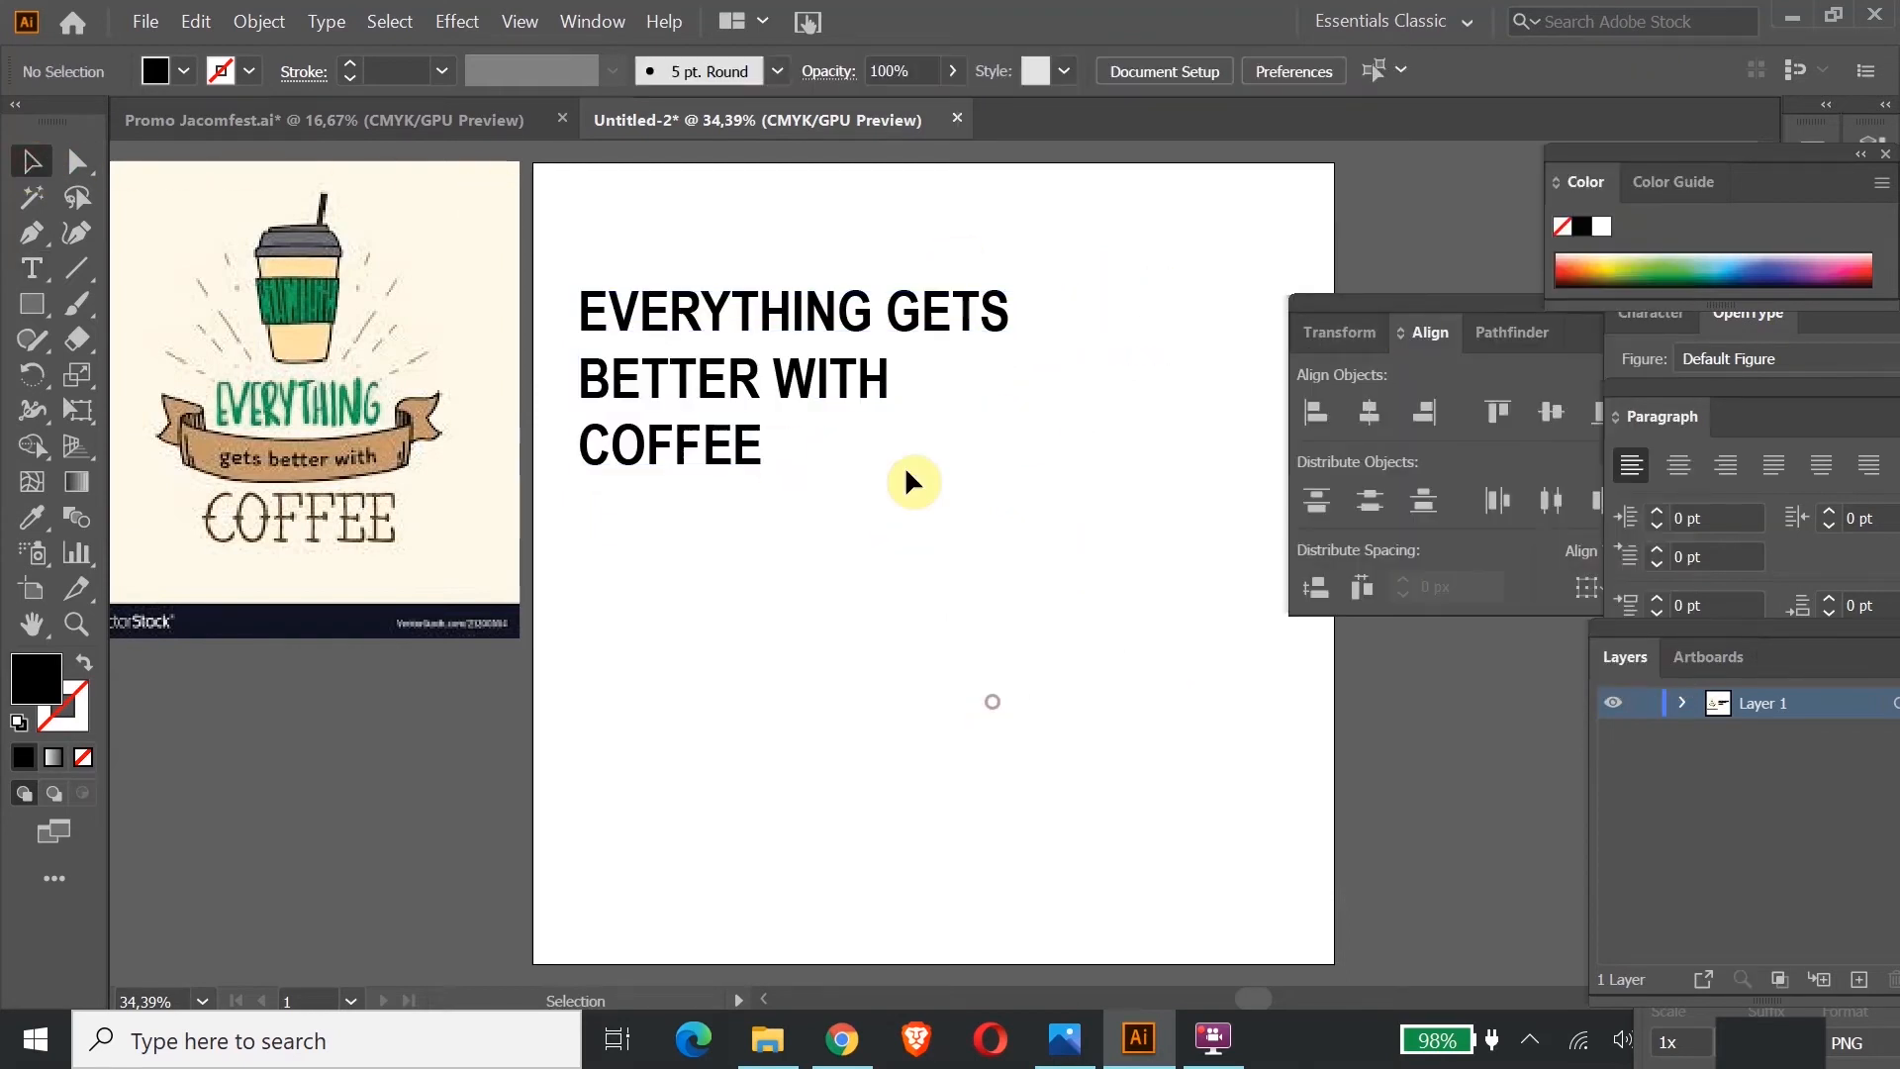
drag(875, 327, 943, 317)
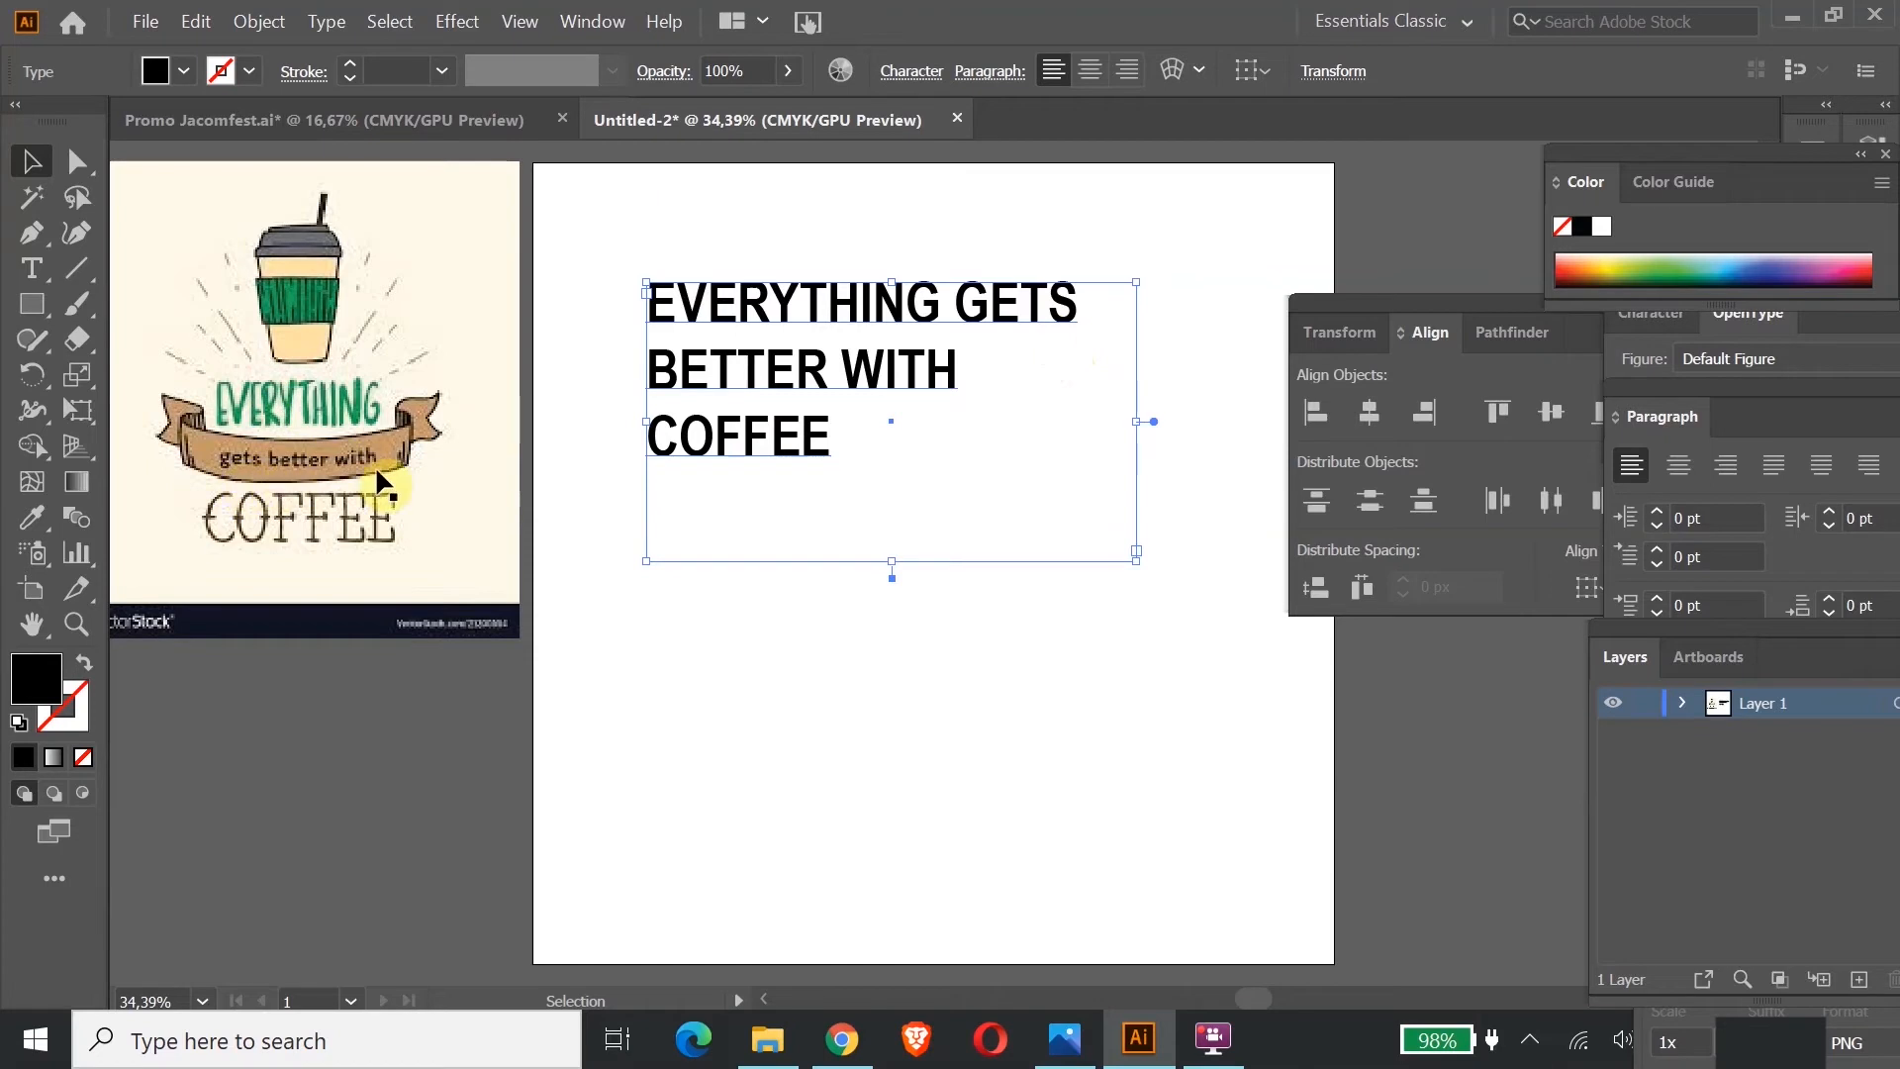
drag(768, 318, 662, 297)
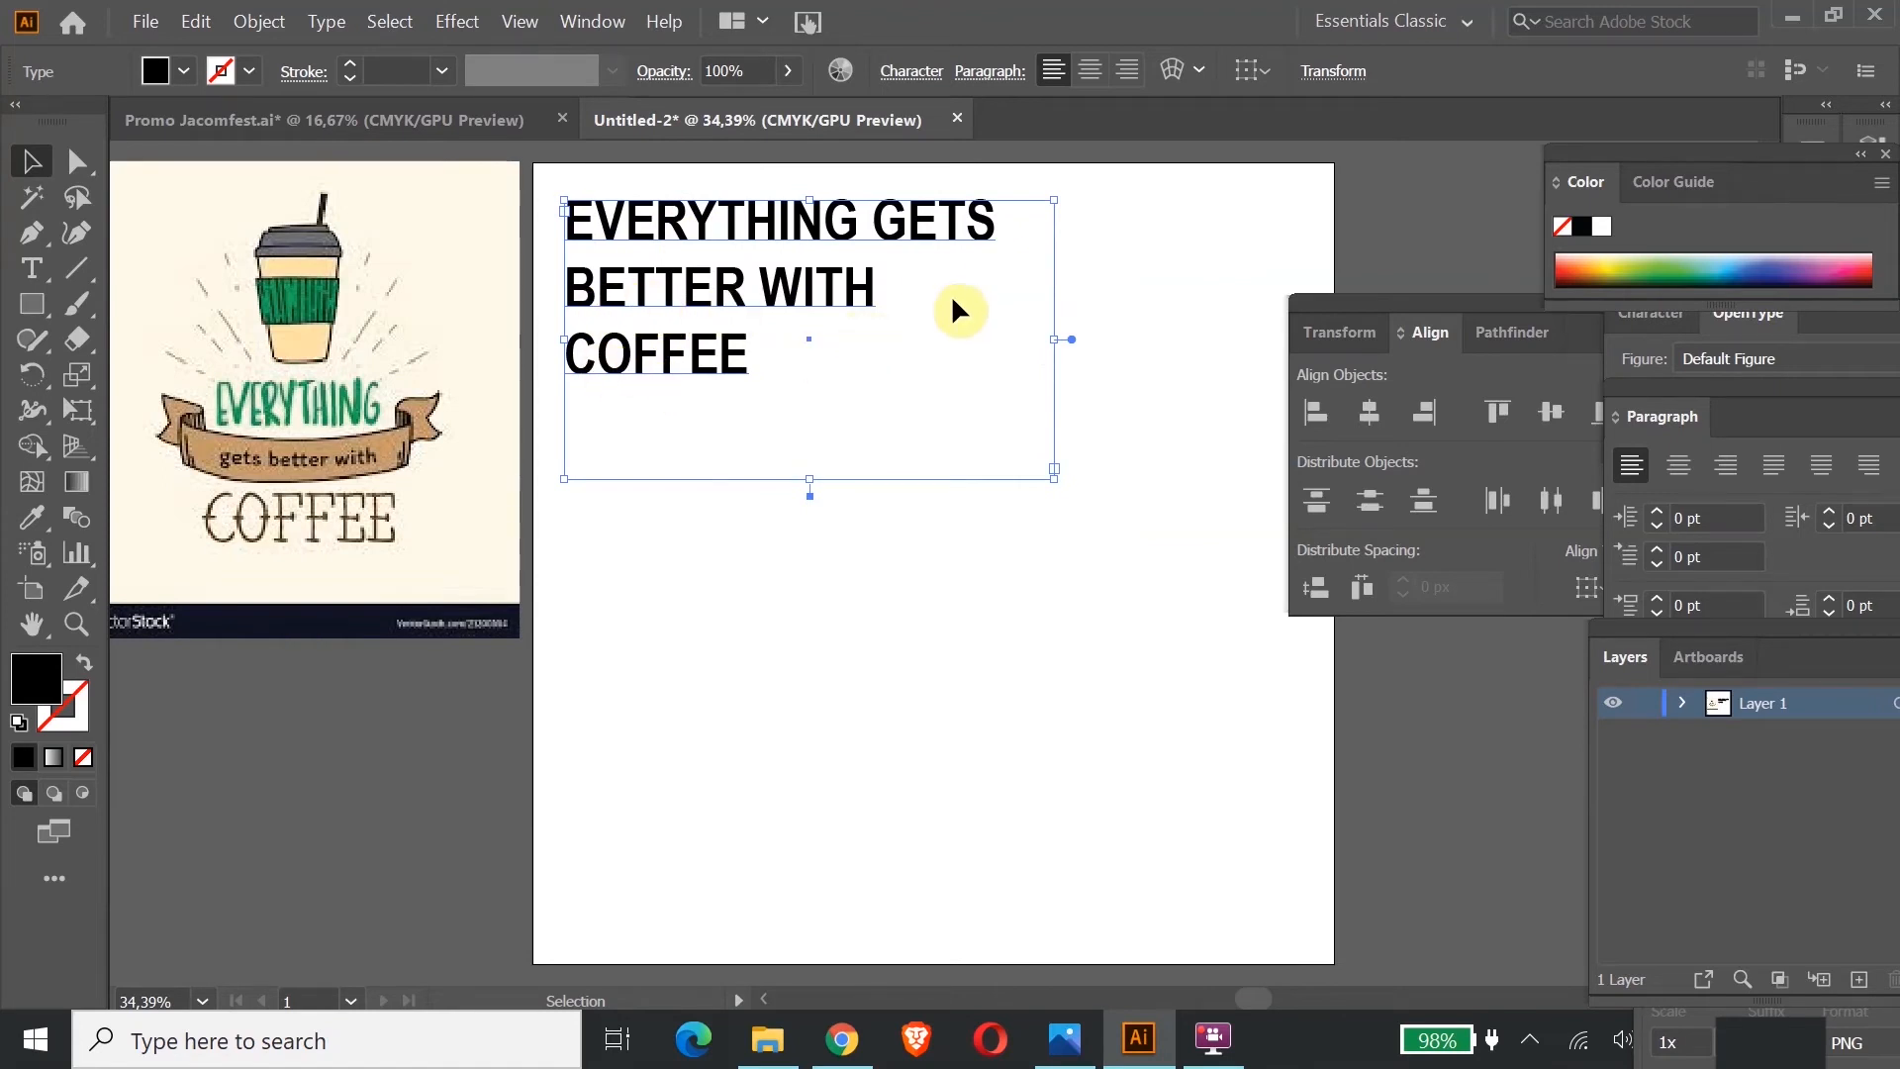
Step: Copy the word "BETTER" from the quote into its own text object and place it near the artboard's centre
double_click(747, 288)
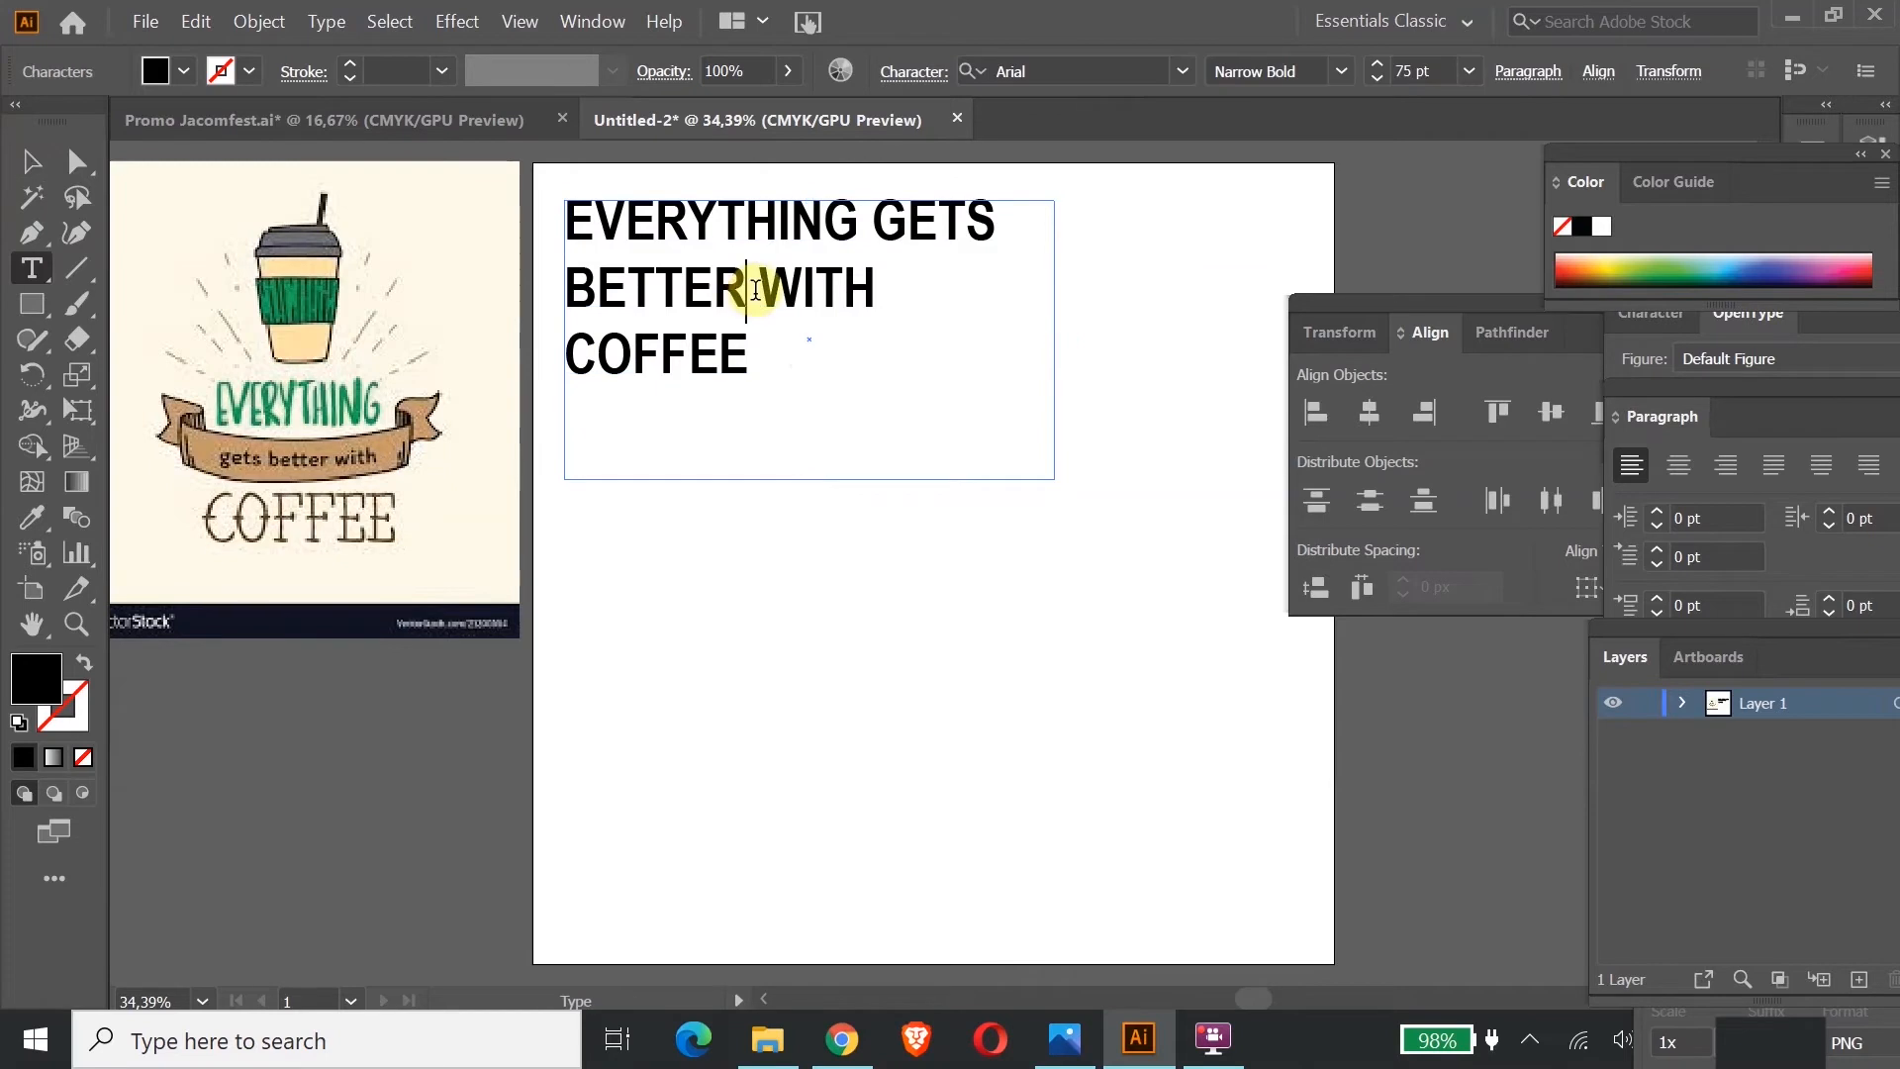
drag(755, 289, 488, 263)
key(ctrl+c)
scroll(237, 234, down, 1)
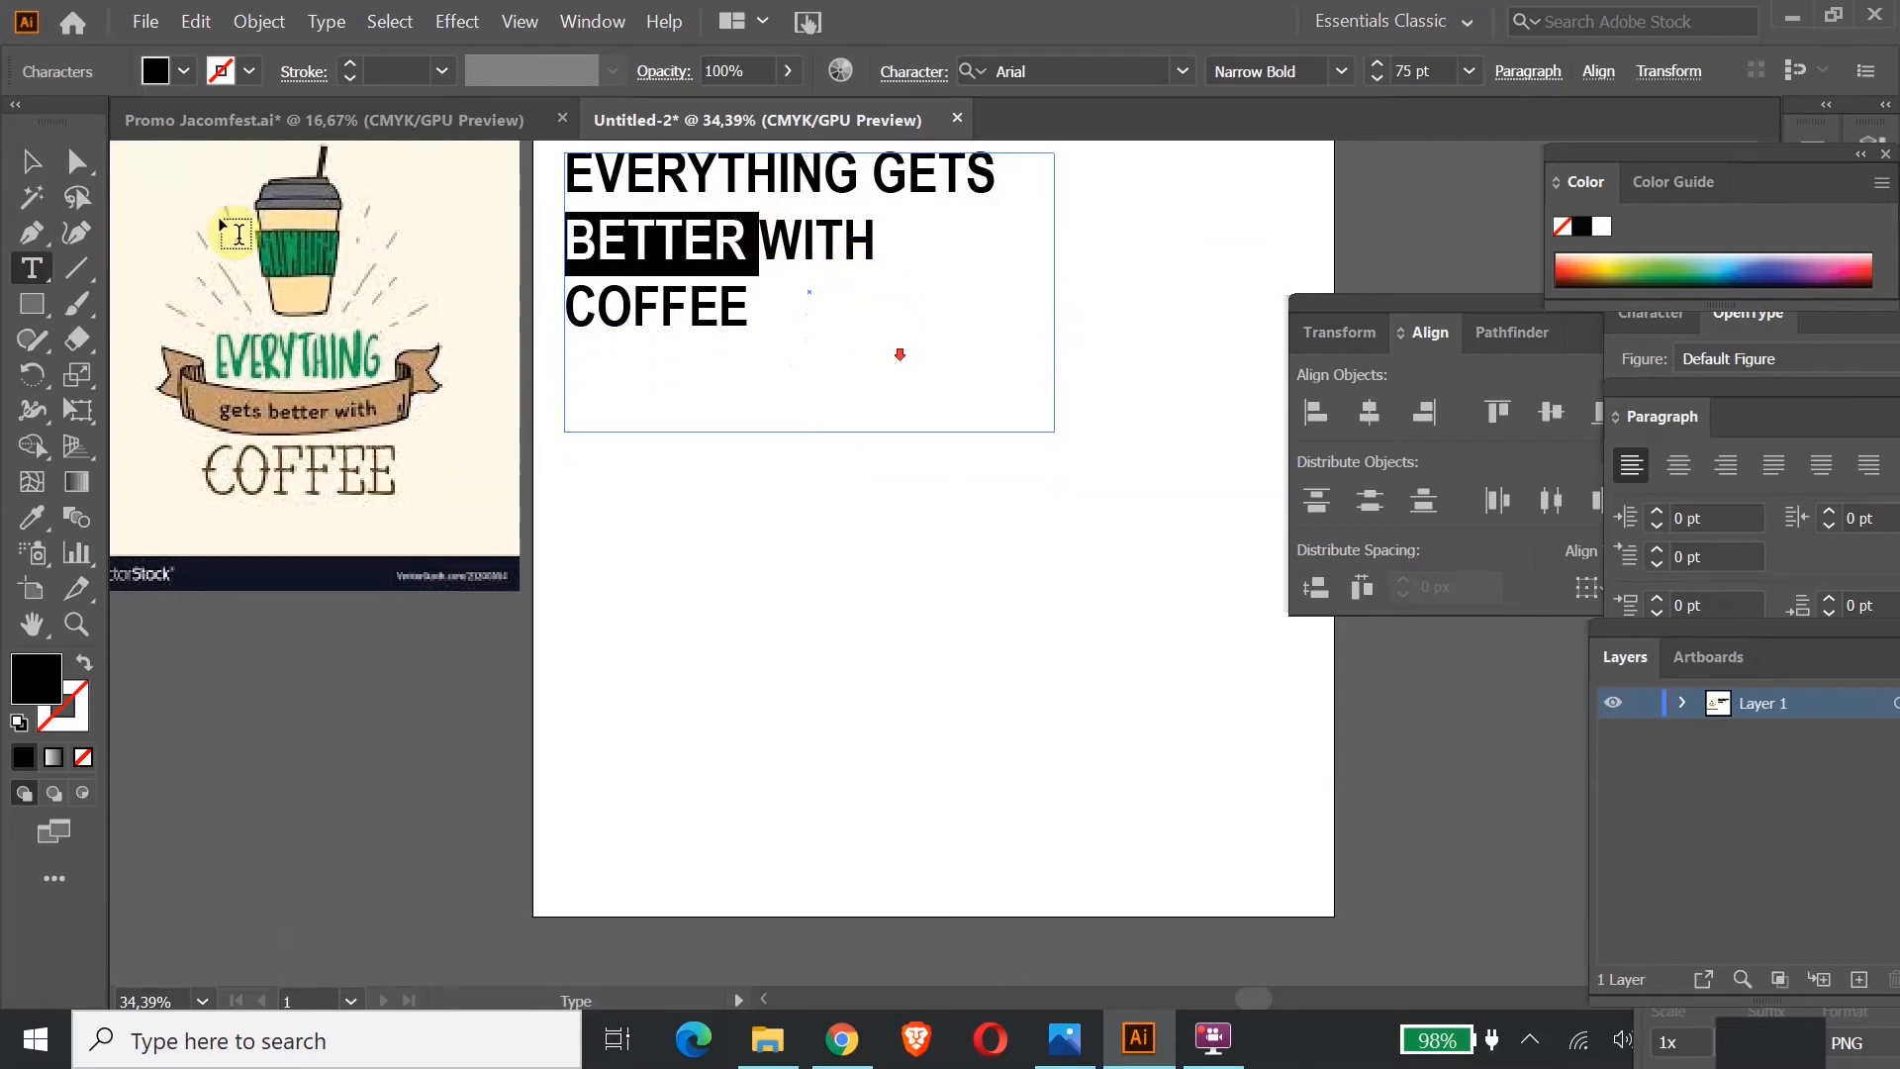
click(31, 160)
click(781, 544)
key(ctrl+v)
click(928, 592)
drag(932, 560, 874, 561)
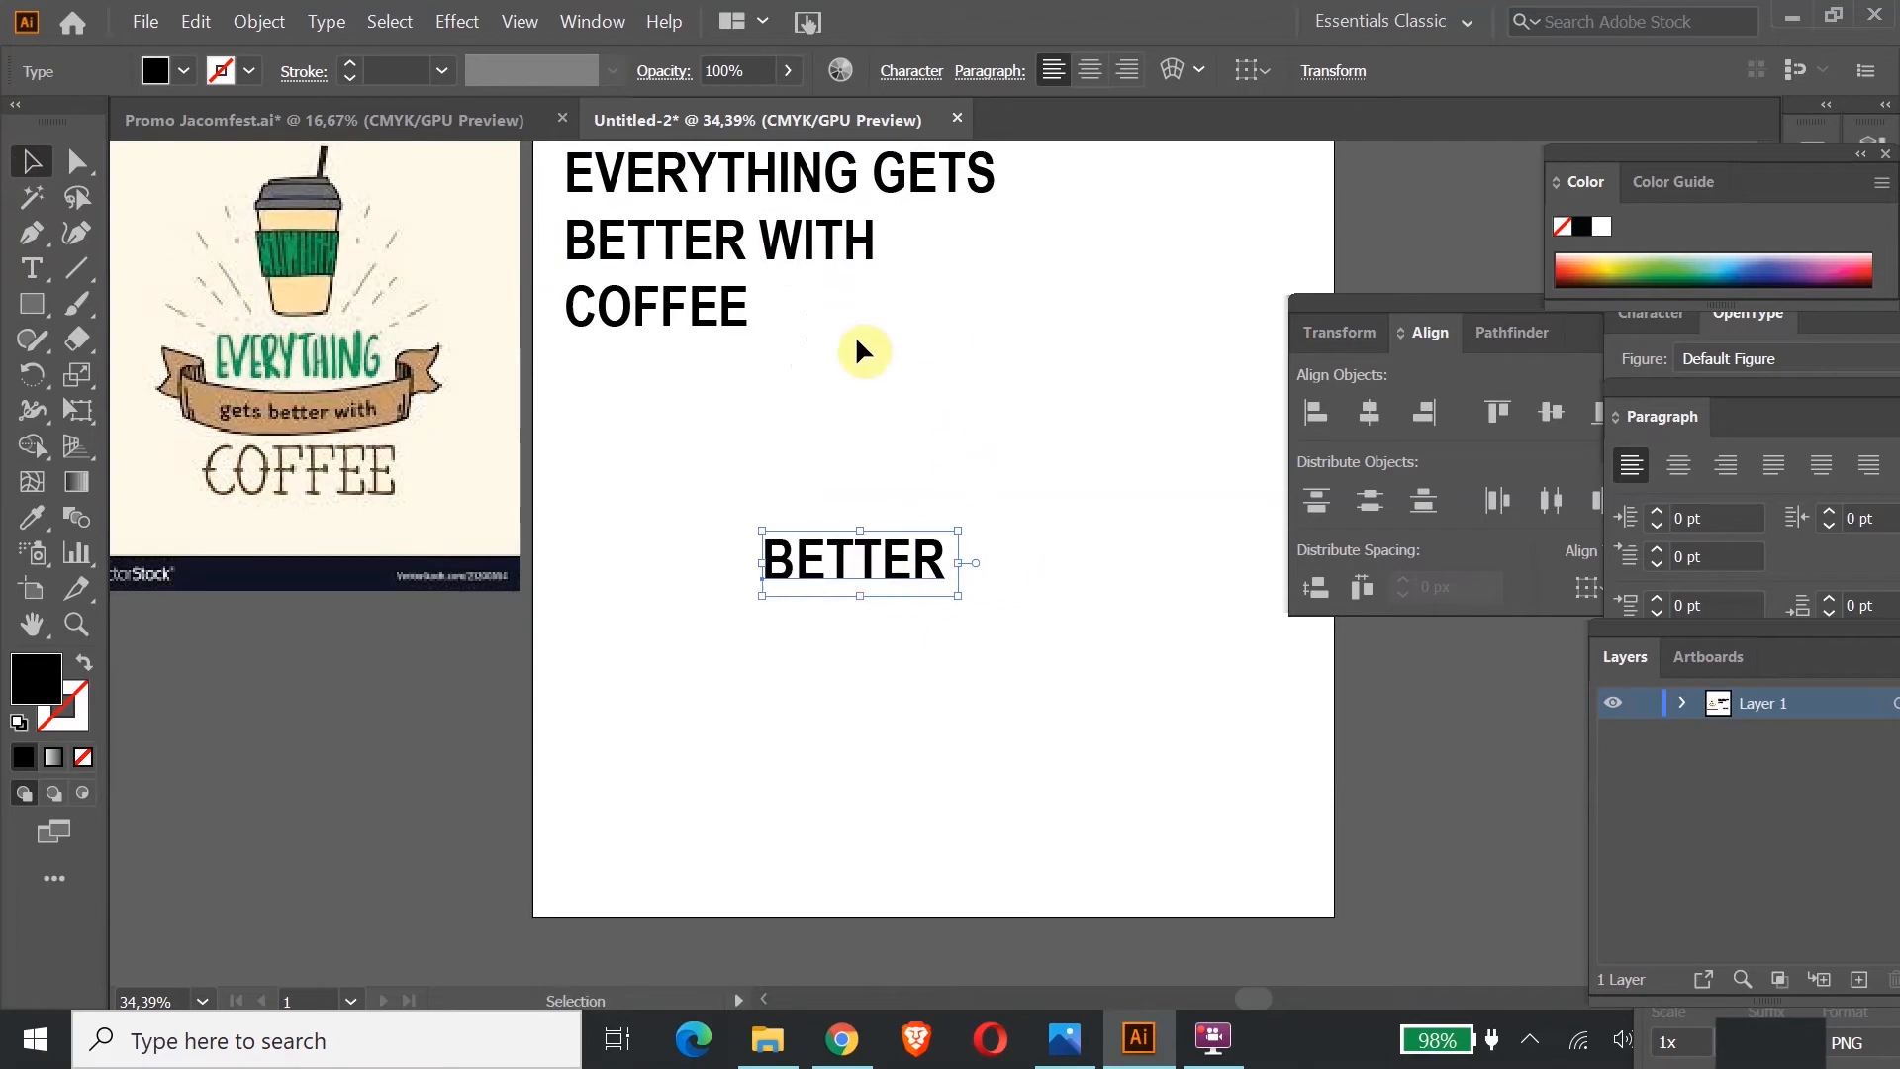
Step: Copy the word "COFFEE" from the quote into a separate text object and place it below BETTER
double_click(732, 321)
drag(747, 309, 445, 299)
key(ctrl+c)
click(31, 160)
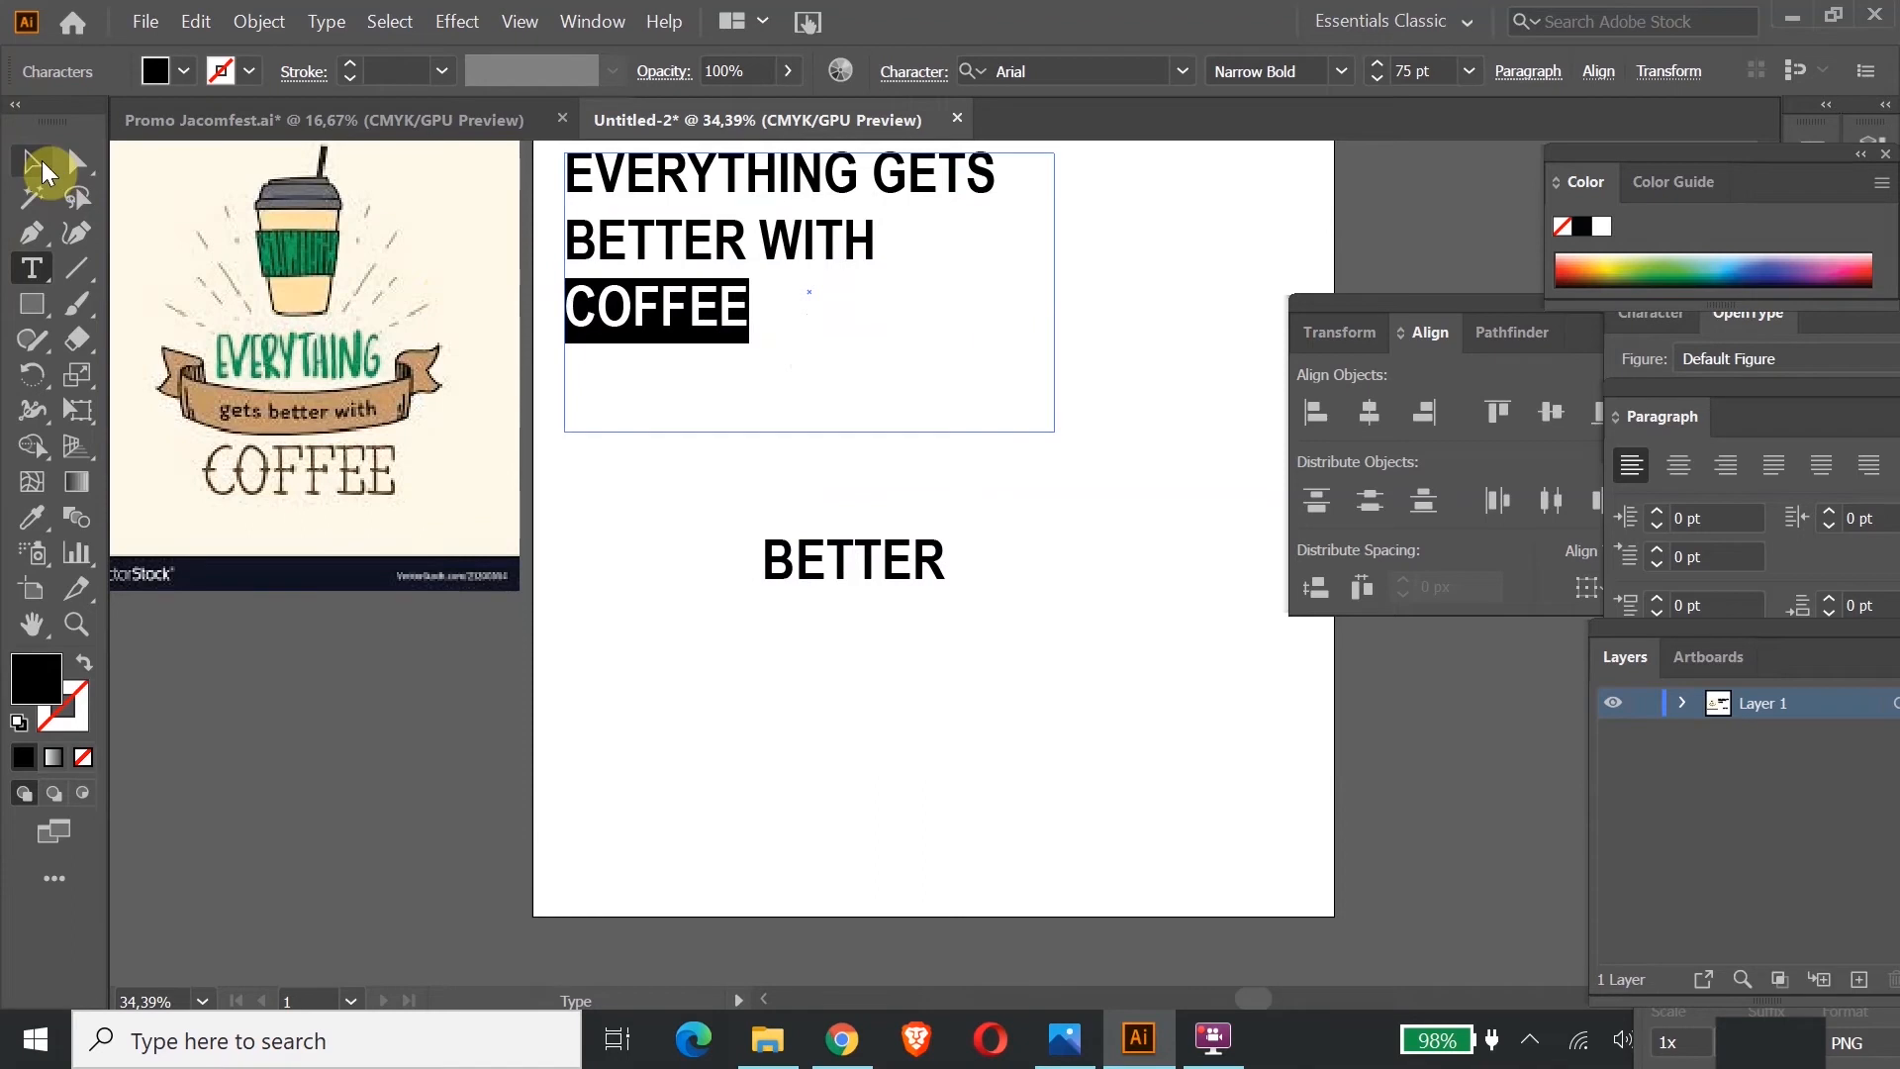
click(887, 677)
key(ctrl+v)
drag(964, 566, 891, 666)
click(1043, 647)
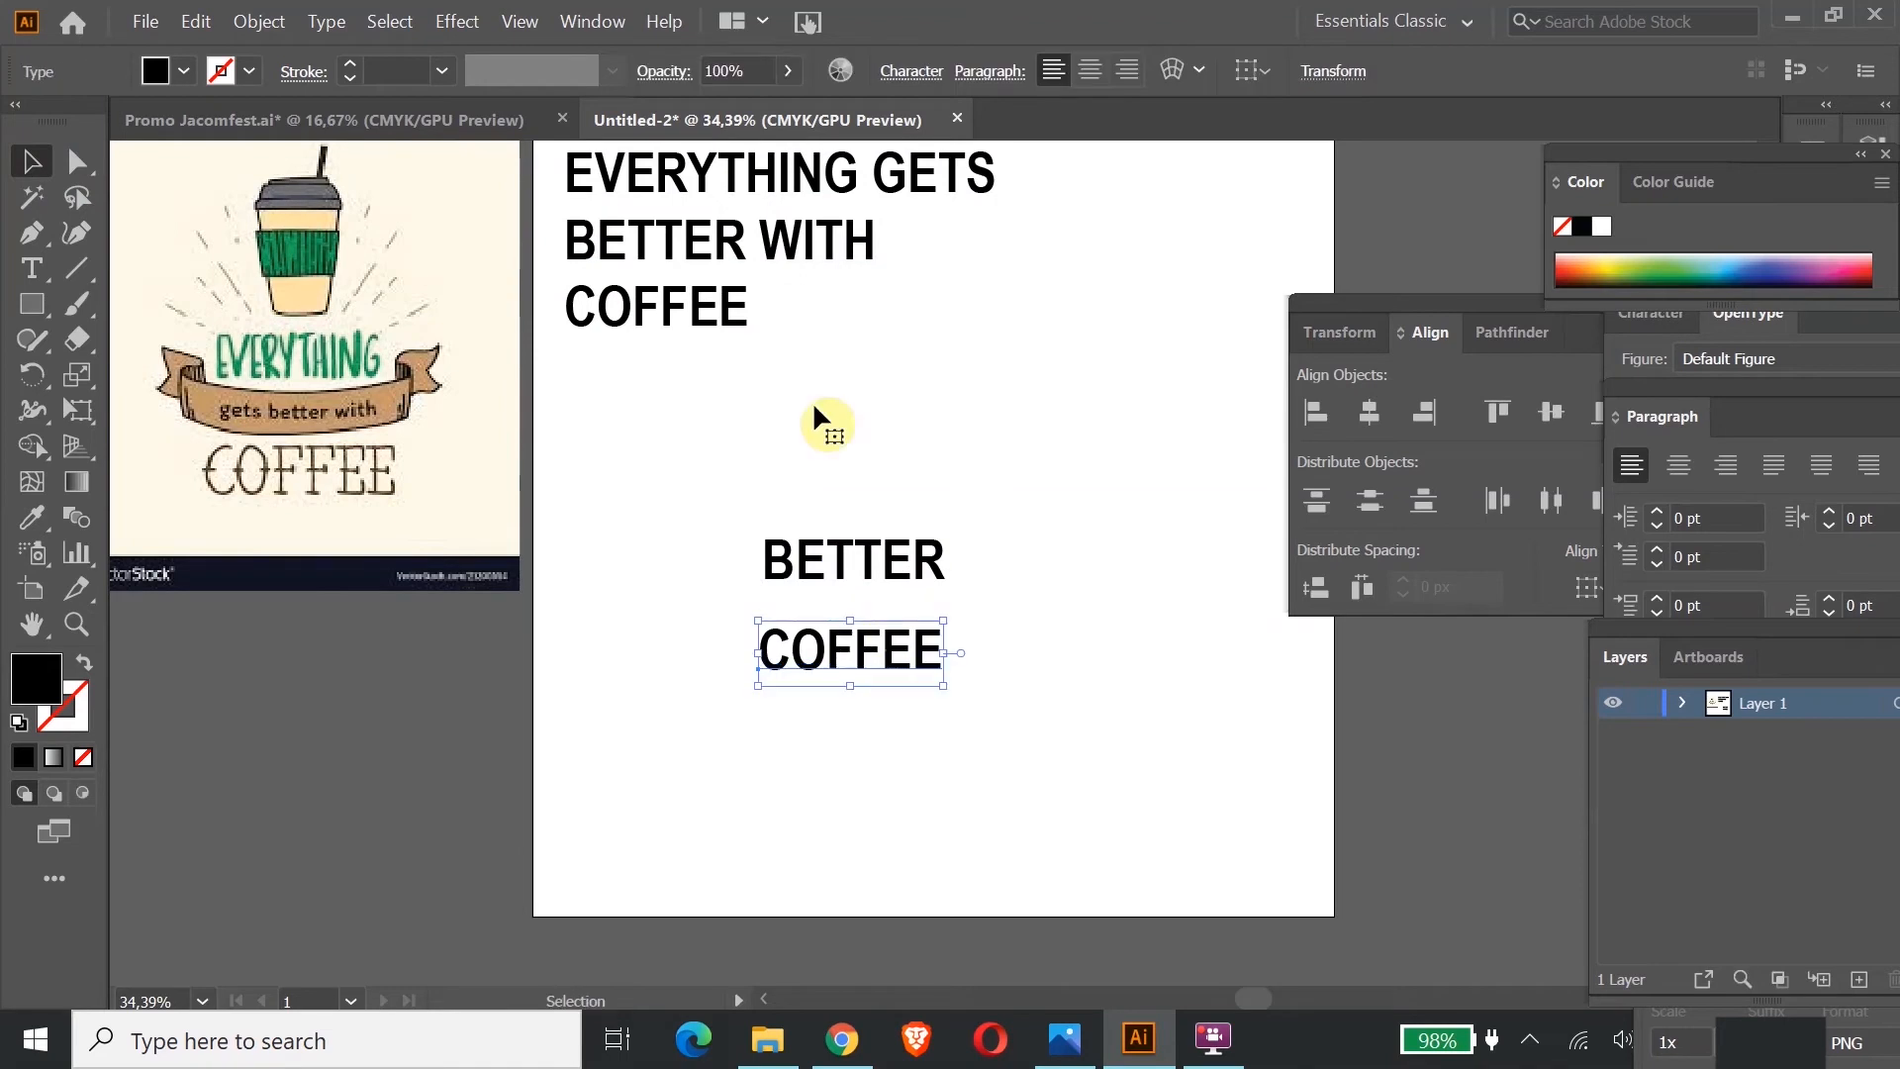
Step: Copy the word "WITH" from the quote into a separate text object and place it between BETTER and COFFEE
double_click(792, 267)
drag(760, 241, 892, 239)
key(ctrl+c)
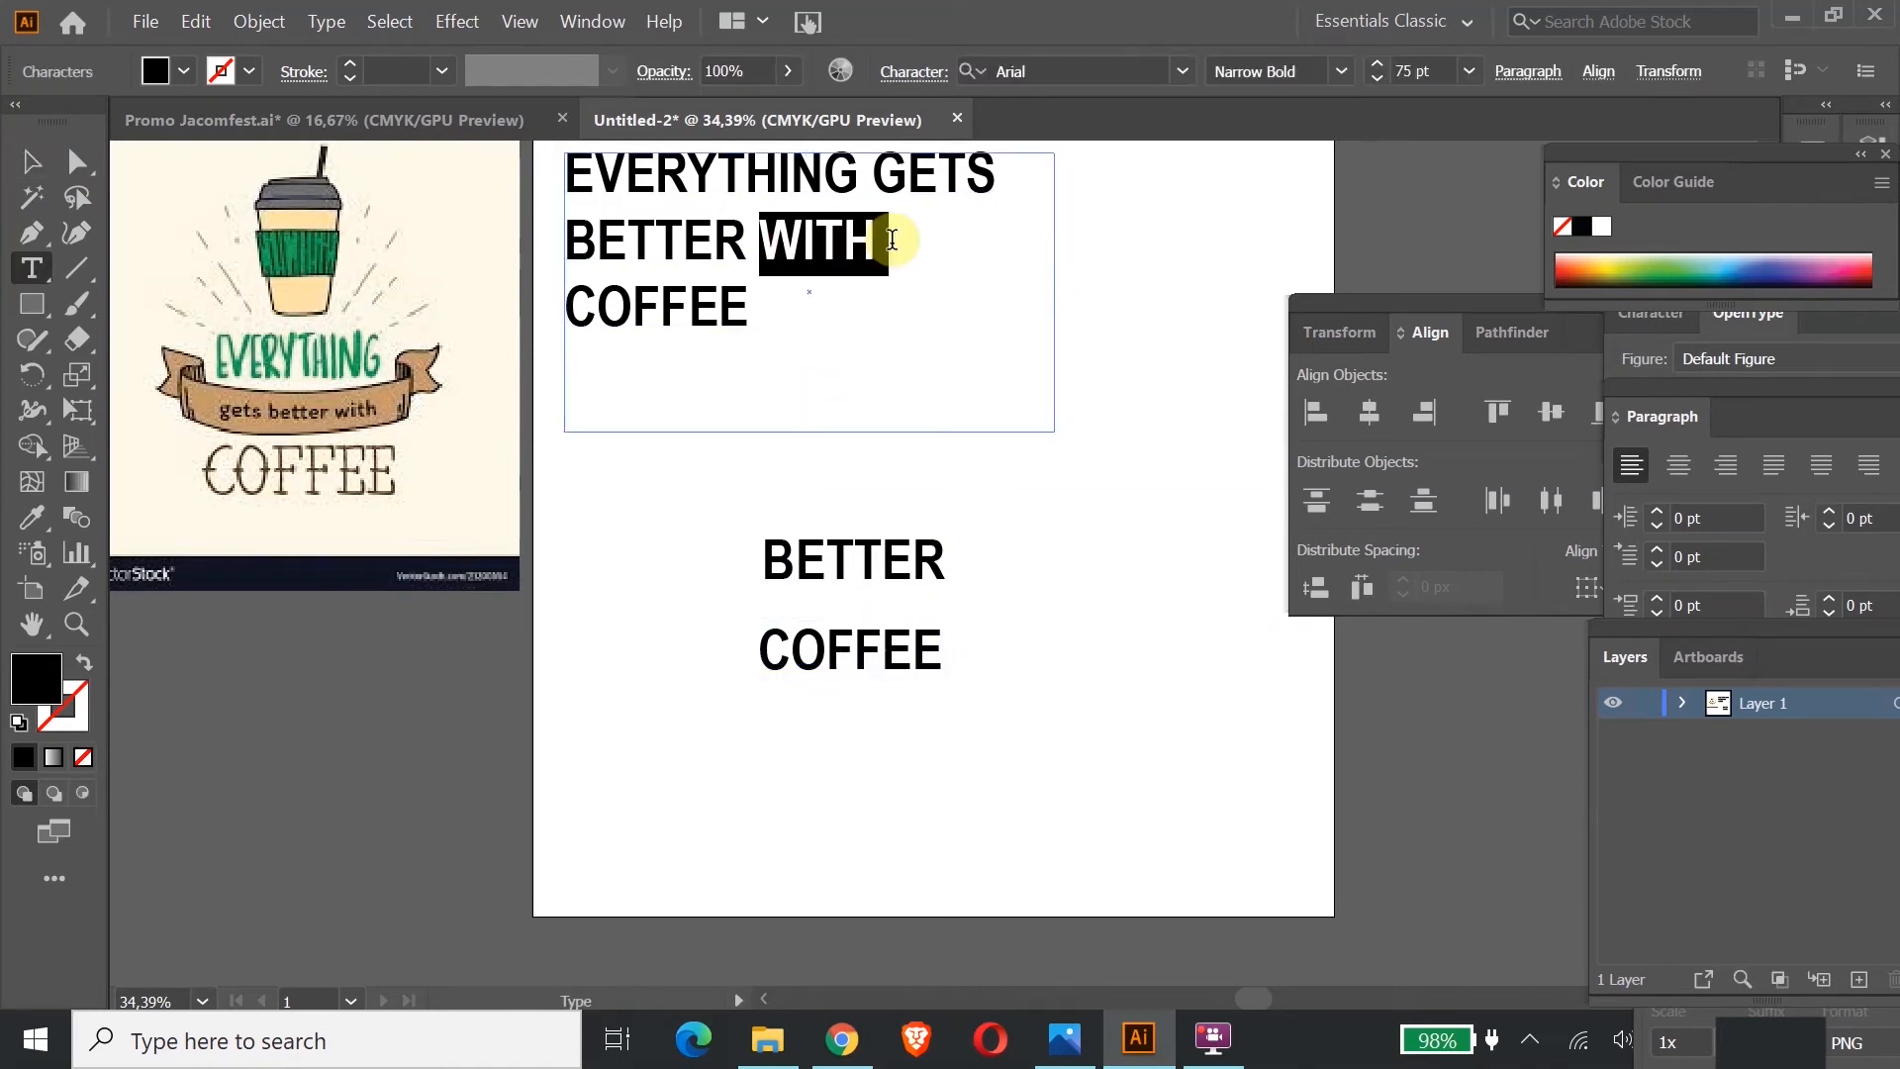
click(31, 164)
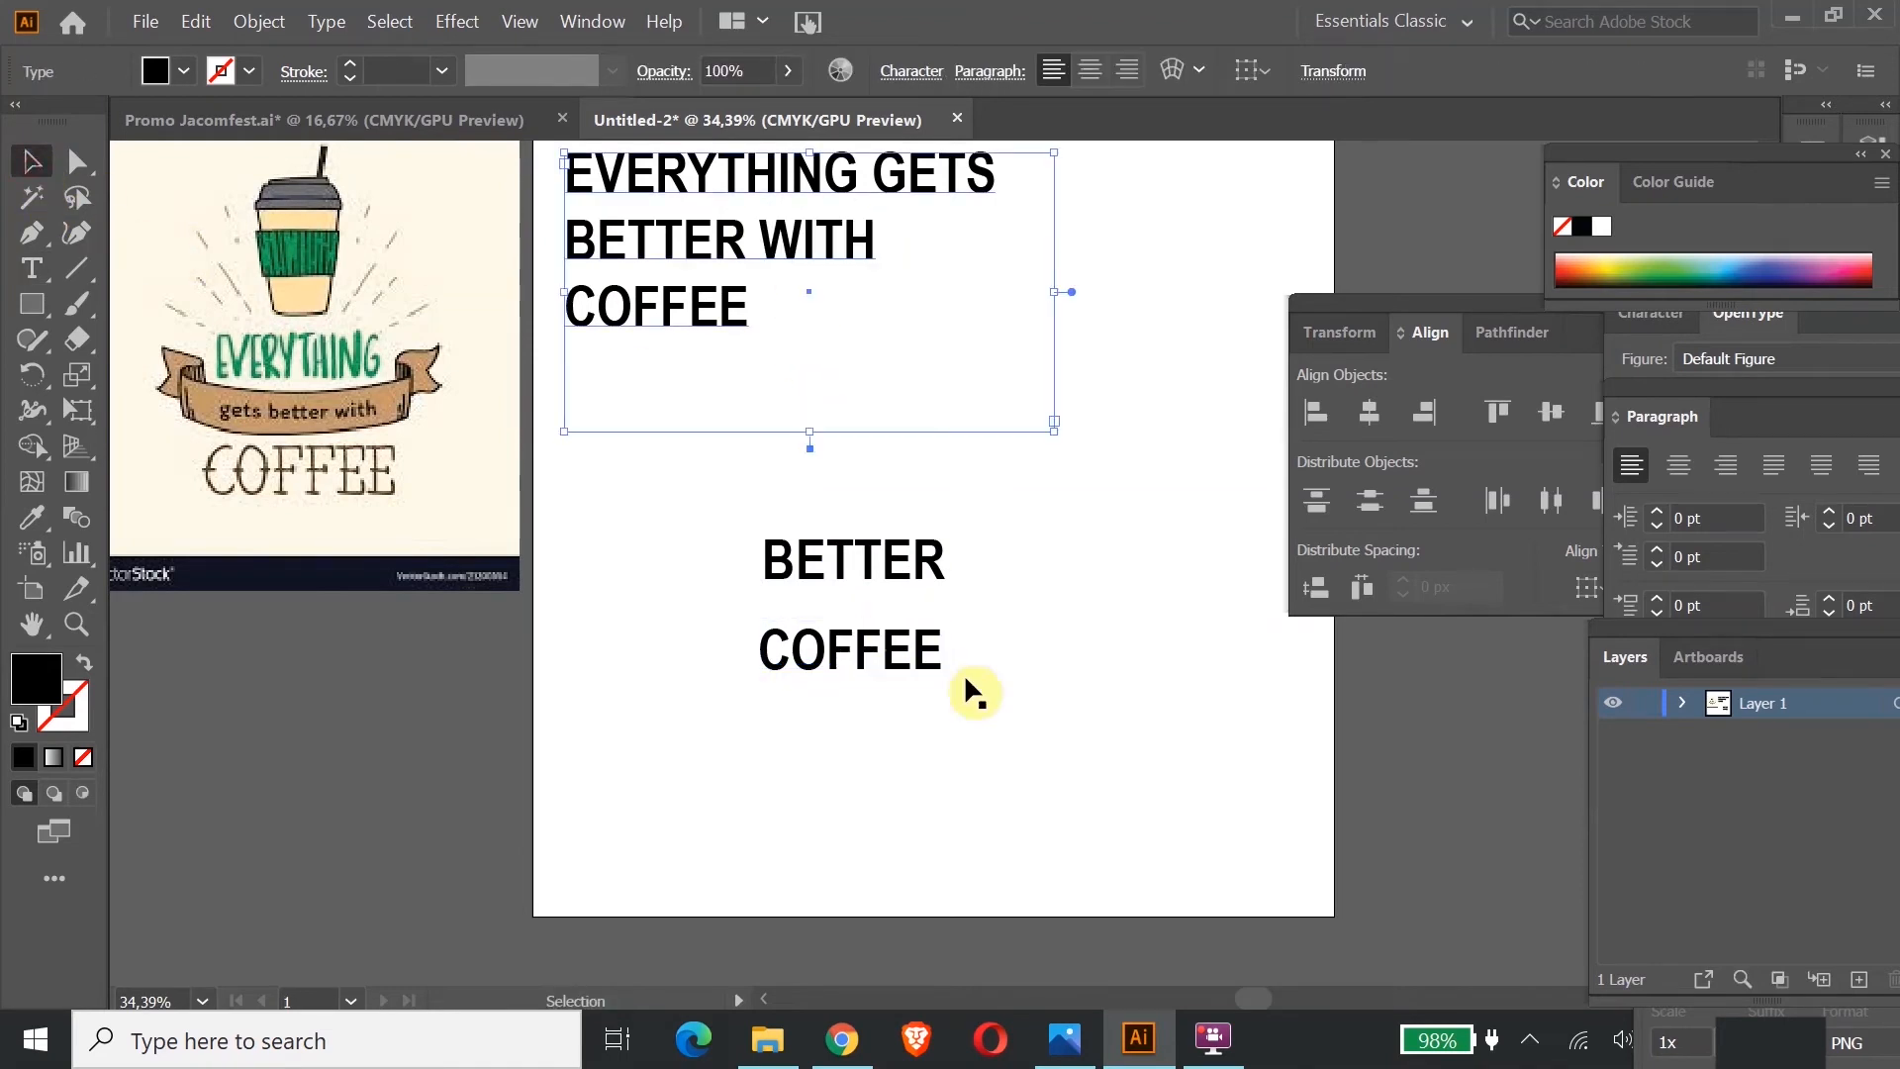
click(1093, 779)
key(ctrl+v)
drag(966, 562, 778, 594)
Step: Set the font style of the separate word WITH to Arial Narrow
key(t)
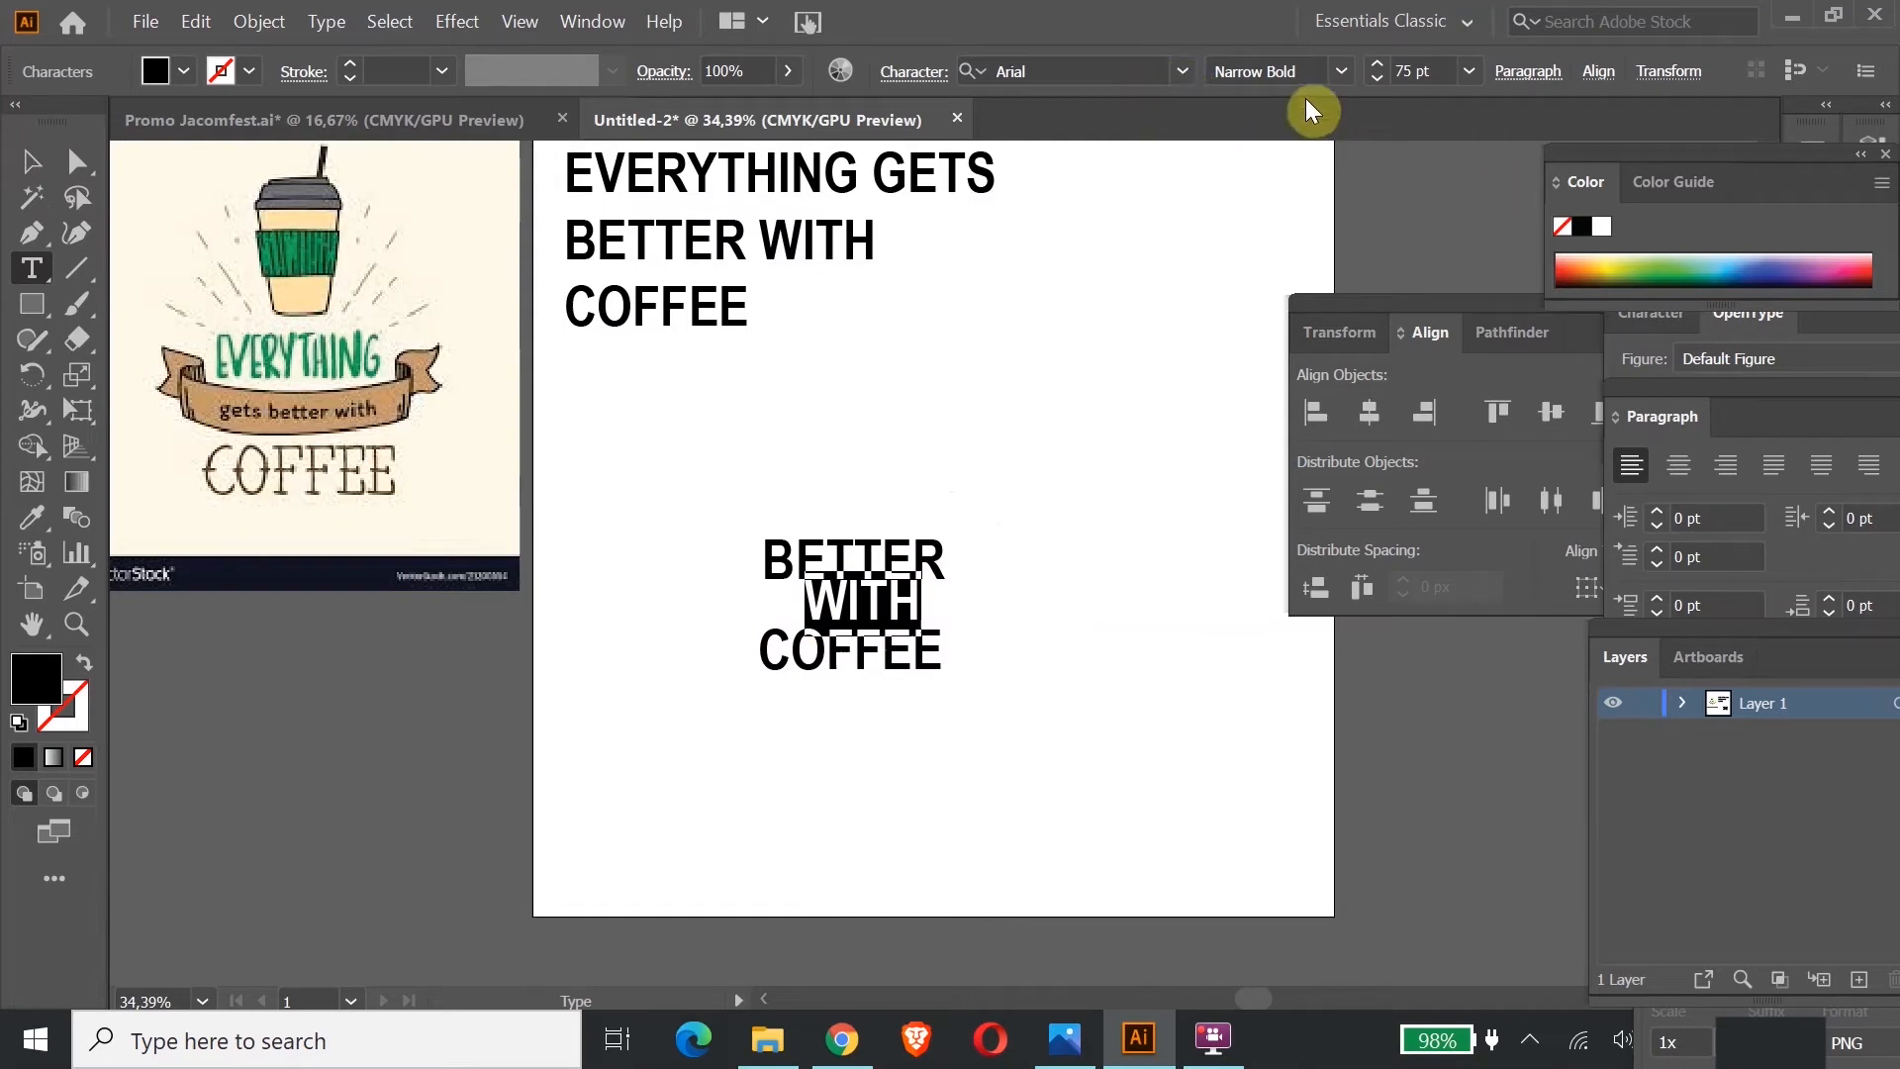
click(1343, 73)
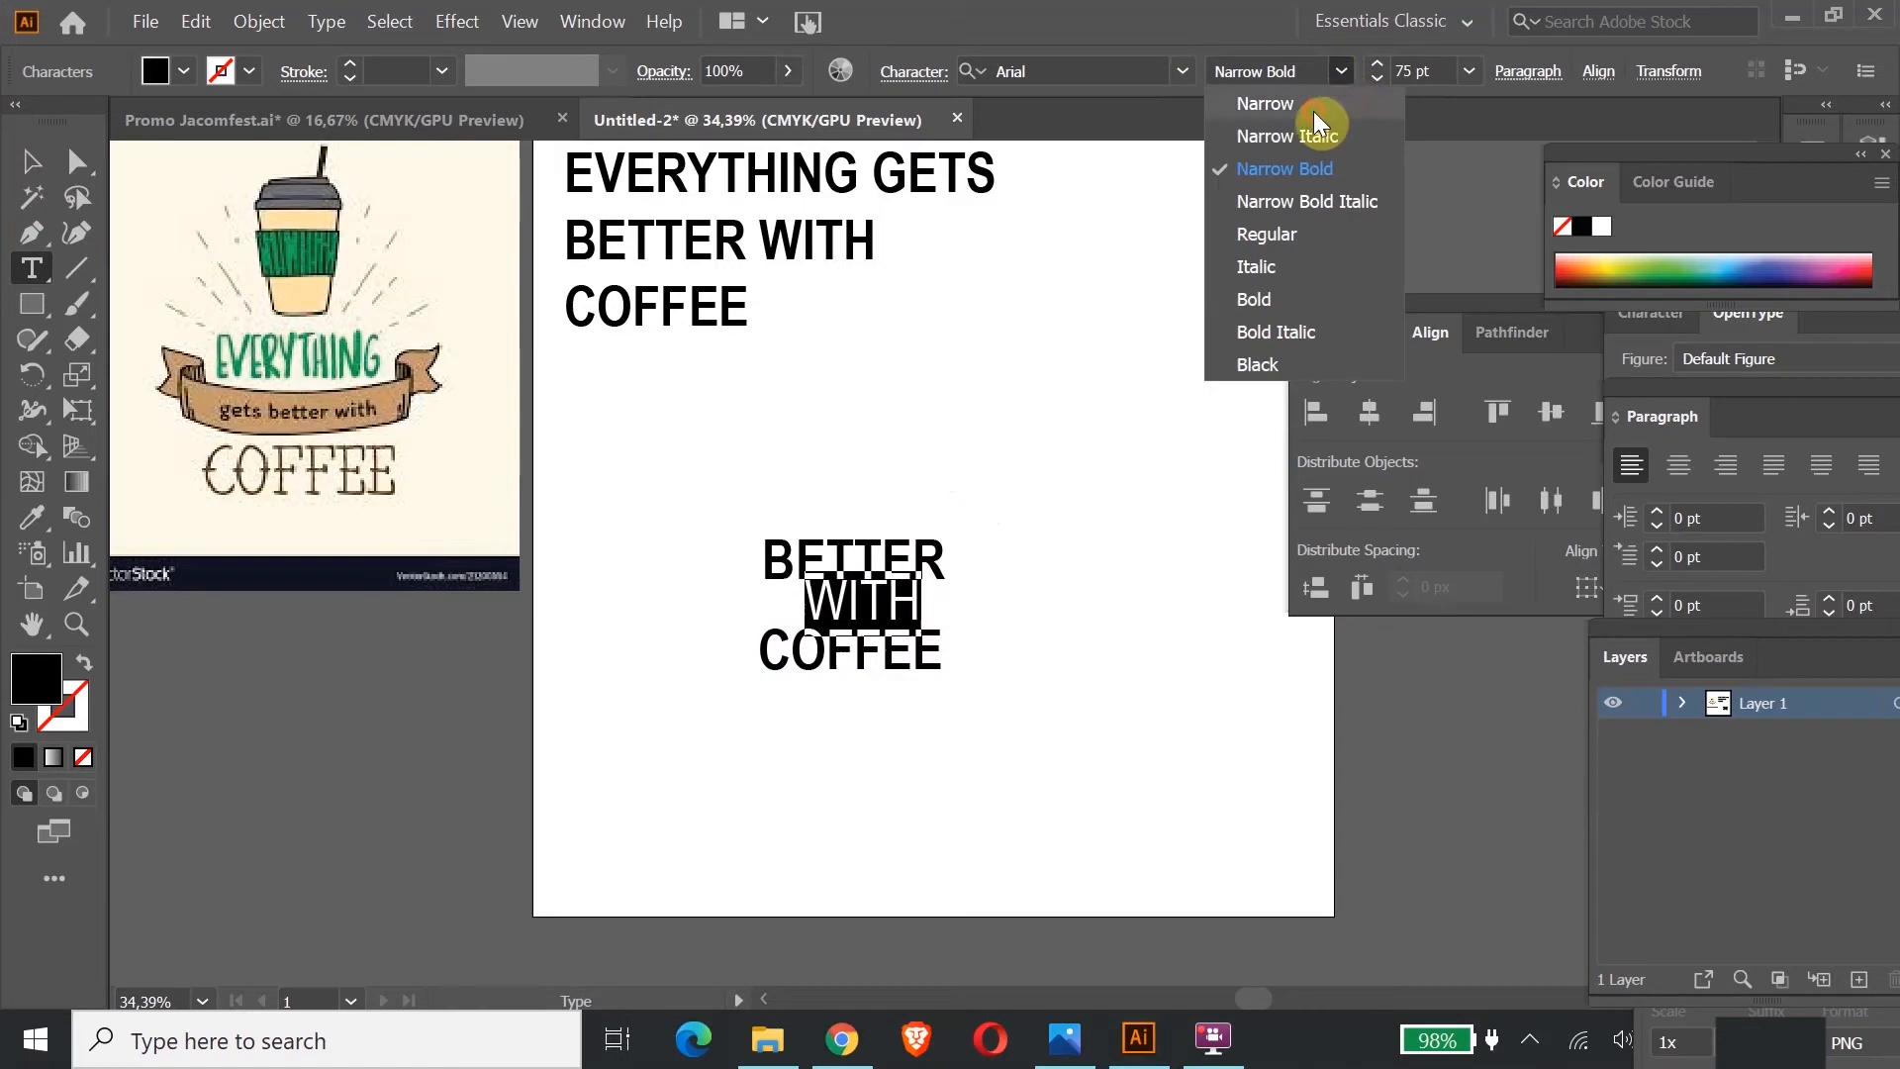
click(1286, 104)
click(30, 160)
click(1067, 726)
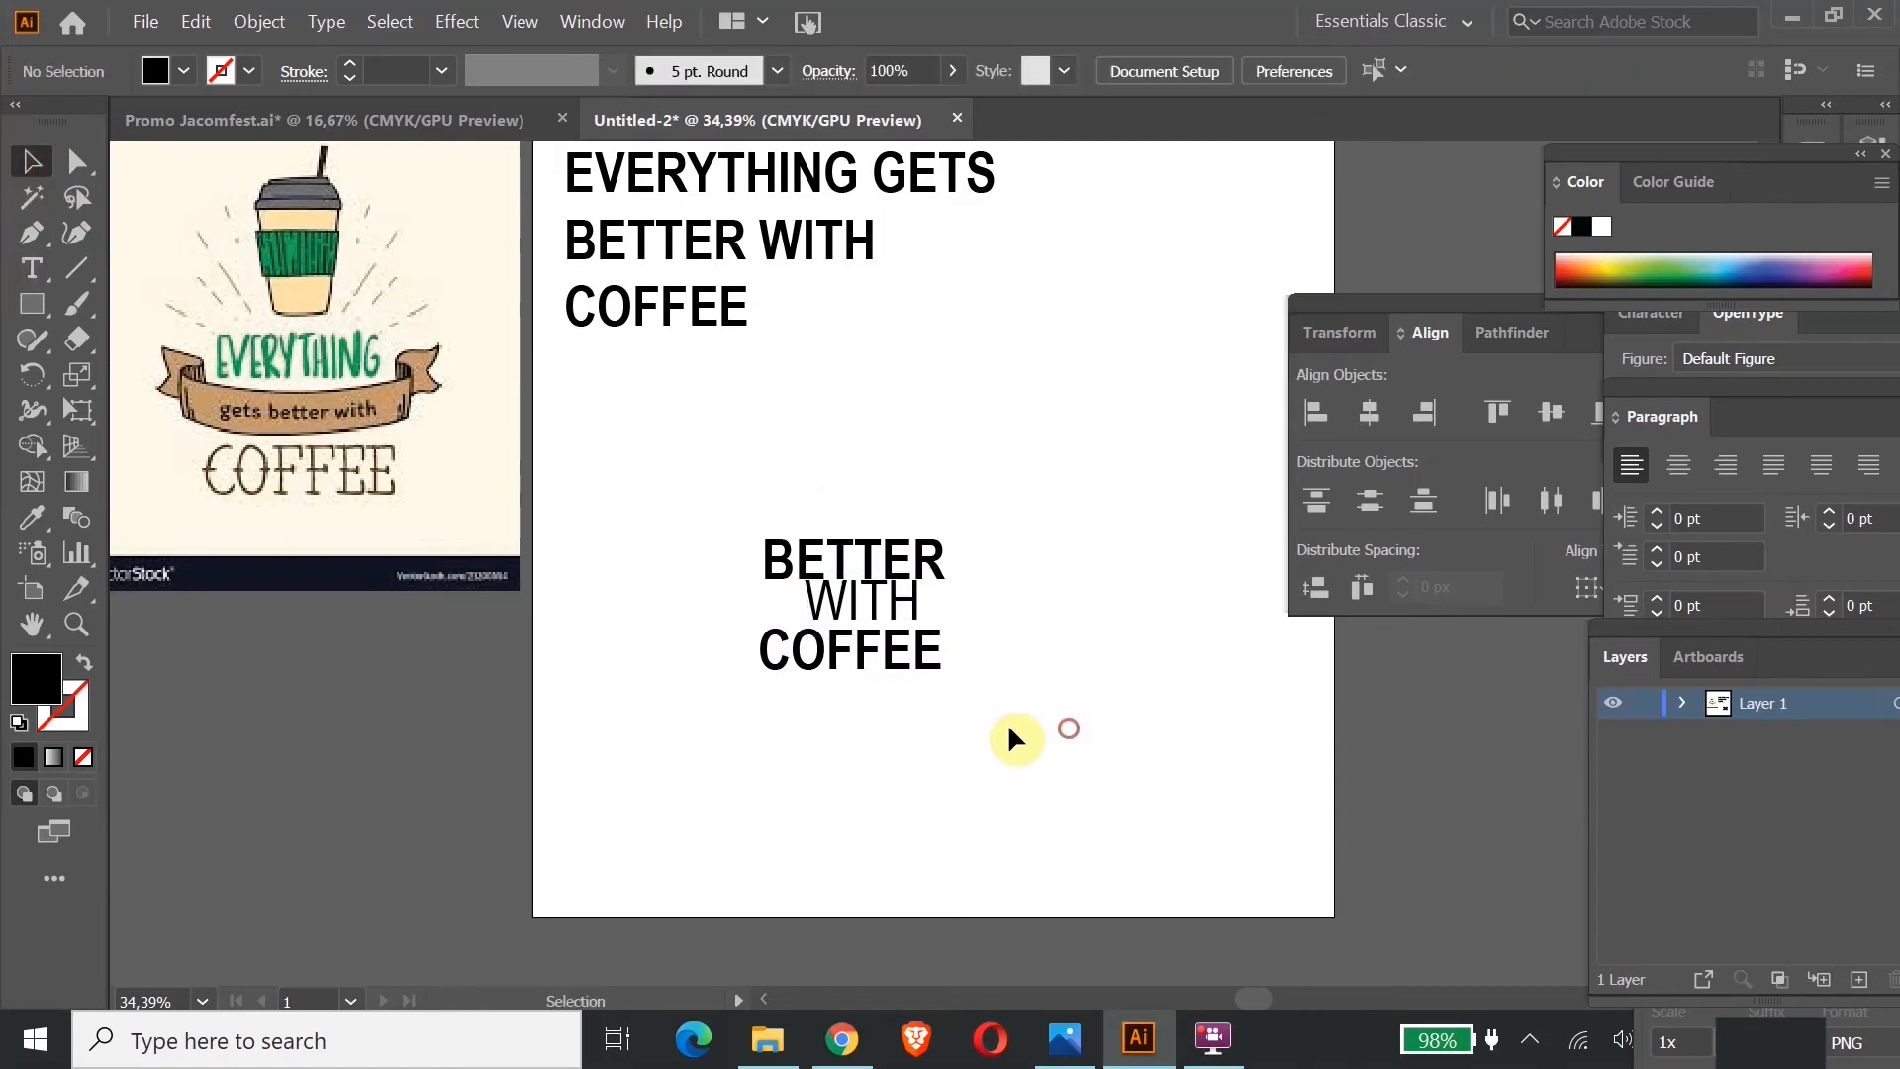
Step: Space the separate words BETTER, WITH and COFFEE into a centred stack without overlaps
drag(926, 664, 926, 694)
drag(906, 607, 894, 626)
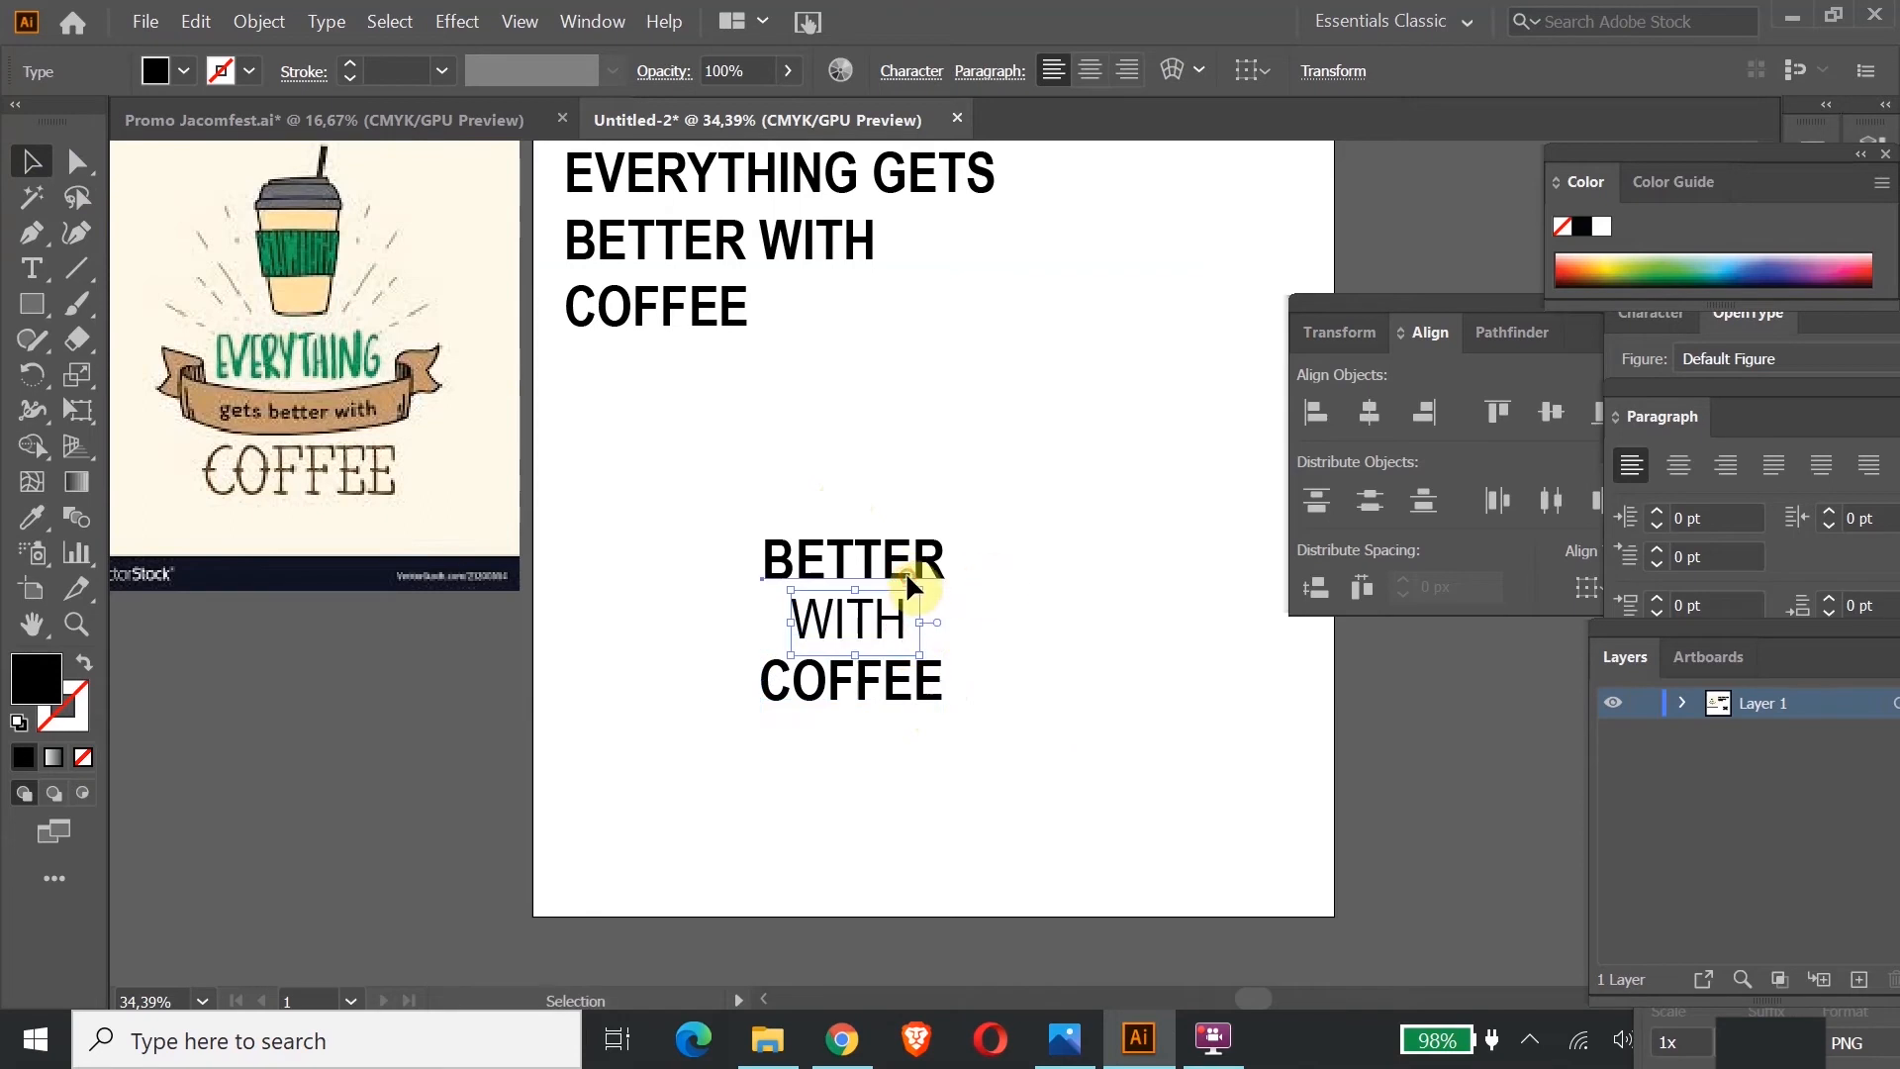
click(900, 572)
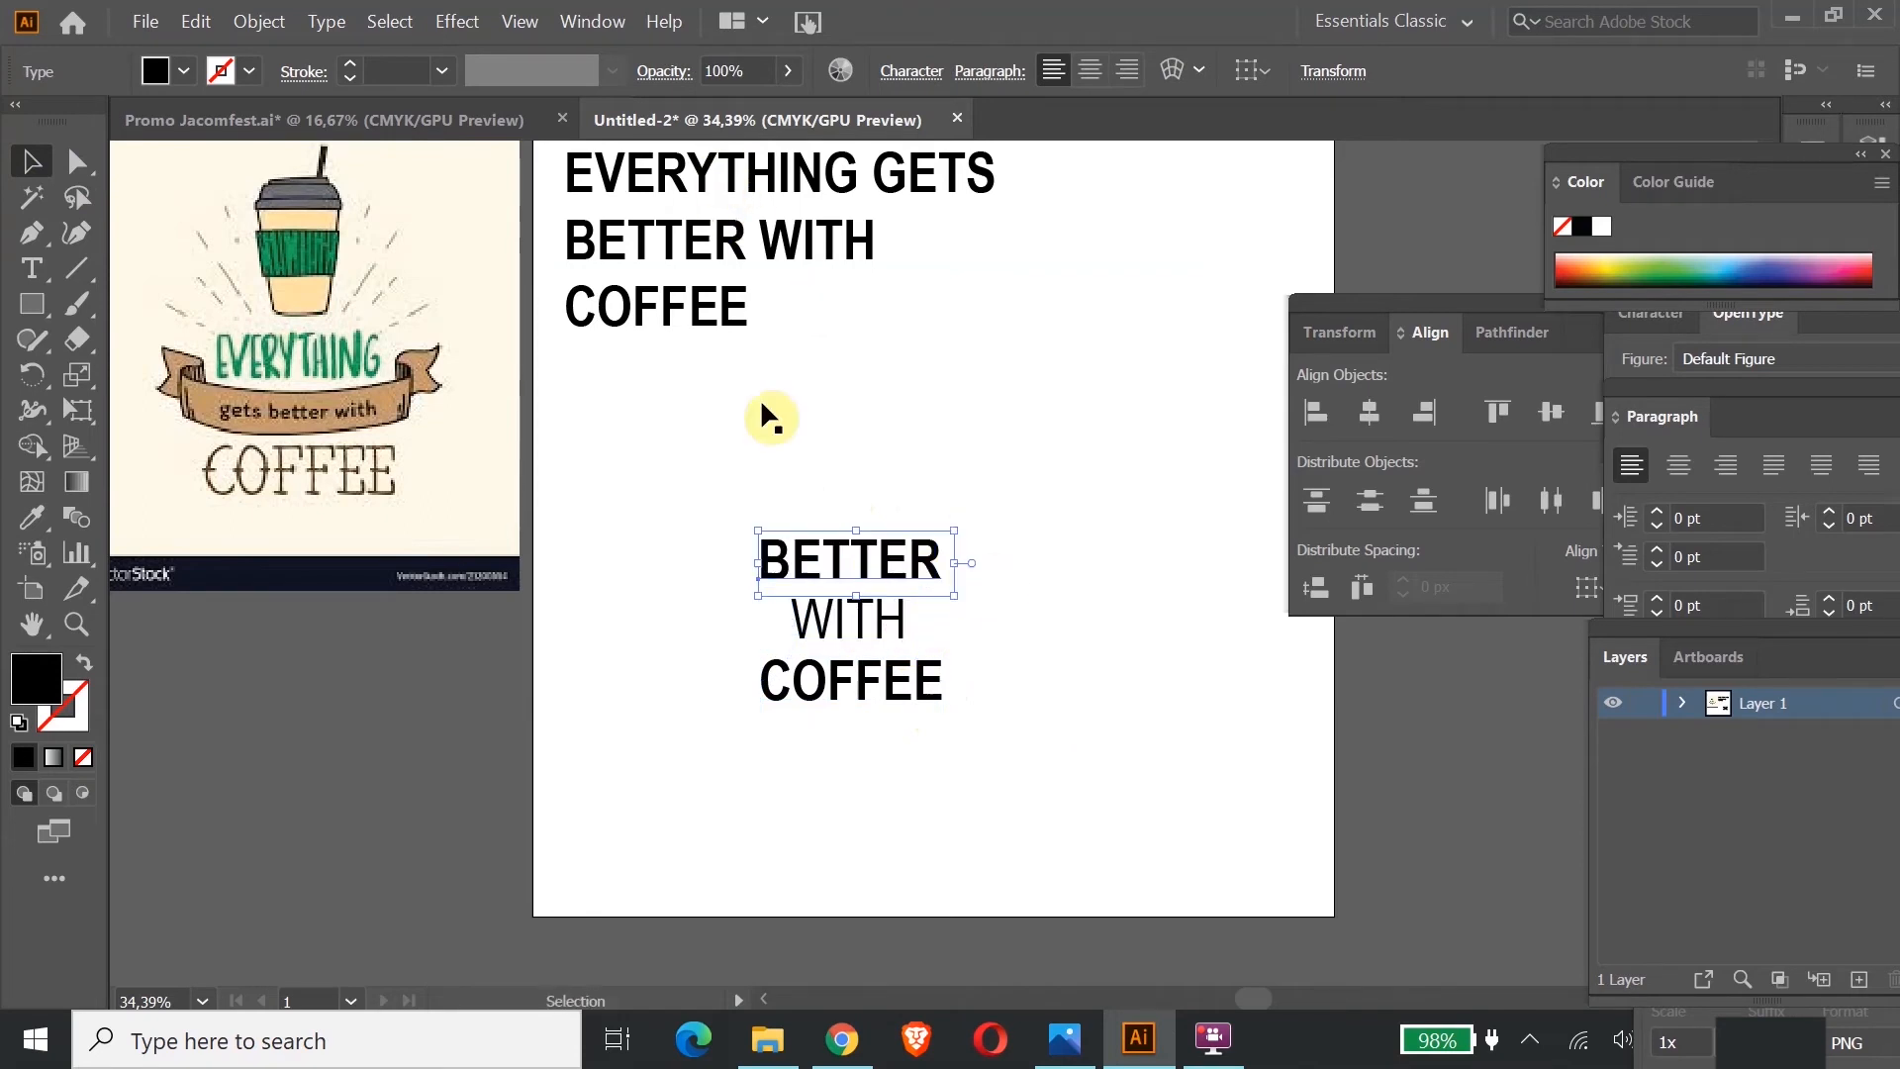
Step: Copy "EVERYTHING GETS" from the quote into a separate text object, place it above BETTER and select its text
double_click(777, 178)
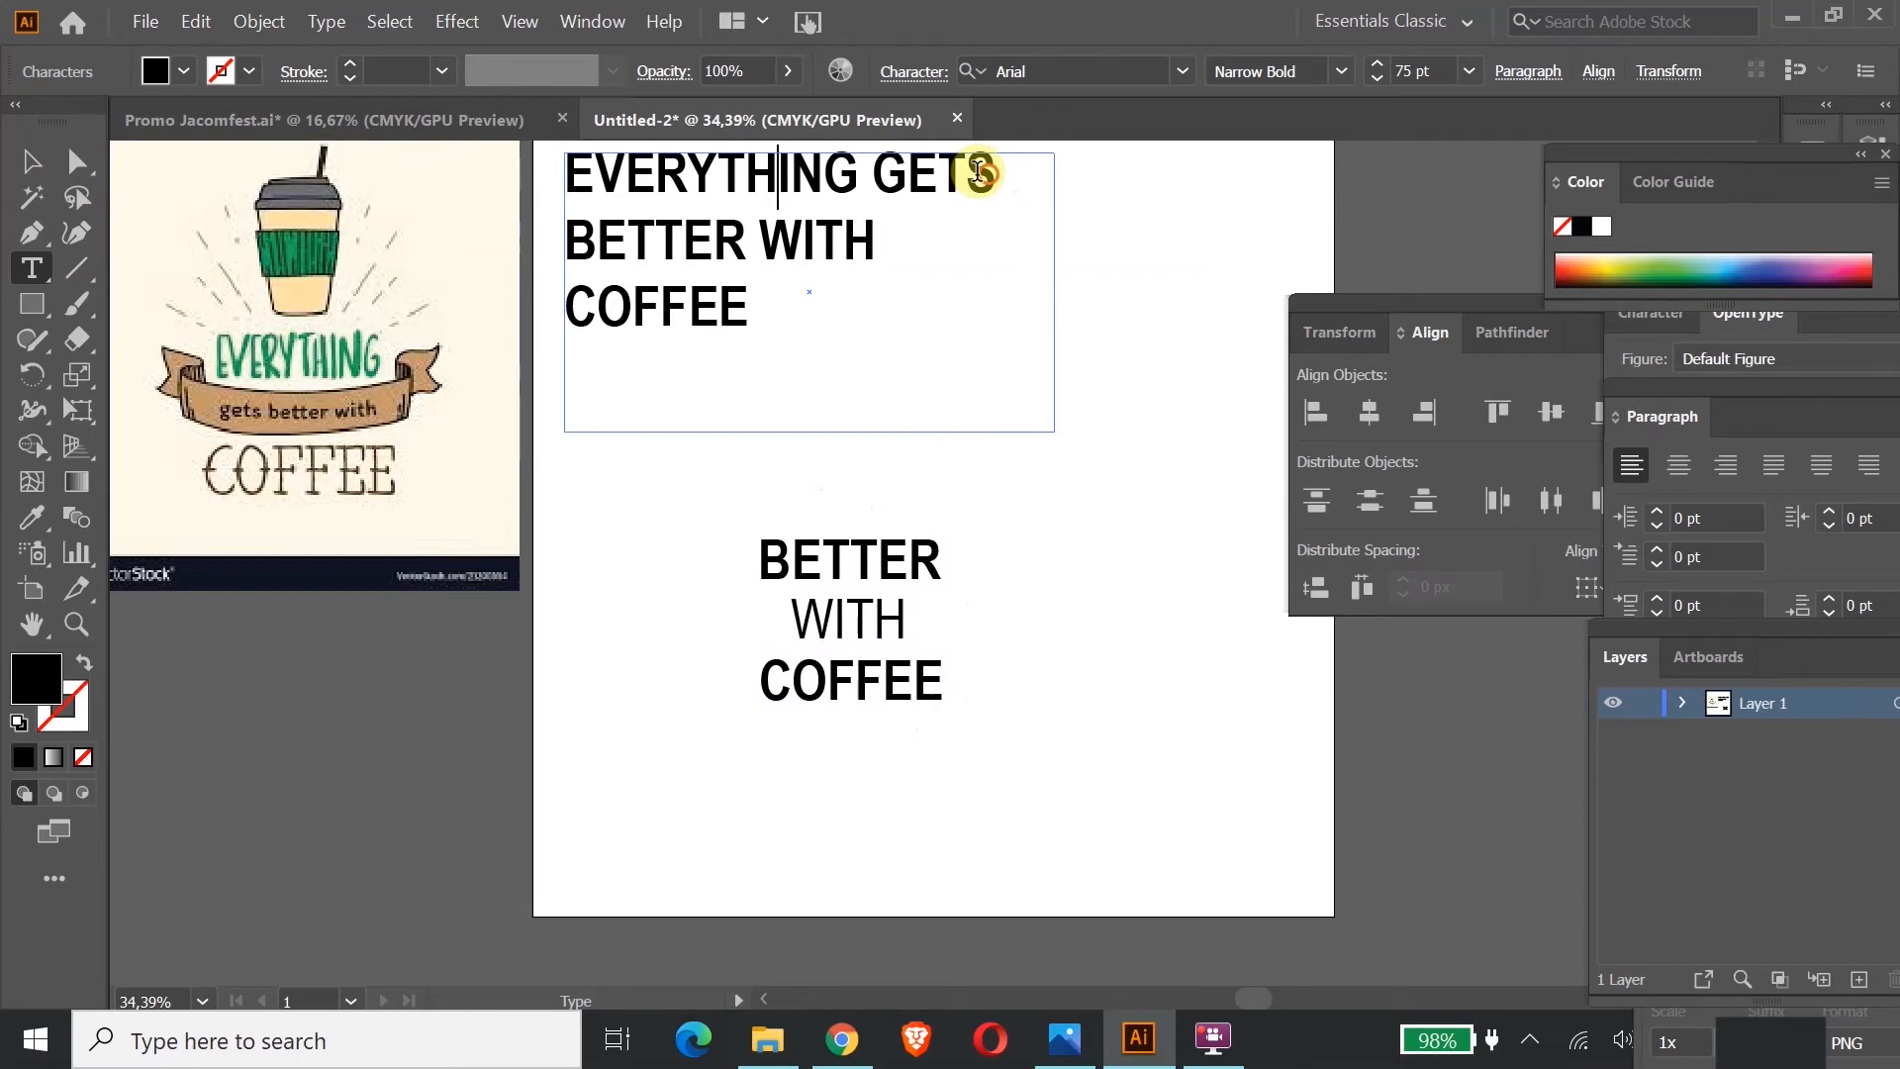
drag(978, 171, 510, 171)
key(ctrl+c)
click(33, 162)
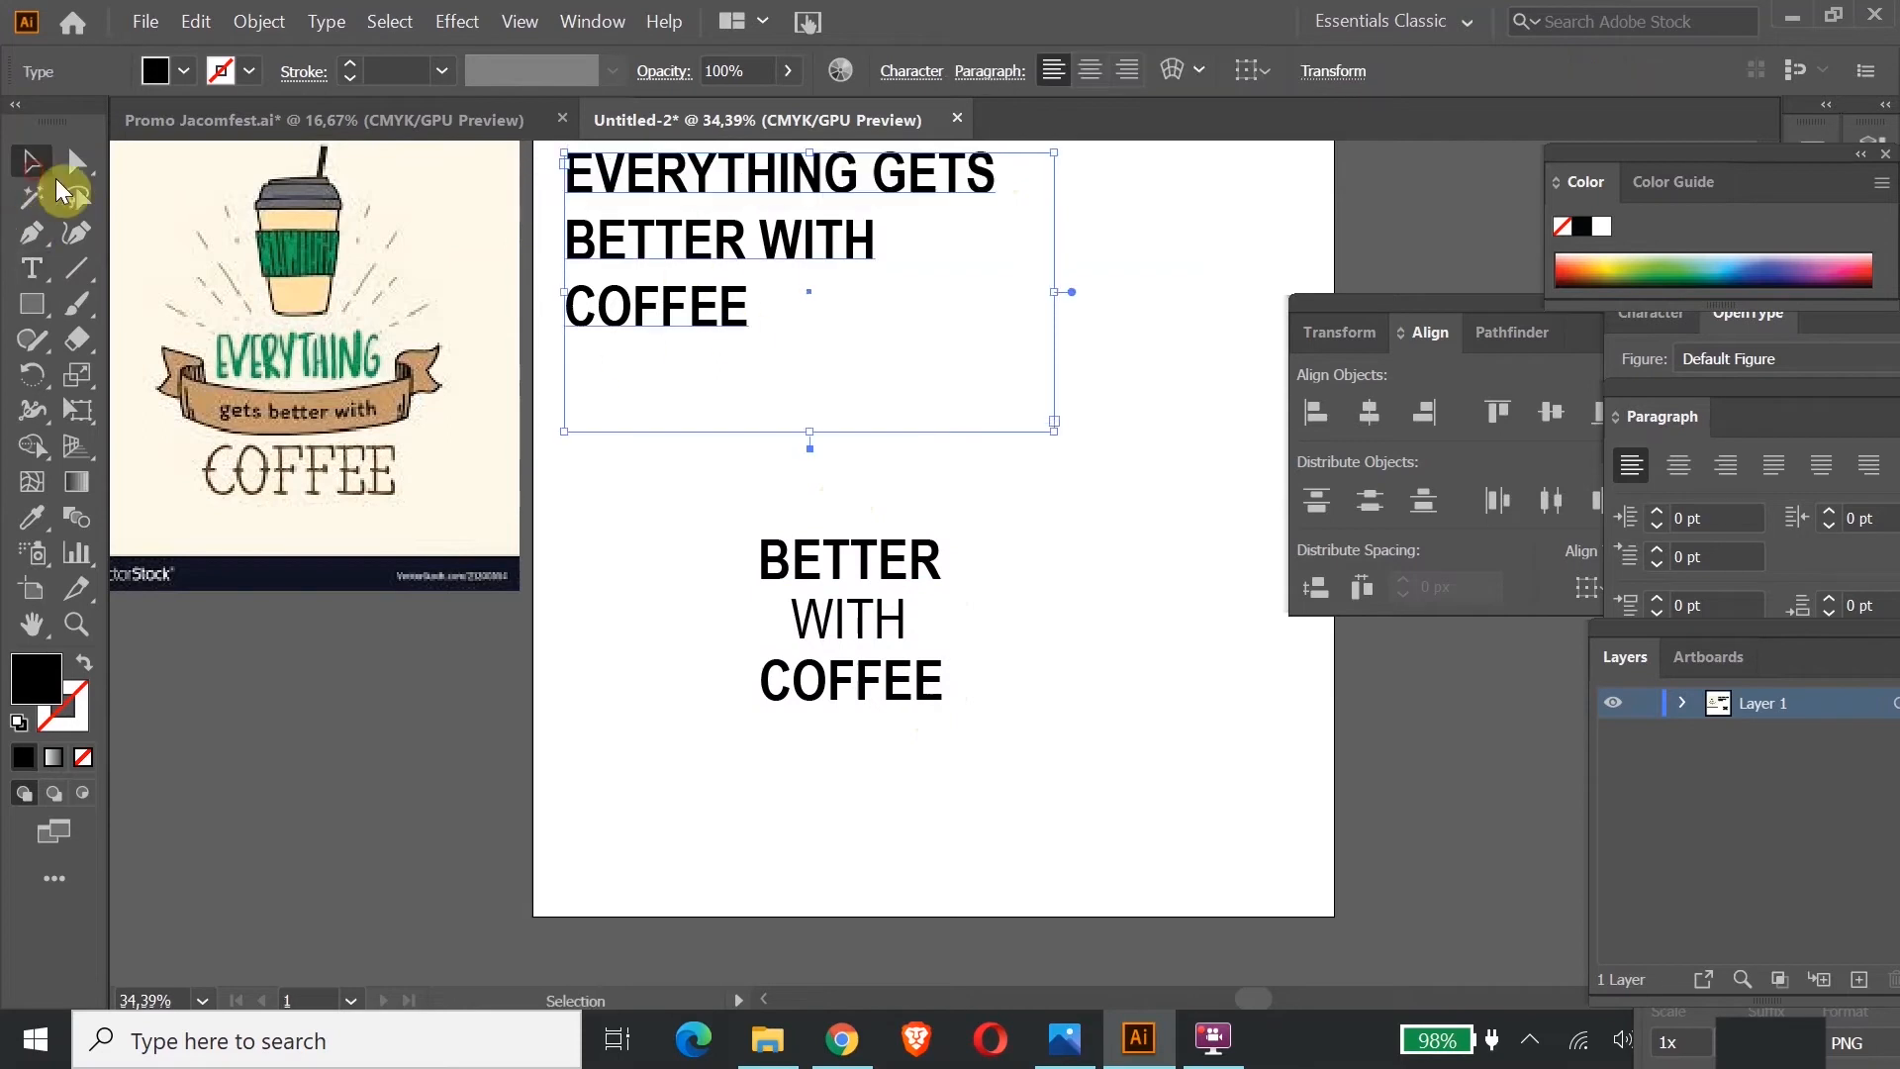
click(1073, 598)
key(ctrl+v)
drag(1071, 587, 597, 471)
double_click(1042, 516)
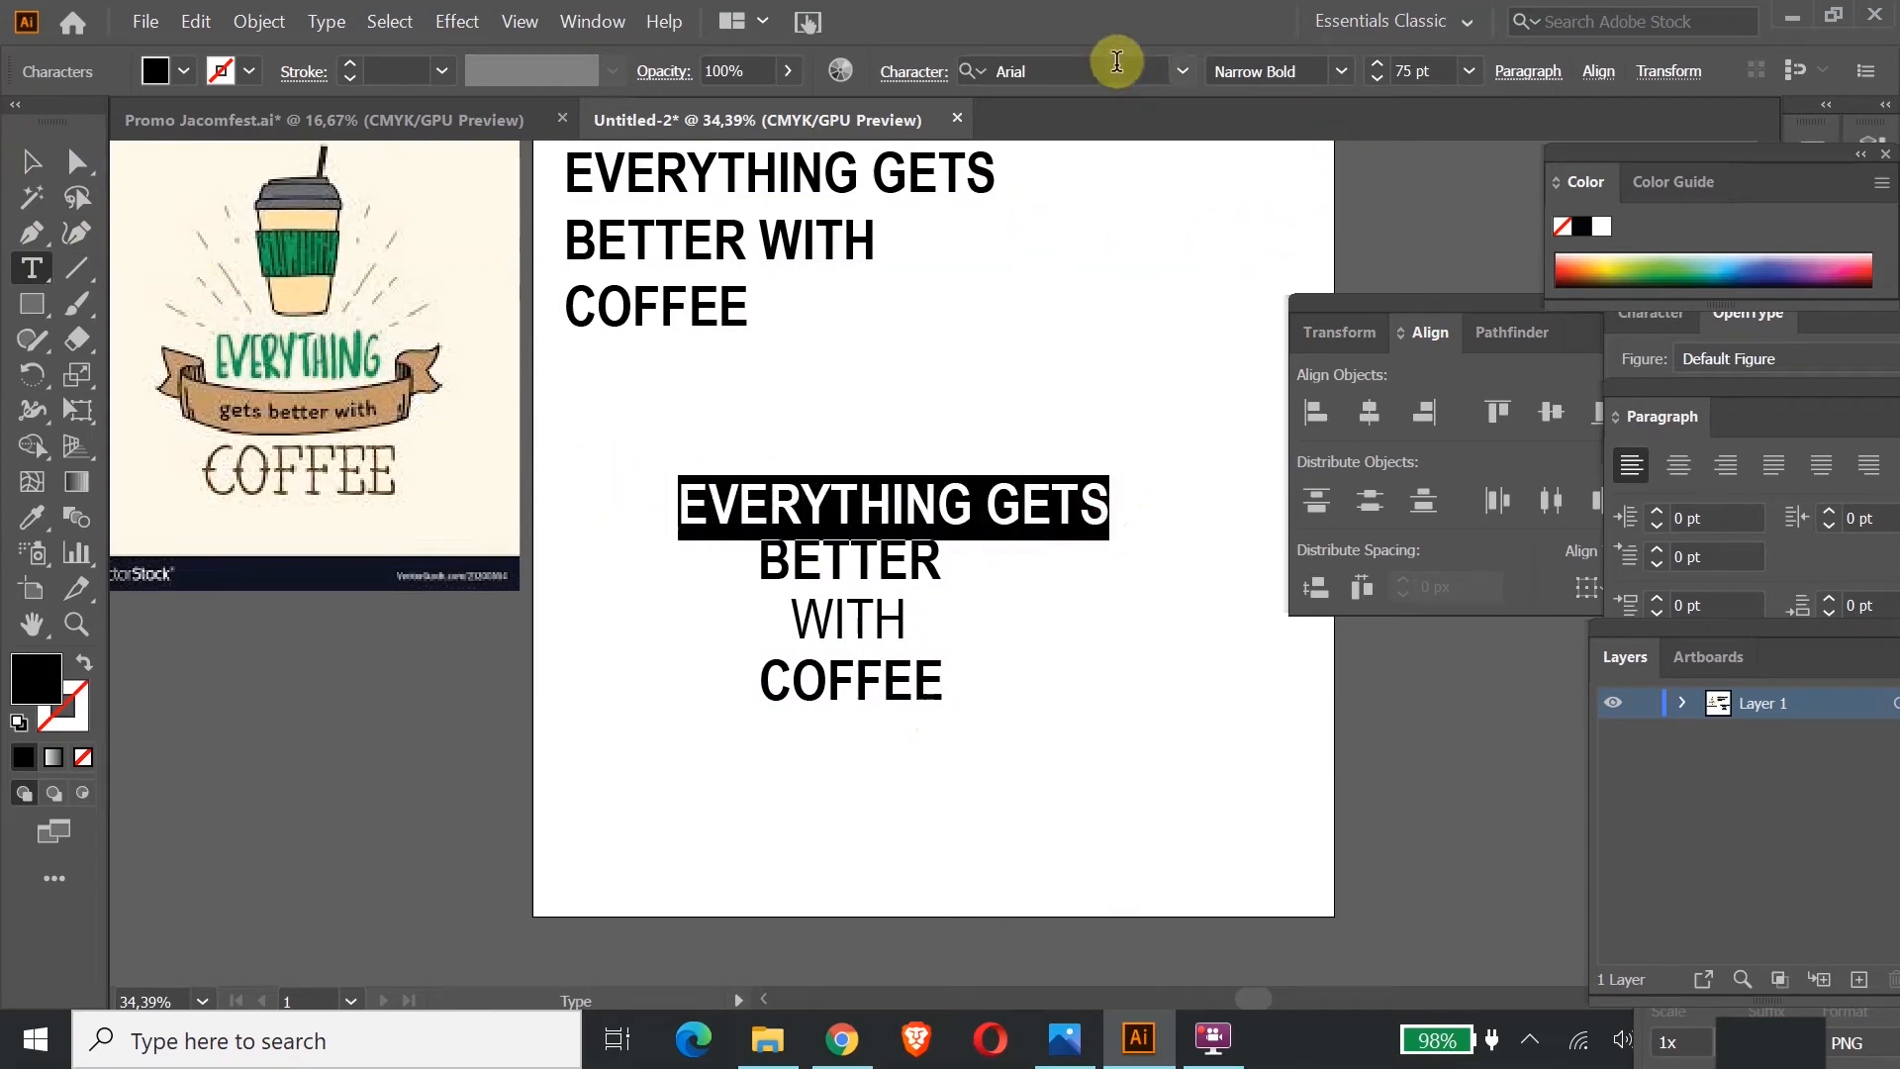
Step: Set the font style of the separate EVERYTHING GETS text to Arial Narrow
click(1183, 71)
click(1184, 74)
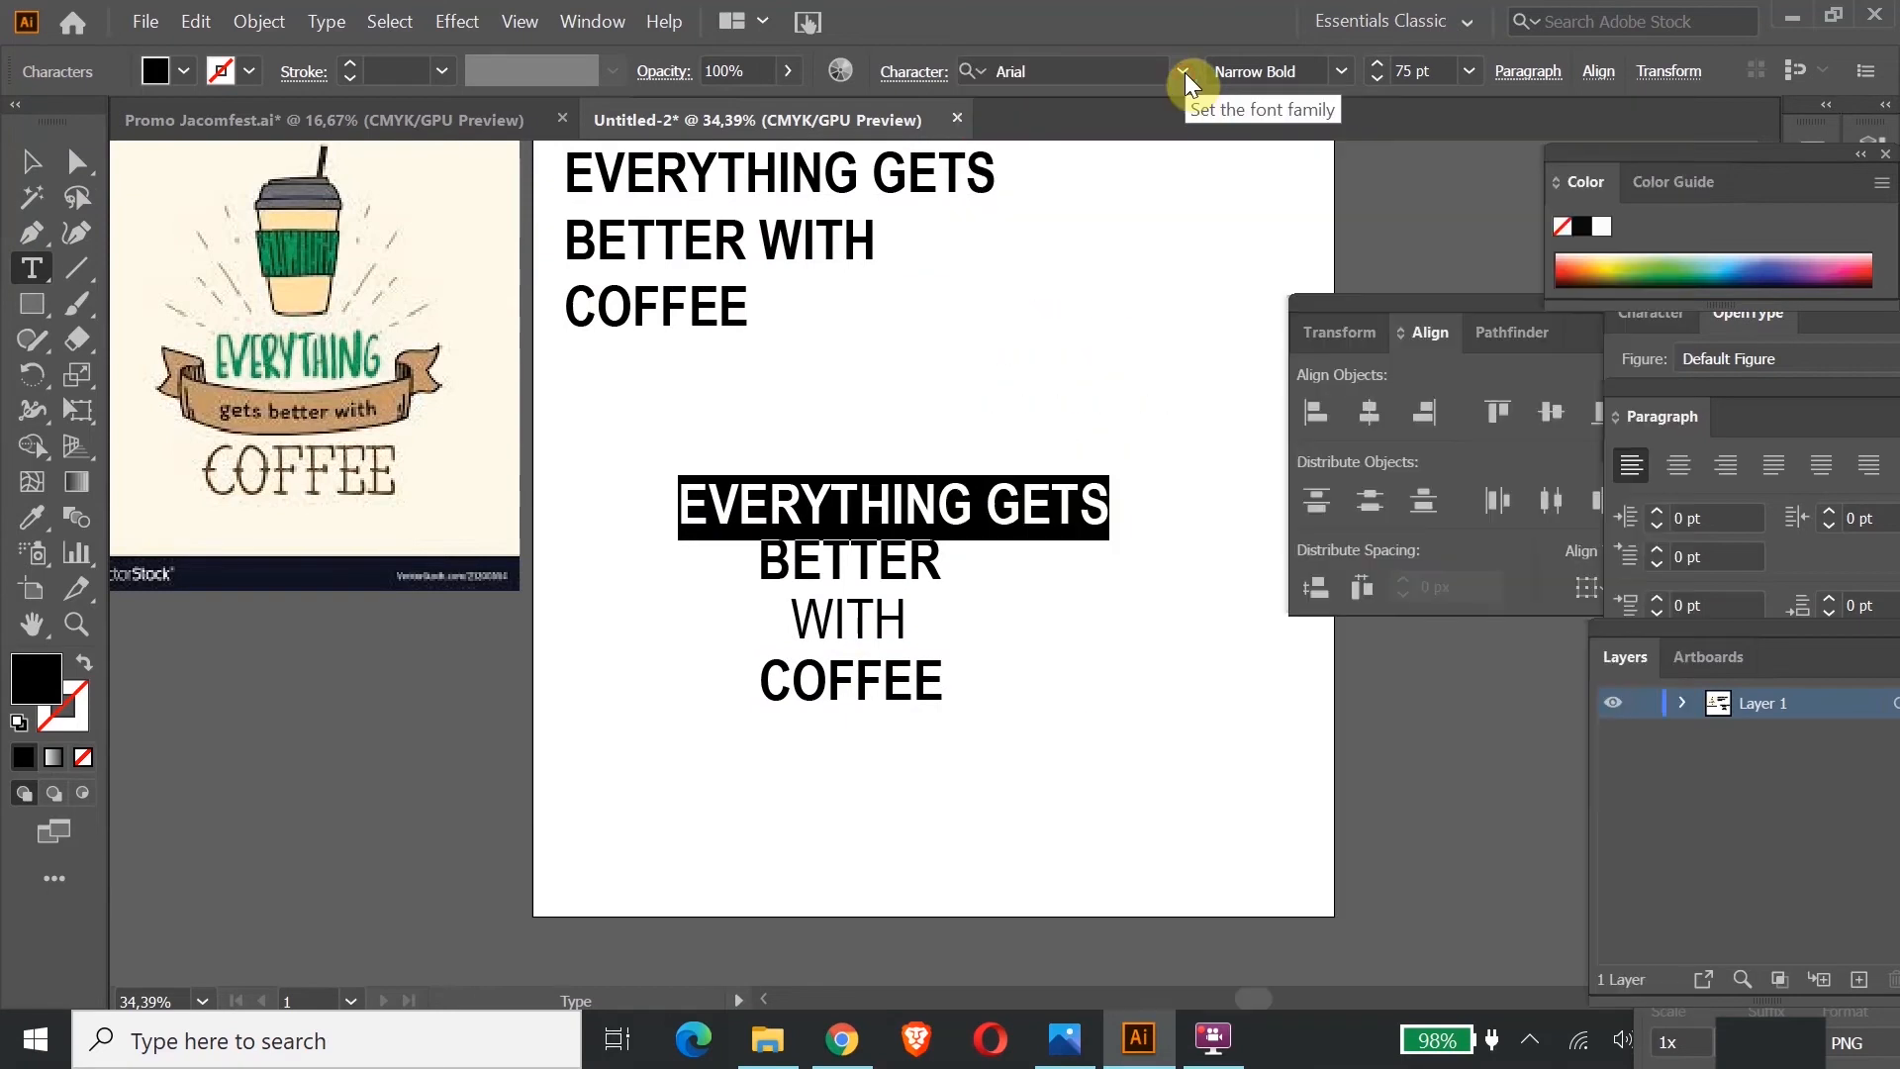
click(1185, 73)
click(1185, 73)
click(1340, 71)
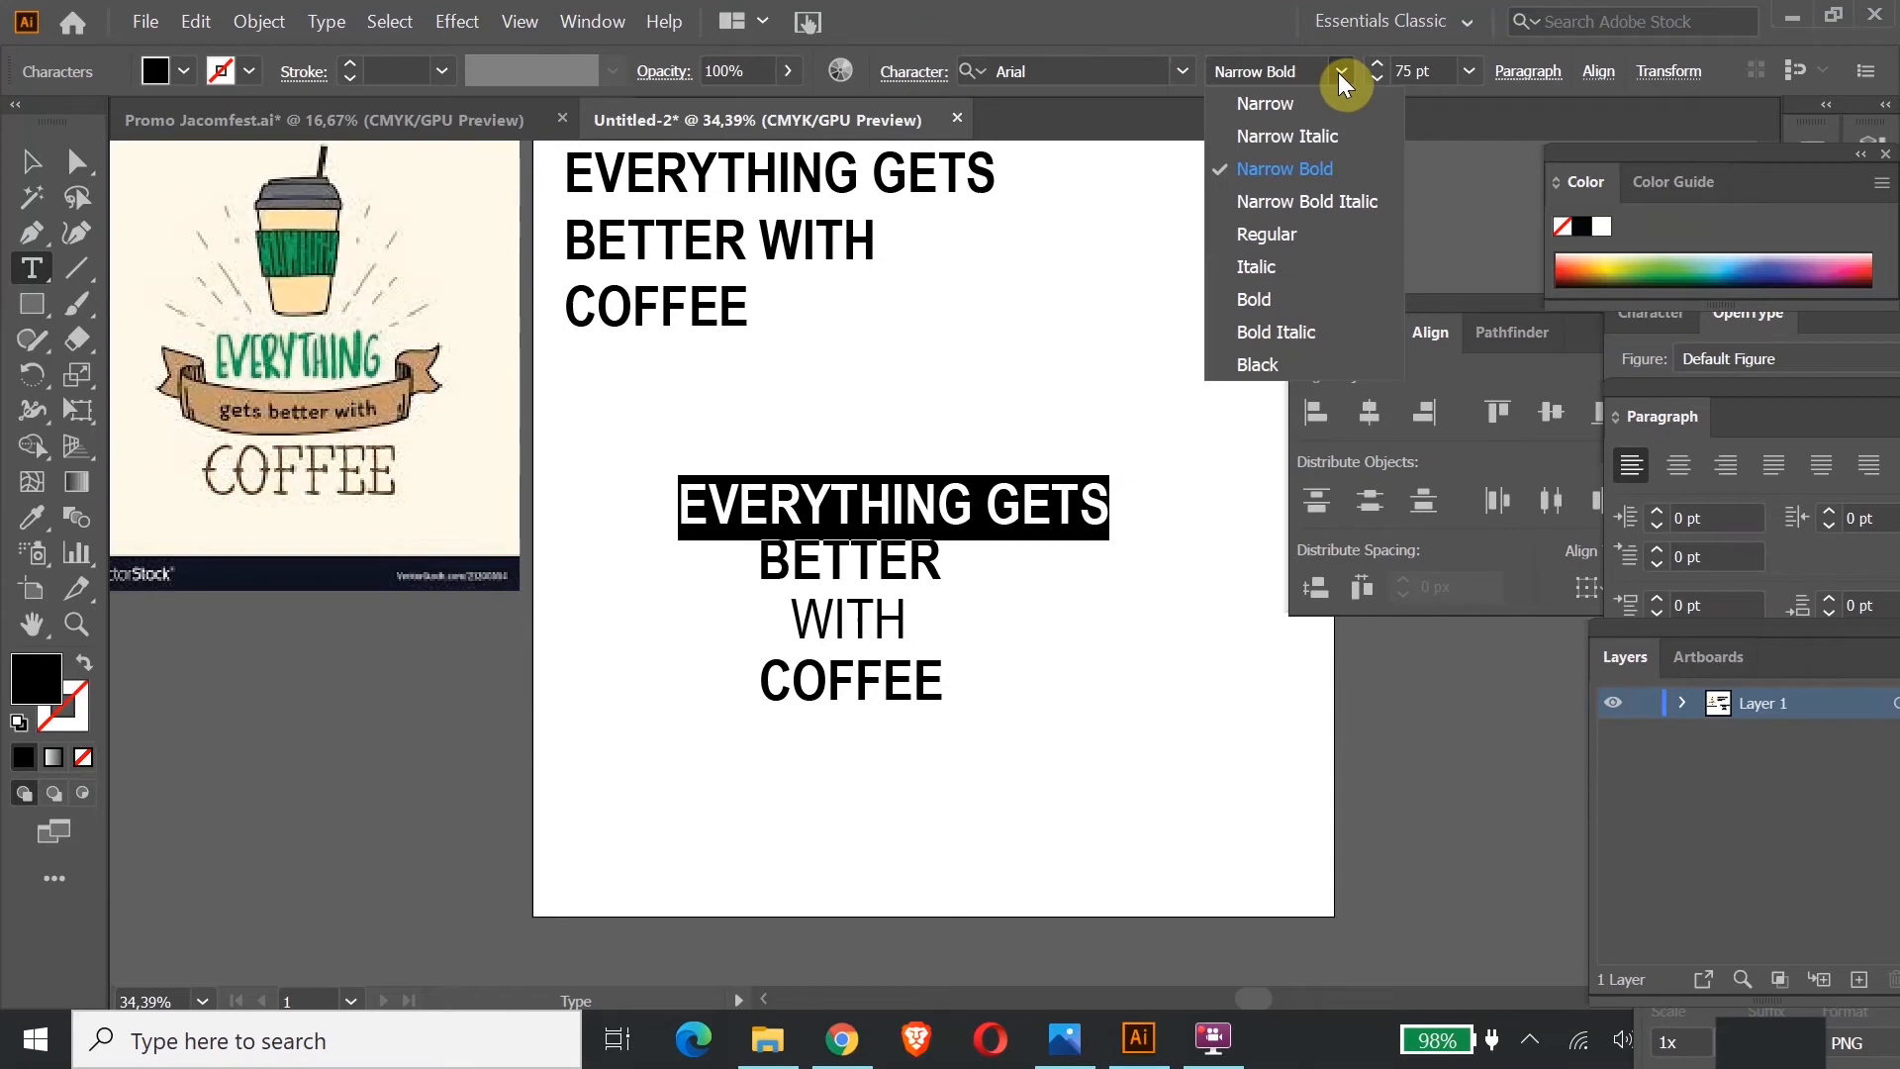
click(1328, 104)
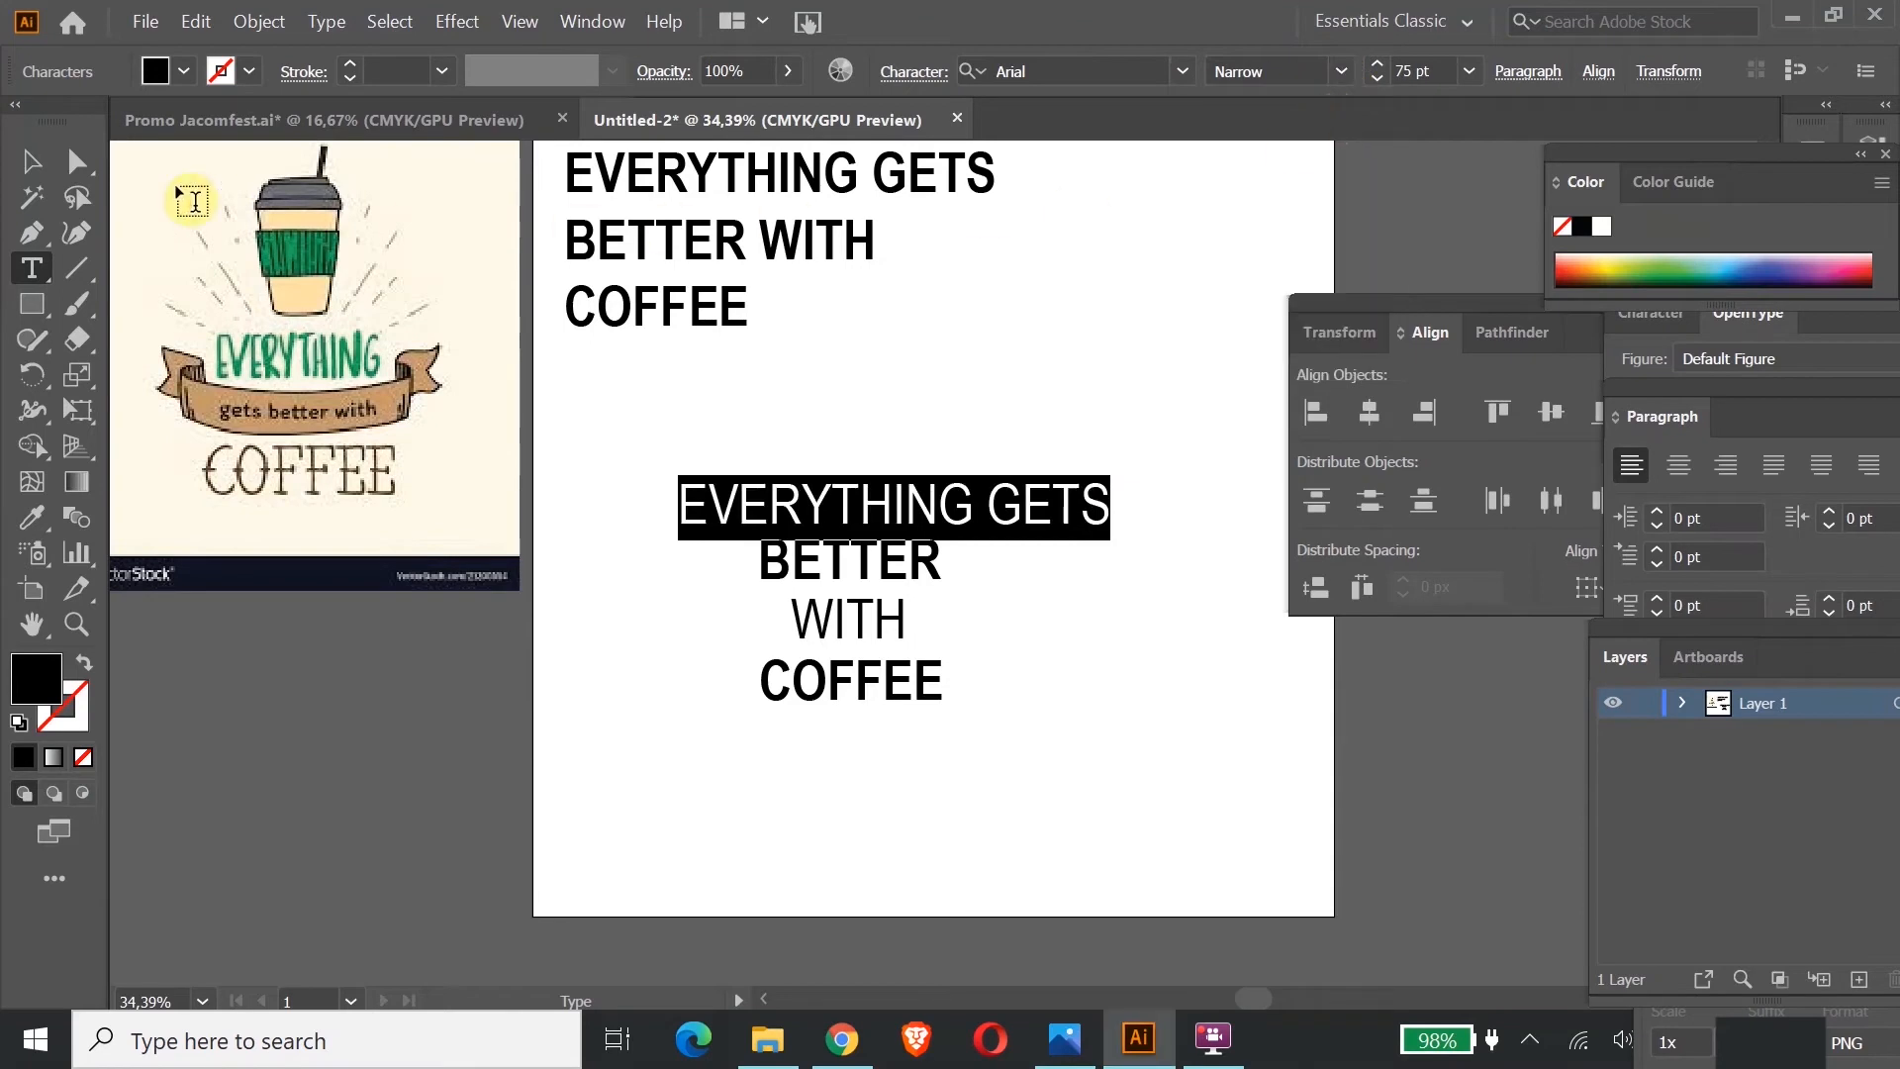
click(24, 164)
click(1239, 722)
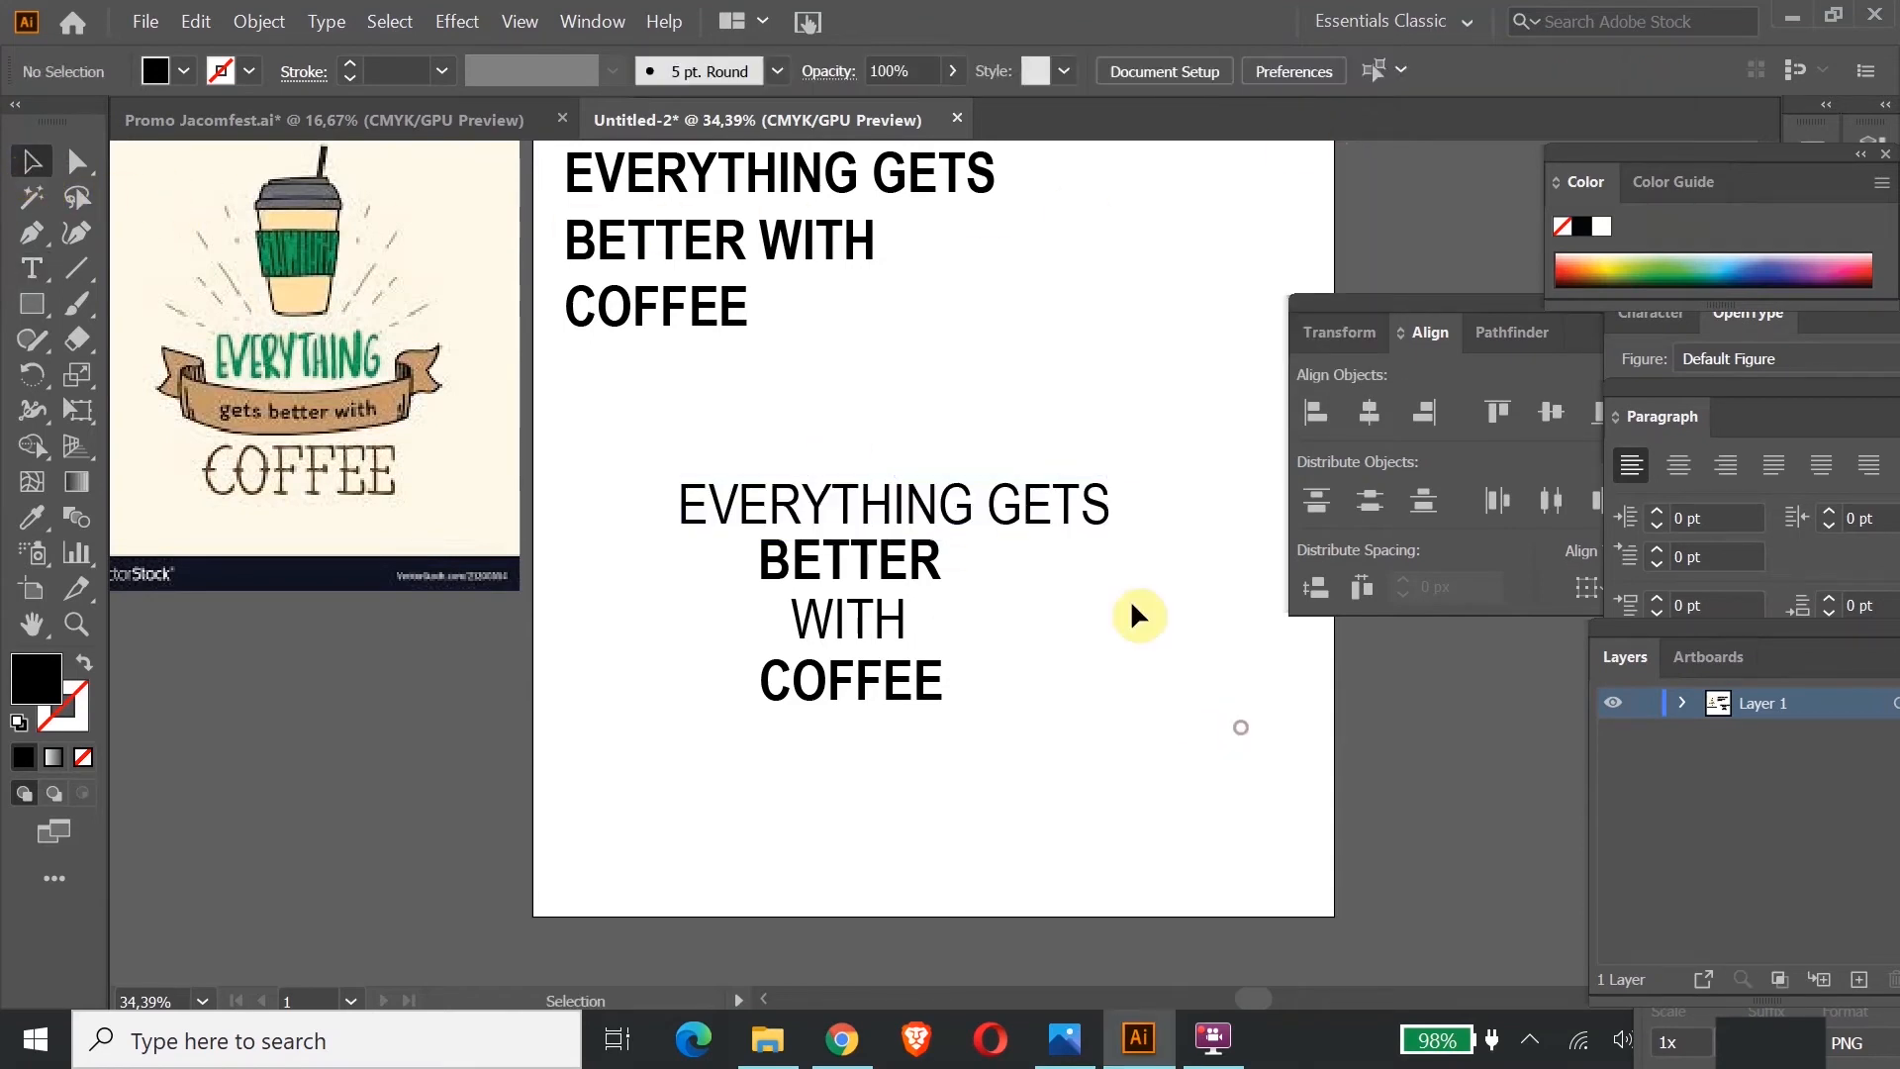
Step: Move the original full quote off the artboard and enlarge BETTER to about the width of EVERYTHING GETS
drag(716, 328, 202, 821)
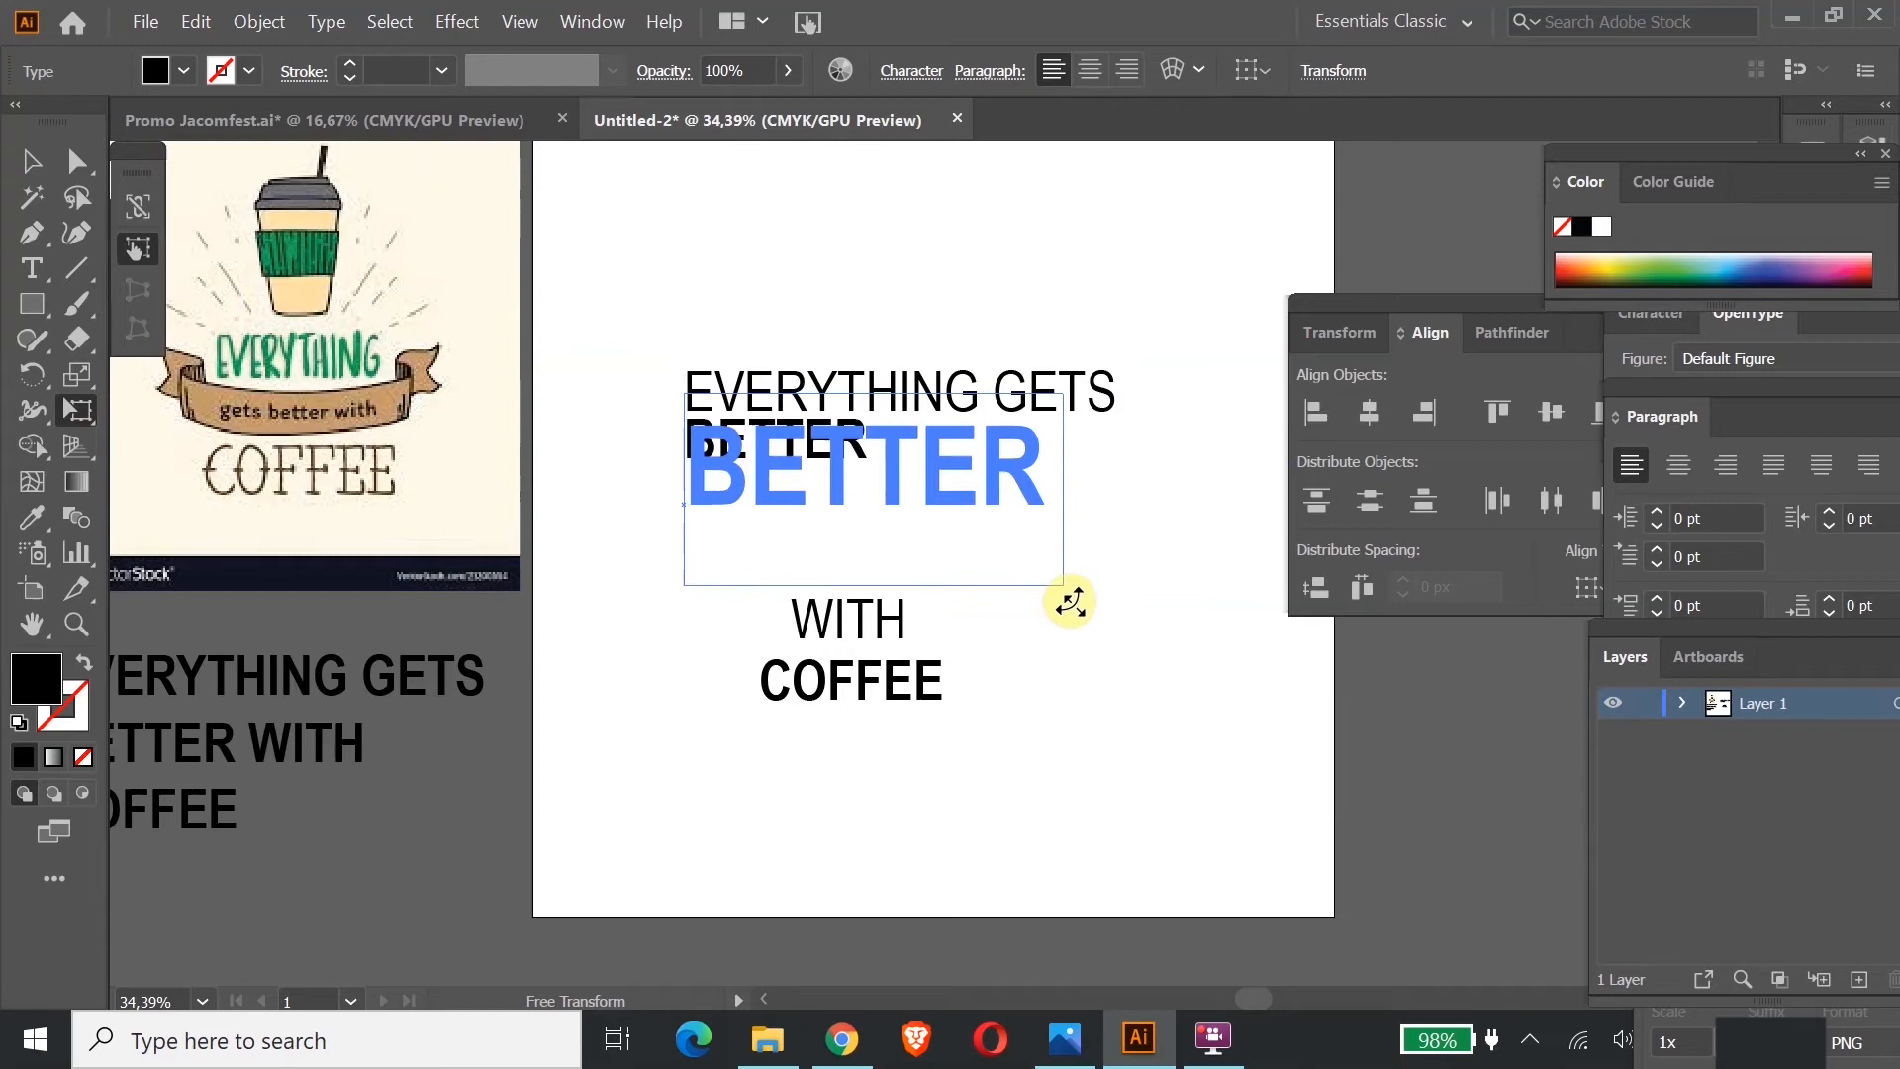
drag(1068, 603, 1140, 634)
click(32, 160)
click(1148, 747)
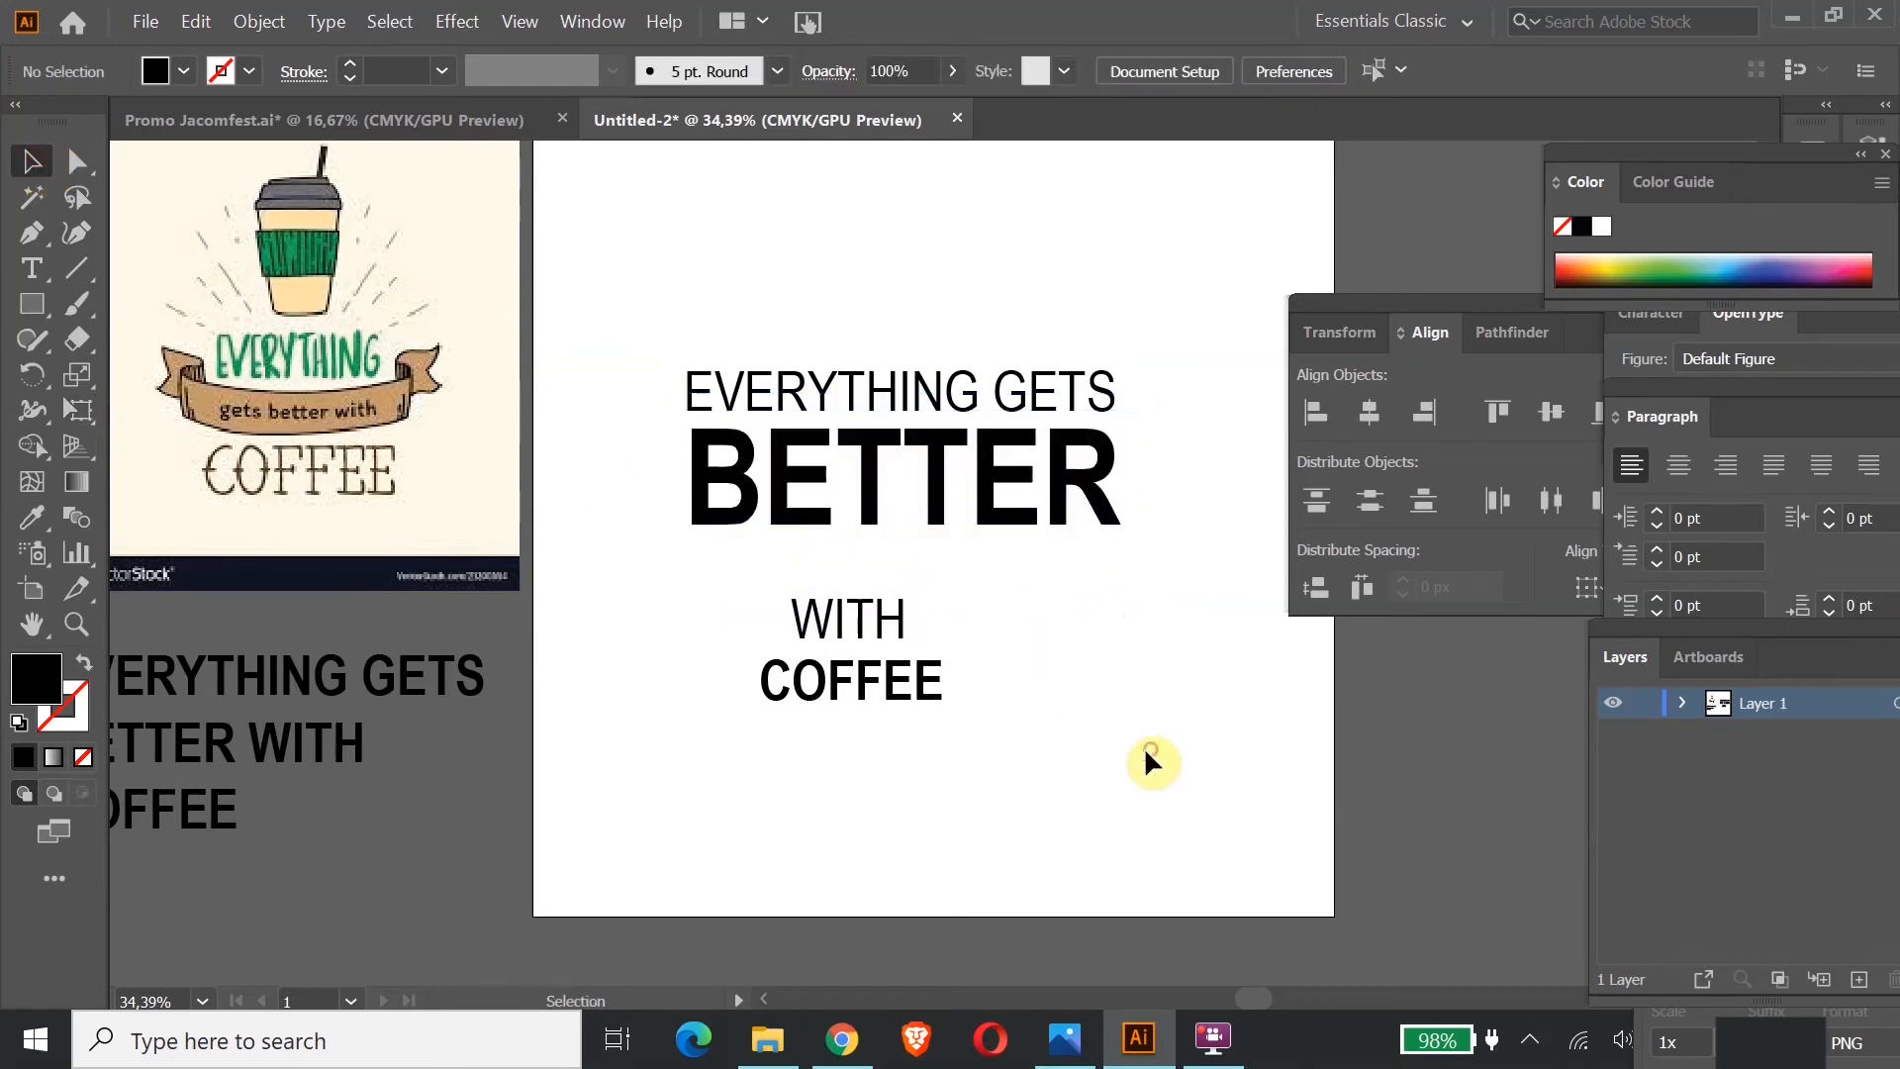
Step: Tuck BETTER close beneath EVERYTHING GETS and move WITH up so it sits centred directly beneath BETTER
click(983, 519)
drag(1150, 552, 1154, 560)
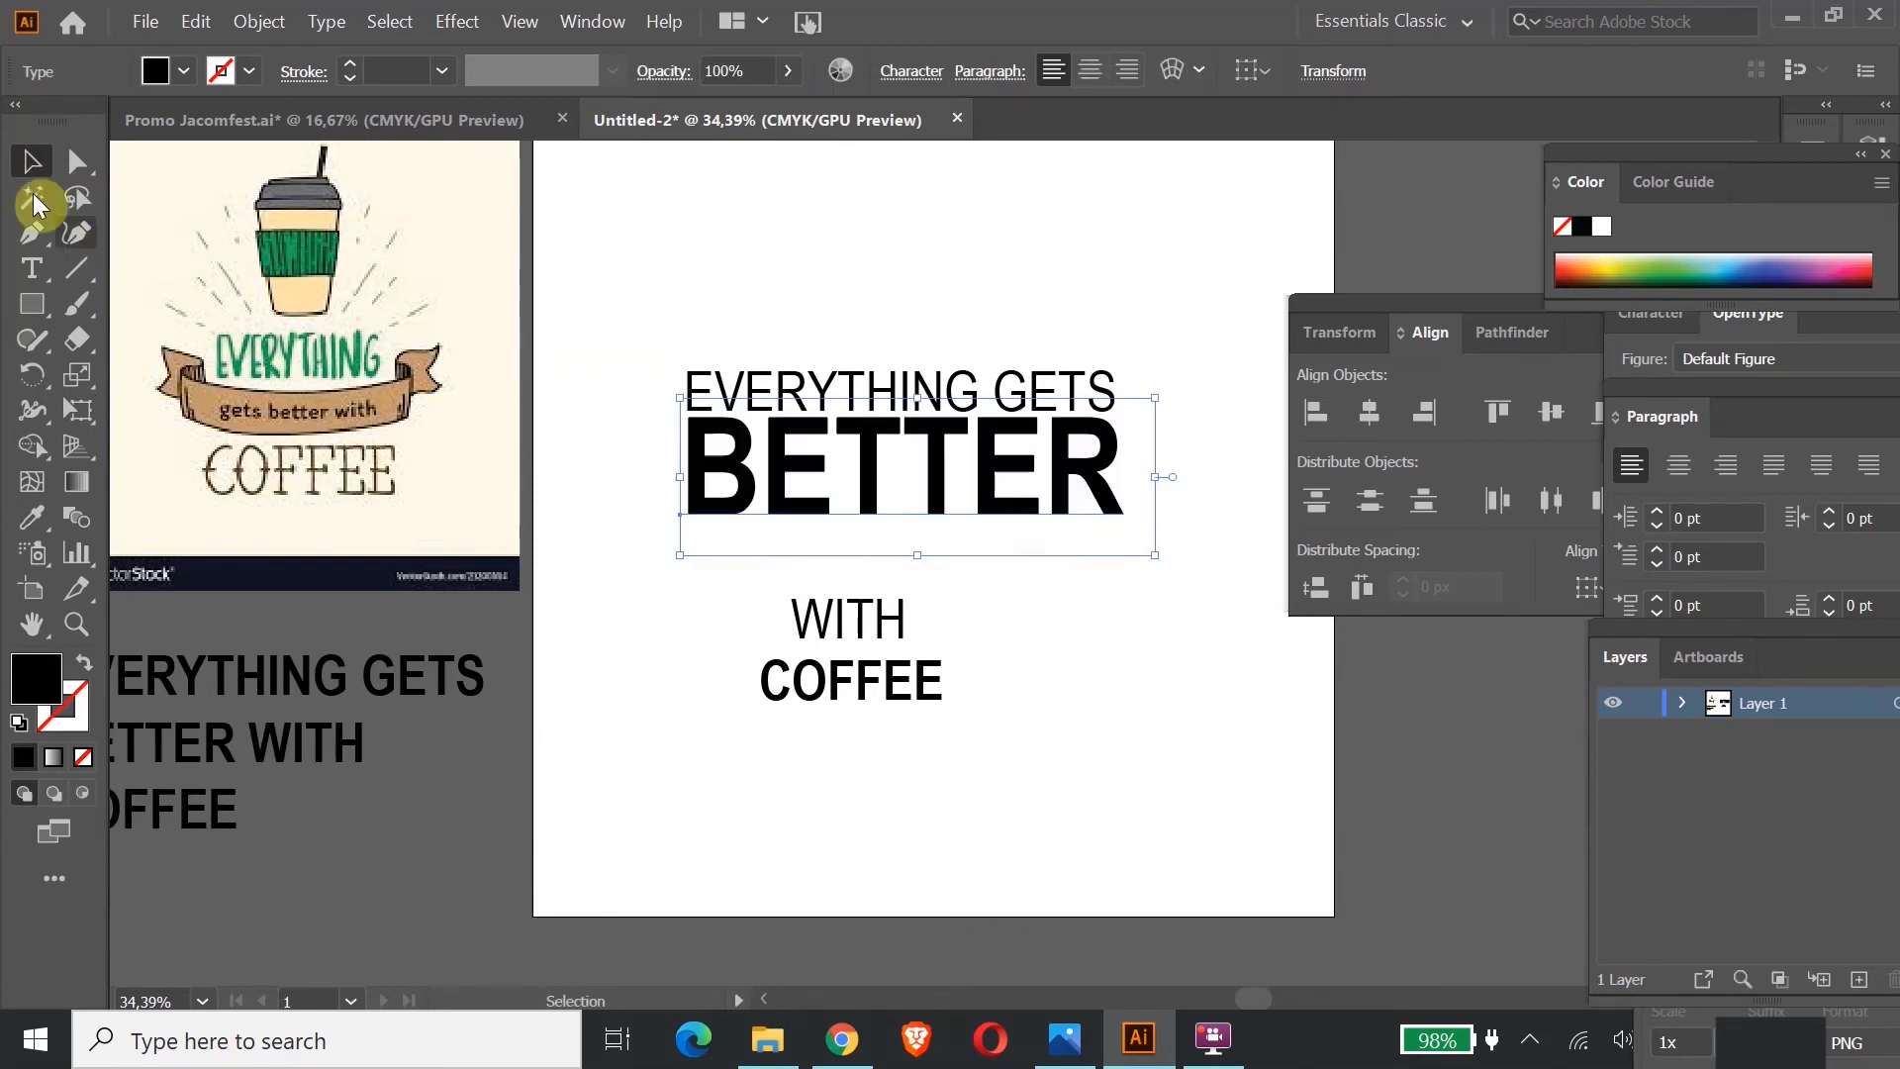
click(1083, 757)
drag(900, 631, 958, 556)
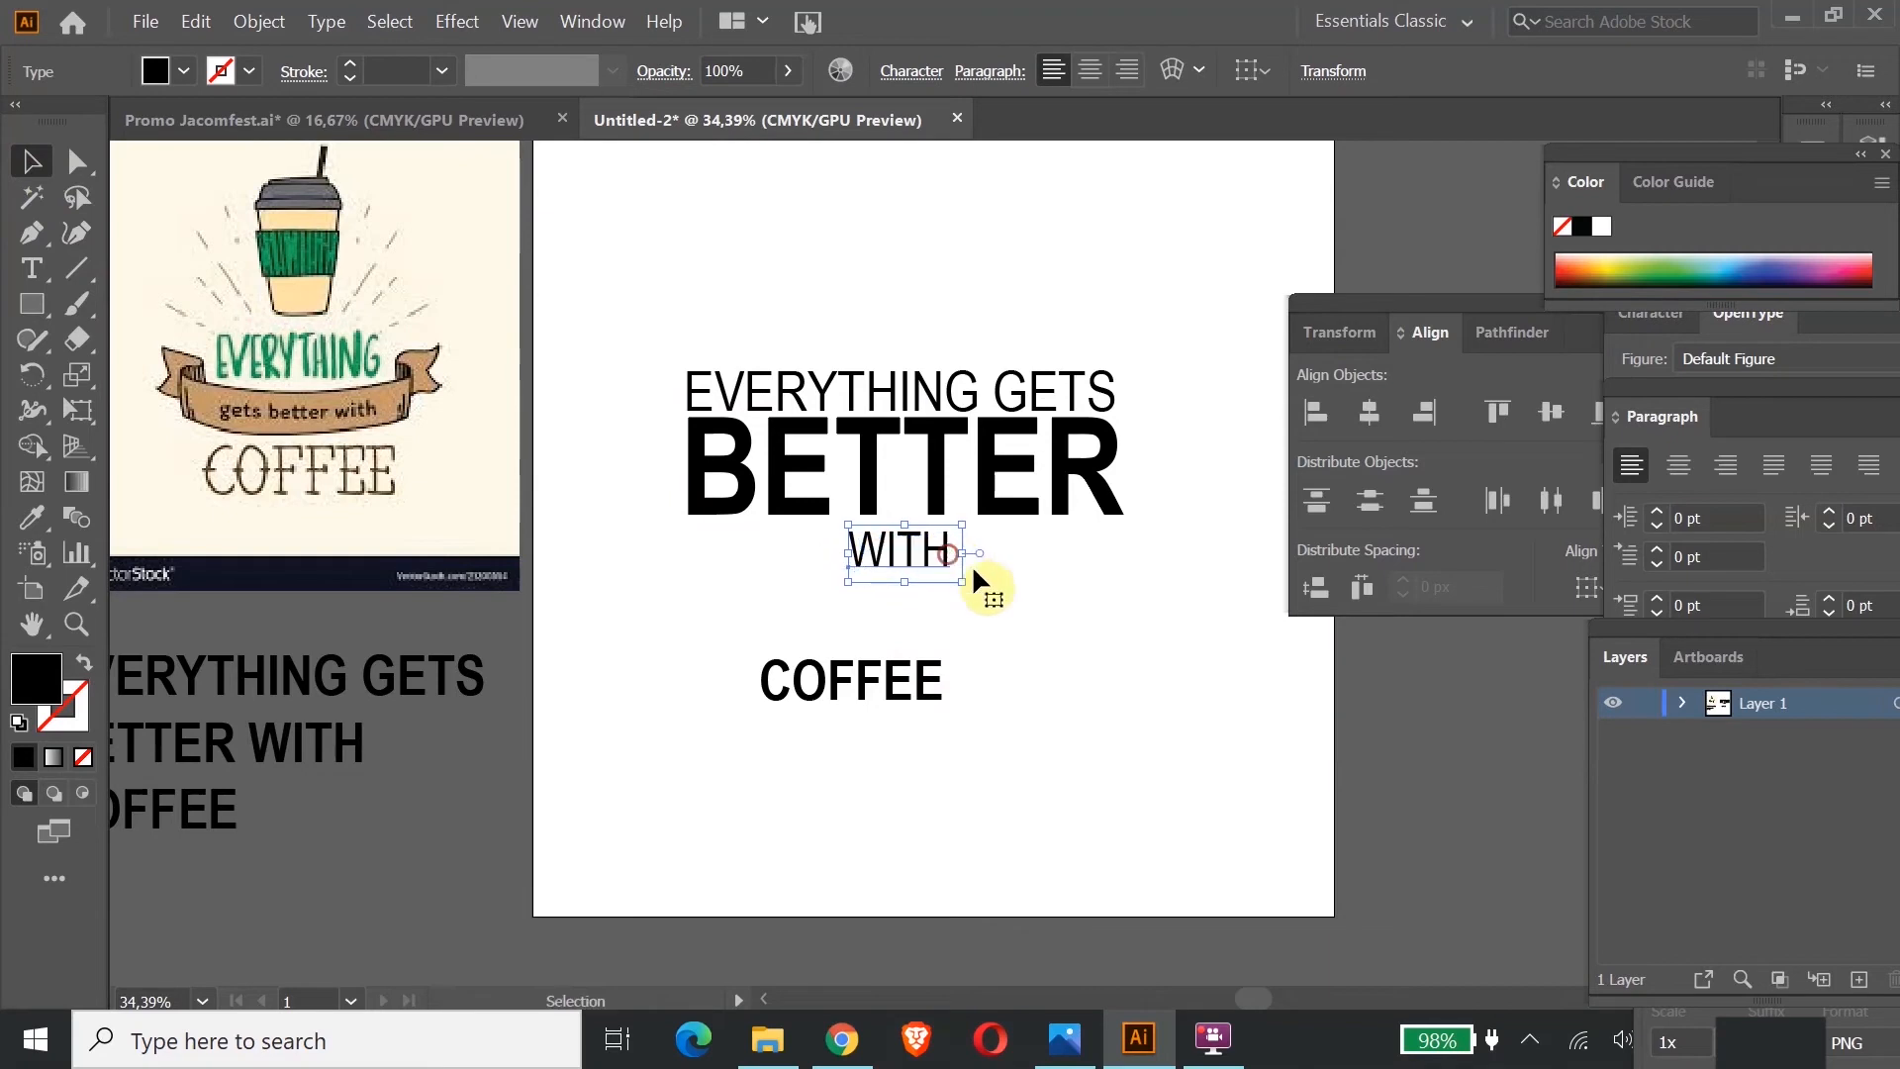
click(1084, 608)
Step: Enlarge COFFEE to nearly the width of BETTER, left-aligned with it beneath WITH, and shift the reference poster farther from the artboard
drag(924, 697, 1094, 793)
click(85, 423)
click(35, 173)
click(822, 245)
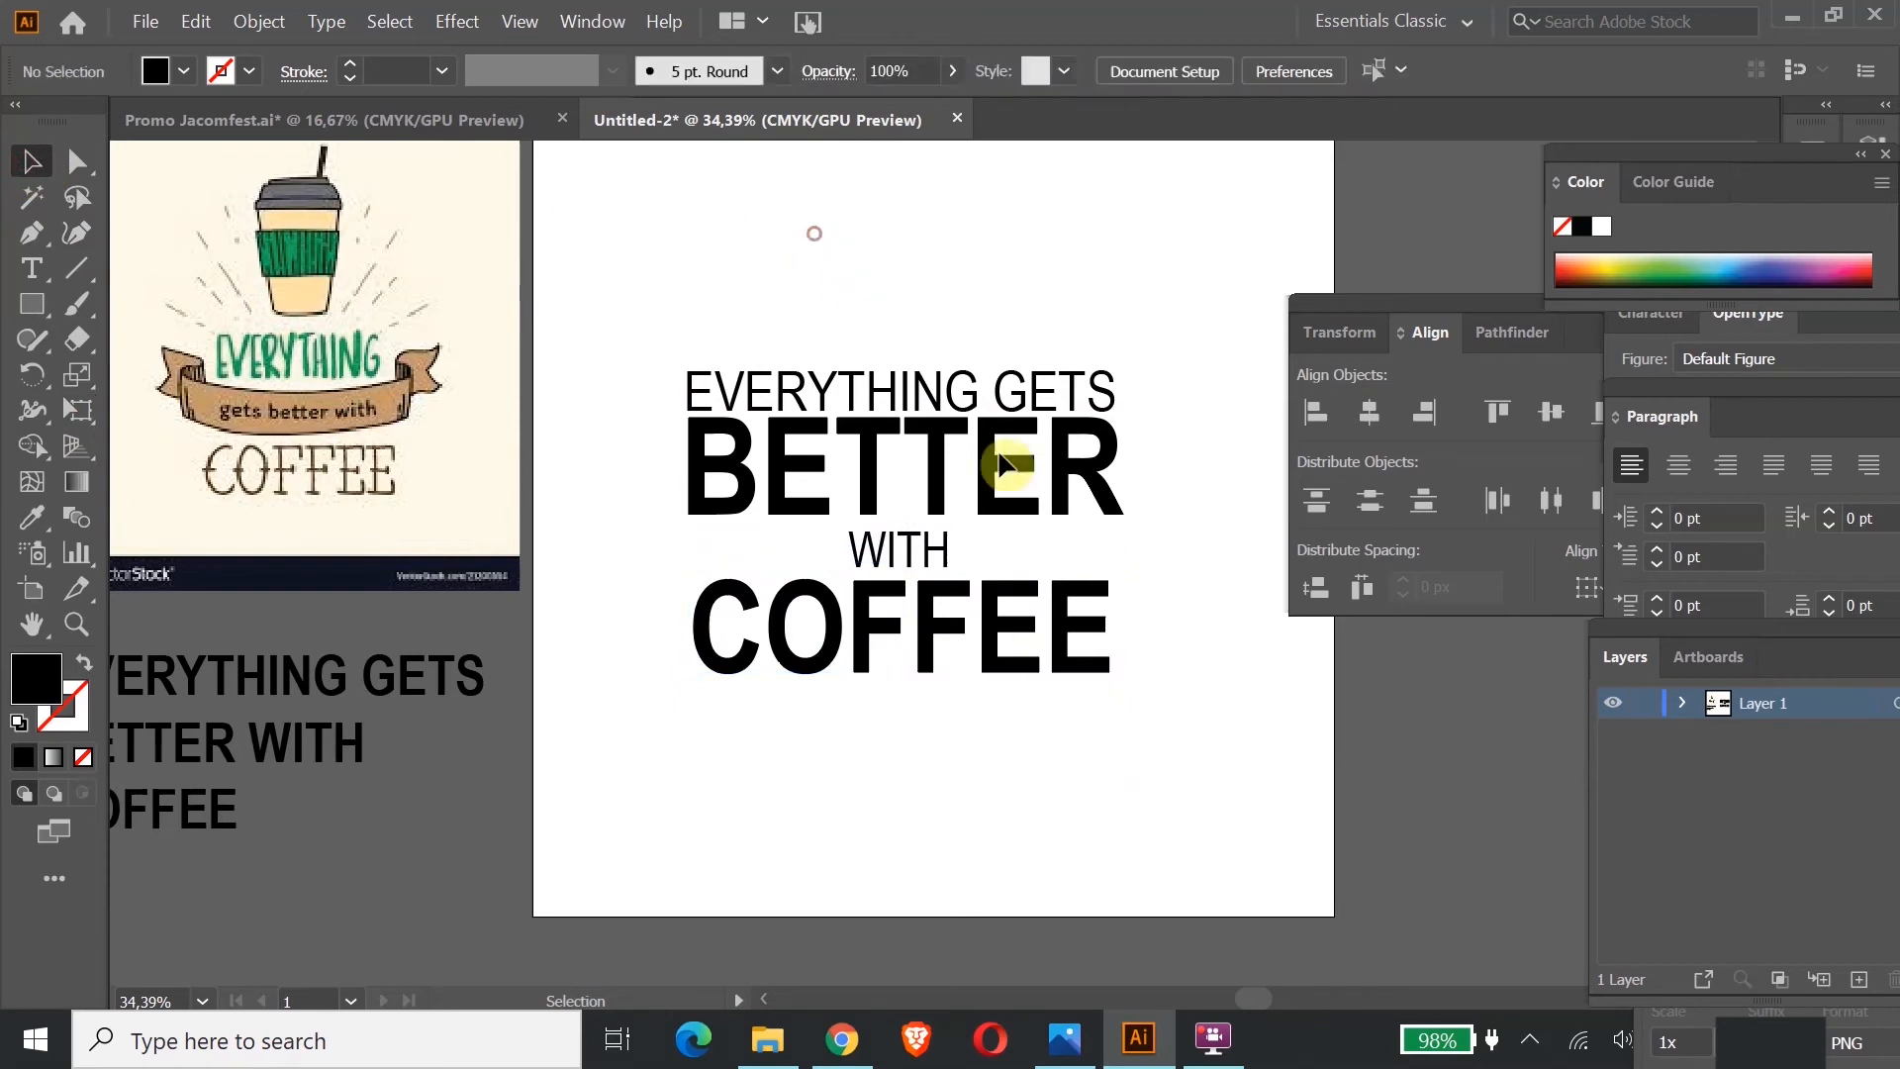
drag(988, 642, 984, 635)
click(1012, 229)
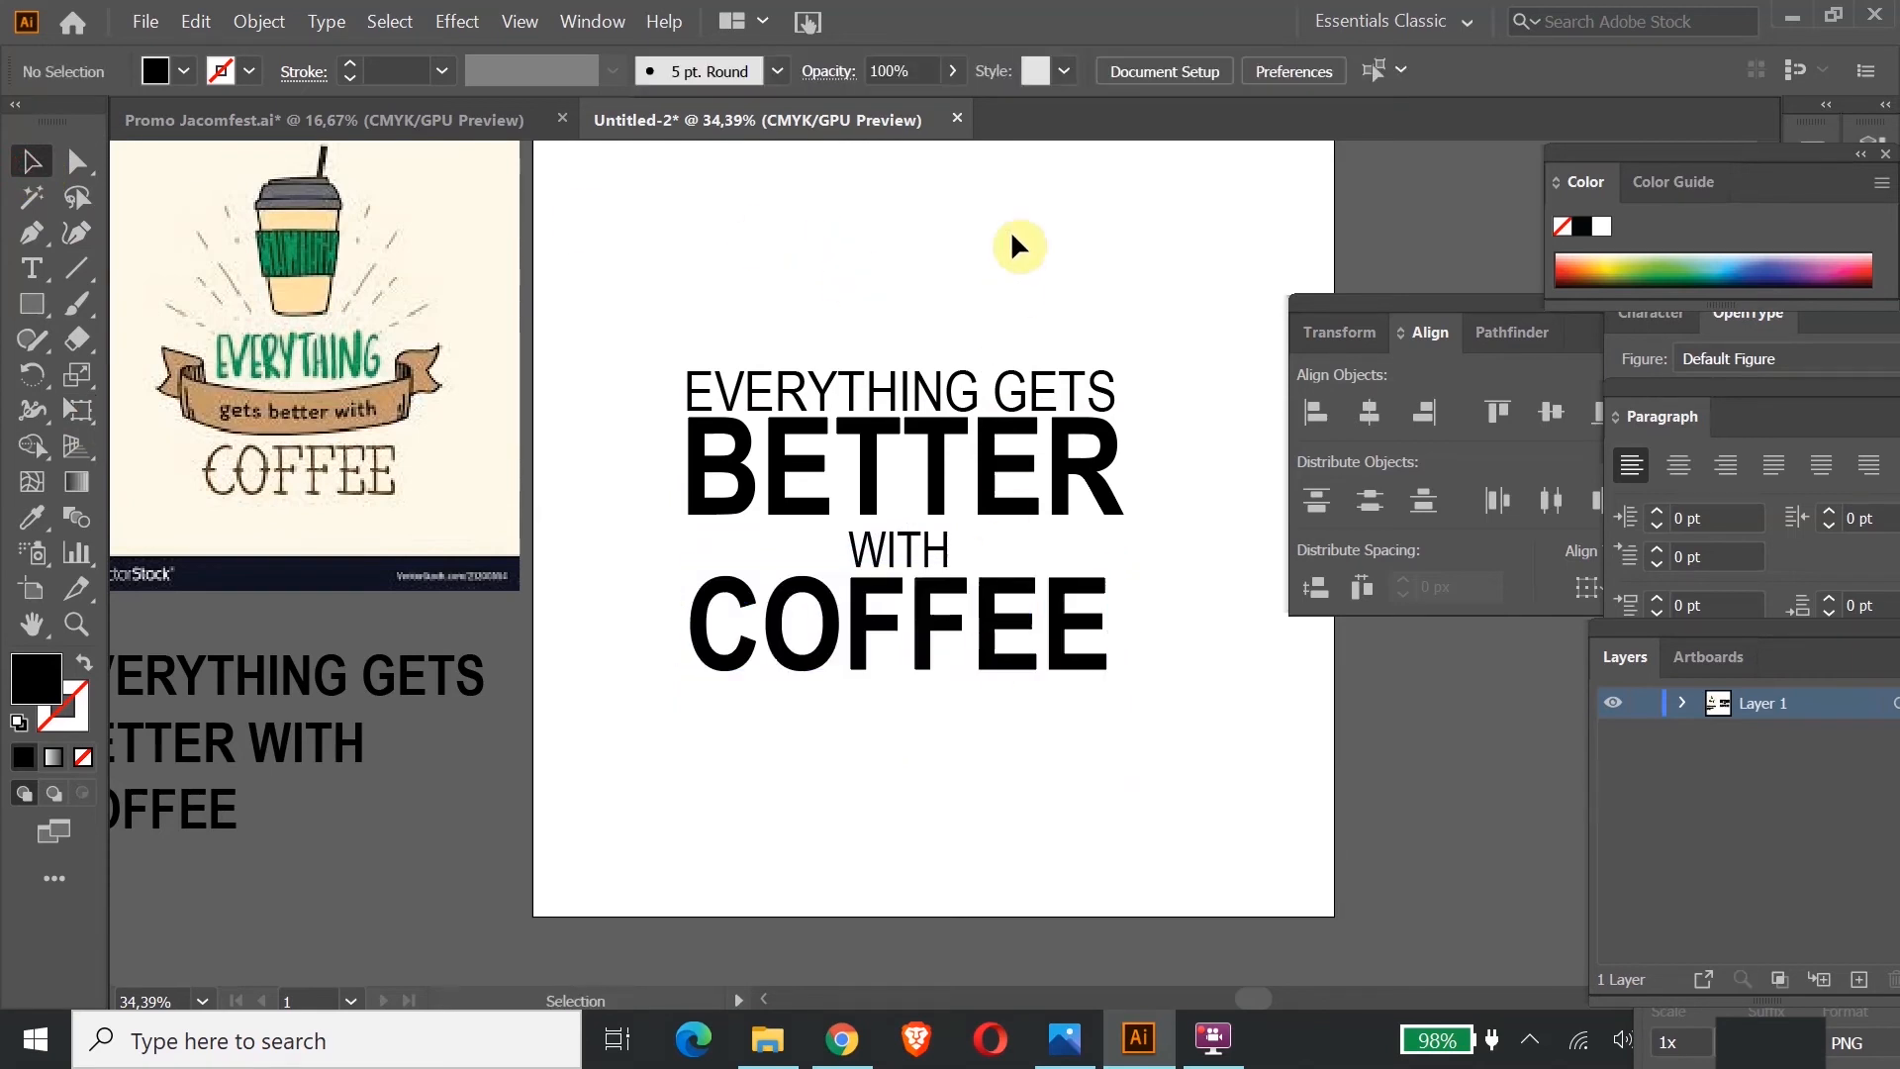
click(1047, 631)
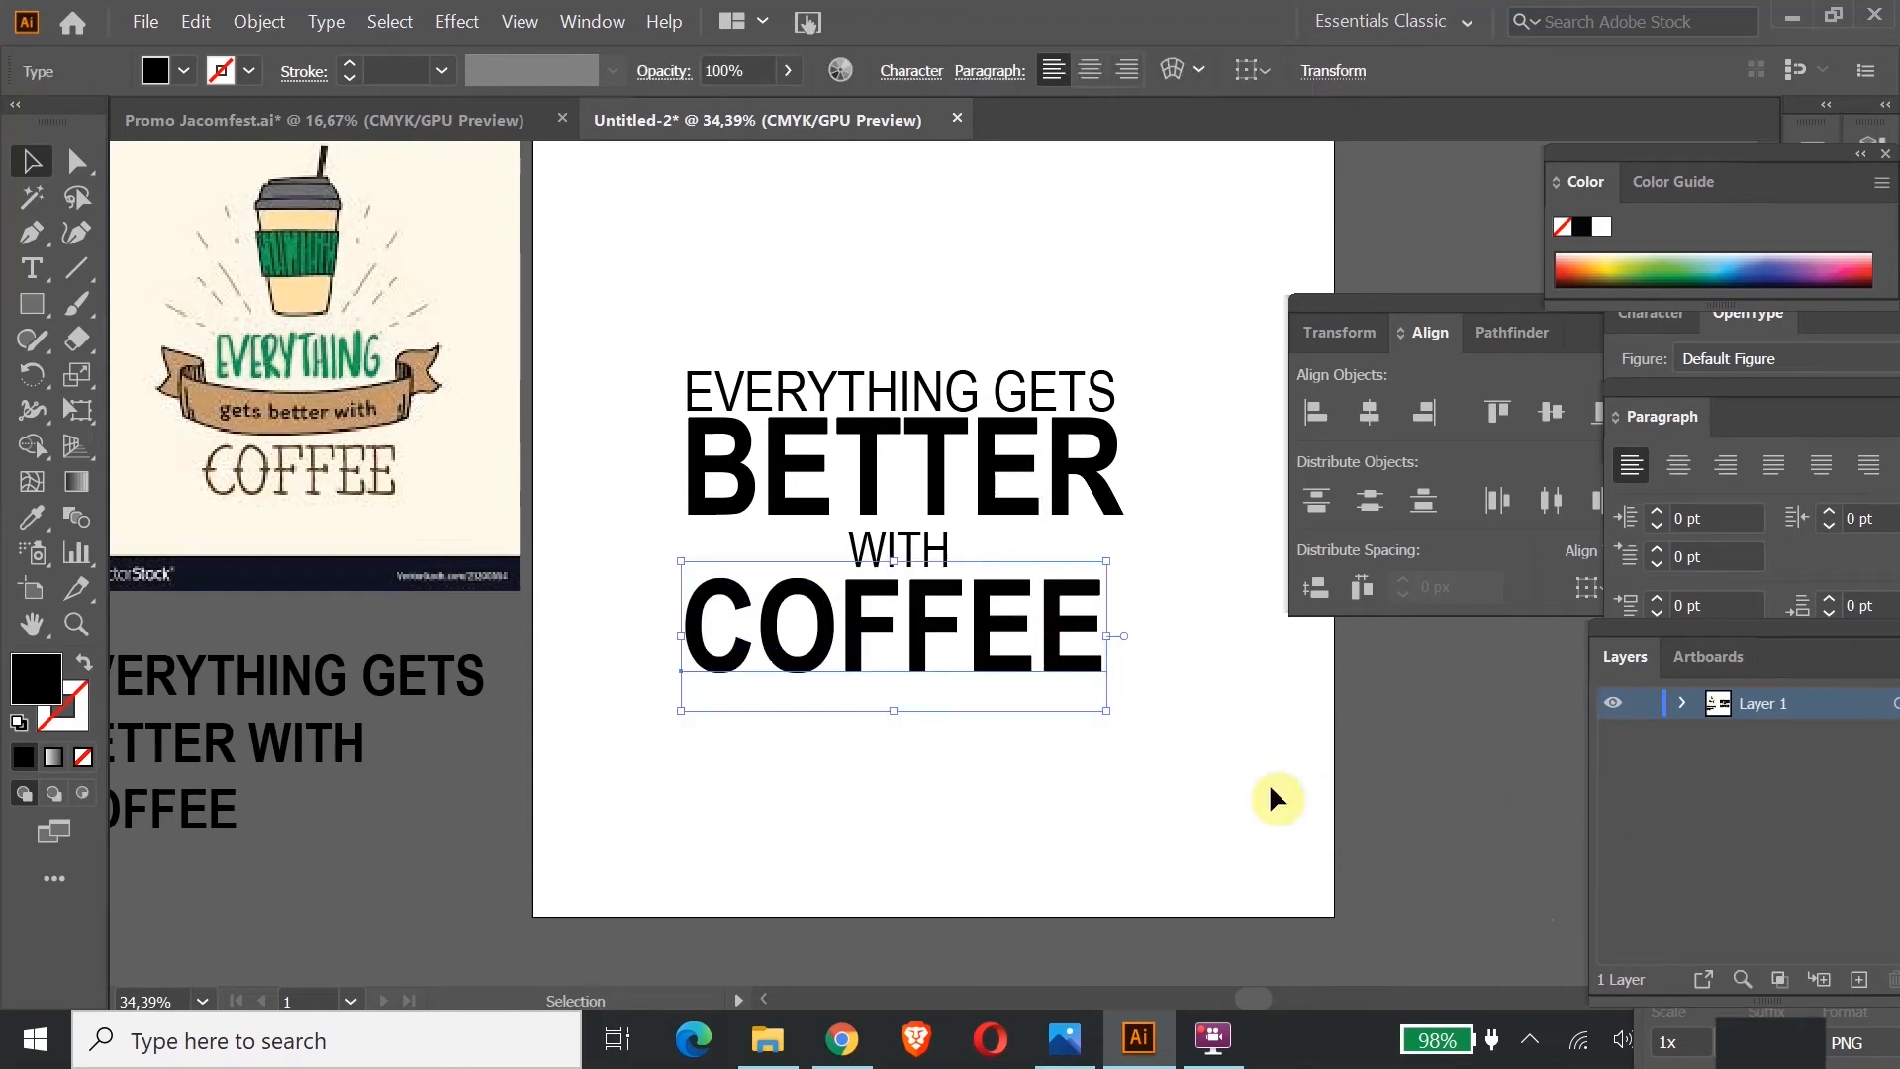
drag(380, 267, 291, 285)
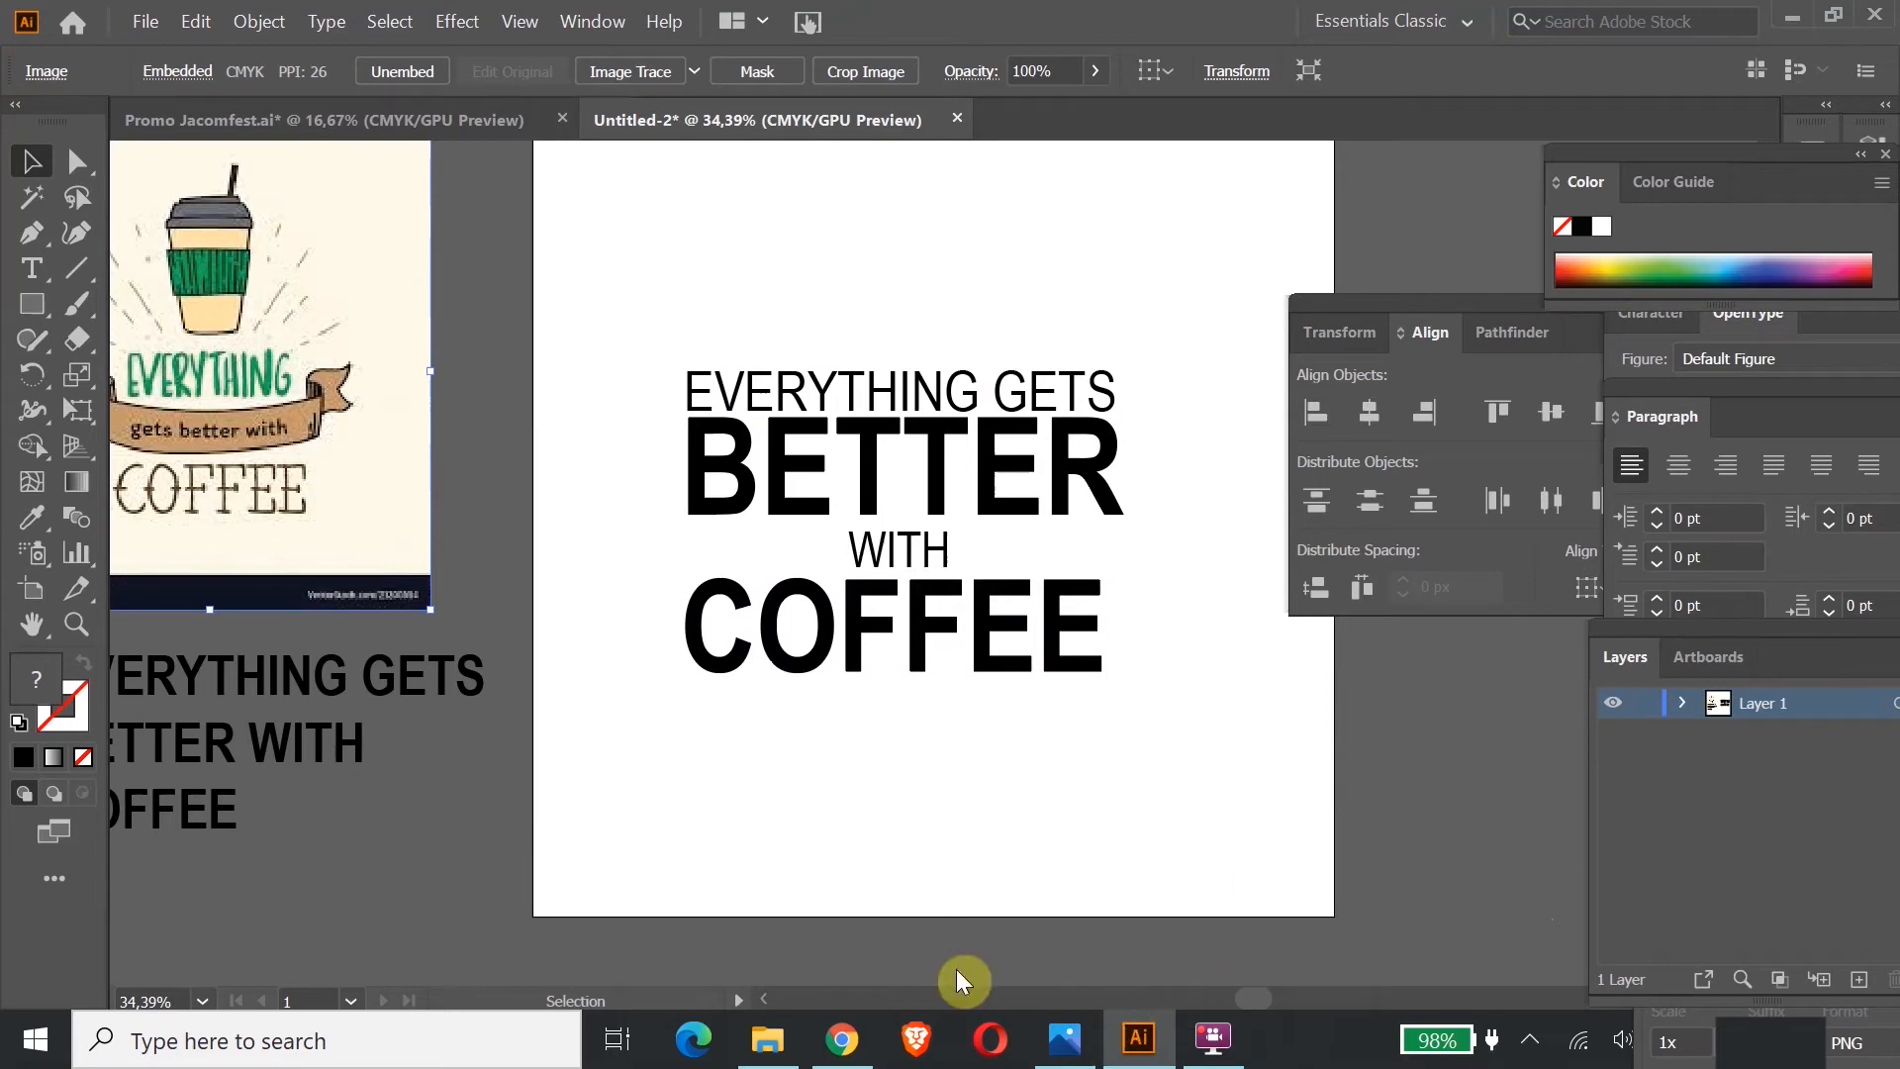
Step: Switch to Photoshop and create a new 1080 × 1080 pixel document
click(264, 1039)
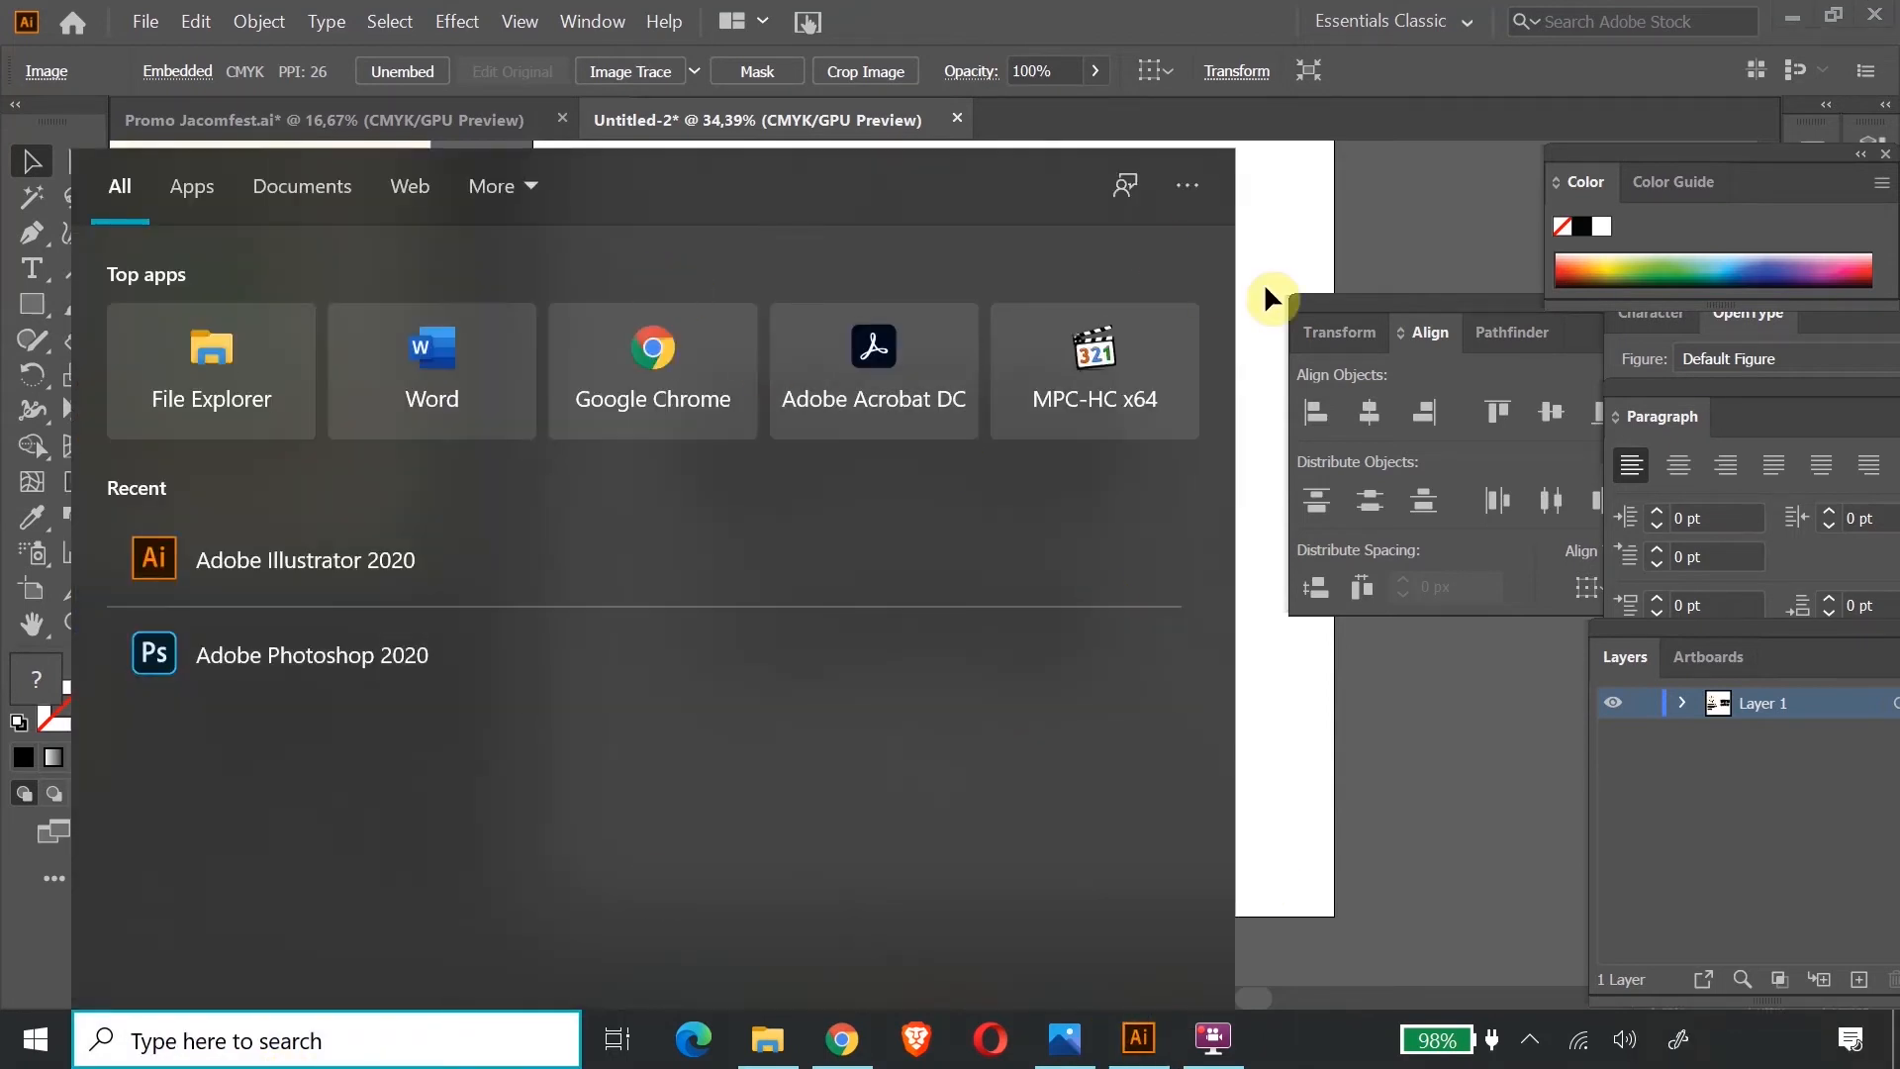
click(379, 656)
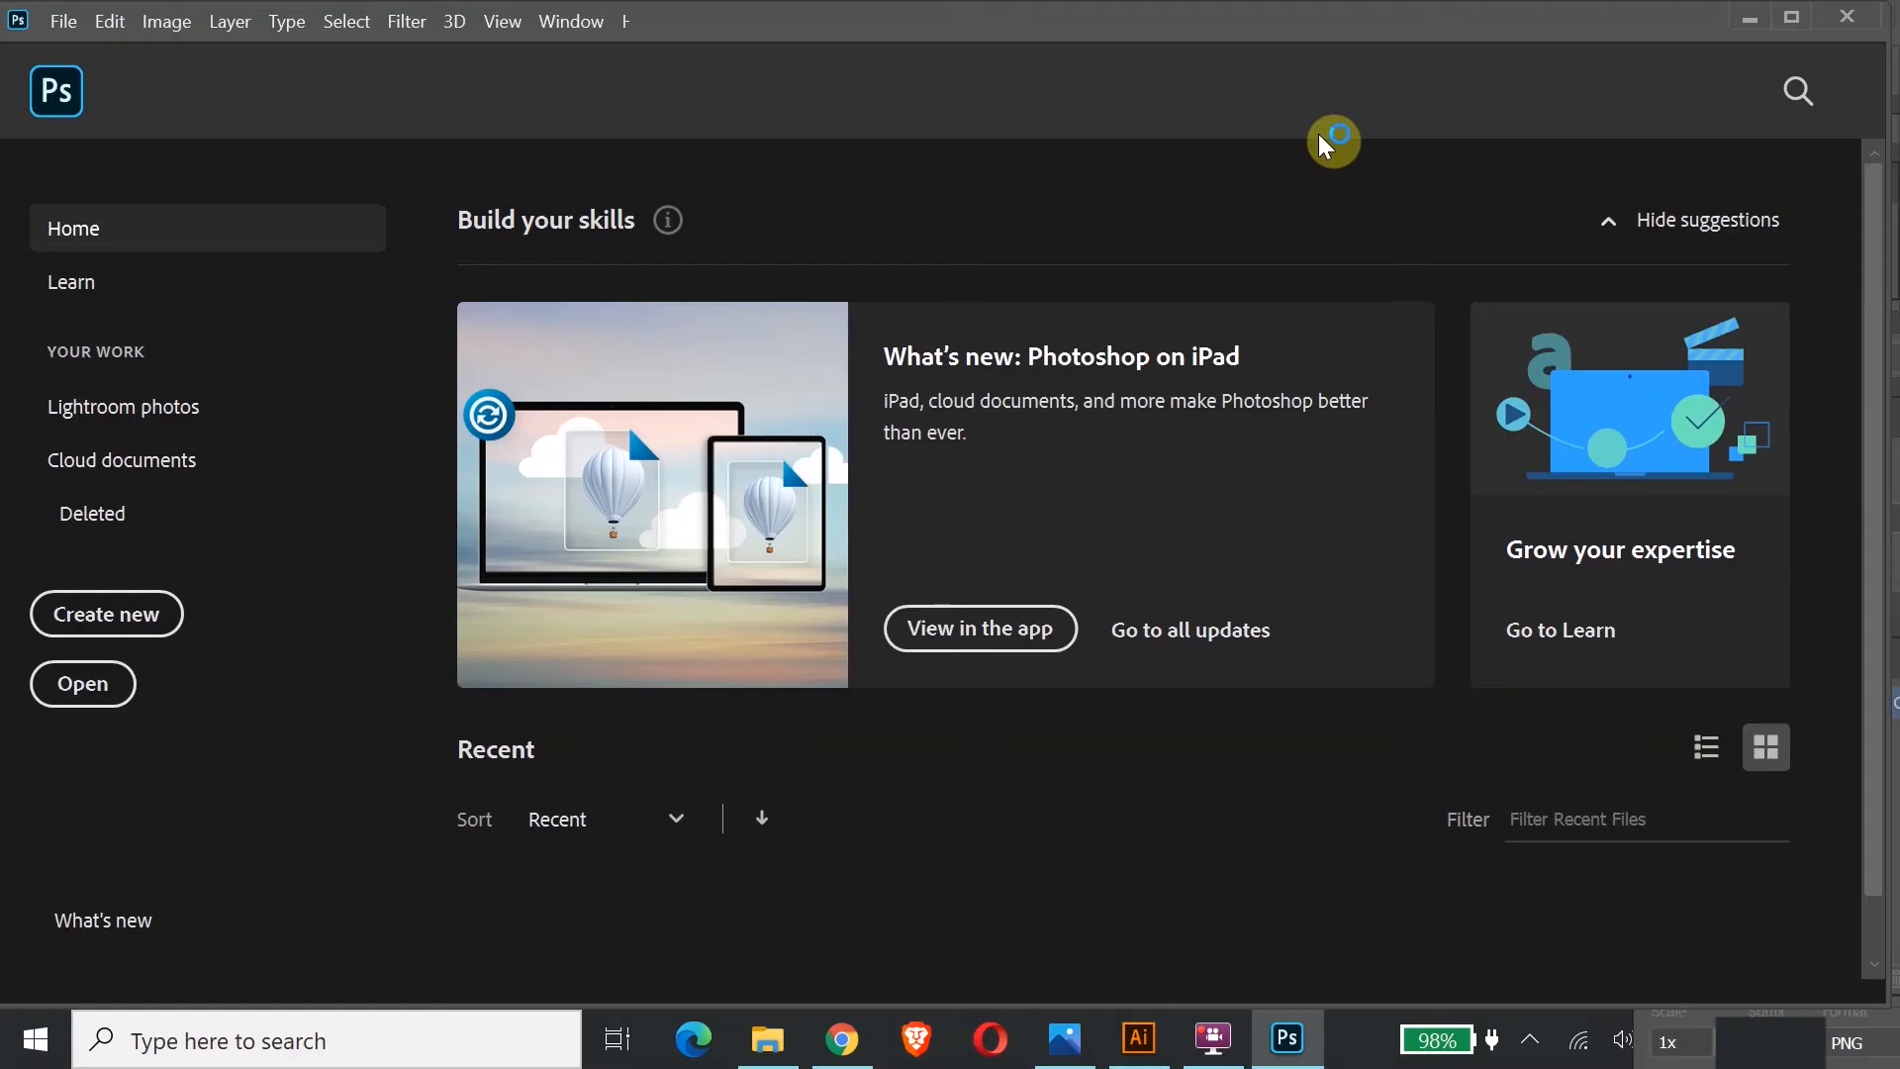
click(65, 22)
click(67, 22)
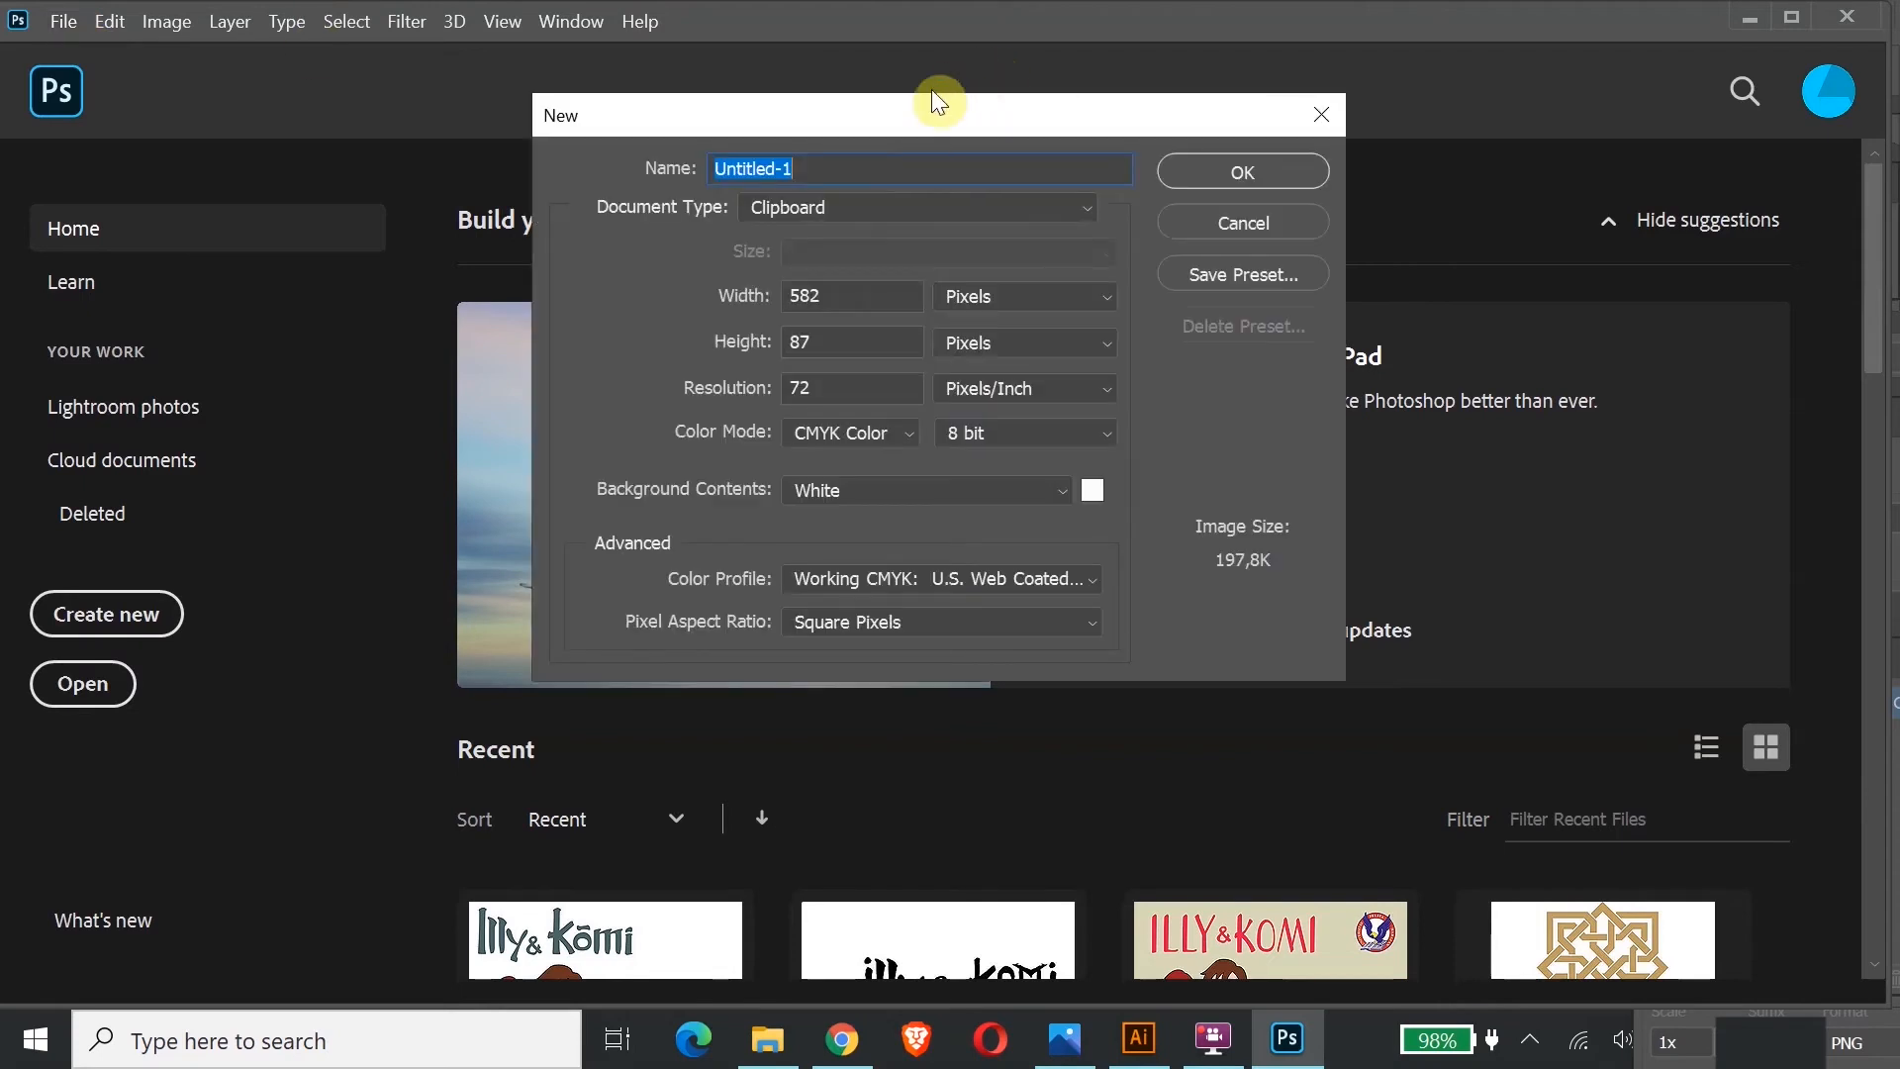
drag(873, 305, 631, 287)
text(1080)
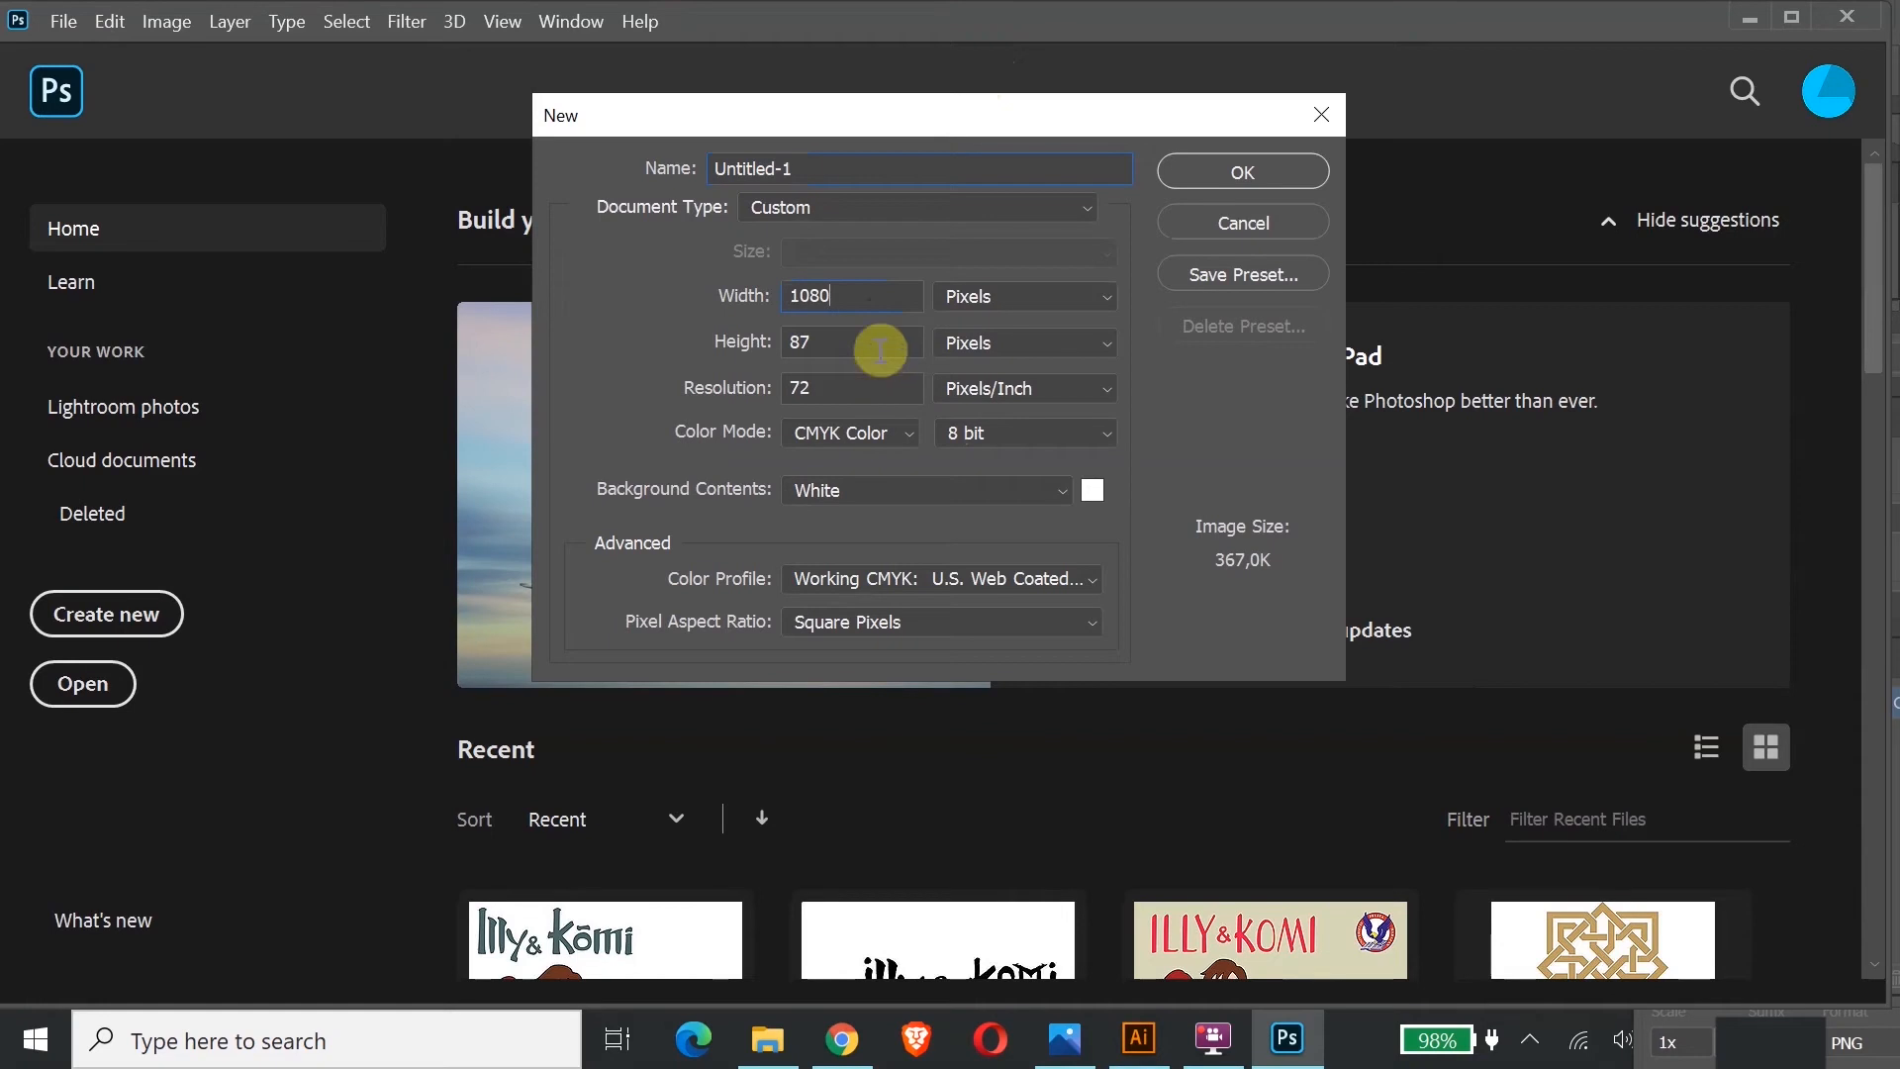
drag(869, 351, 648, 351)
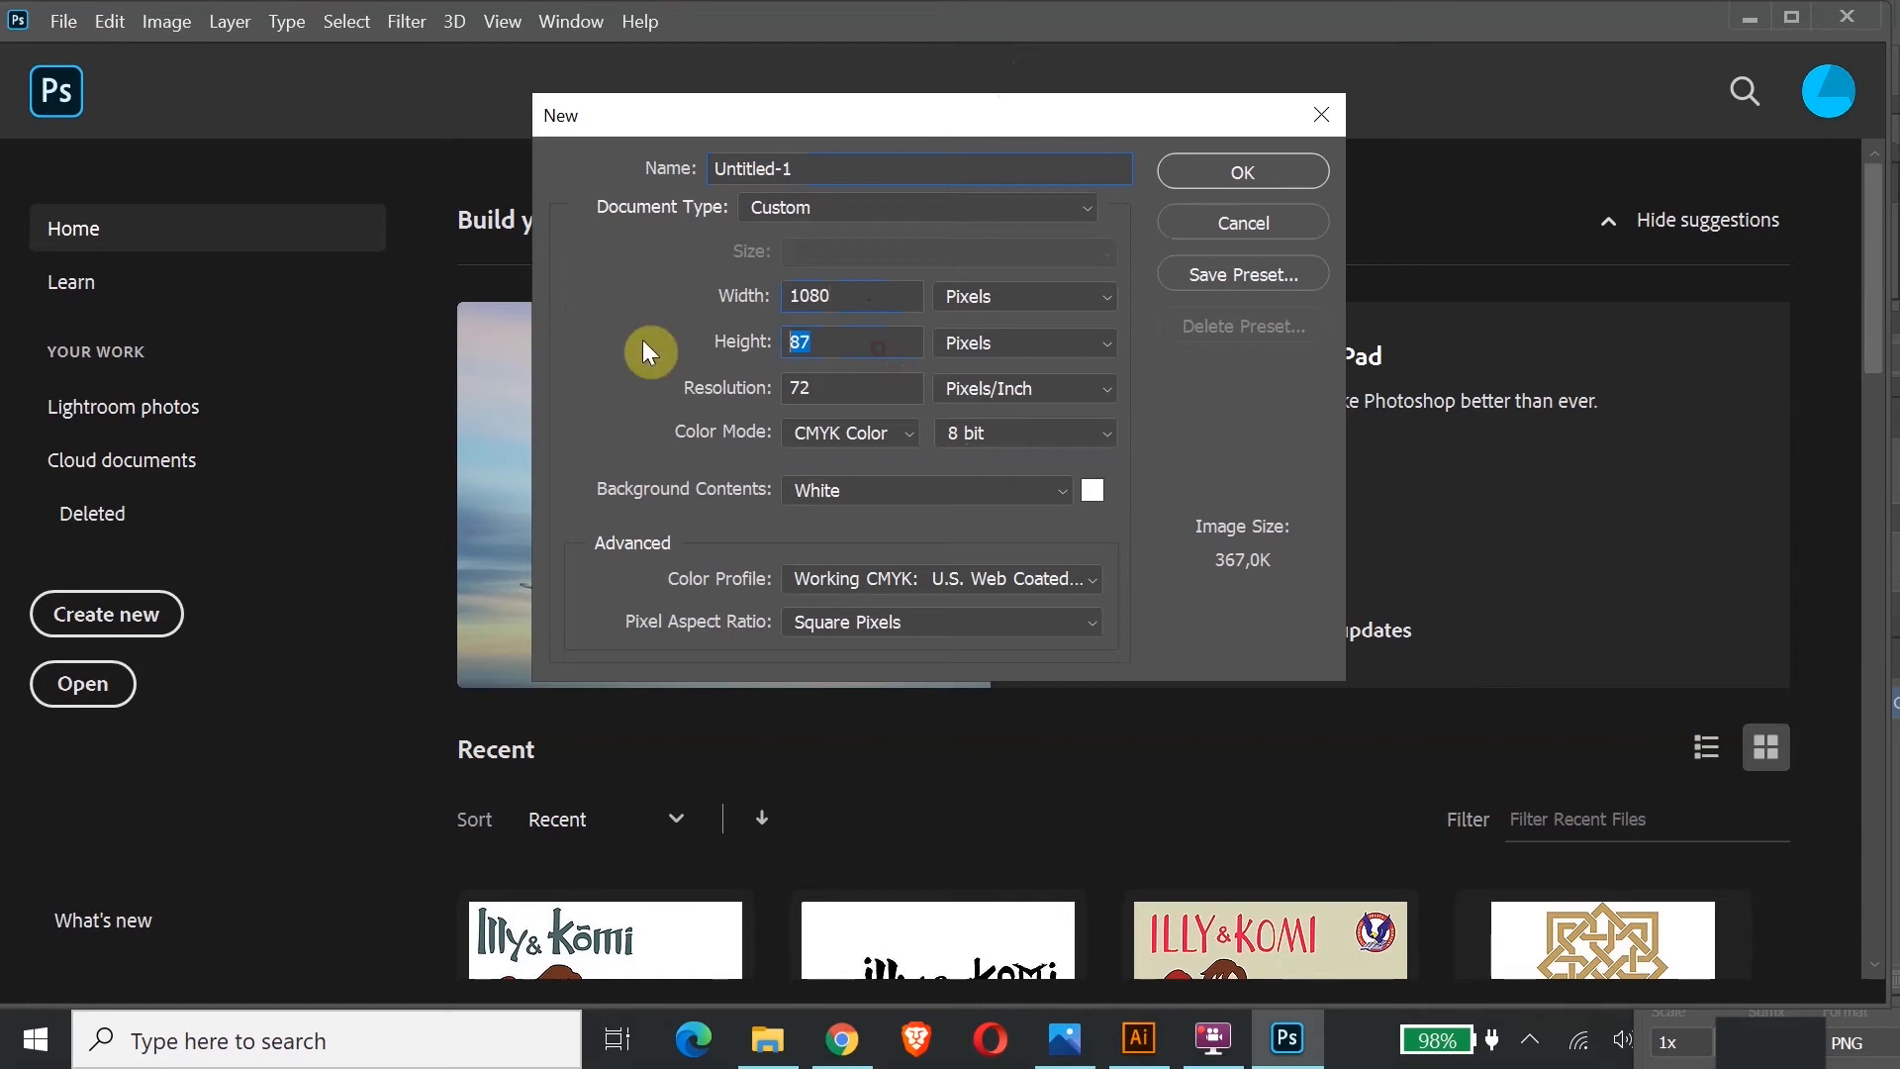
text(1080)
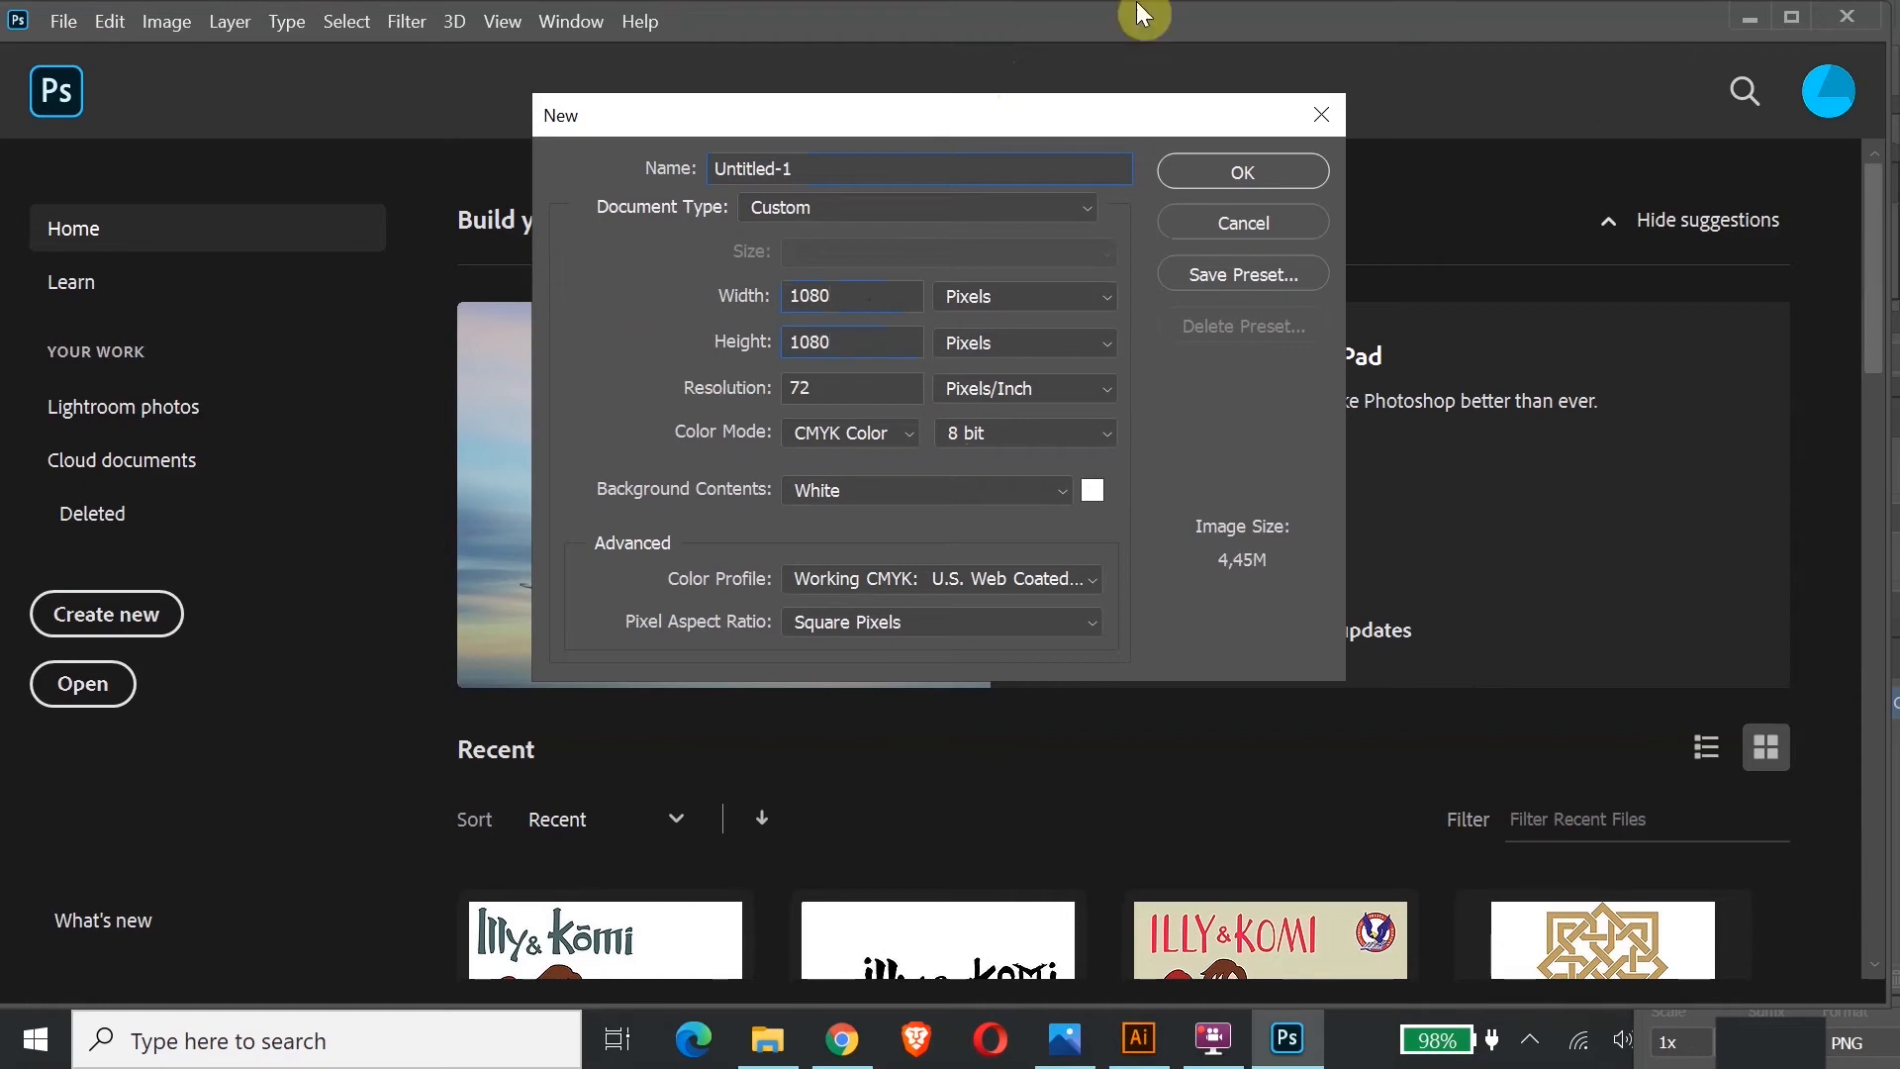
click(1296, 168)
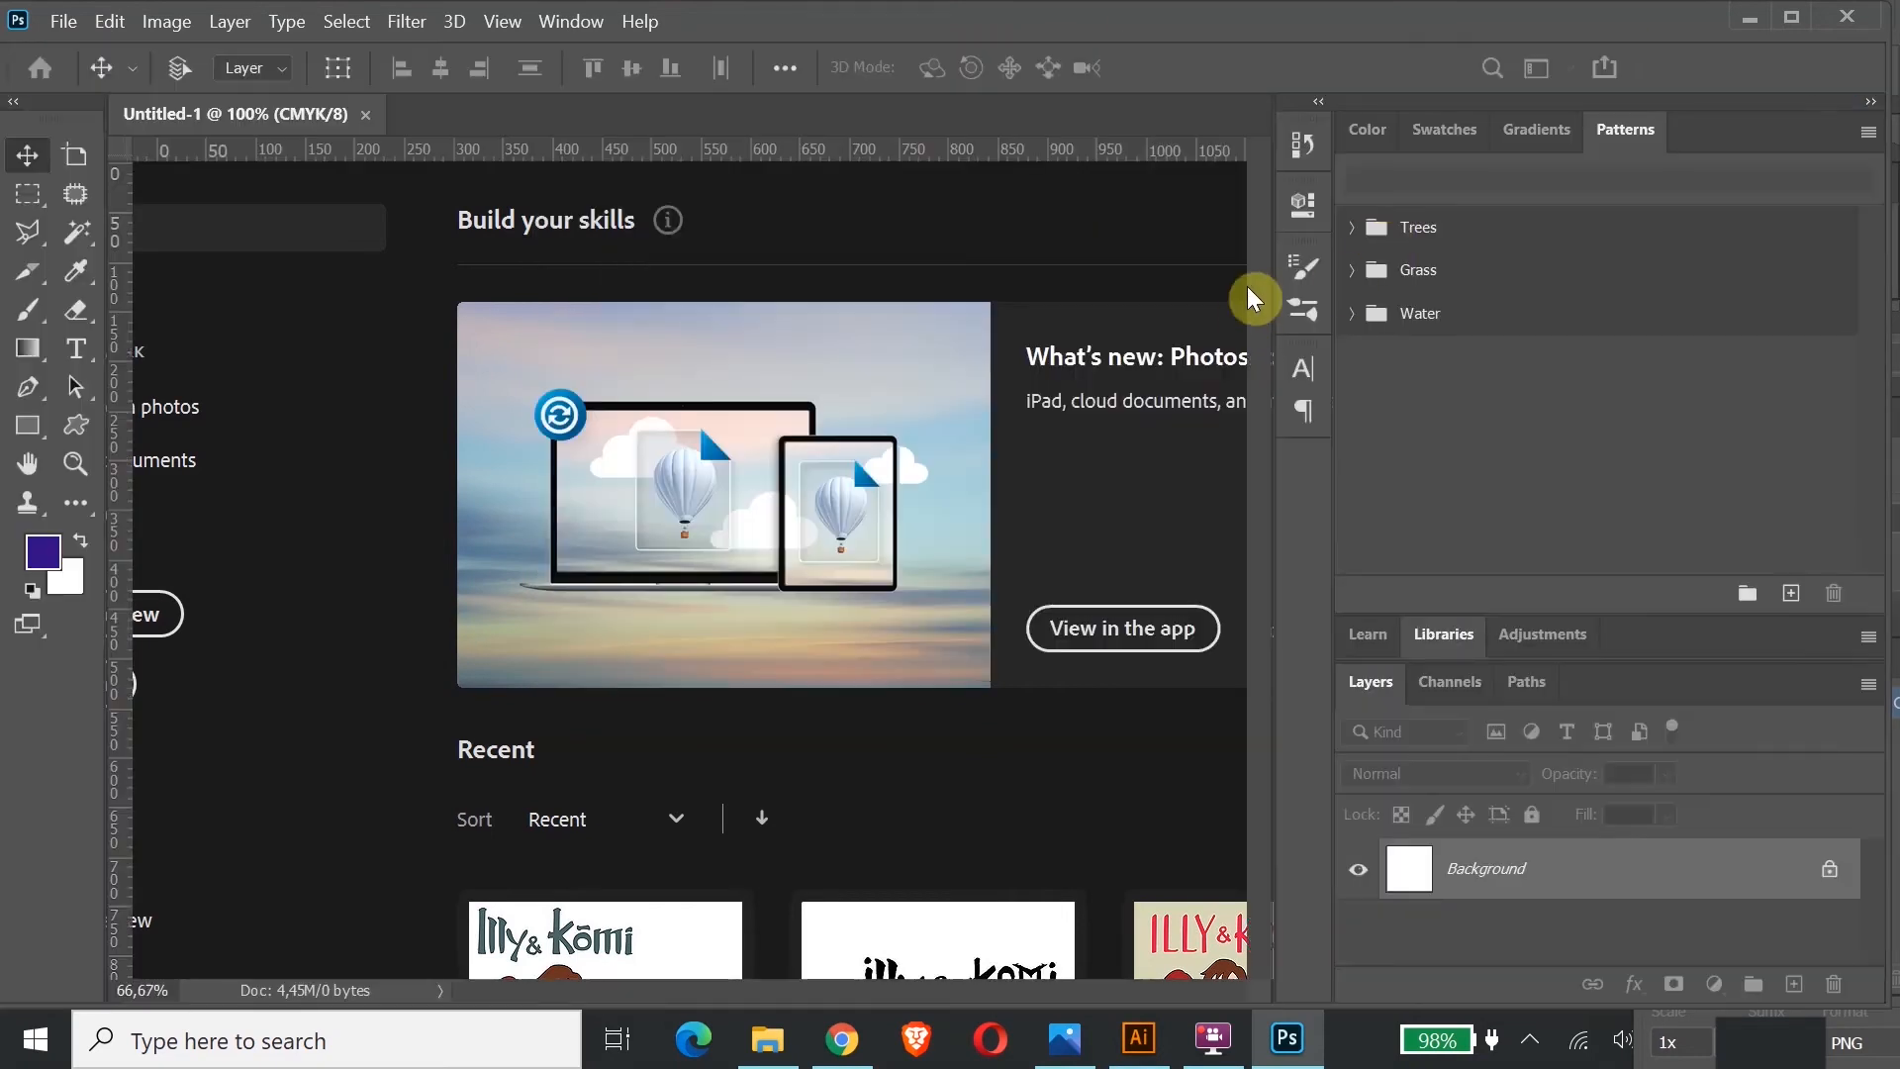
Step: Place the Draft-01 coffee photo as an embedded image in the new document
click(60, 22)
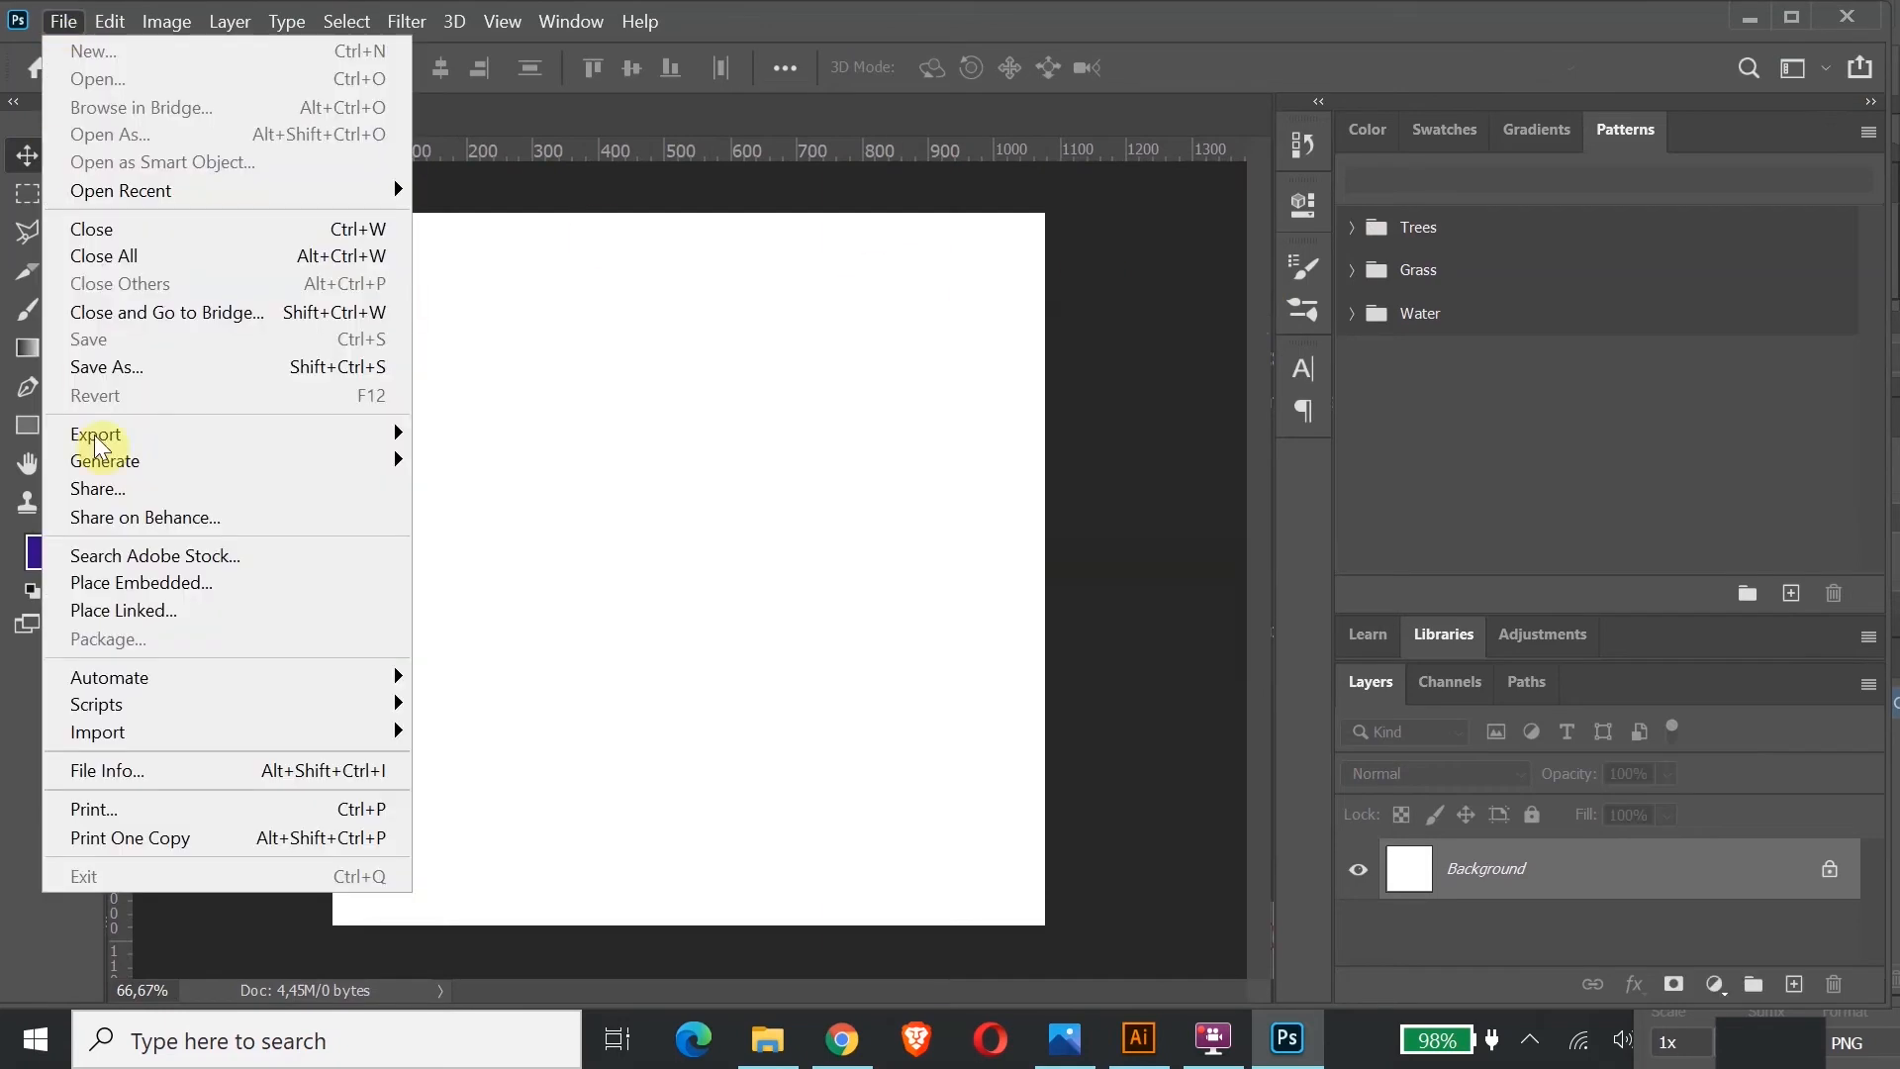
click(154, 582)
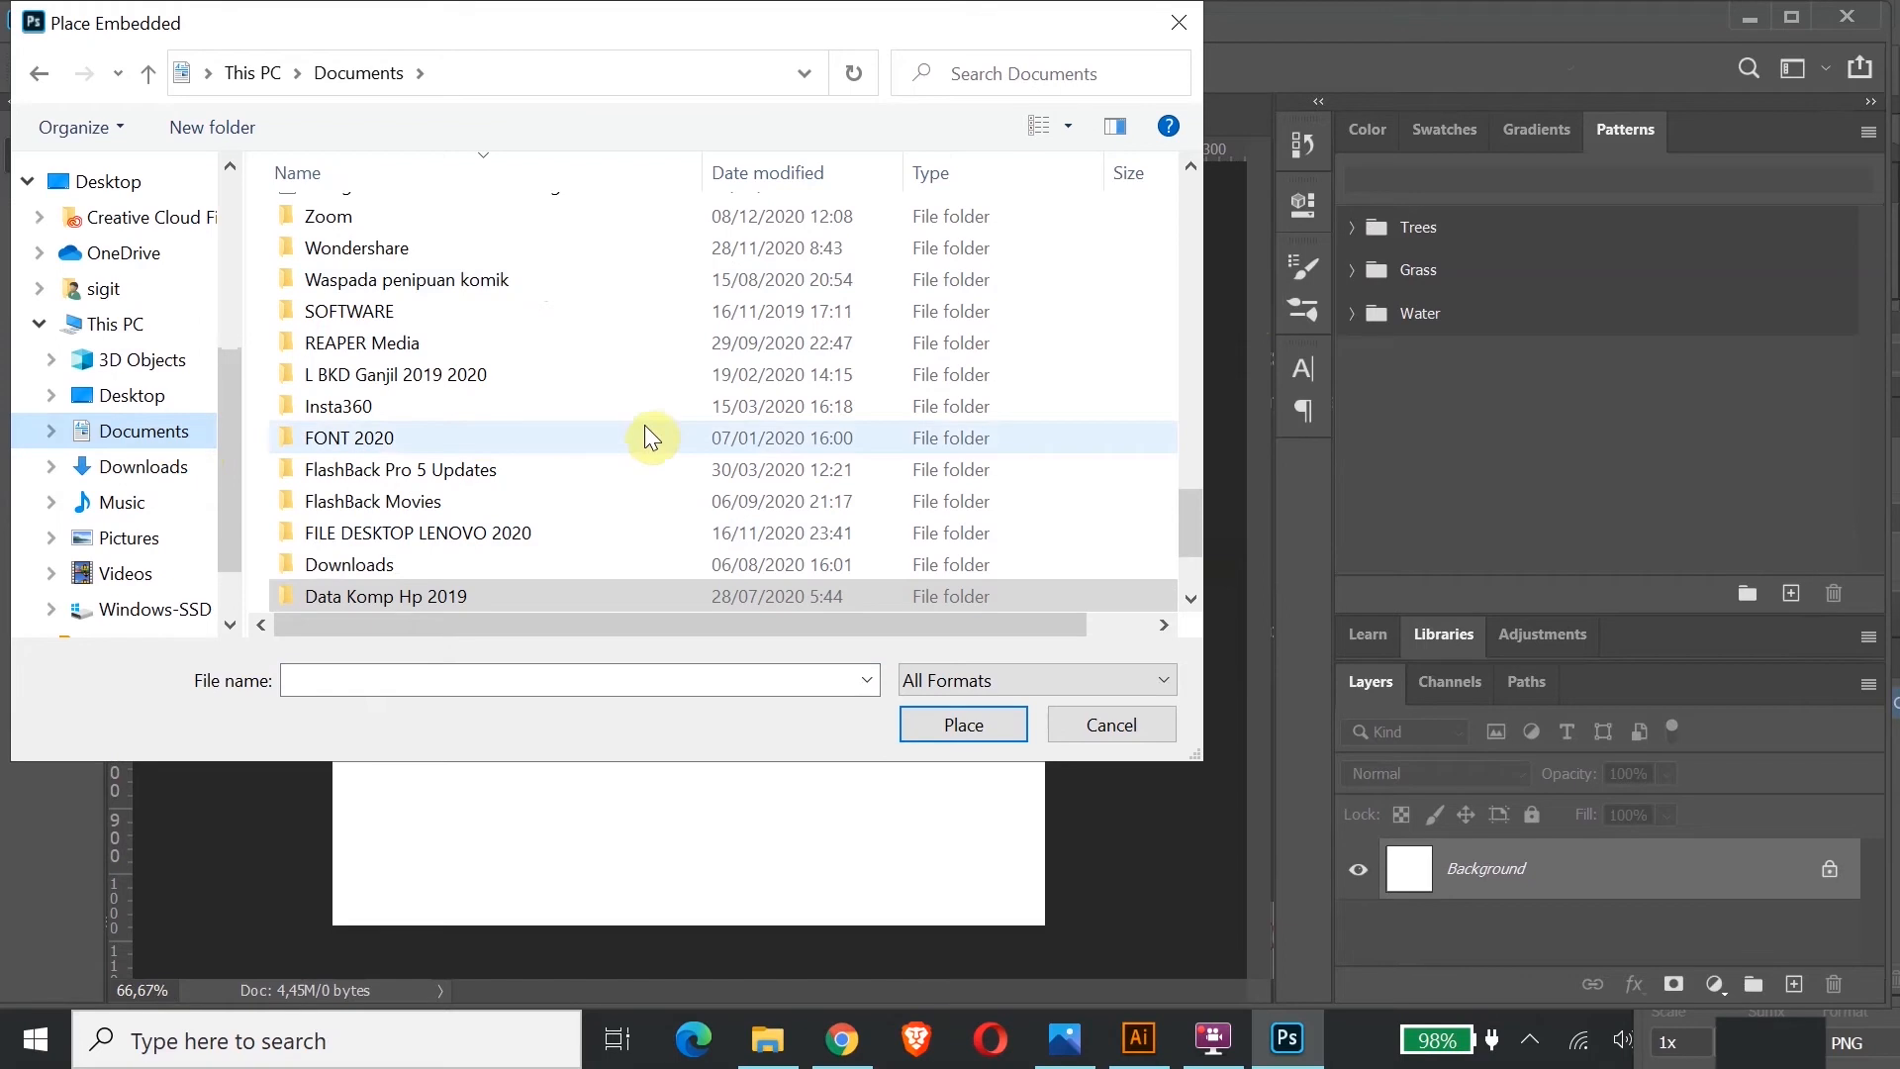
scroll(591, 432, down, 2)
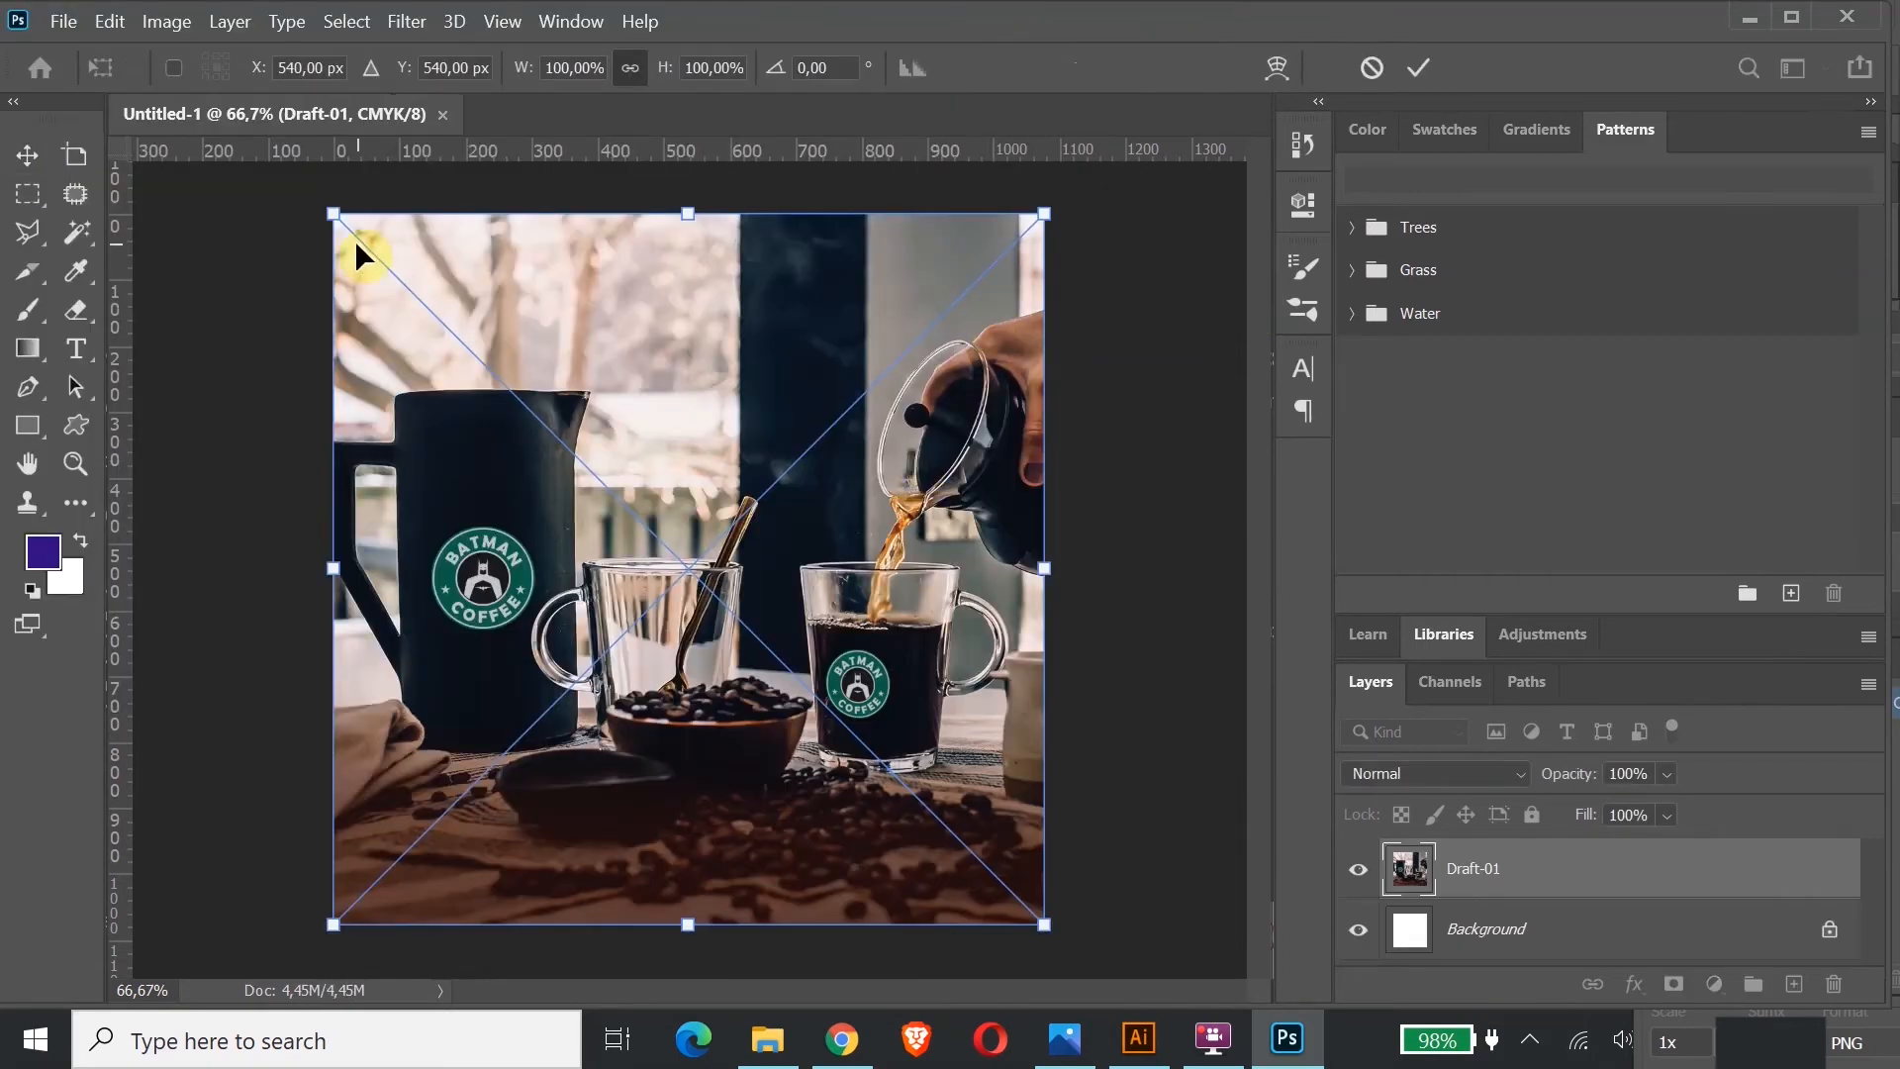
Step: Enlarge the placed coffee photo to about 150% and reposition it so both glass mugs fill the canvas
drag(341, 211, 163, 52)
drag(1044, 924, 1107, 987)
drag(926, 809, 774, 751)
drag(957, 930, 1128, 1029)
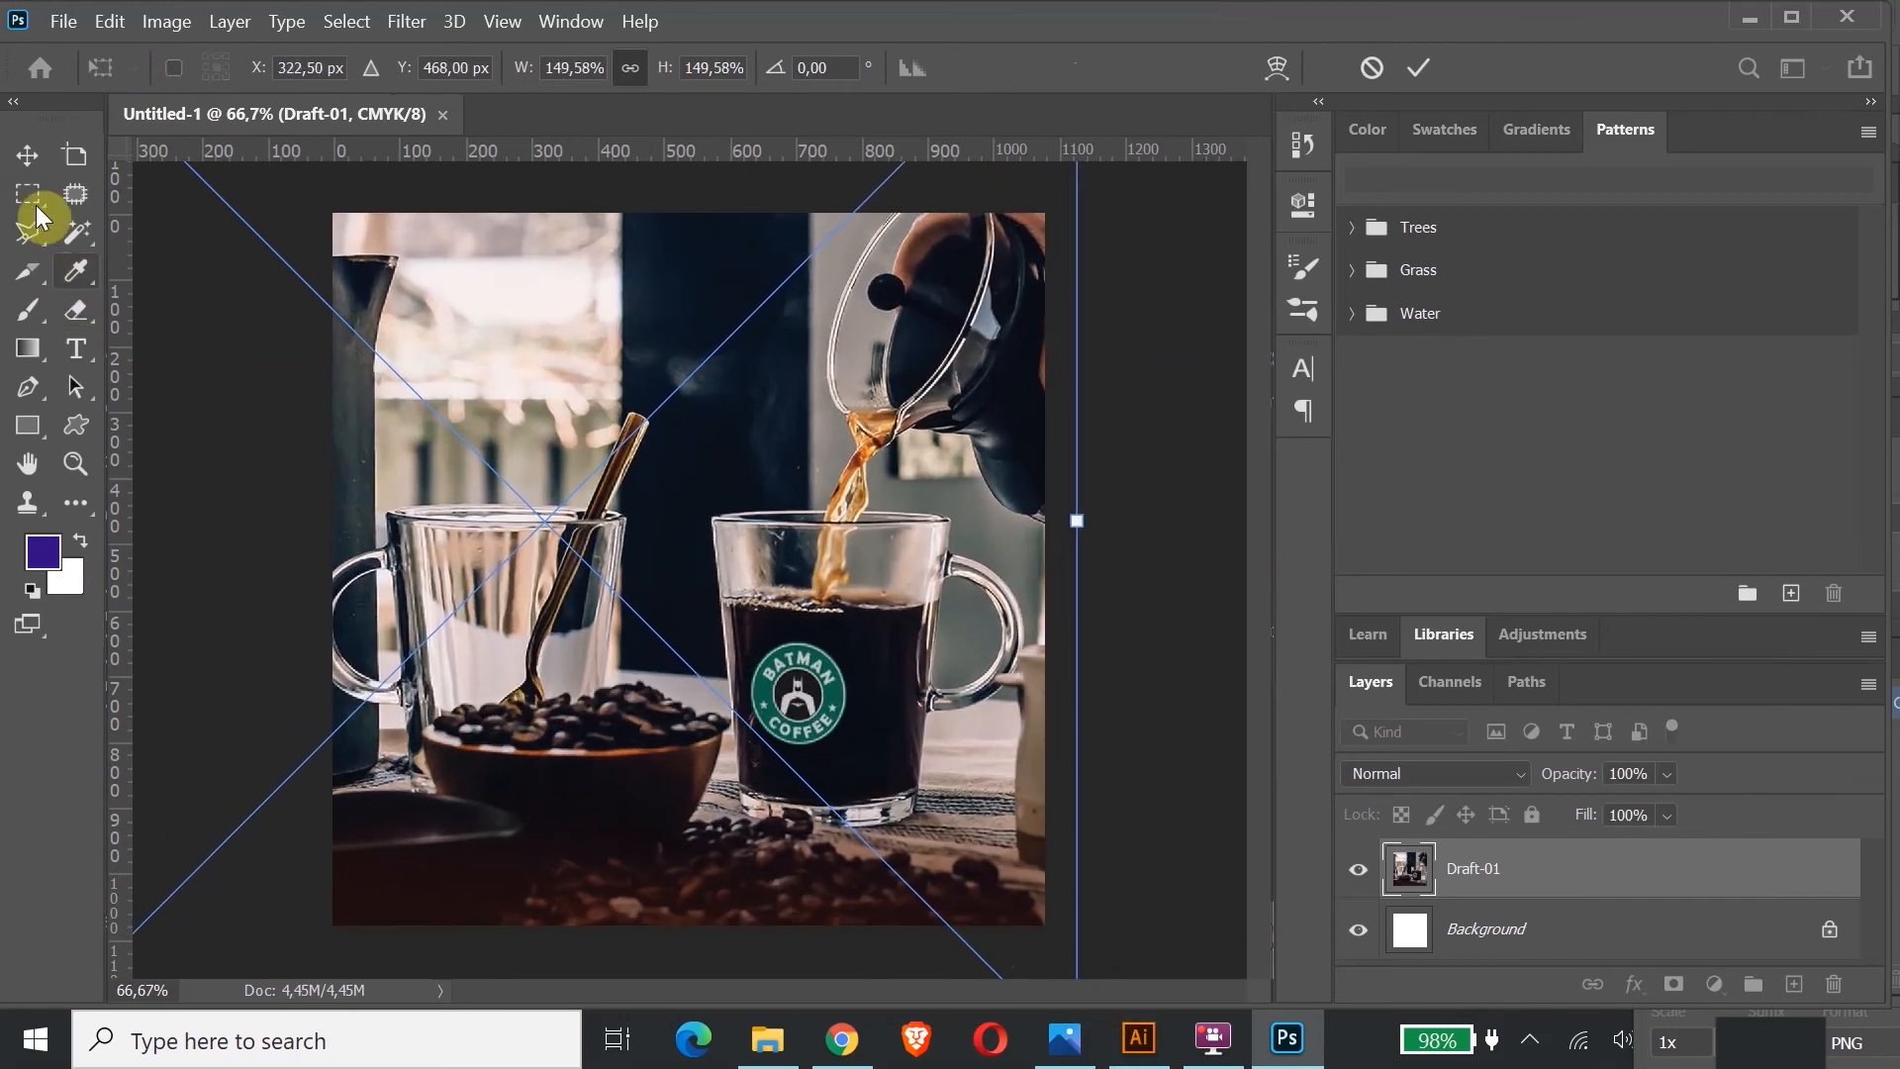
click(26, 155)
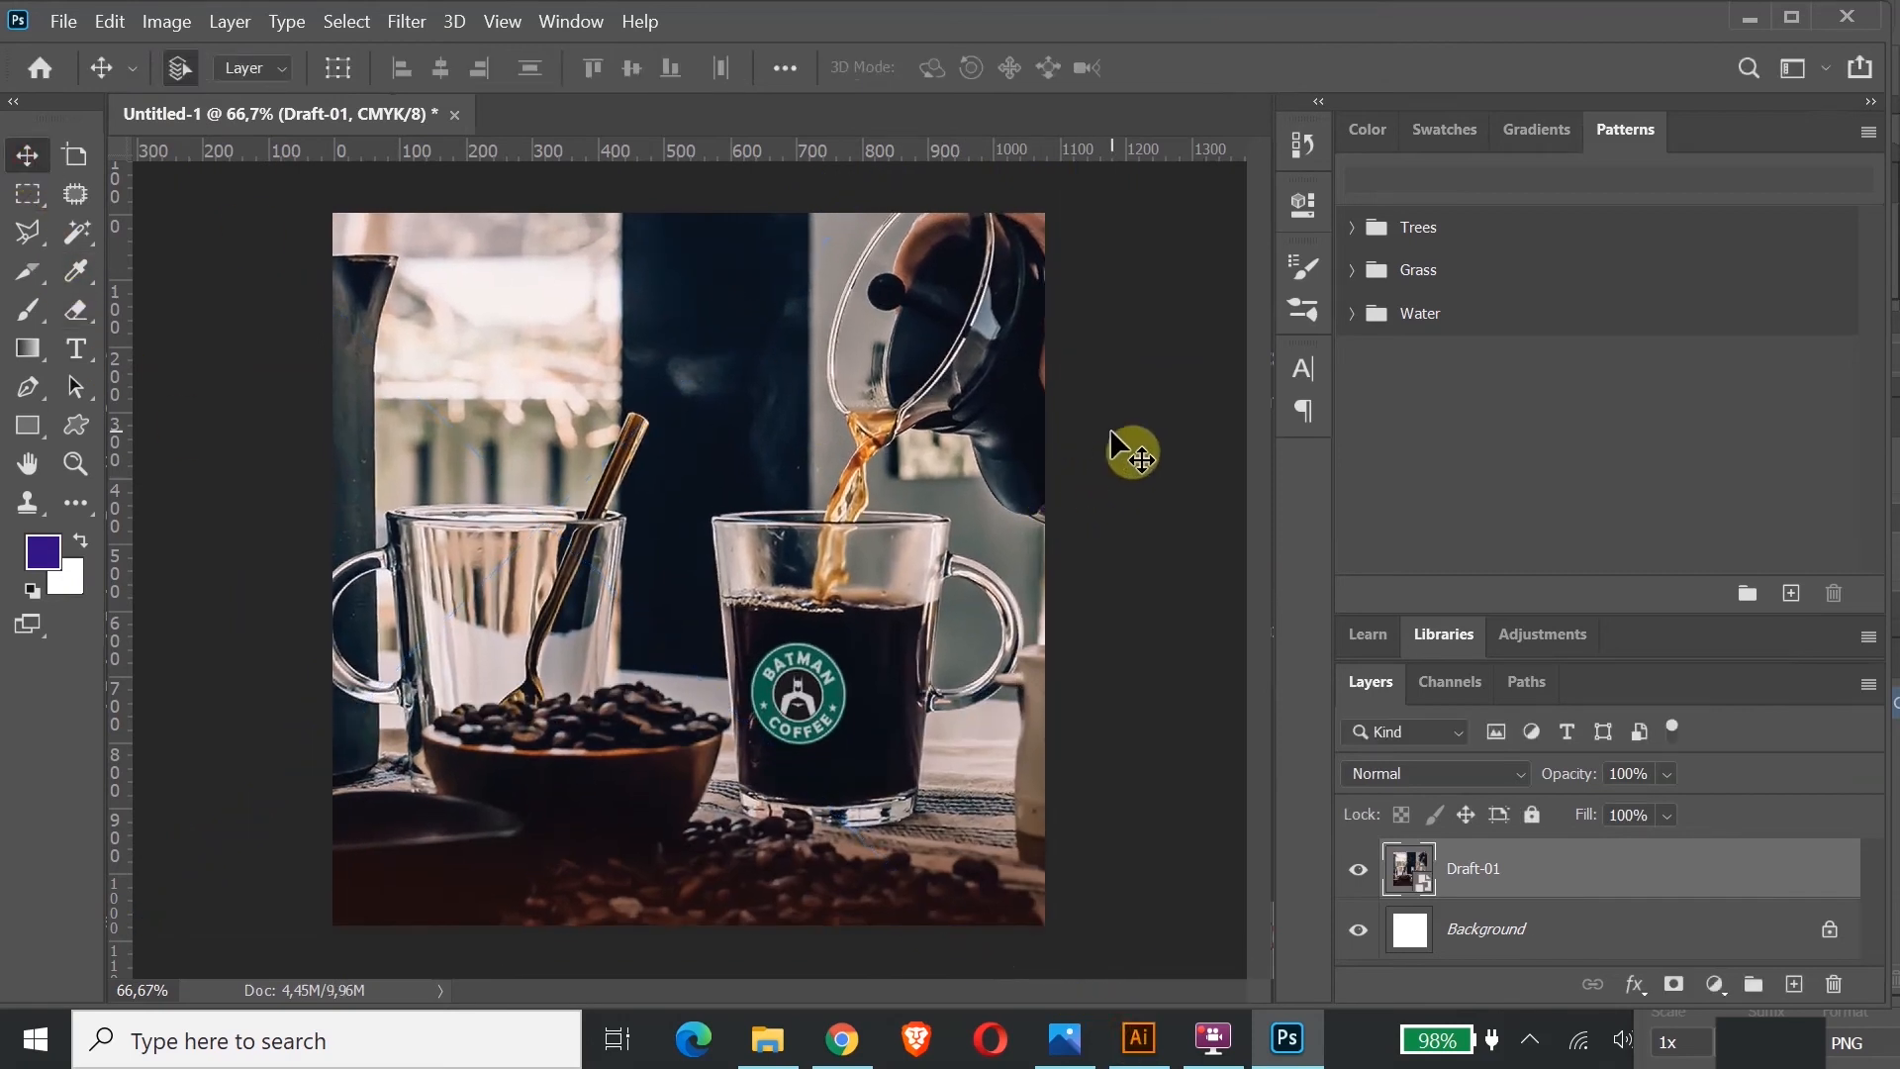
key(ctrl+minus)
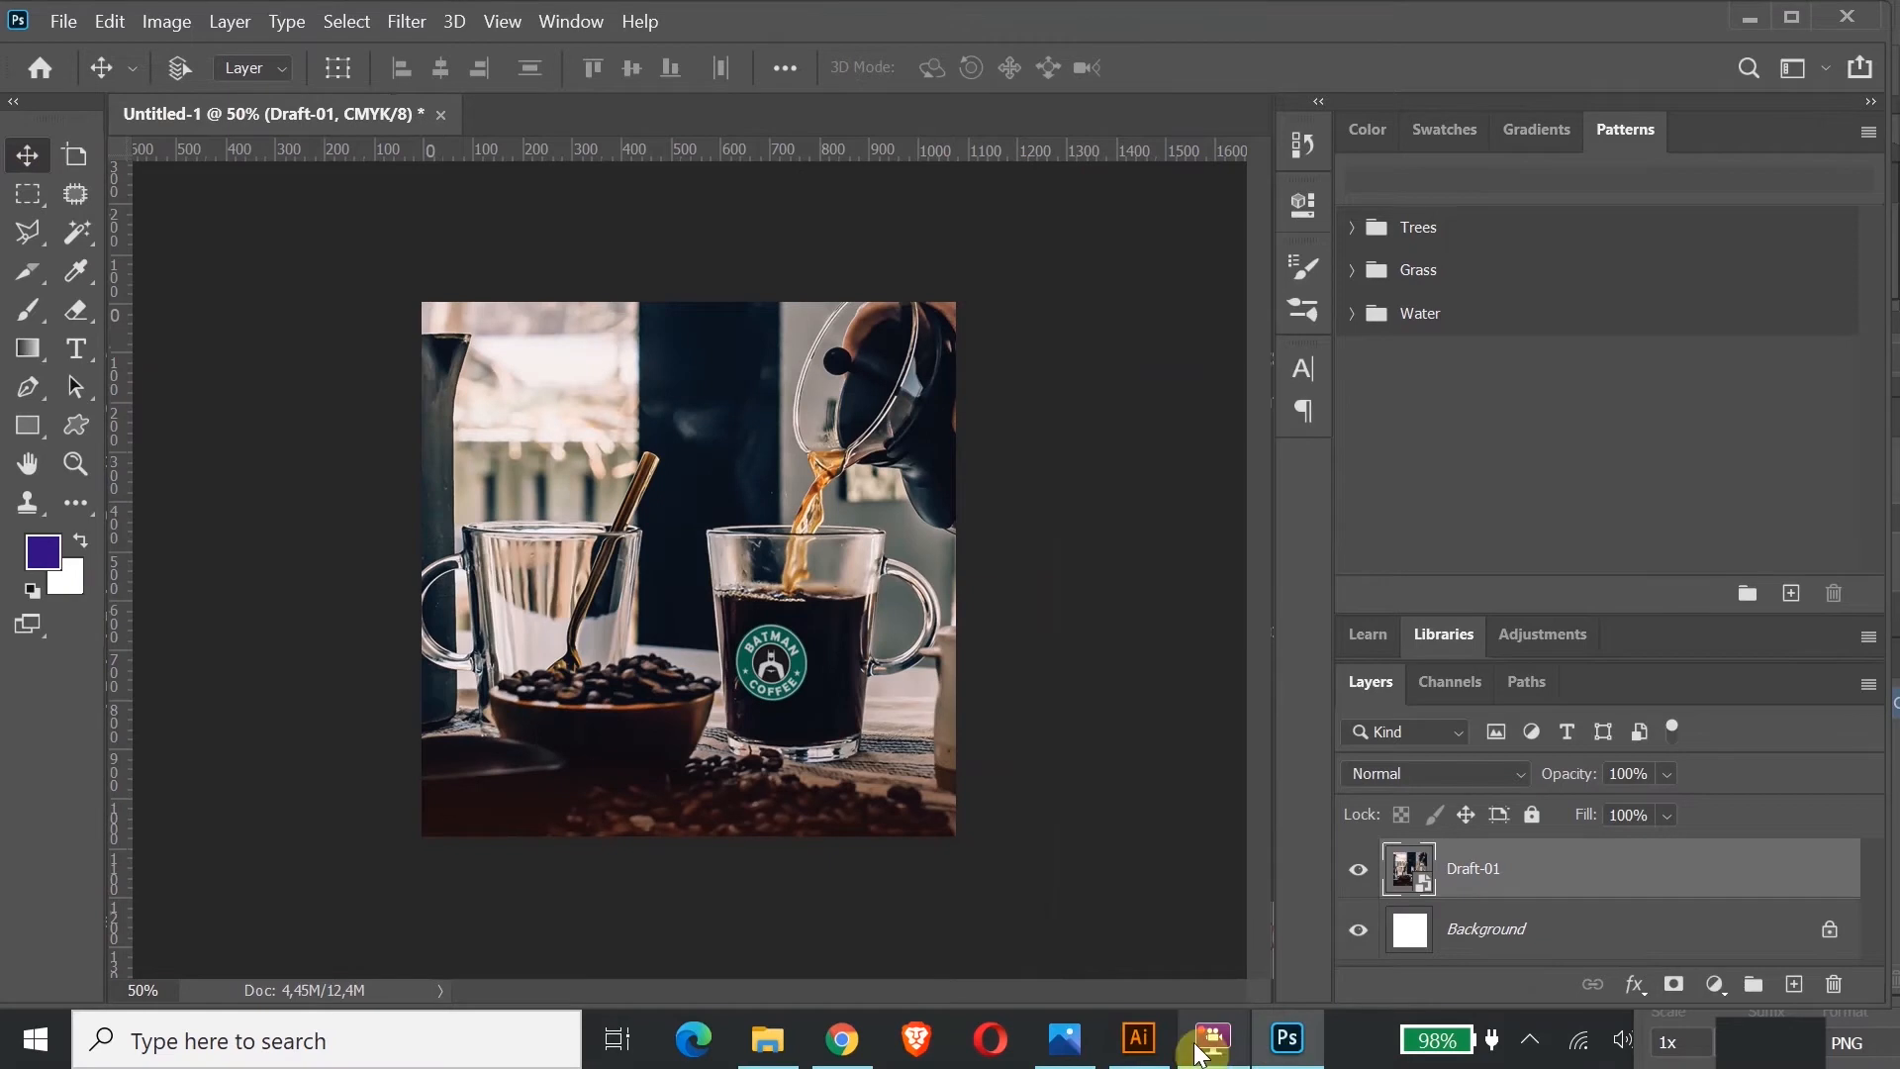
Step: Switch to Illustrator and select EVERYTHING GETS, BETTER, WITH and COFFEE together
click(1139, 1037)
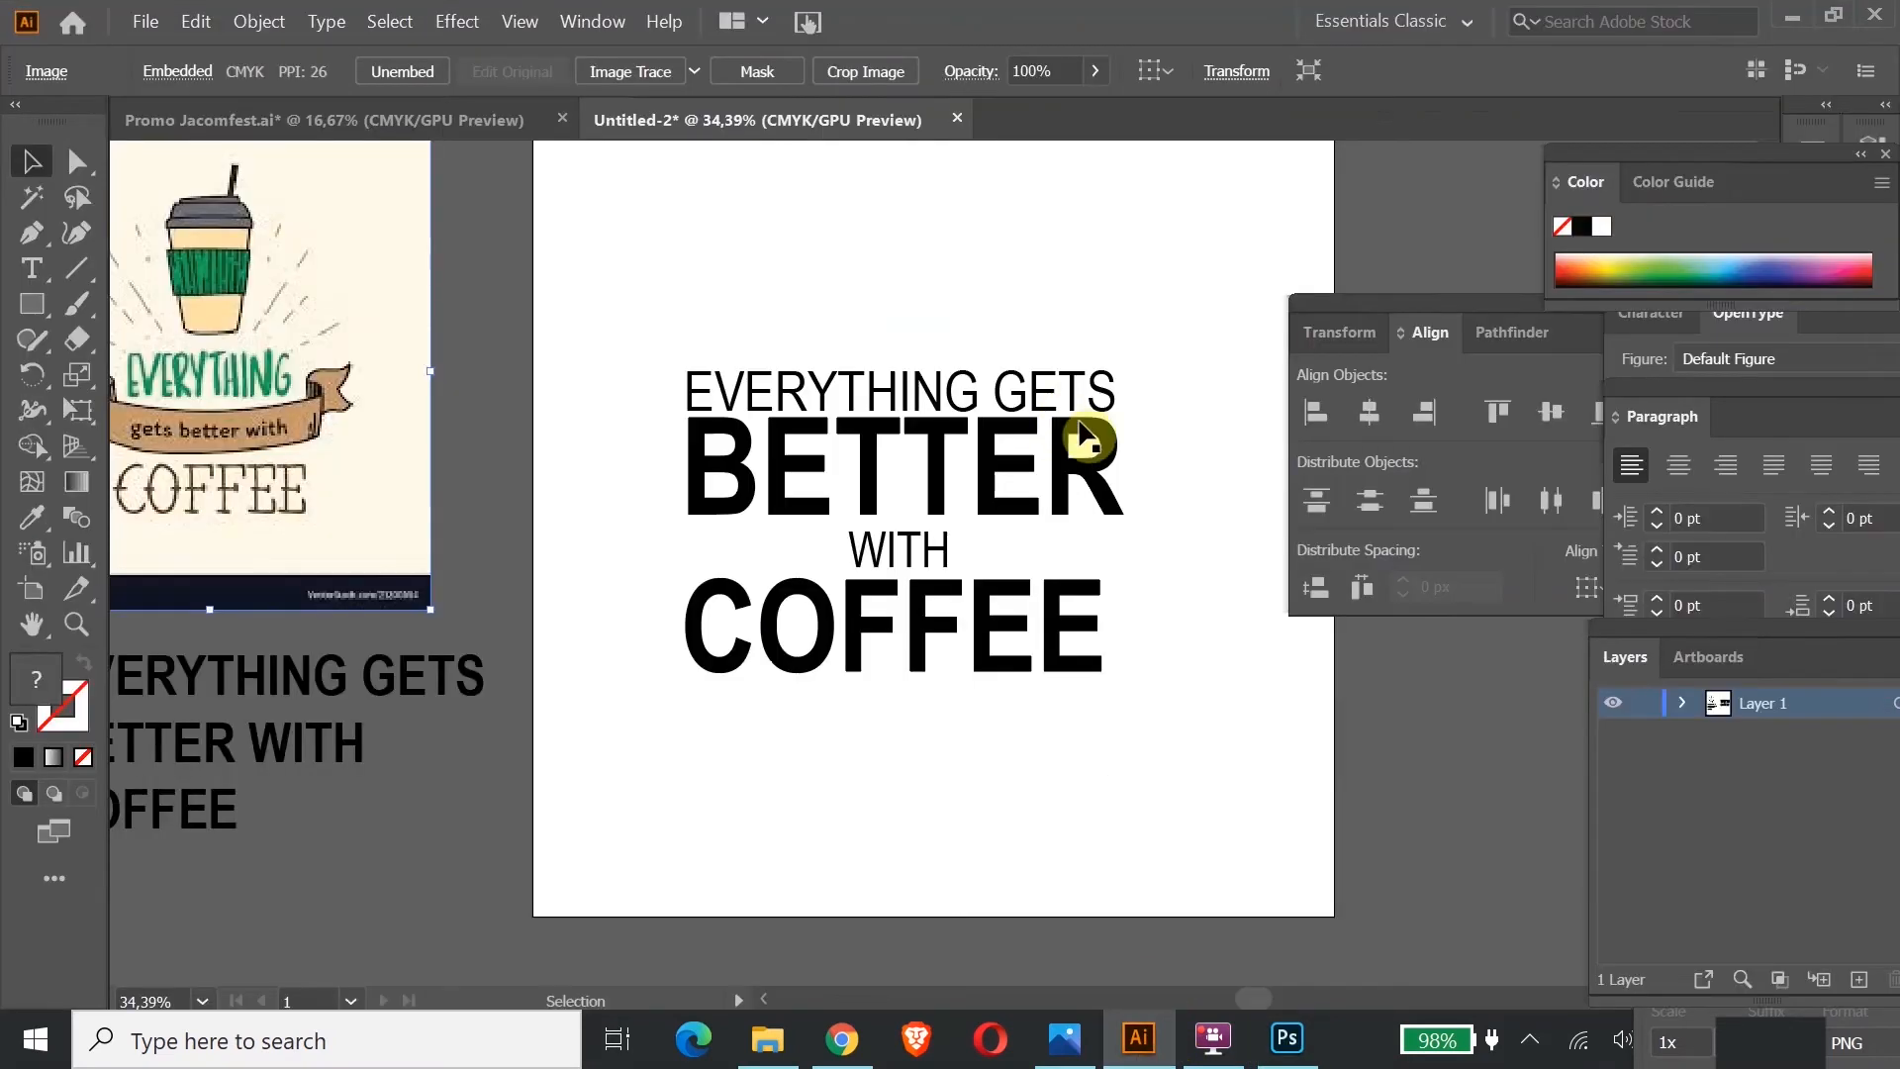
click(1081, 397)
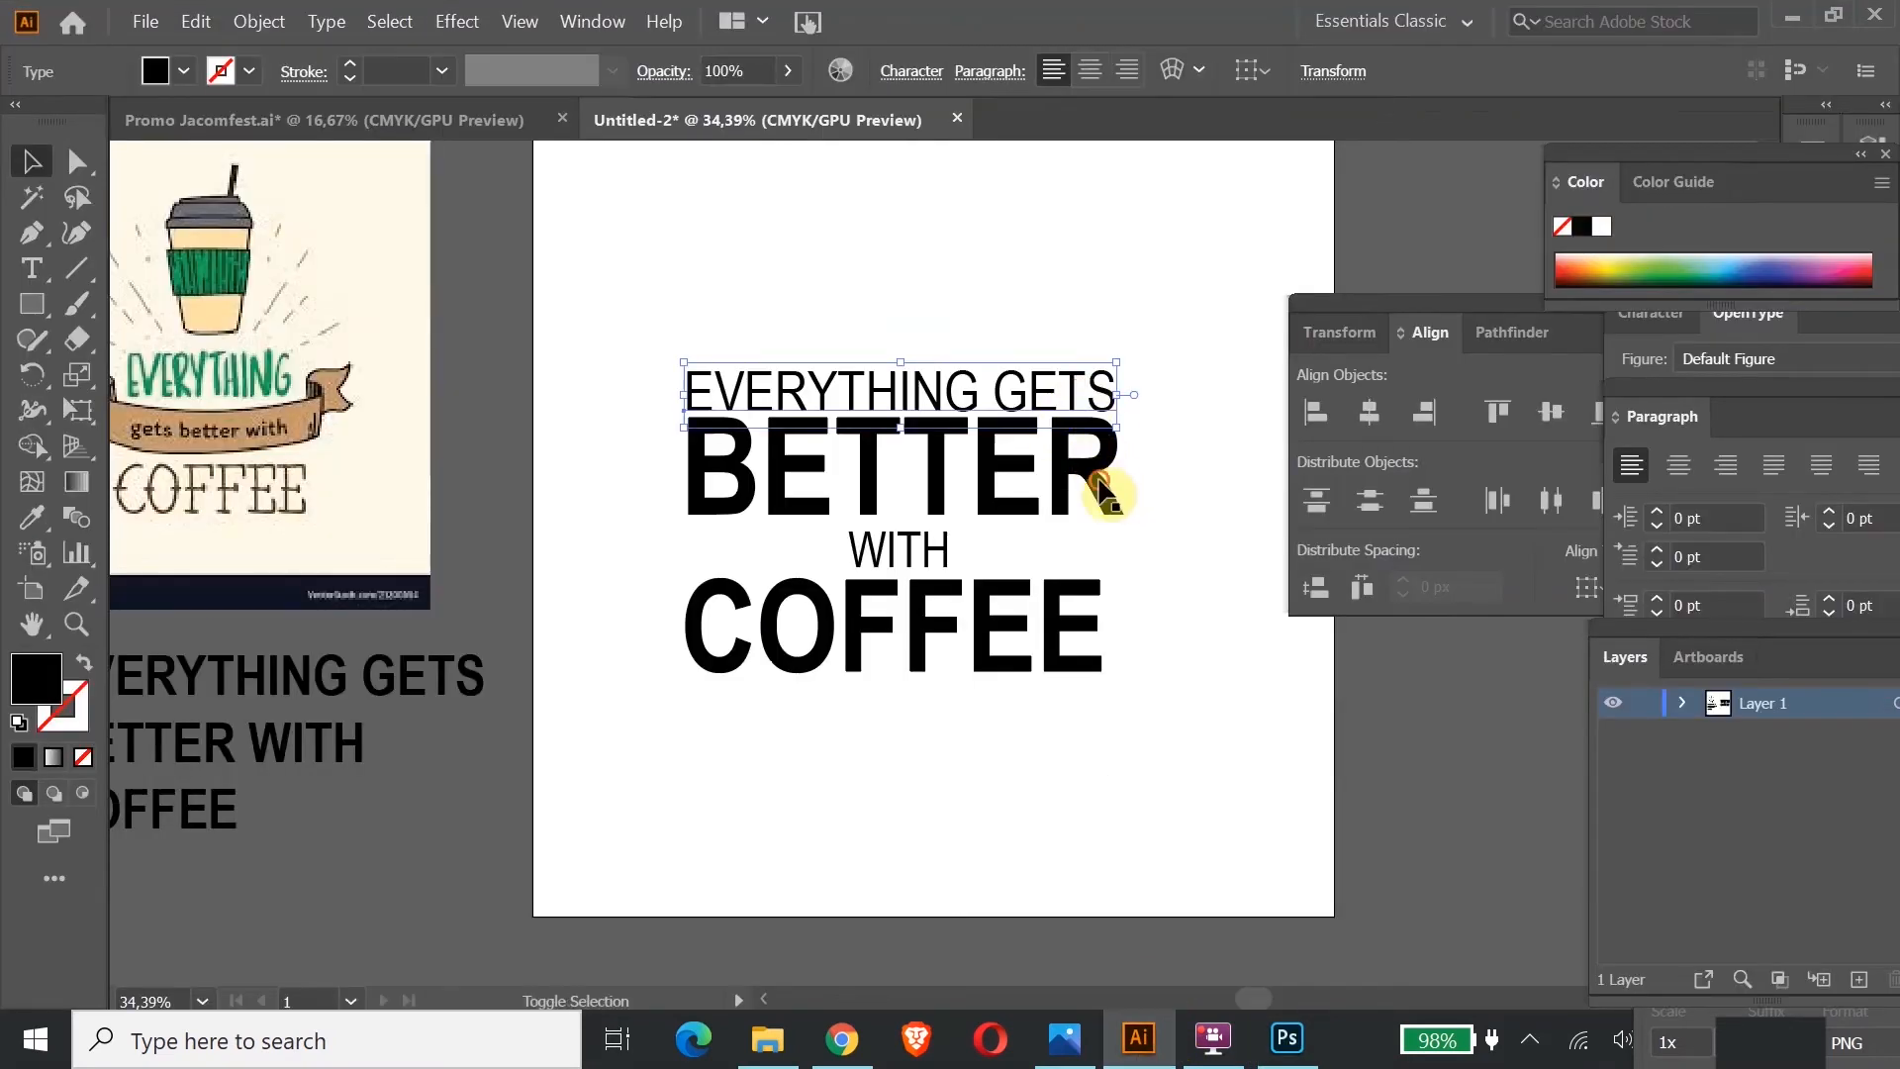
shift+click(1099, 479)
shift+click(945, 547)
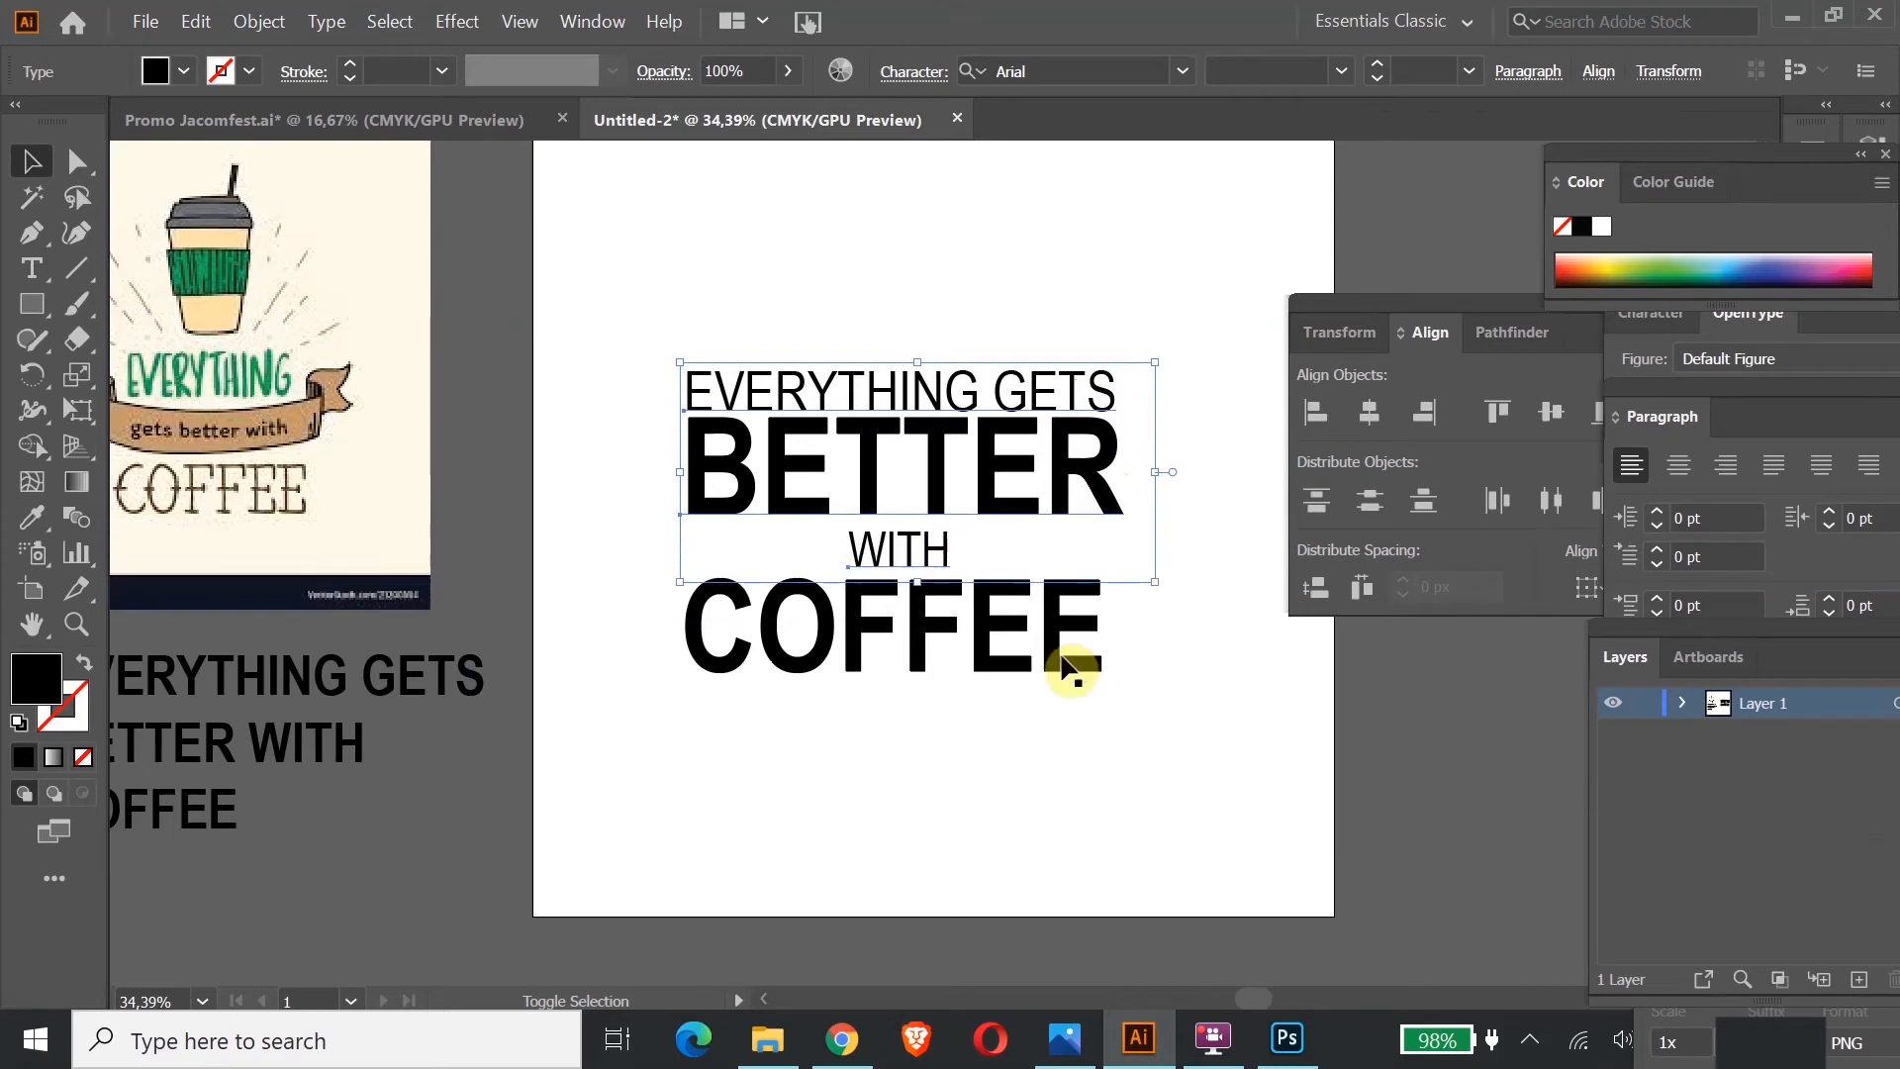
shift+click(1069, 649)
right_click(1062, 655)
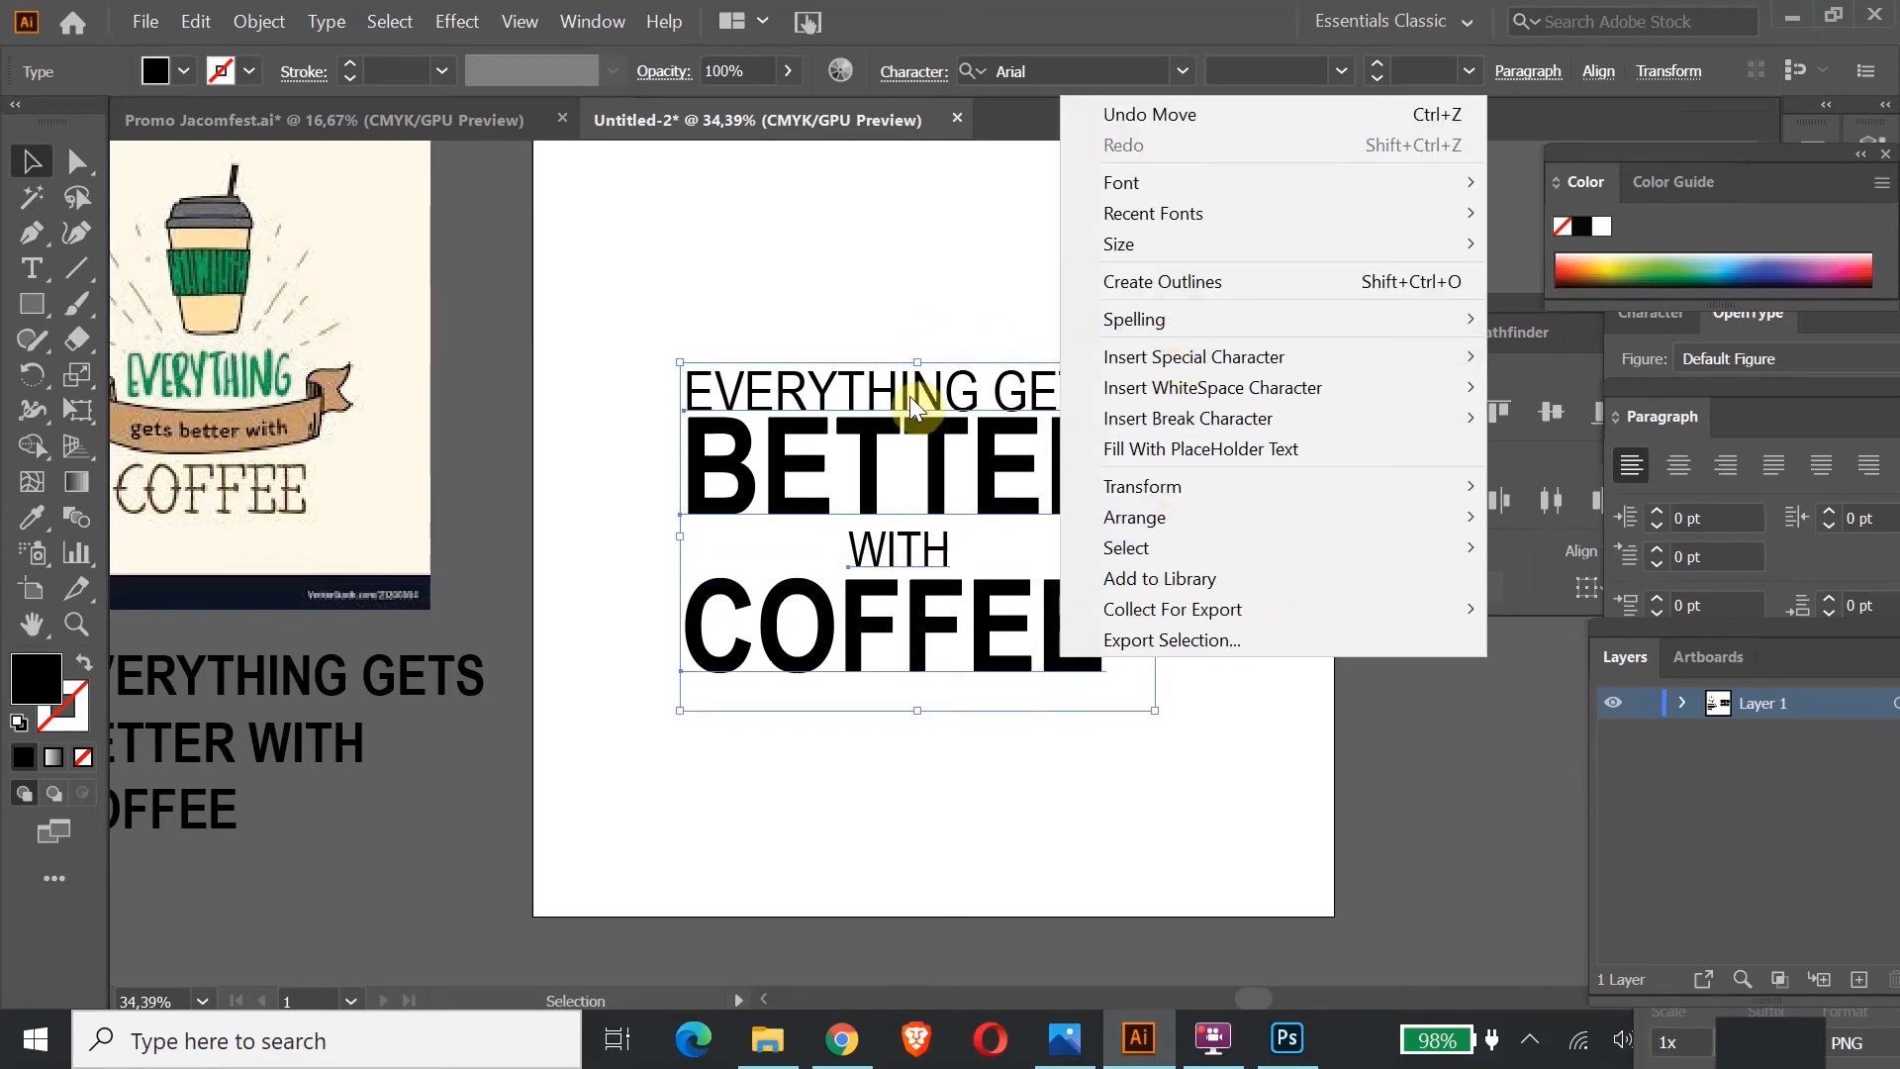
click(1260, 788)
drag(685, 310, 1046, 692)
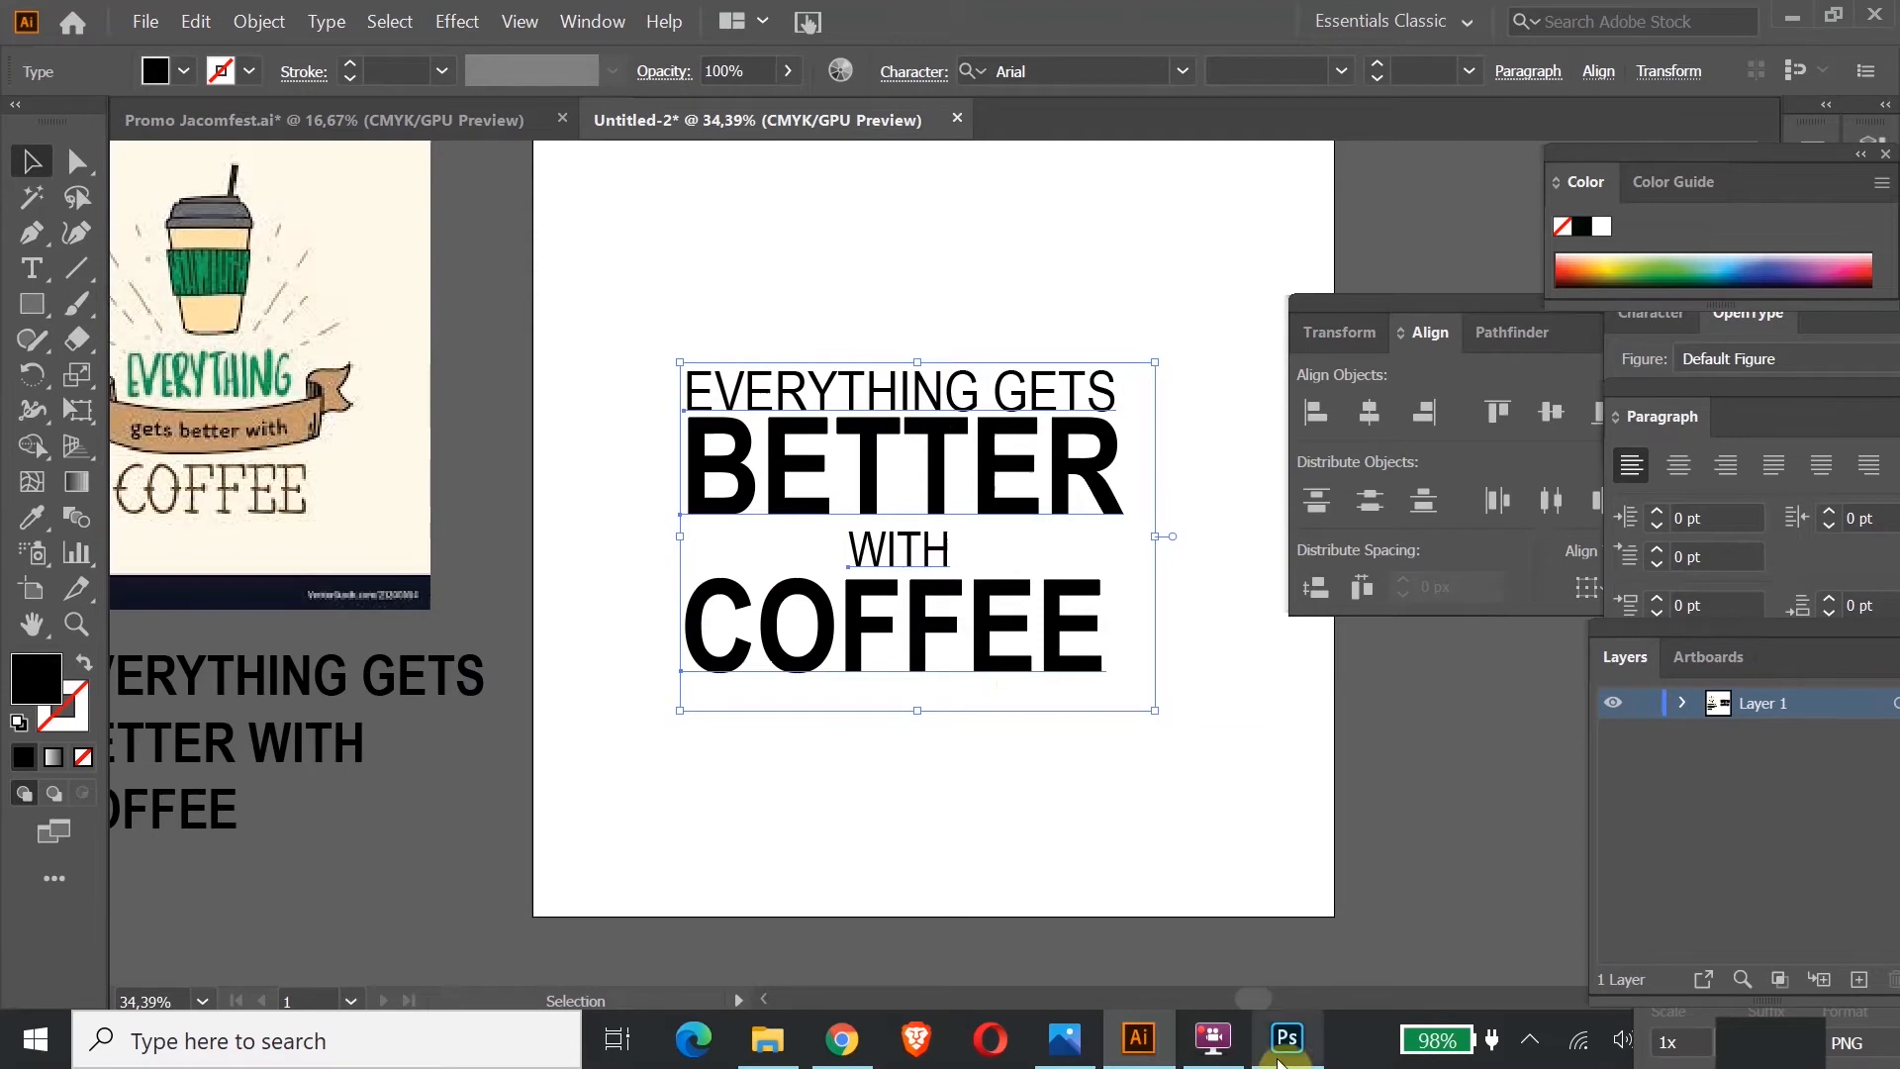
Step: Duplicate the four selected text objects and place the copy below the original, across the artboard's lower edge
click(1286, 1037)
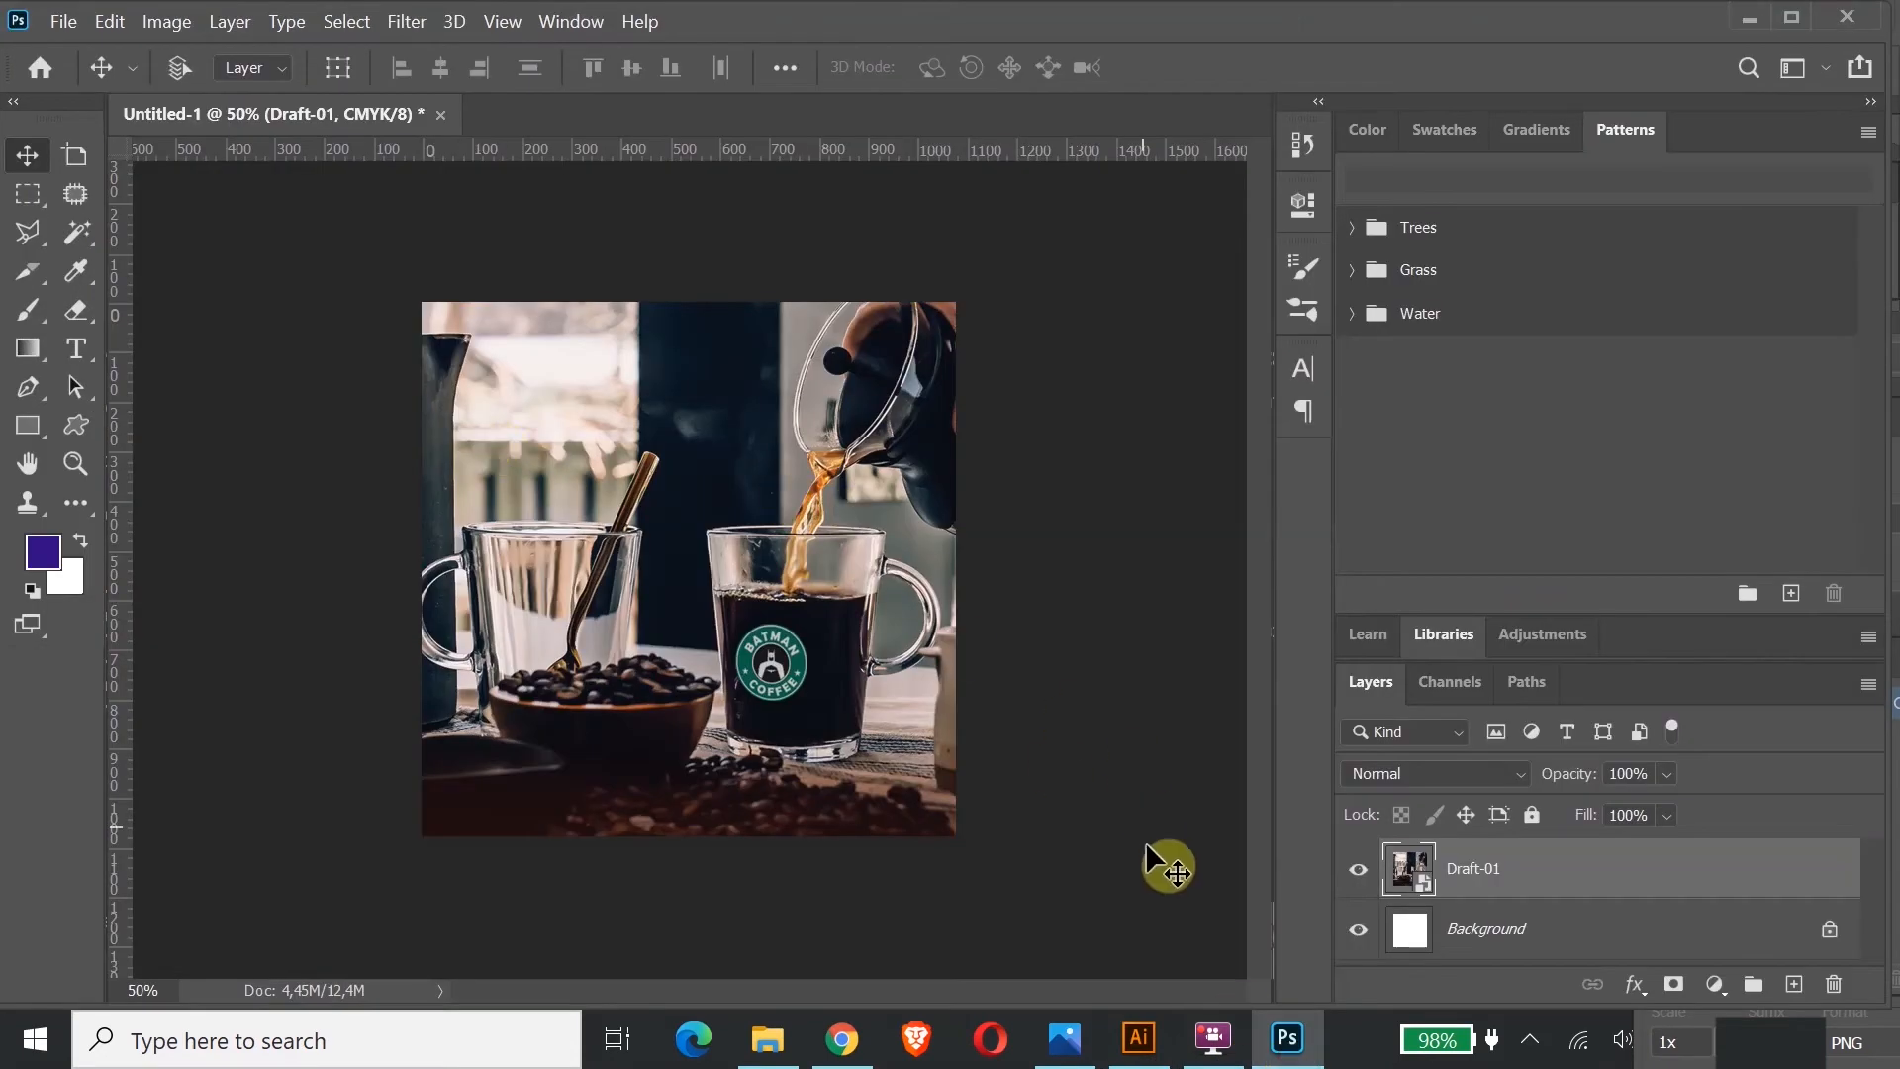
click(1137, 1039)
drag(1067, 494, 1074, 529)
scroll(1073, 495, down, 5)
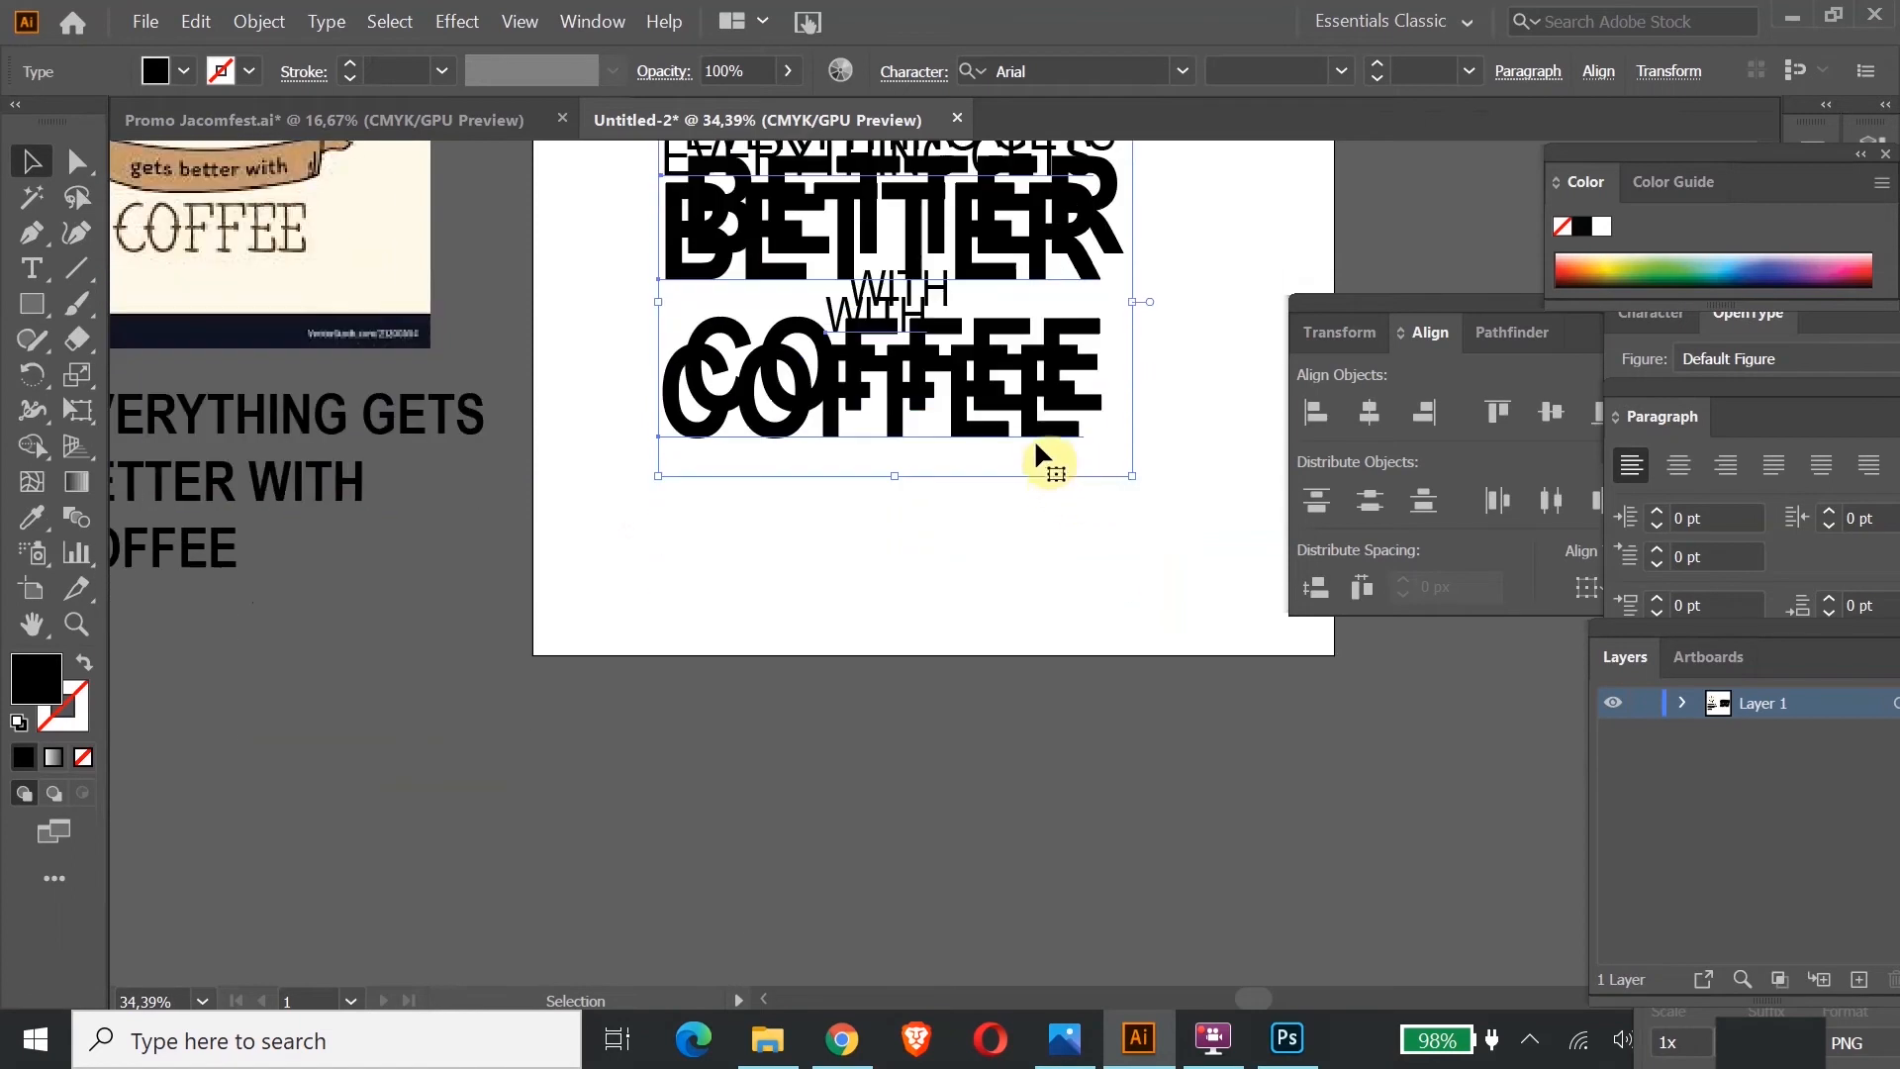
drag(1039, 435, 912, 886)
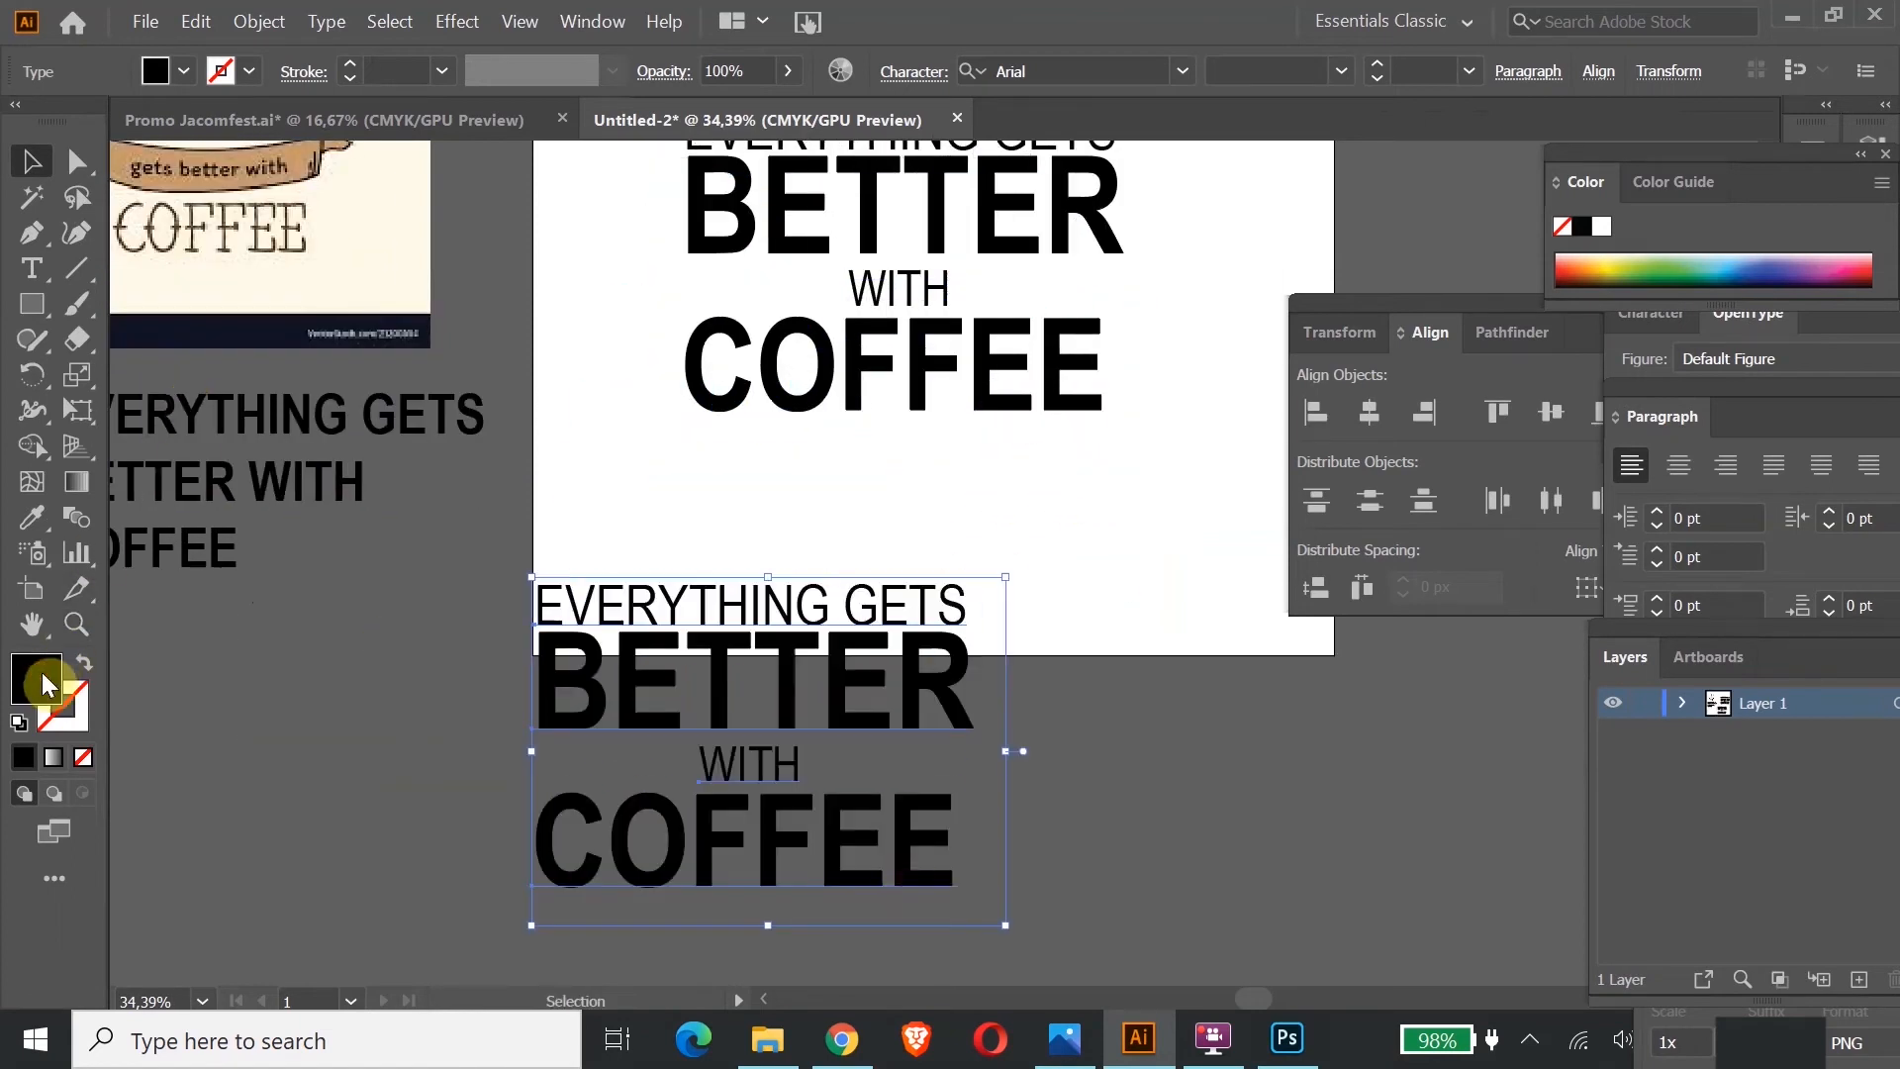
Step: Change the fill colour of the duplicated text objects to bright yellow
double_click(42, 681)
drag(211, 411, 169, 274)
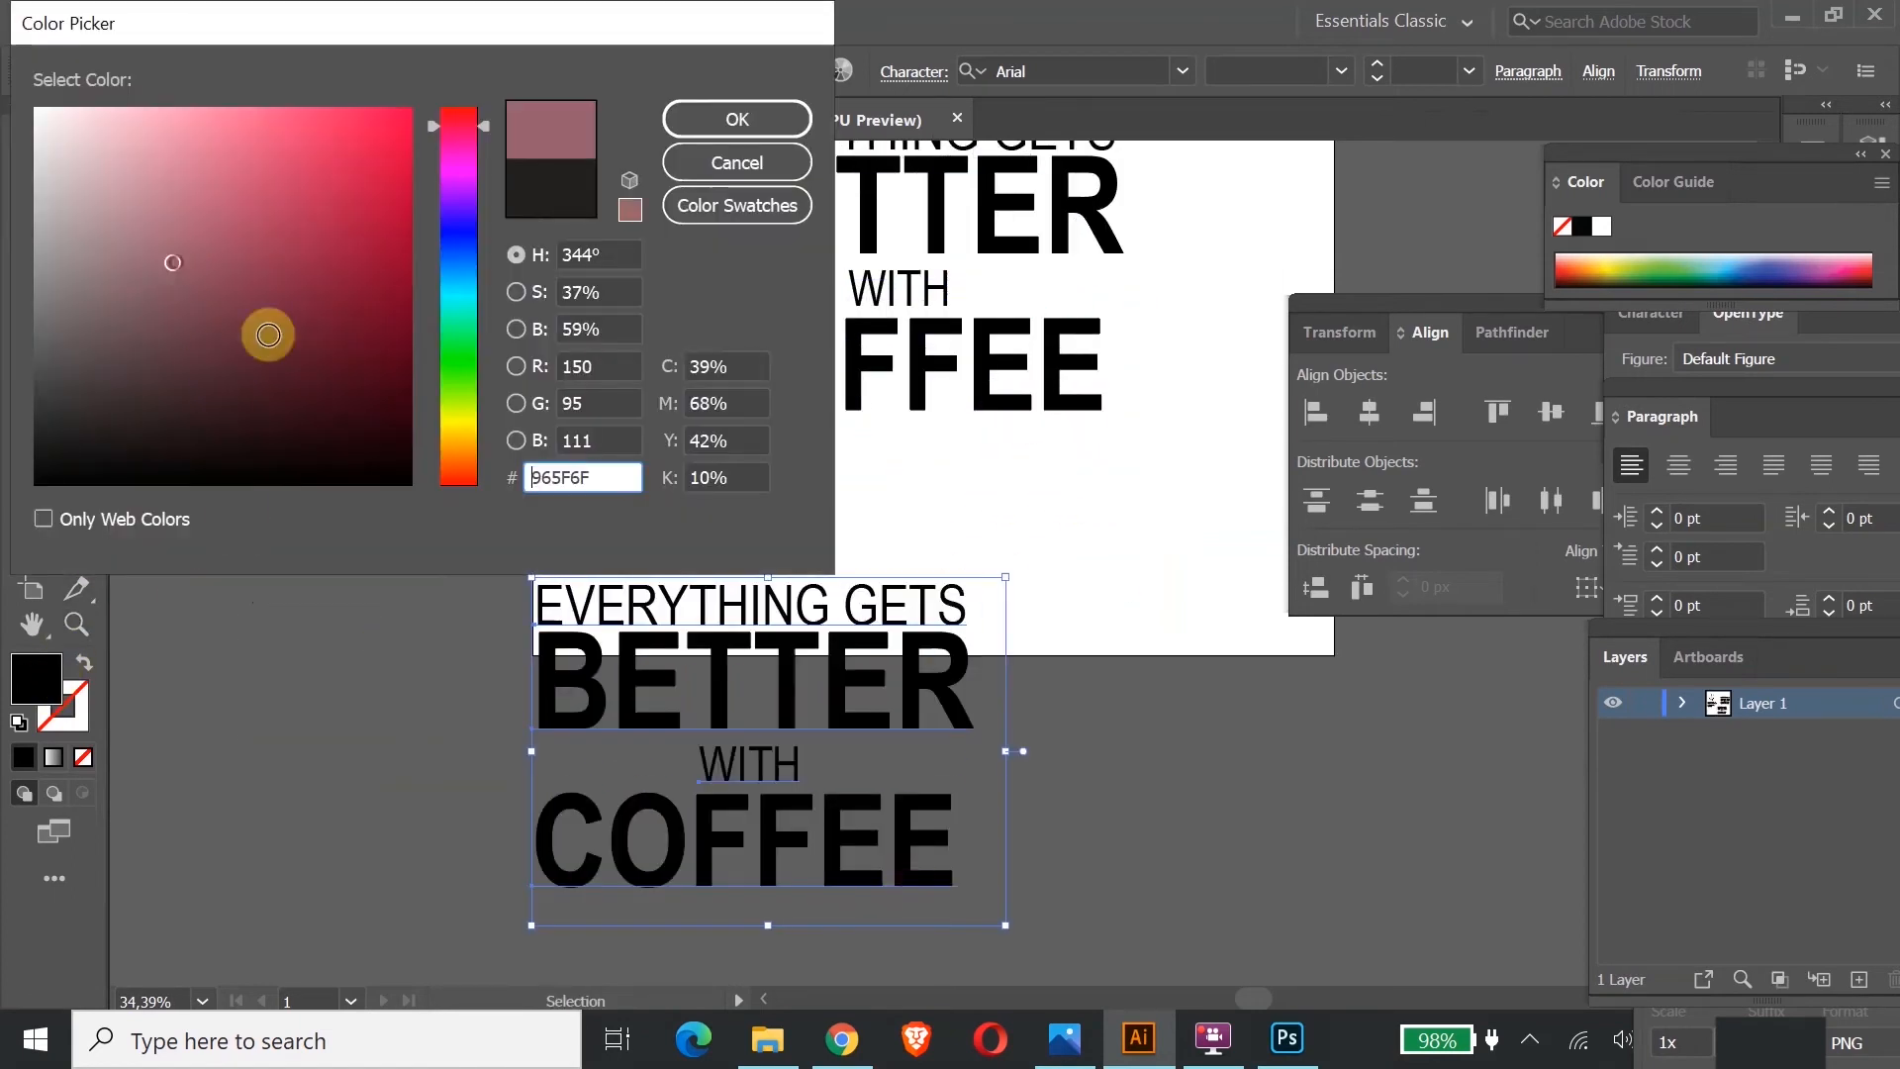
click(454, 426)
drag(373, 247, 422, 63)
click(718, 115)
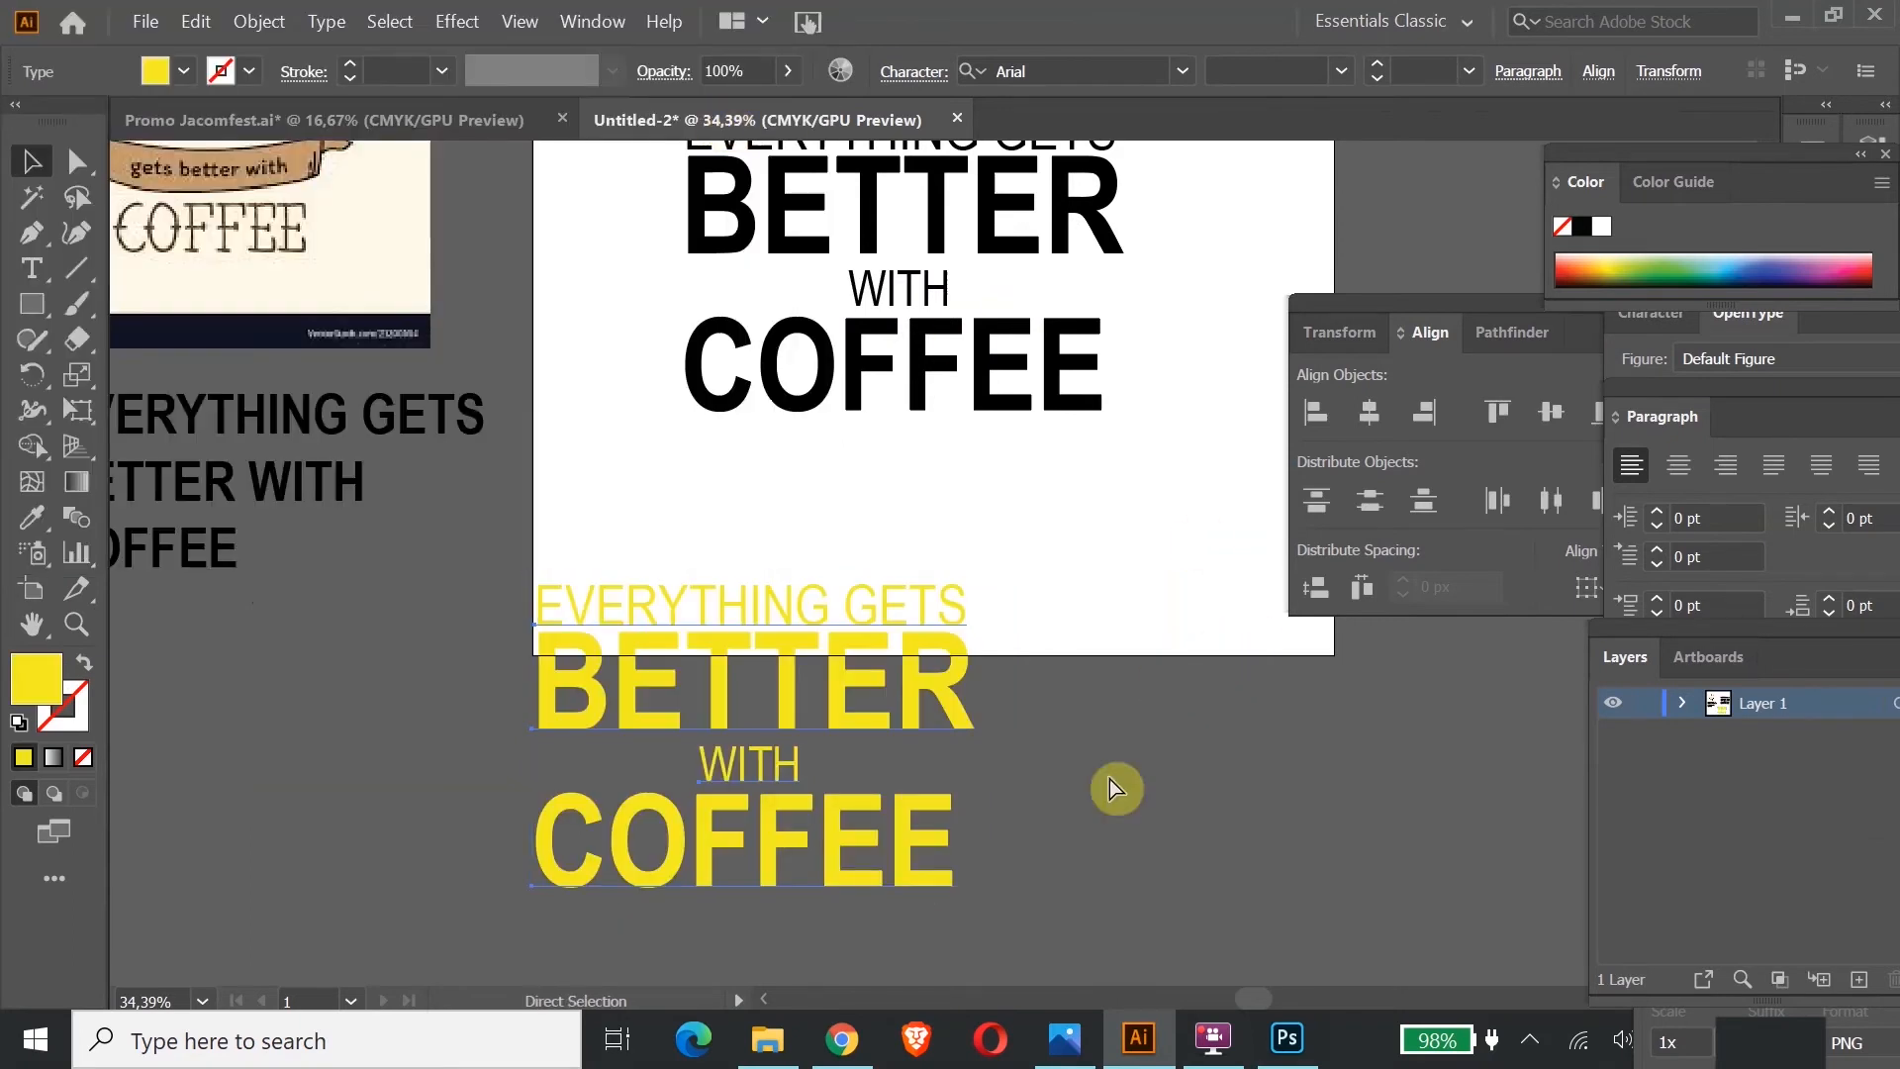
Step: Switch to Photoshop and paste the yellow text over the coffee photo as a smart object
click(1283, 1039)
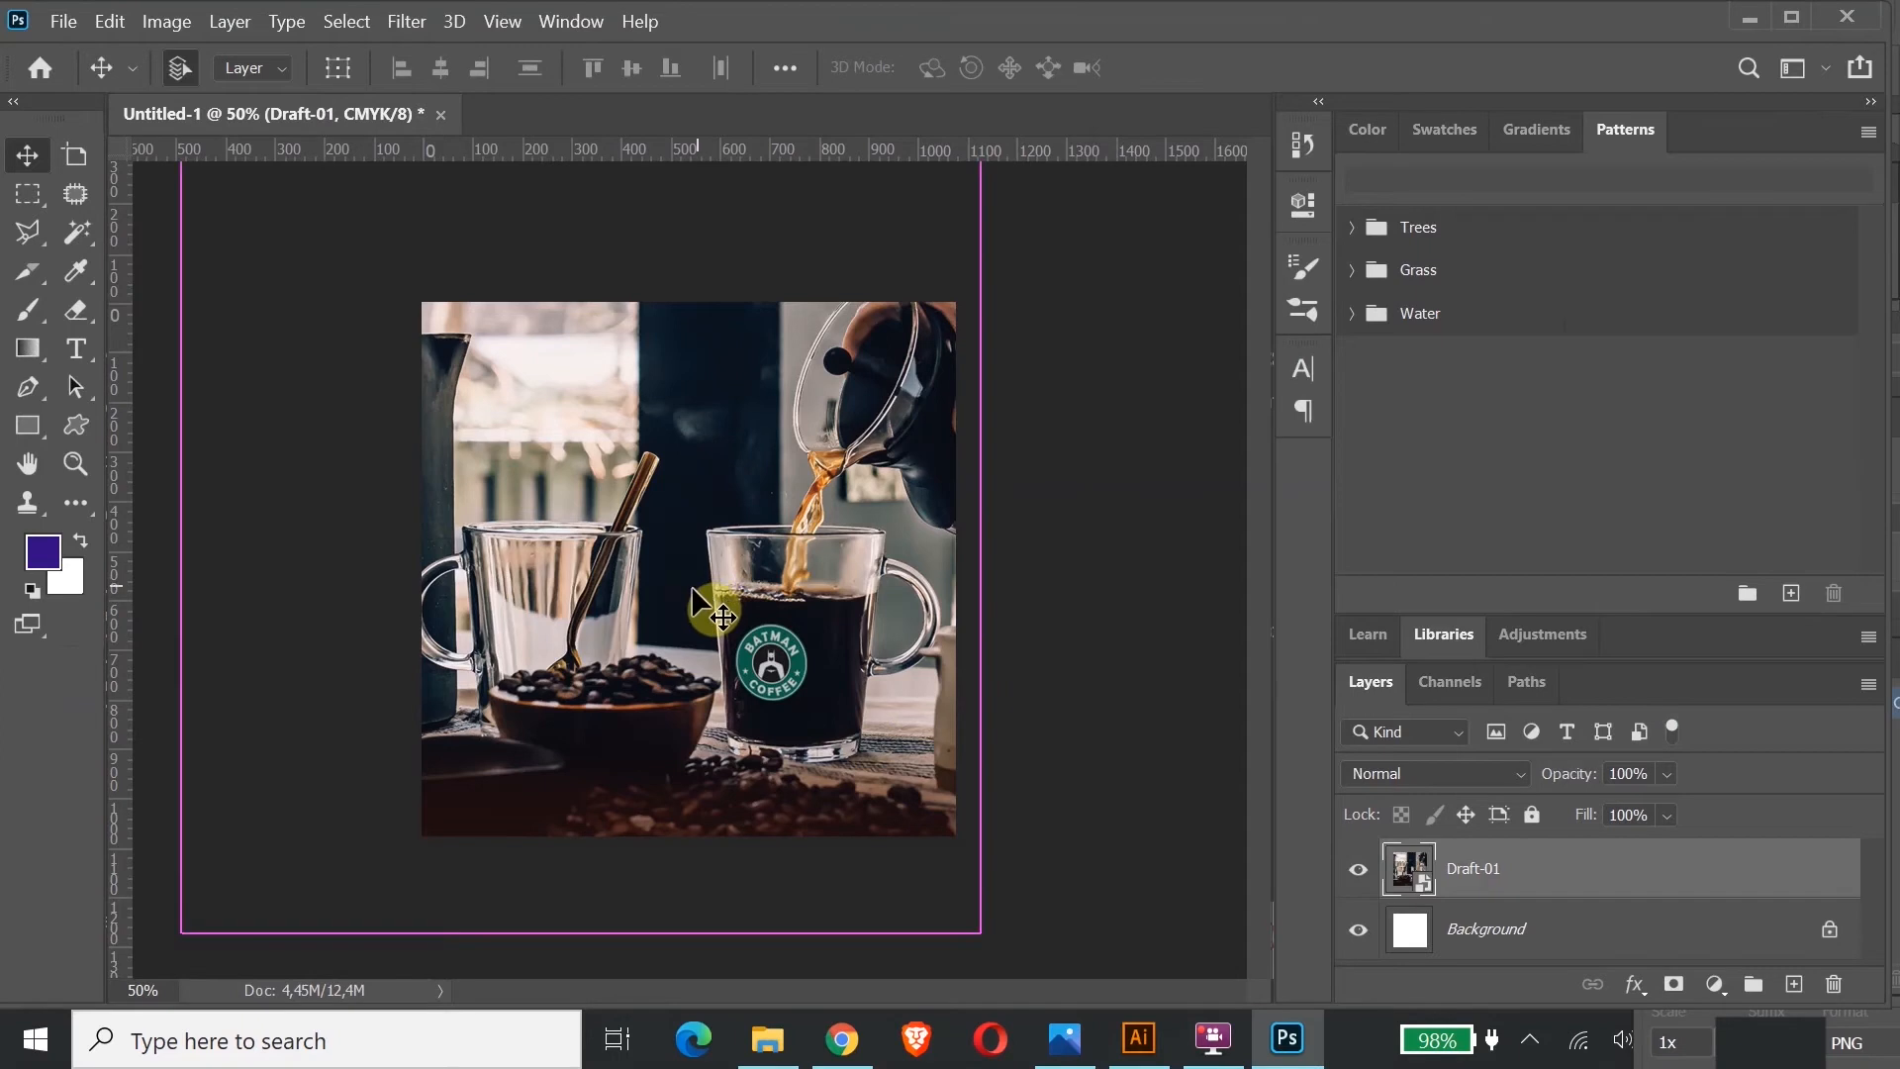
key(ctrl+v)
click(1071, 267)
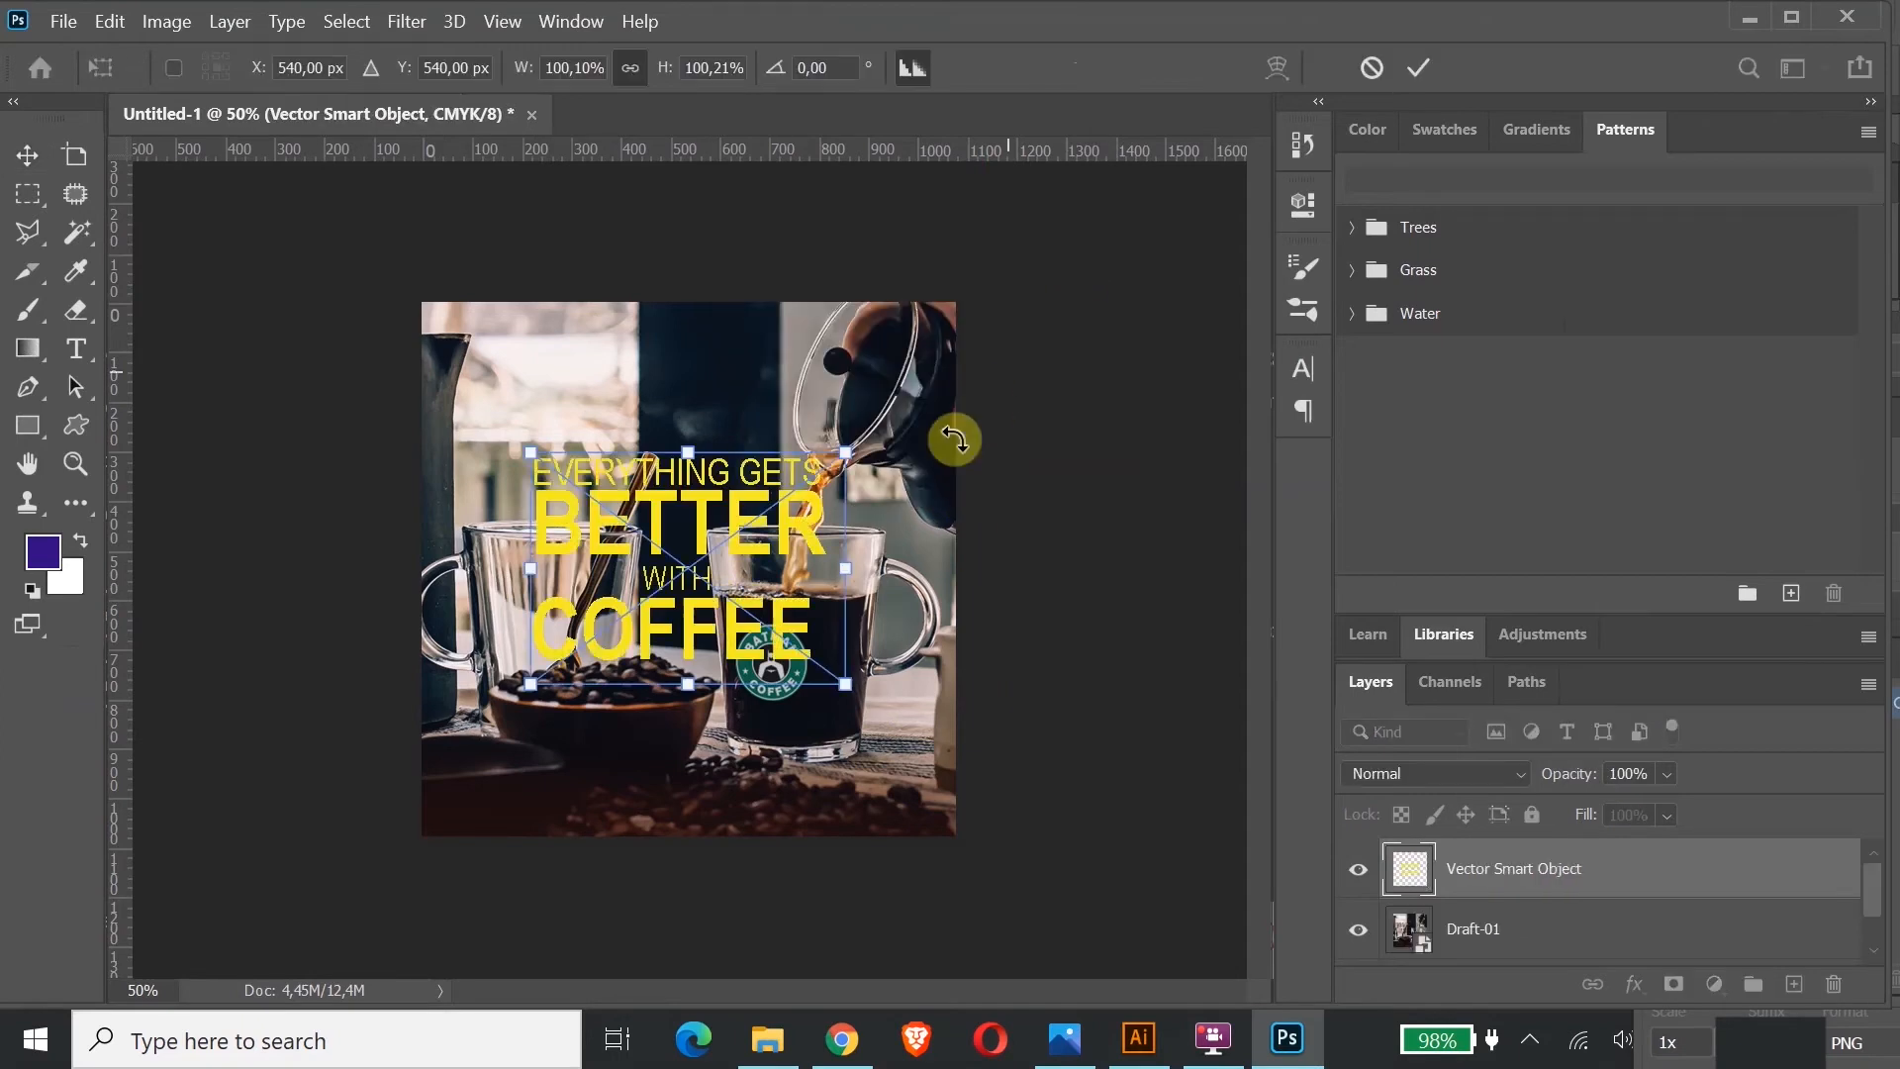
Step: Scale the pasted yellow text to about 64% and place it over the lower-left corner of the photo
drag(792, 554, 711, 683)
drag(767, 581, 630, 706)
click(28, 156)
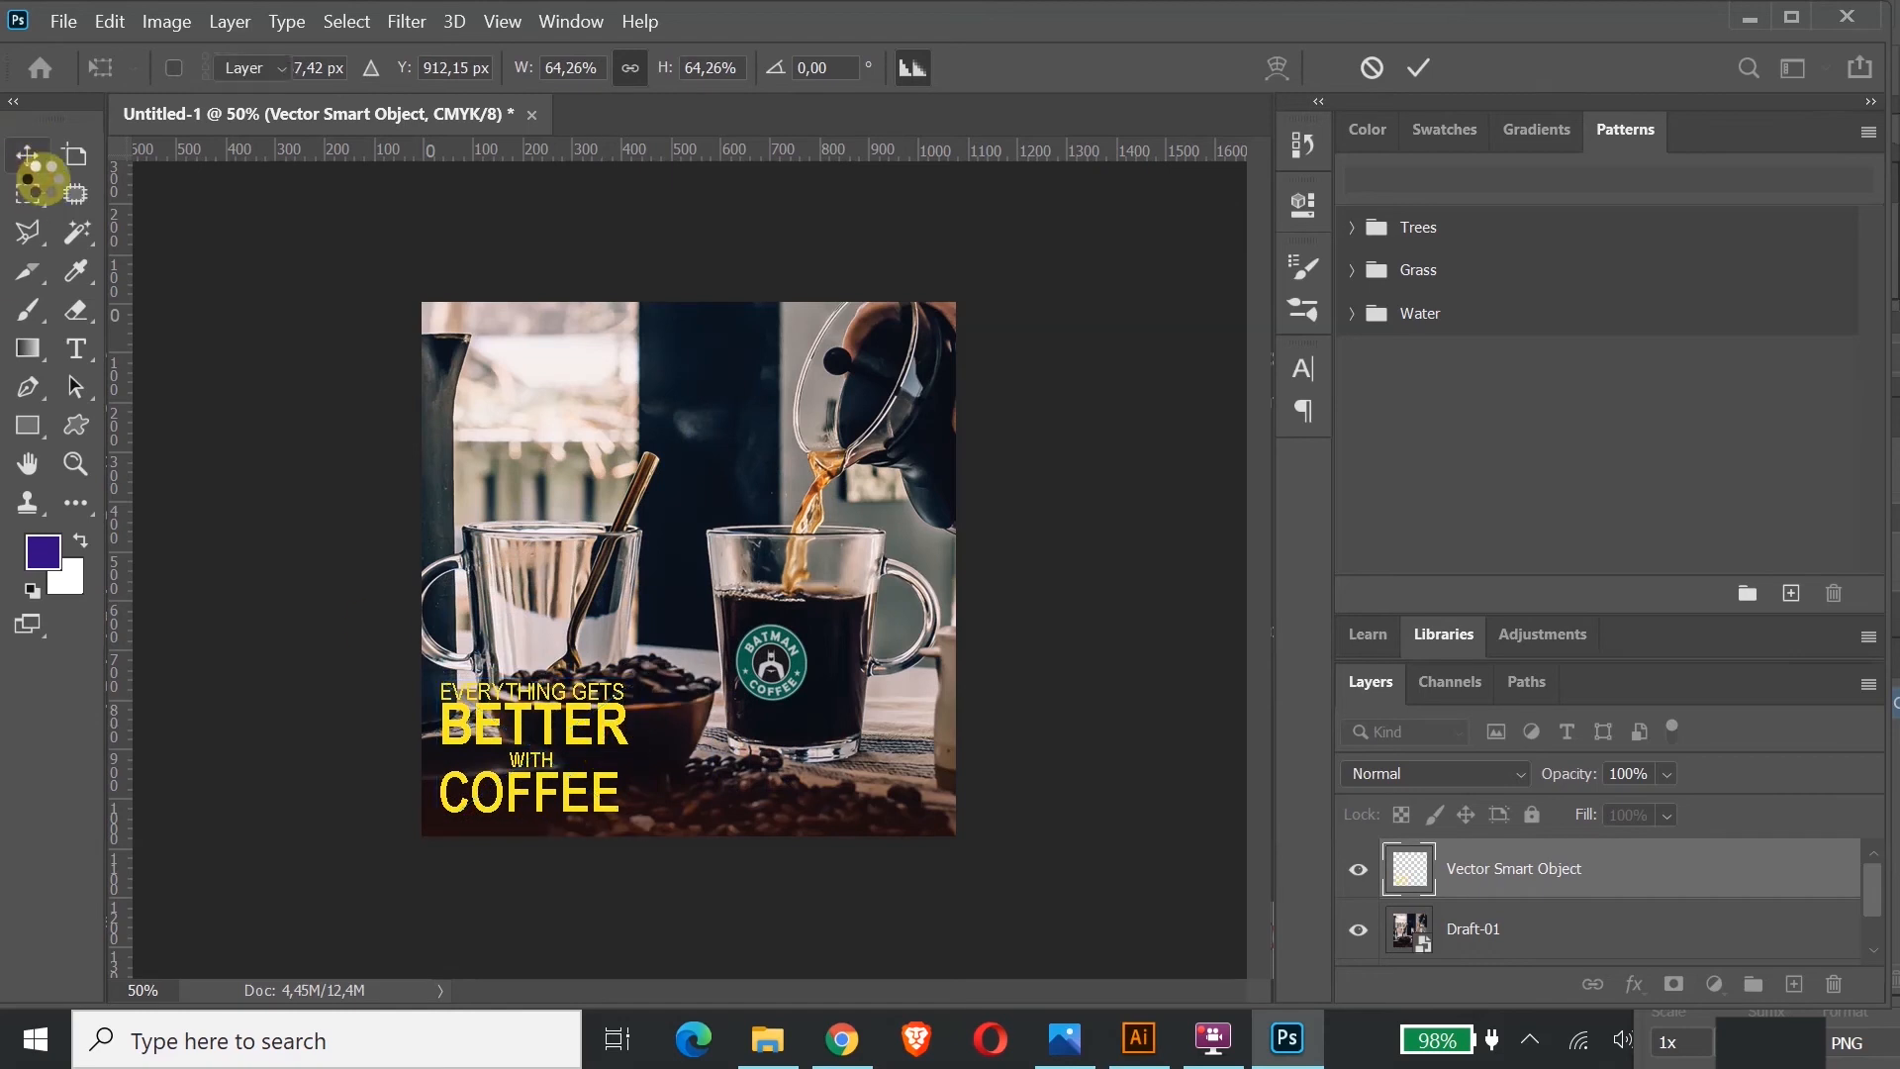
key(Escape)
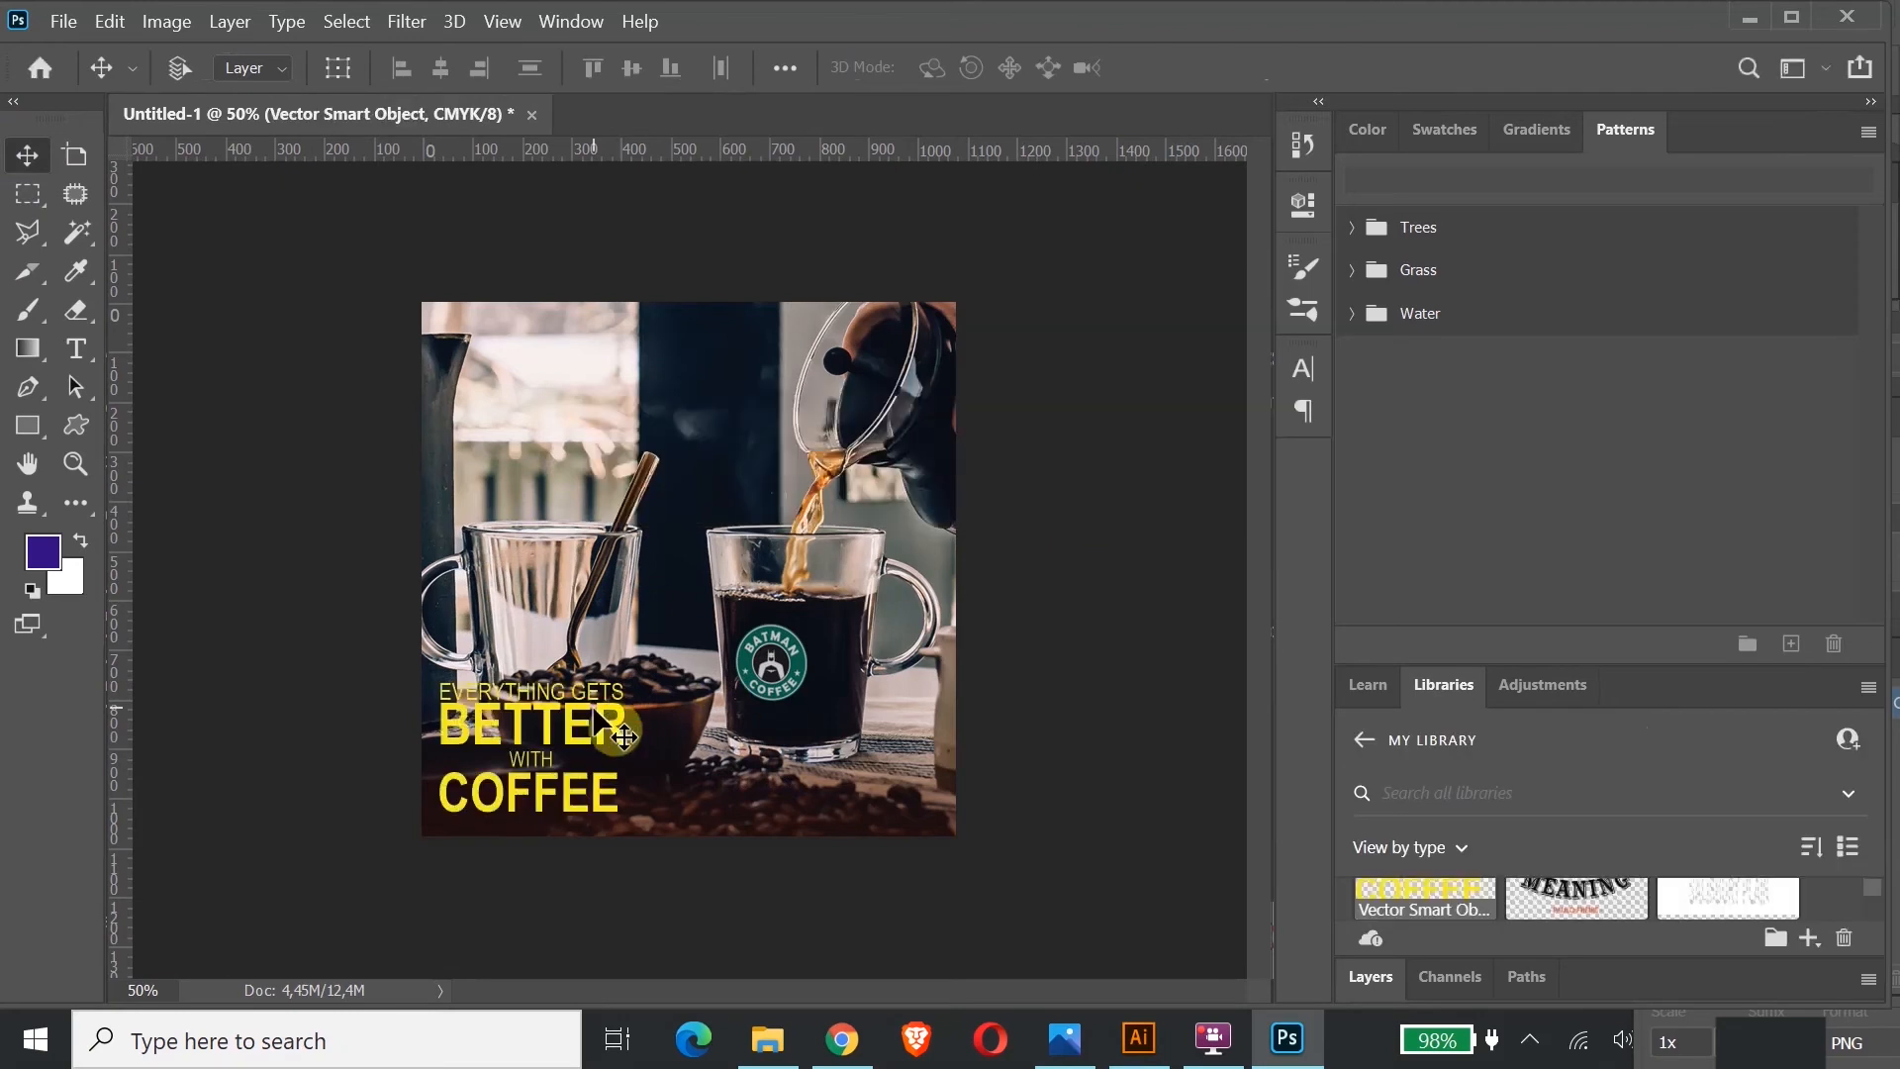
mouse_move(594, 728)
mouse_down()
mouse_move(595, 476)
mouse_move(620, 360)
mouse_move(693, 488)
mouse_move(613, 625)
mouse_move(595, 732)
mouse_up()
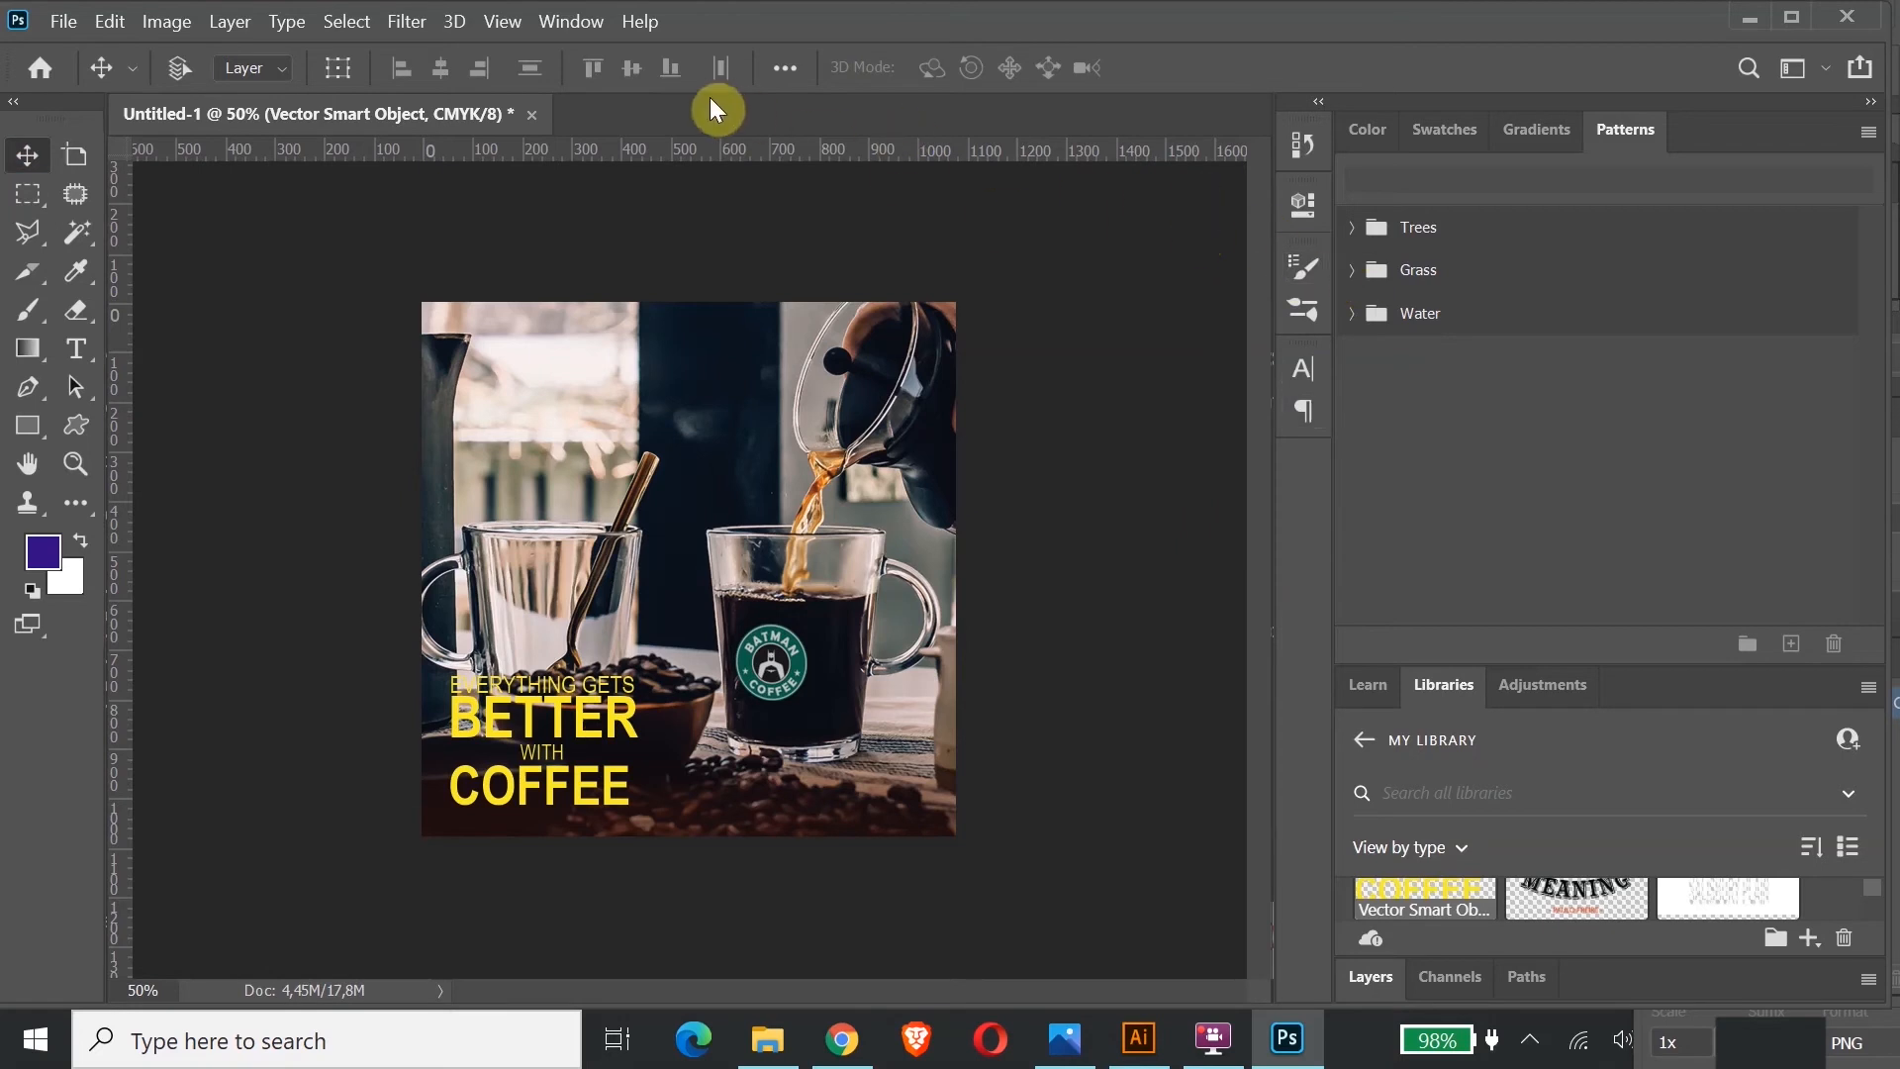
Step: Show the Layers panel again and add an empty layer directly above Draft-01, beneath the yellow text
click(554, 20)
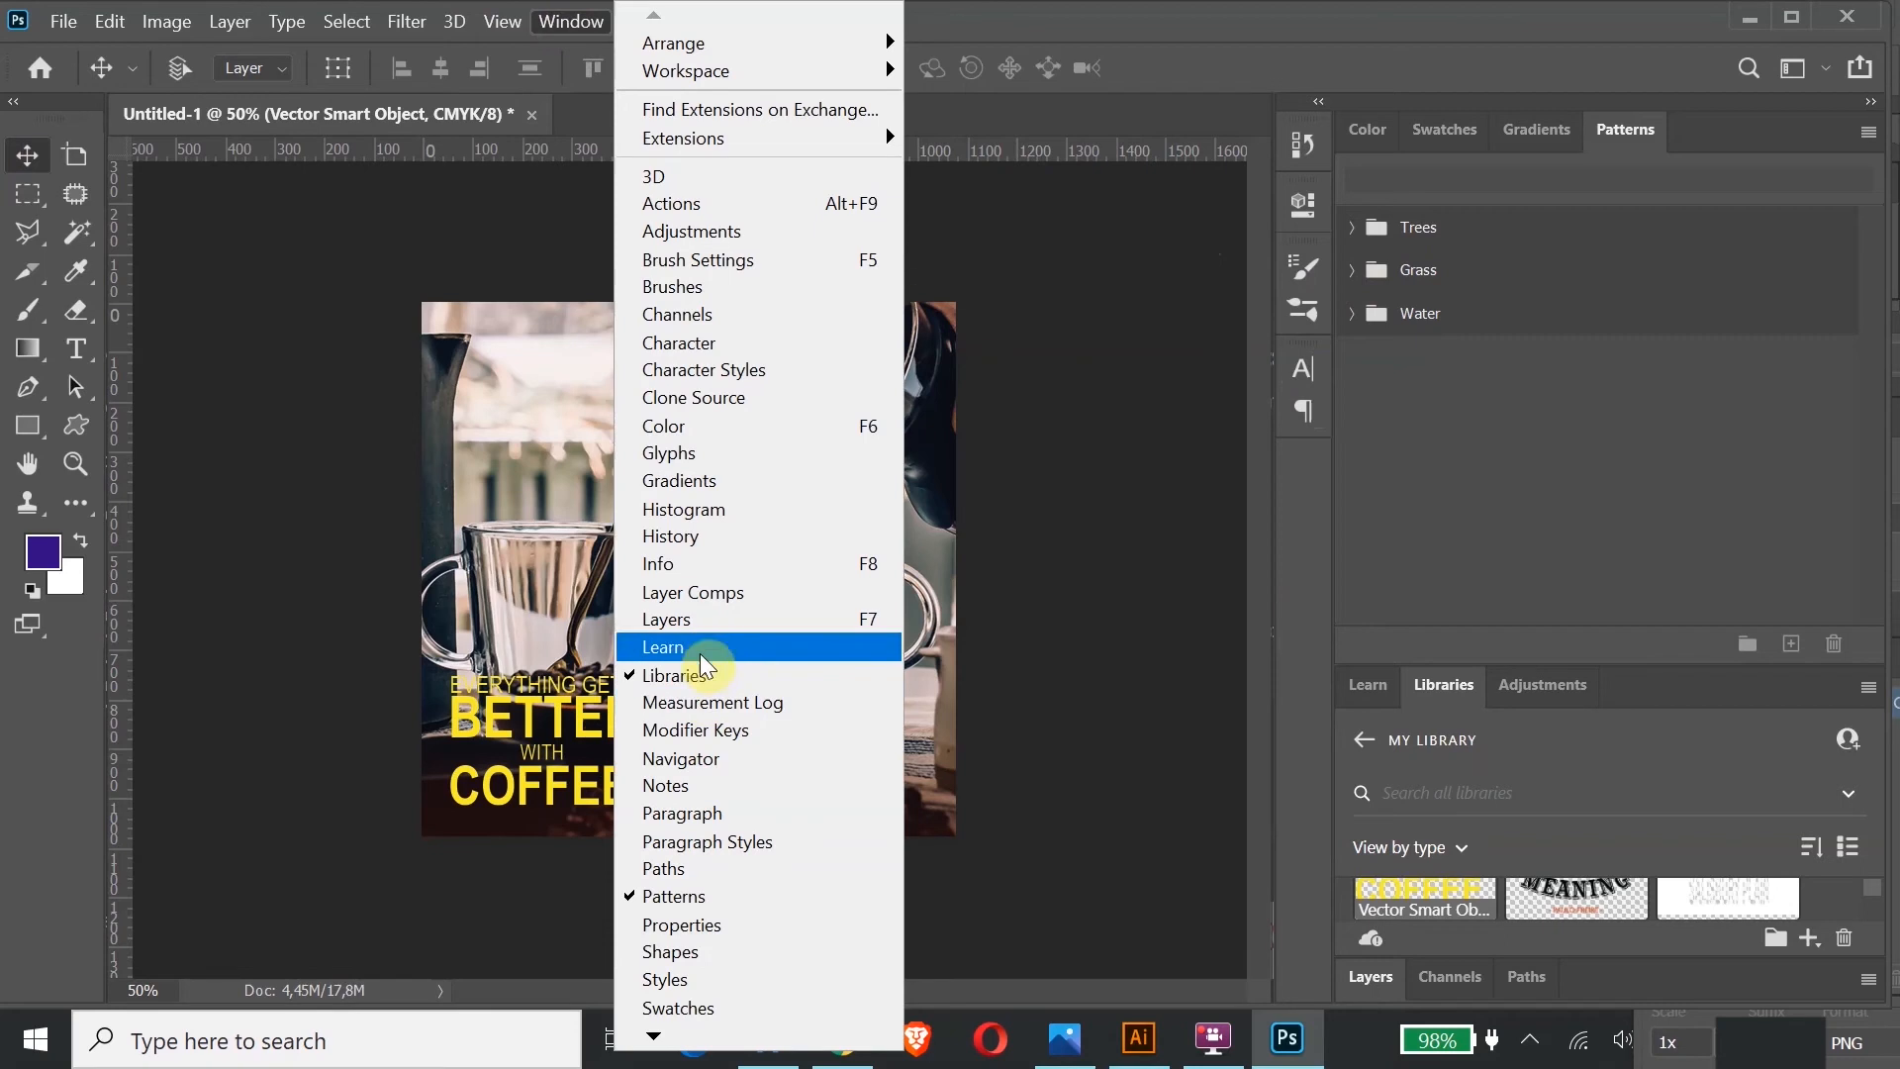
click(697, 619)
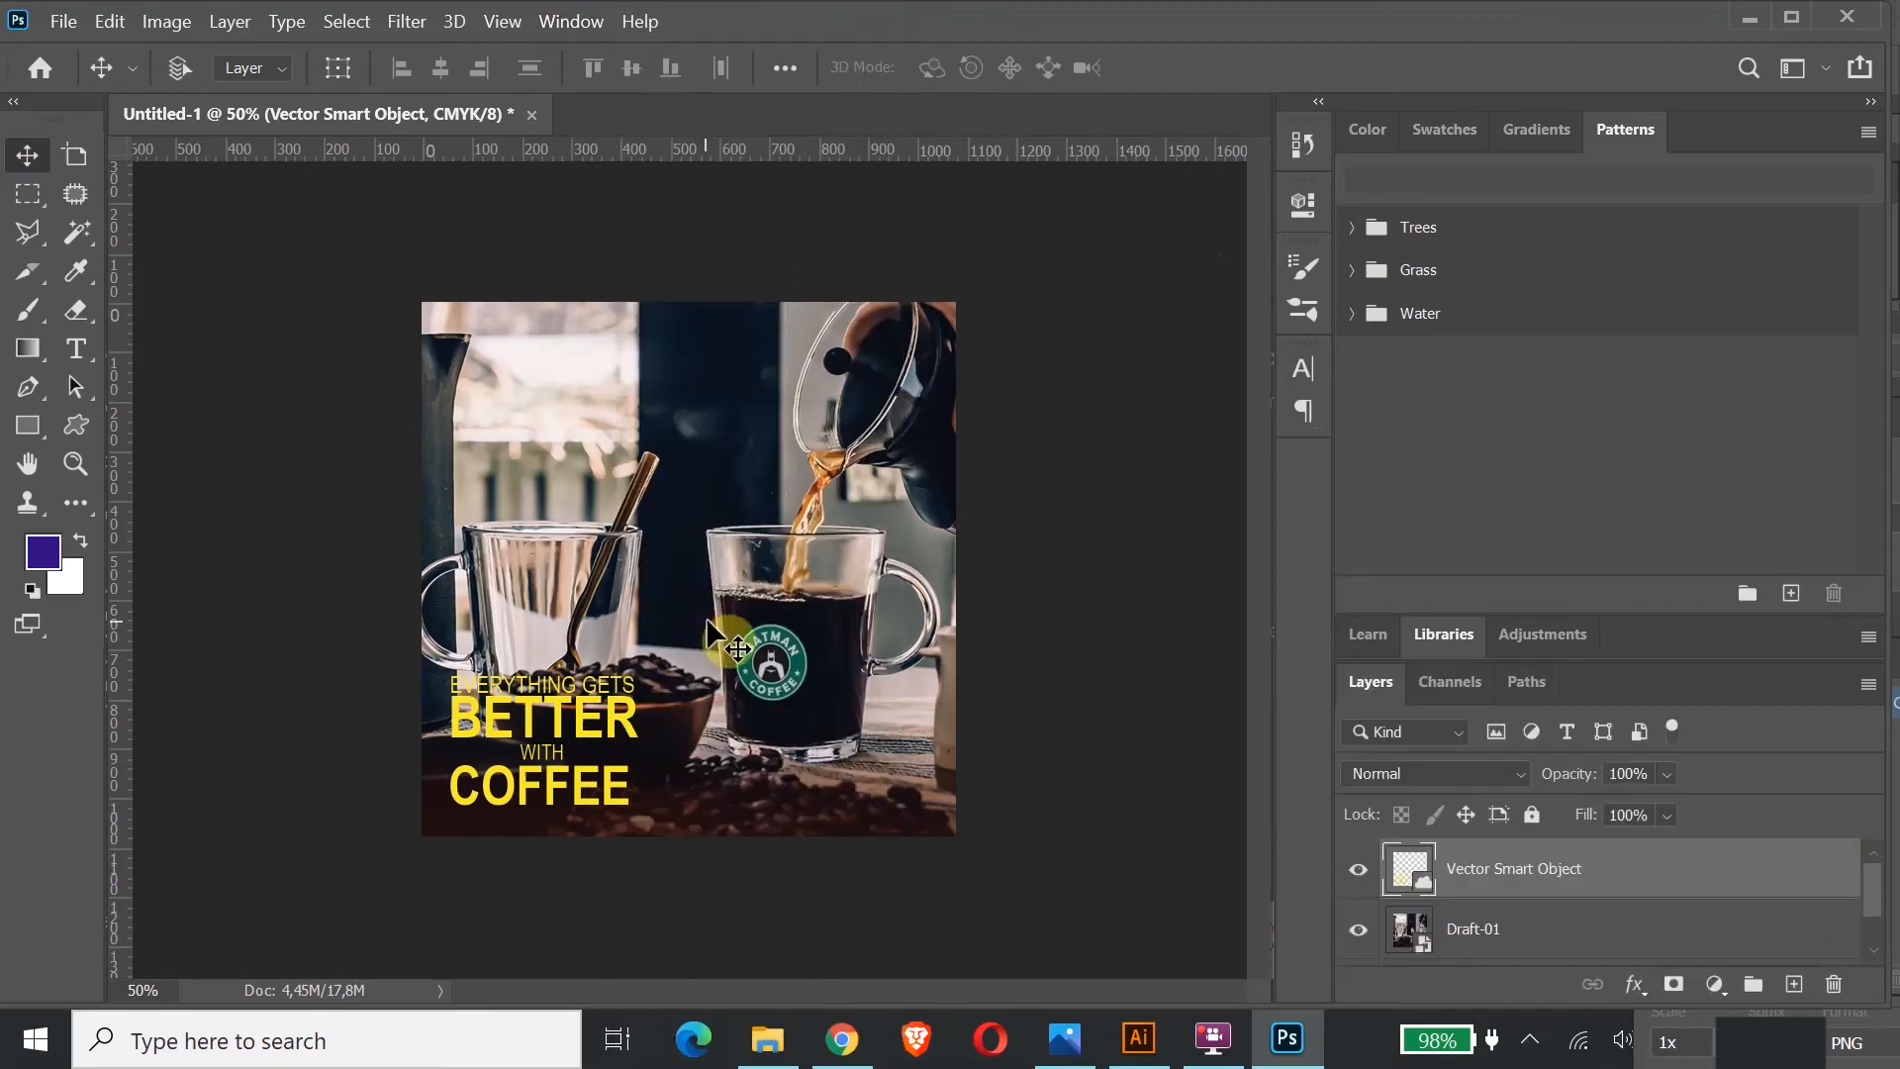
click(1588, 925)
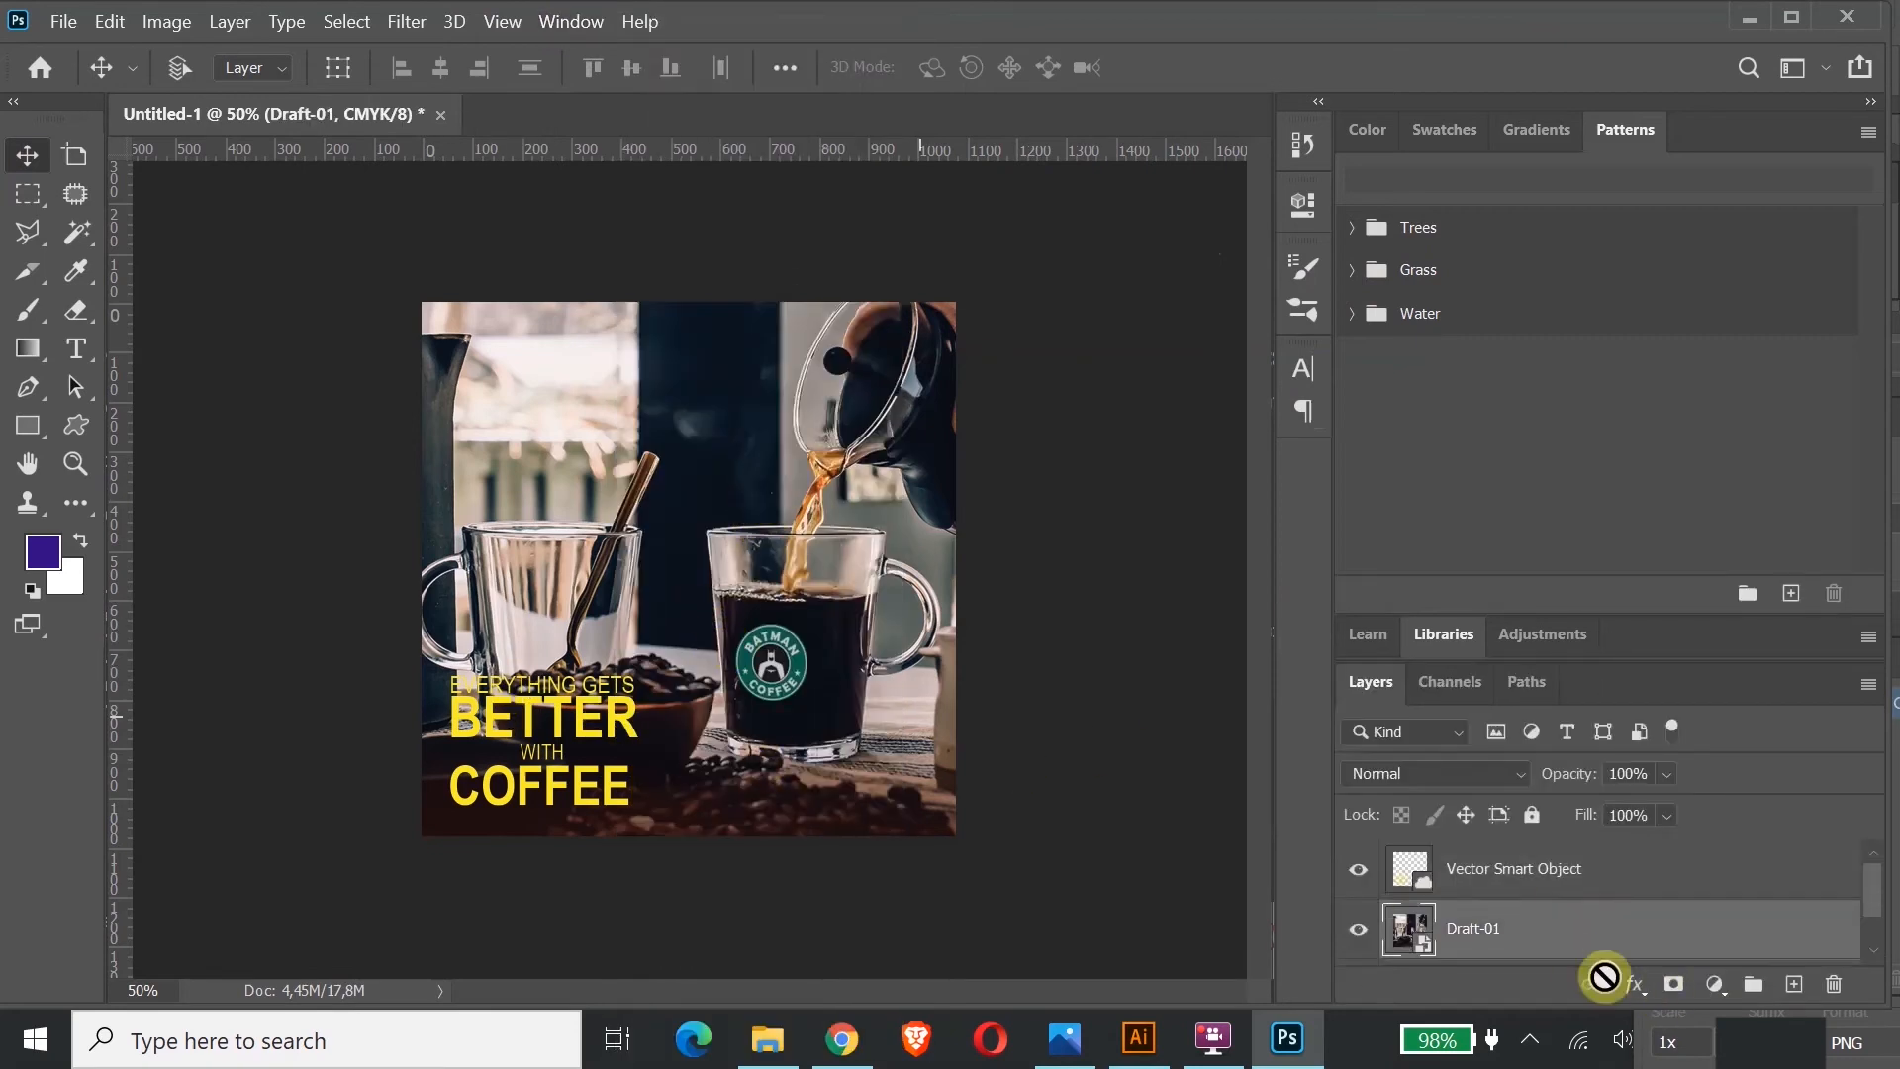
click(1578, 888)
click(1588, 930)
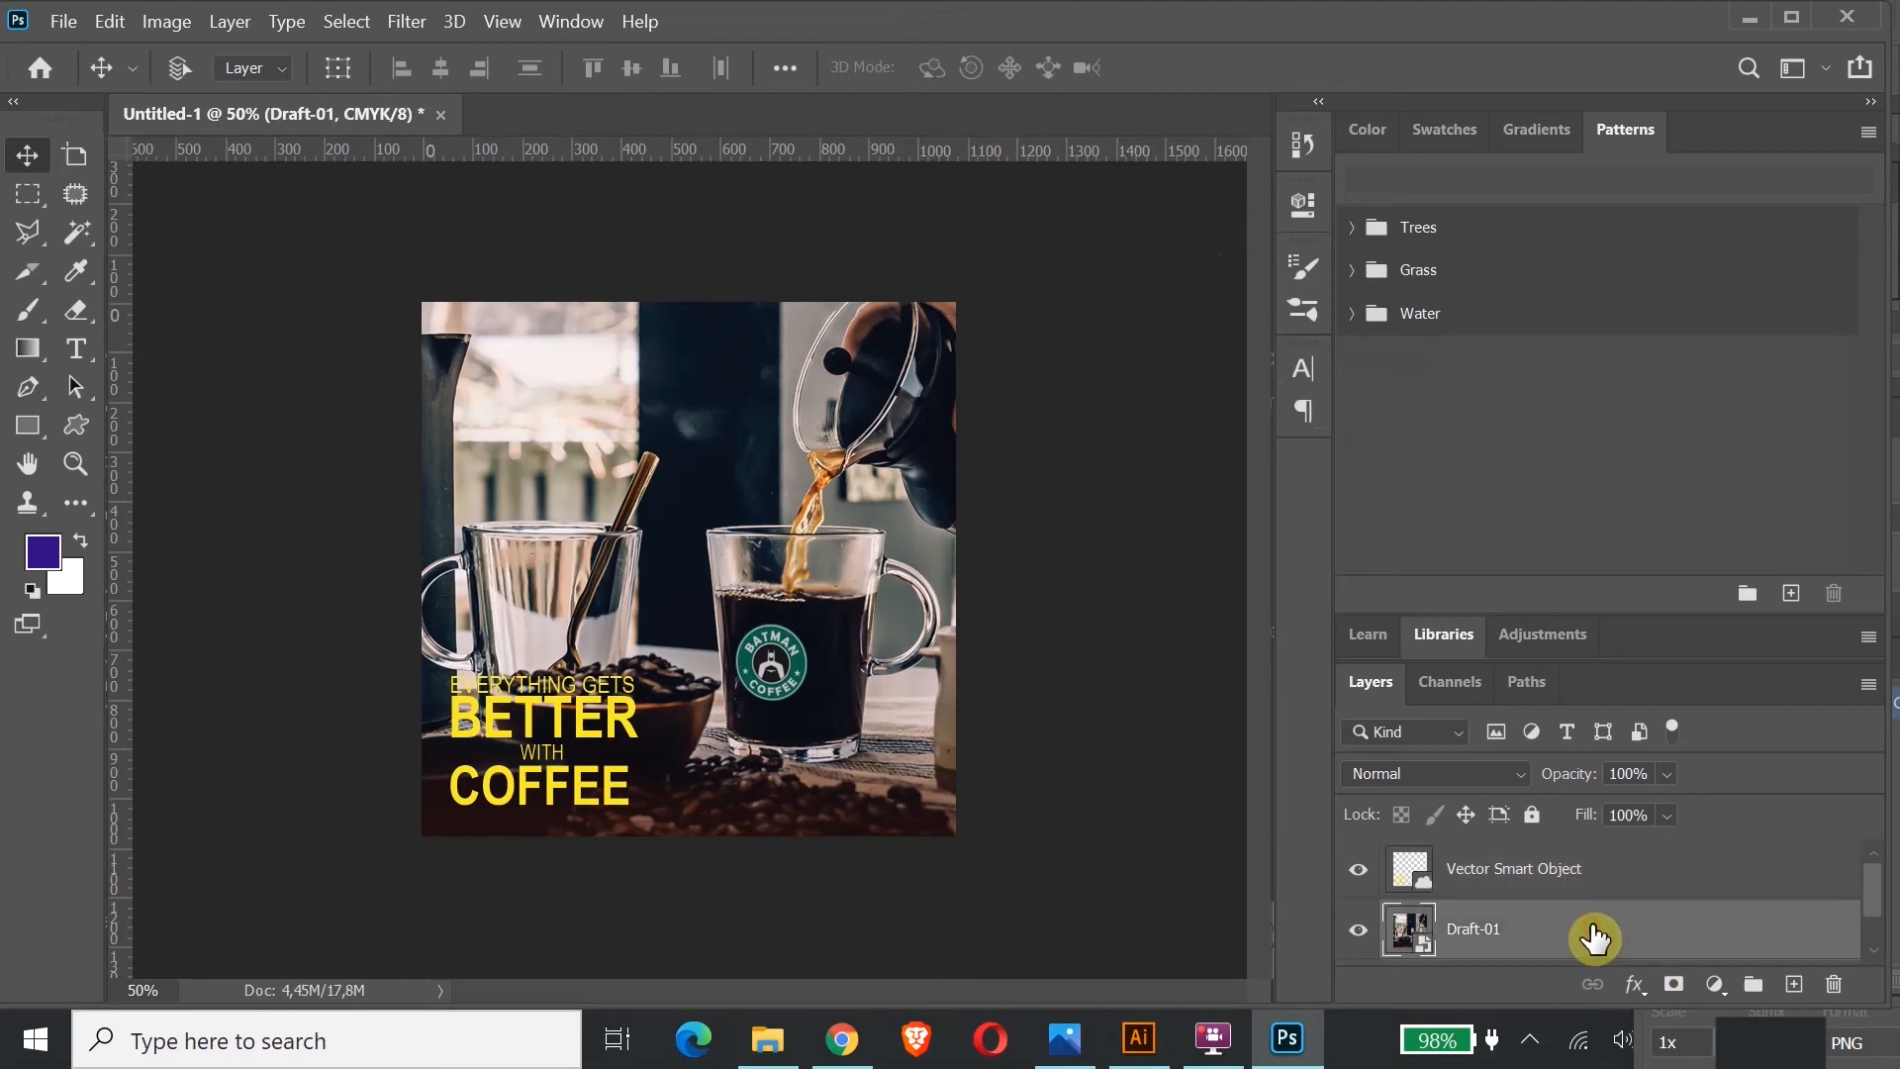
click(1793, 984)
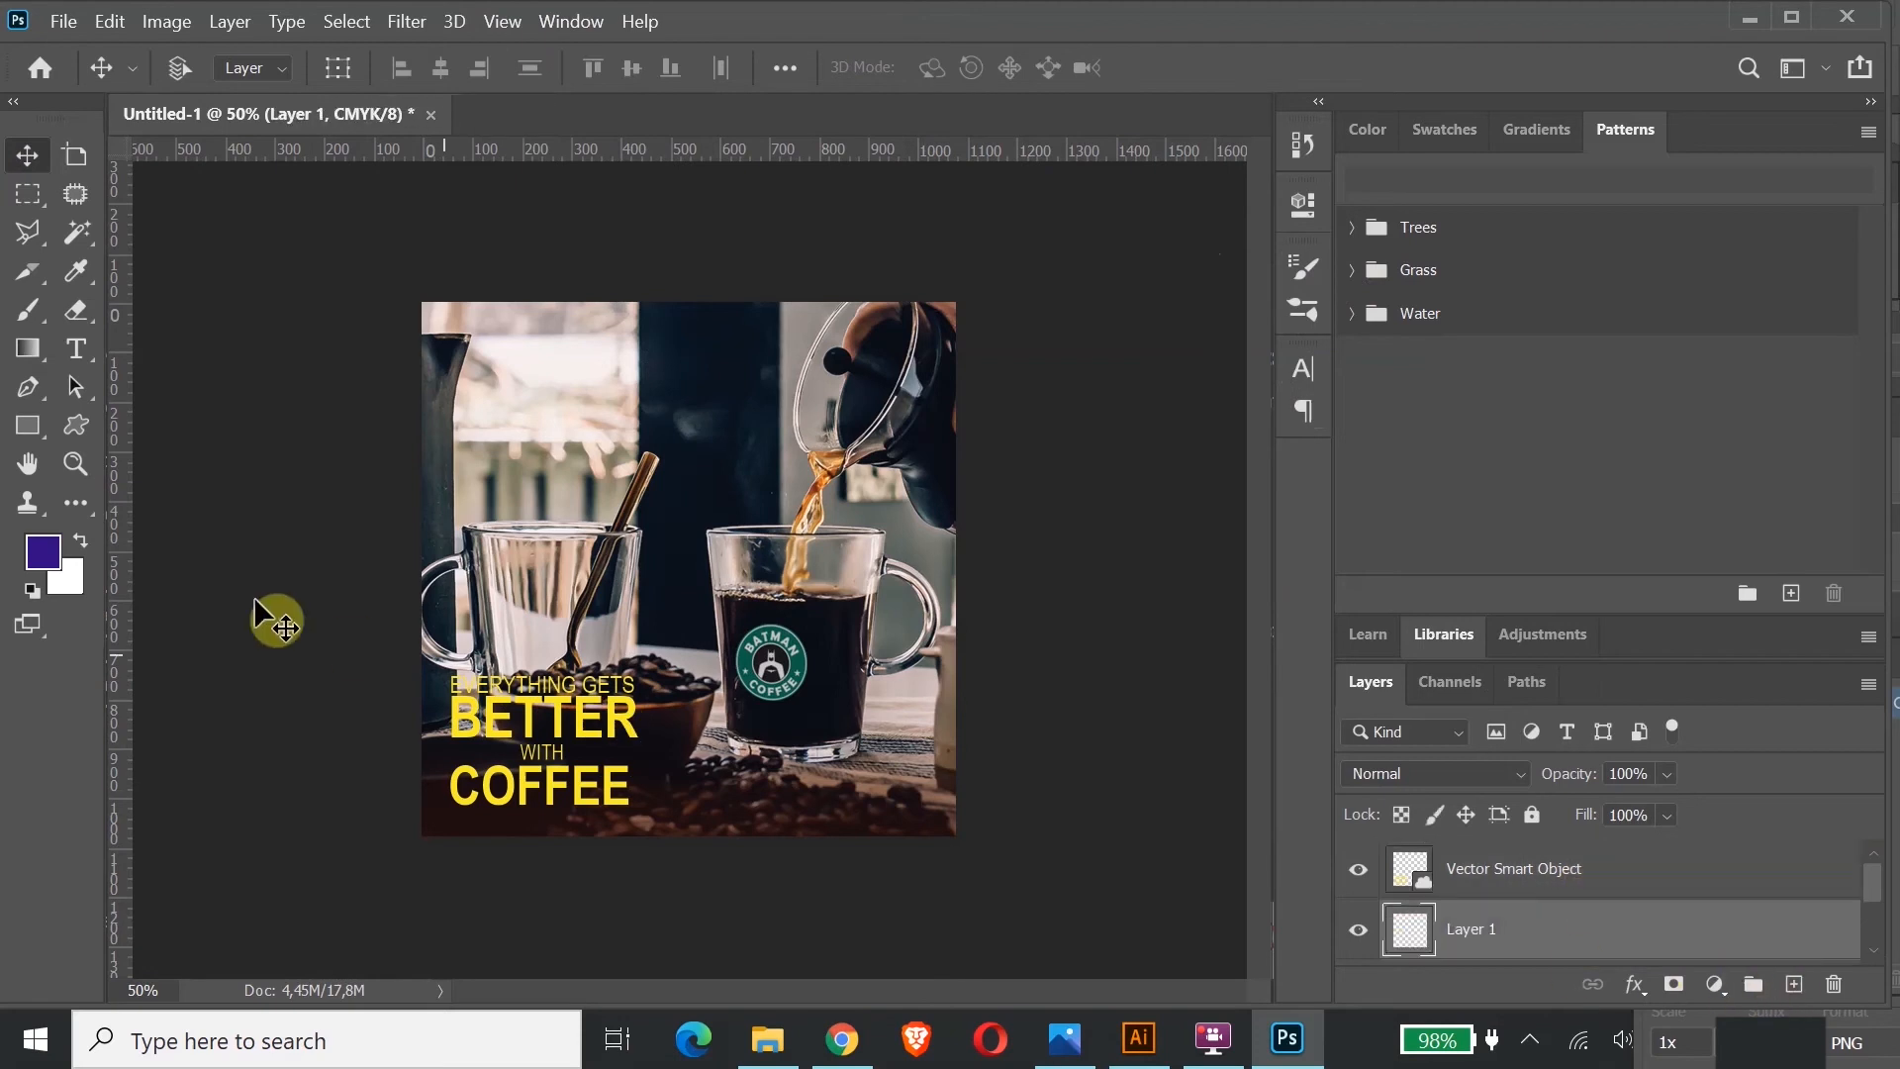
Step: Set the foreground colour to dark orange-brown, hex 8e390b
click(43, 551)
click(47, 547)
click(438, 695)
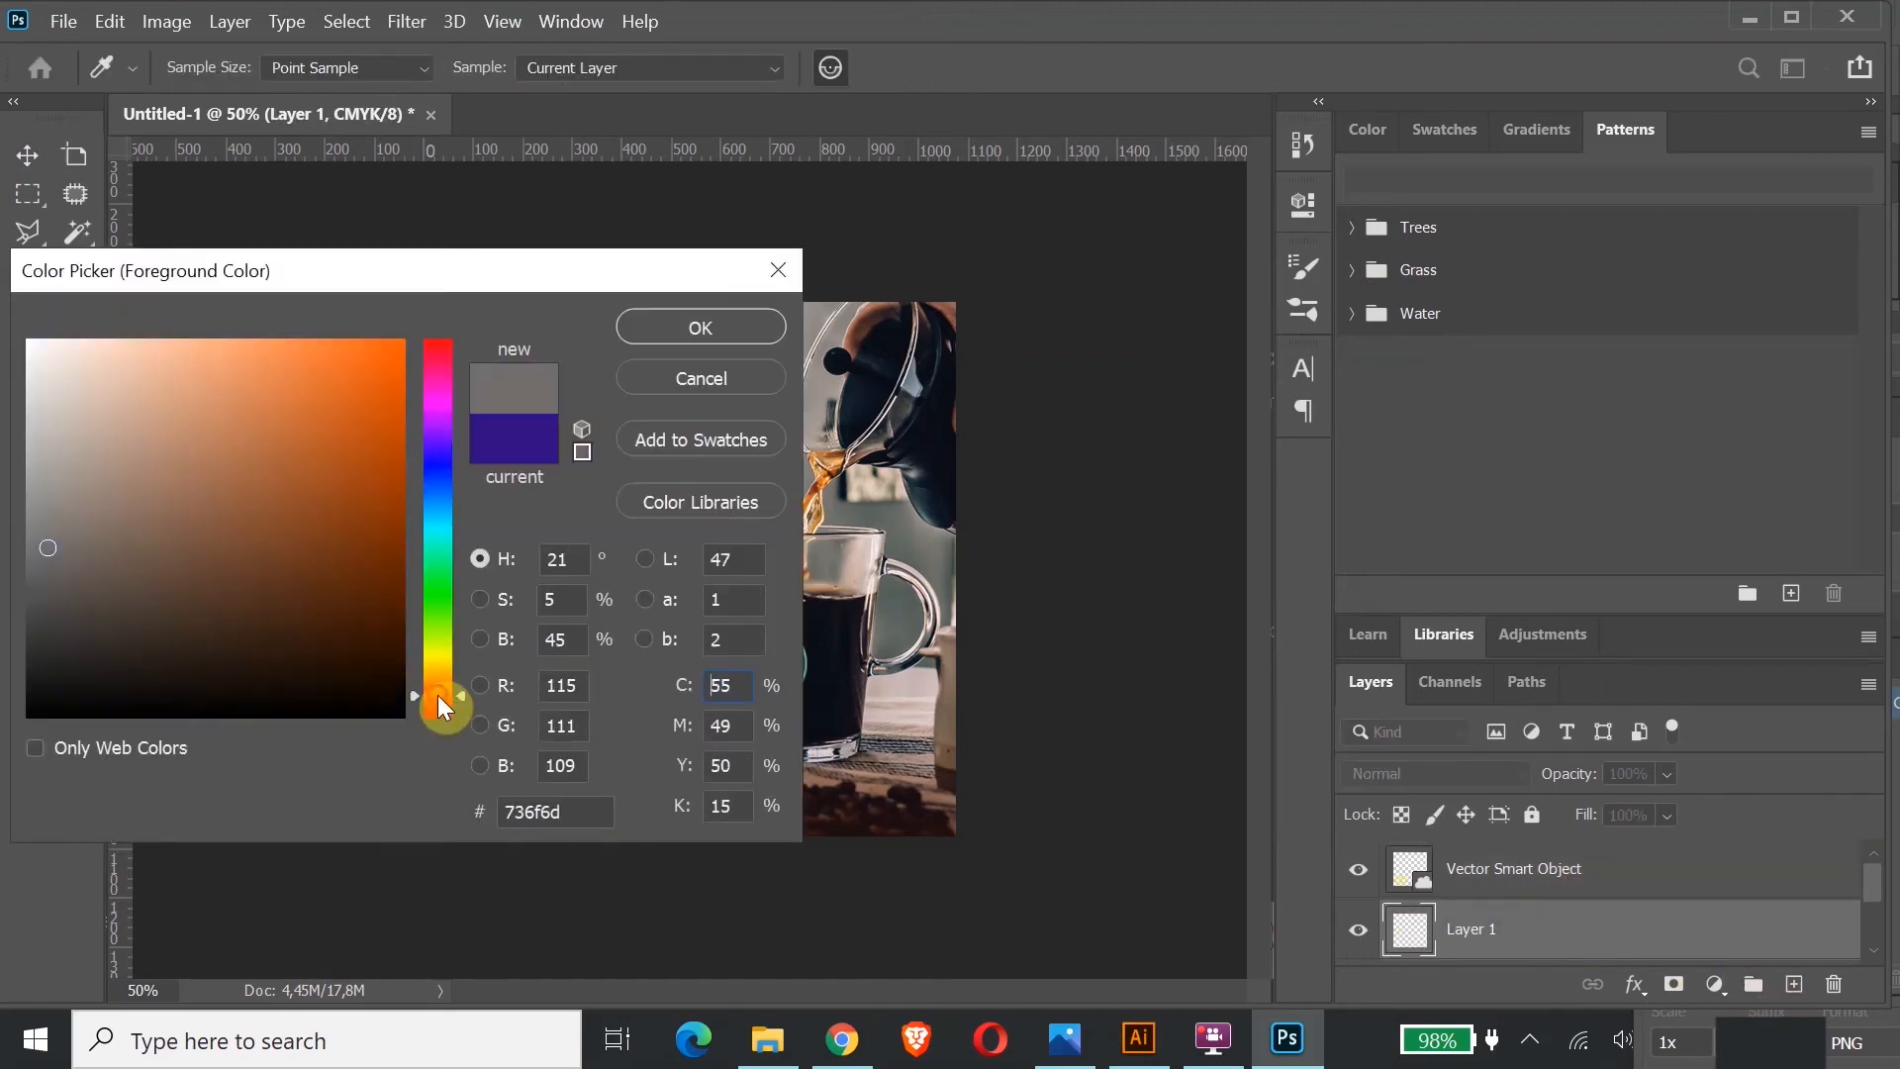
drag(349, 565, 377, 505)
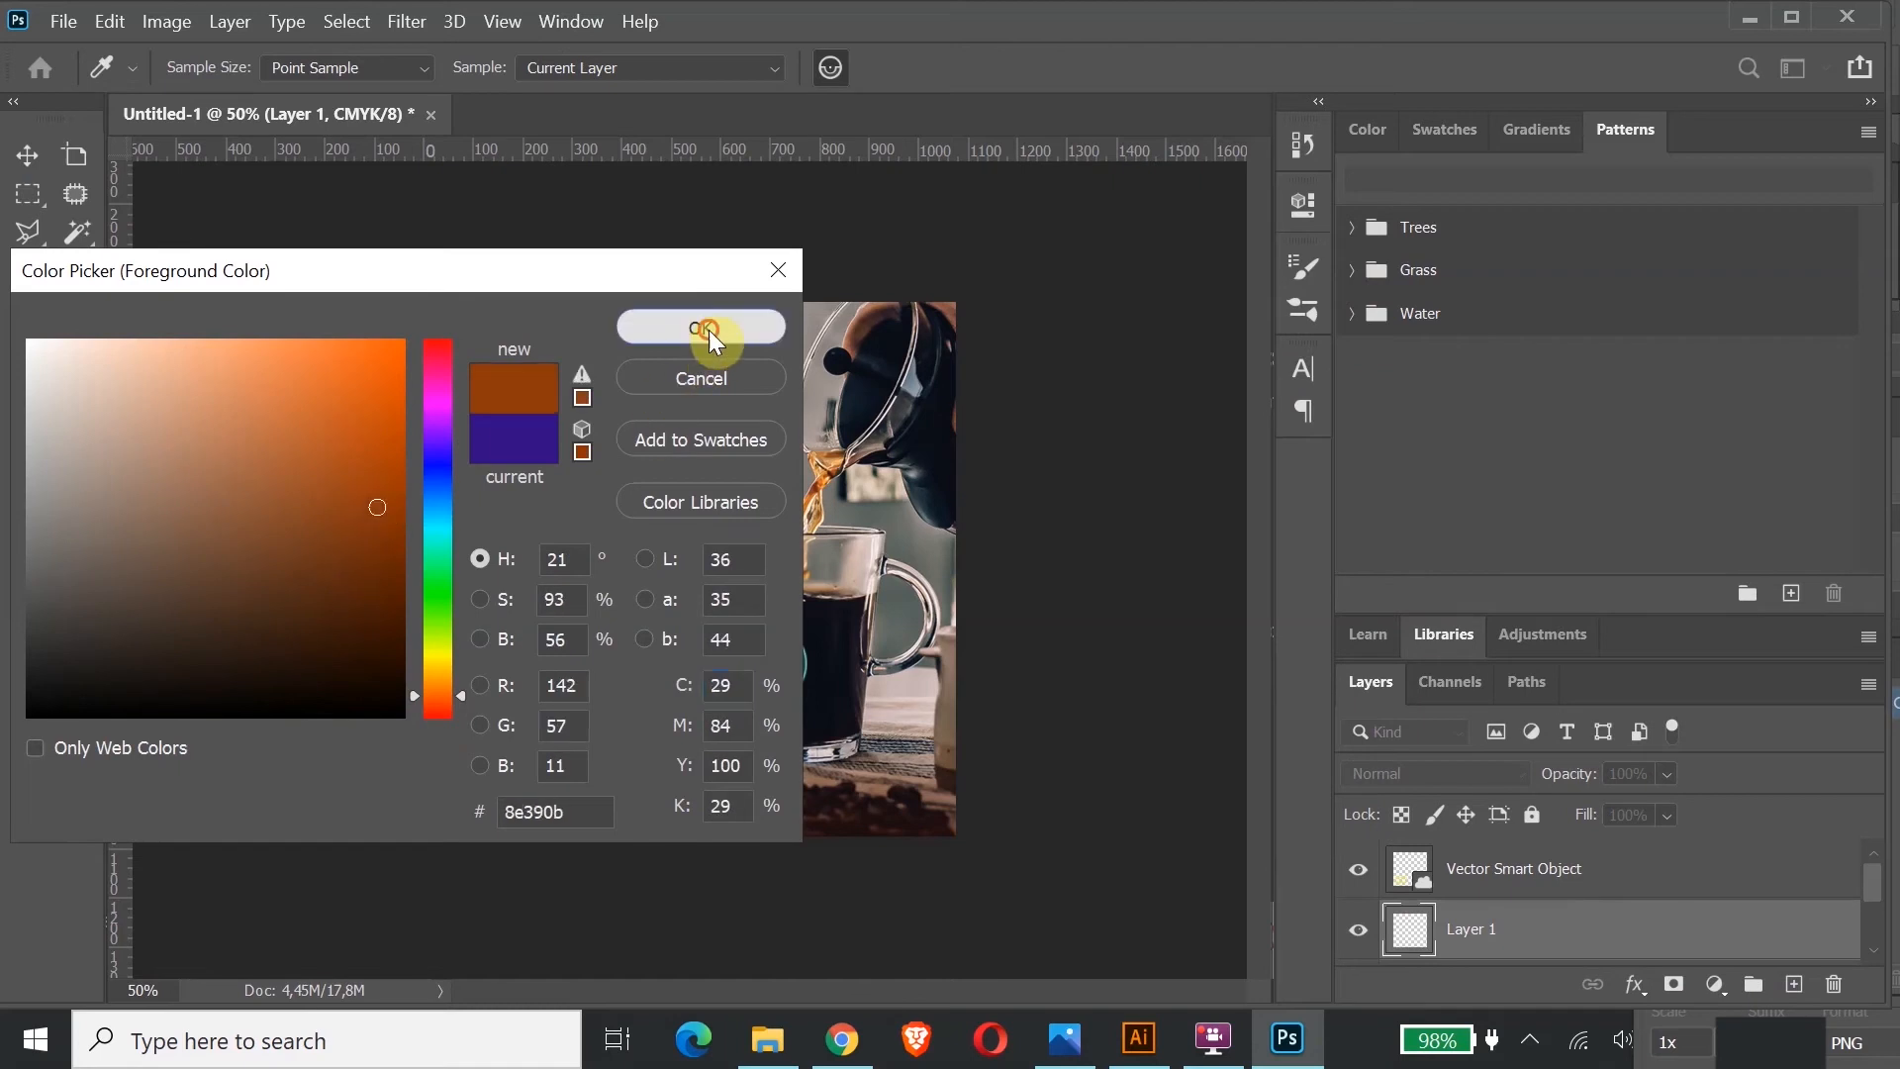
click(708, 334)
Step: Draw a brown-to-transparent gradient on the new layer from beyond the canvas's lower-left corner toward the centre, and reduce the layer's fill
click(28, 347)
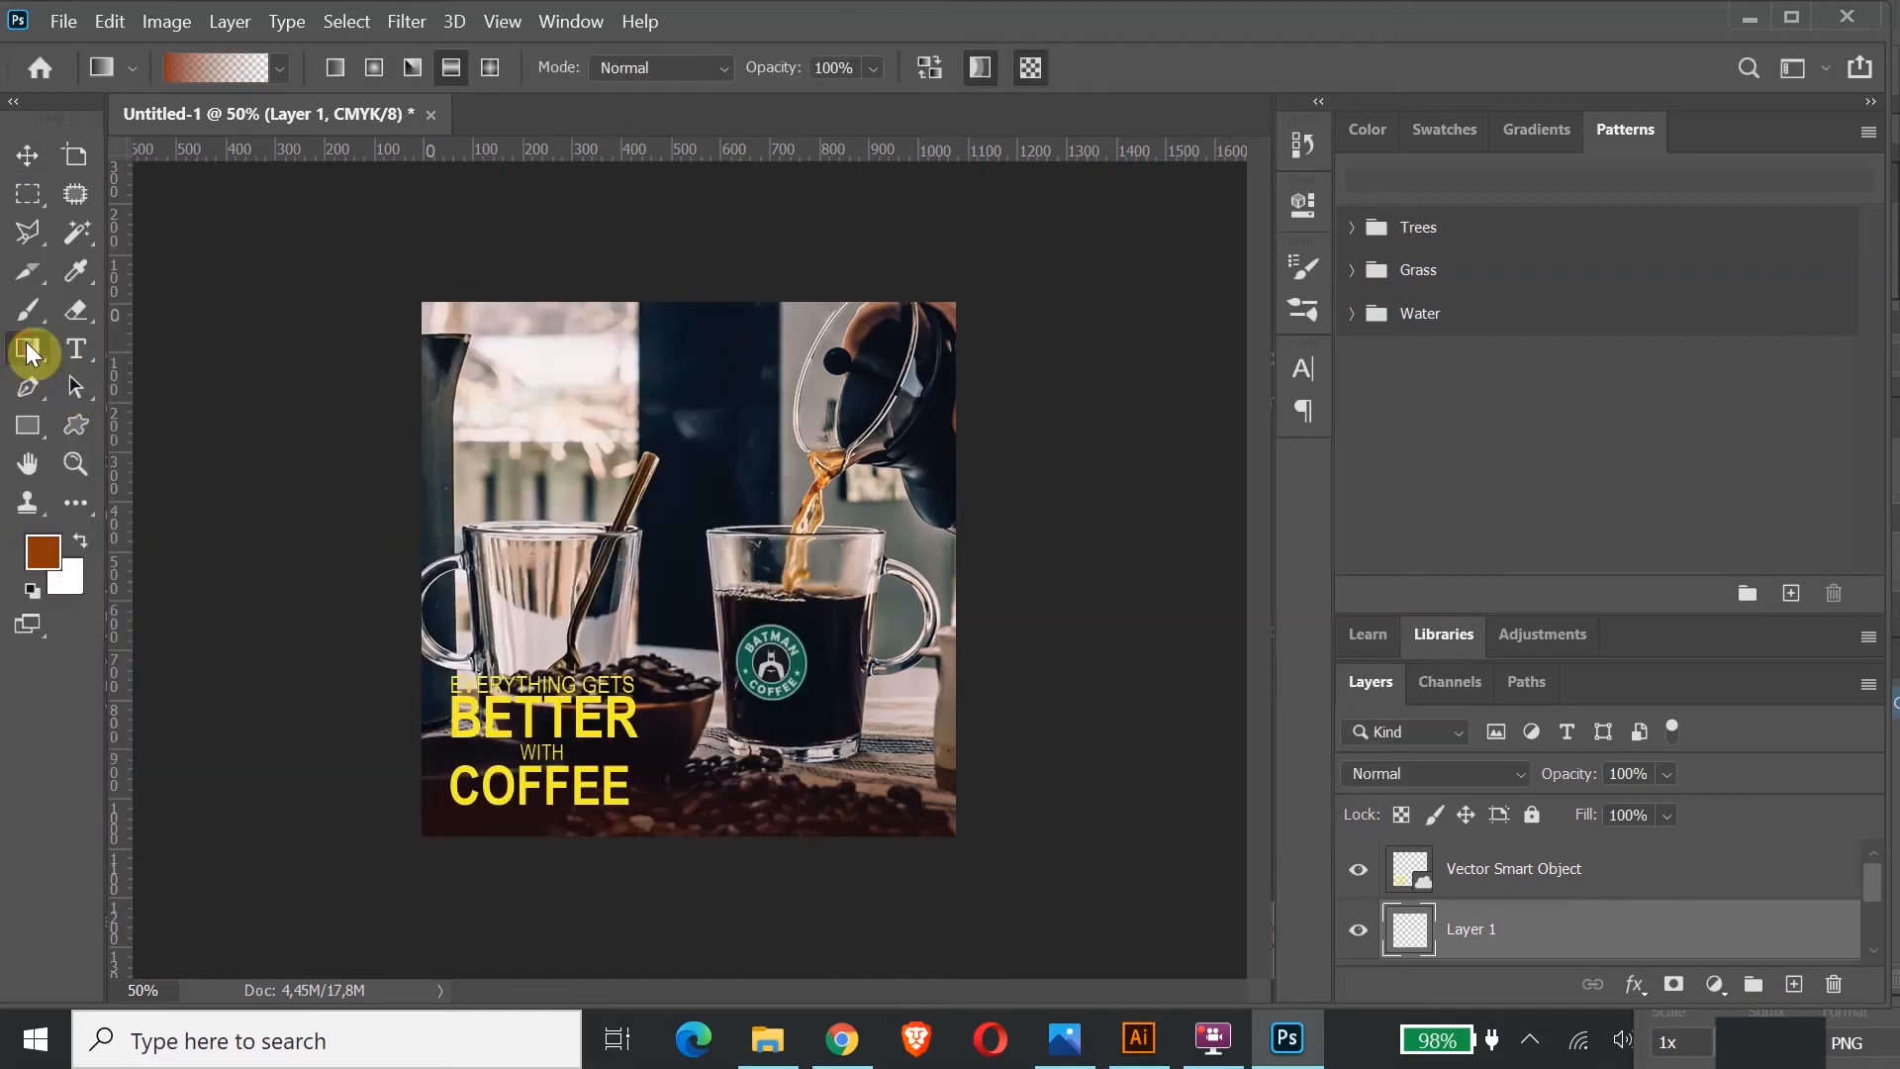
drag(240, 902, 776, 617)
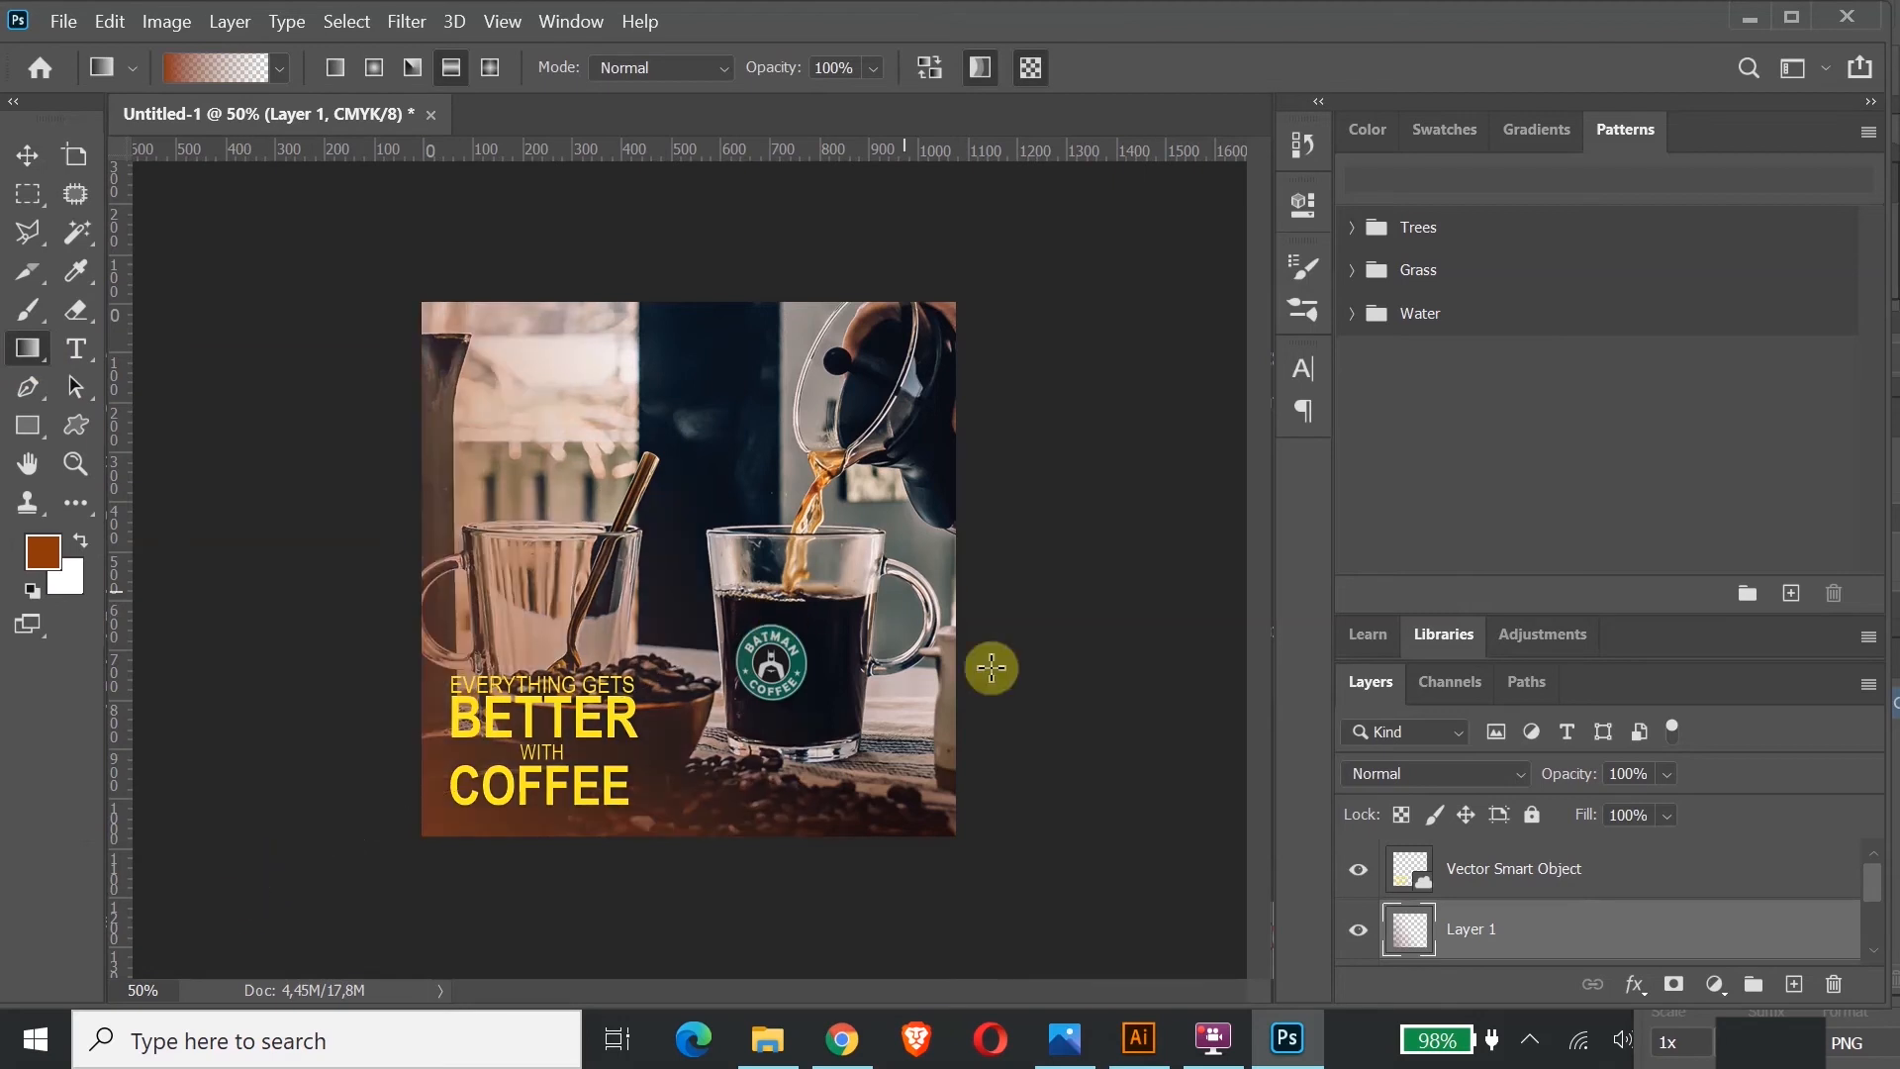
click(30, 153)
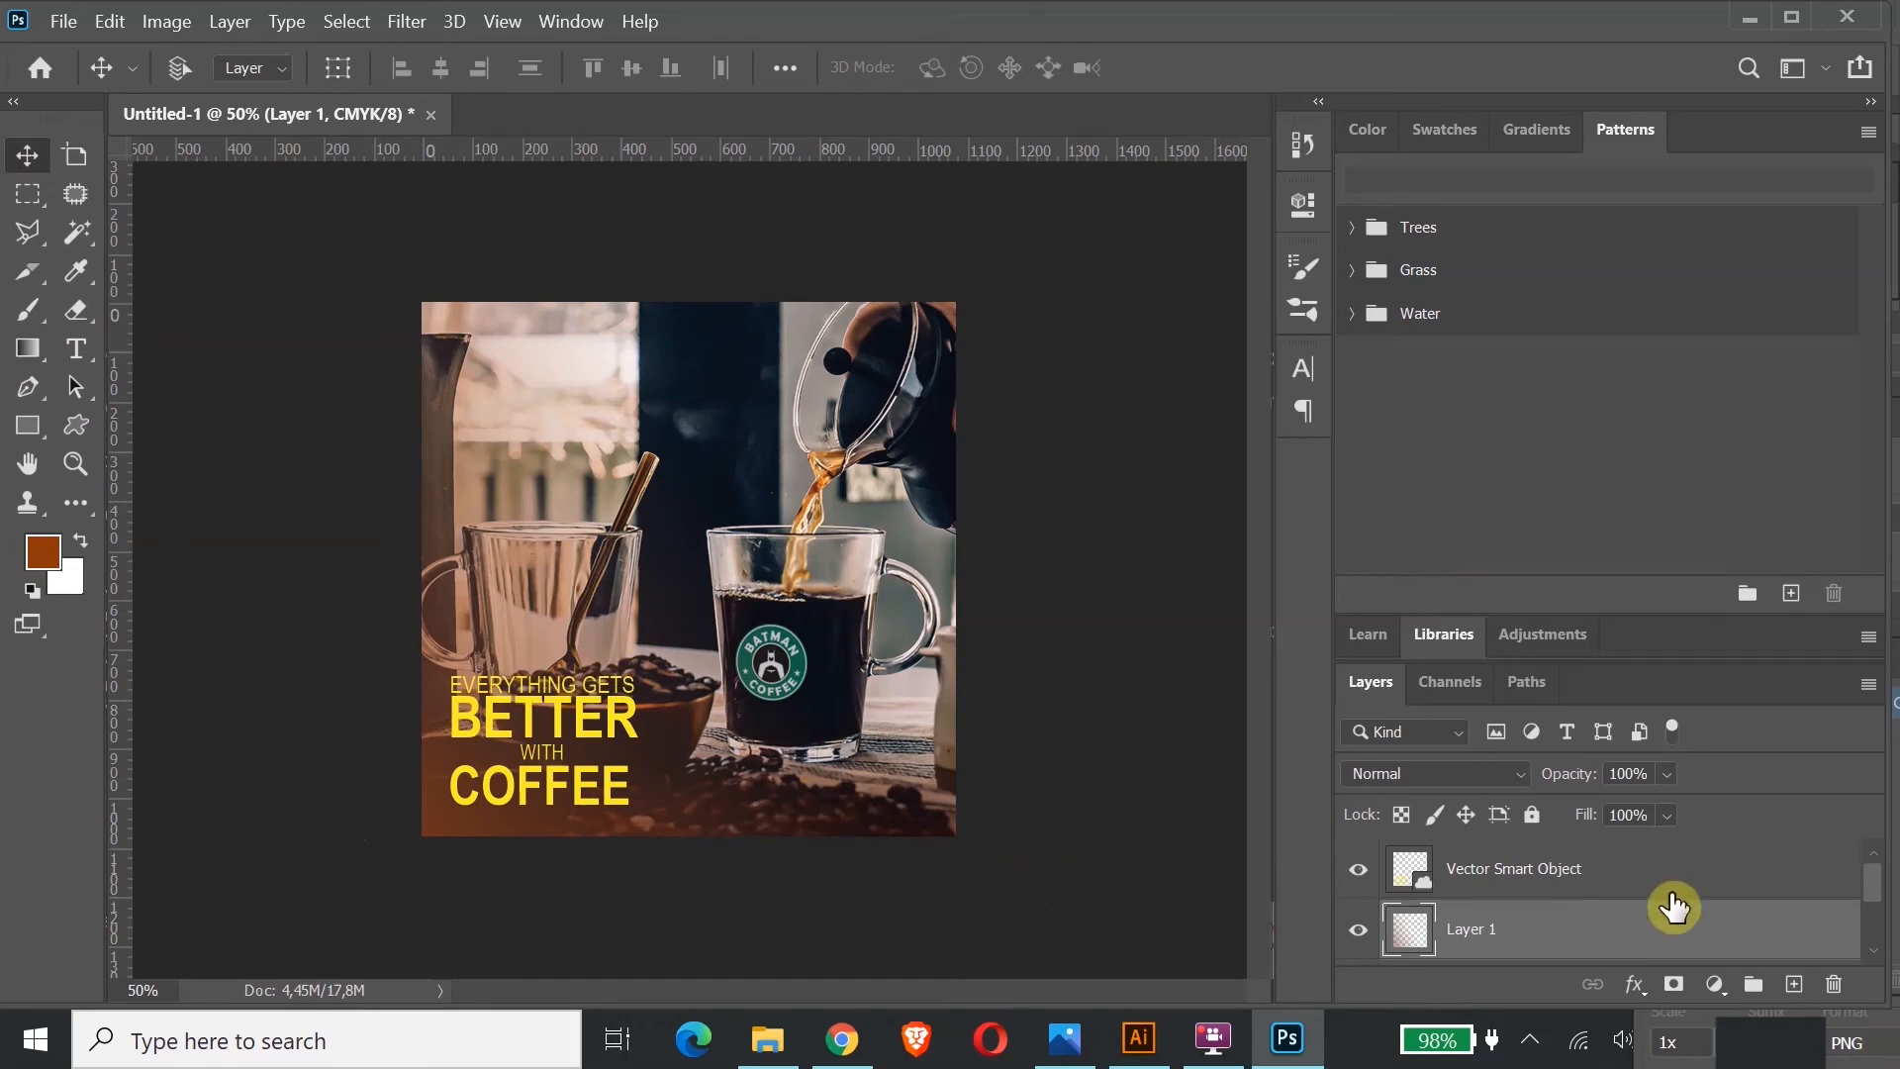
click(1667, 818)
click(1673, 848)
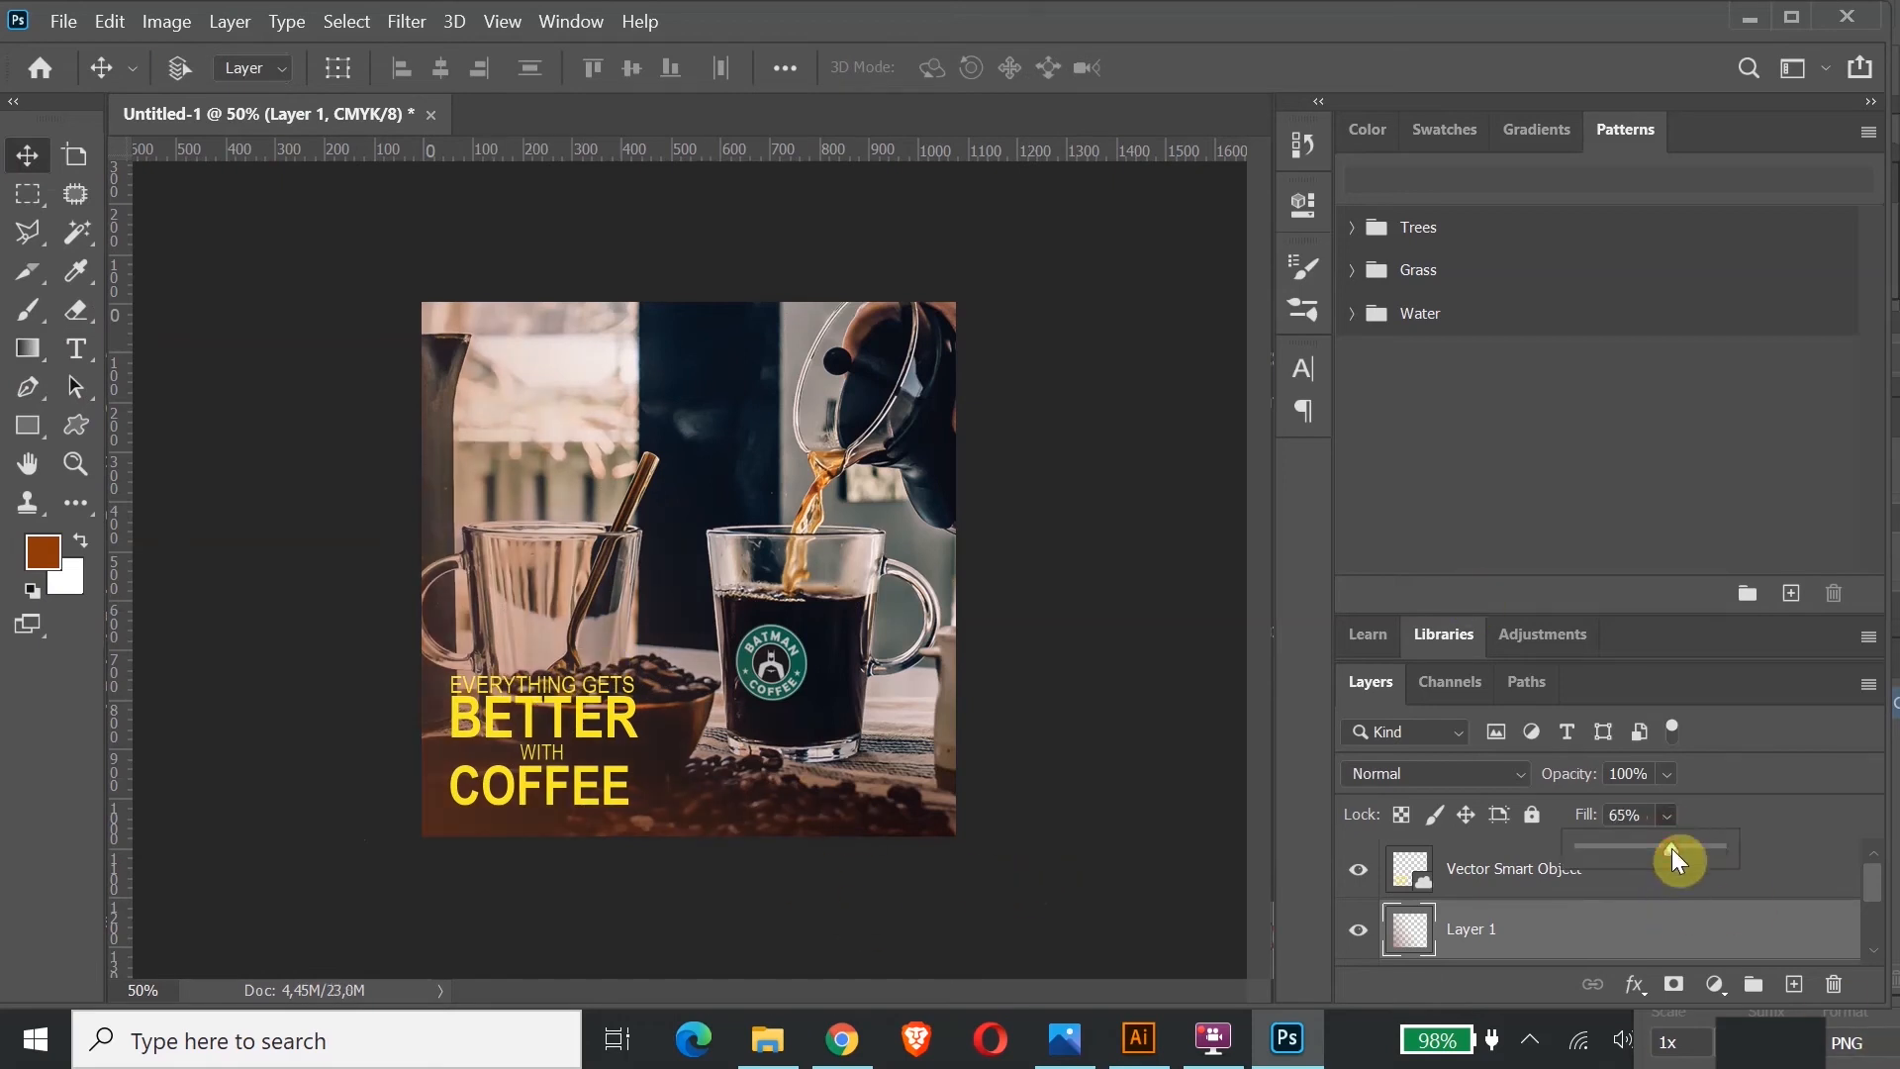
click(1684, 849)
Step: Switch to Illustrator and move the yellow text group mostly off the artboard, beneath the plain black reference text
click(1158, 1059)
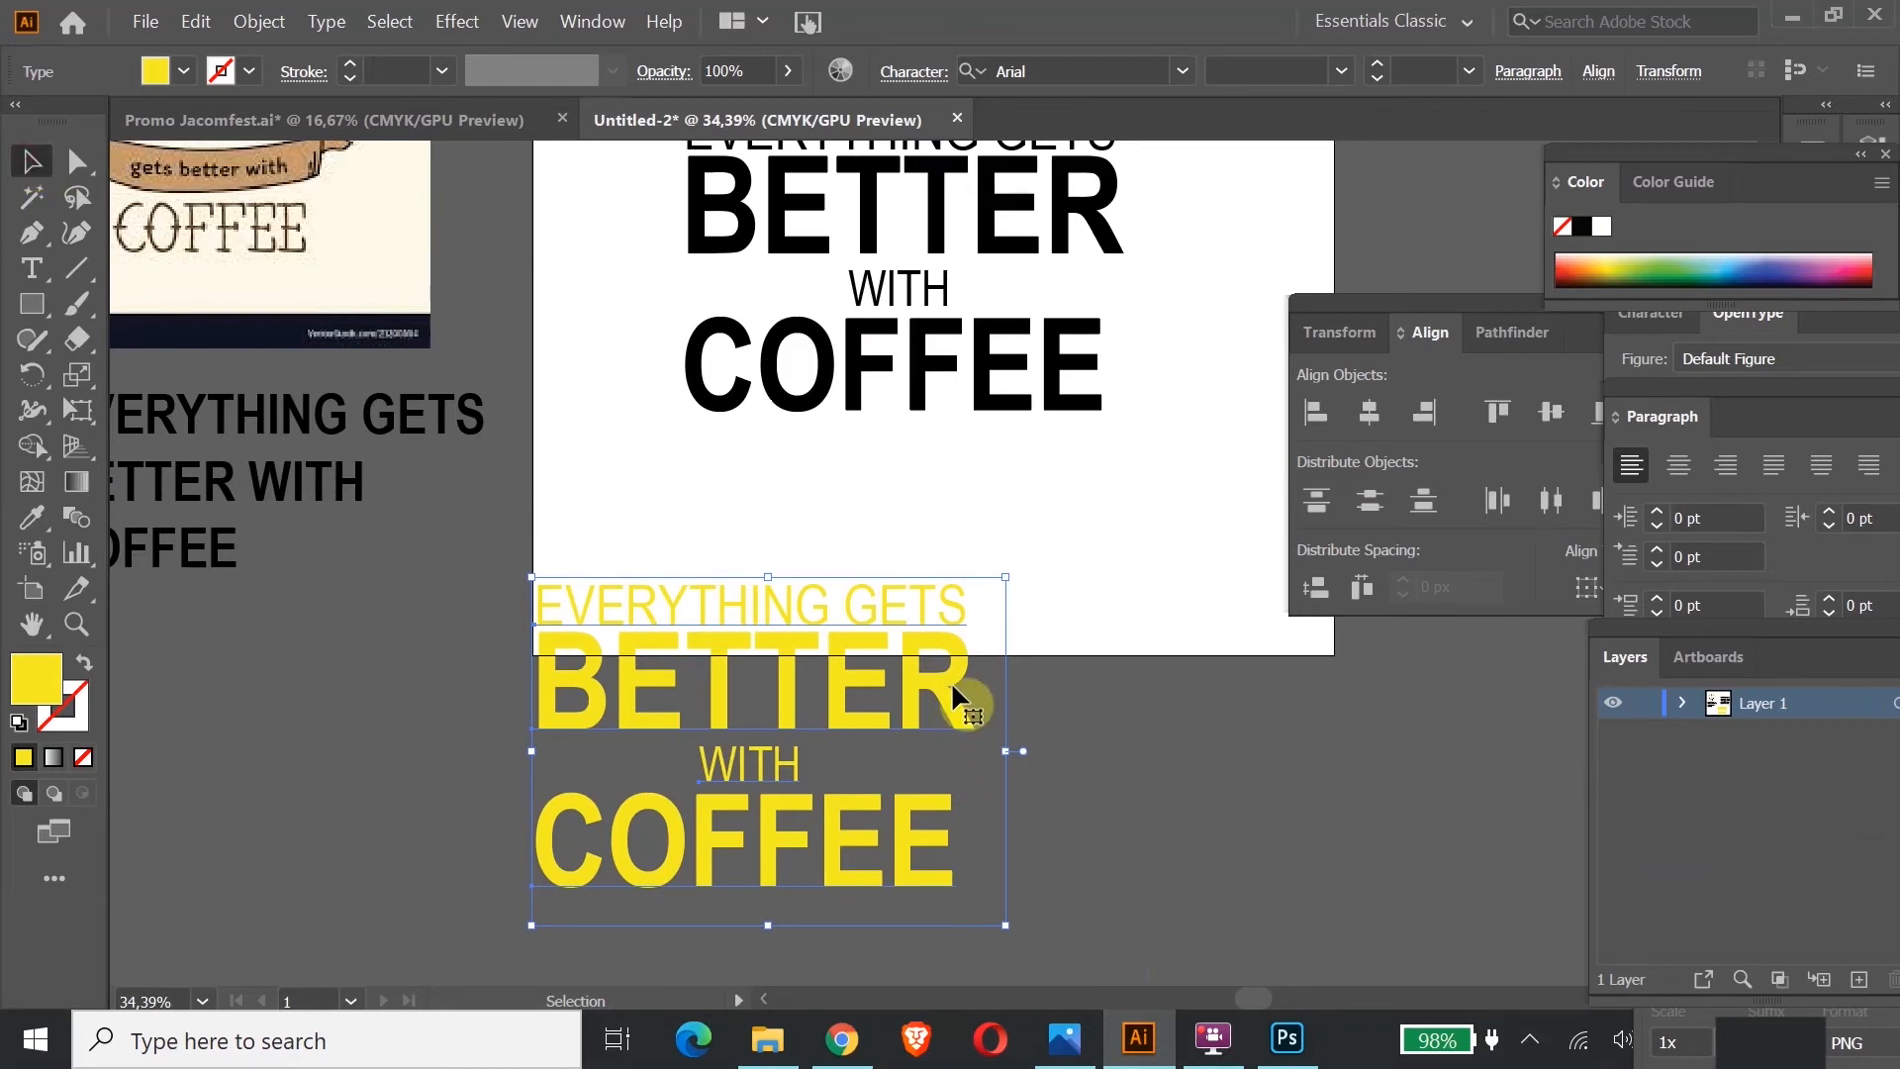
drag(952, 680, 572, 722)
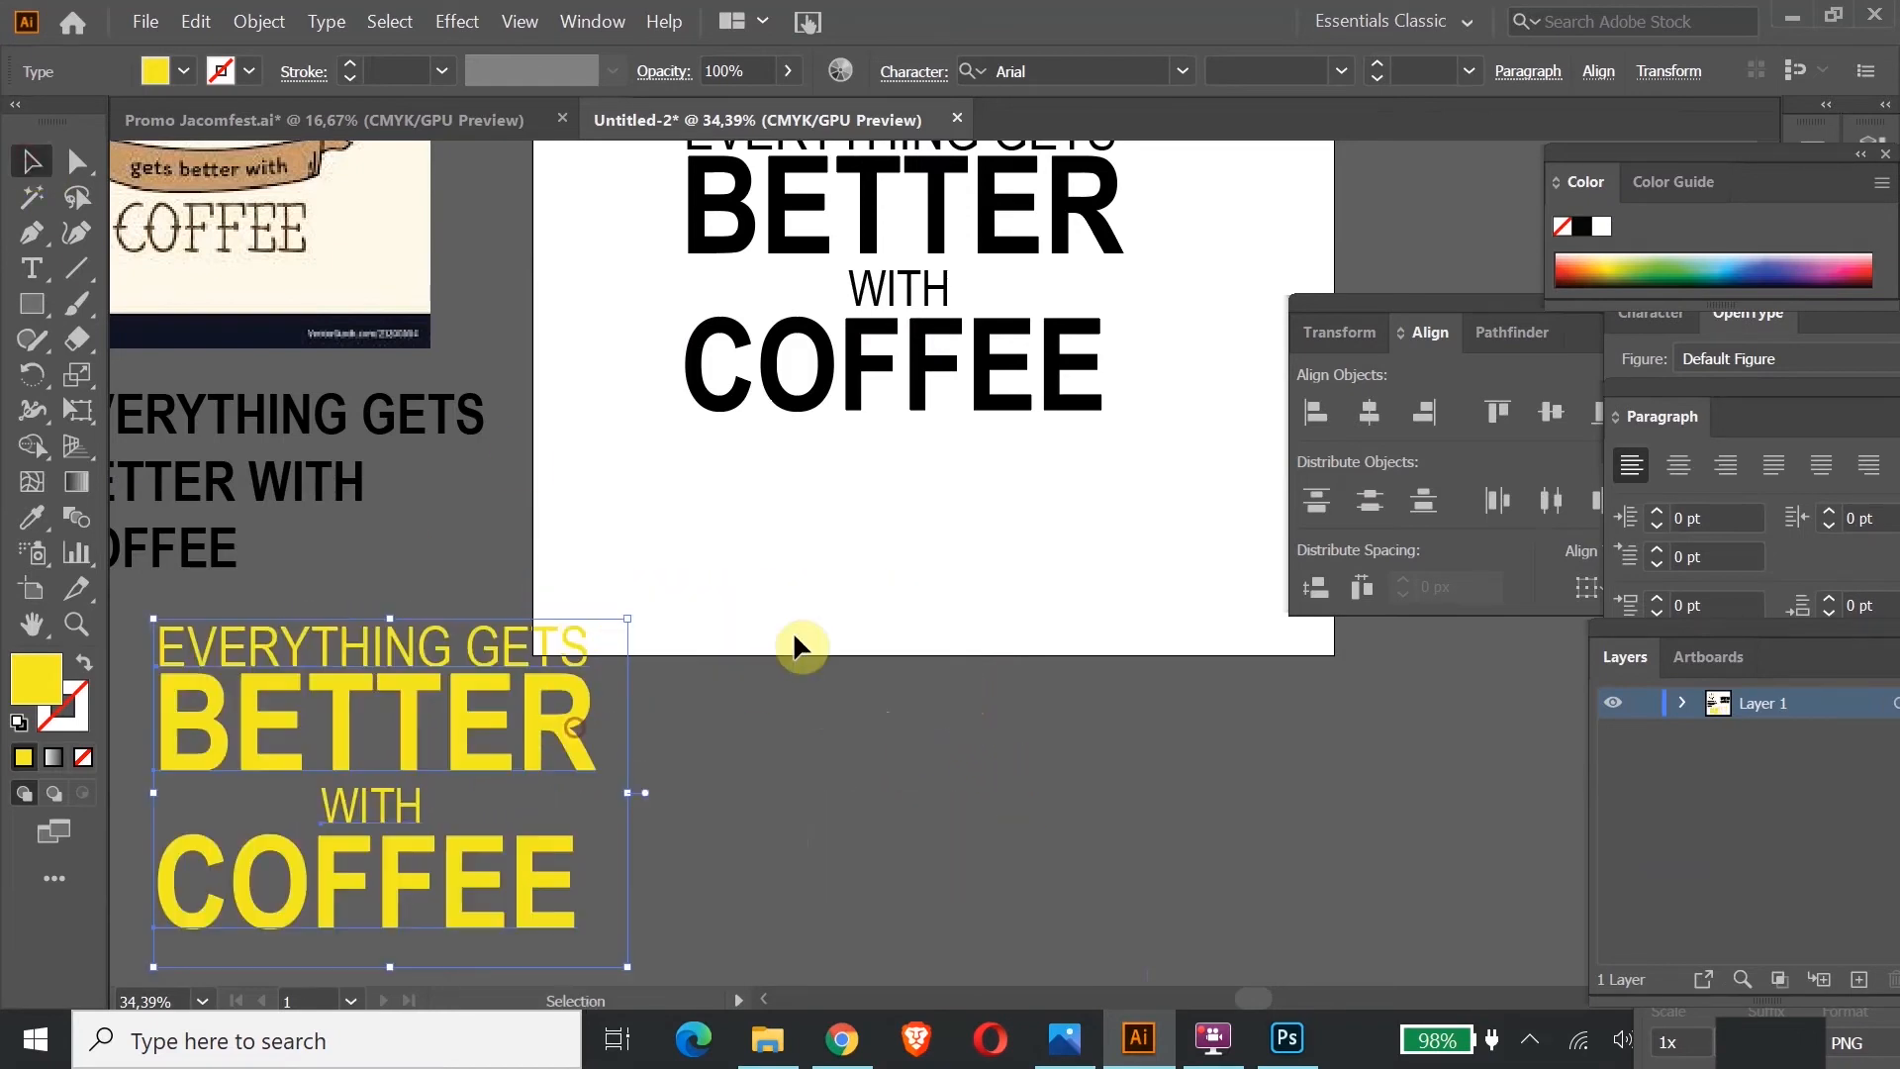
Step: Nudge the black EVERYTHING GETS line up, scale it down slightly and centre it above BETTER
scroll(916, 584, up, 6)
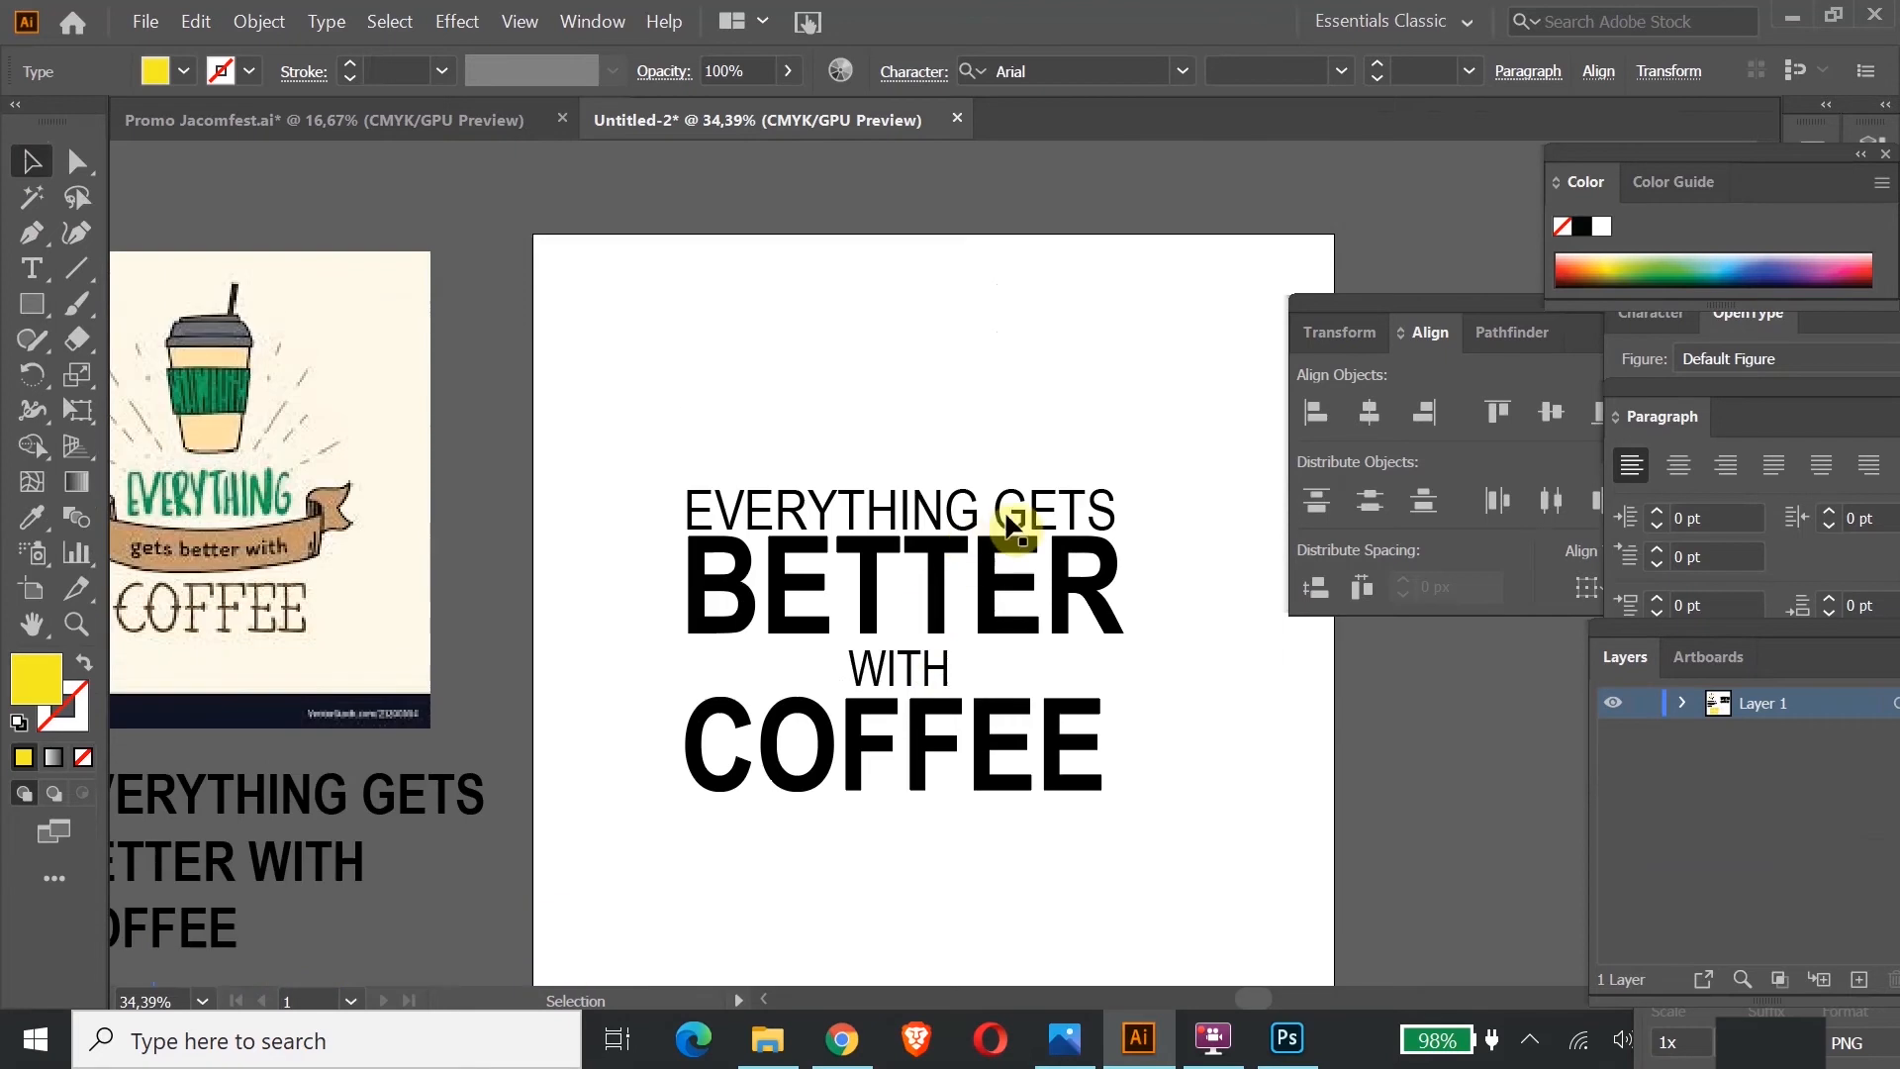
click(1025, 532)
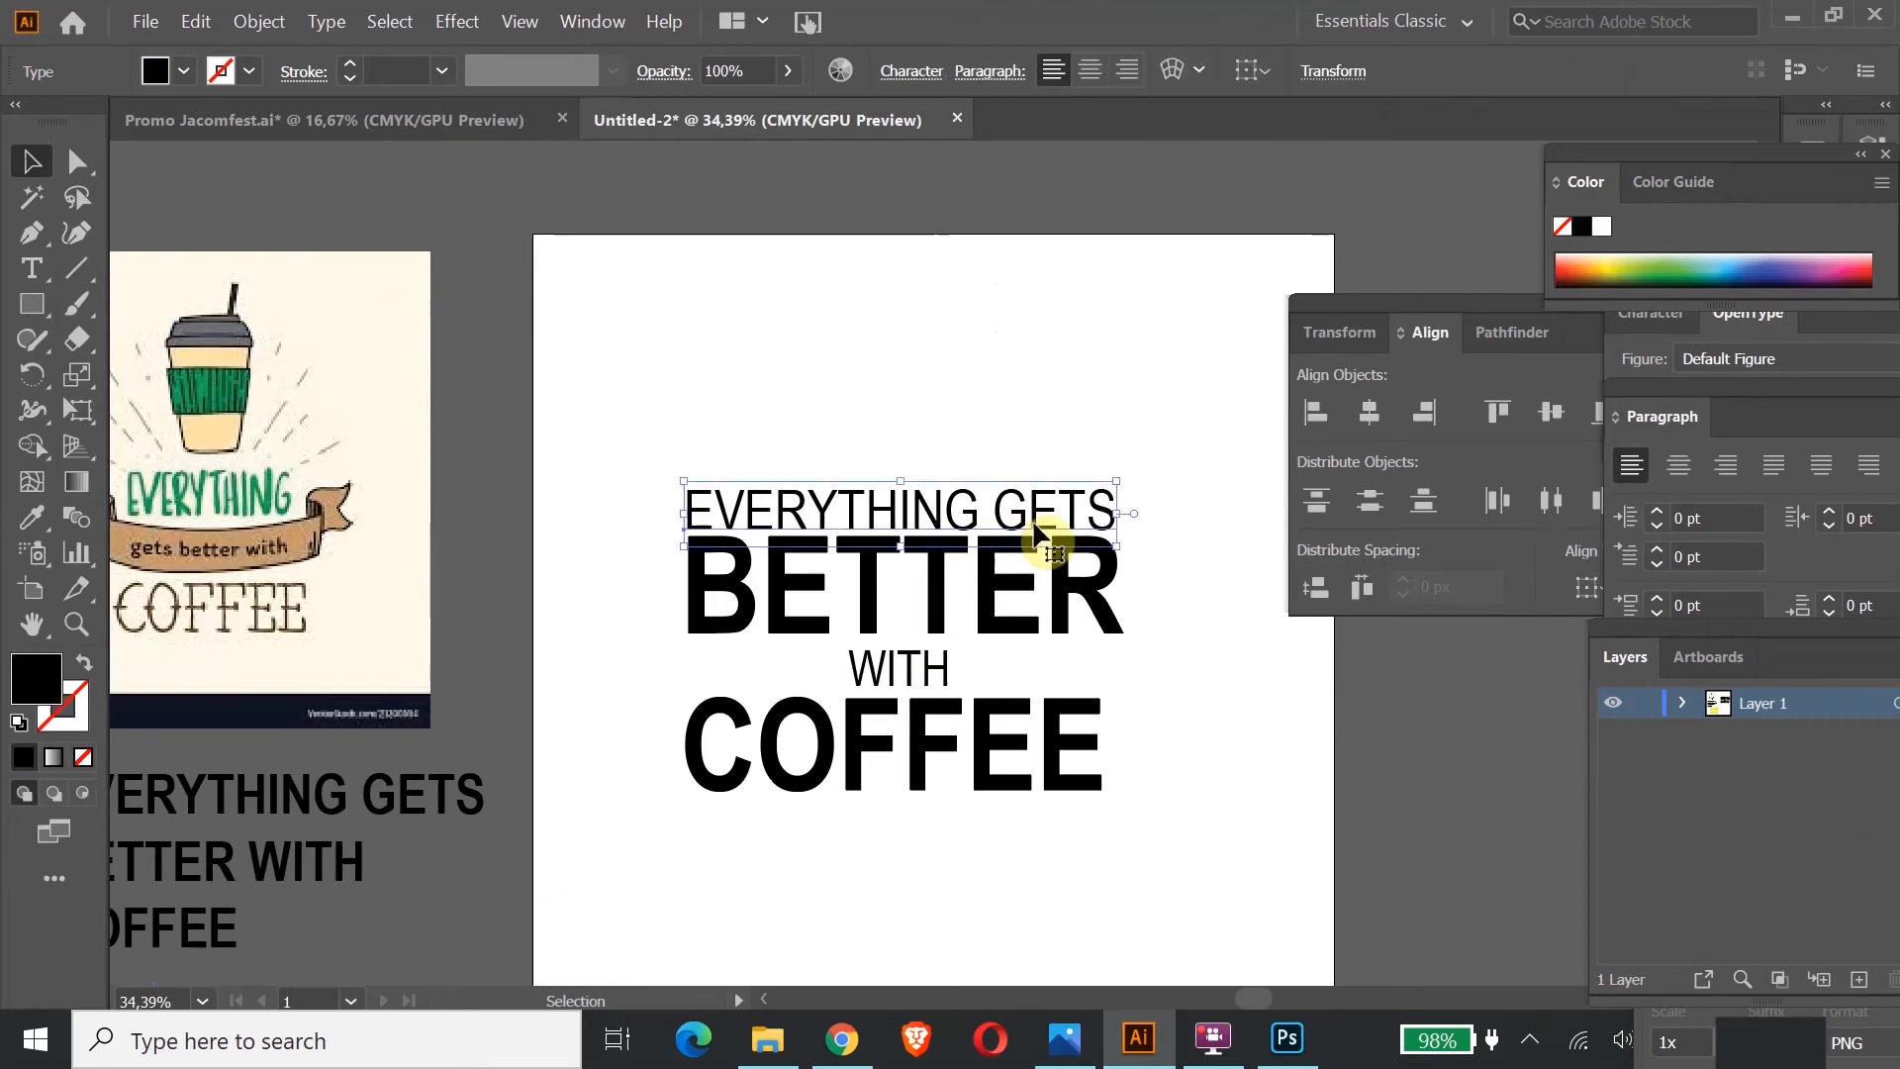
key(Up)
key(Up)
key(Up)
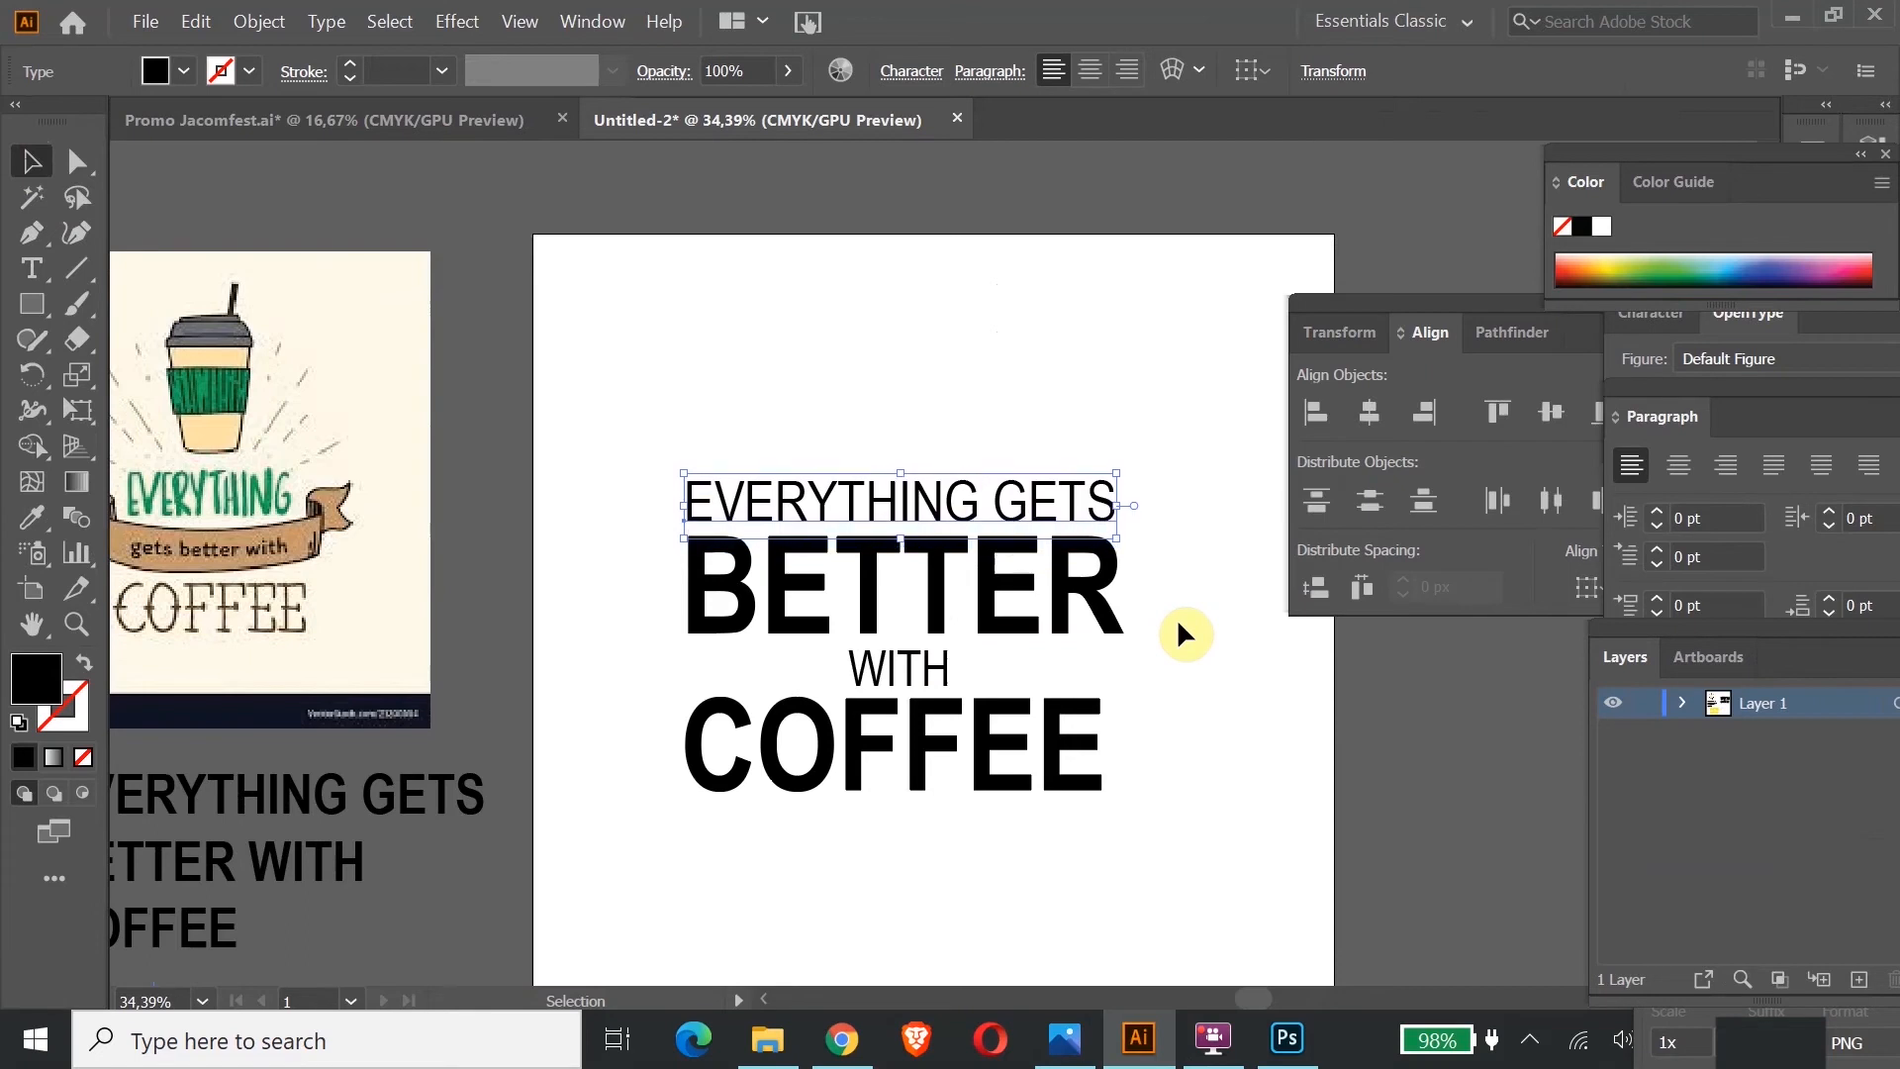
click(78, 409)
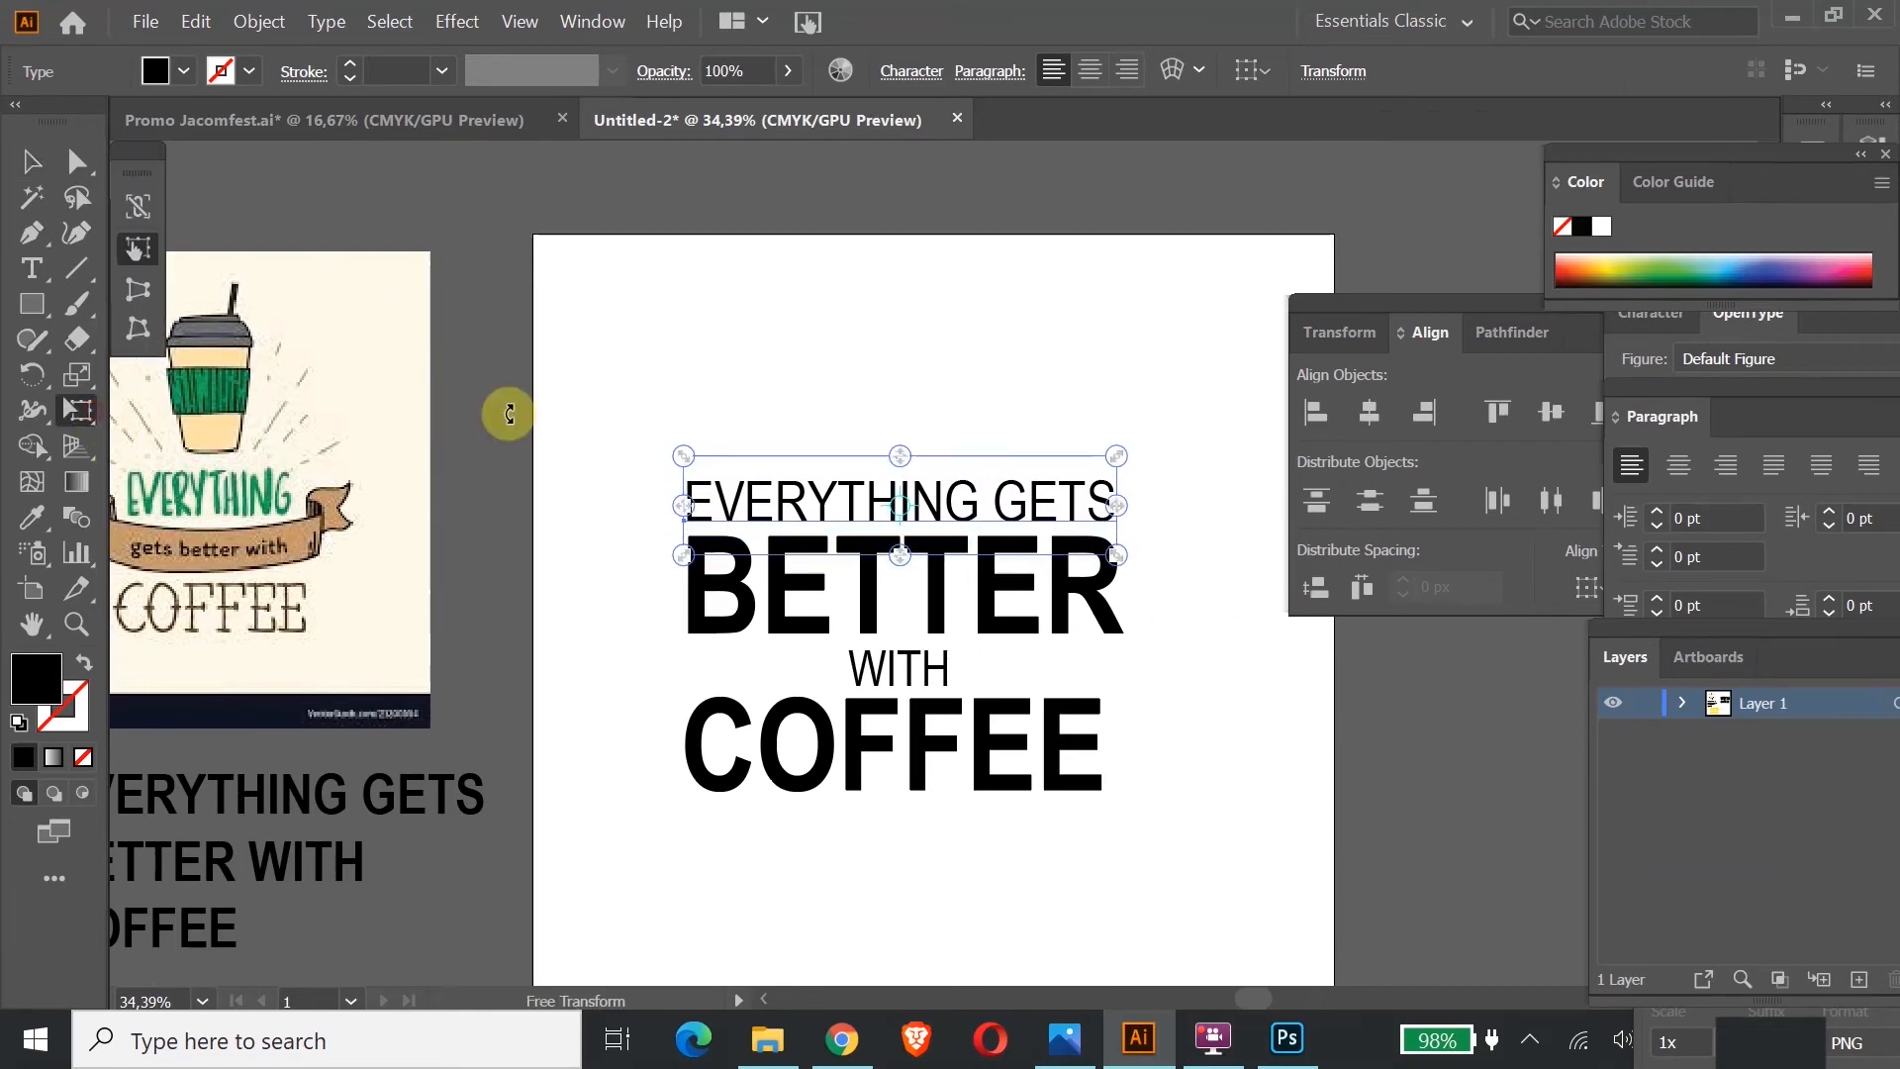
drag(681, 455, 713, 458)
drag(1014, 524, 998, 524)
Step: Draw a thin black horizontal rectangle above EVERYTHING GETS, about as wide as that line of text
click(31, 307)
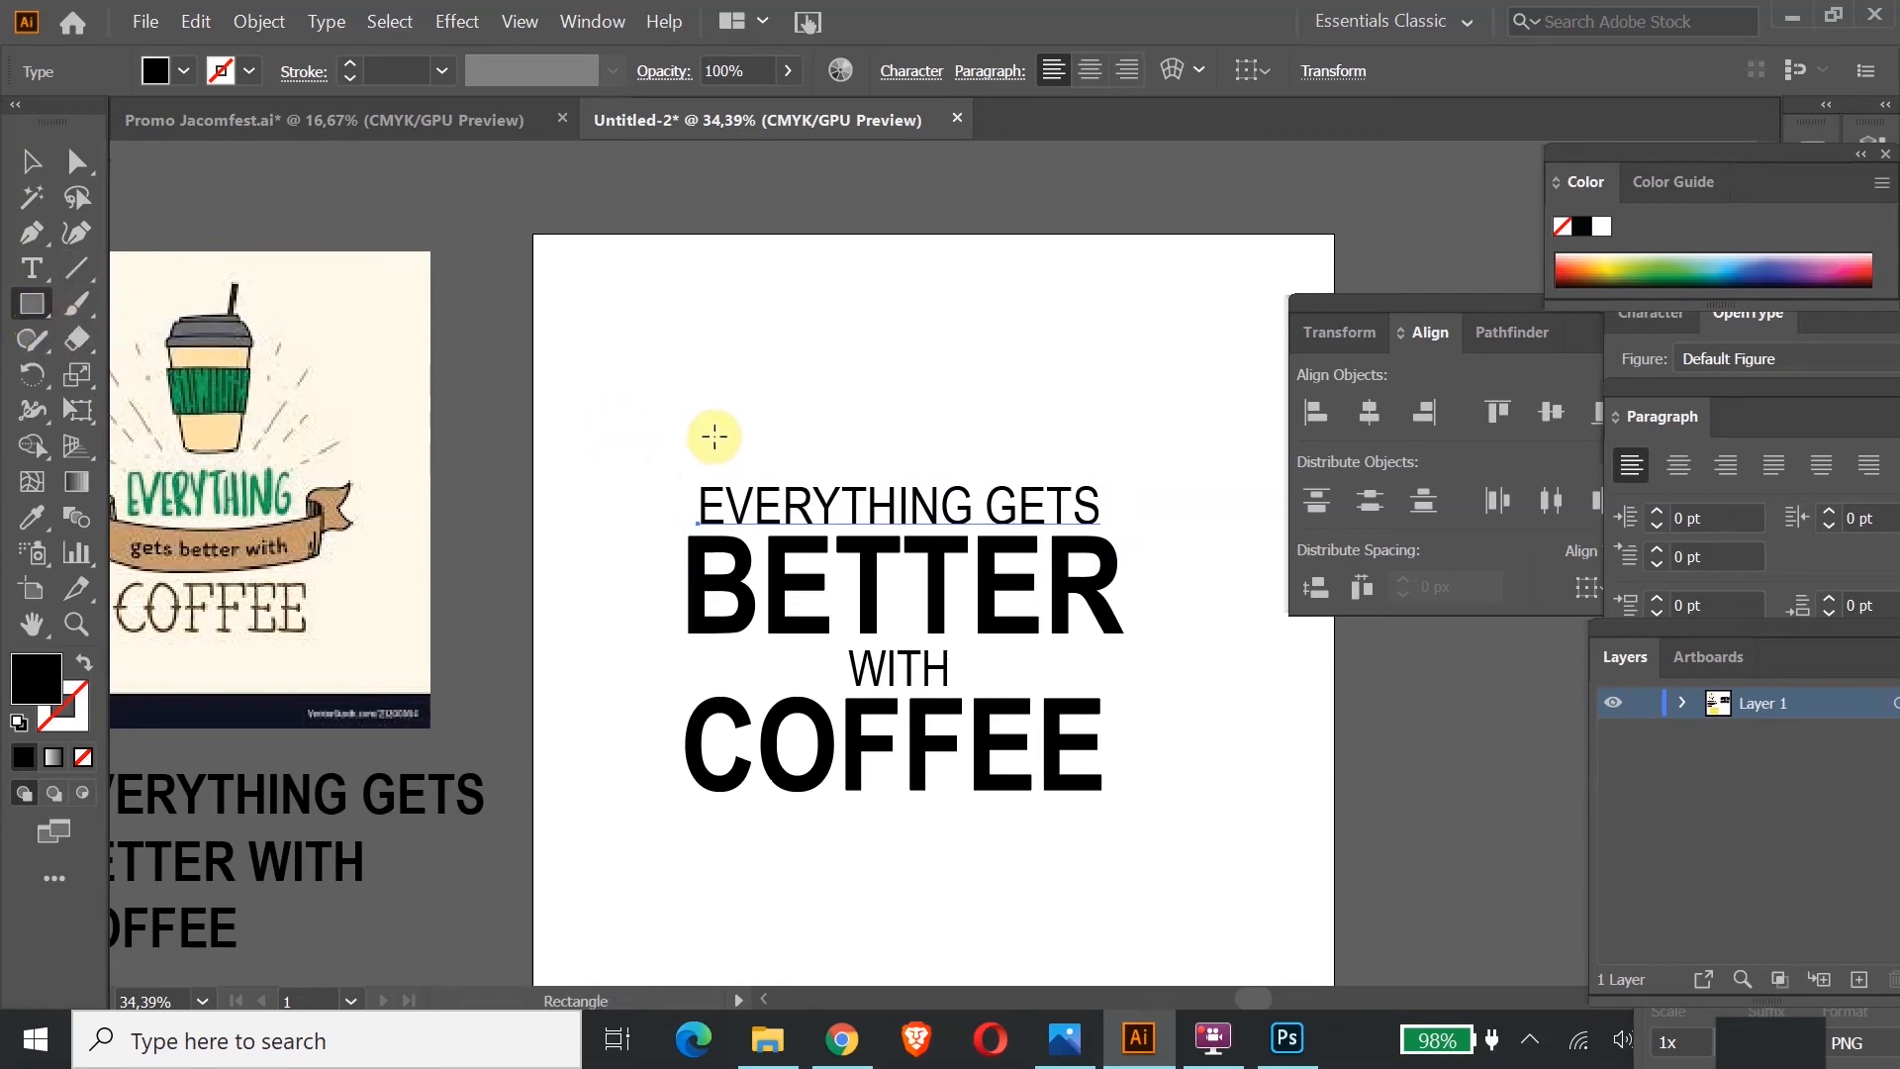
drag(716, 437, 1110, 438)
click(30, 161)
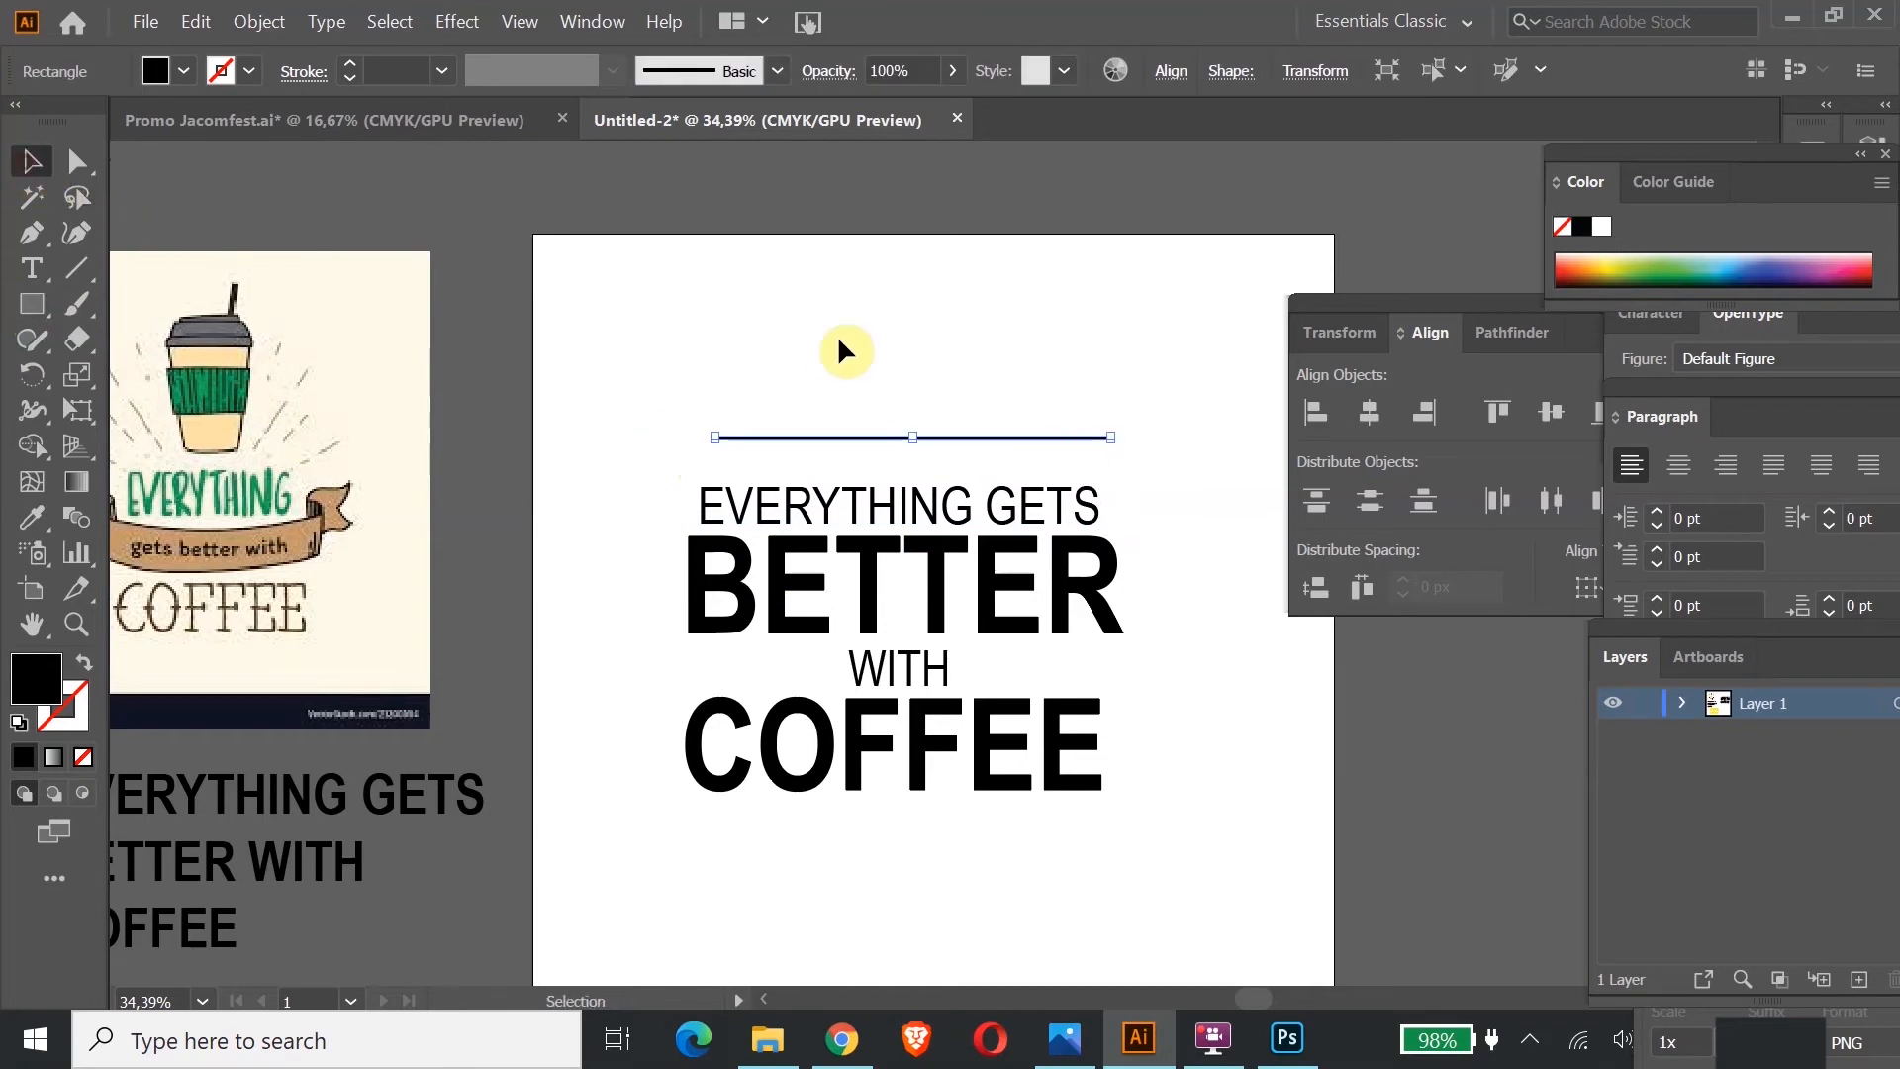
Step: Raise EVERYTHING GETS slightly and place the thin black bar between it and BETTER as an underline
scroll(875, 343, down, 2)
drag(941, 433, 941, 412)
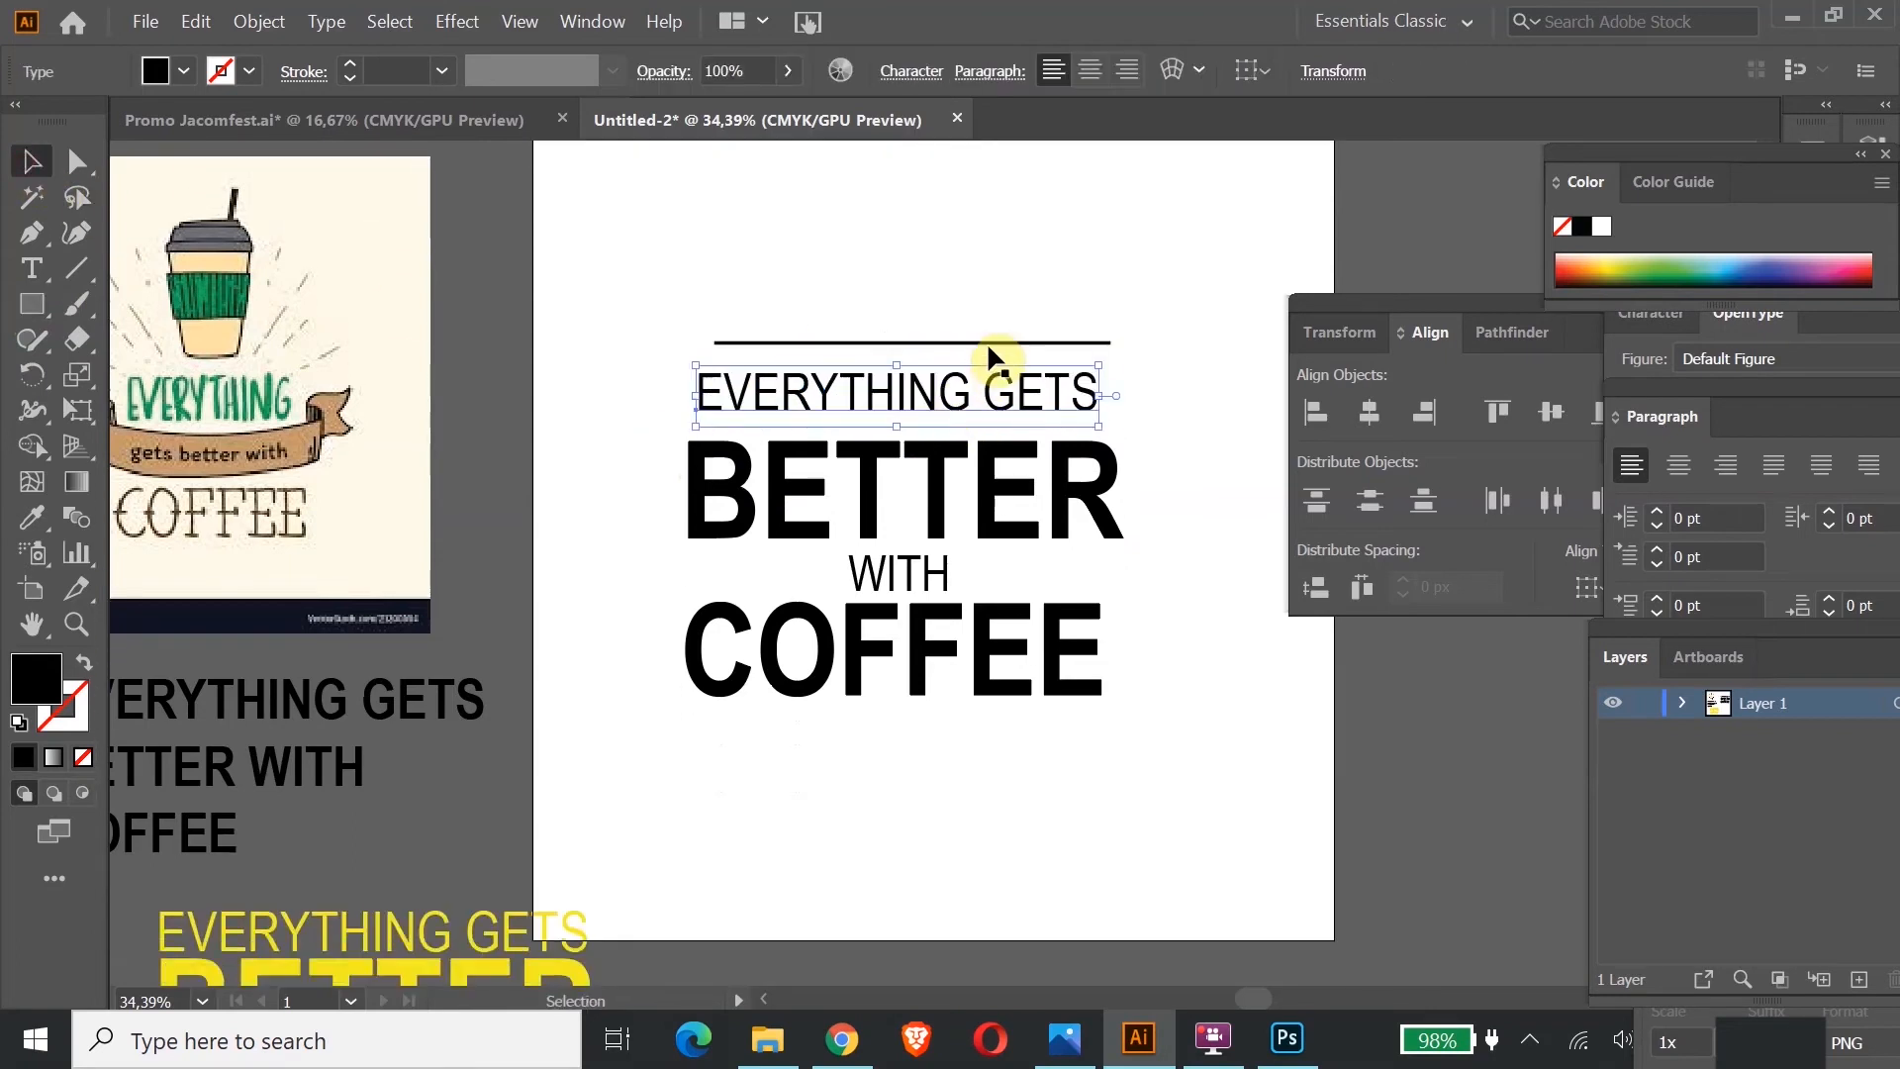
drag(989, 344, 974, 423)
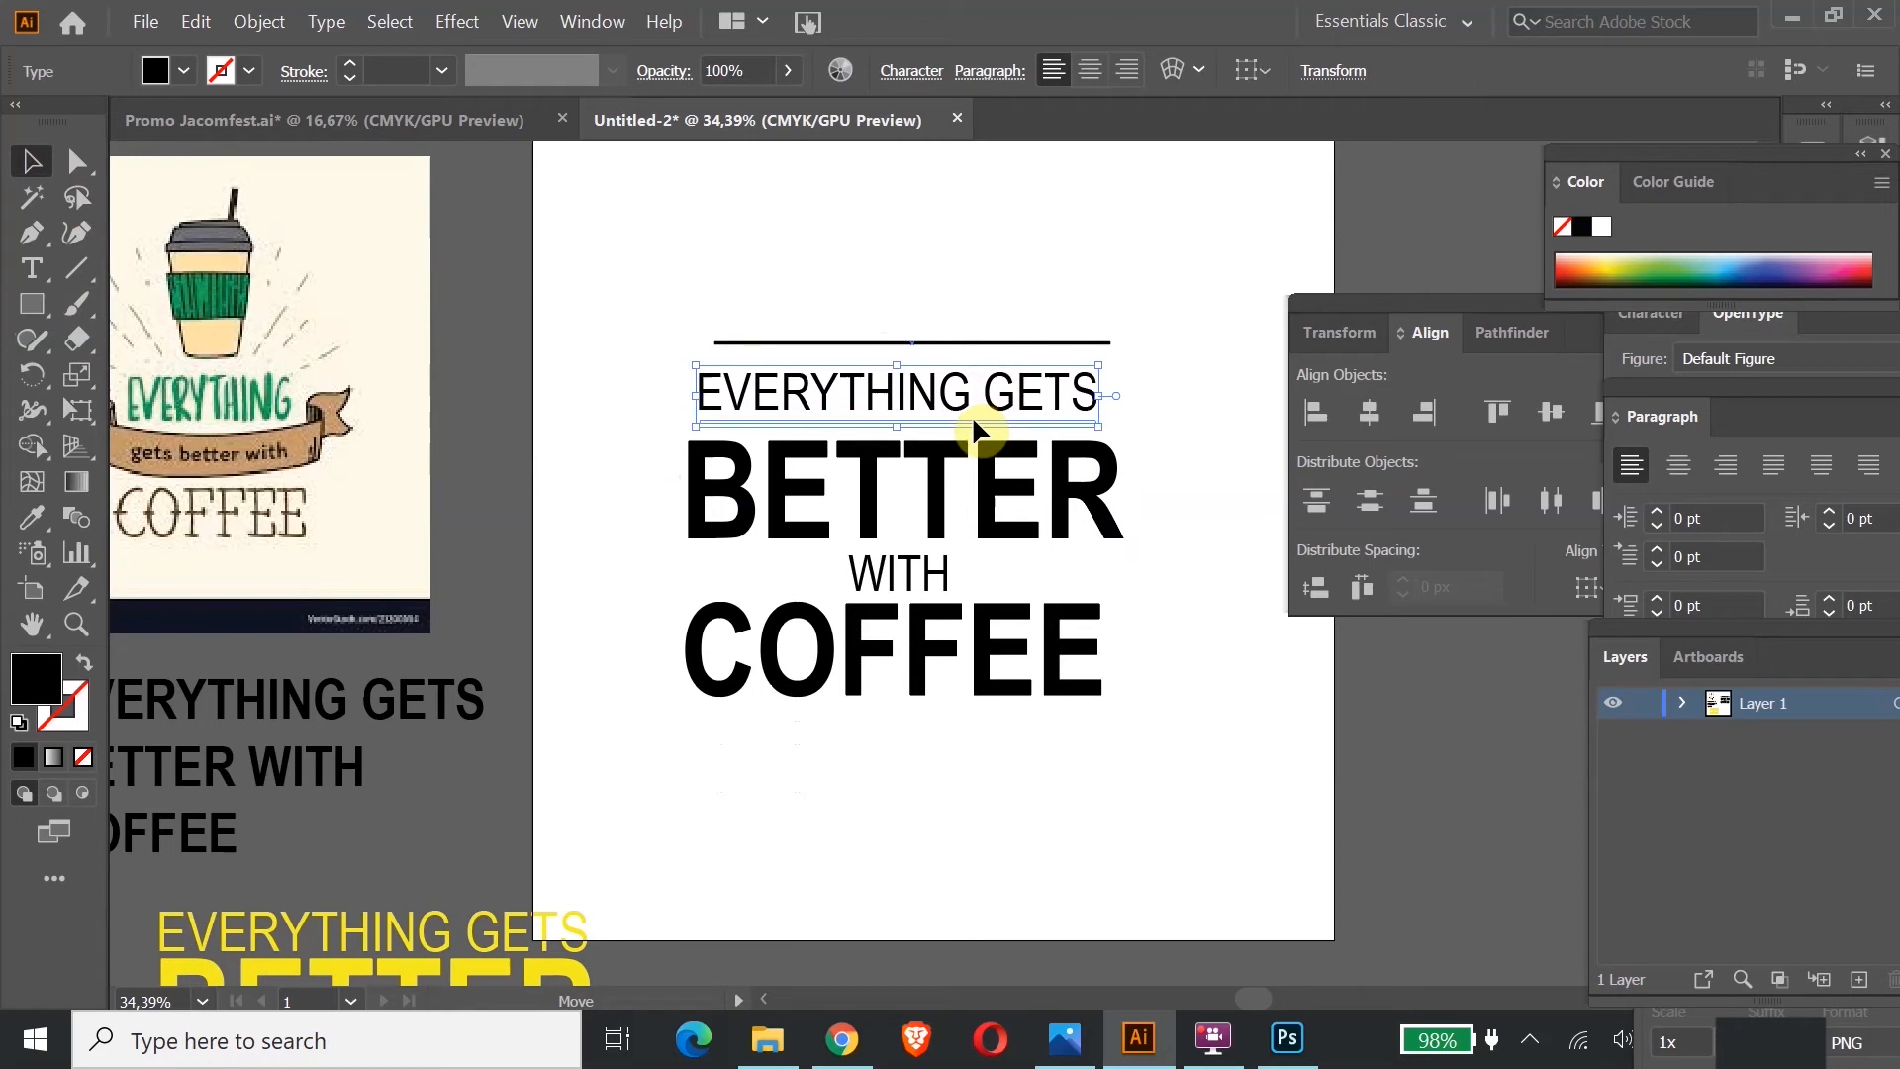
click(1087, 286)
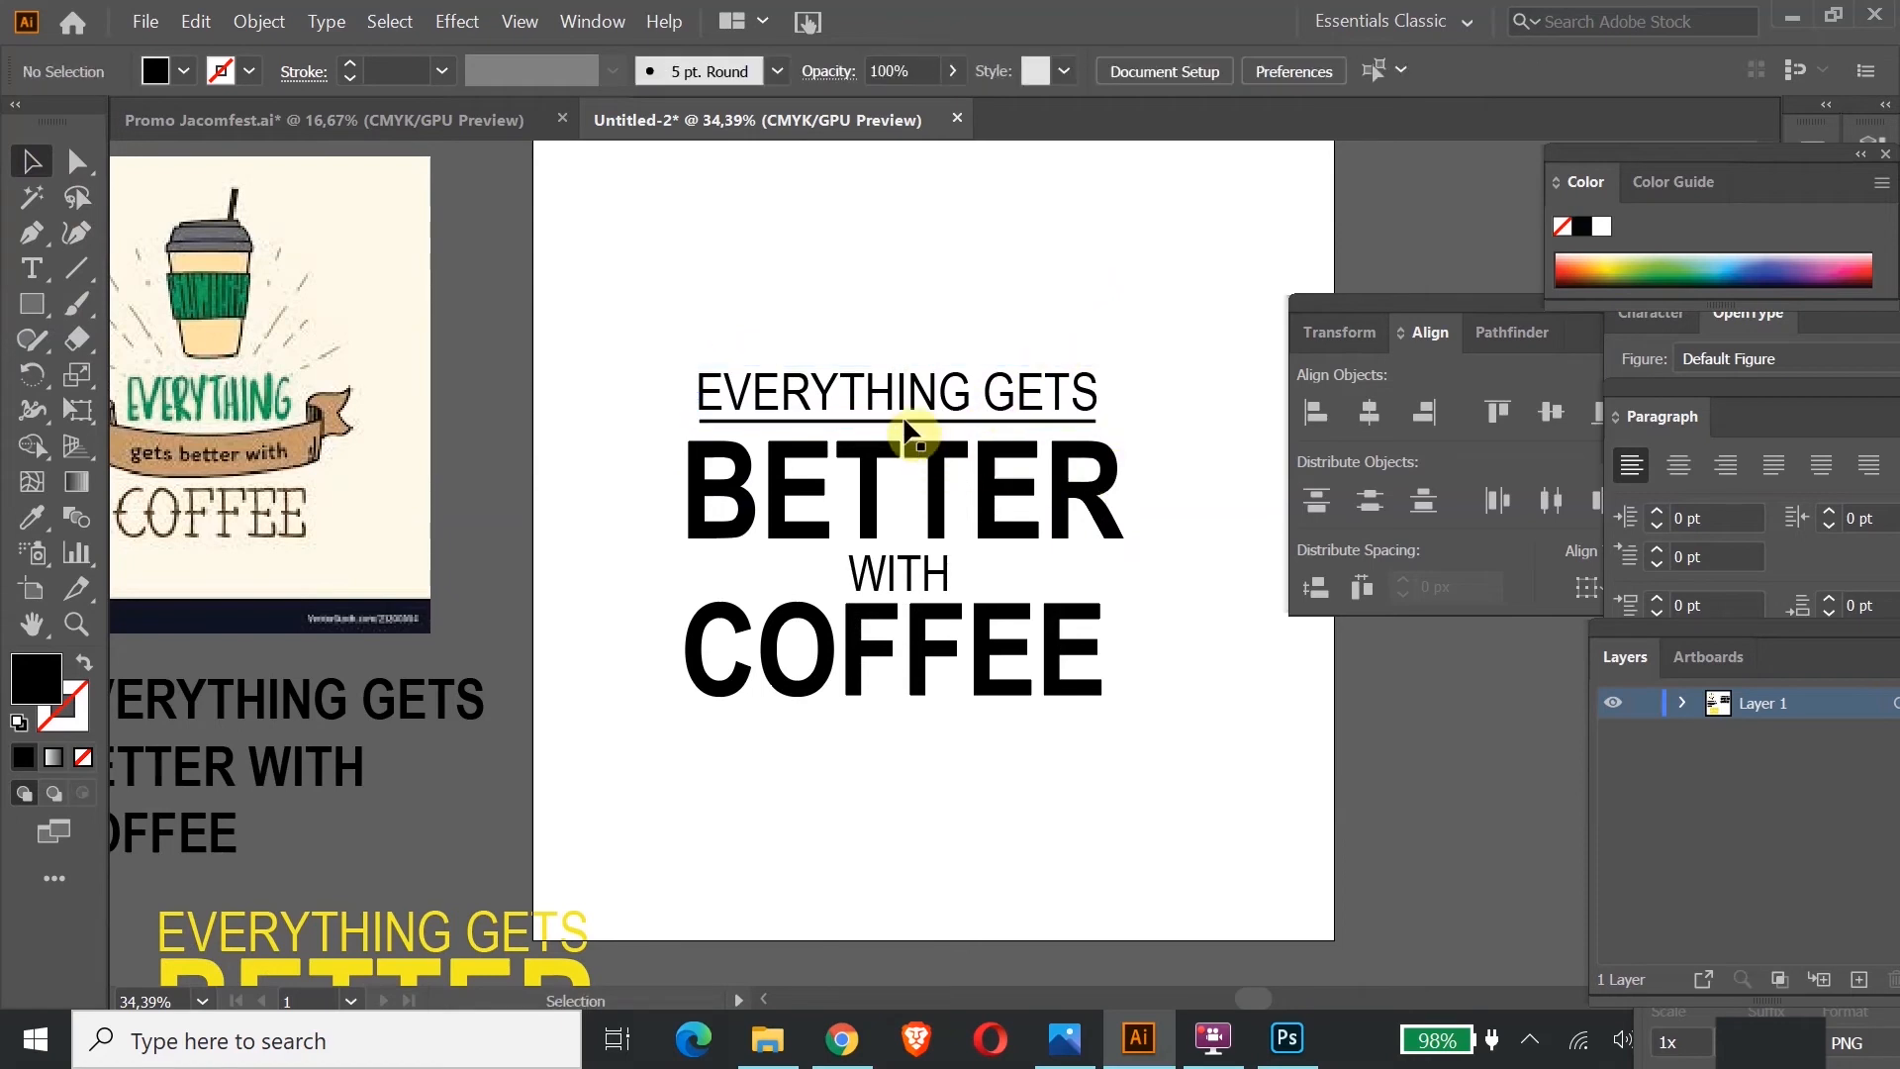
Step: Select all the black text lines with the underline bar and align their horizontal centres
drag(1078, 788, 1084, 787)
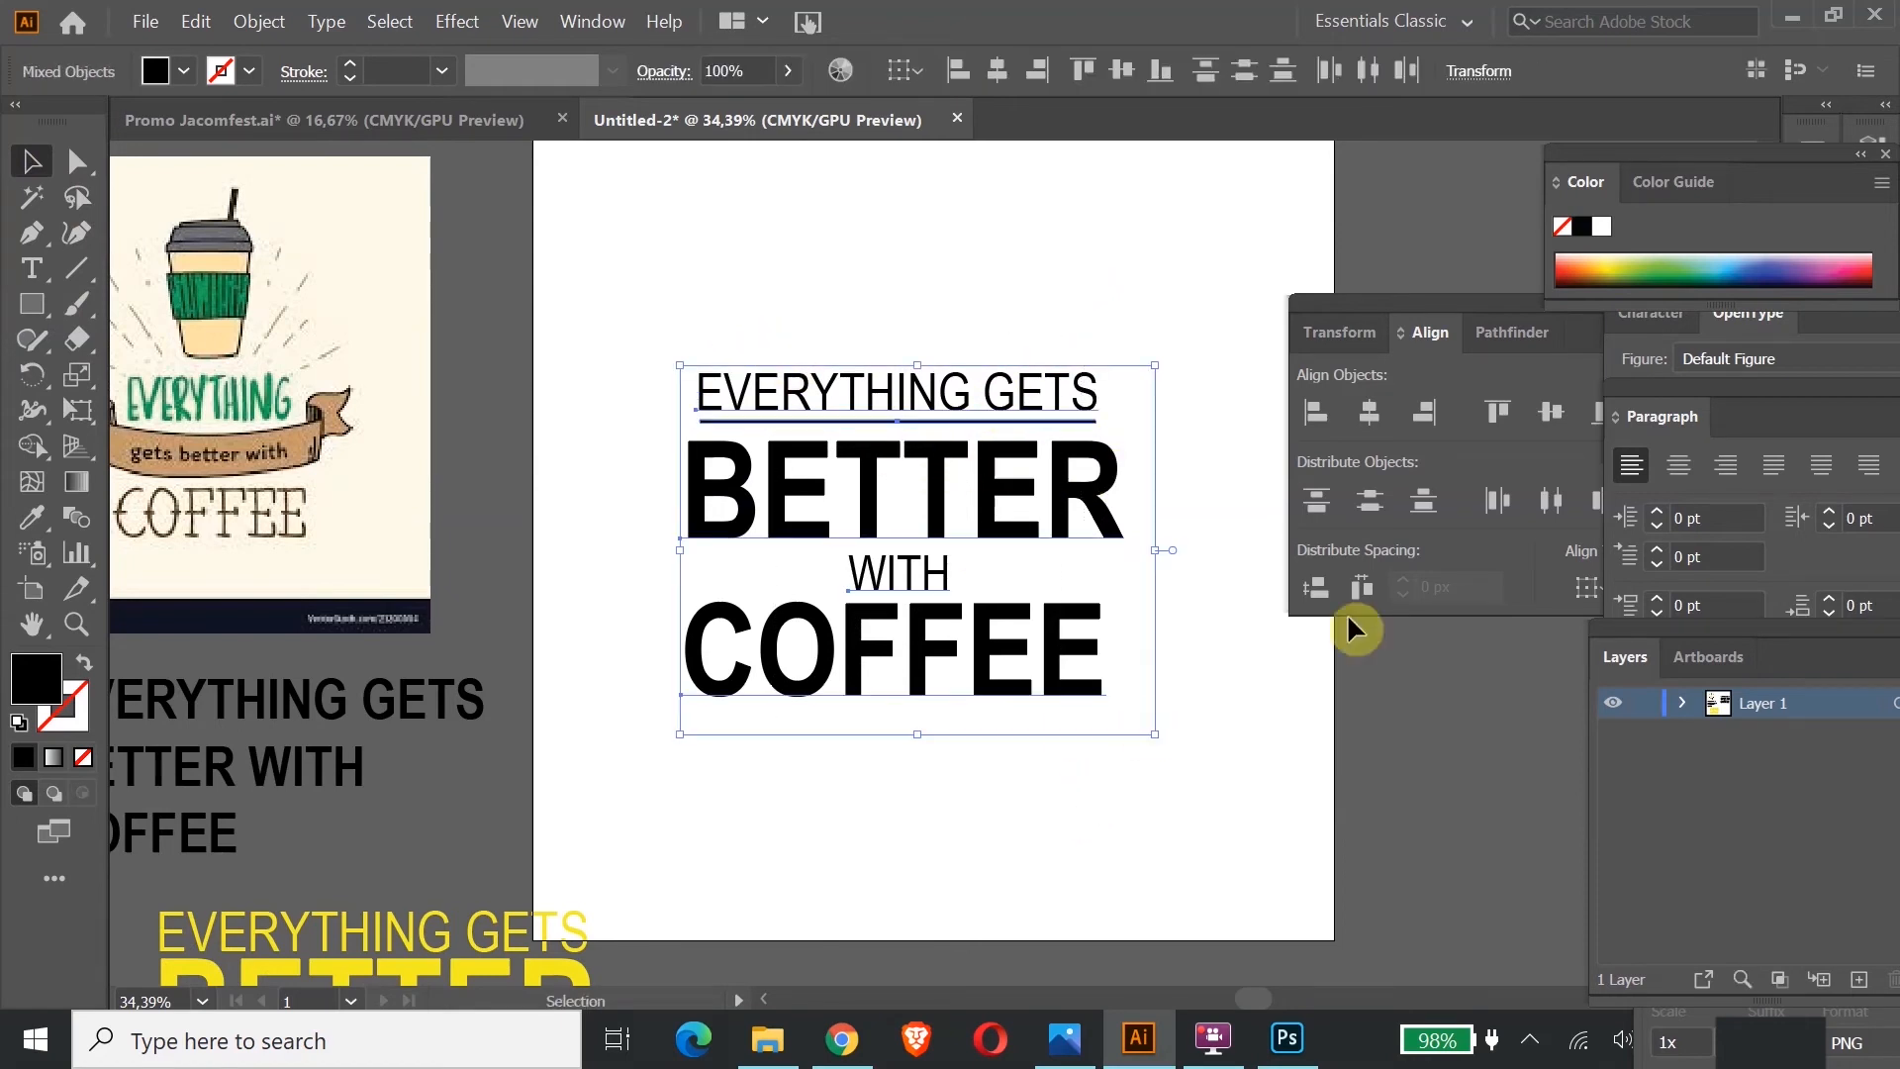
click(1370, 413)
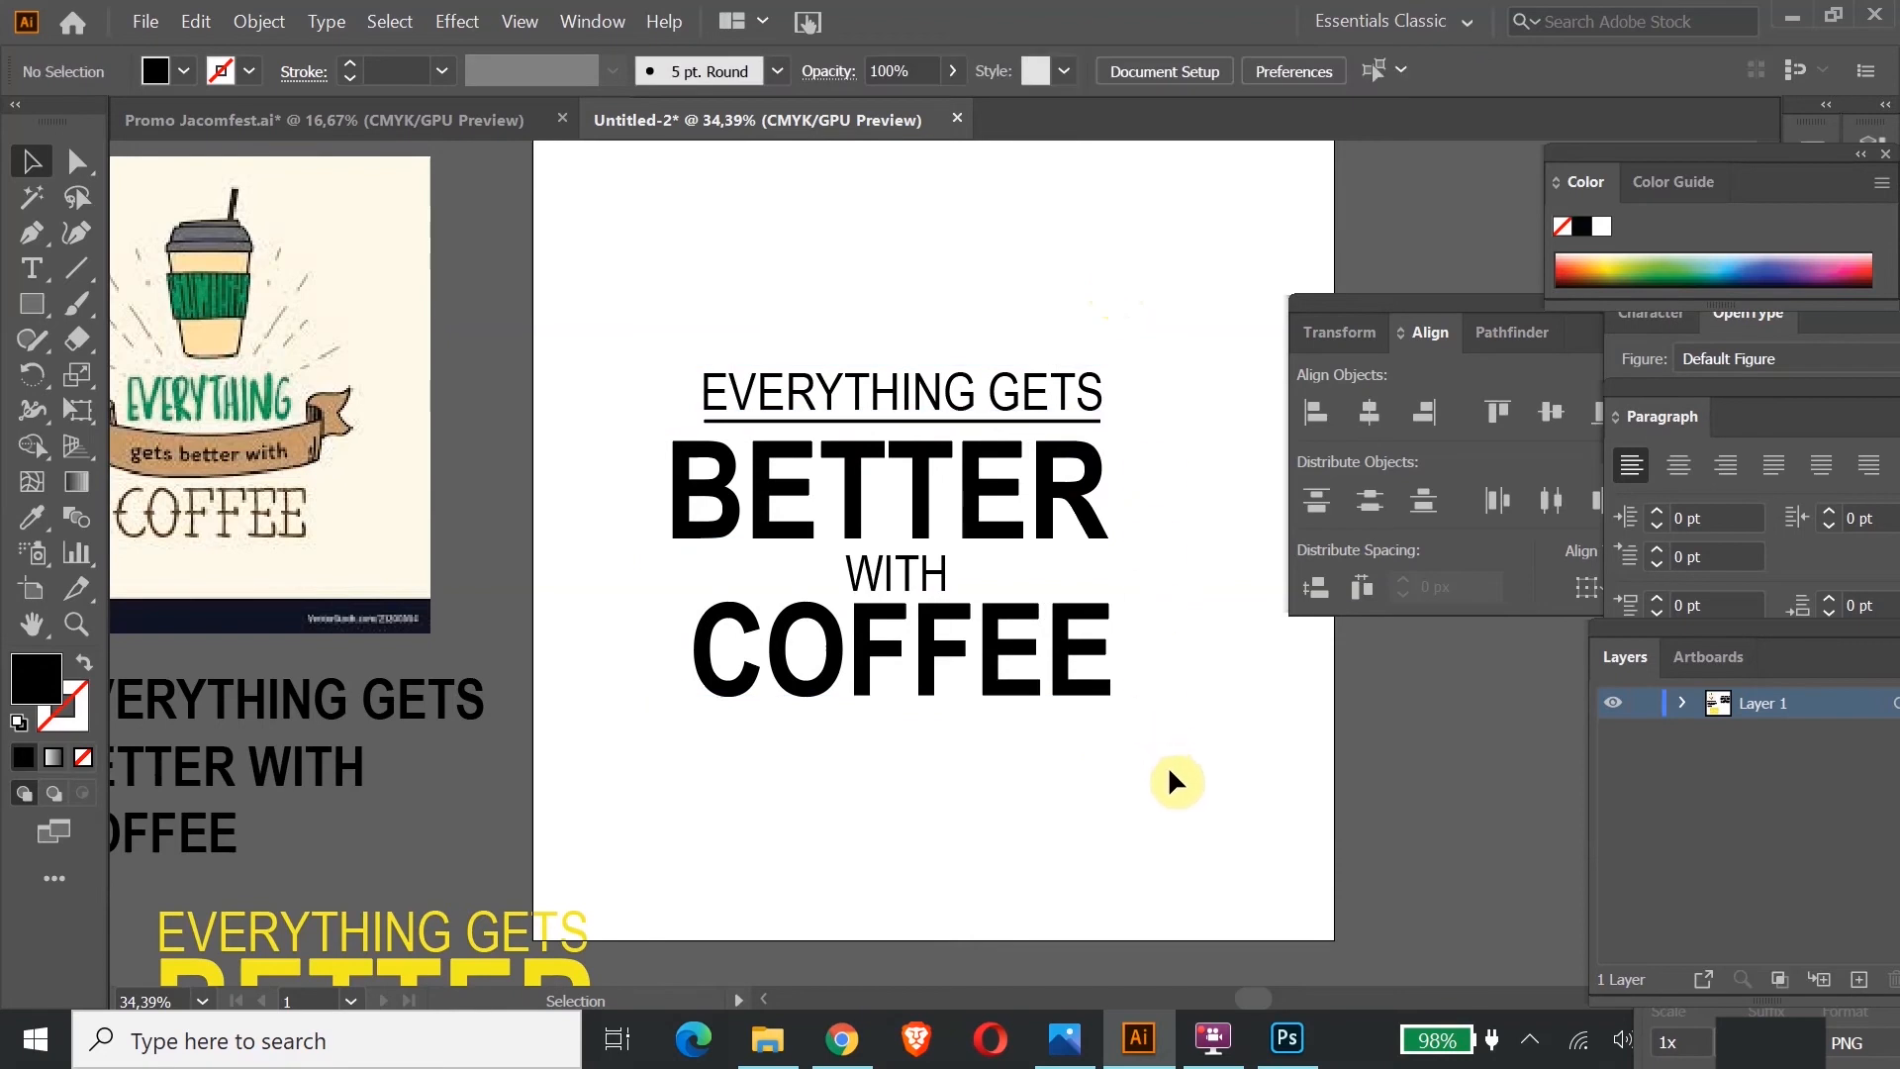
drag(709, 326, 1160, 734)
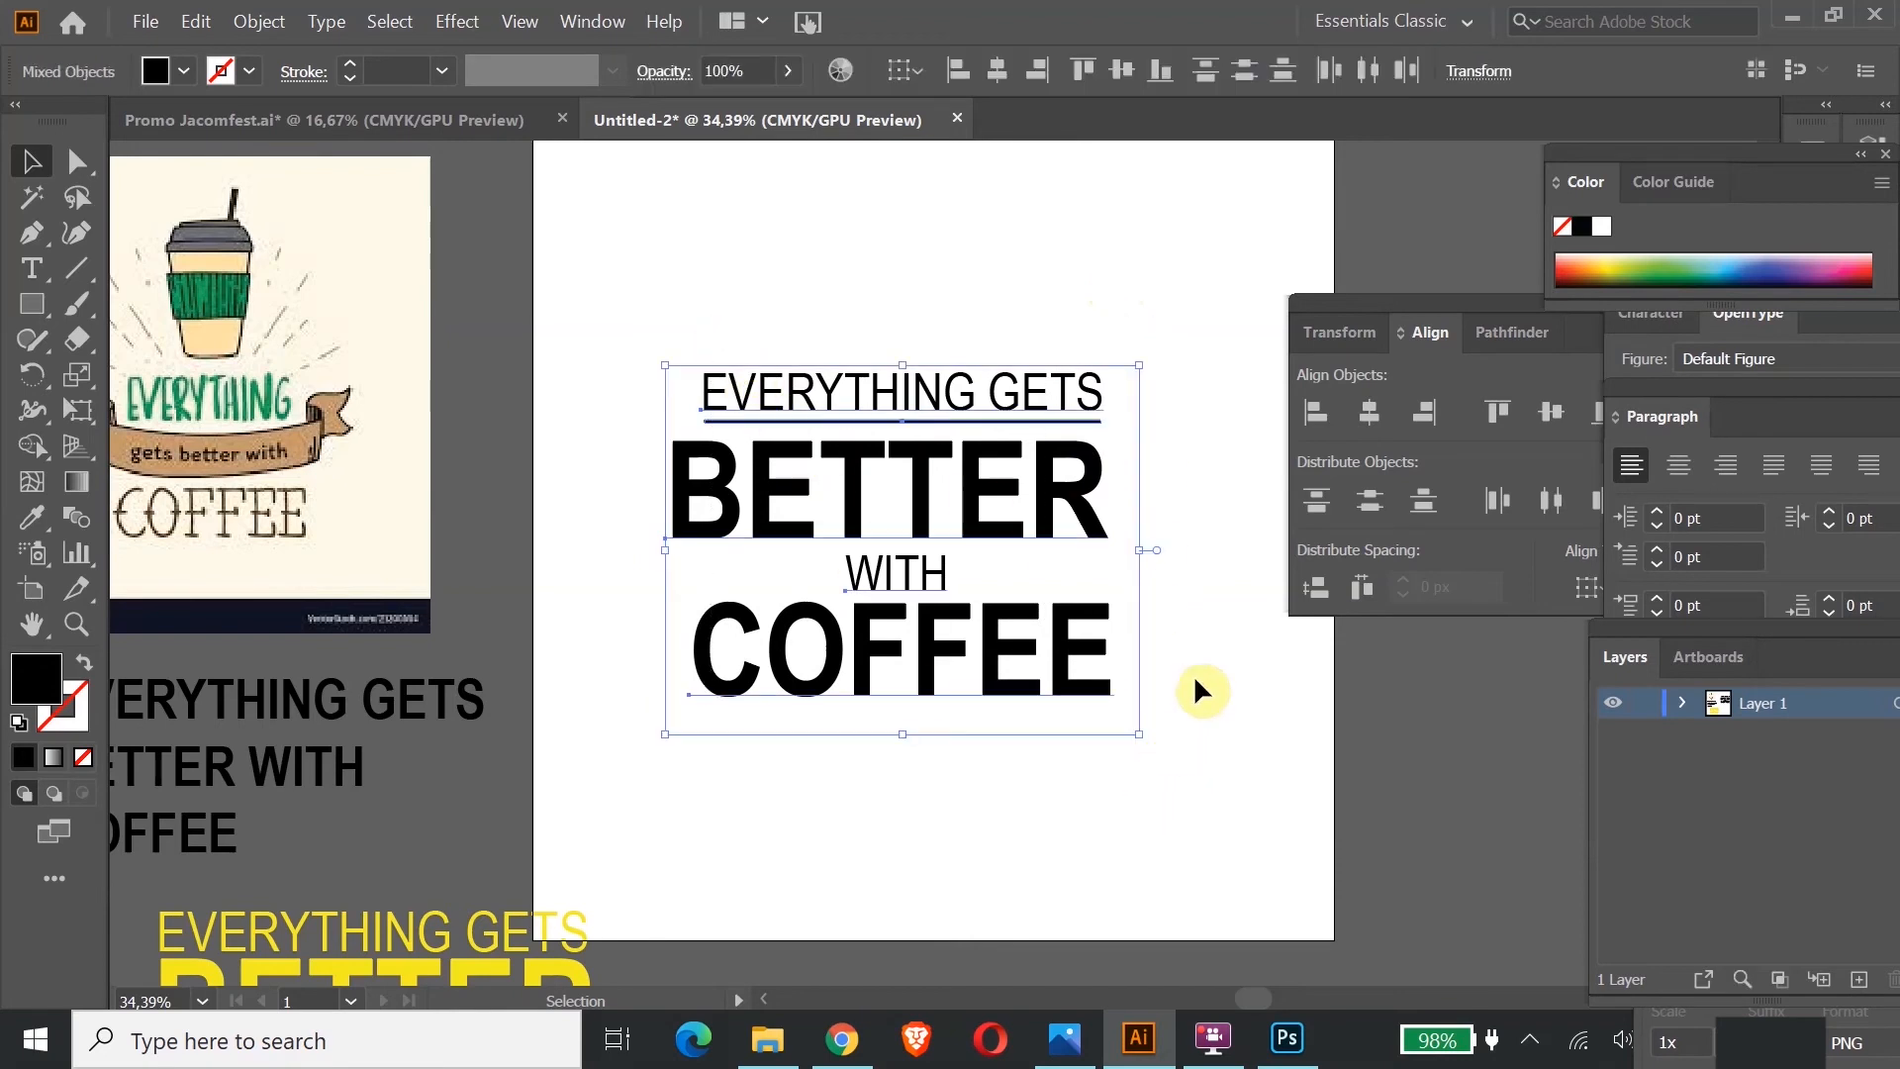
click(1051, 329)
click(1012, 401)
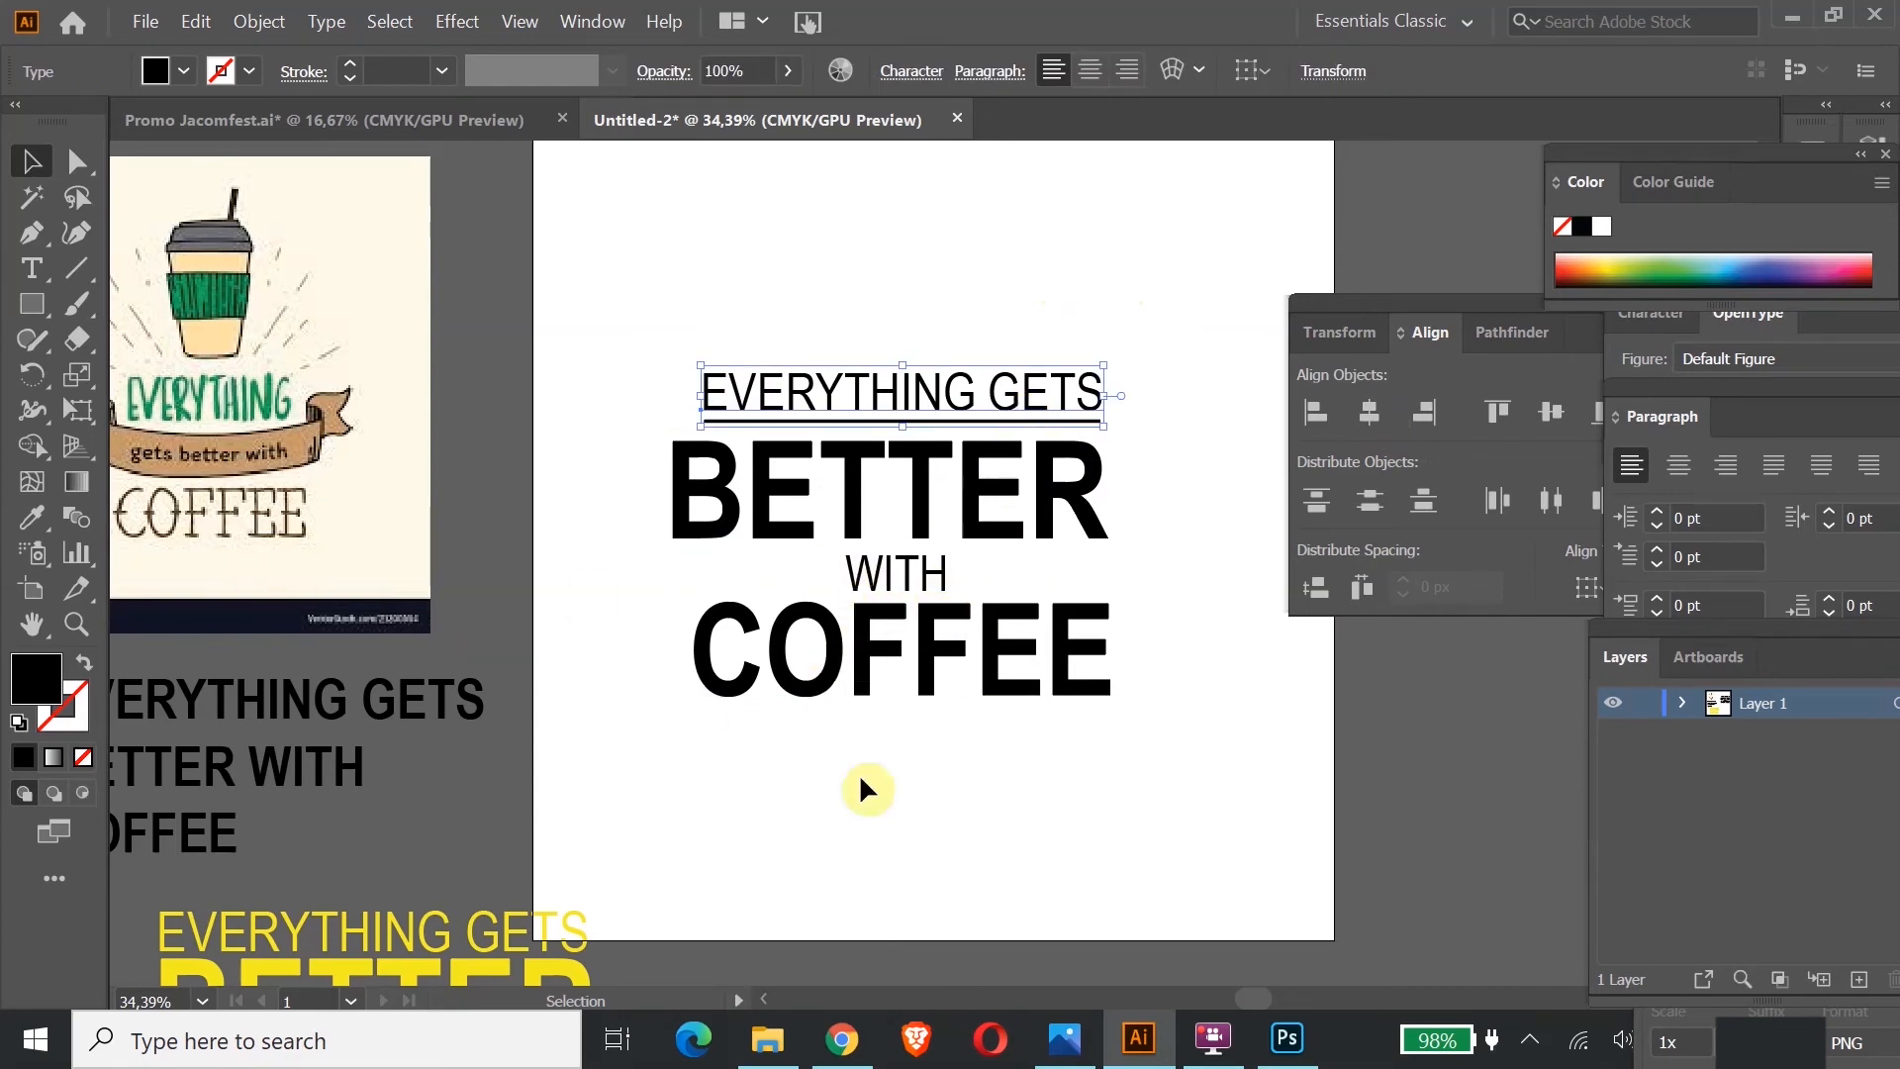
Step: Lower COFFEE slightly and add thick black rounded bars of equal length on both sides of WITH
drag(851, 687, 855, 711)
drag(28, 307, 136, 342)
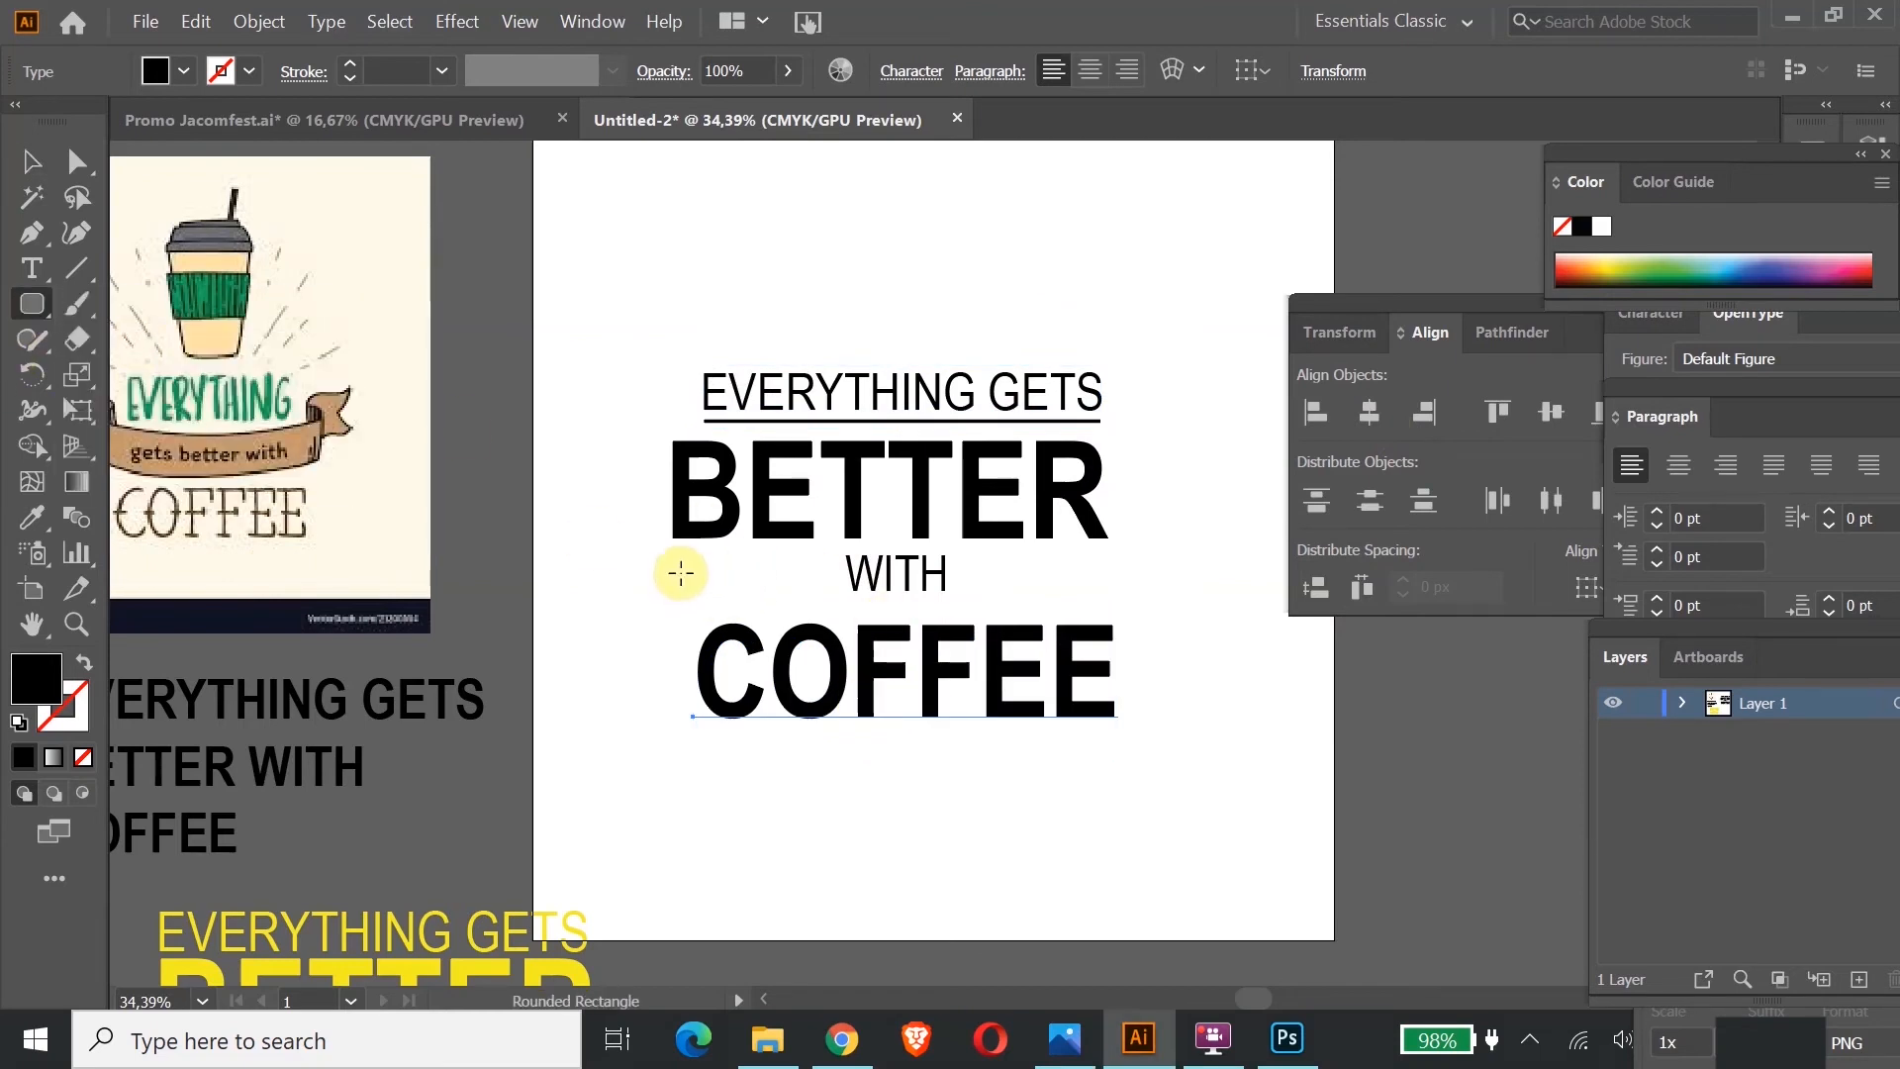
drag(690, 575, 1071, 584)
click(31, 161)
click(1140, 837)
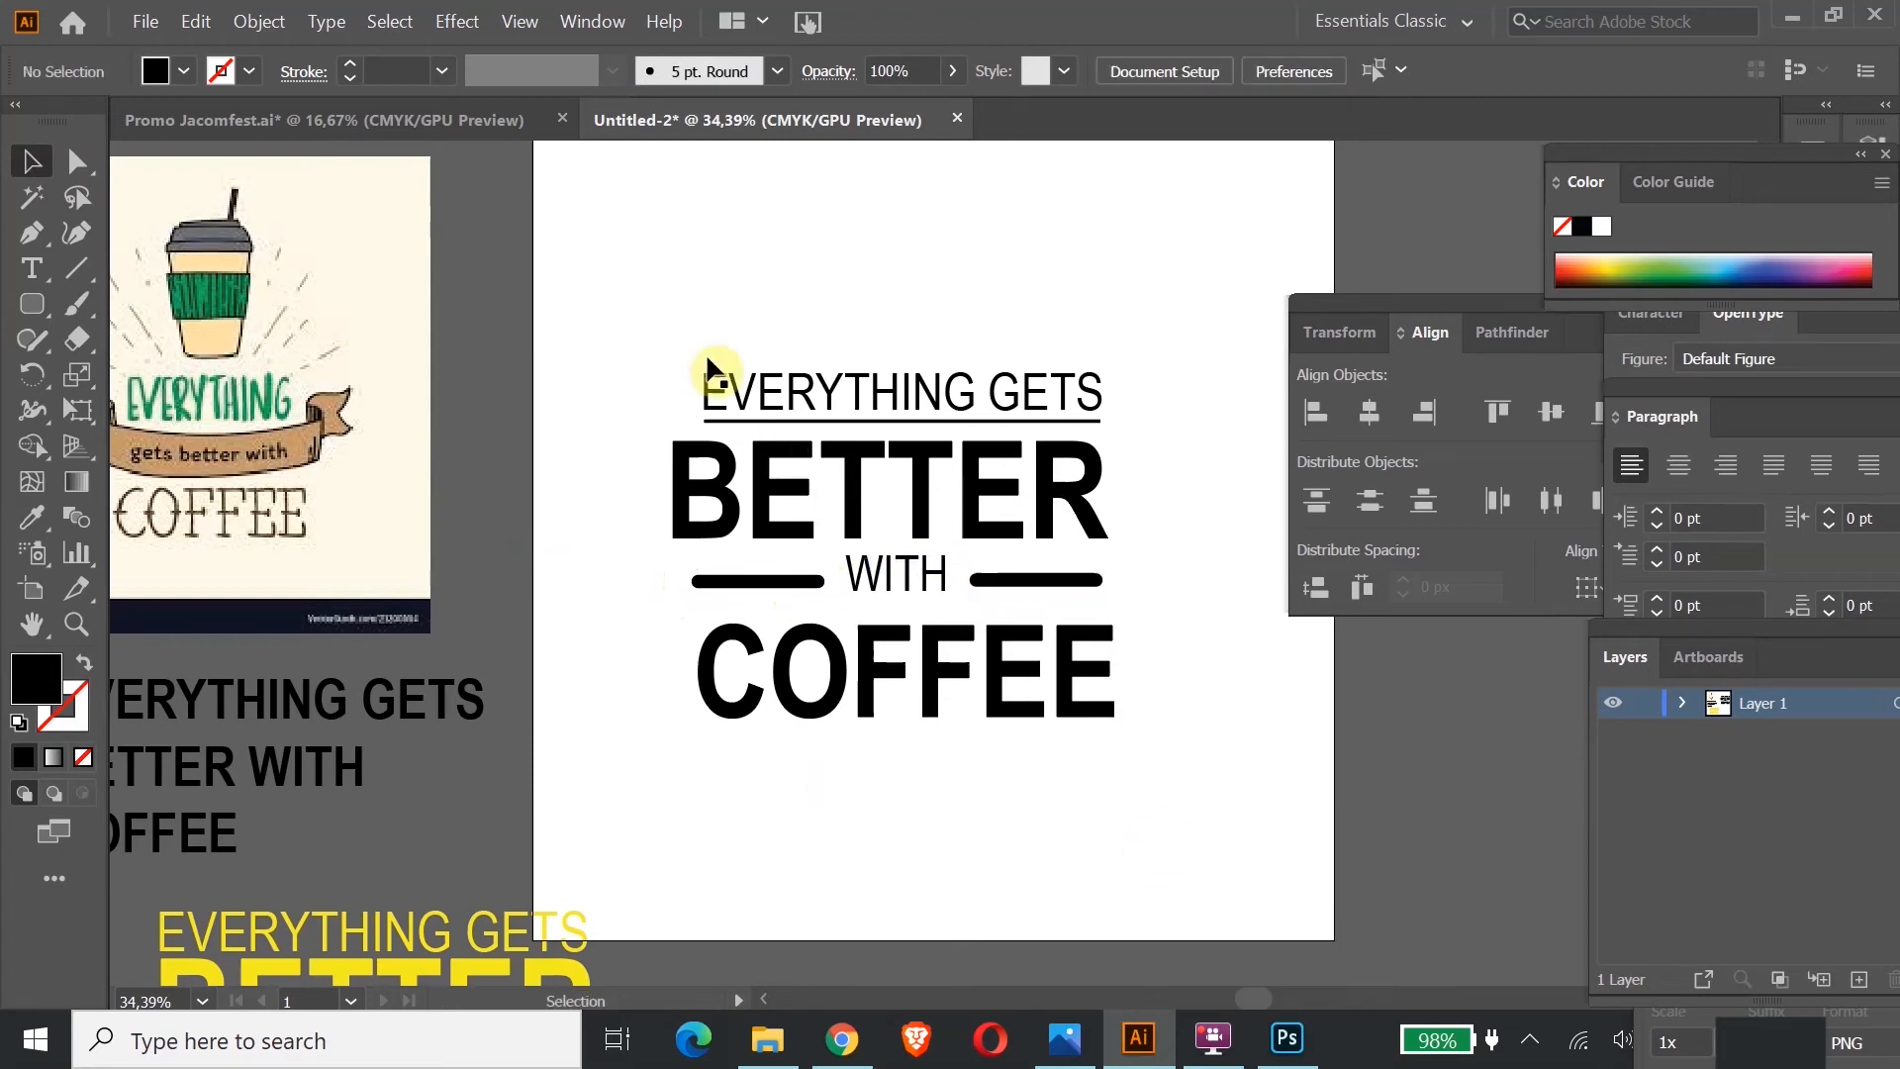
Step: Move the two rounded bars slightly closer to WITH
click(817, 585)
drag(1072, 597, 1063, 594)
click(1136, 770)
Step: Move COFFEE up beneath the rounded bars and centre WITH between them
drag(1018, 704, 1014, 692)
click(1158, 772)
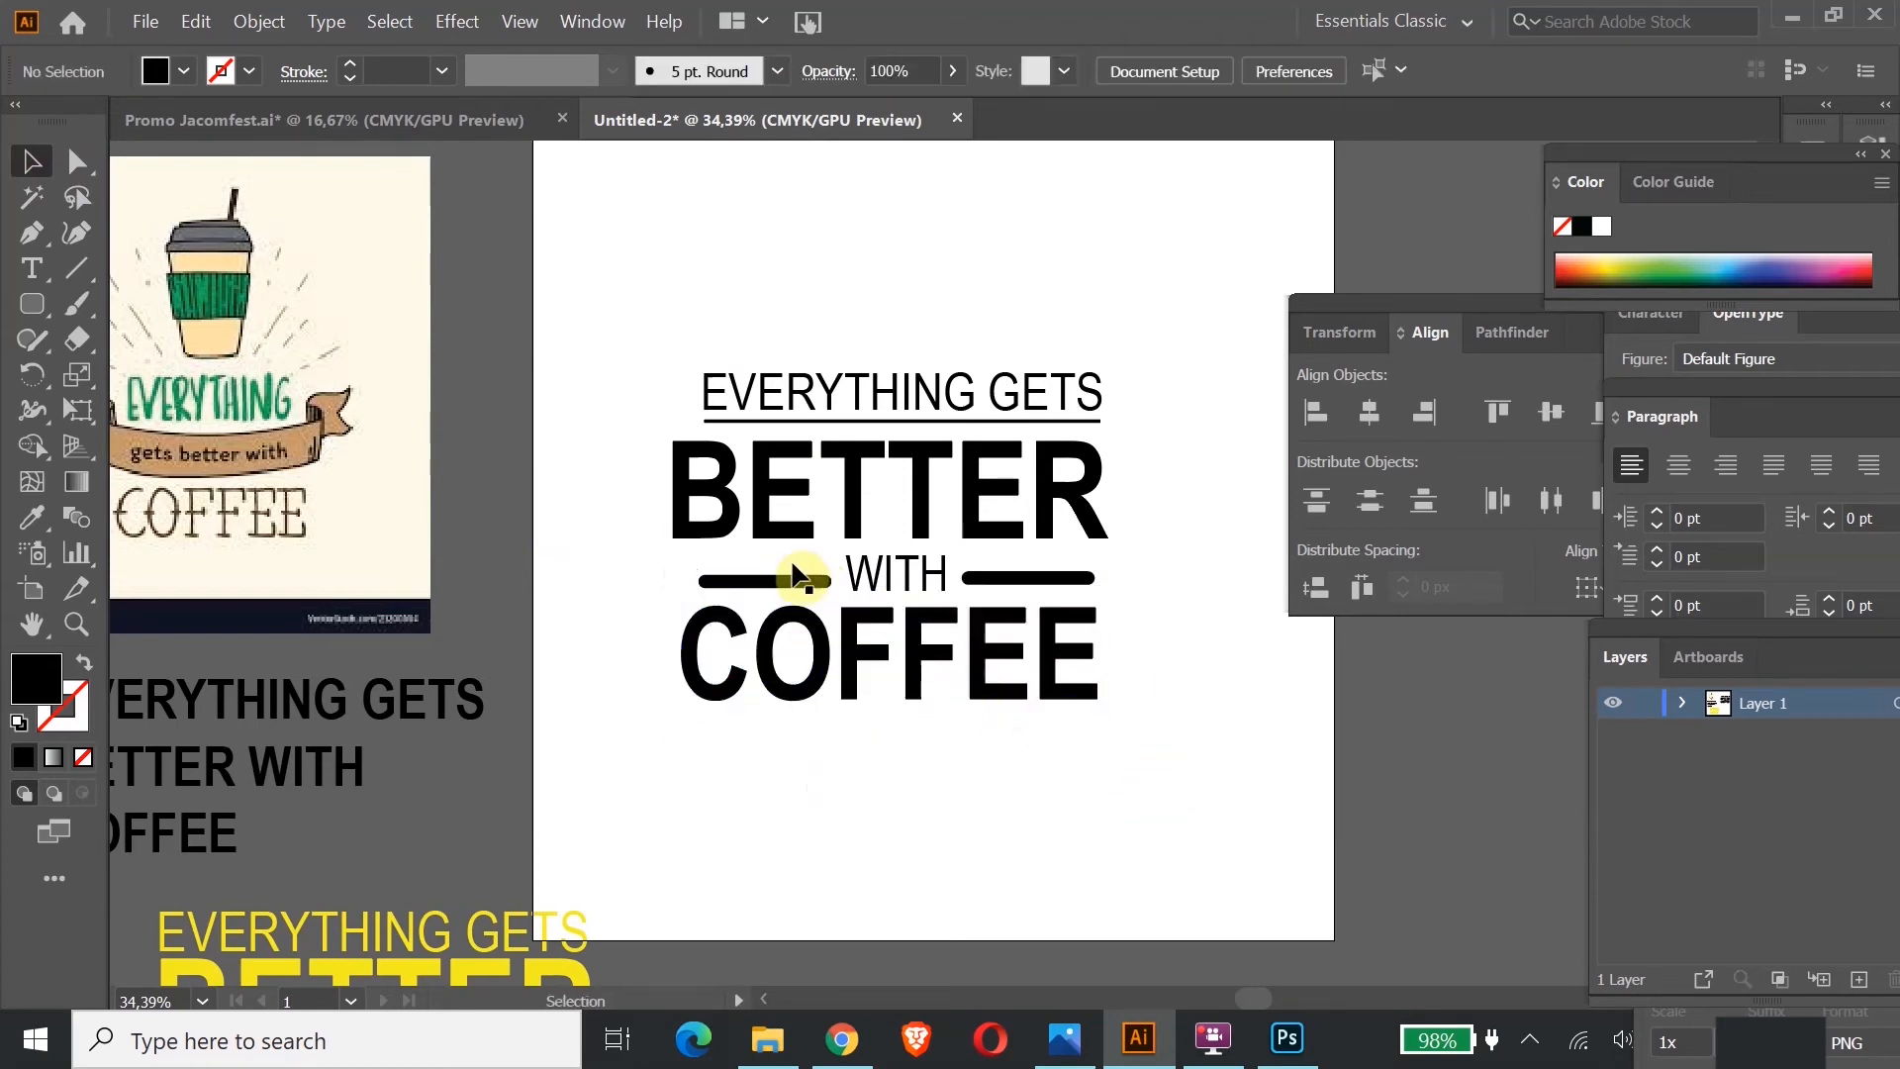
drag(789, 584, 910, 584)
click(903, 579)
Step: Move the plain black three-line text up and to the left, clear of the yellow lettering
scroll(729, 737, down, 3)
click(572, 732)
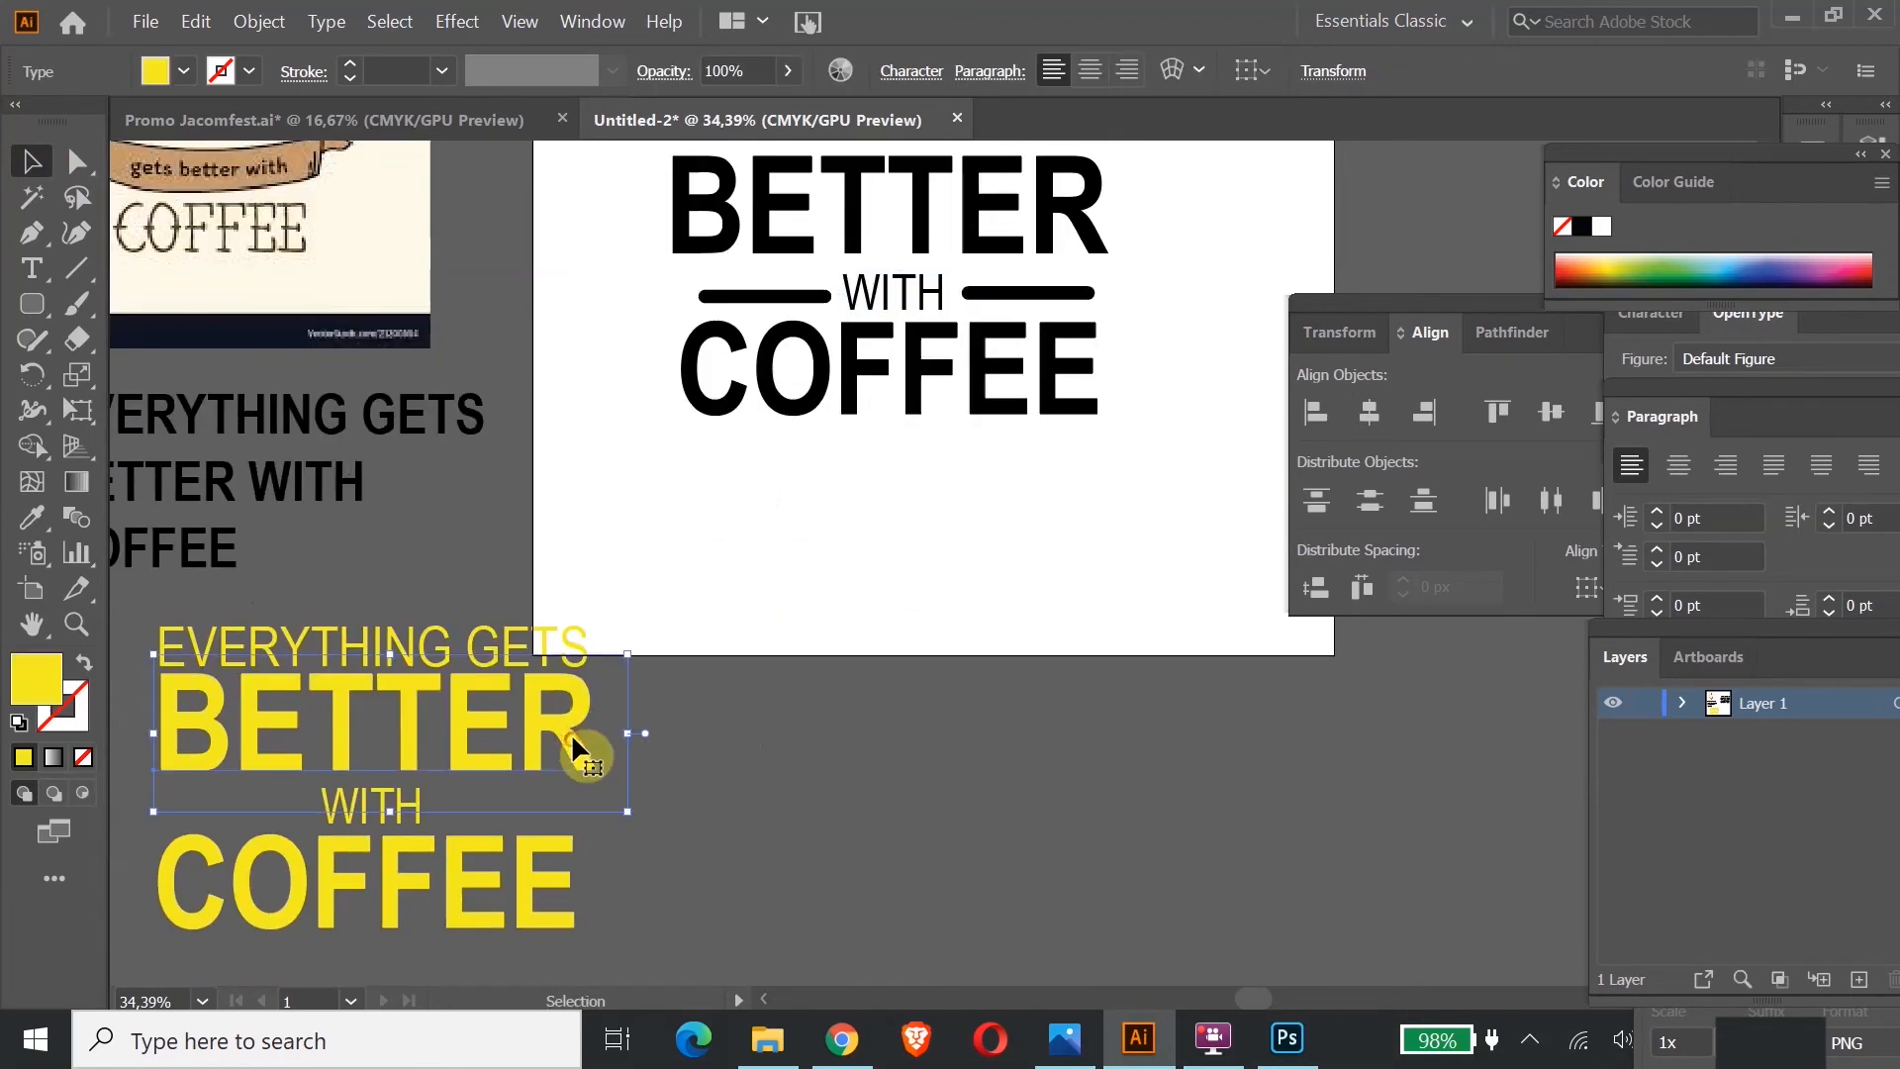
click(316, 582)
click(455, 935)
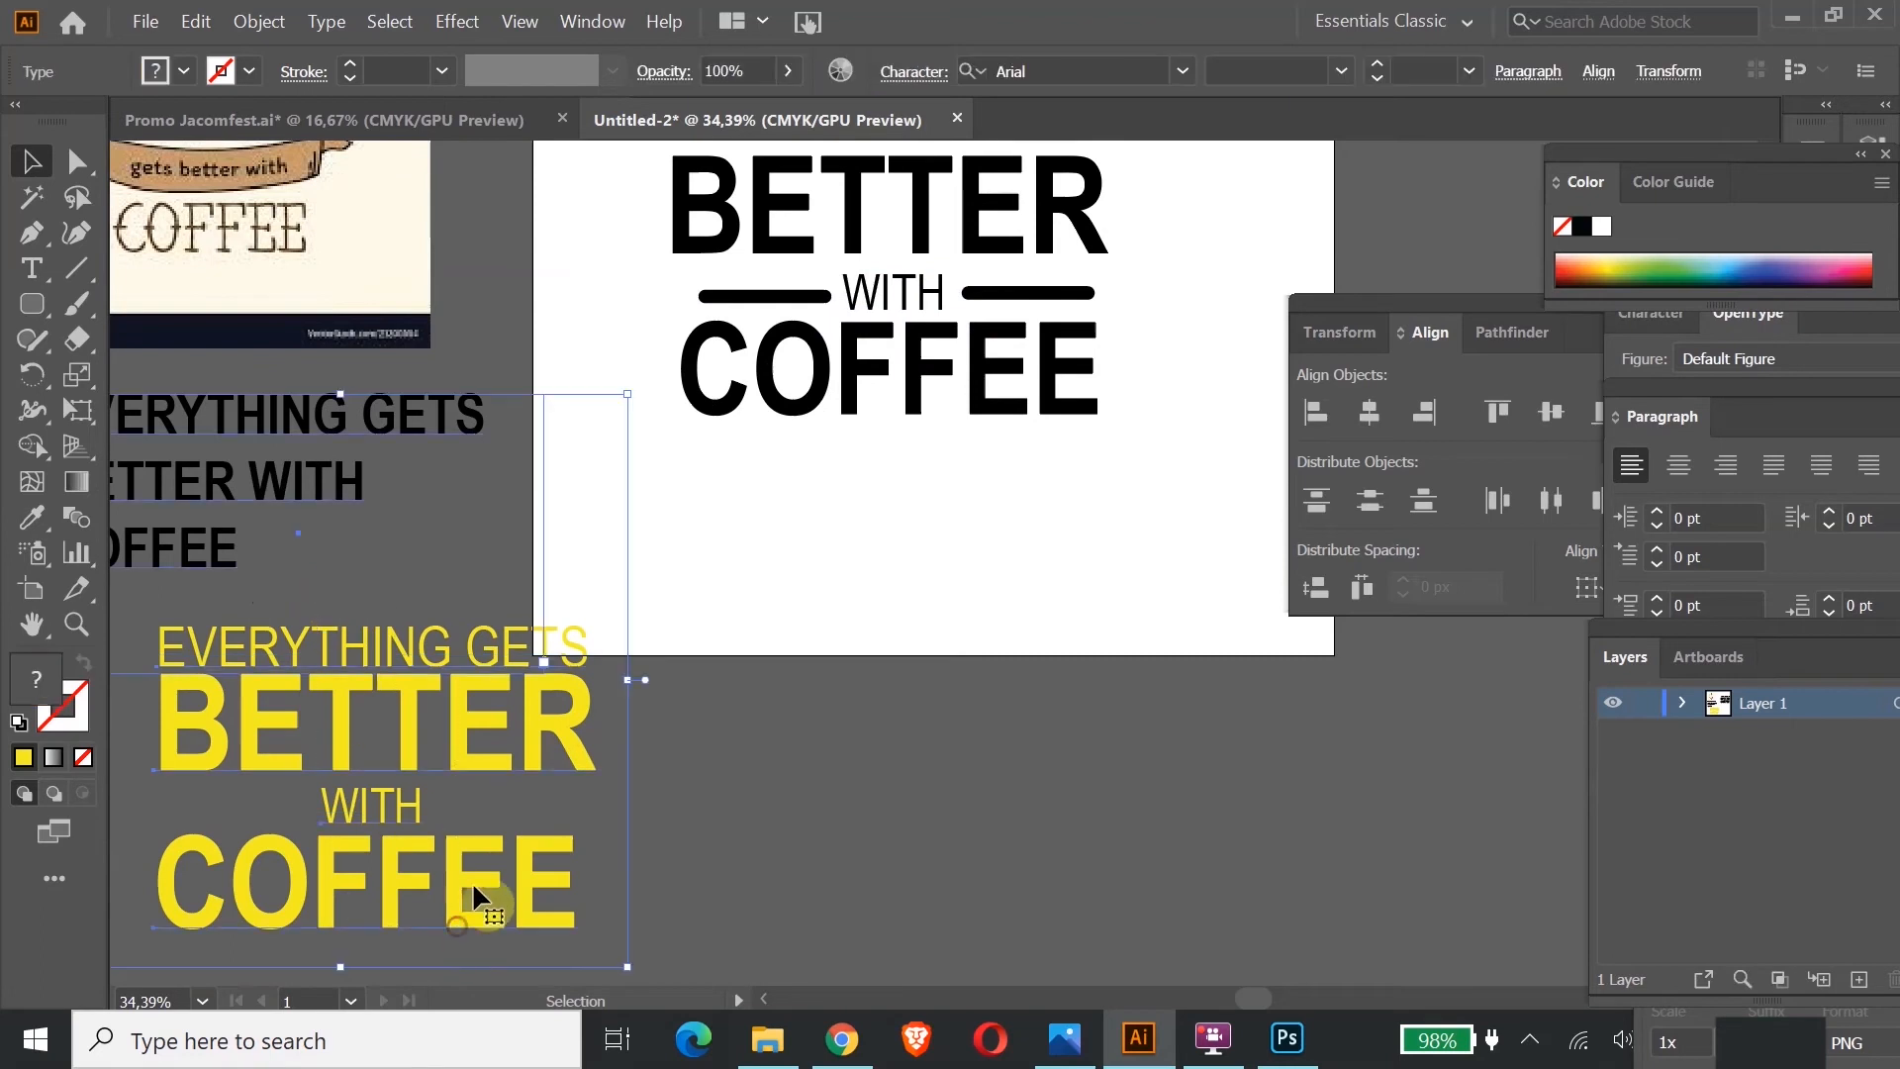
click(715, 744)
drag(297, 407, 150, 323)
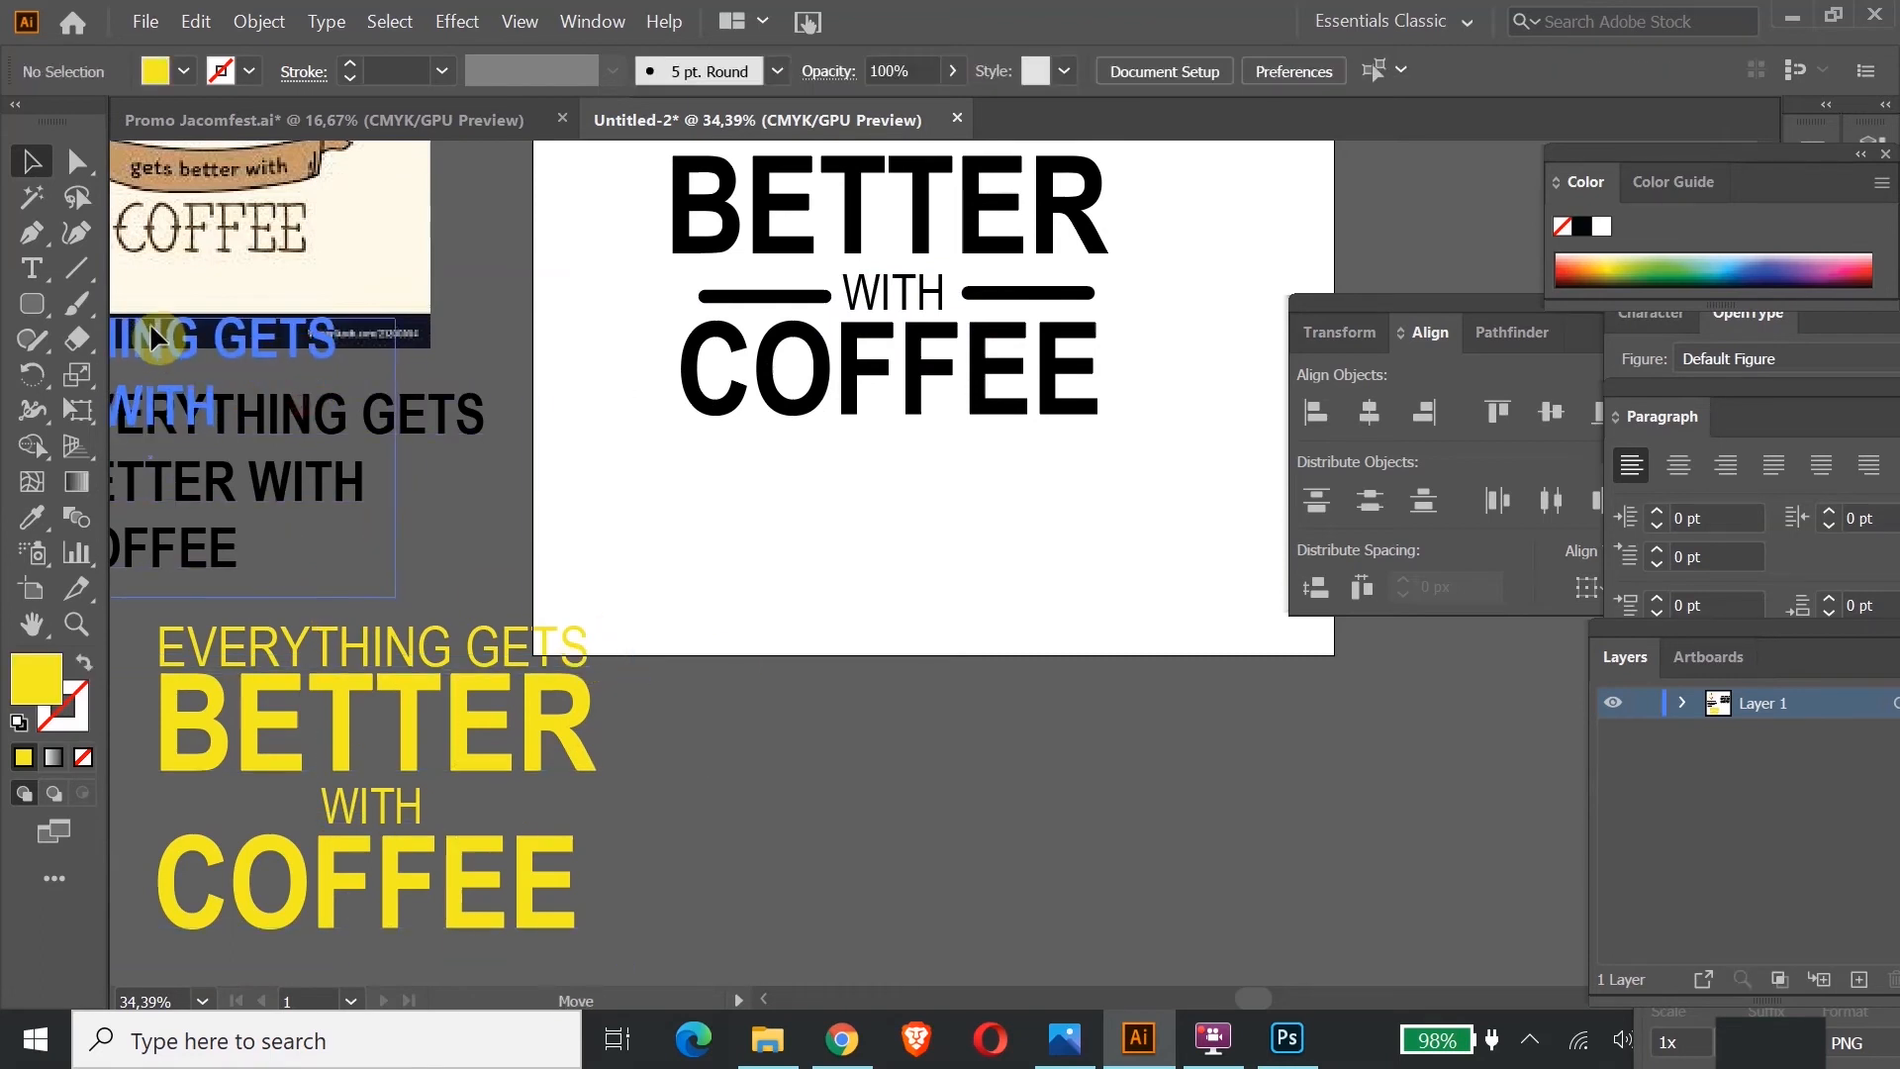
click(649, 904)
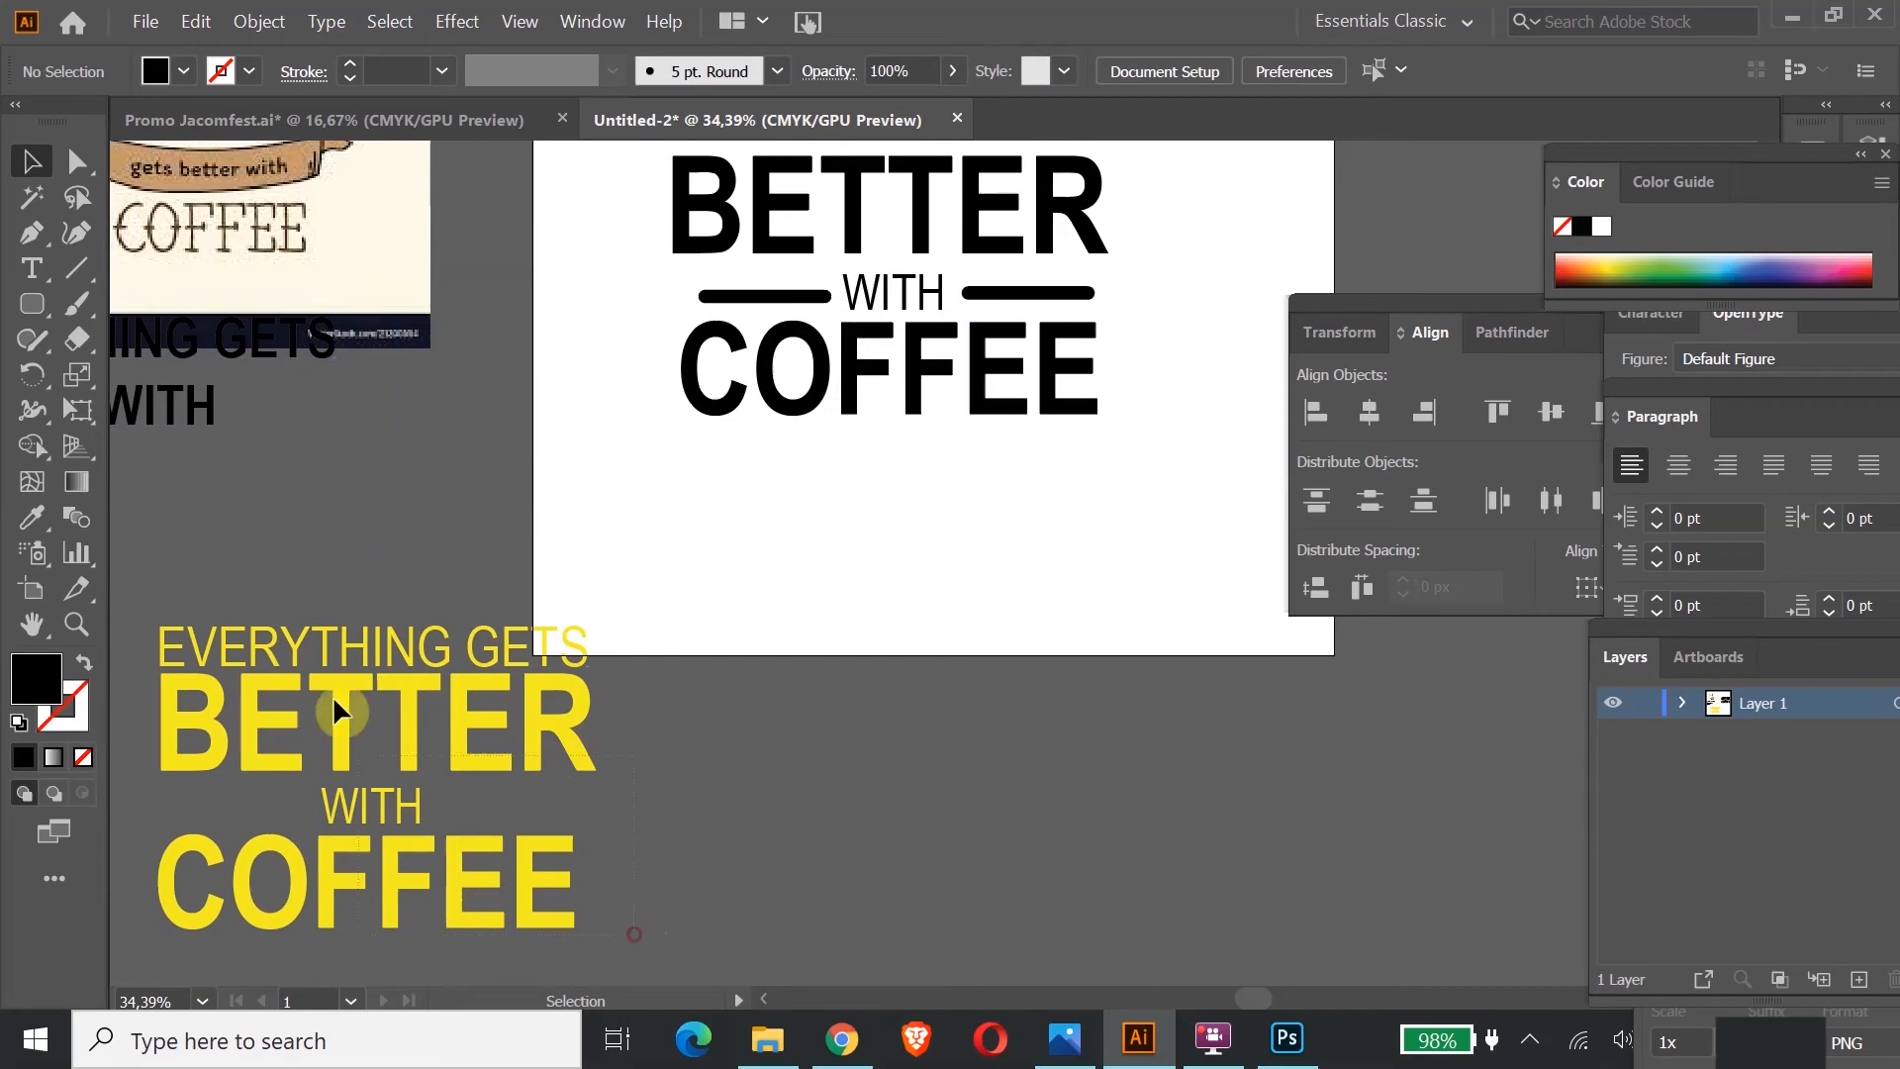
Step: Scale the yellow text layout down proportionally and move it up into the free space beside the artboard
click(322, 643)
click(77, 410)
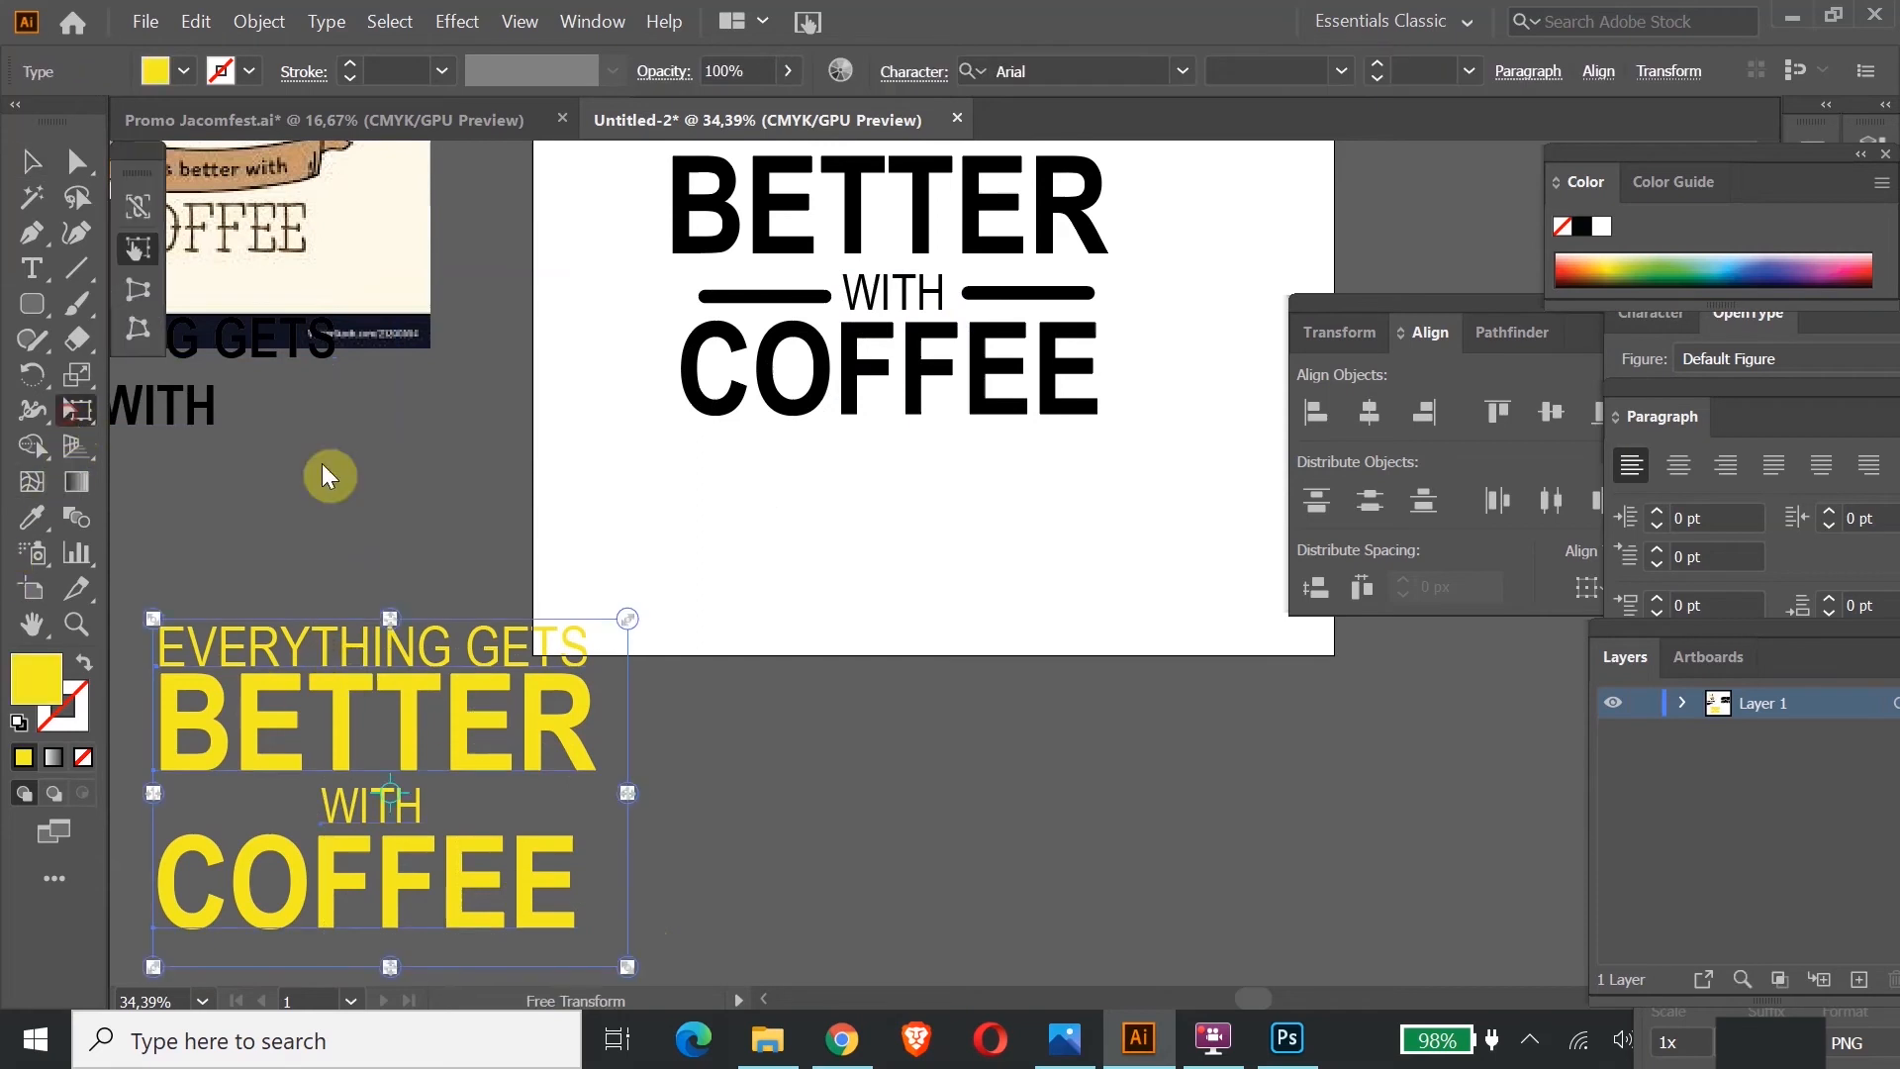
drag(620, 624, 477, 728)
drag(463, 804, 481, 546)
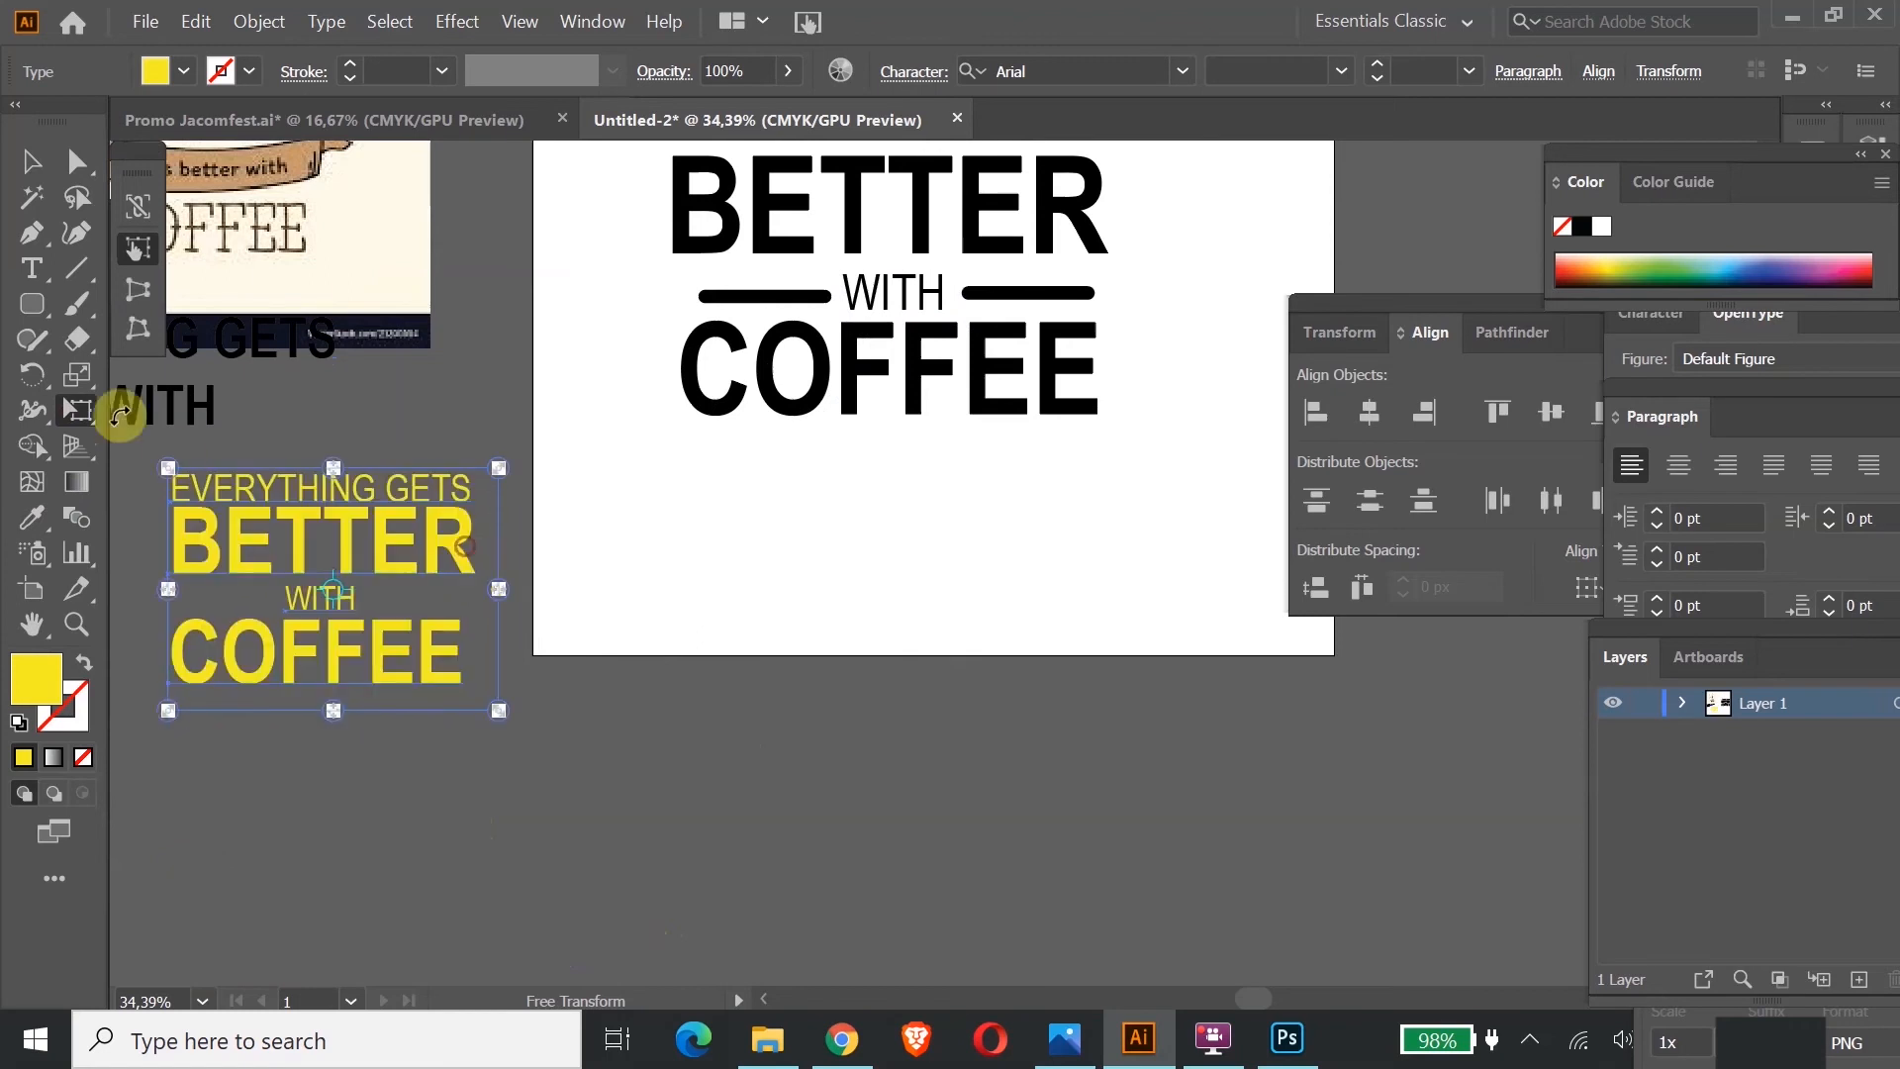
click(31, 161)
click(780, 517)
Step: Group all the black text lines and bars of the layout on the artboard
scroll(789, 525, up, 3)
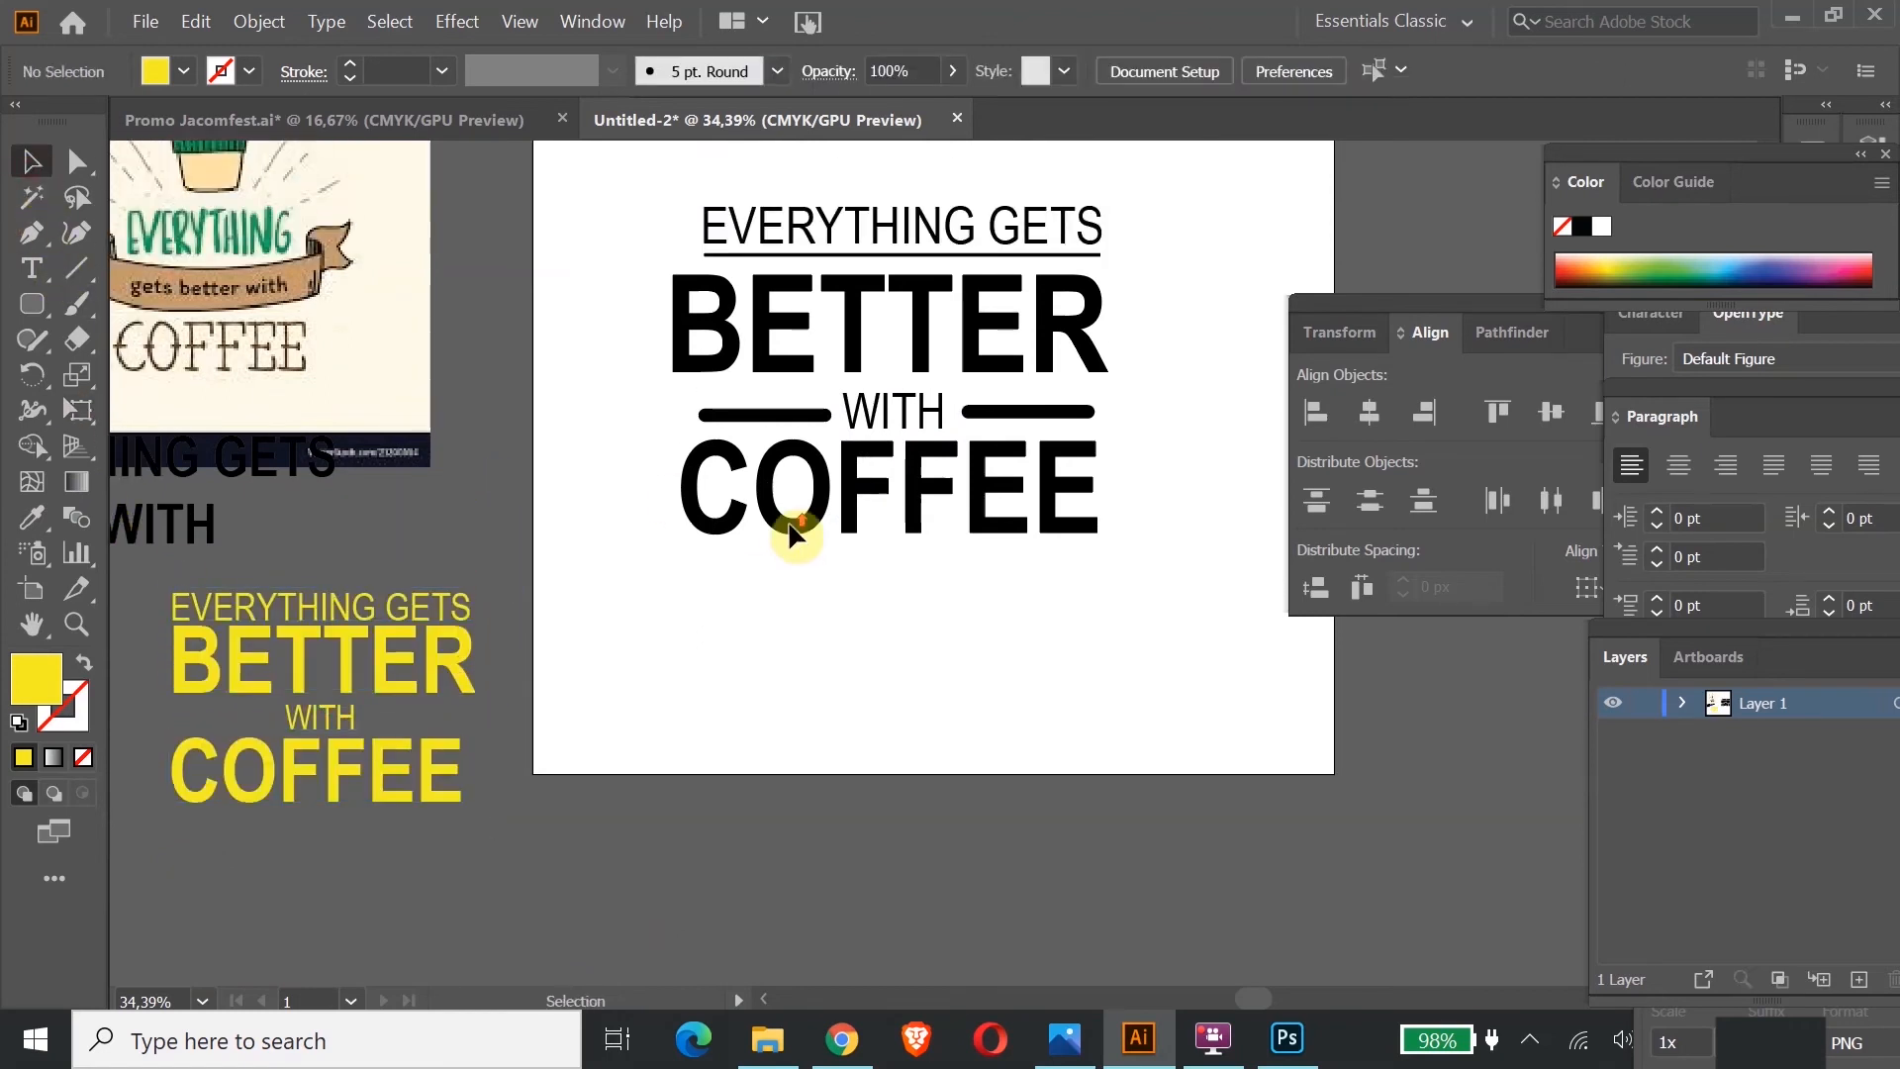
drag(801, 308, 1029, 655)
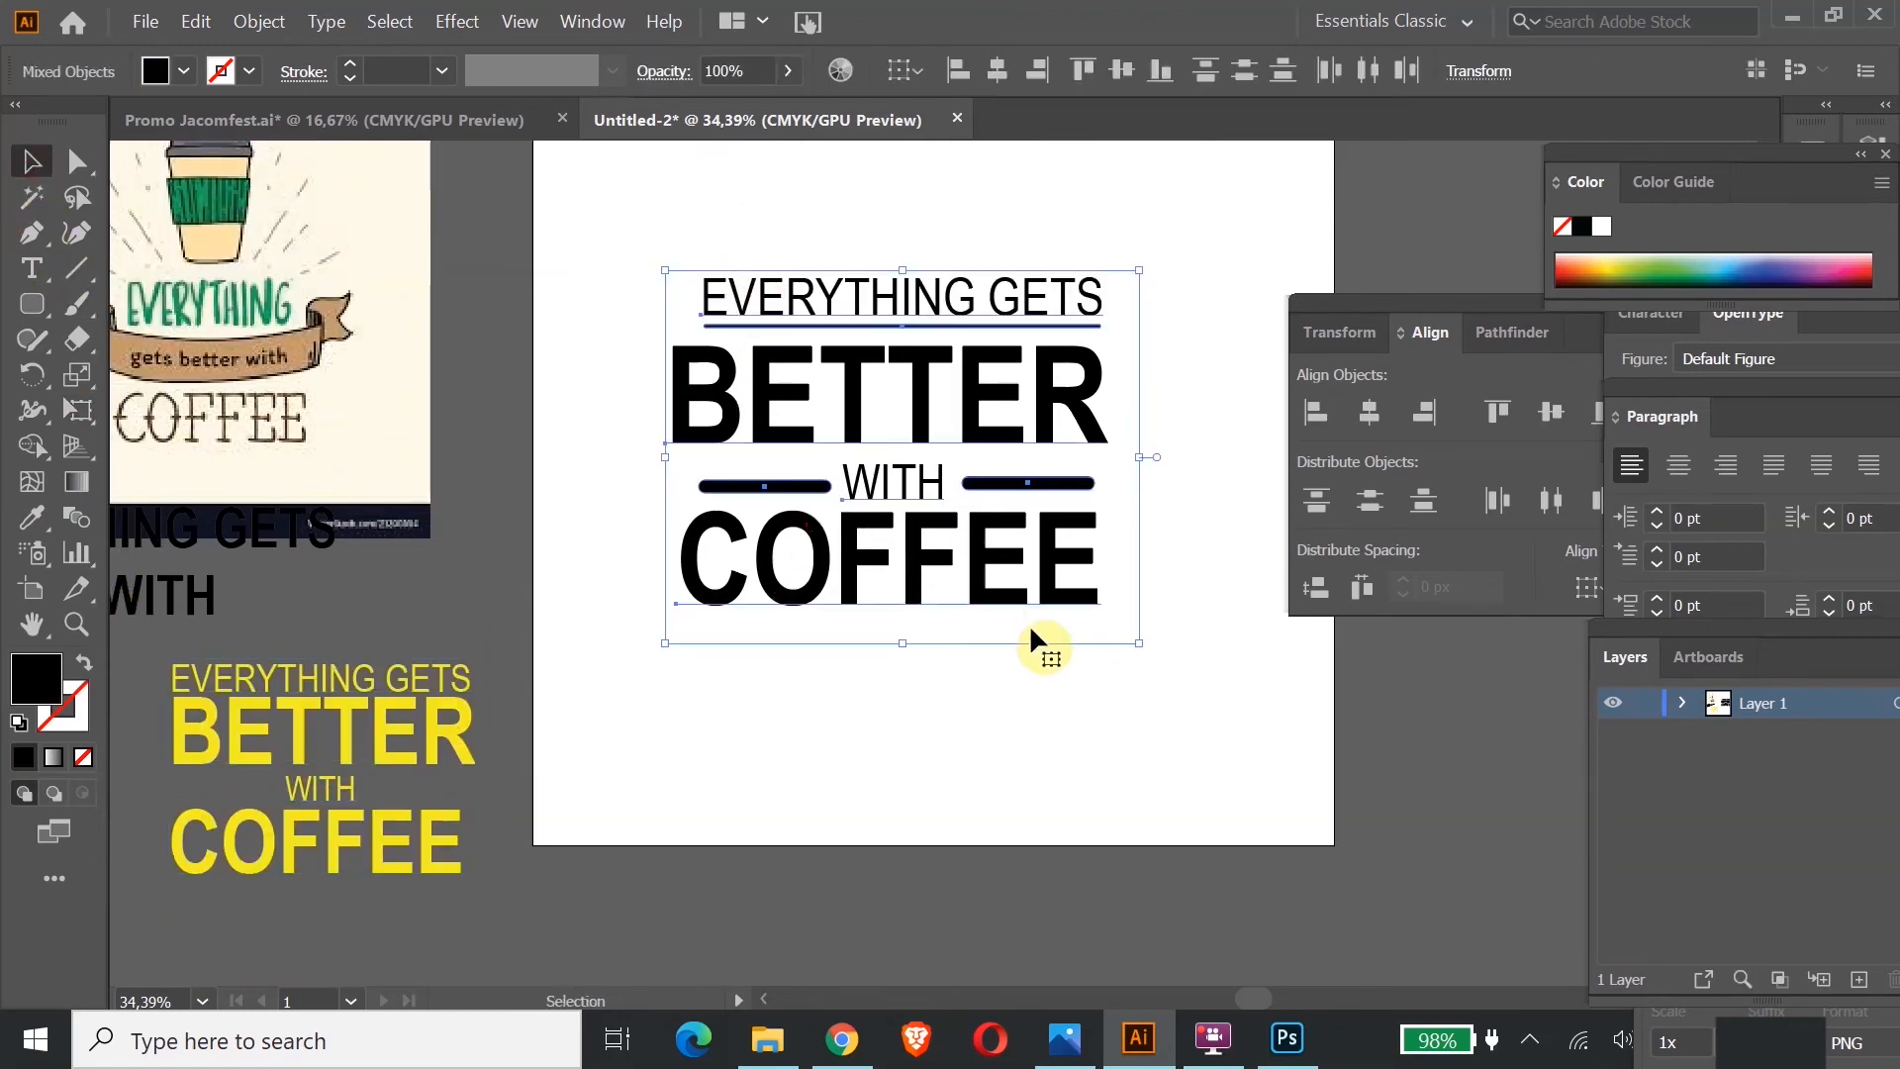
right_click(1082, 533)
click(1167, 734)
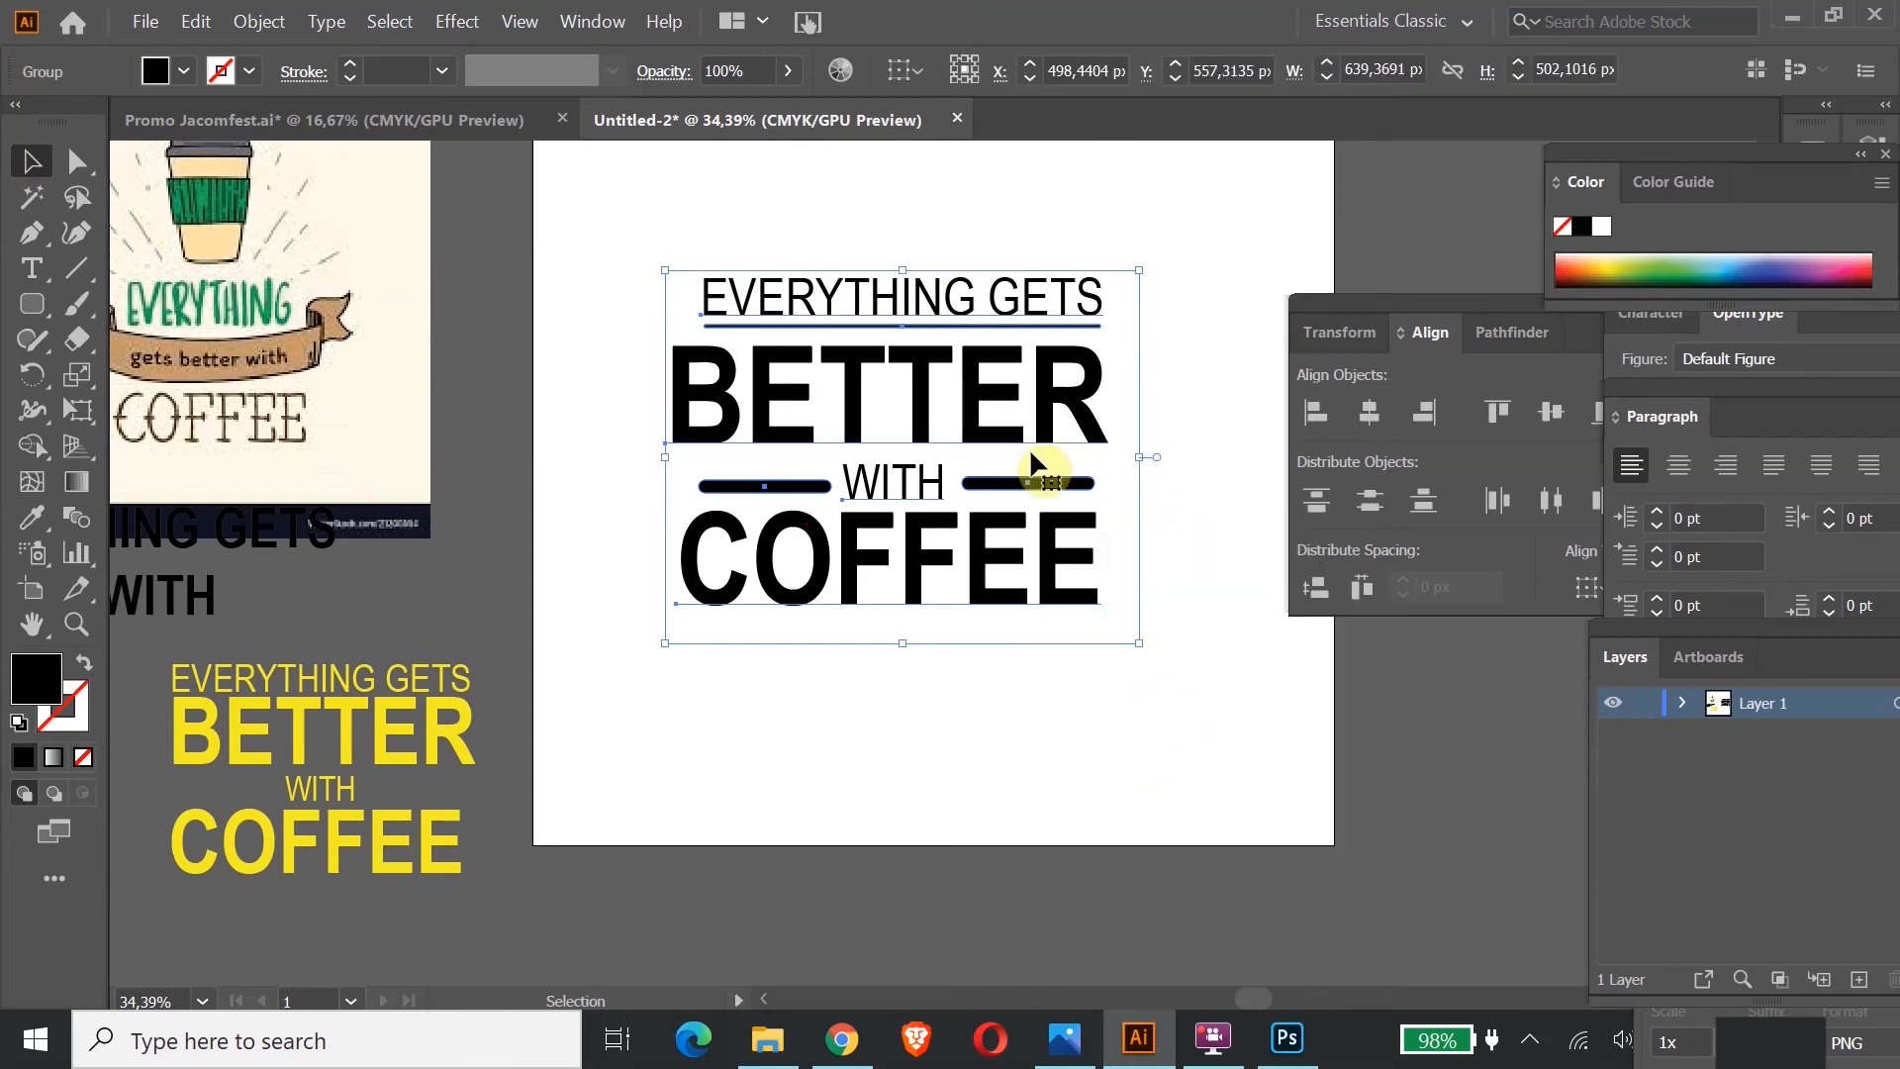
Step: Try to sample the yellow lettering's colour onto the grouped black layout with the Eyedropper, and undo it
click(42, 515)
click(466, 721)
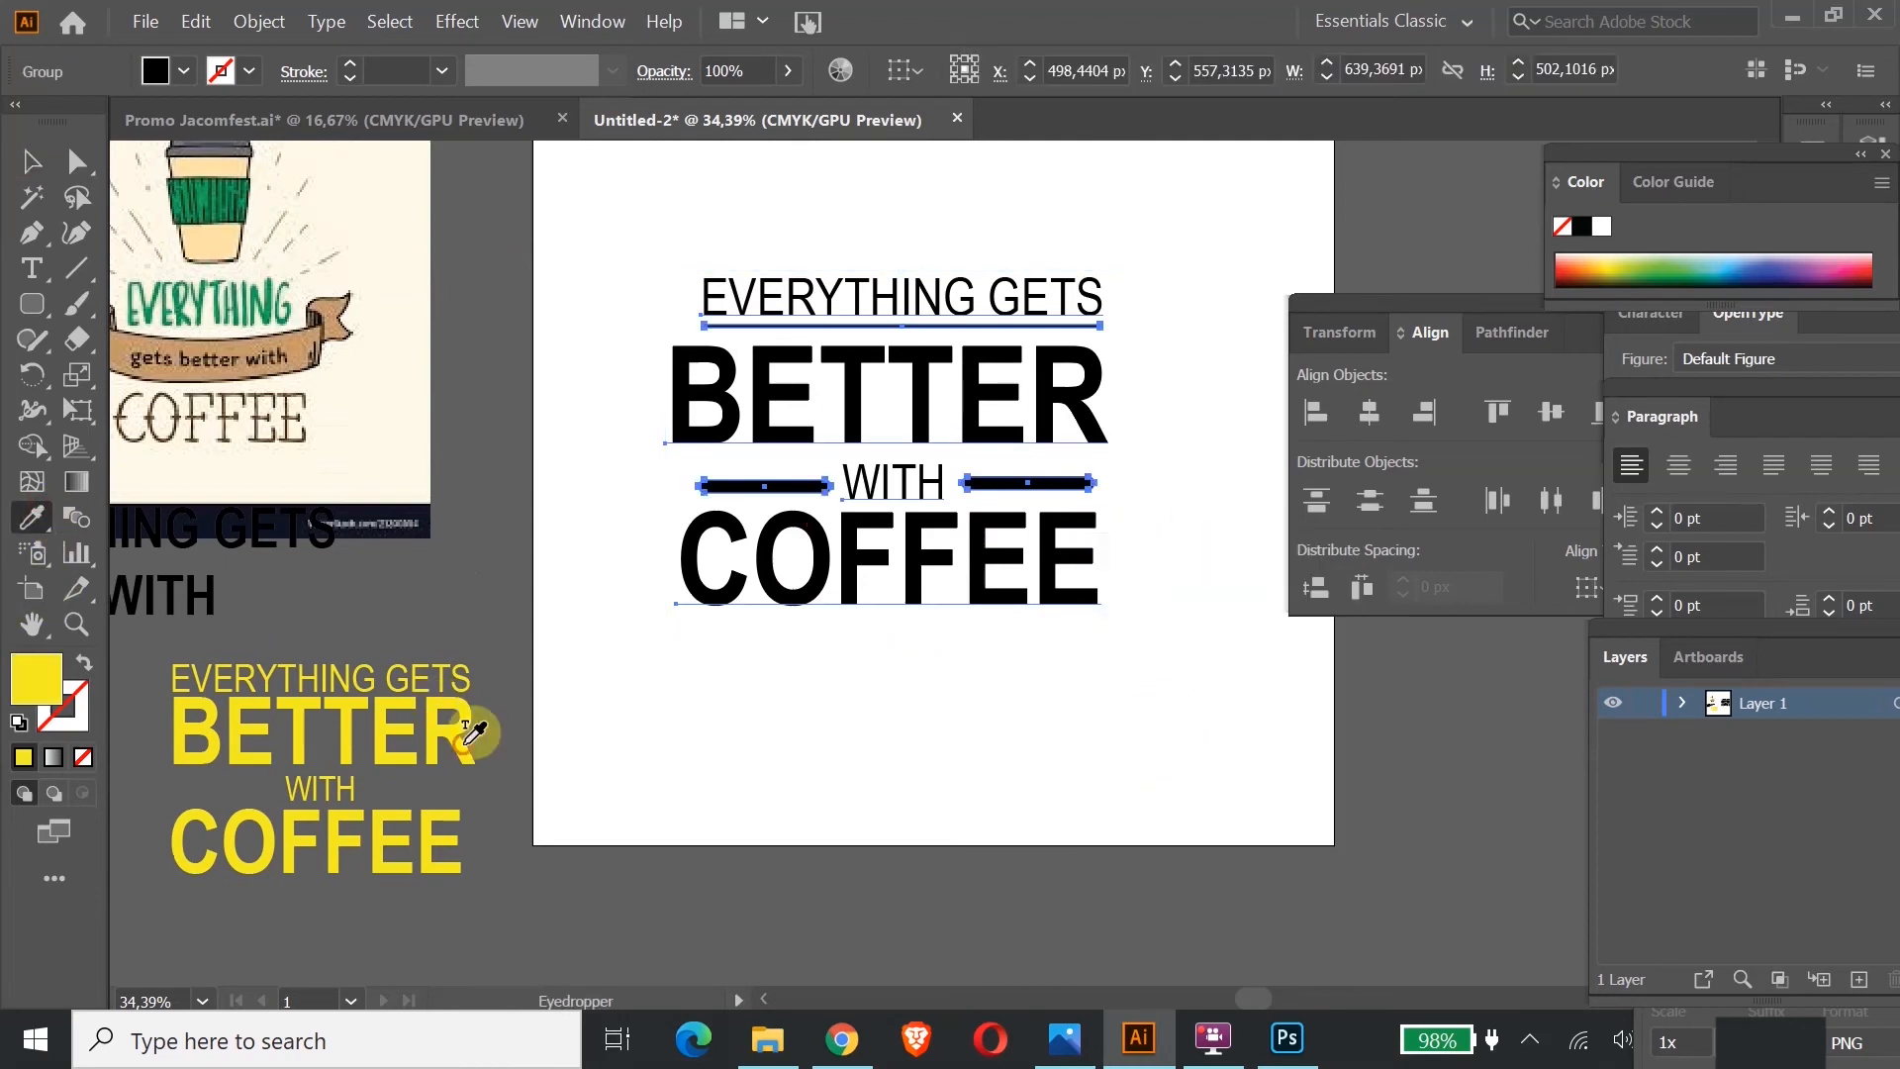
click(32, 166)
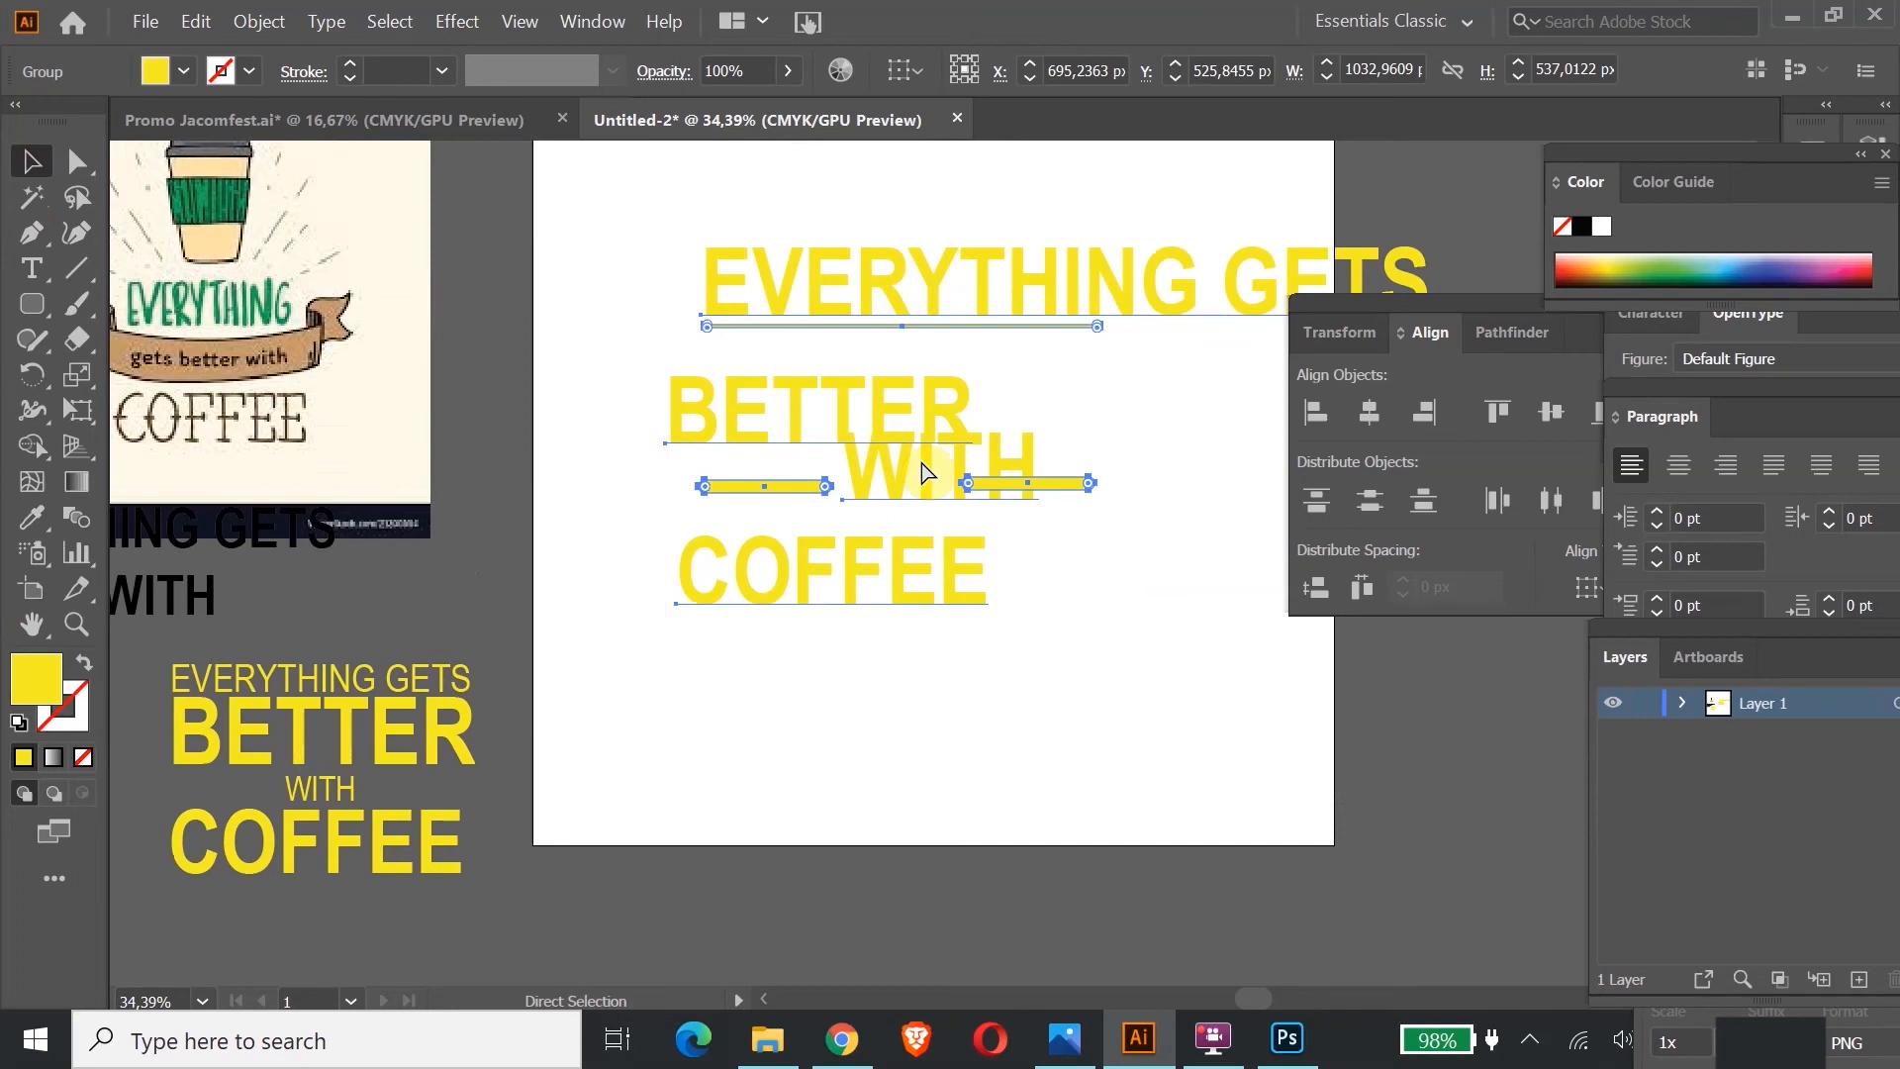
key(ctrl+z)
Step: Change the grouped layout's fill from black to a bright orange
double_click(53, 692)
click(459, 427)
drag(371, 268, 410, 119)
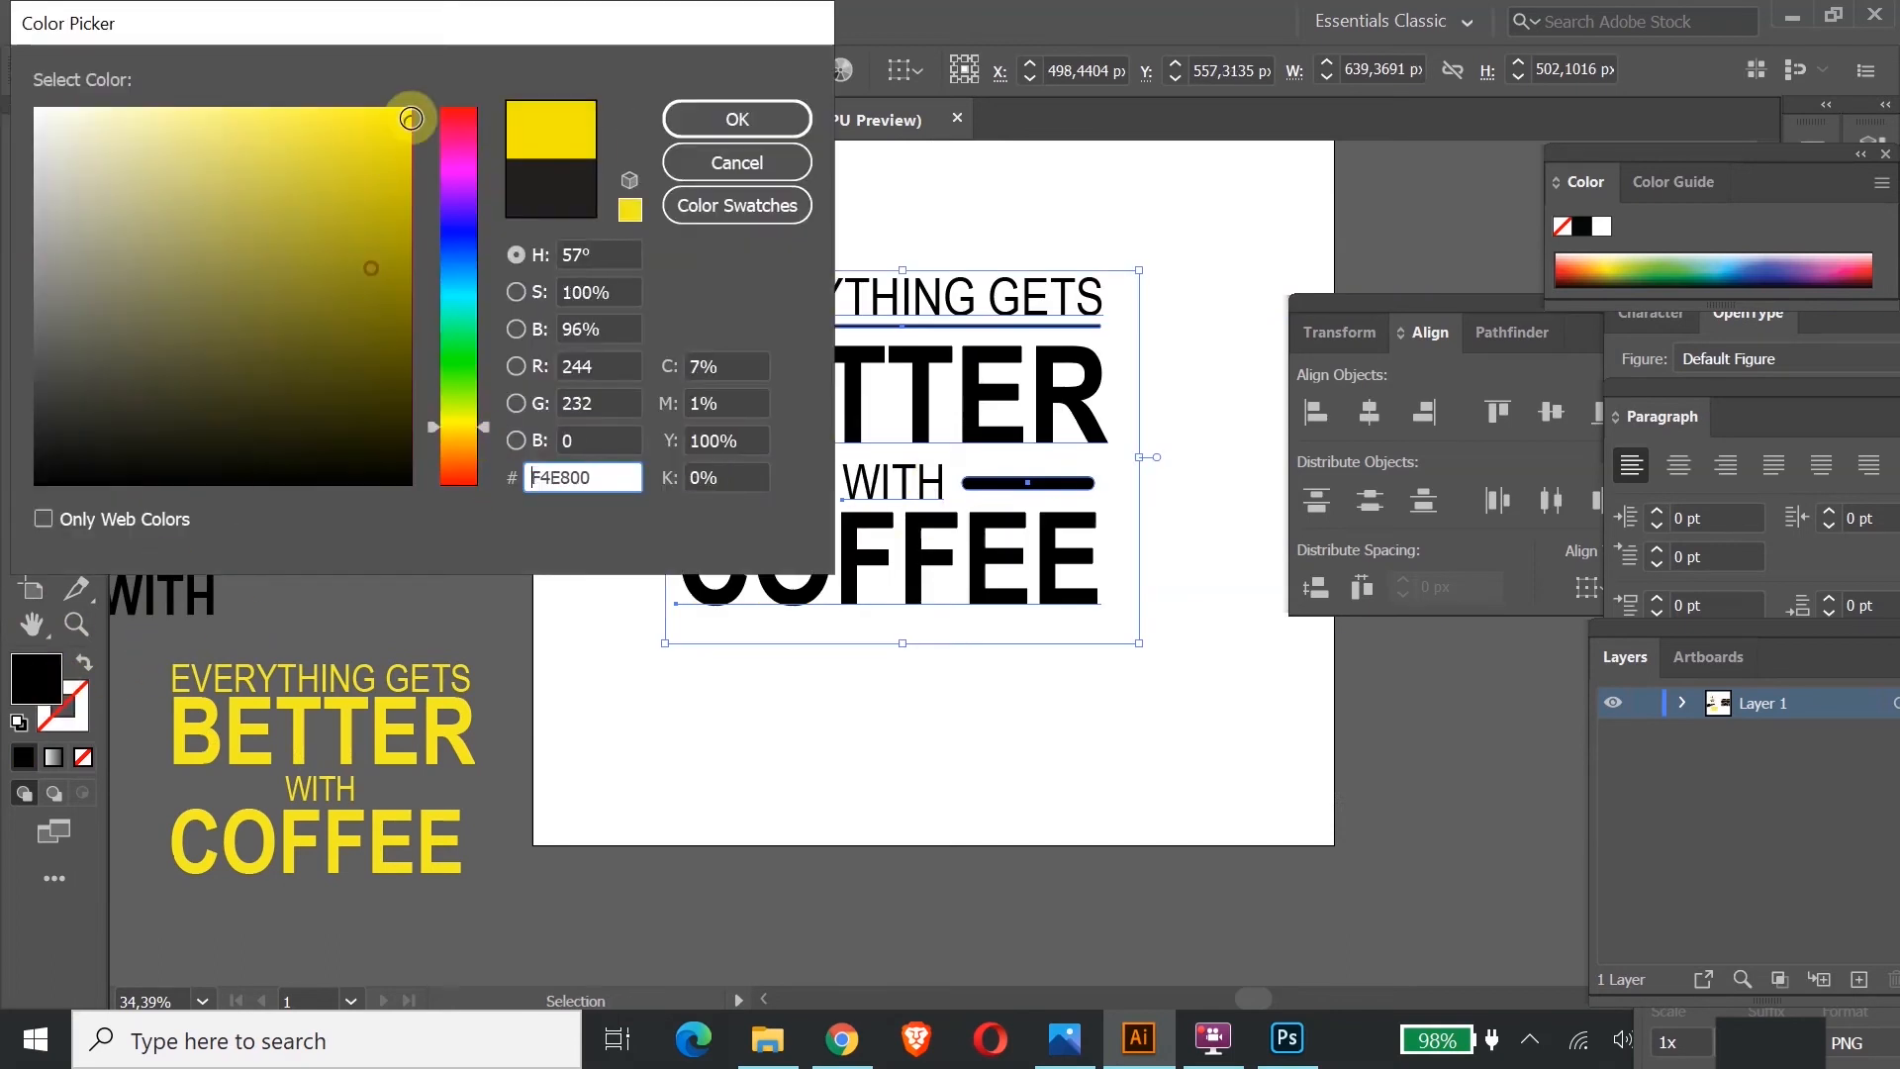
click(459, 432)
click(377, 229)
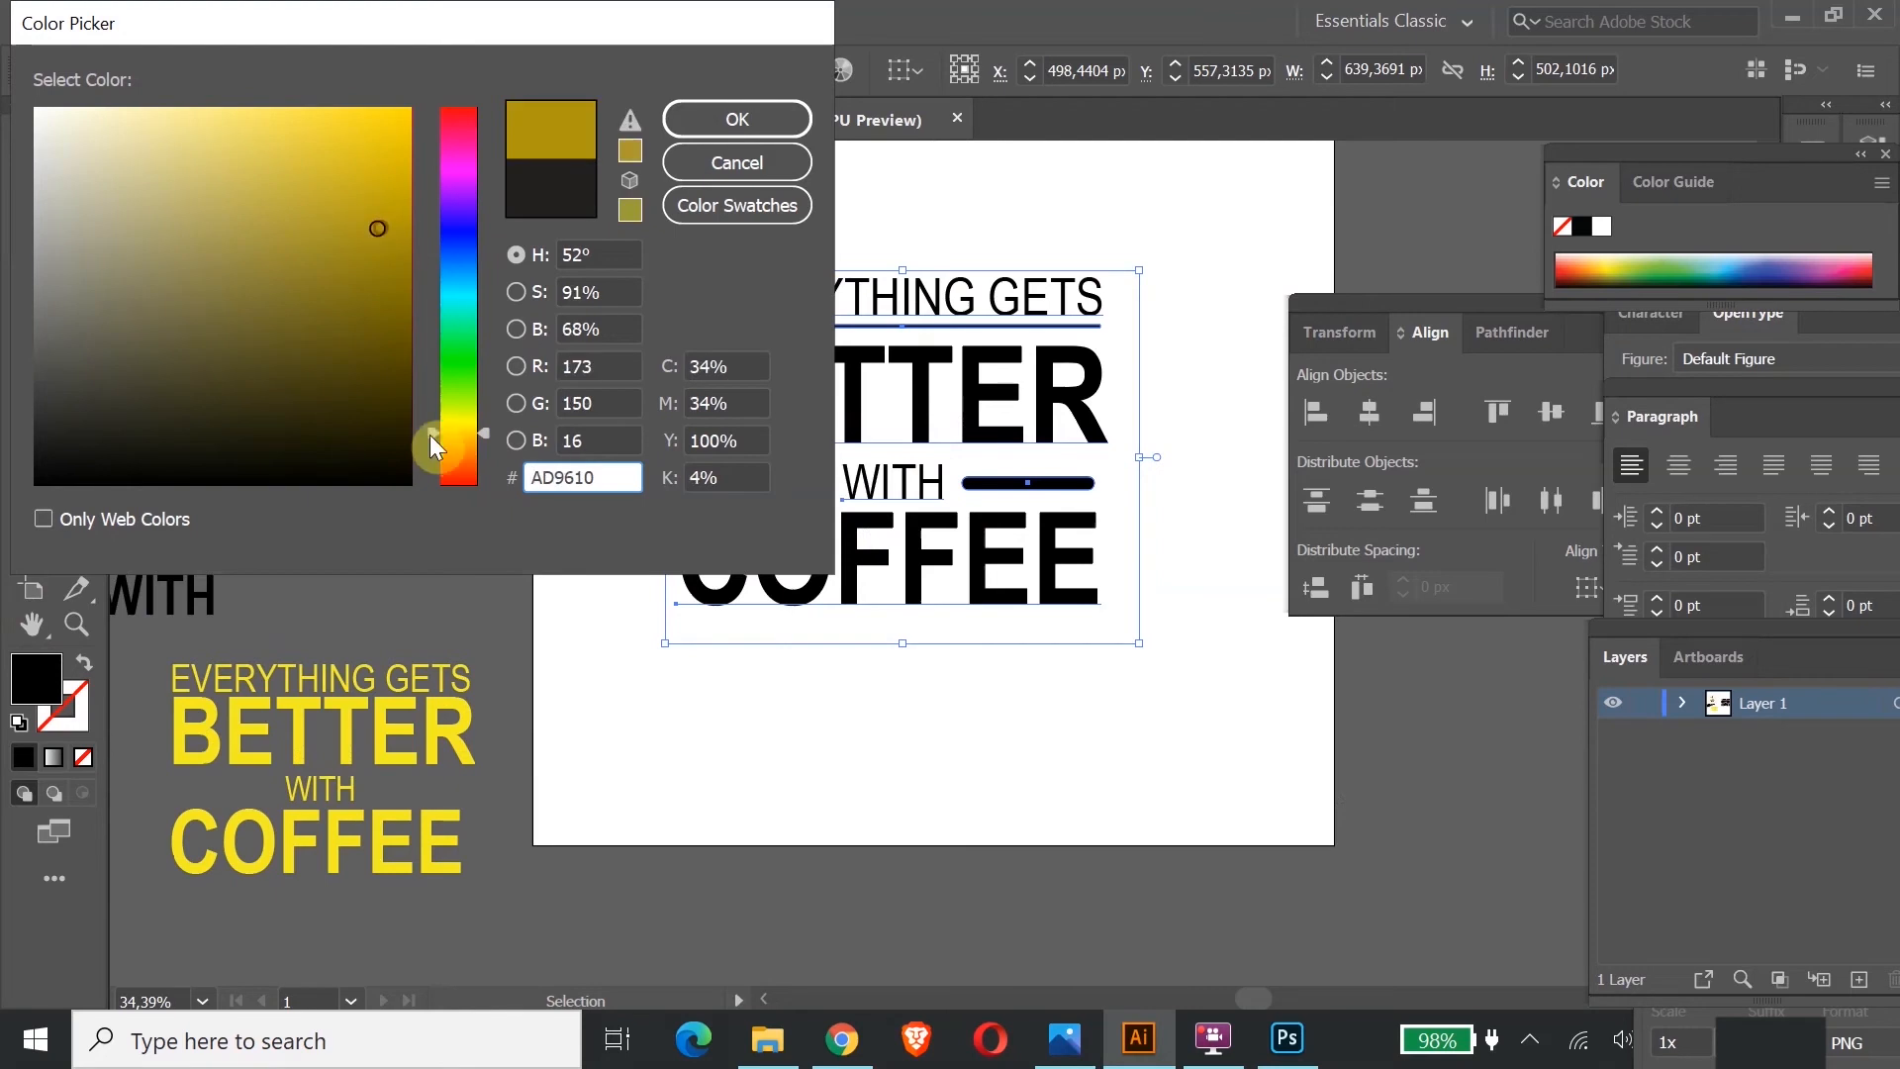
click(457, 457)
click(394, 107)
click(709, 116)
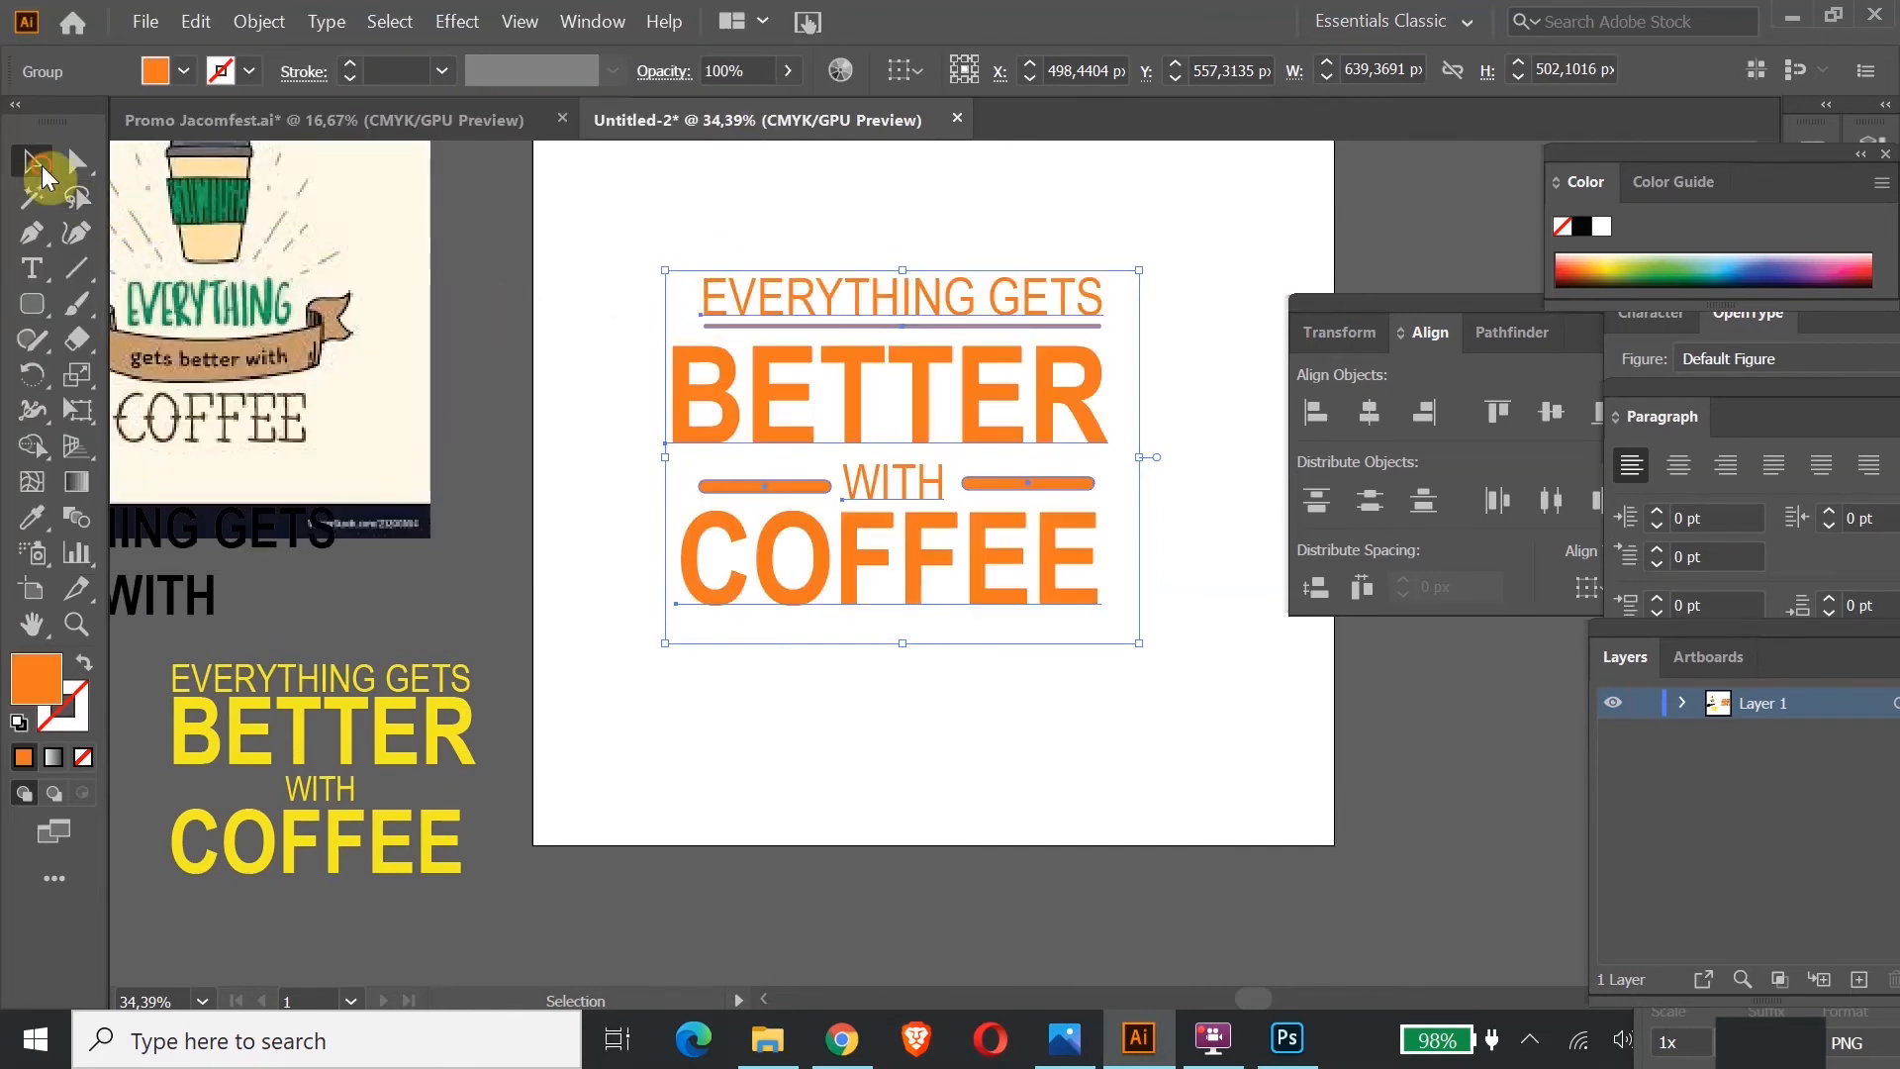
Step: Scale the orange group down to about 415 × 326 px and place it beside the yellow layout
click(78, 409)
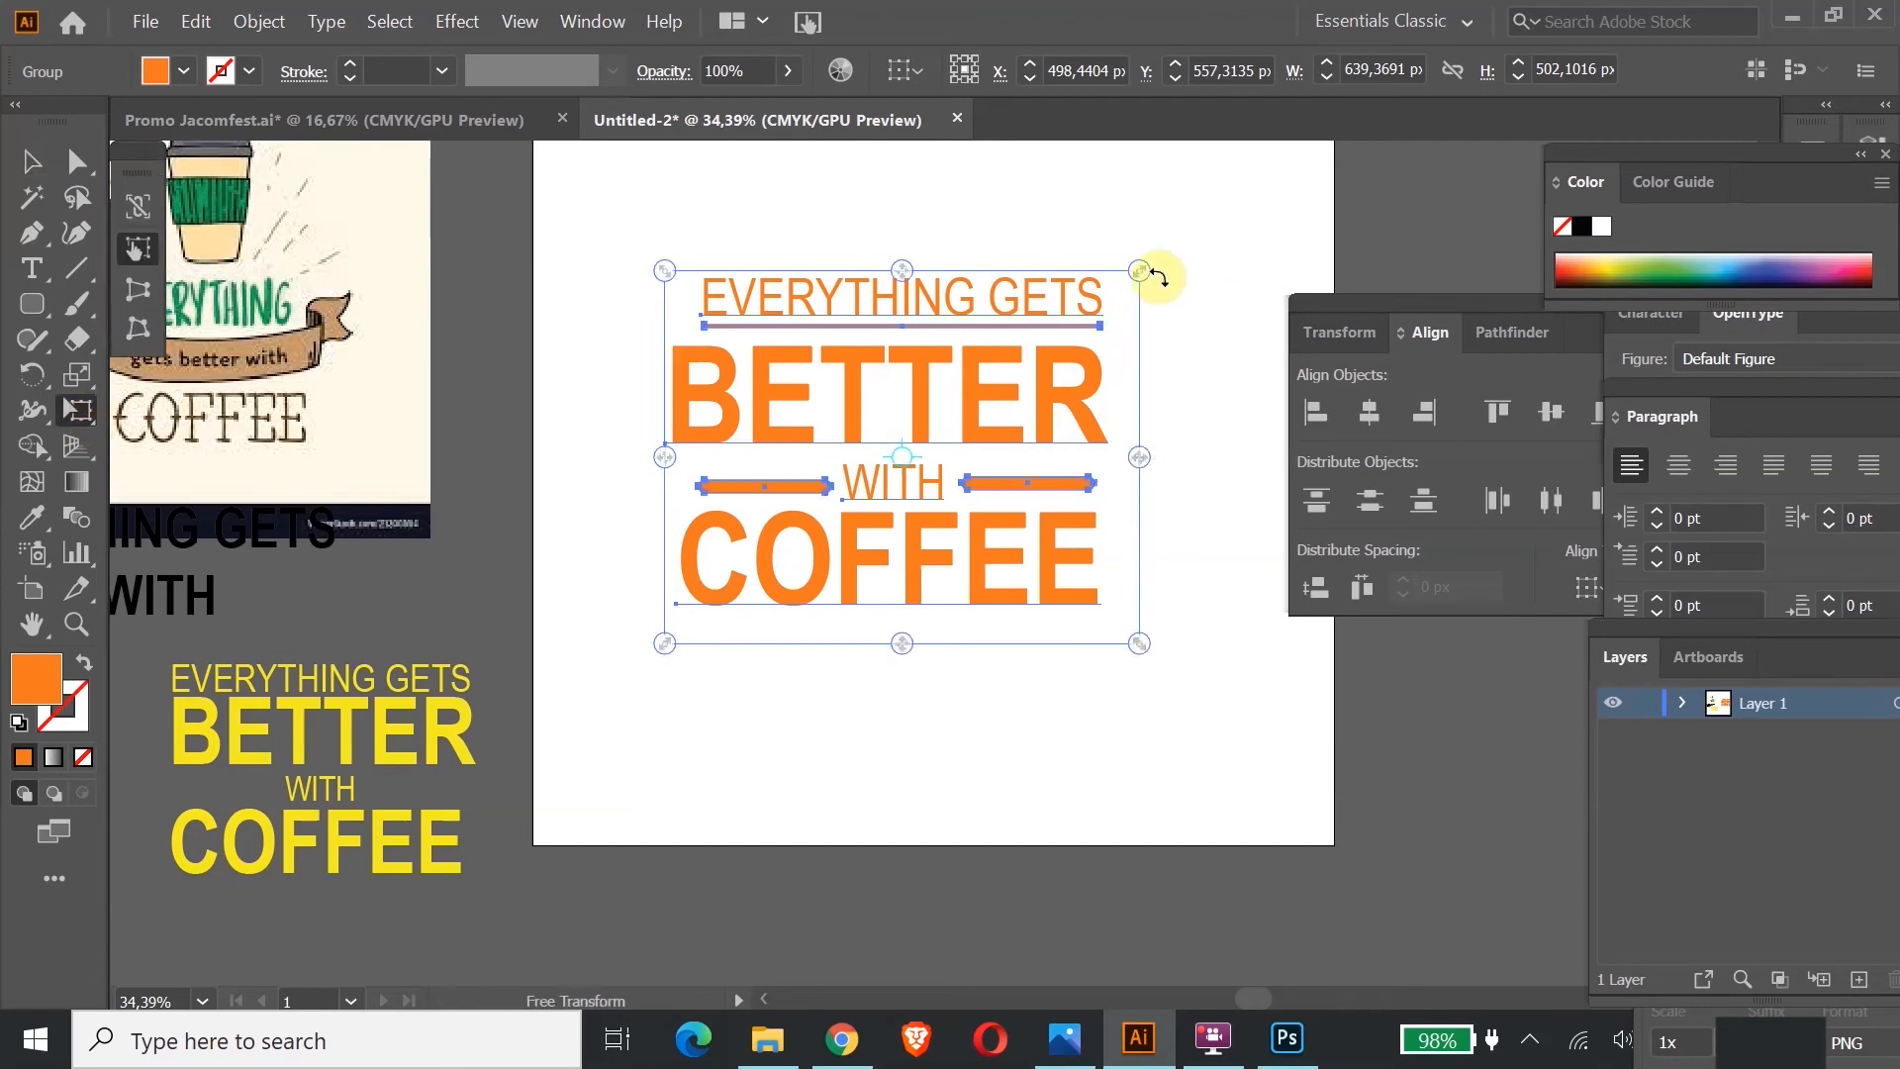
drag(1142, 273, 988, 420)
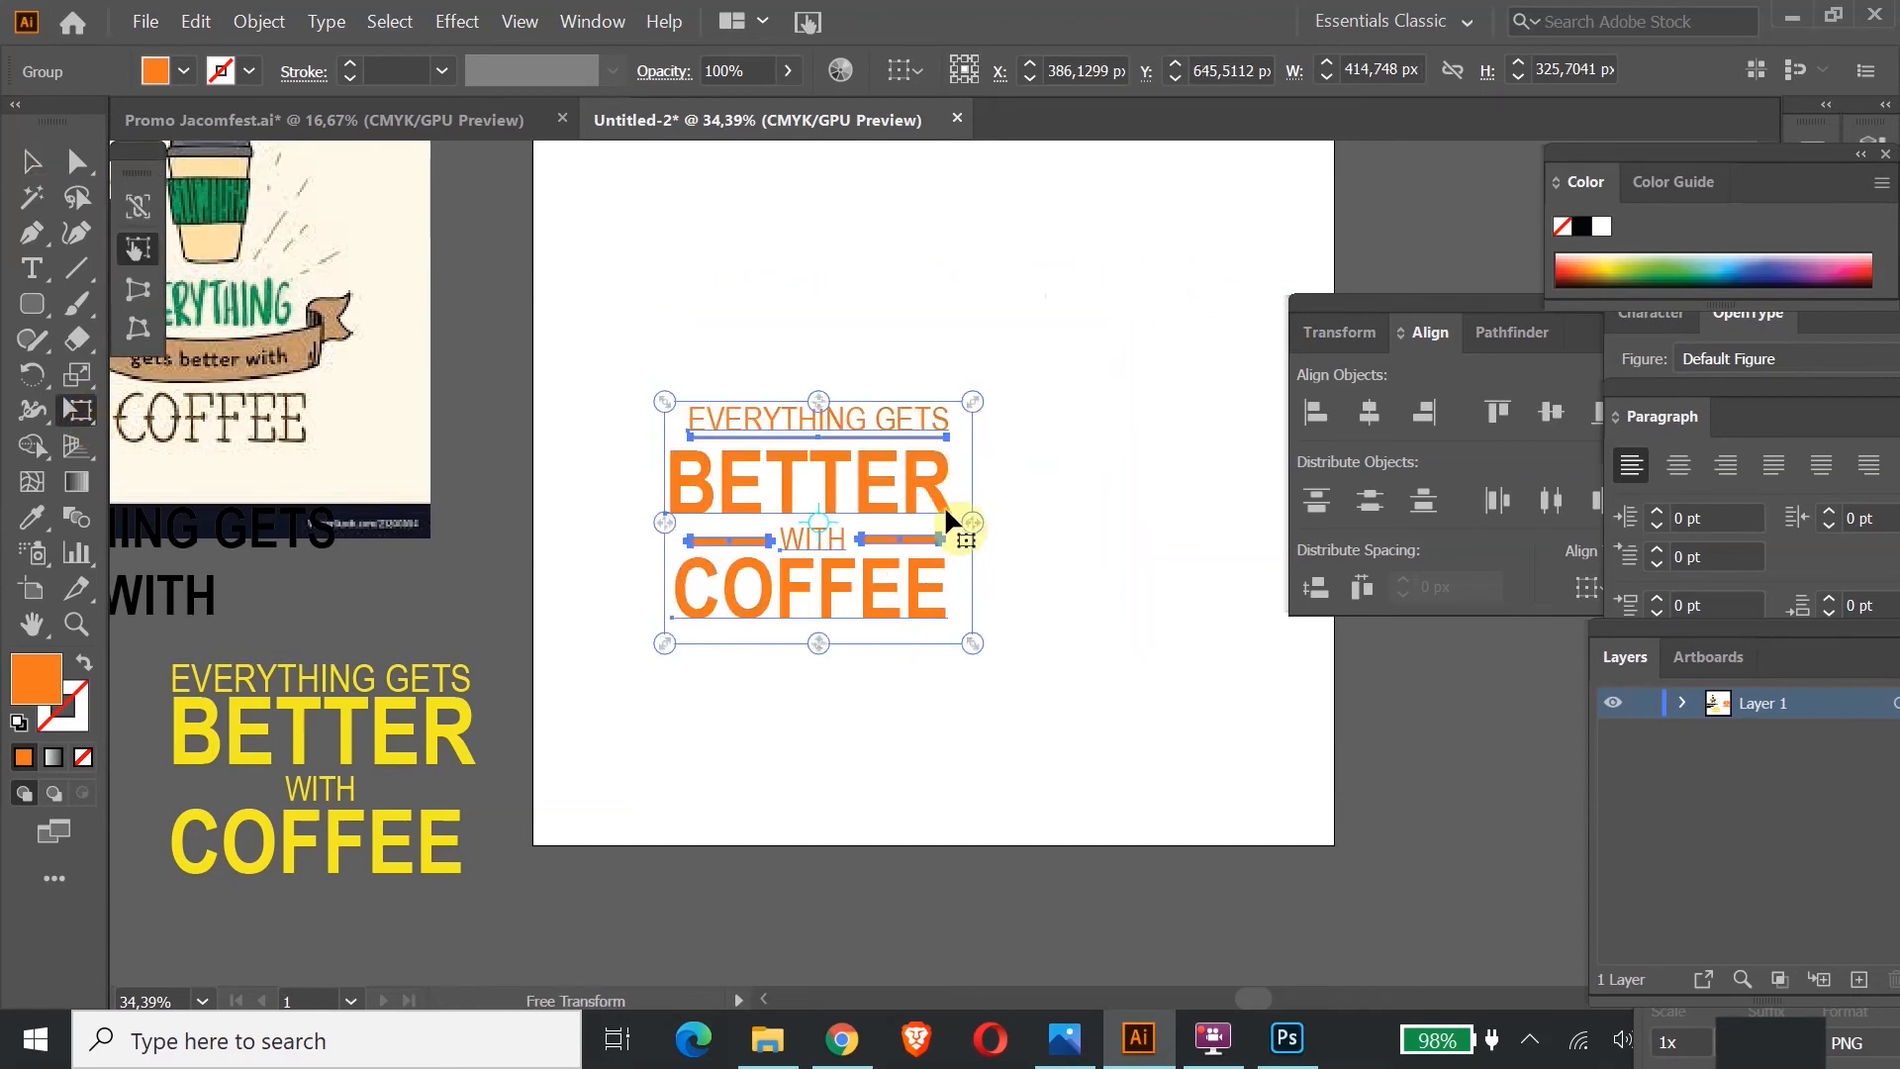
drag(940, 499, 765, 754)
click(31, 161)
Step: Paste a copy of the orange group and position it in the upper middle of the artboard
scroll(590, 259, down, 1)
scroll(591, 255, down, 2)
key(a)
key(v)
key(ctrl+v)
scroll(989, 594, up, 2)
drag(1019, 691, 988, 327)
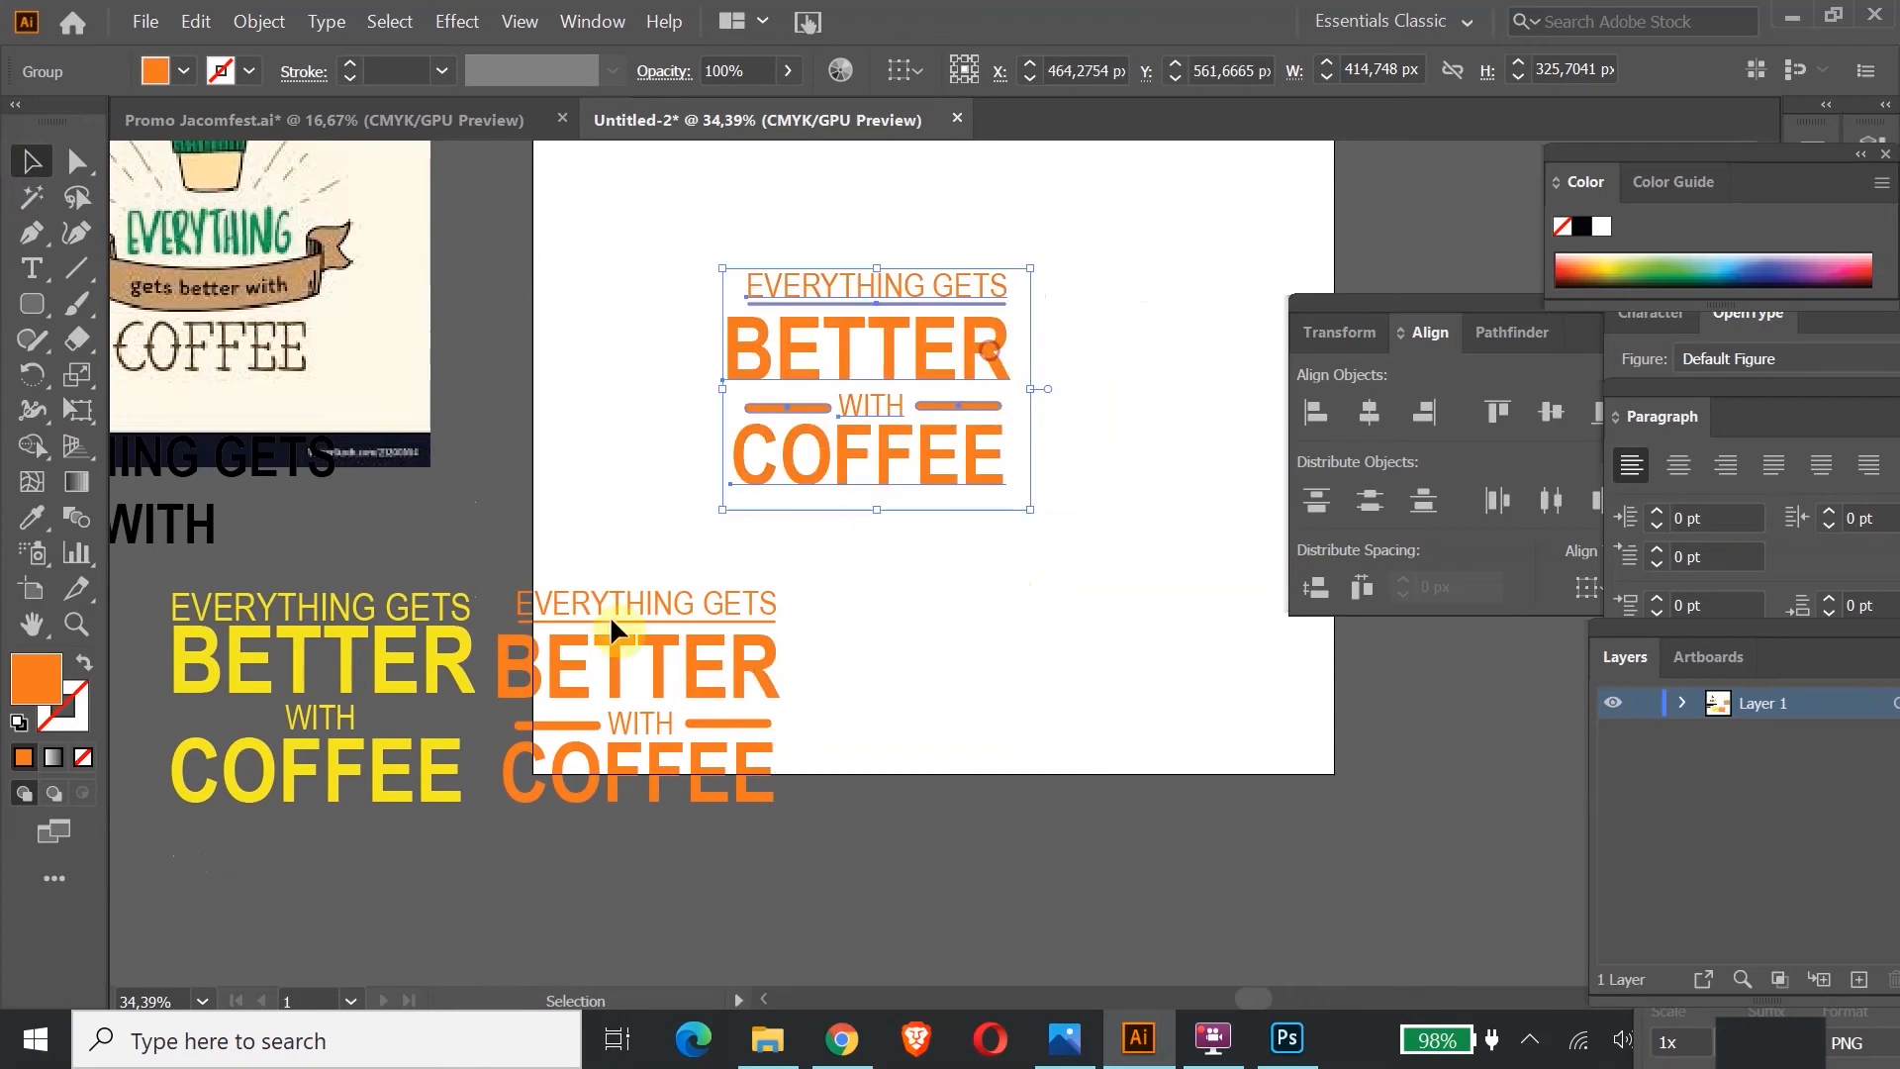
Step: Move the plain black text off the artboard's lower right corner, and the yellow and first orange layouts off its lower left corner
drag(158, 591, 1545, 951)
drag(1321, 833, 1425, 829)
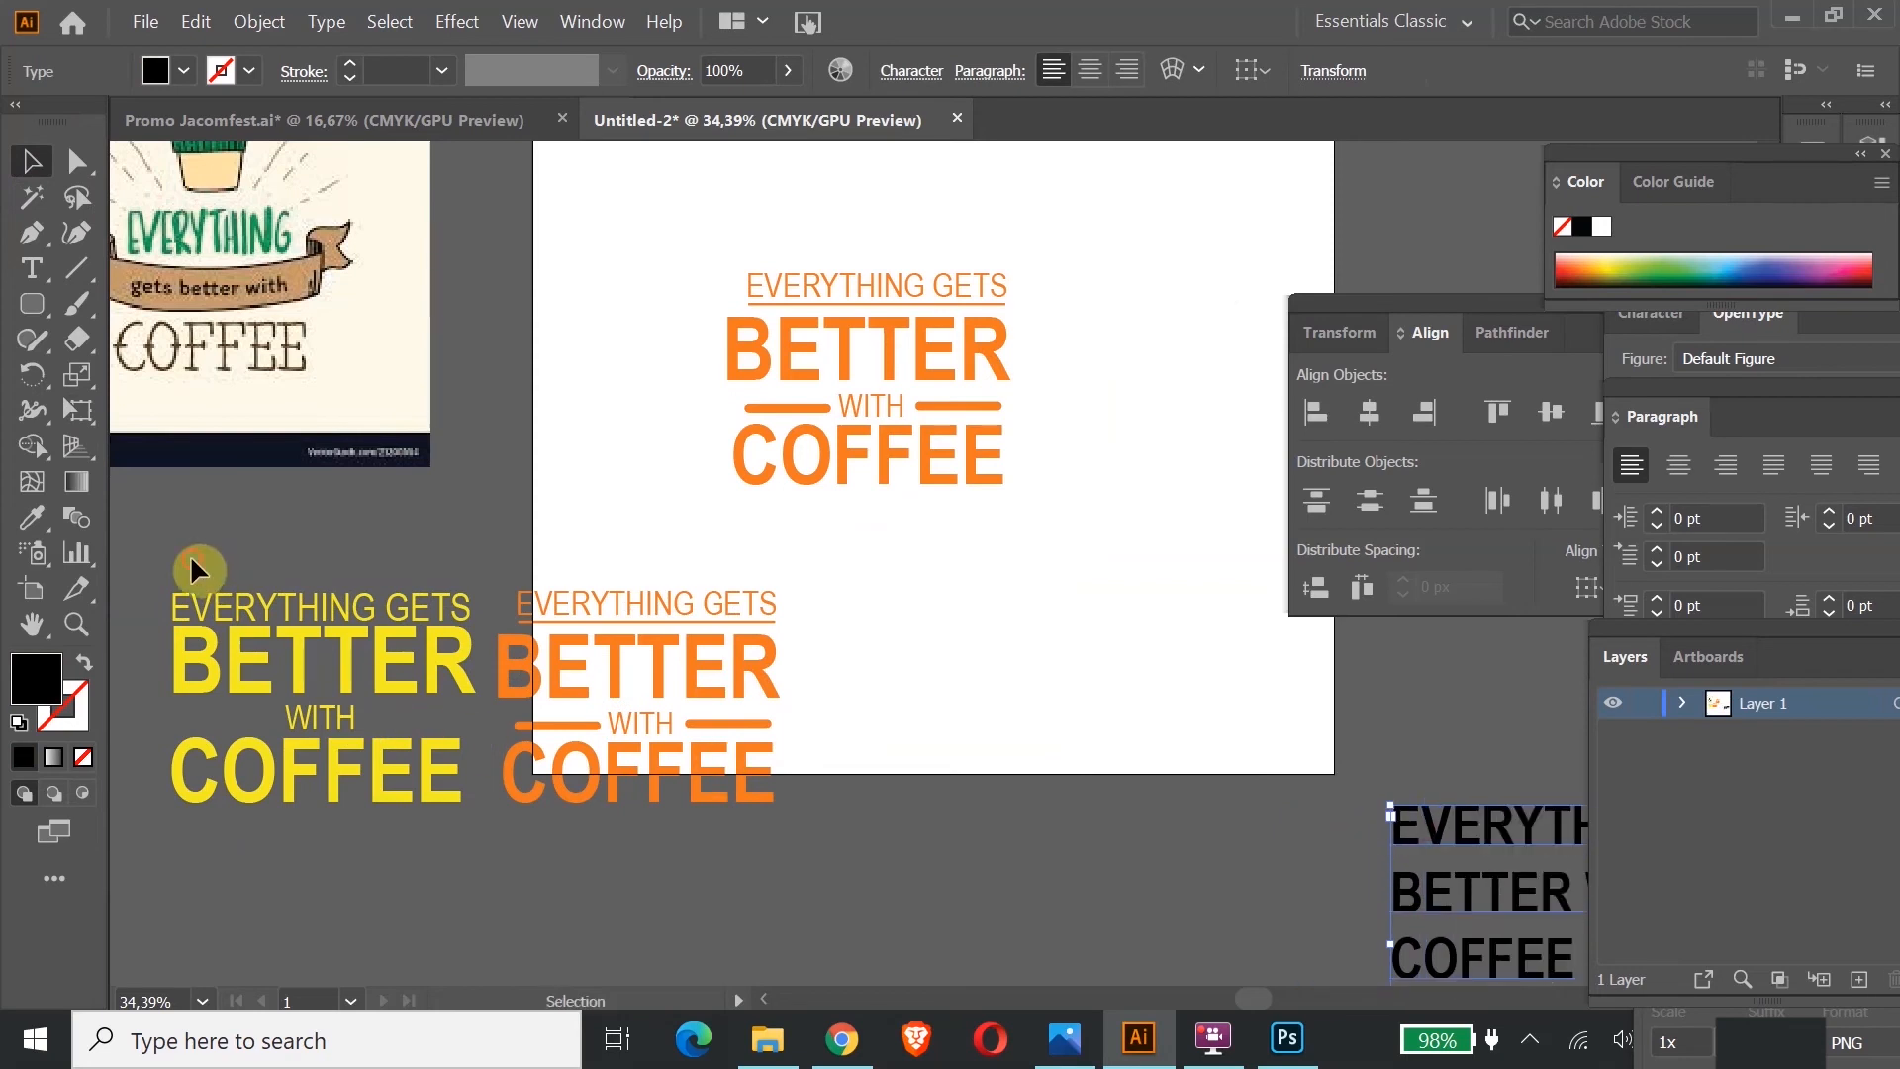
drag(636, 778, 643, 761)
drag(697, 606, 428, 774)
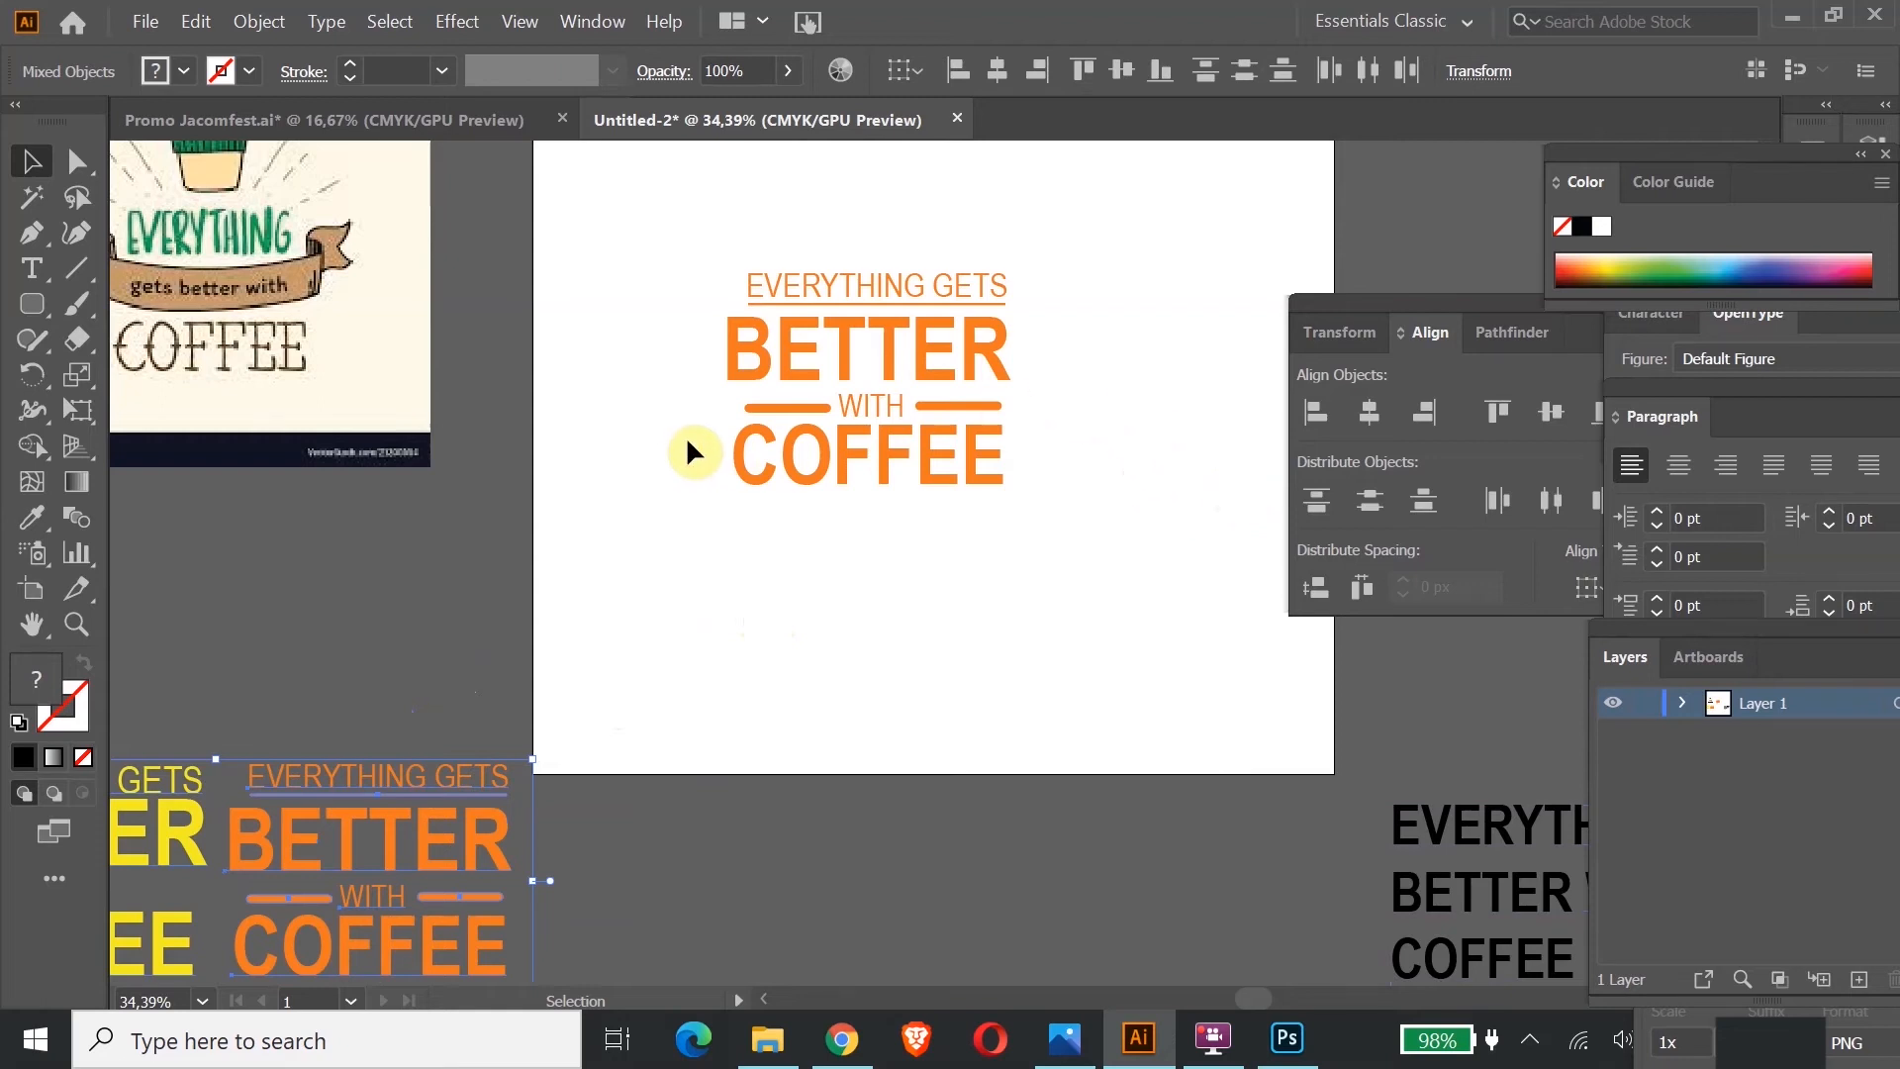
Step: Edit WITH inside the orange group on the artboard so that it reads "With"
click(70, 633)
drag(840, 263, 1044, 600)
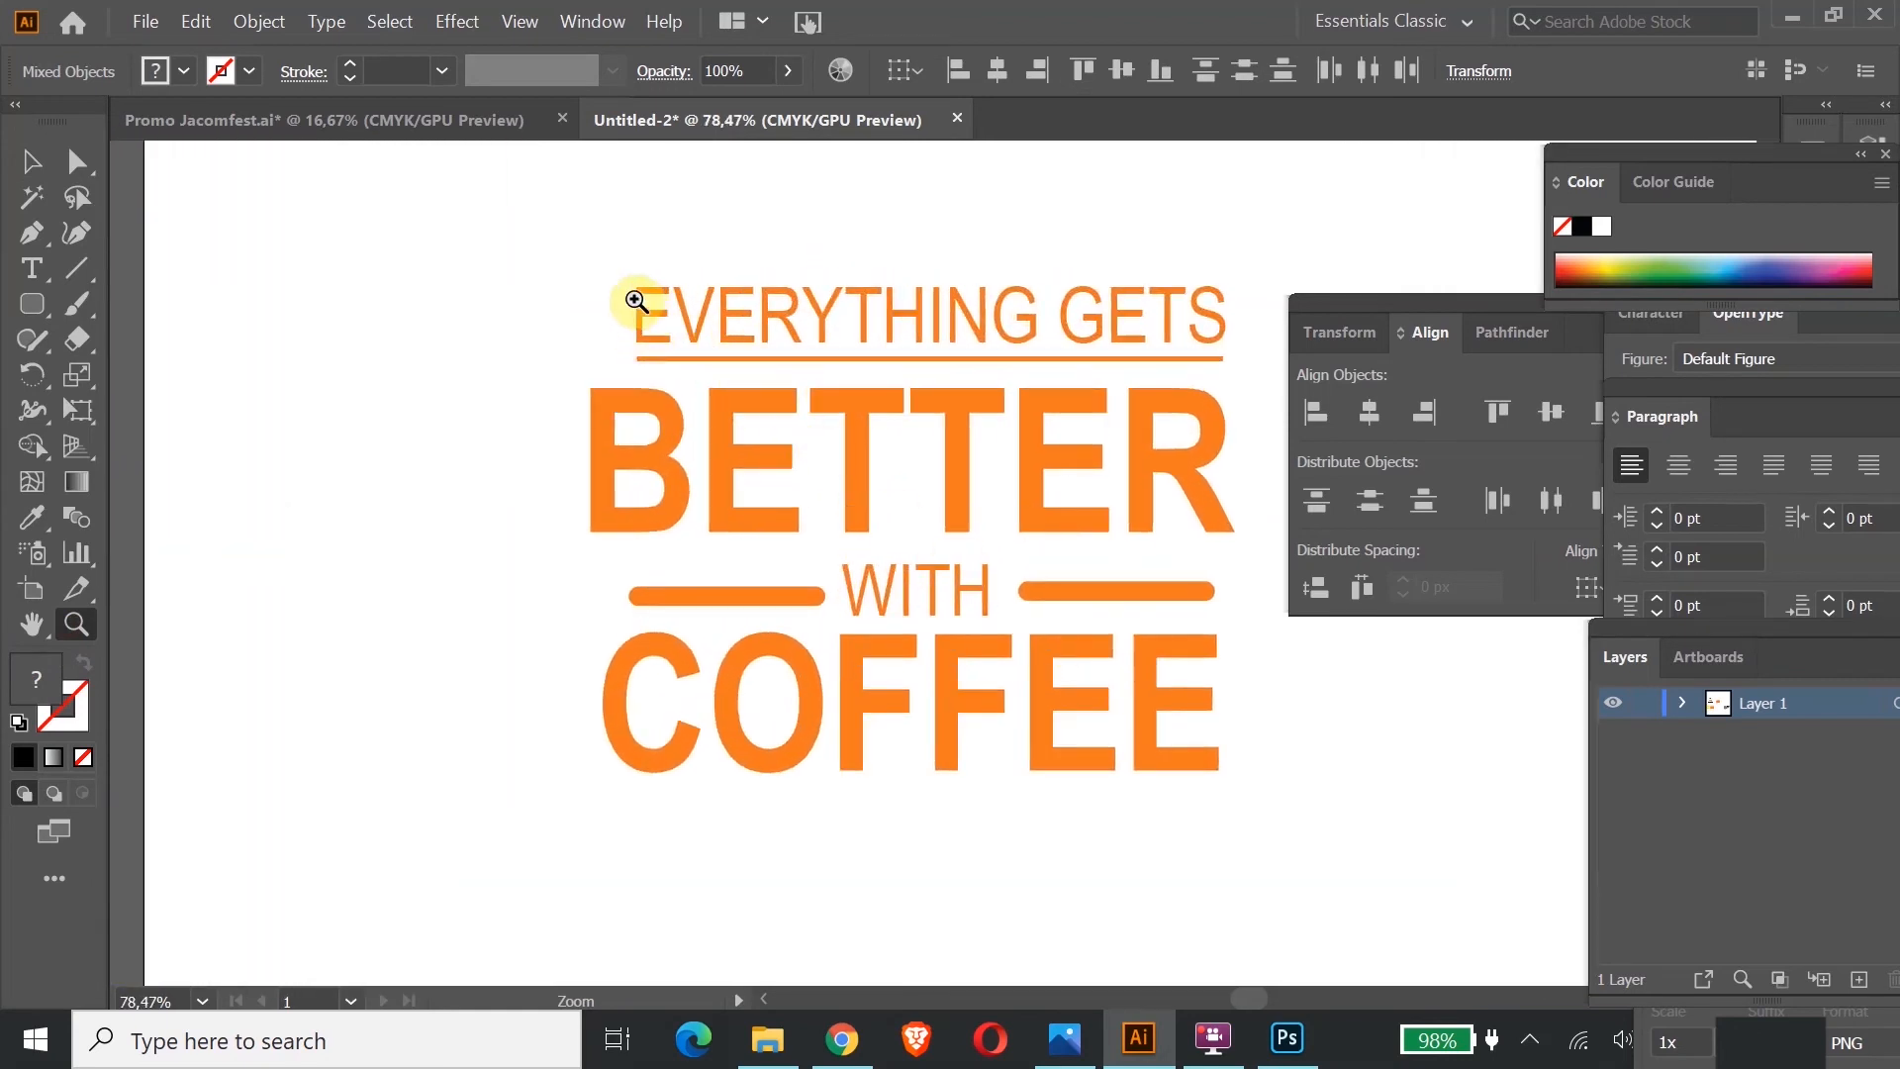
click(29, 169)
double_click(888, 582)
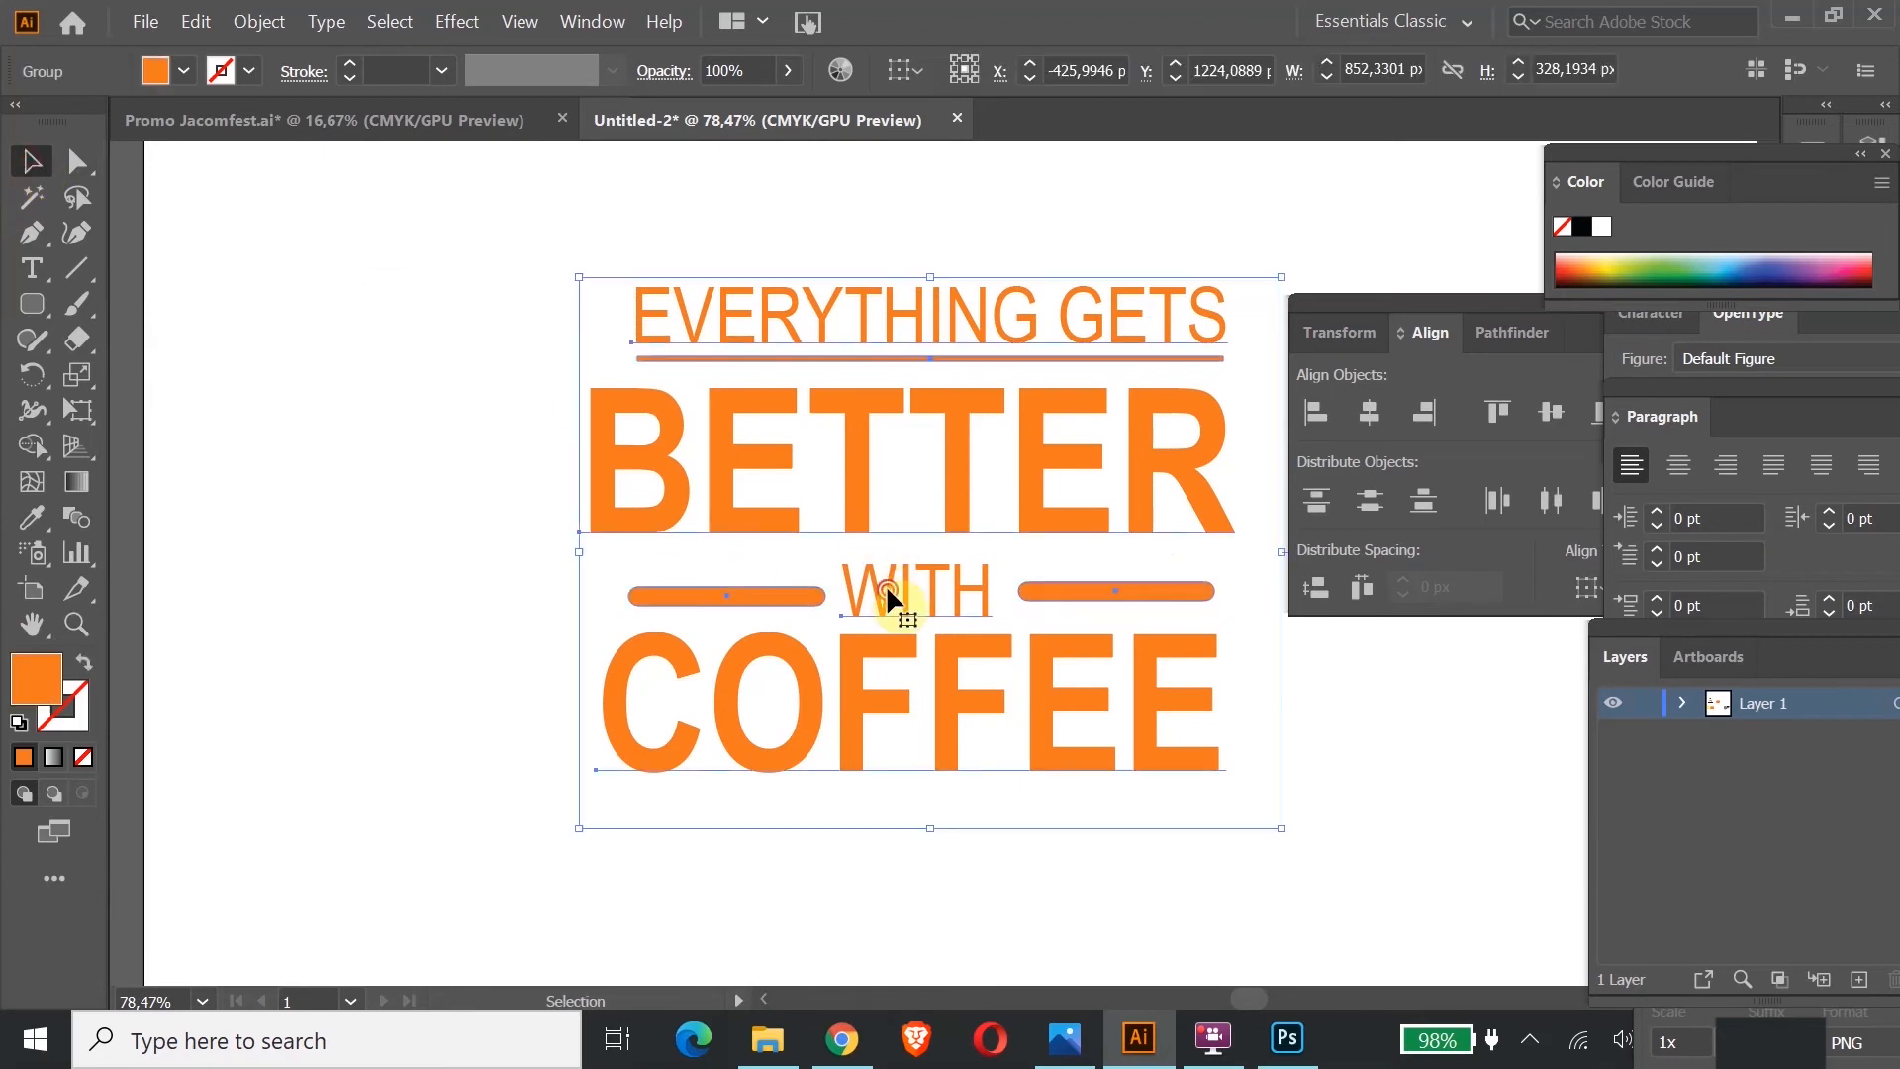
click(32, 267)
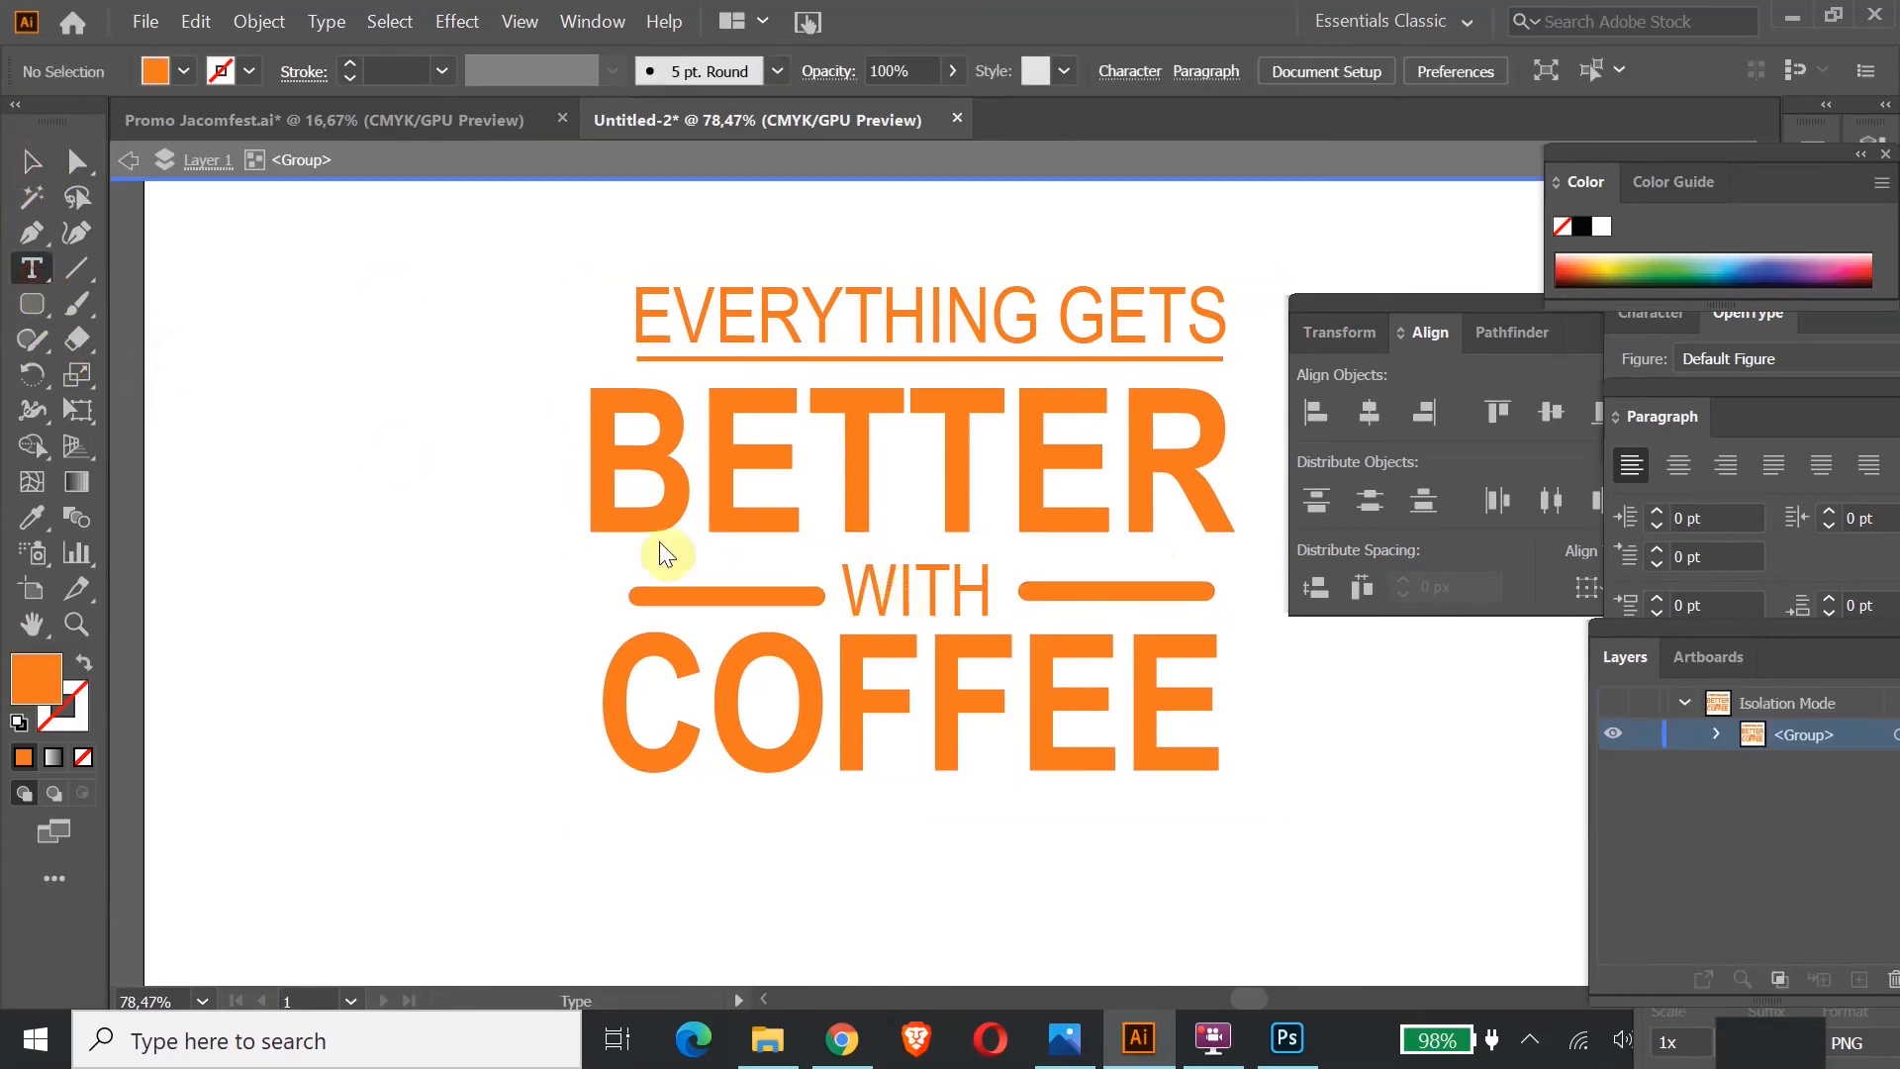
click(904, 587)
drag(918, 589, 1012, 531)
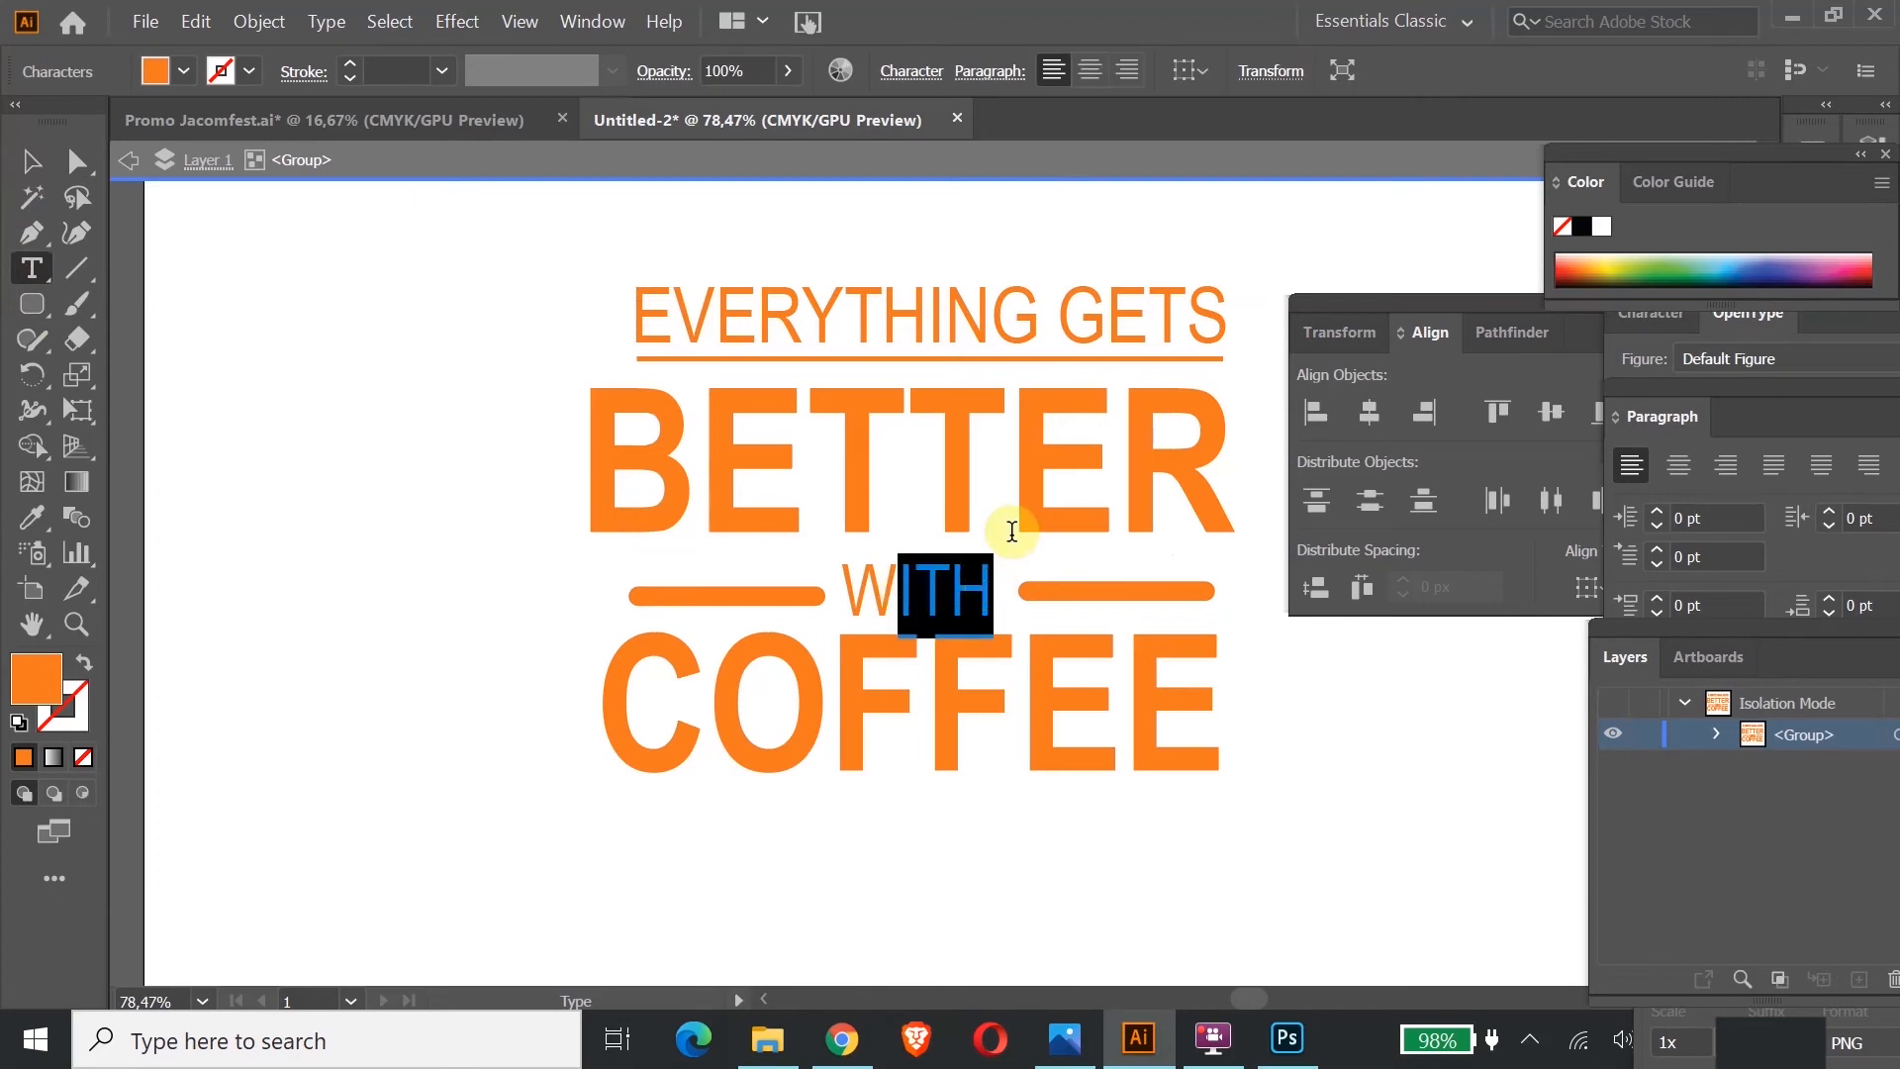
text(ith)
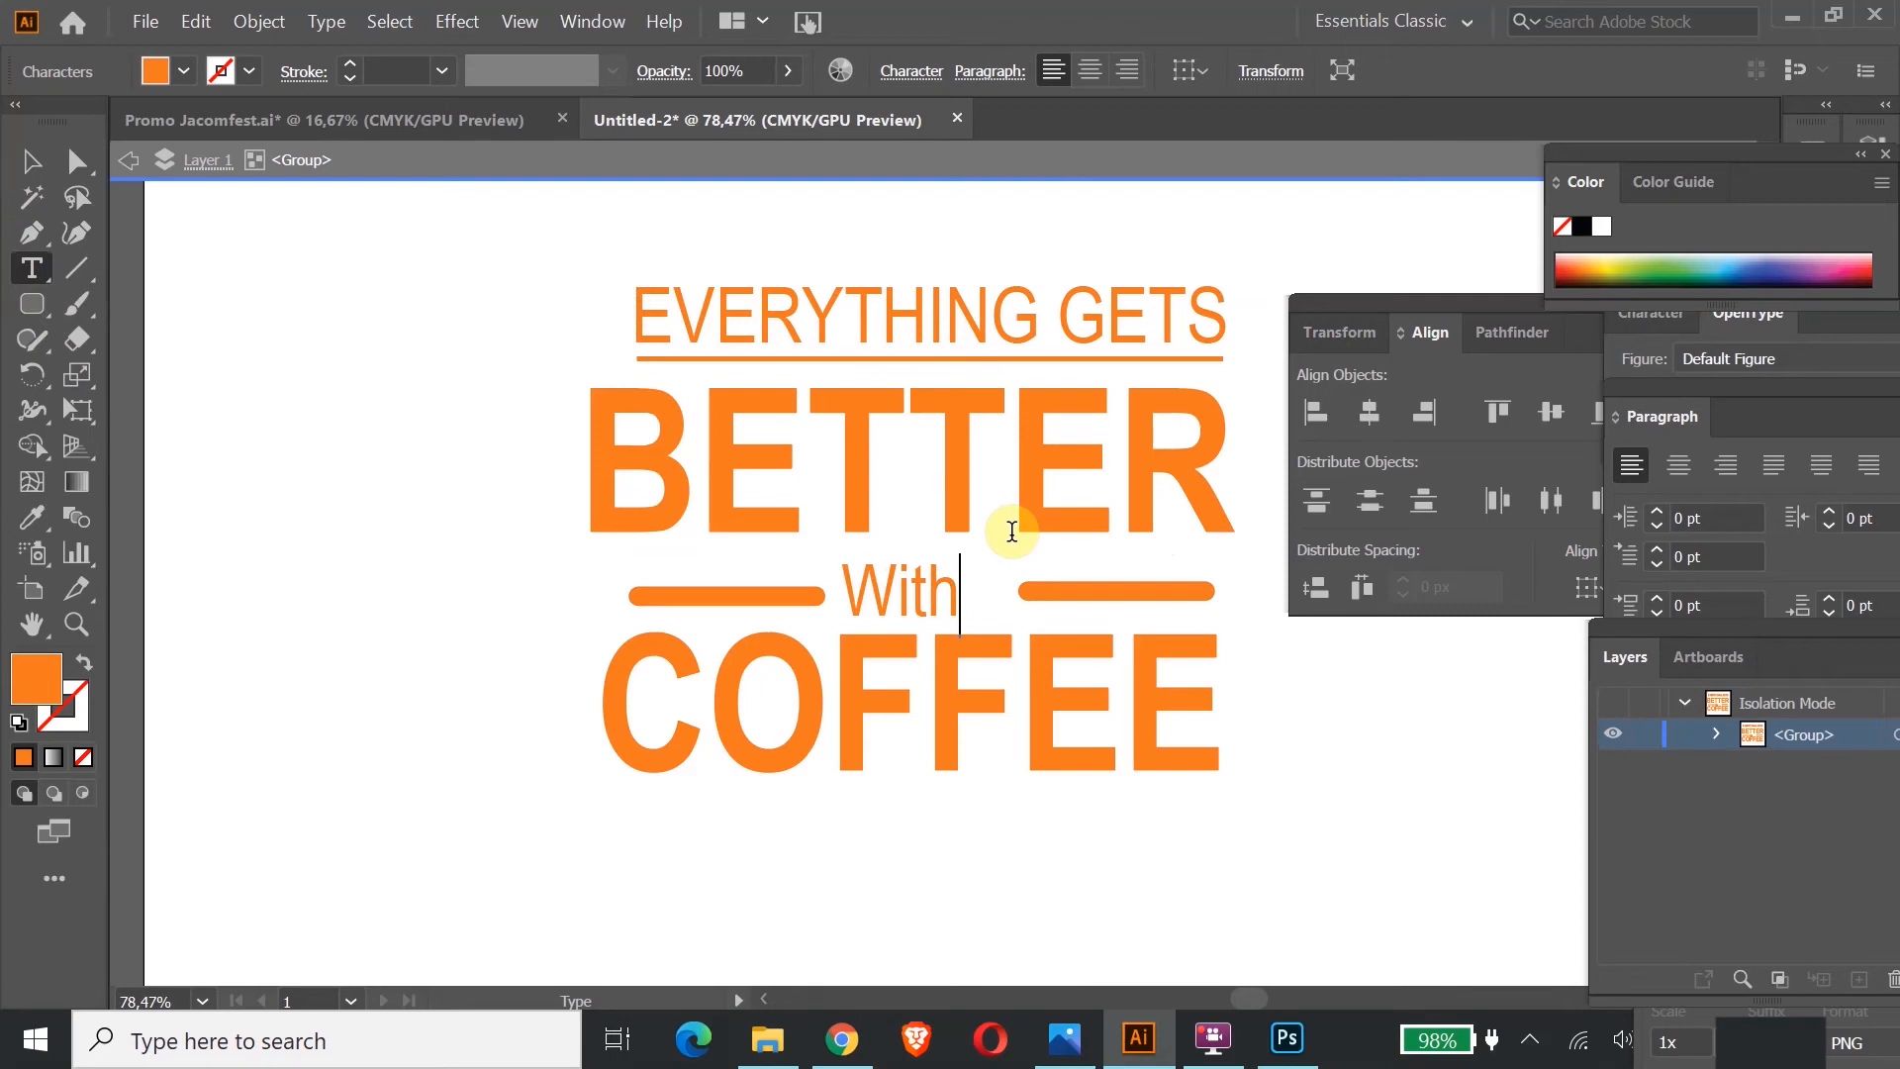
click(29, 163)
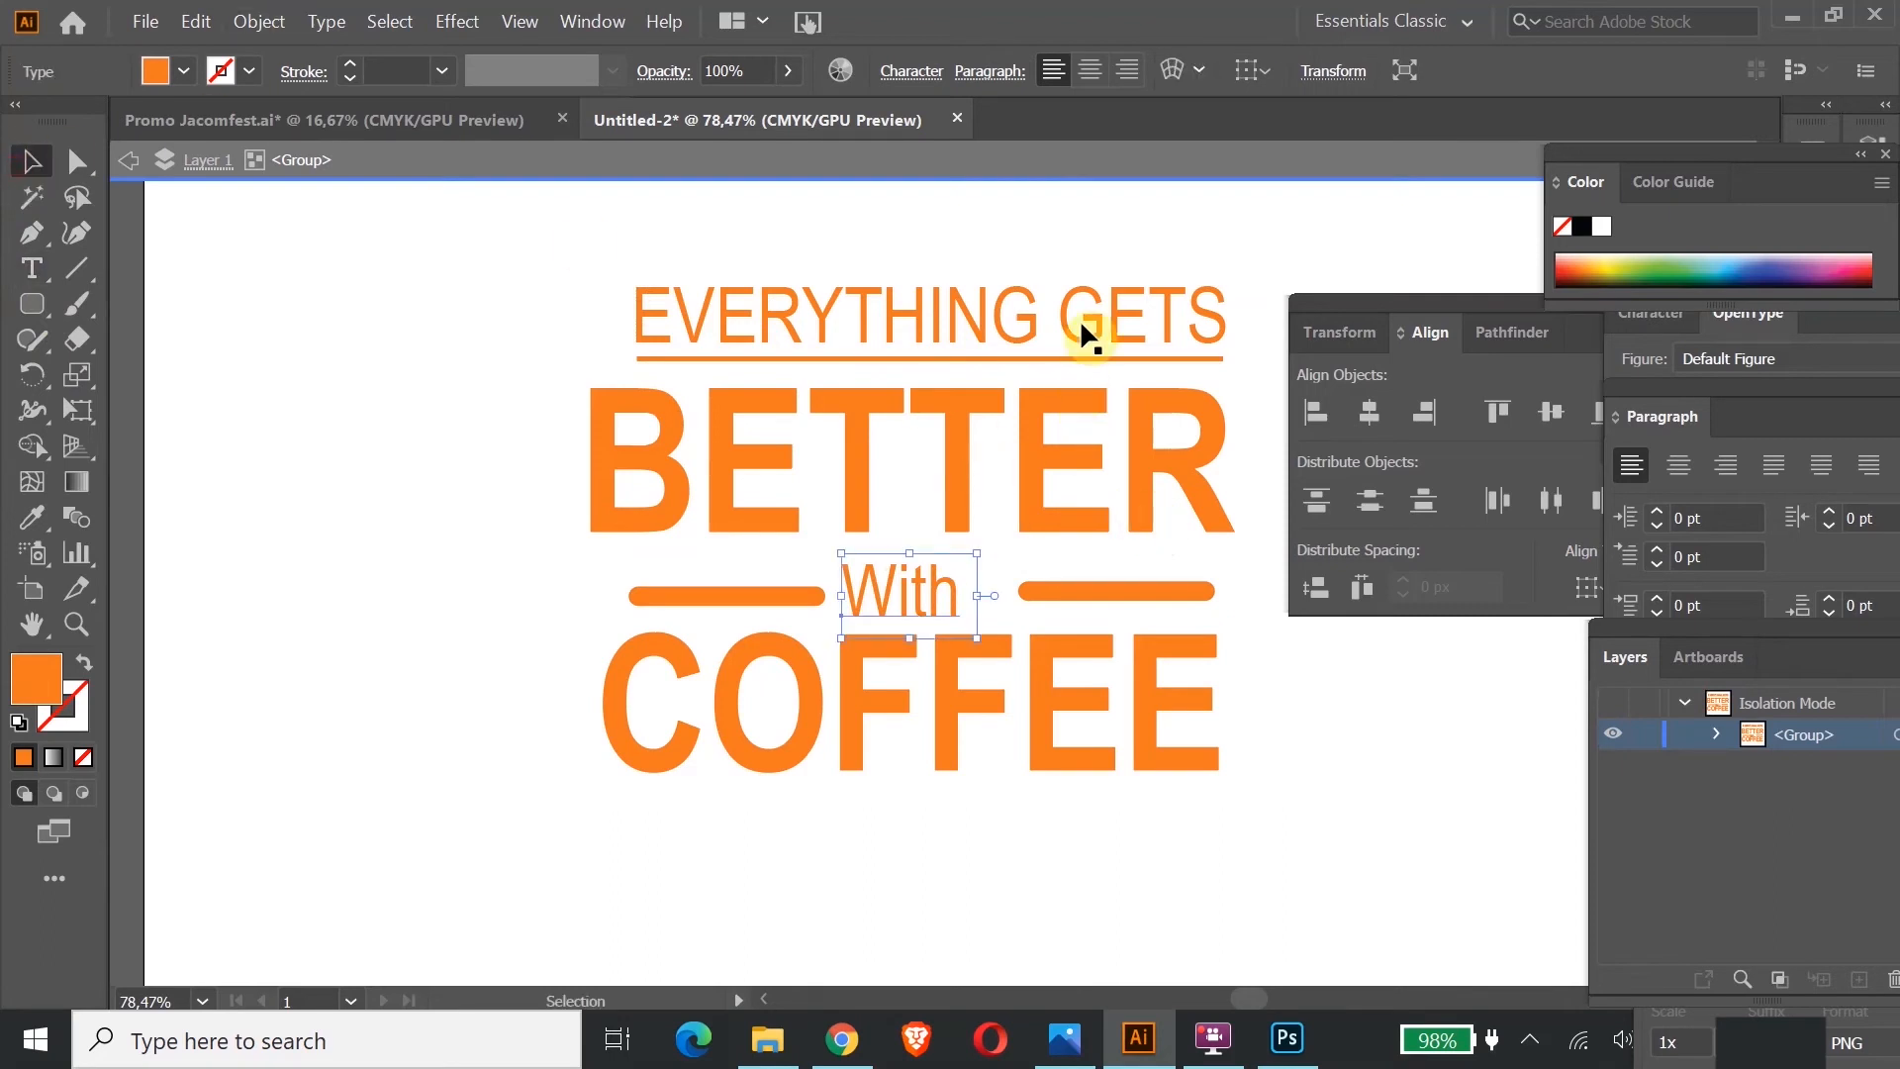
Step: Set the EVERYTHING GETS line to Arial Narrow Italic
double_click(1105, 318)
drag(1225, 318, 599, 302)
right_click(1197, 299)
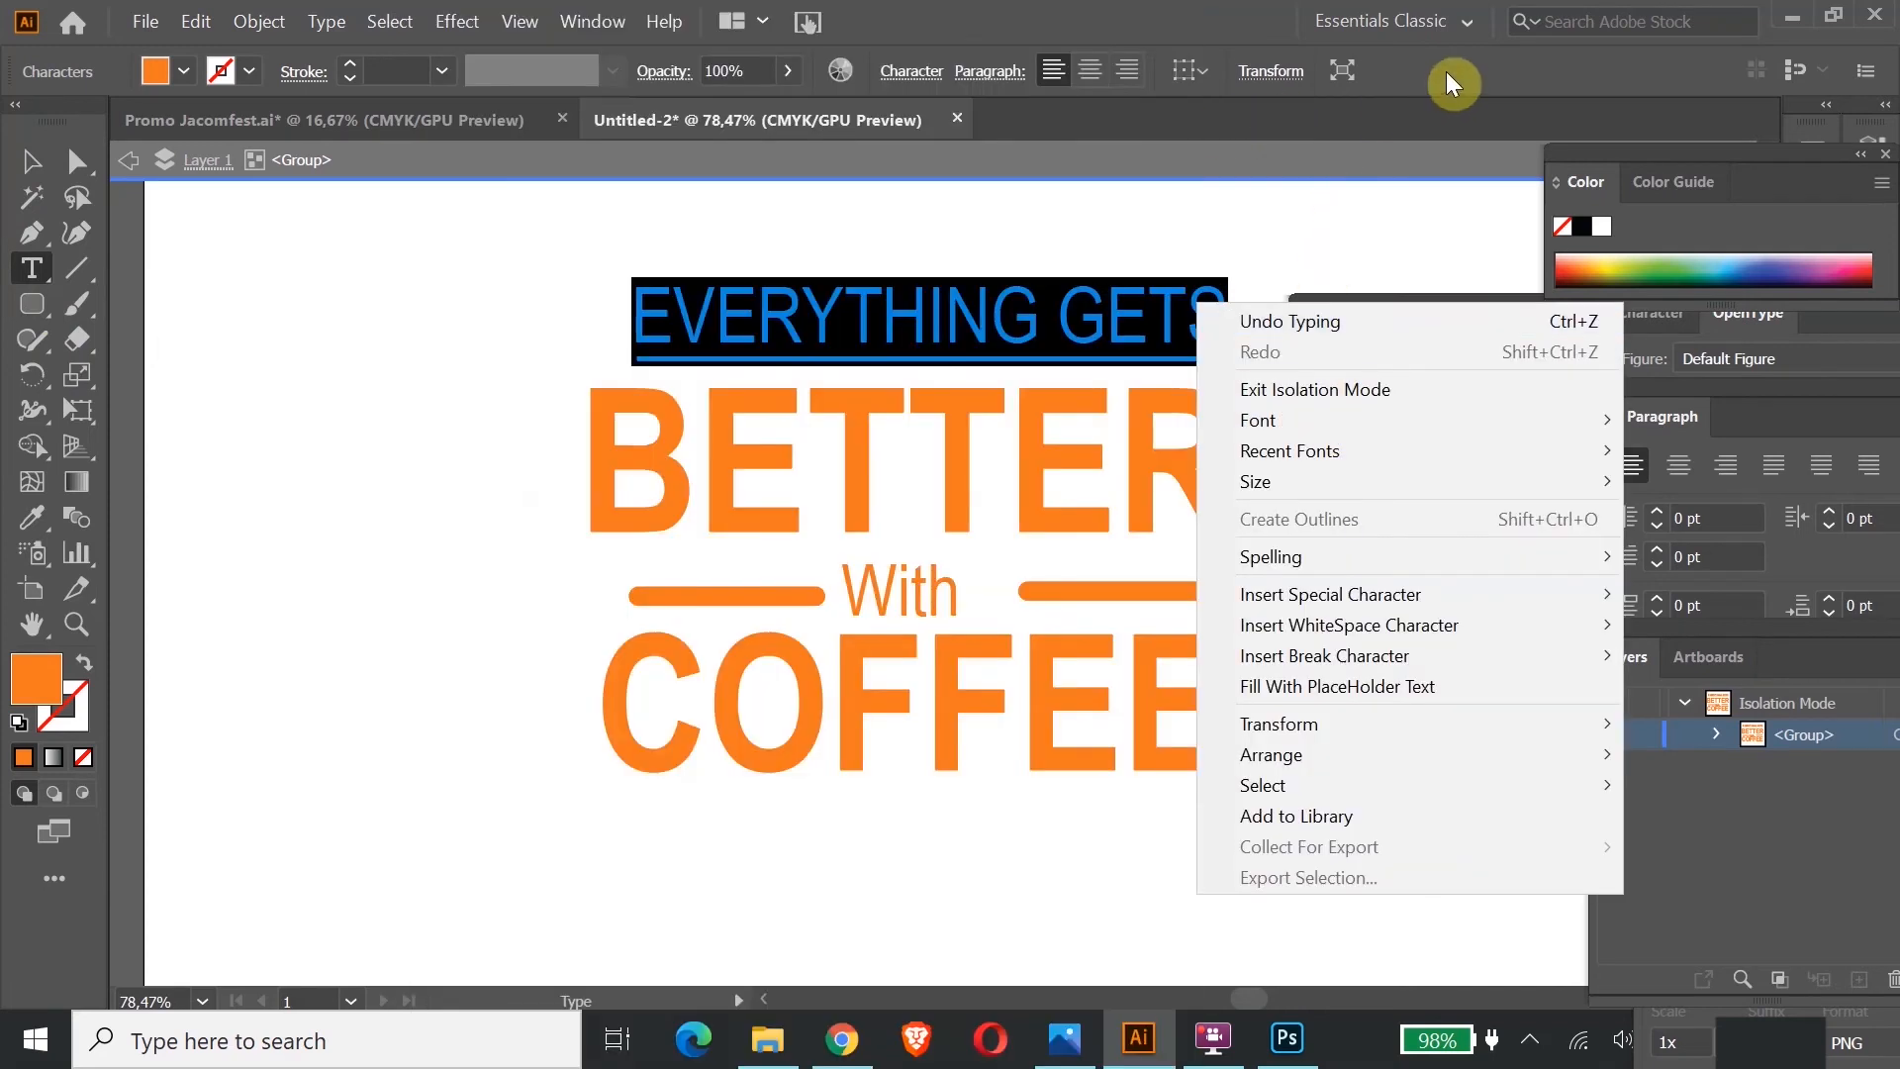
click(1445, 79)
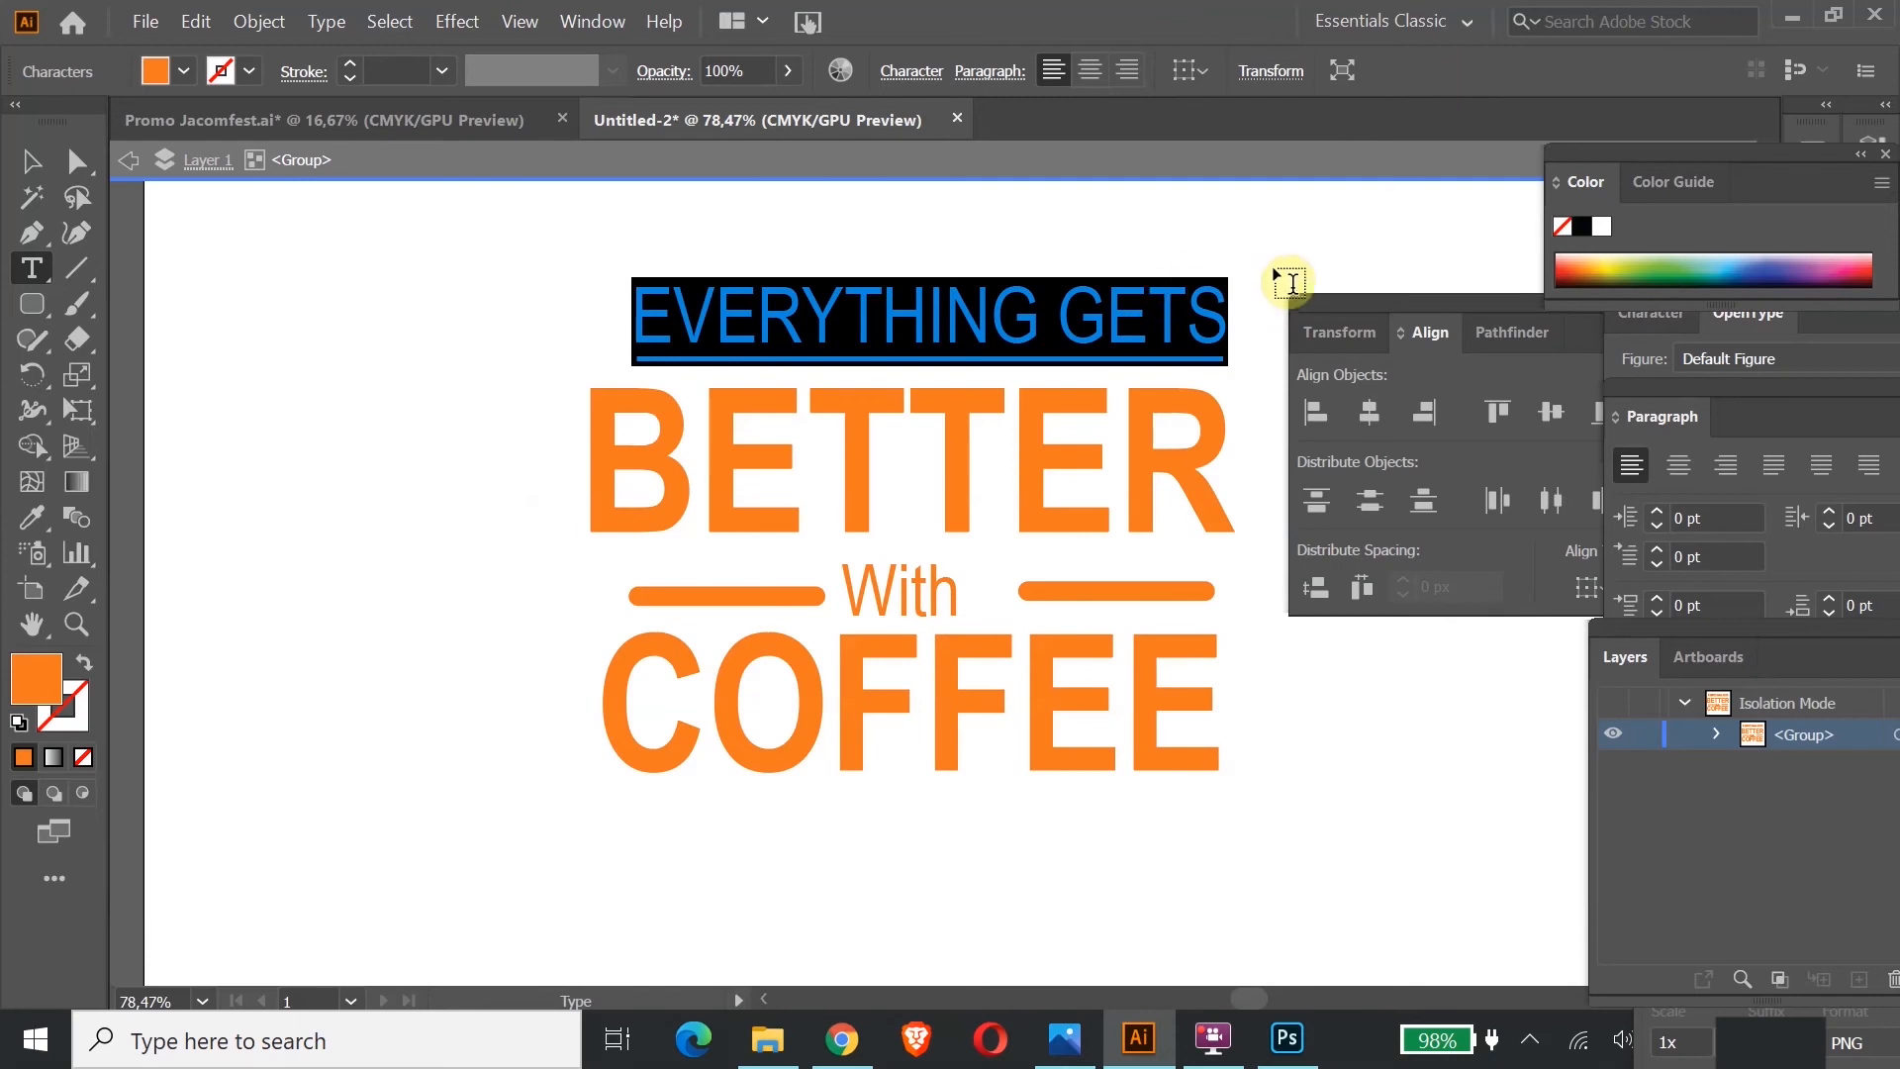
right_click(983, 305)
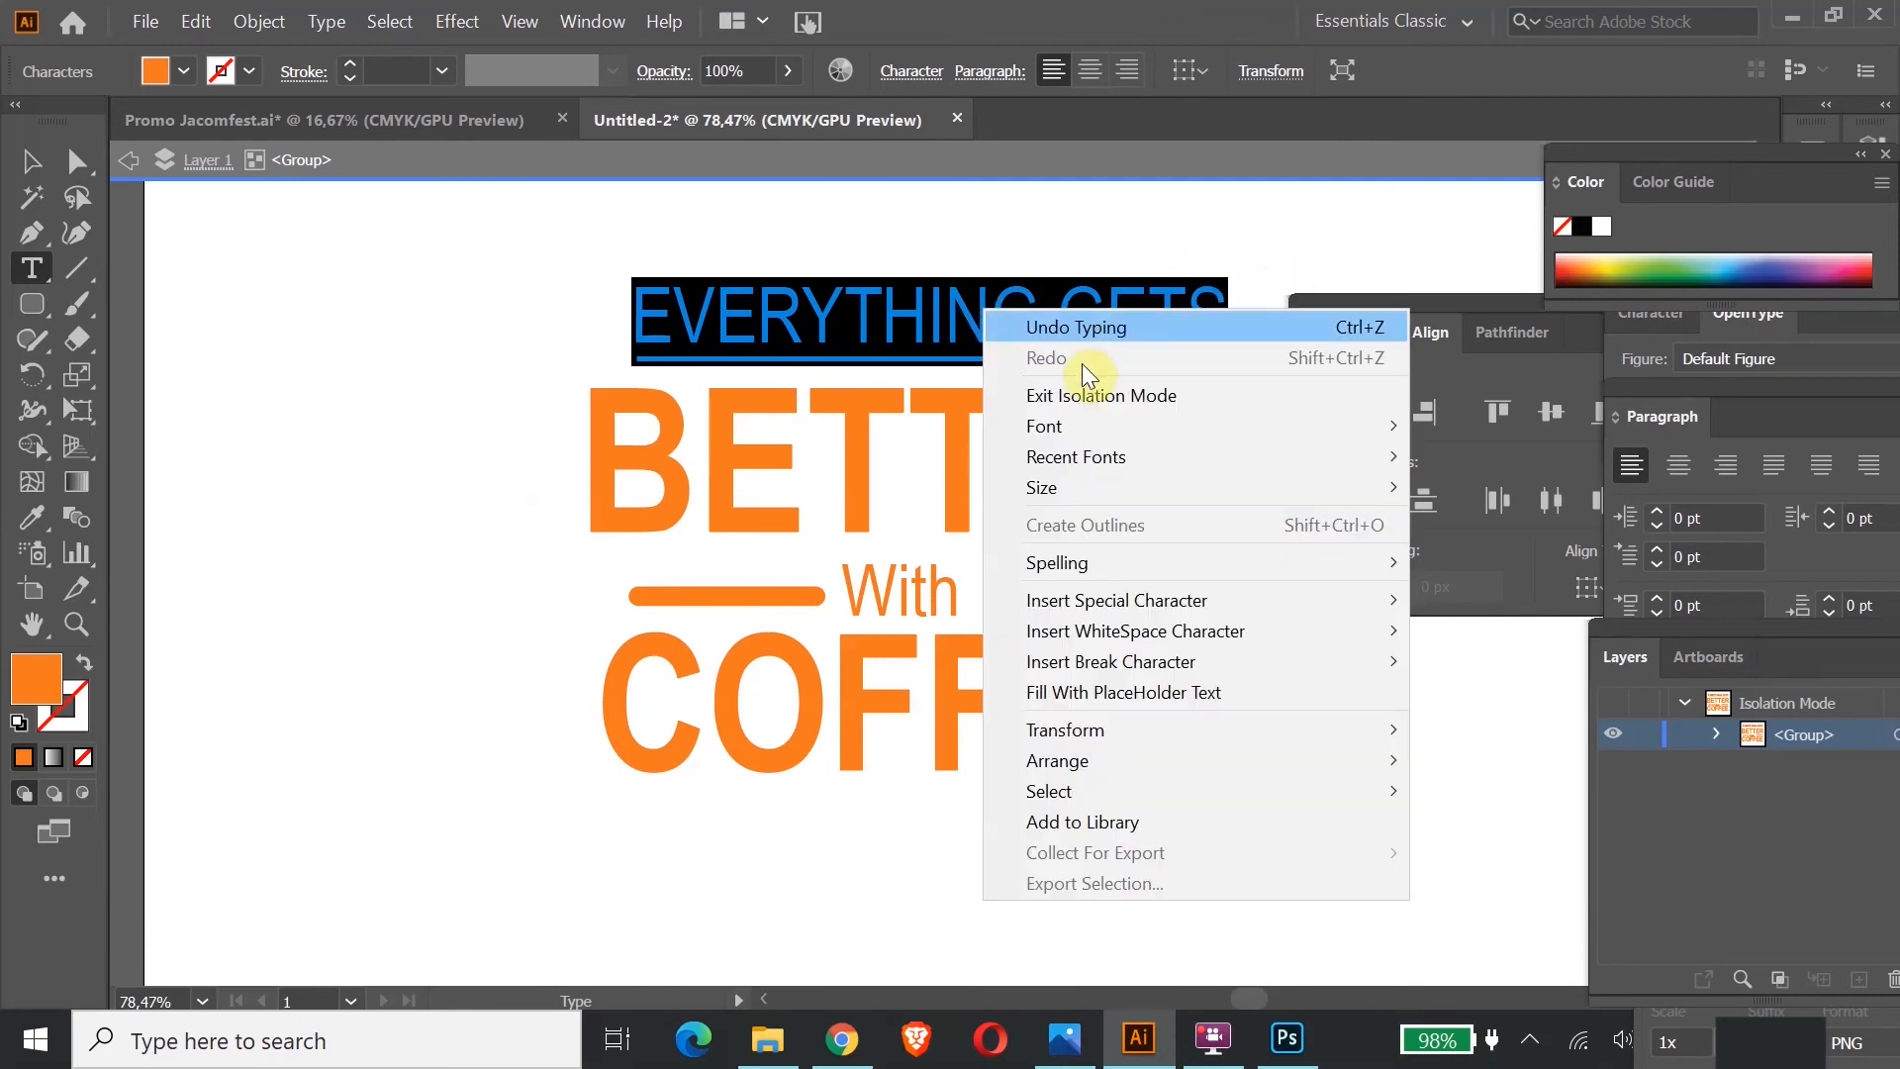
mouse_move(1086, 424)
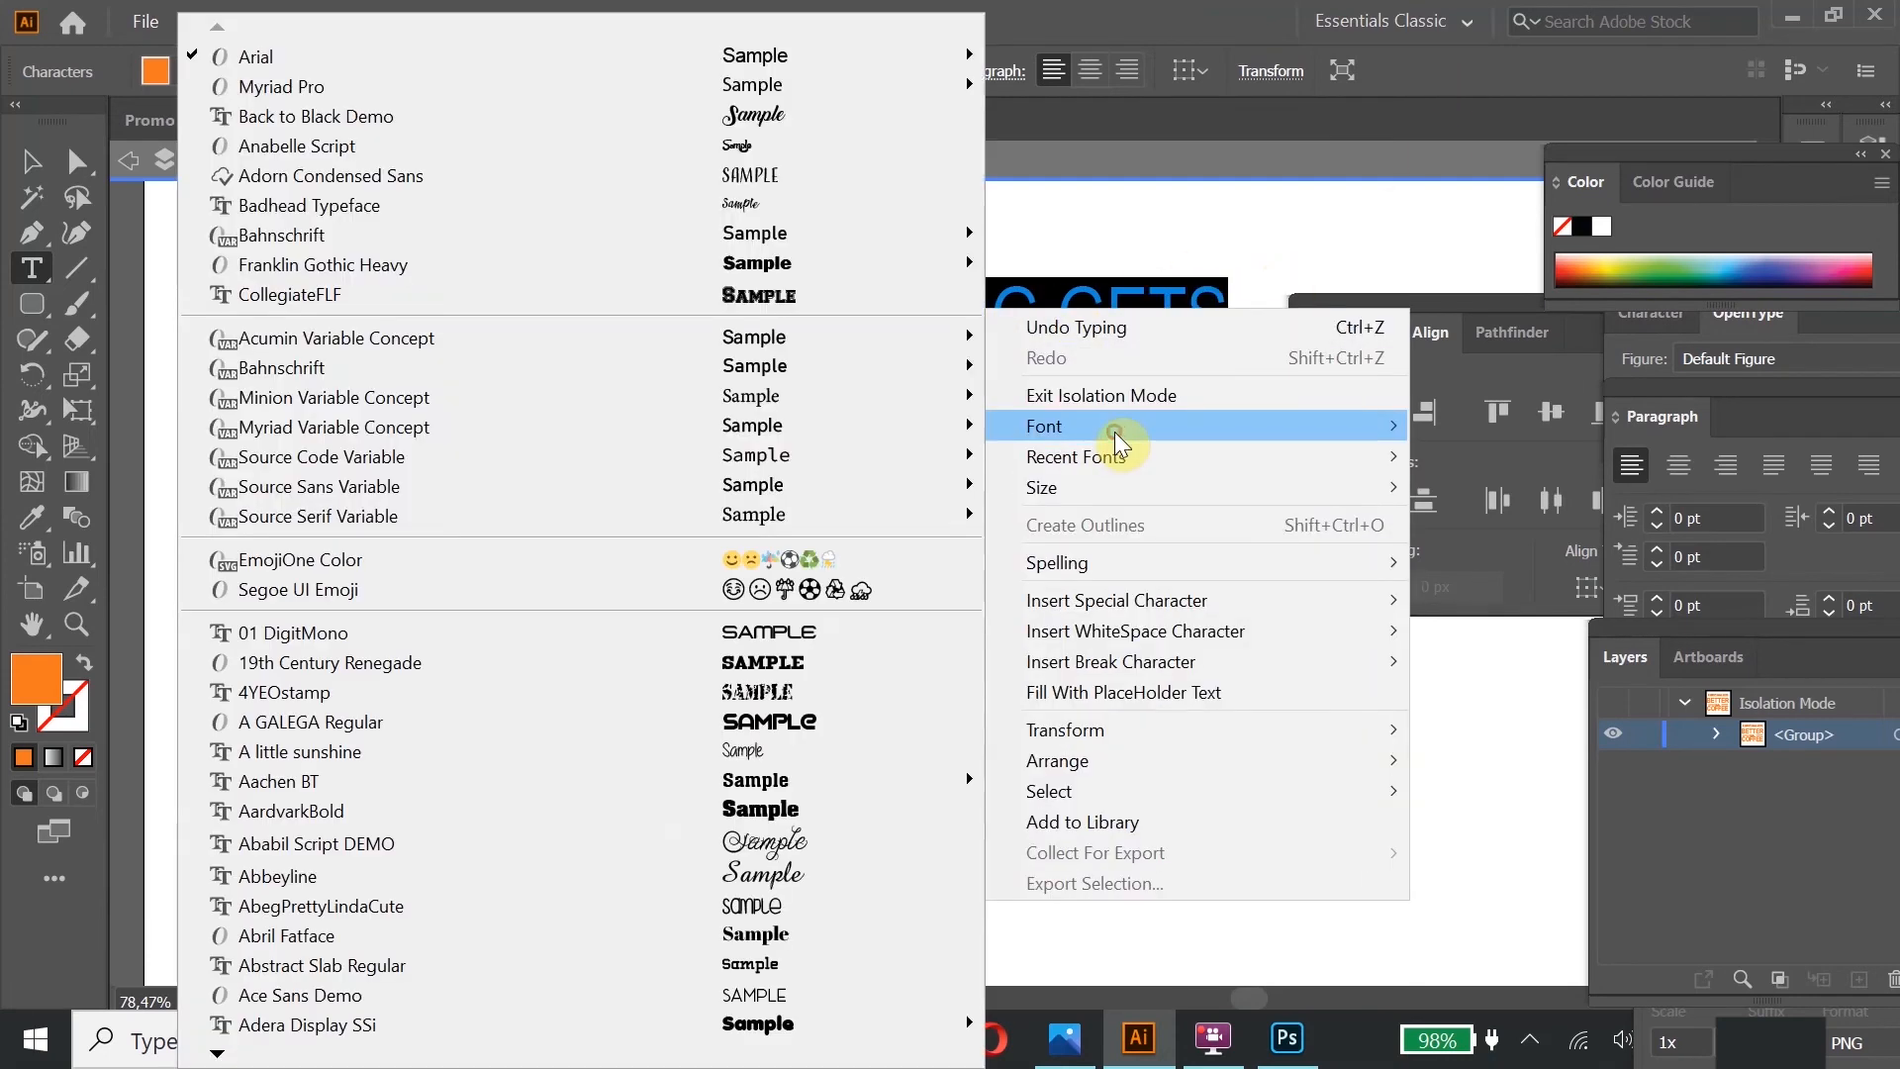
mouse_move(481, 57)
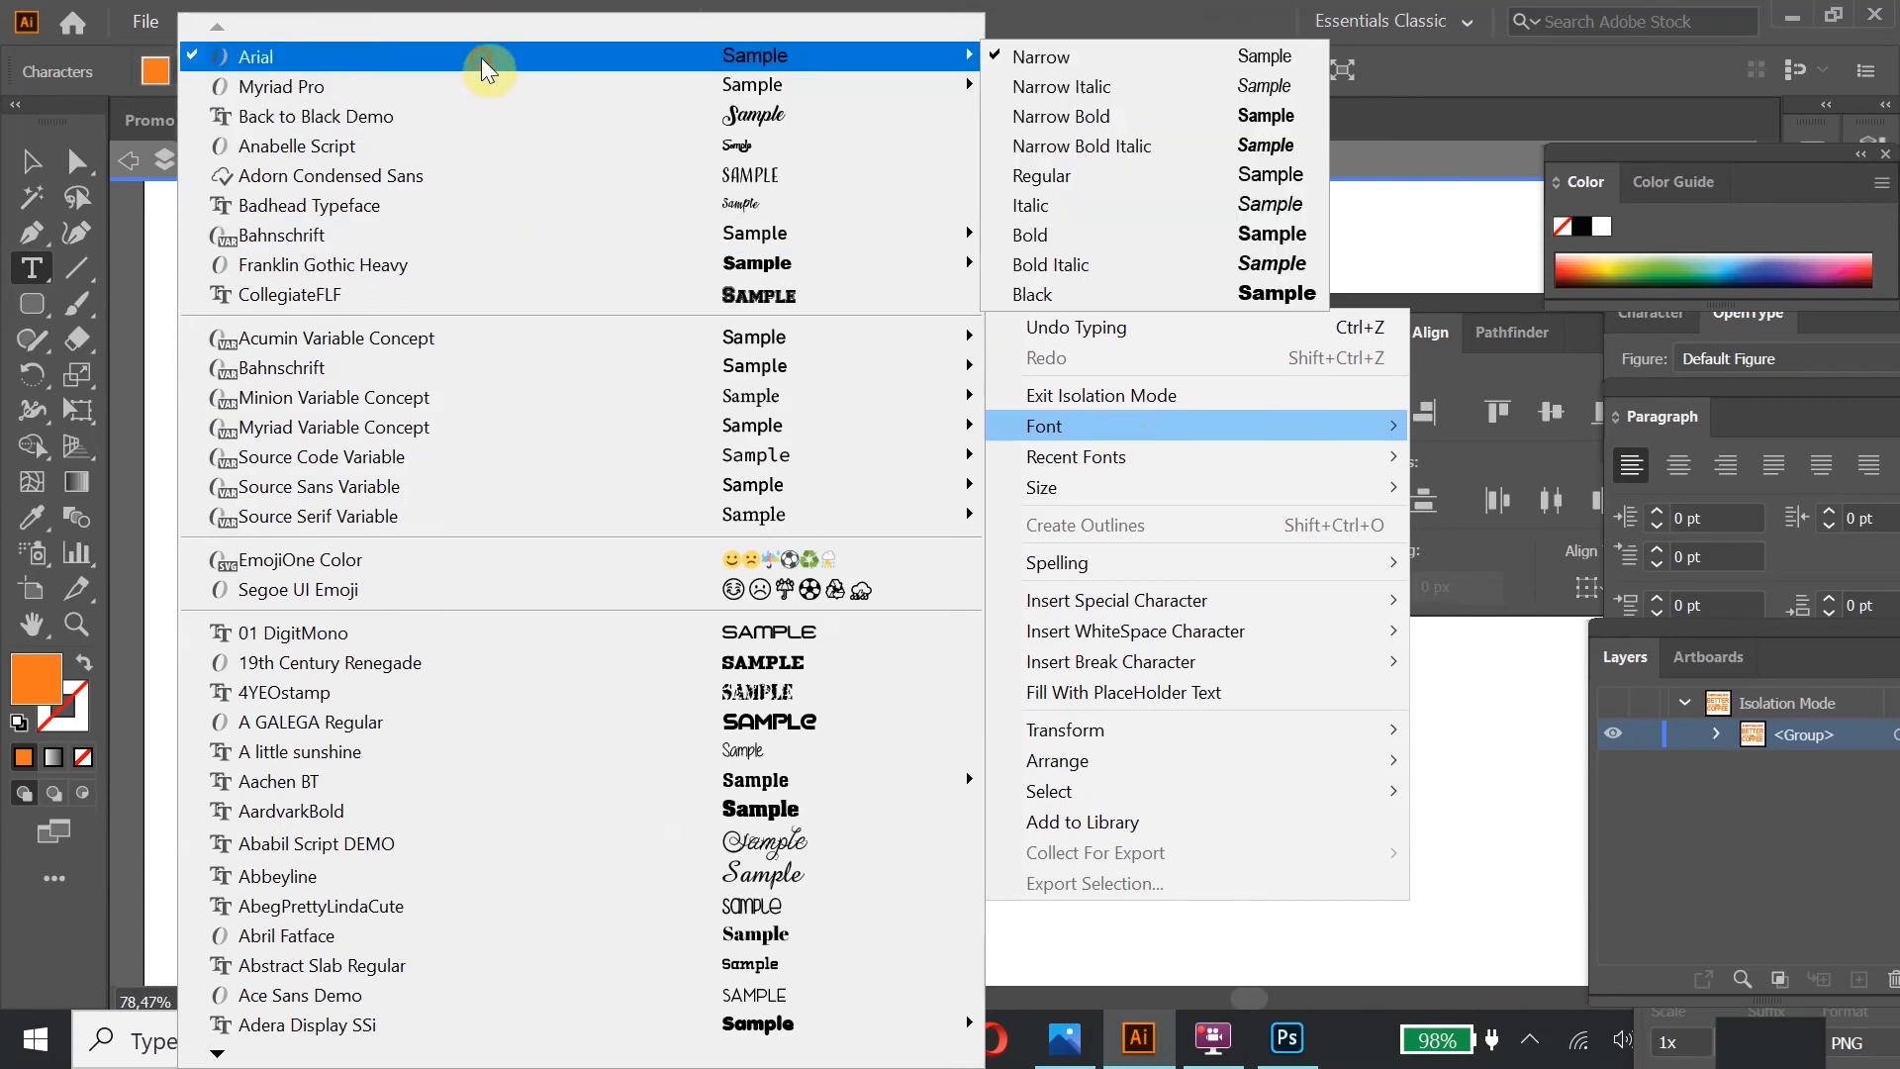
click(1064, 87)
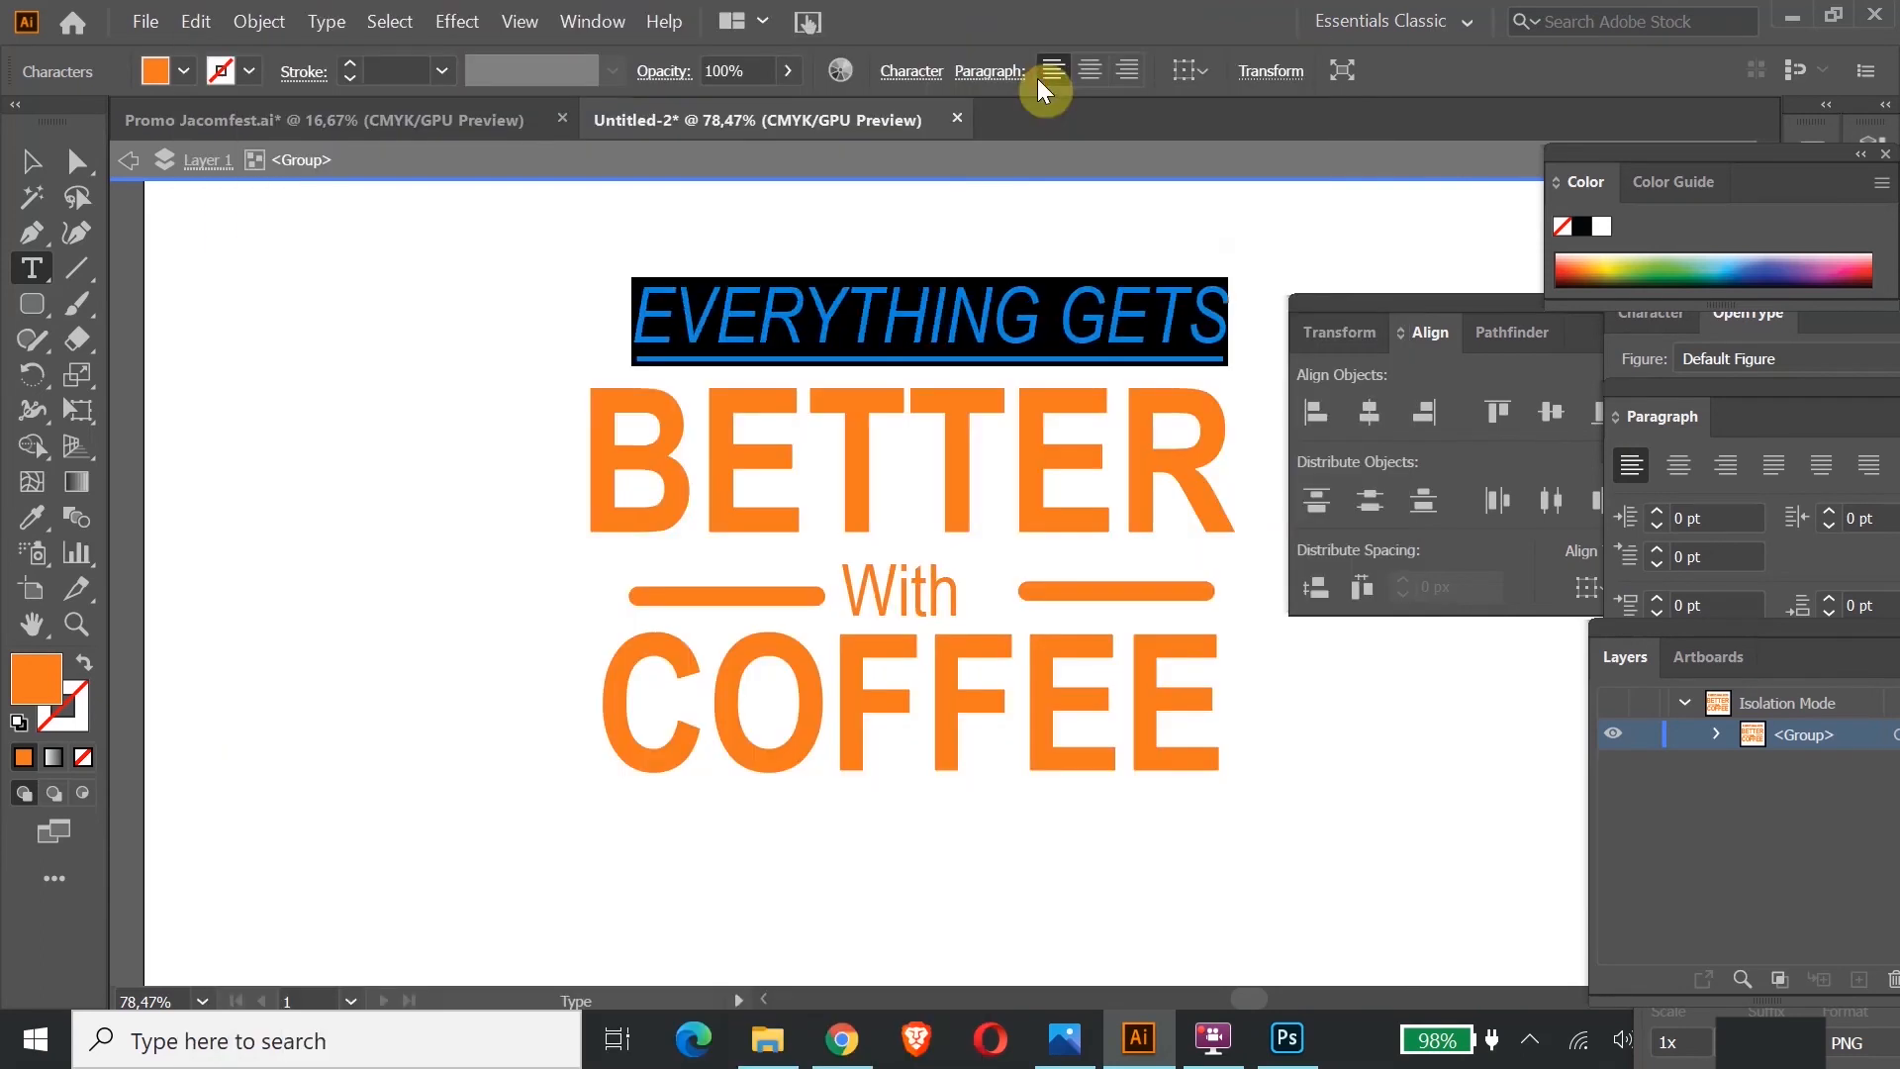
click(30, 161)
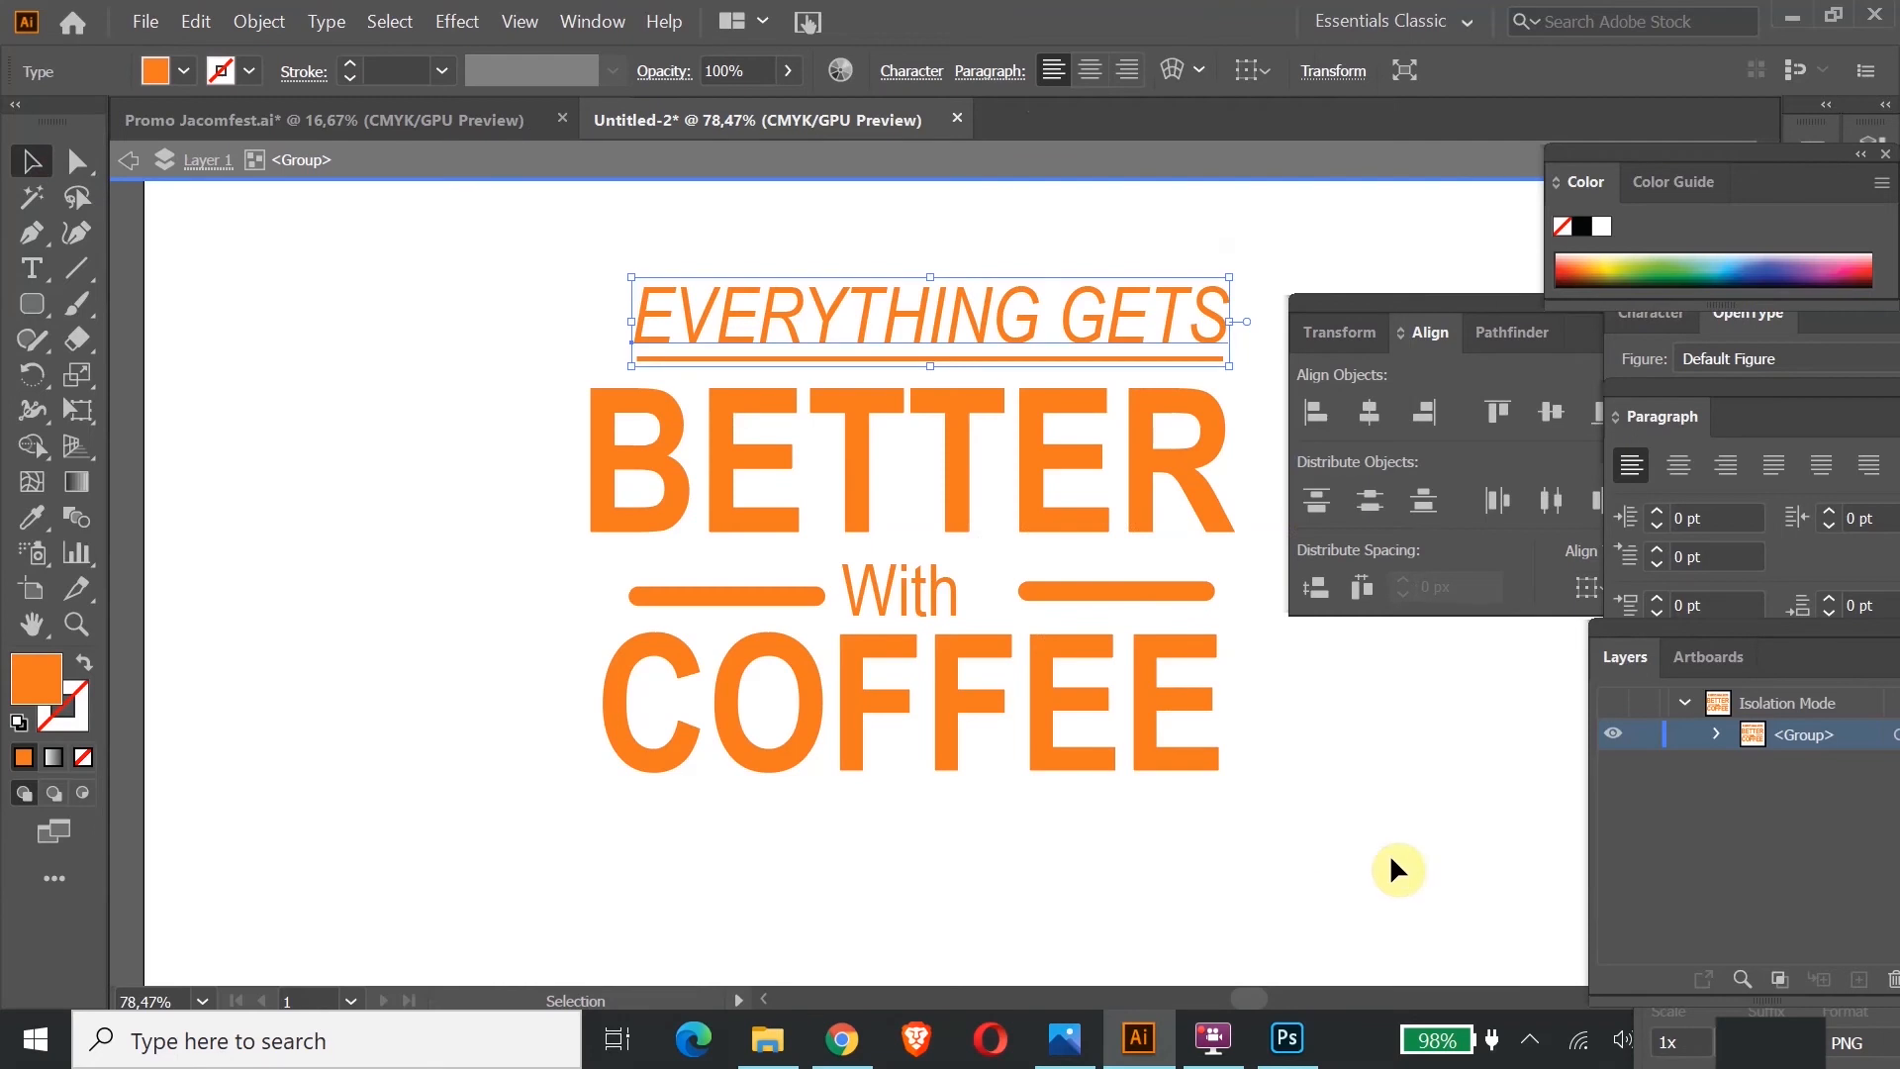
Step: Shift the word With slightly right and up to centre it between the two rounded bars
click(1386, 759)
click(1034, 710)
click(953, 578)
drag(953, 578, 970, 572)
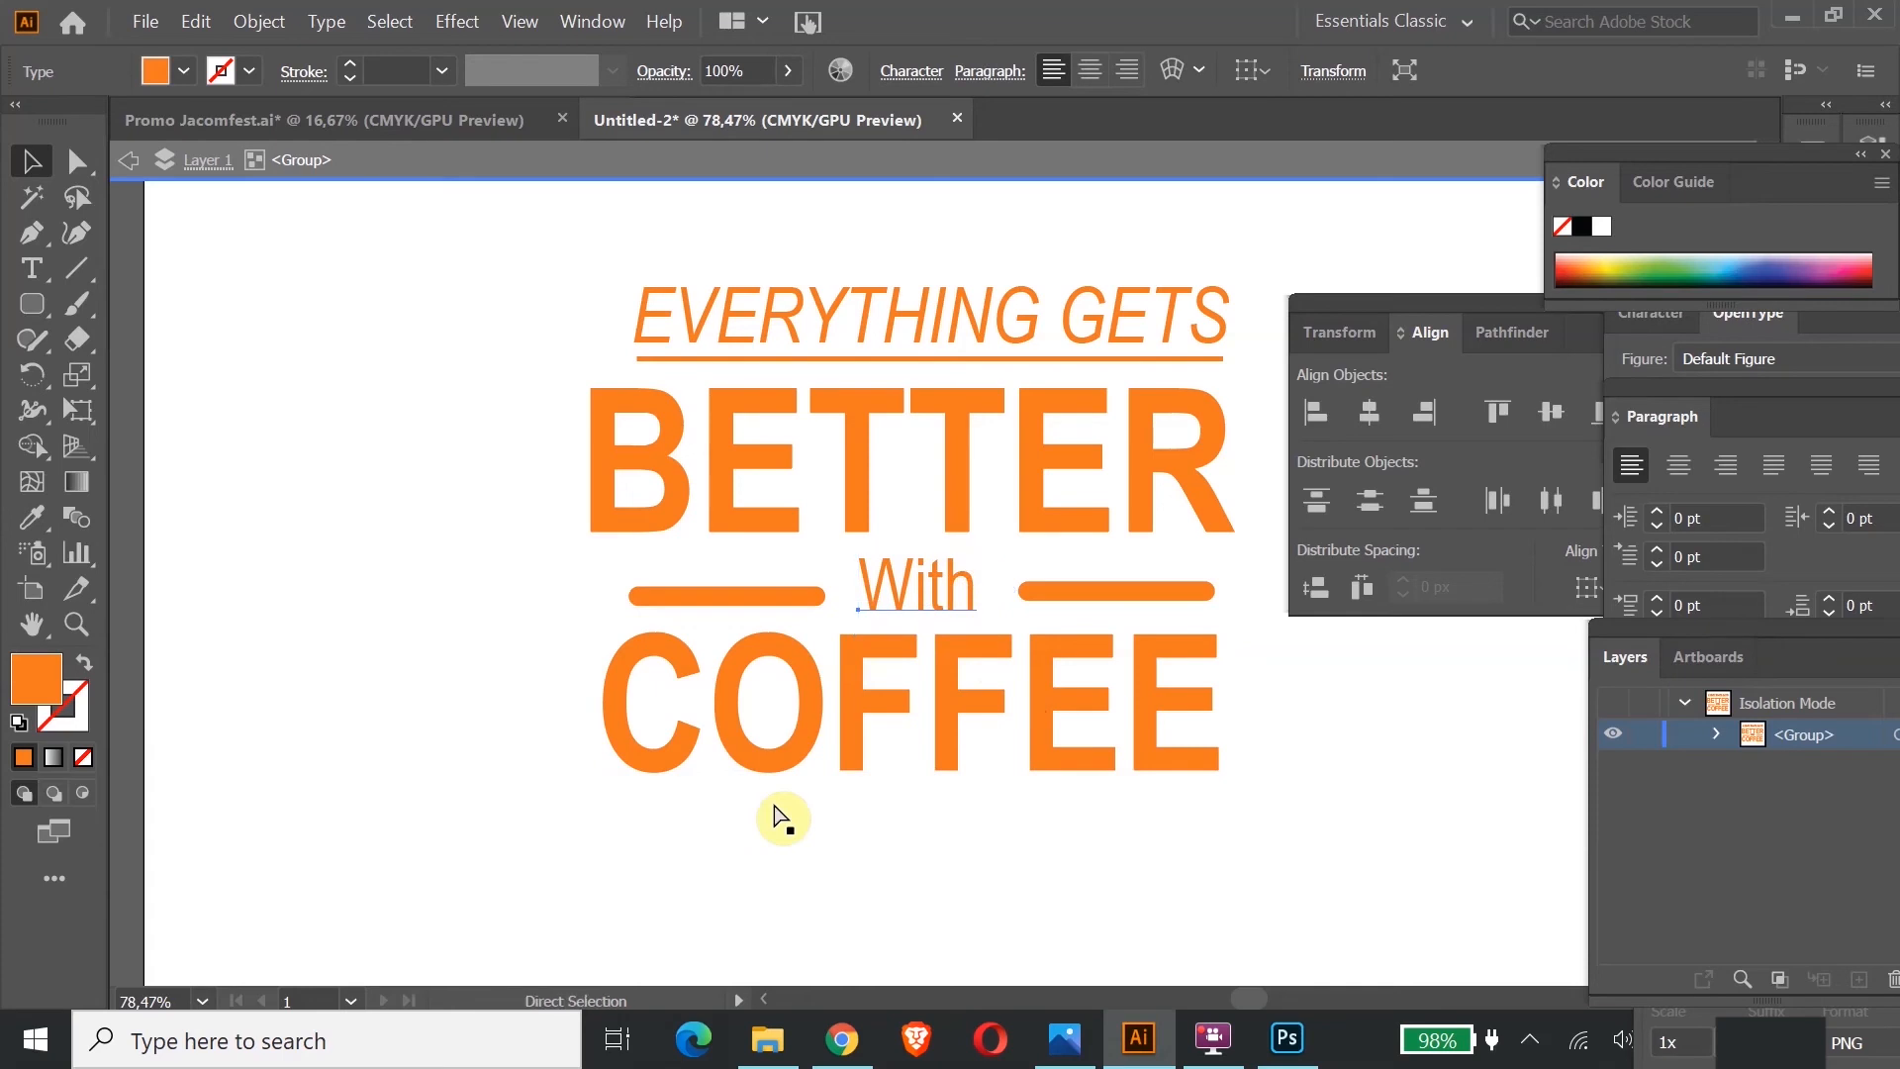
Step: Delete the two rounded bars beside With and the underline beneath EVERYTHING GETS
key(ctrl+minus)
key(ctrl+minus)
key(ctrl+minus)
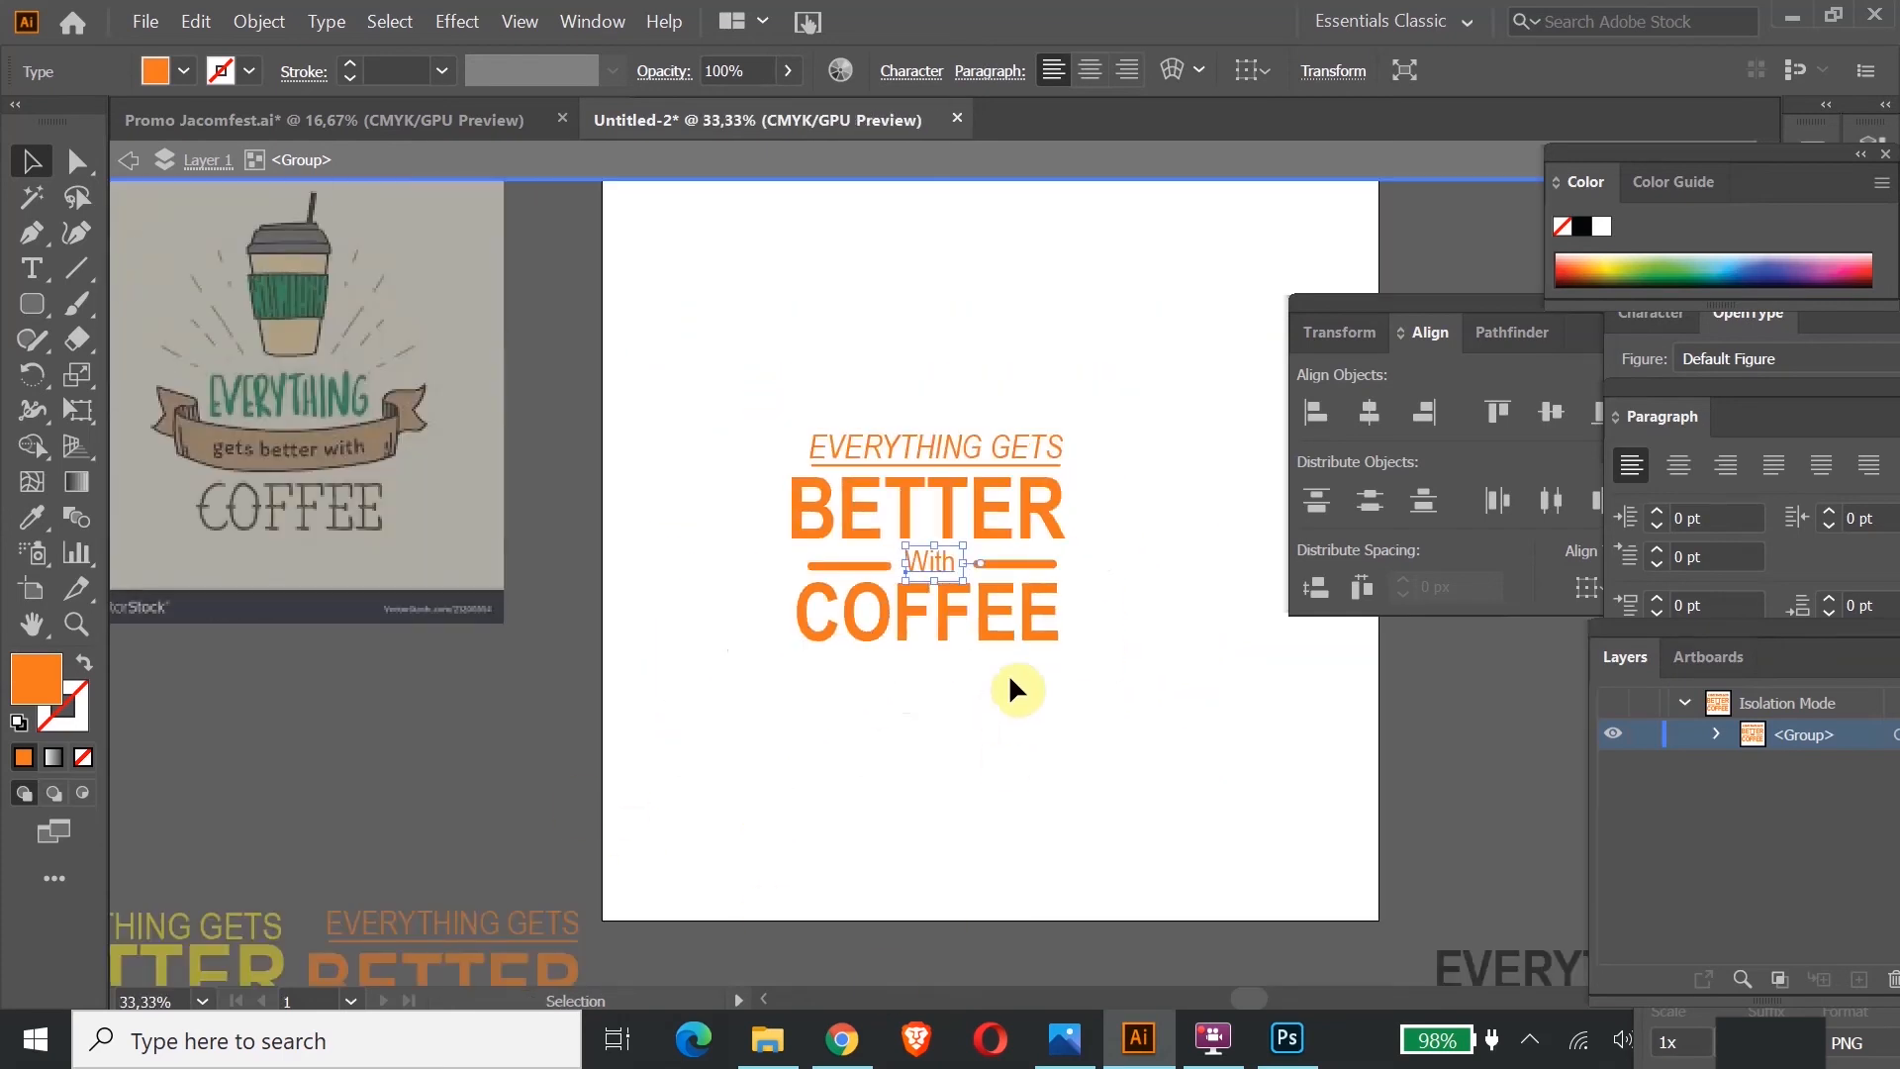
click(1015, 562)
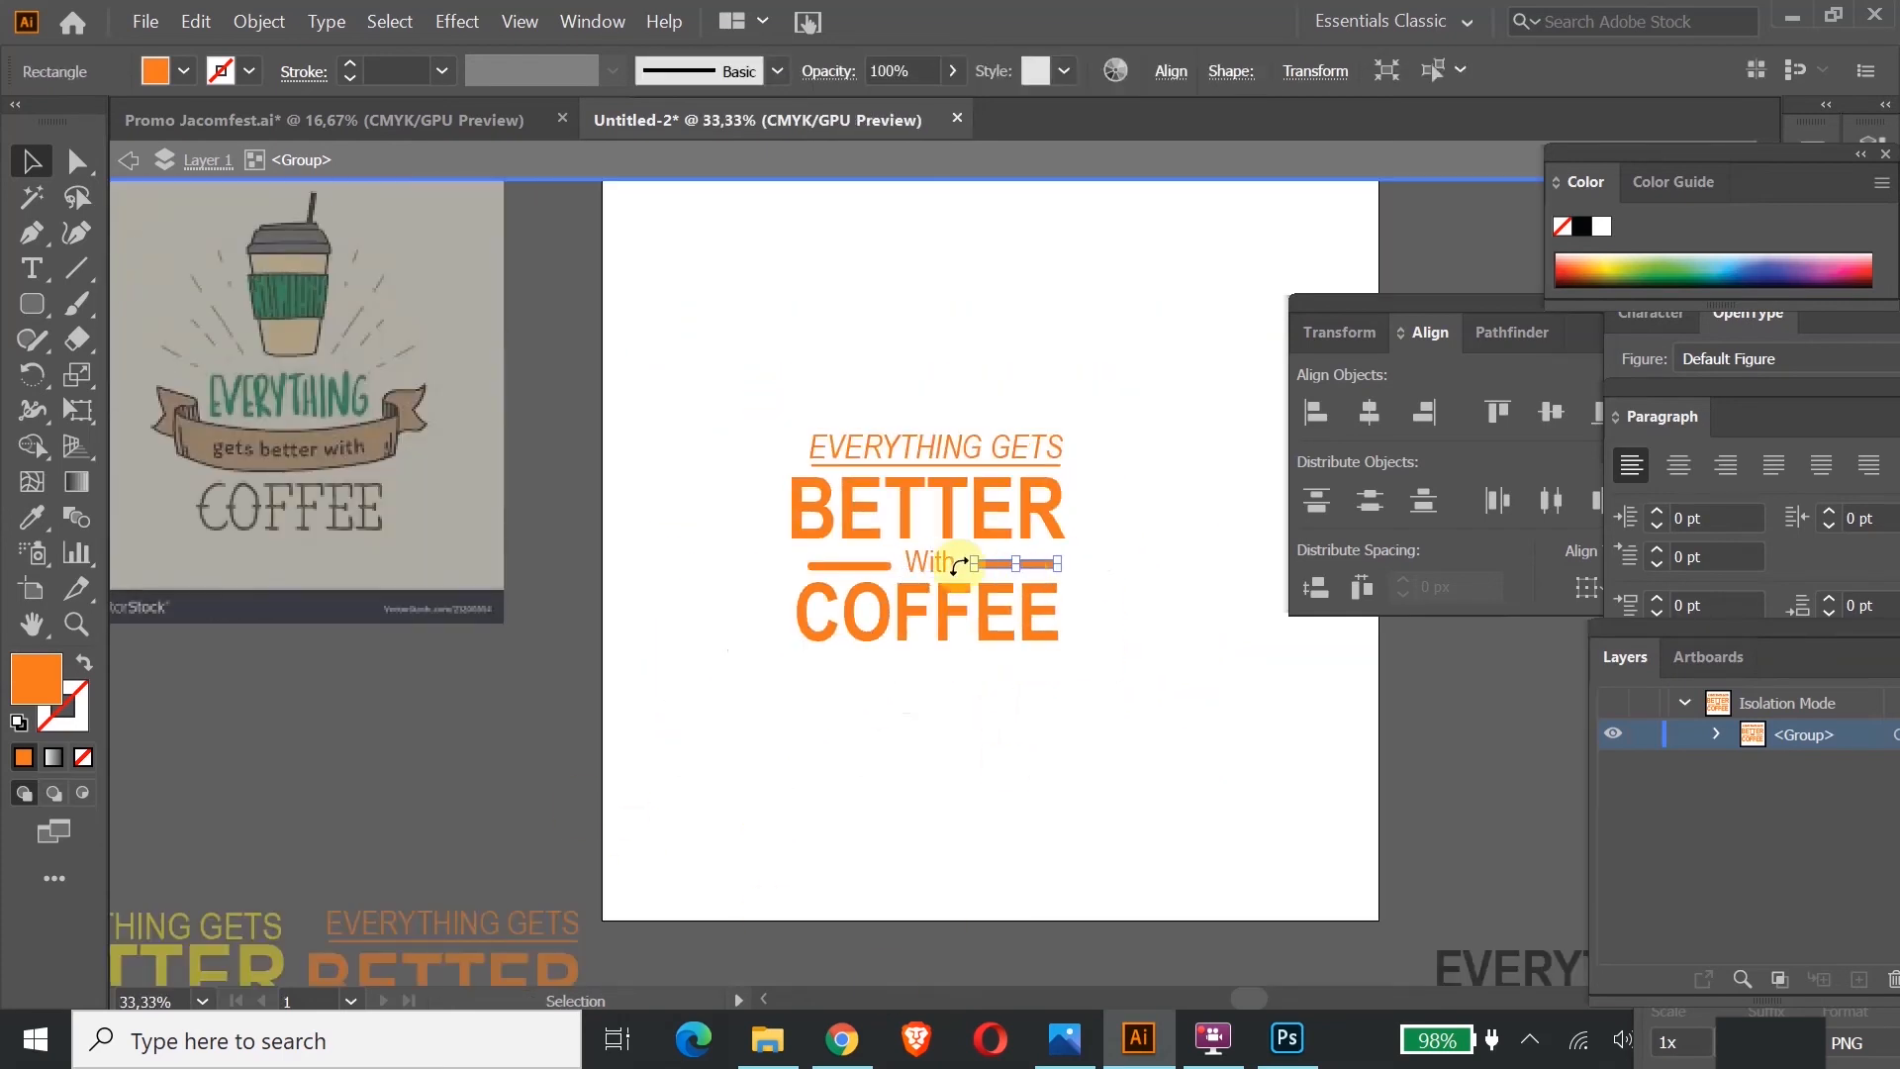
click(842, 565)
key(Delete)
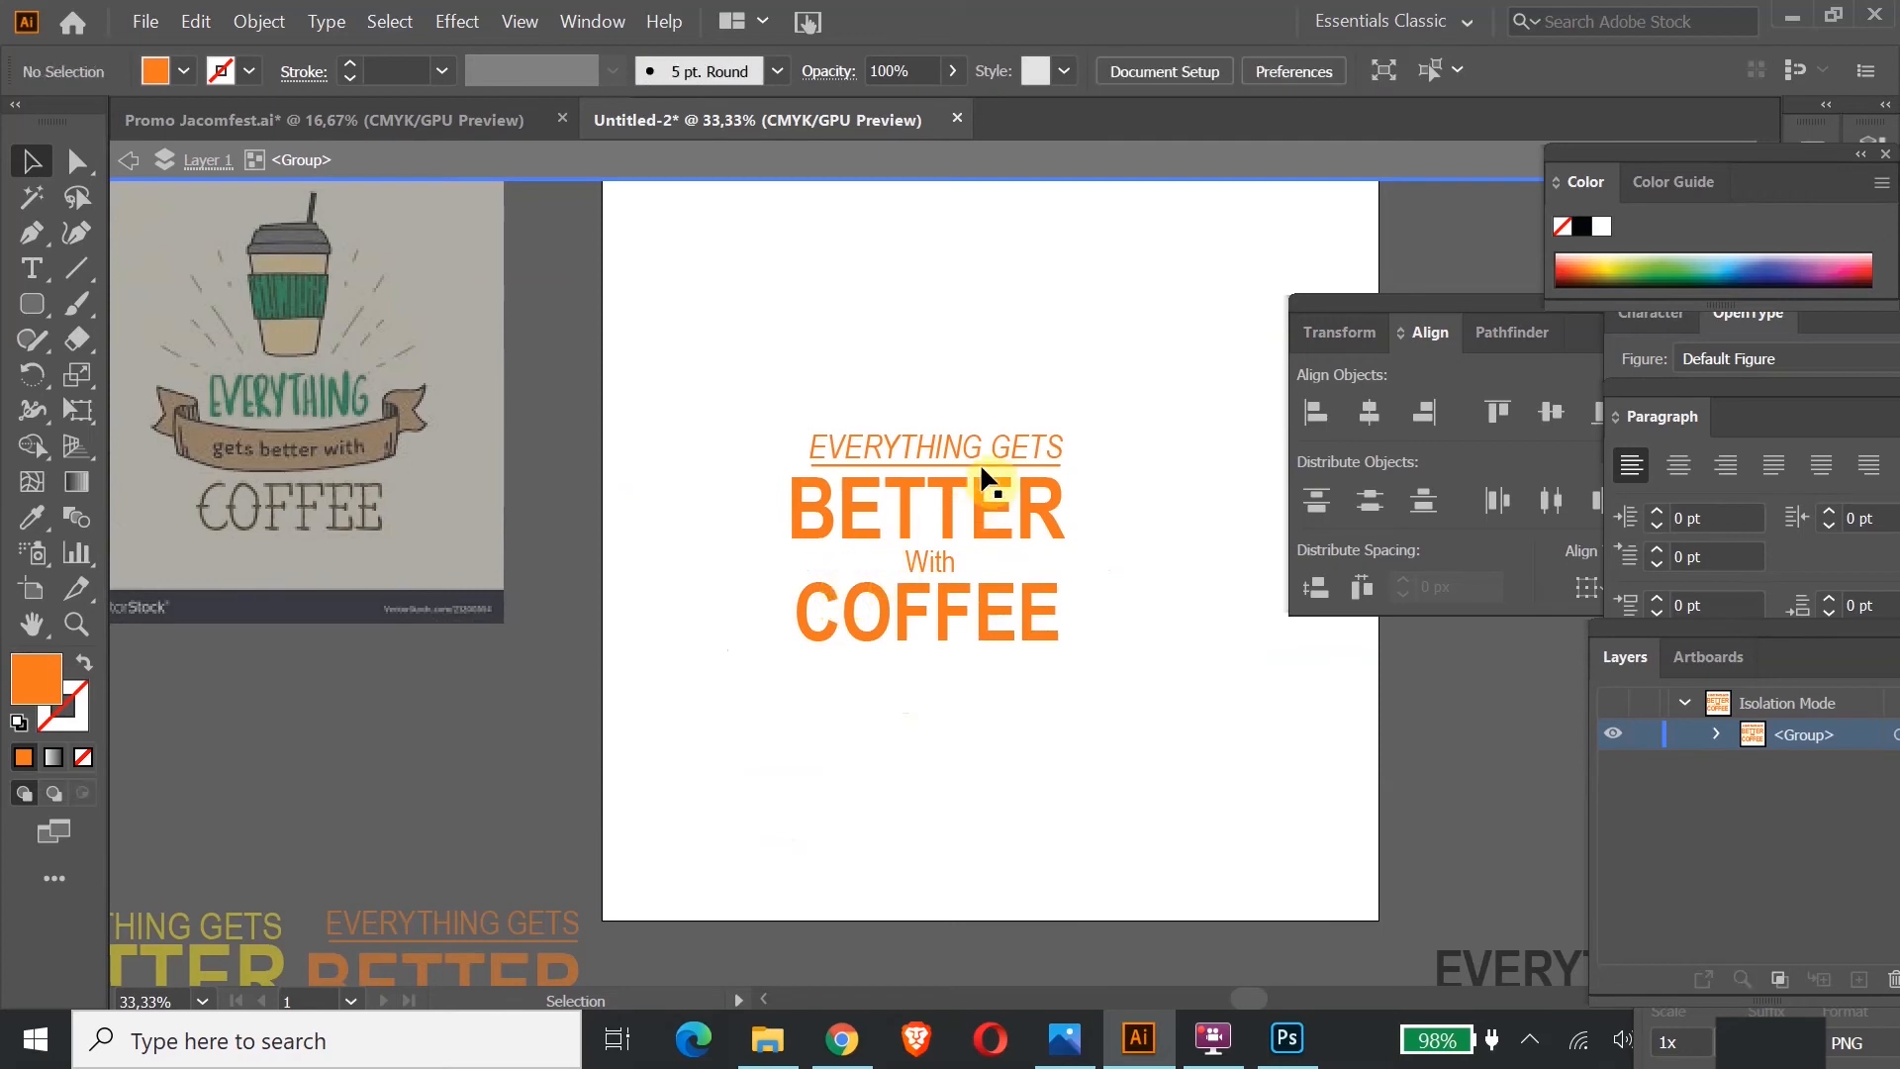
click(981, 466)
key(Delete)
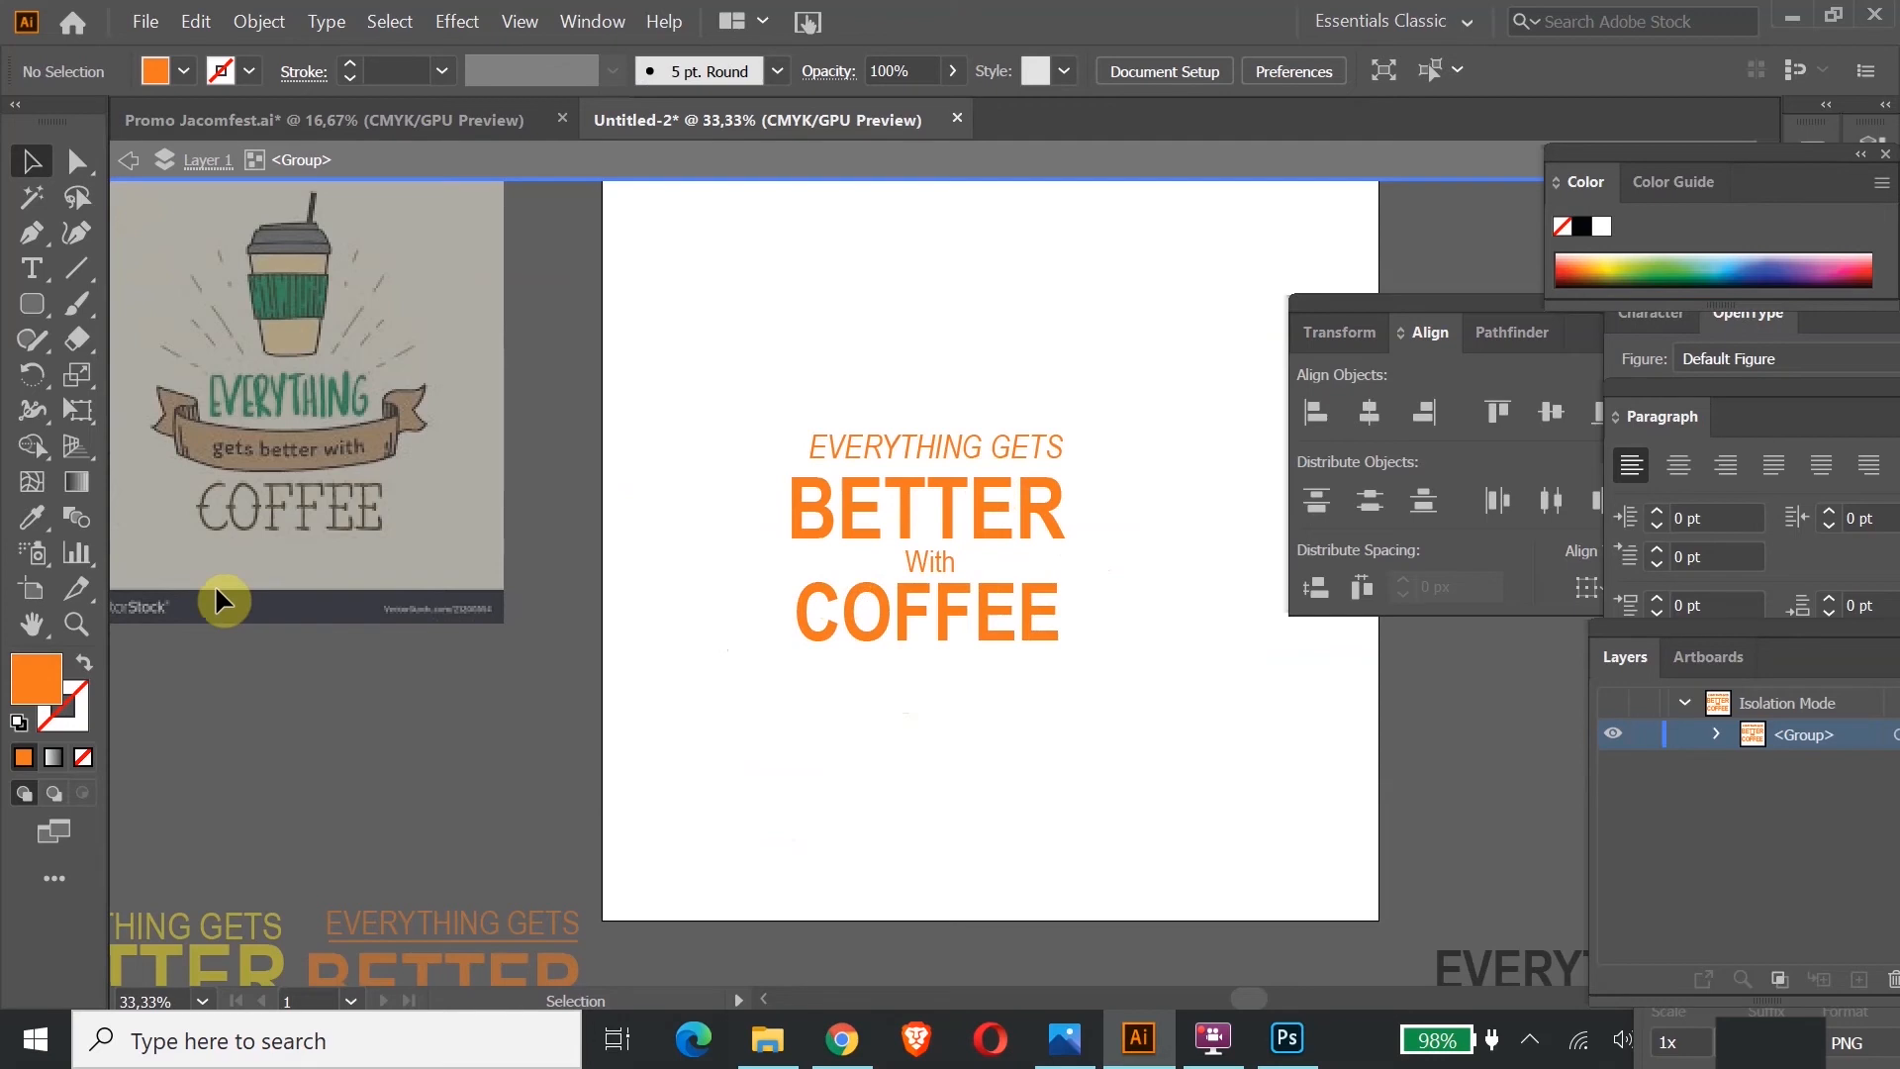
Step: Draw a small orange star to the left of the word With using the Star tool
click(31, 309)
drag(32, 309, 189, 444)
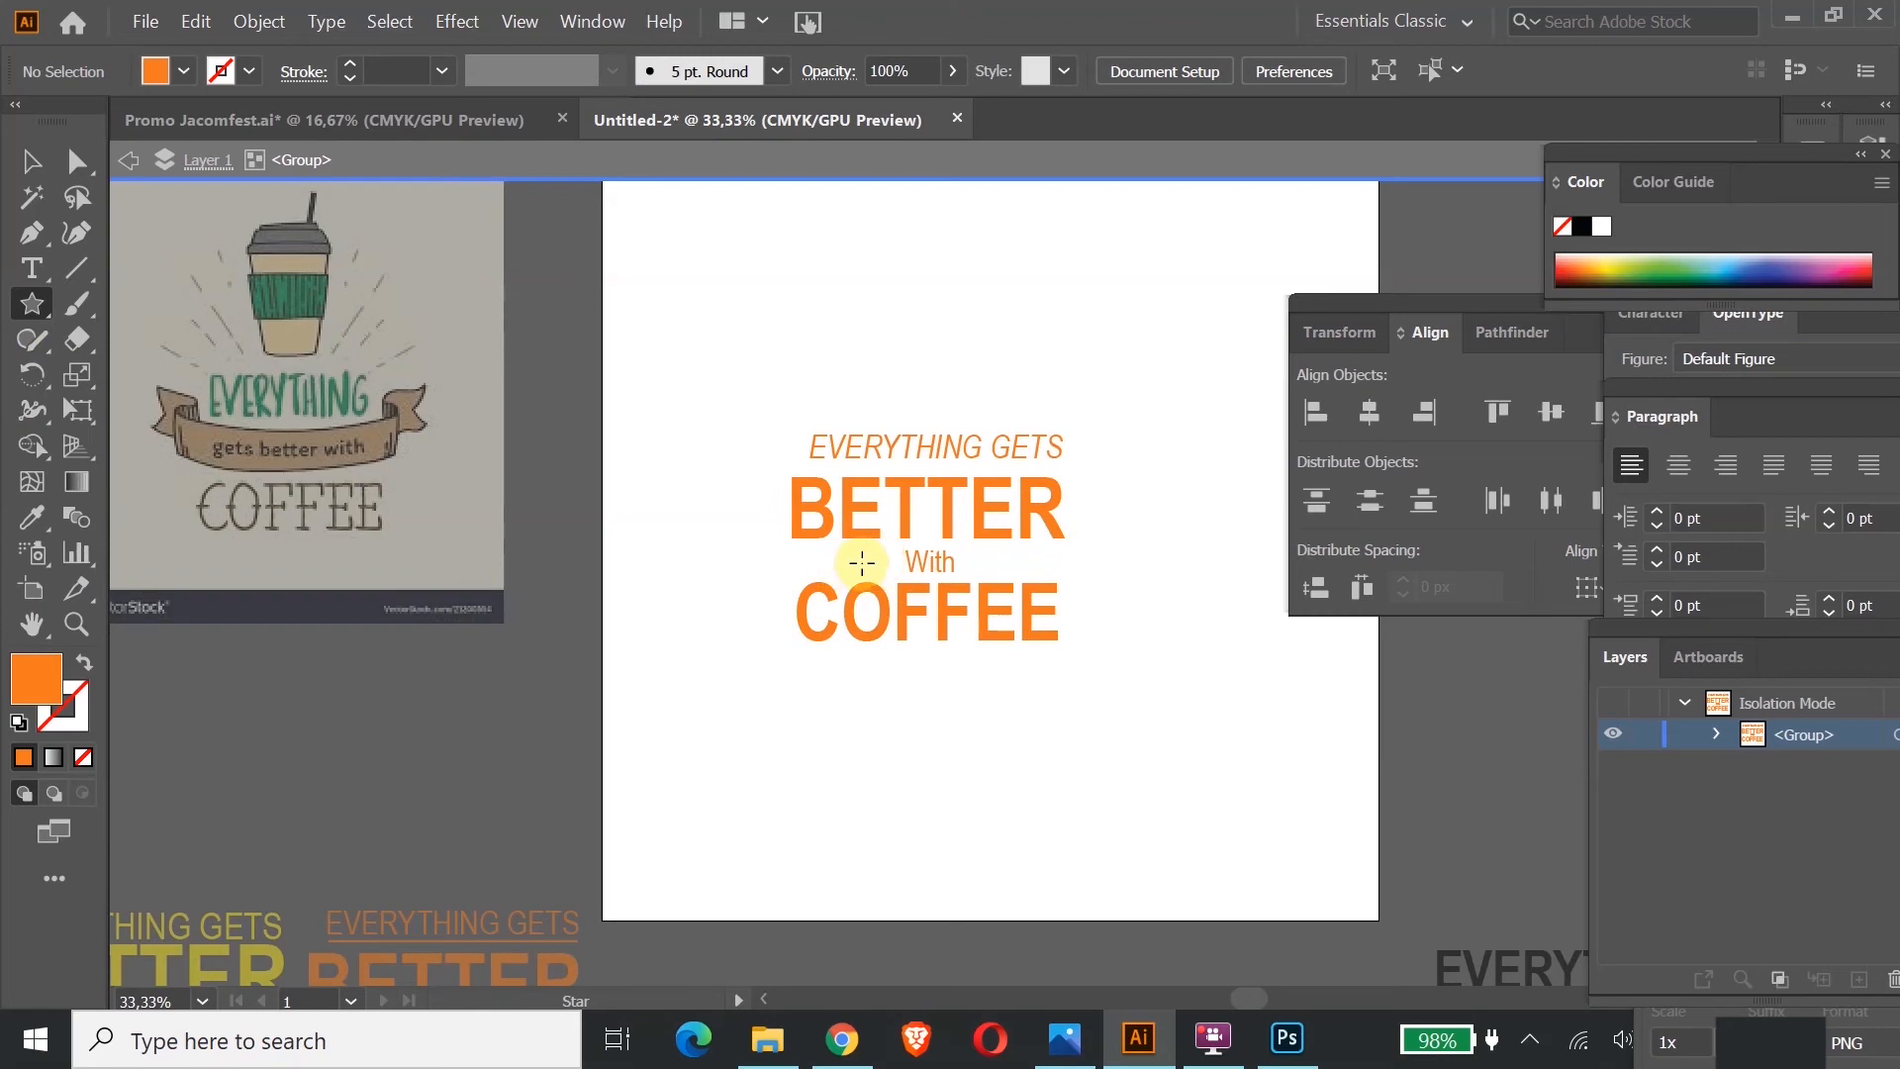
drag(874, 564, 876, 566)
click(31, 160)
click(683, 288)
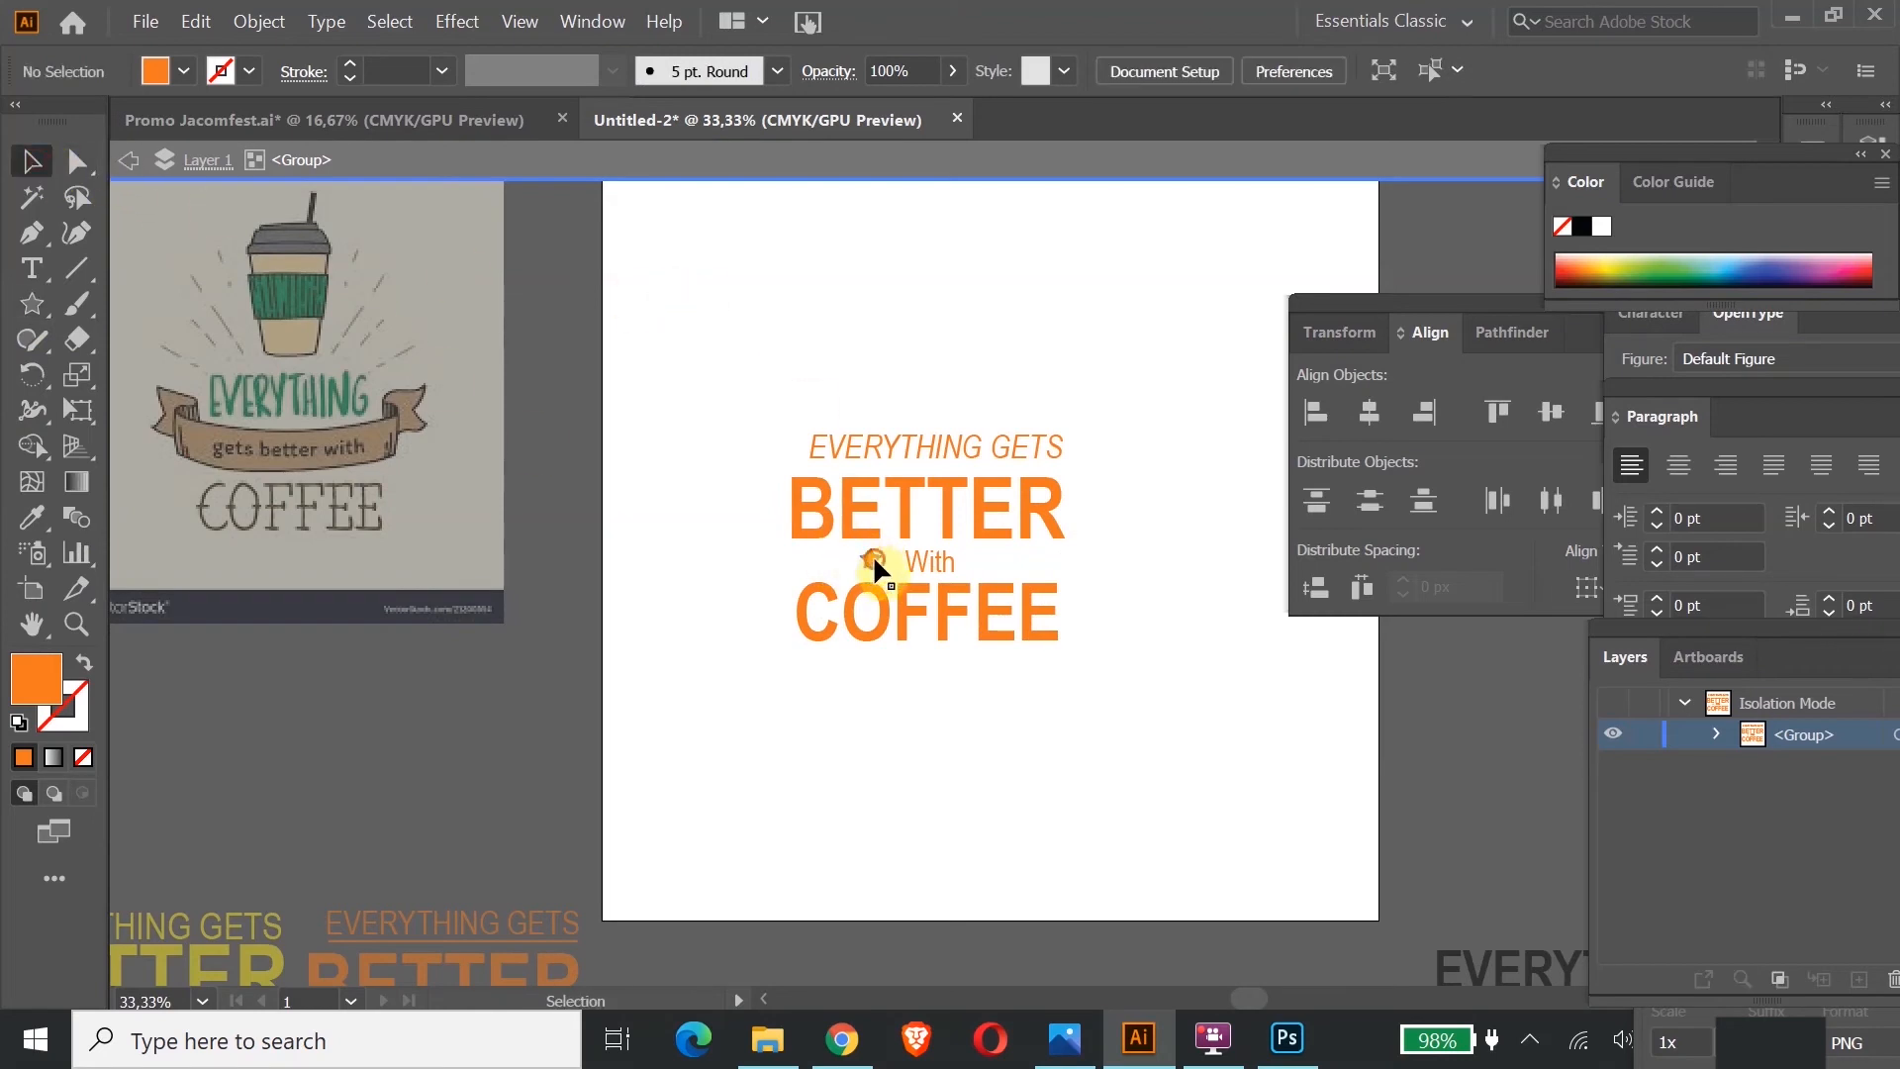
Step: Move the star slightly closer to With and place a copy of it on the word's other side
drag(883, 559, 885, 561)
key(ctrl+c)
key(ctrl+v)
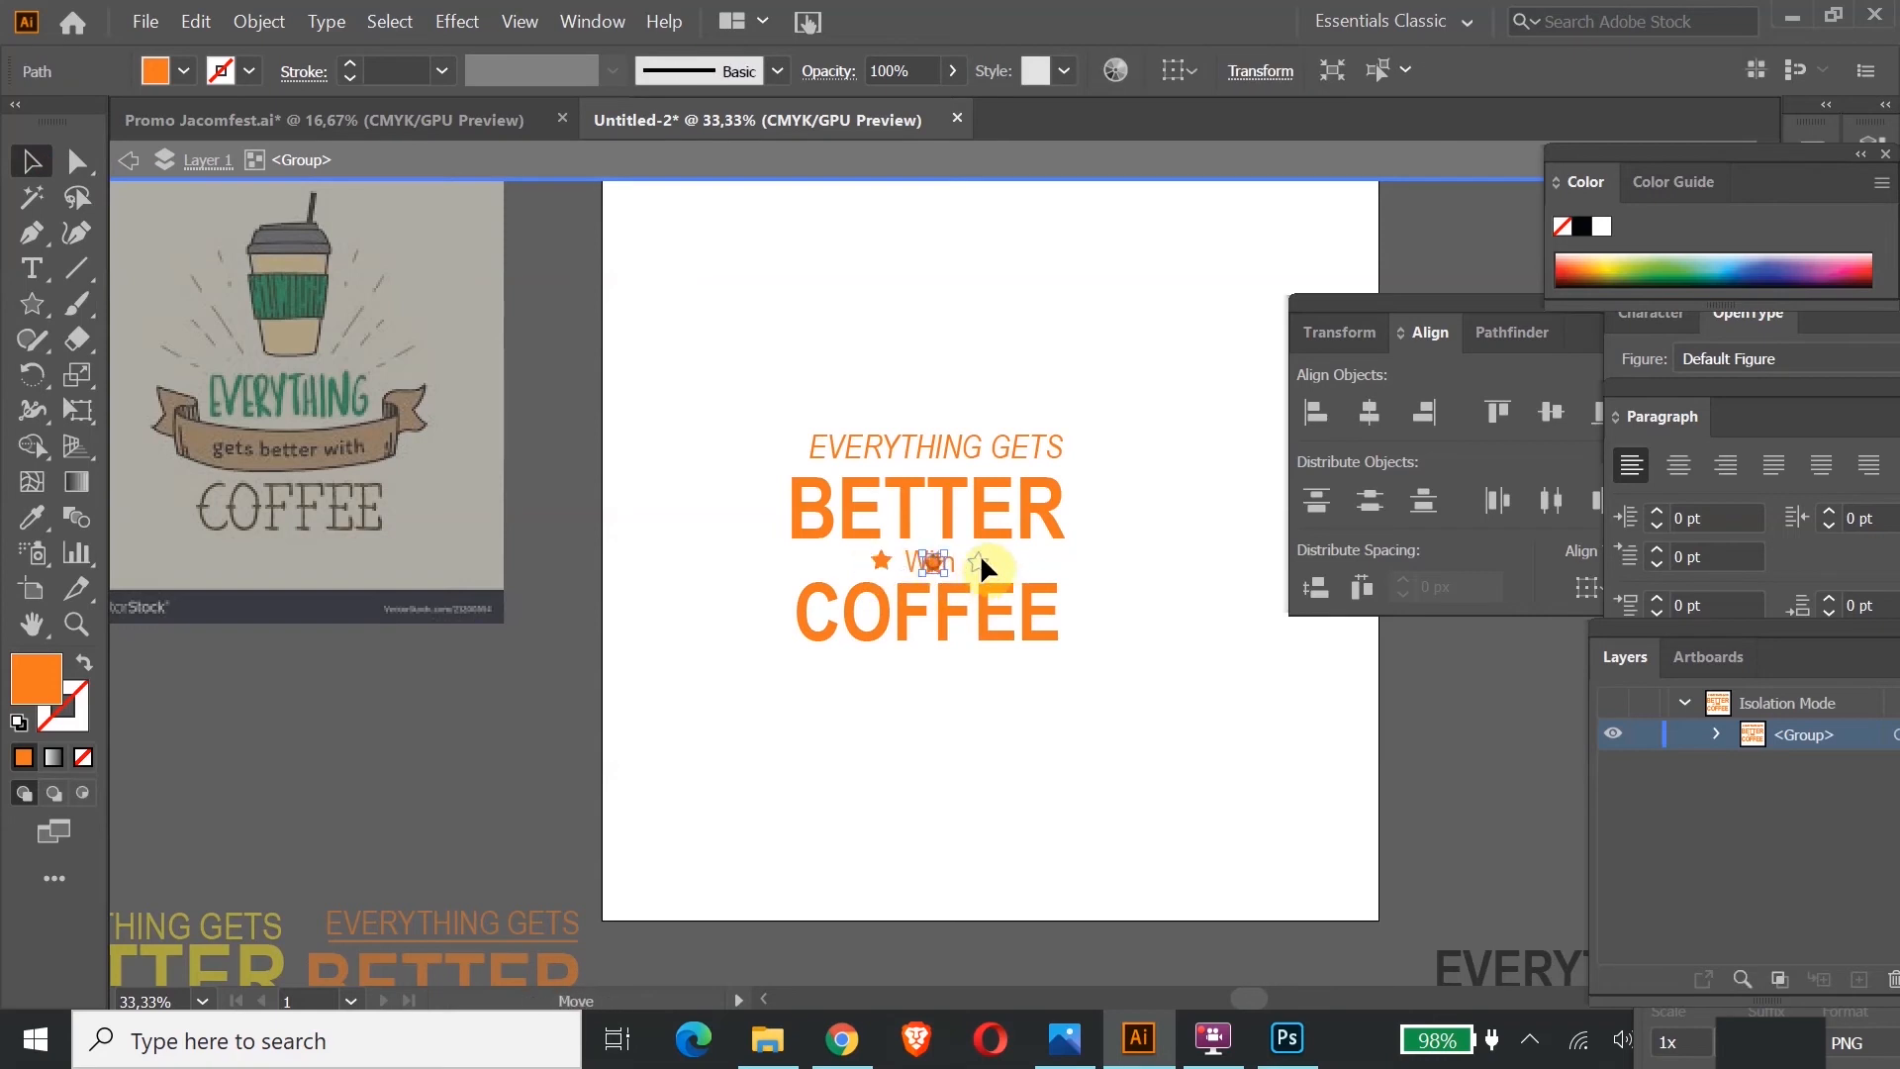
drag(980, 558, 980, 560)
click(1128, 696)
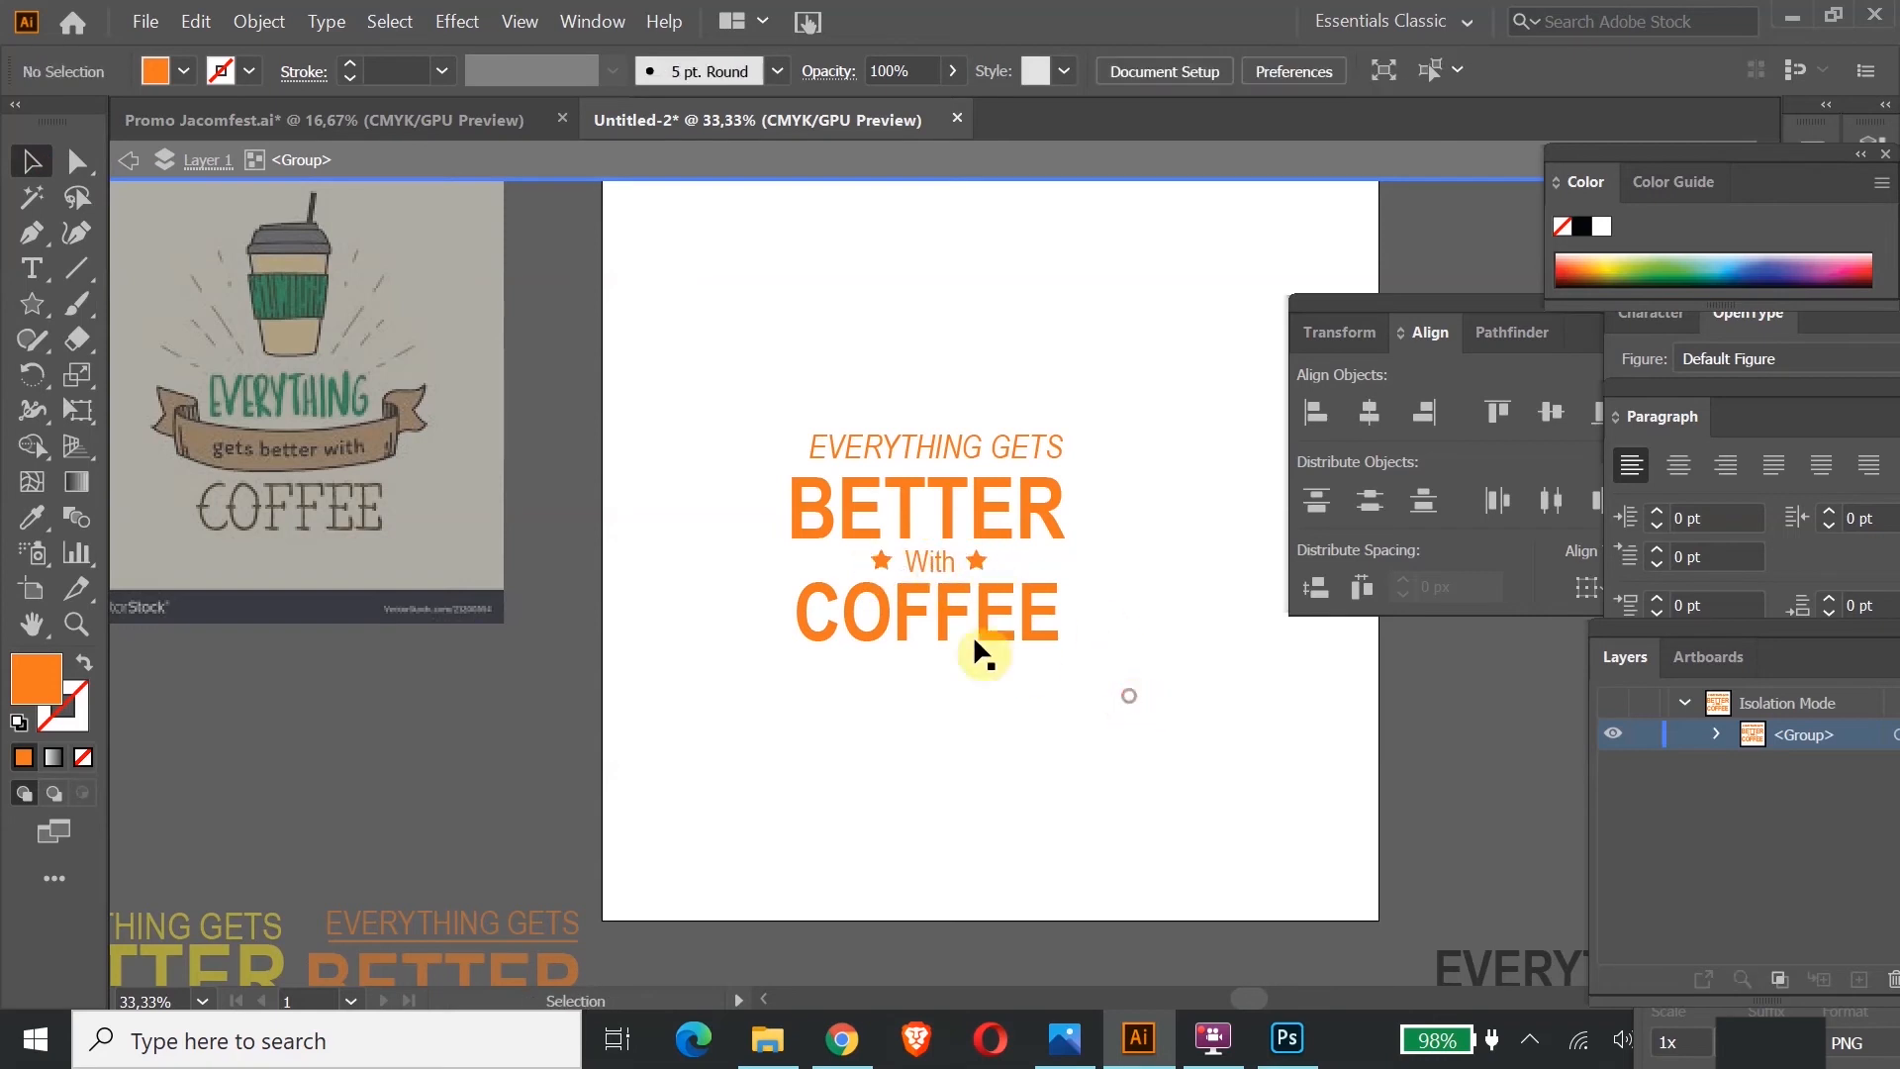
Step: Move the left star closer to With, and move BETTER out of the way above EVERYTHING GETS
click(886, 567)
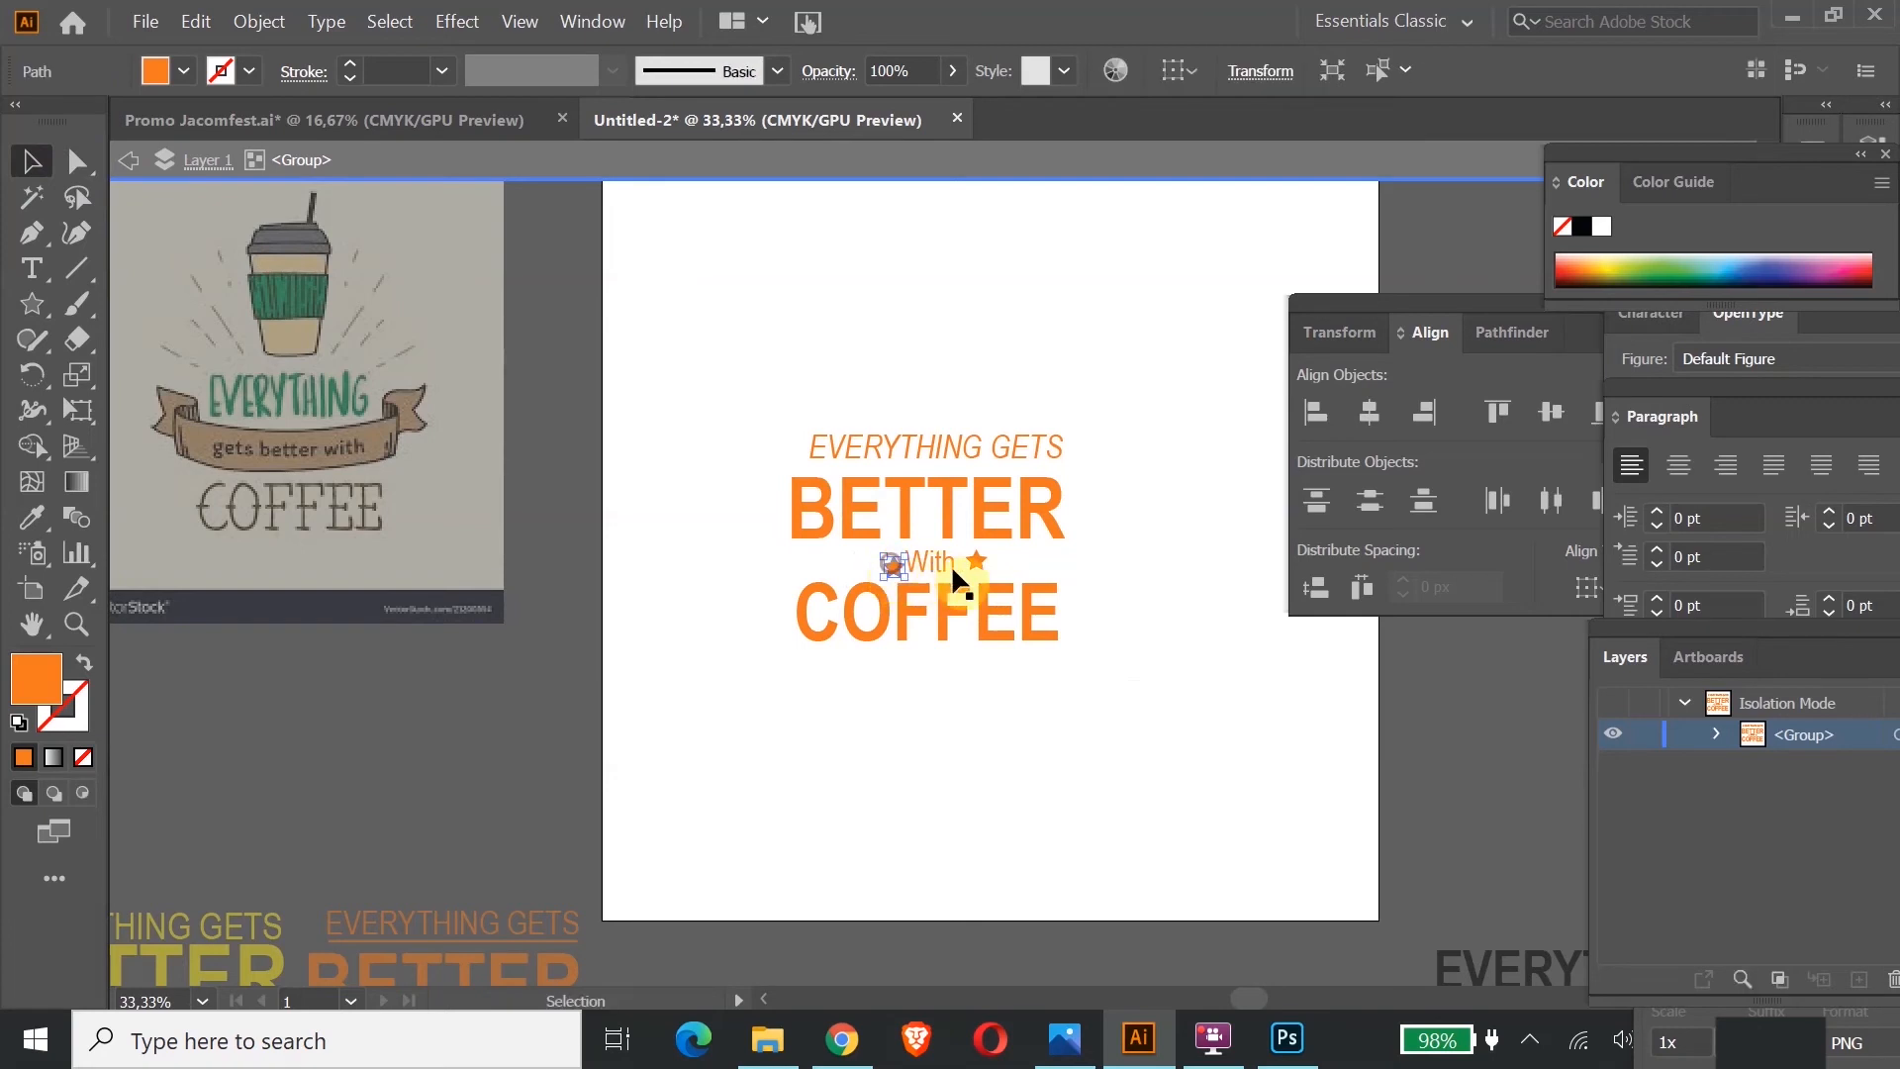
drag(853, 546, 998, 567)
click(689, 552)
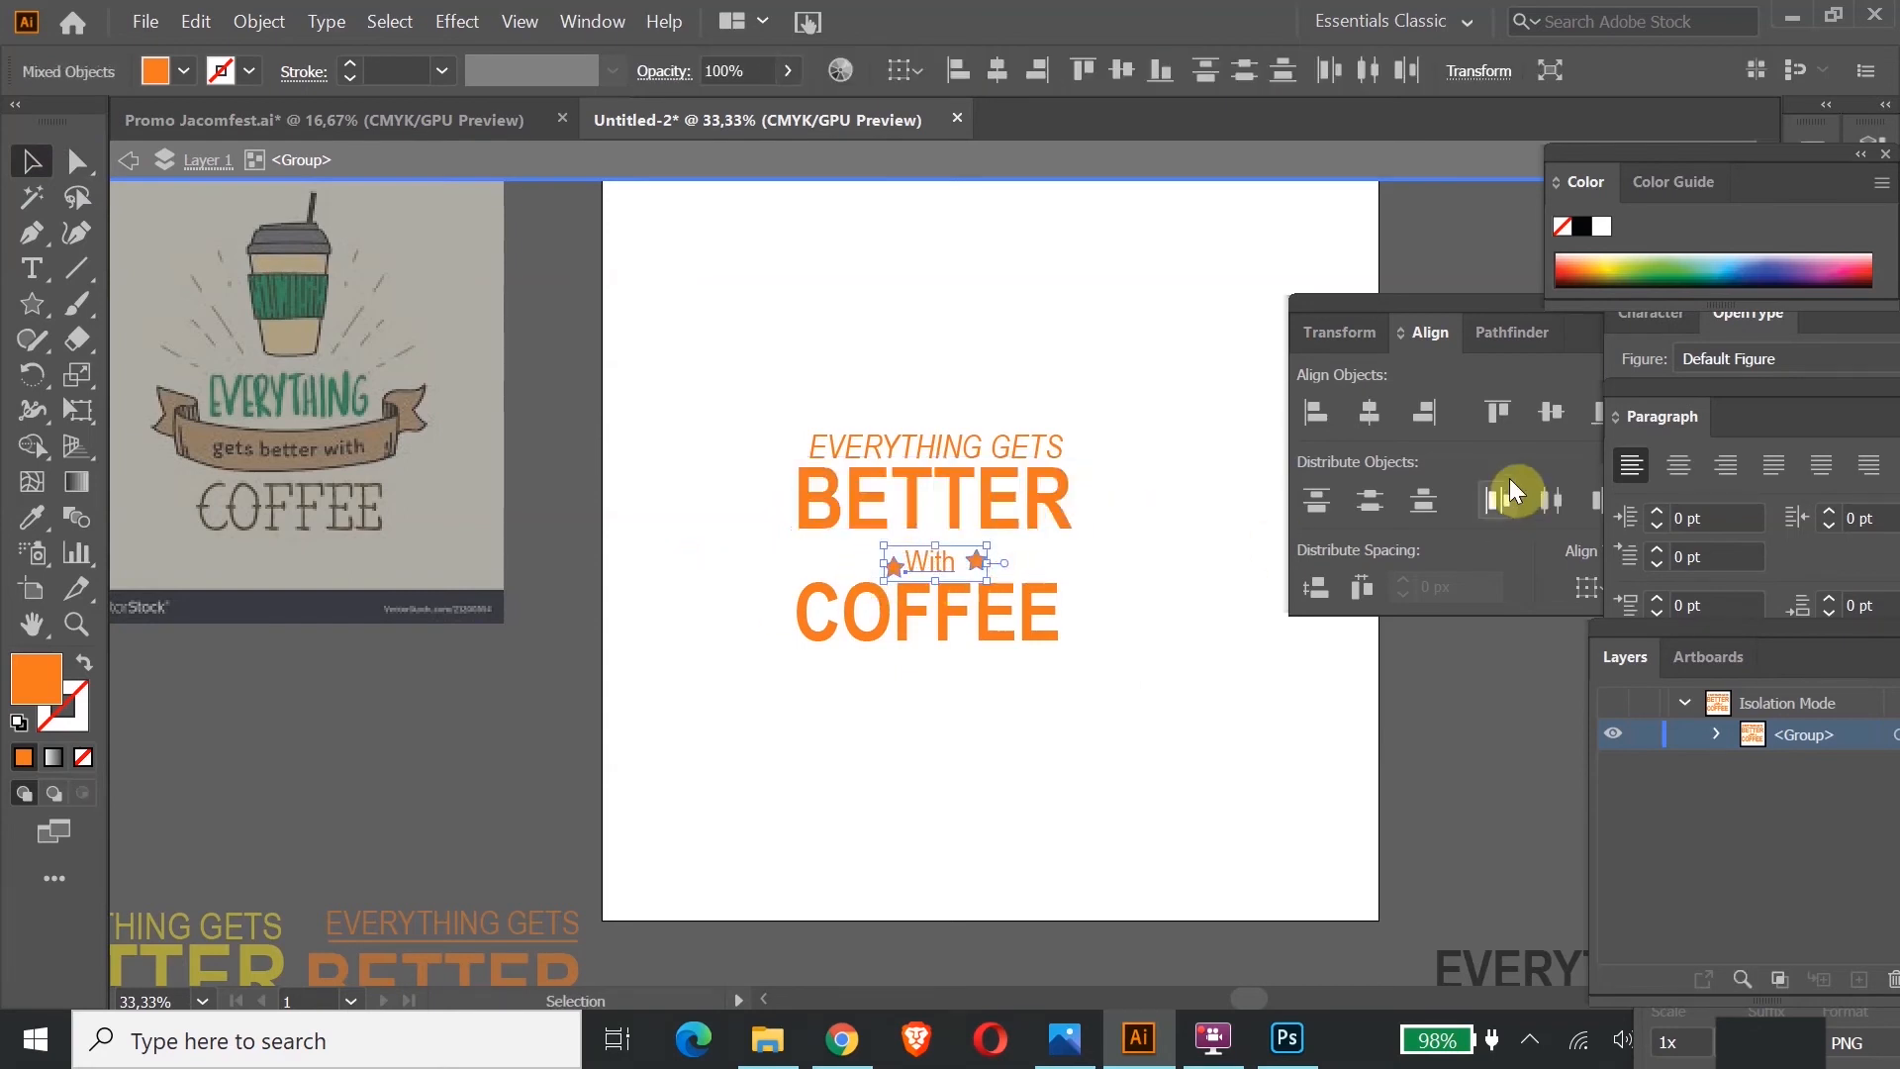
click(1130, 764)
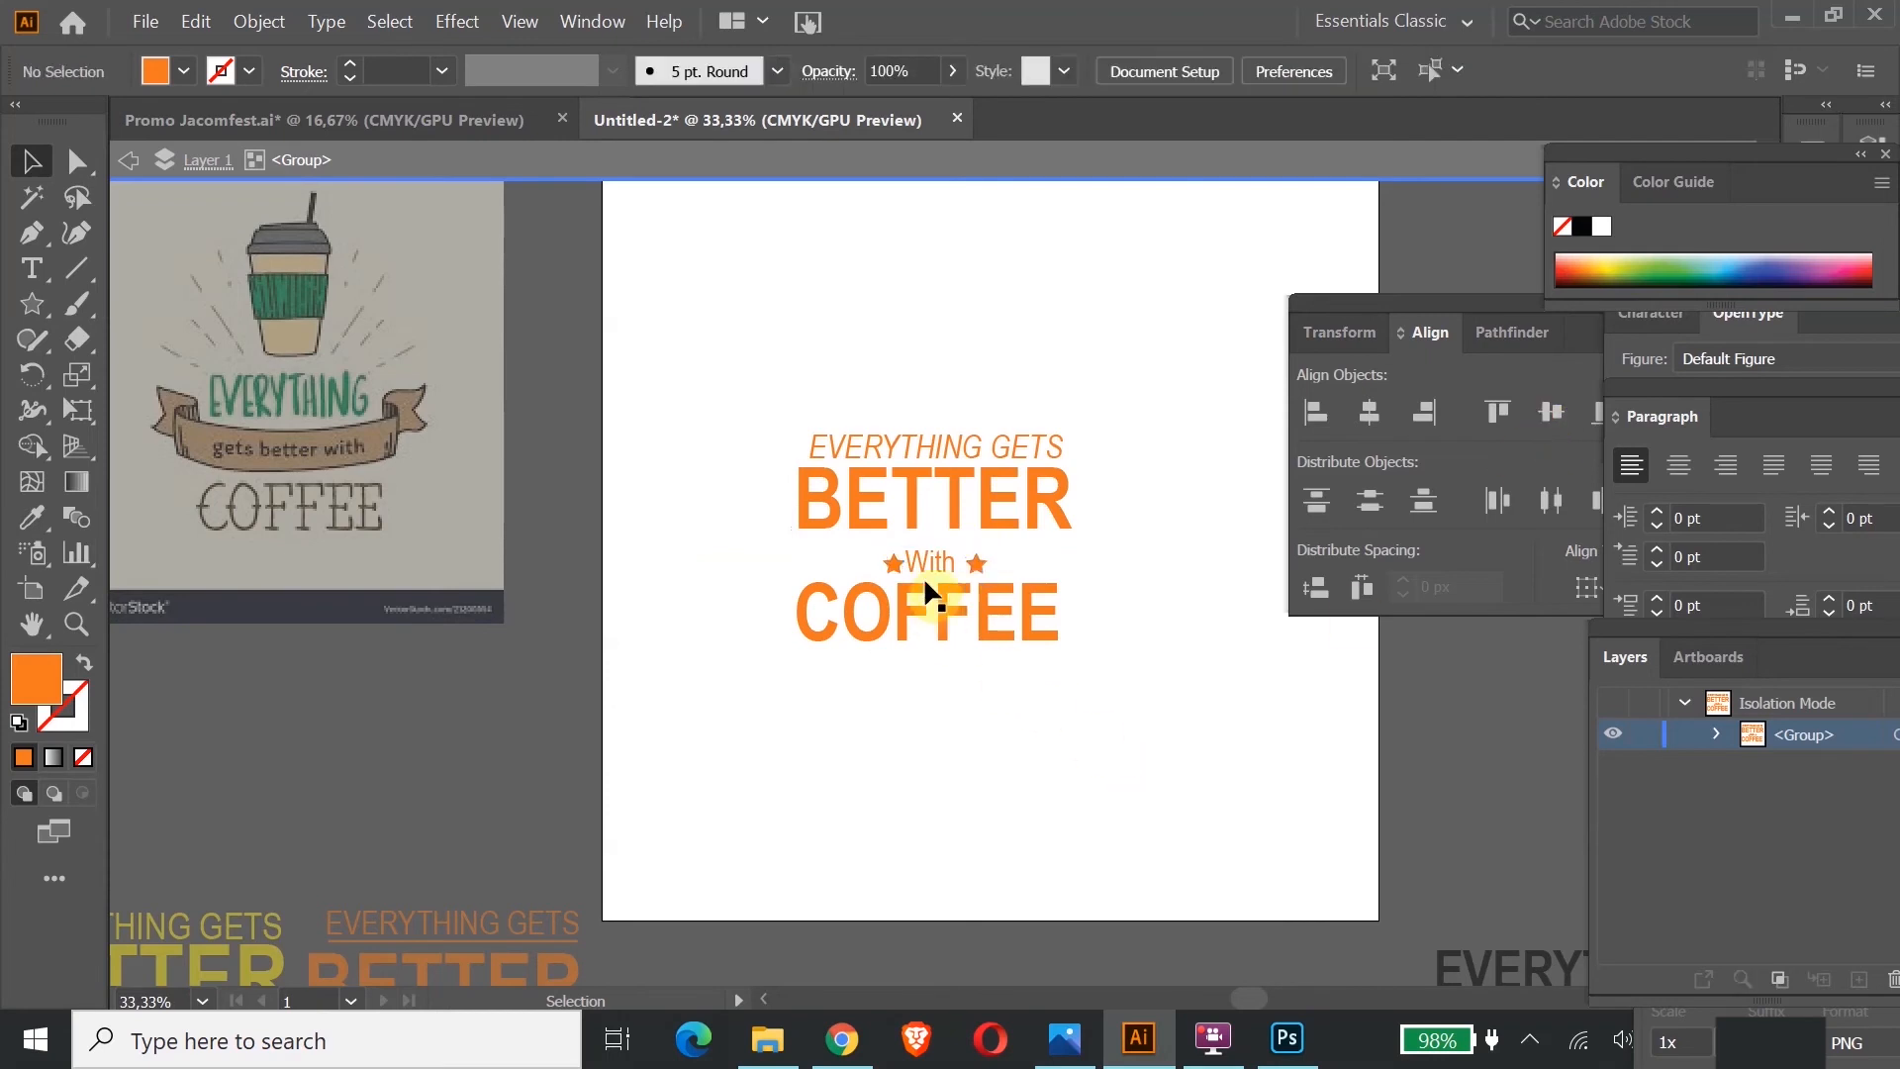
drag(935, 563, 769, 366)
click(1170, 613)
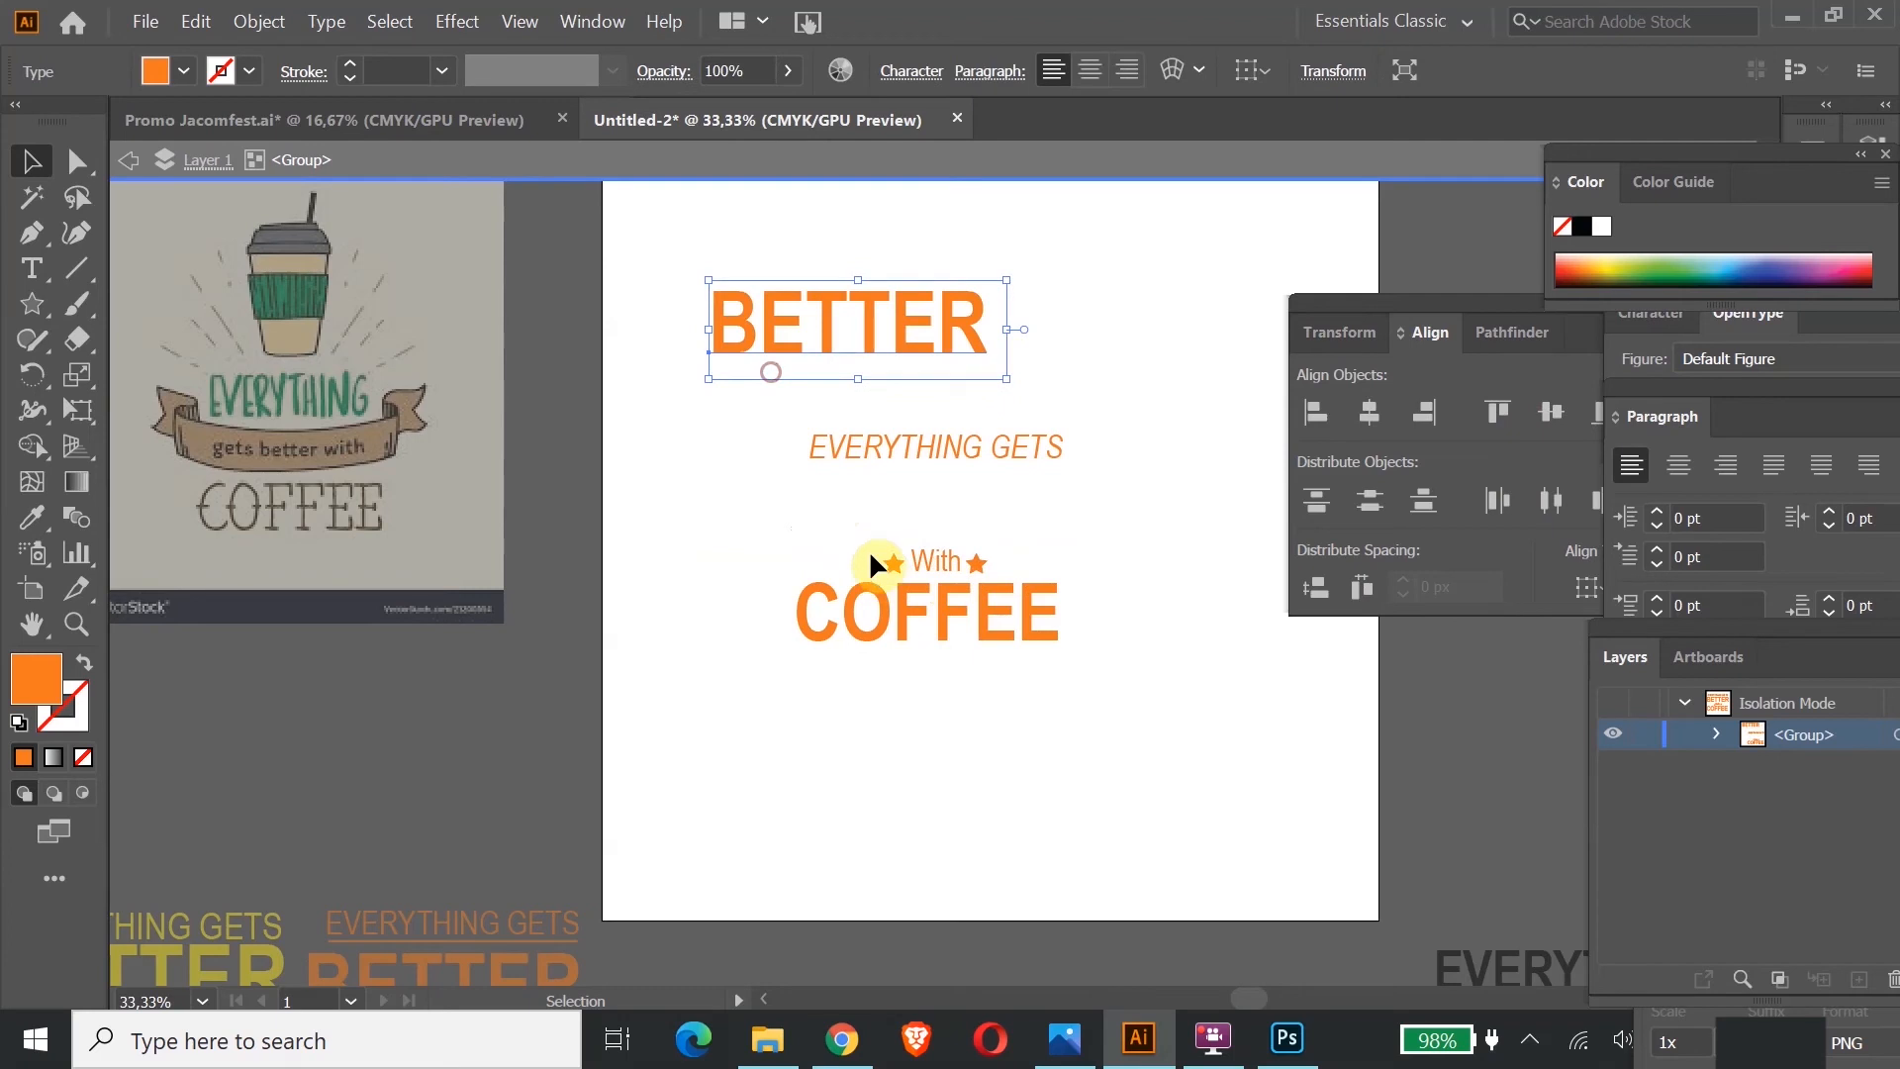
Step: Align With, the two stars and COFFEE on their vertical centres, and move COFFEE down clear of the star row
click(990, 566)
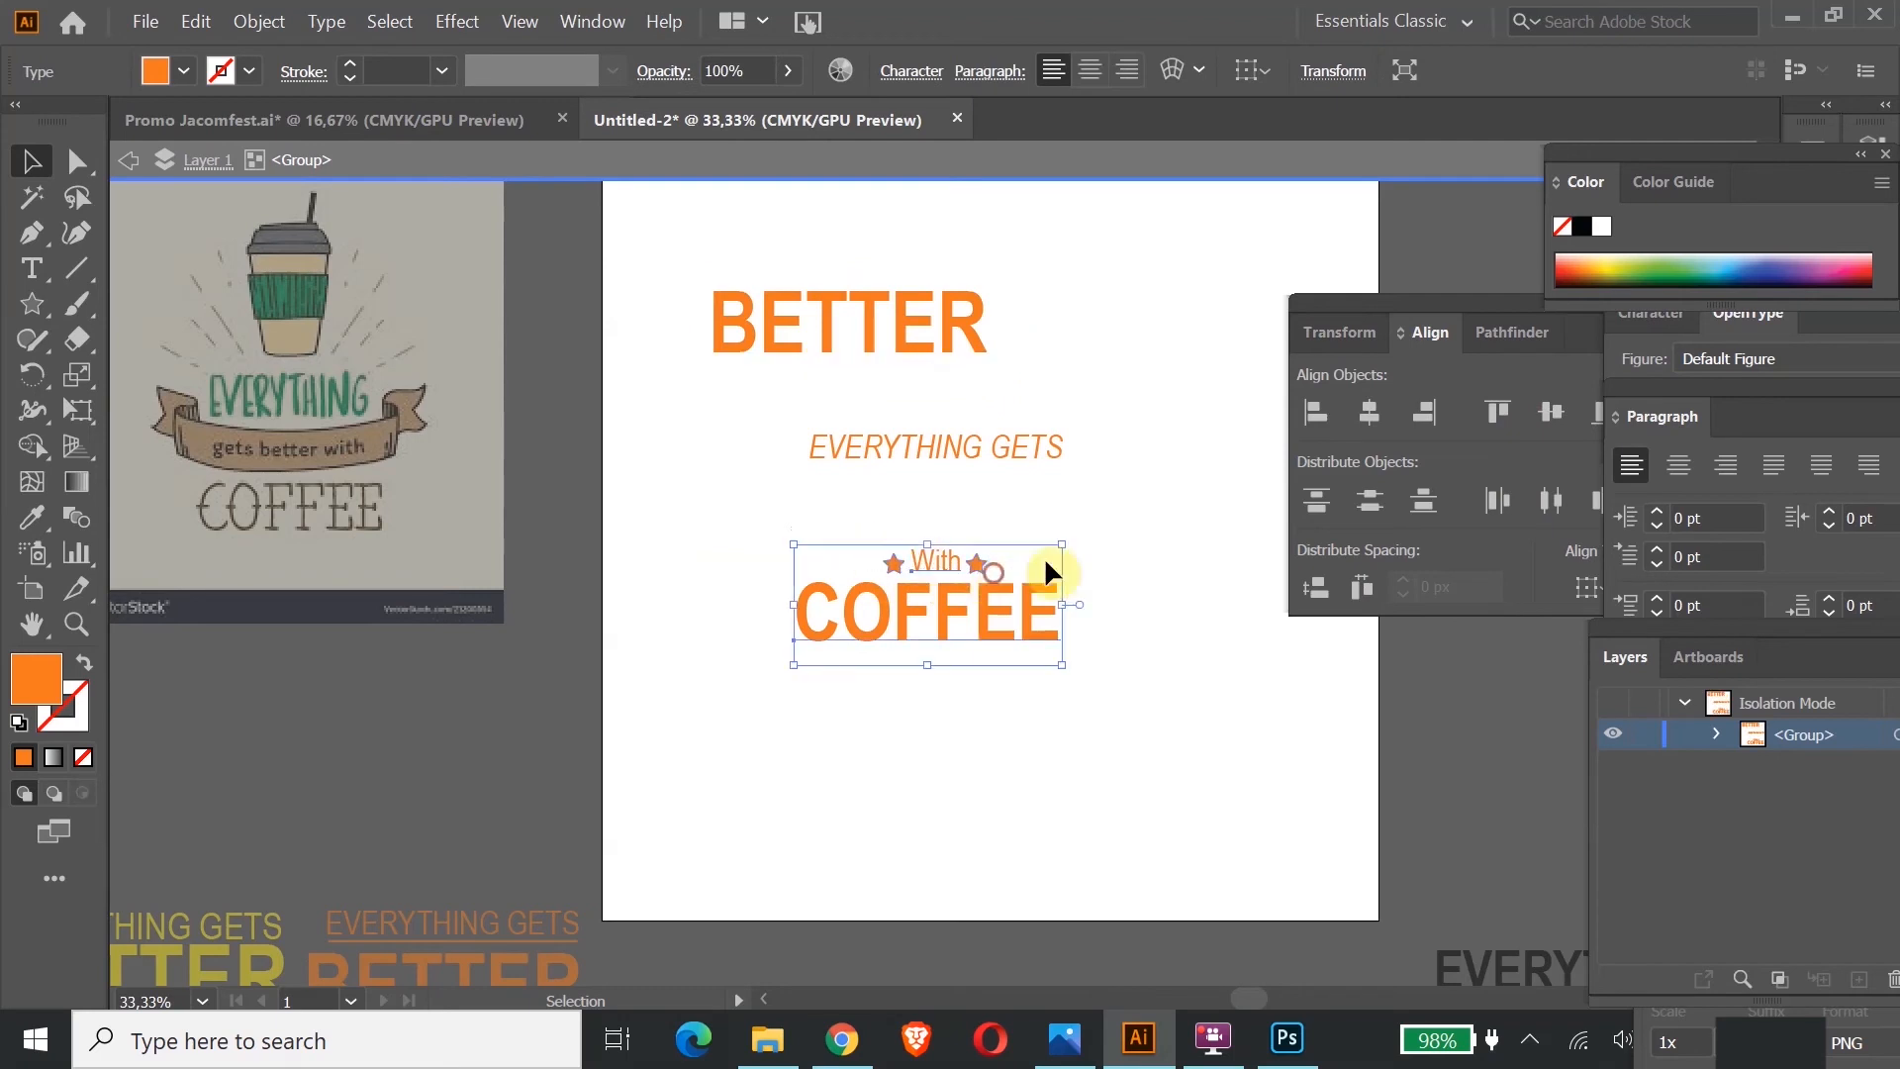
click(1548, 412)
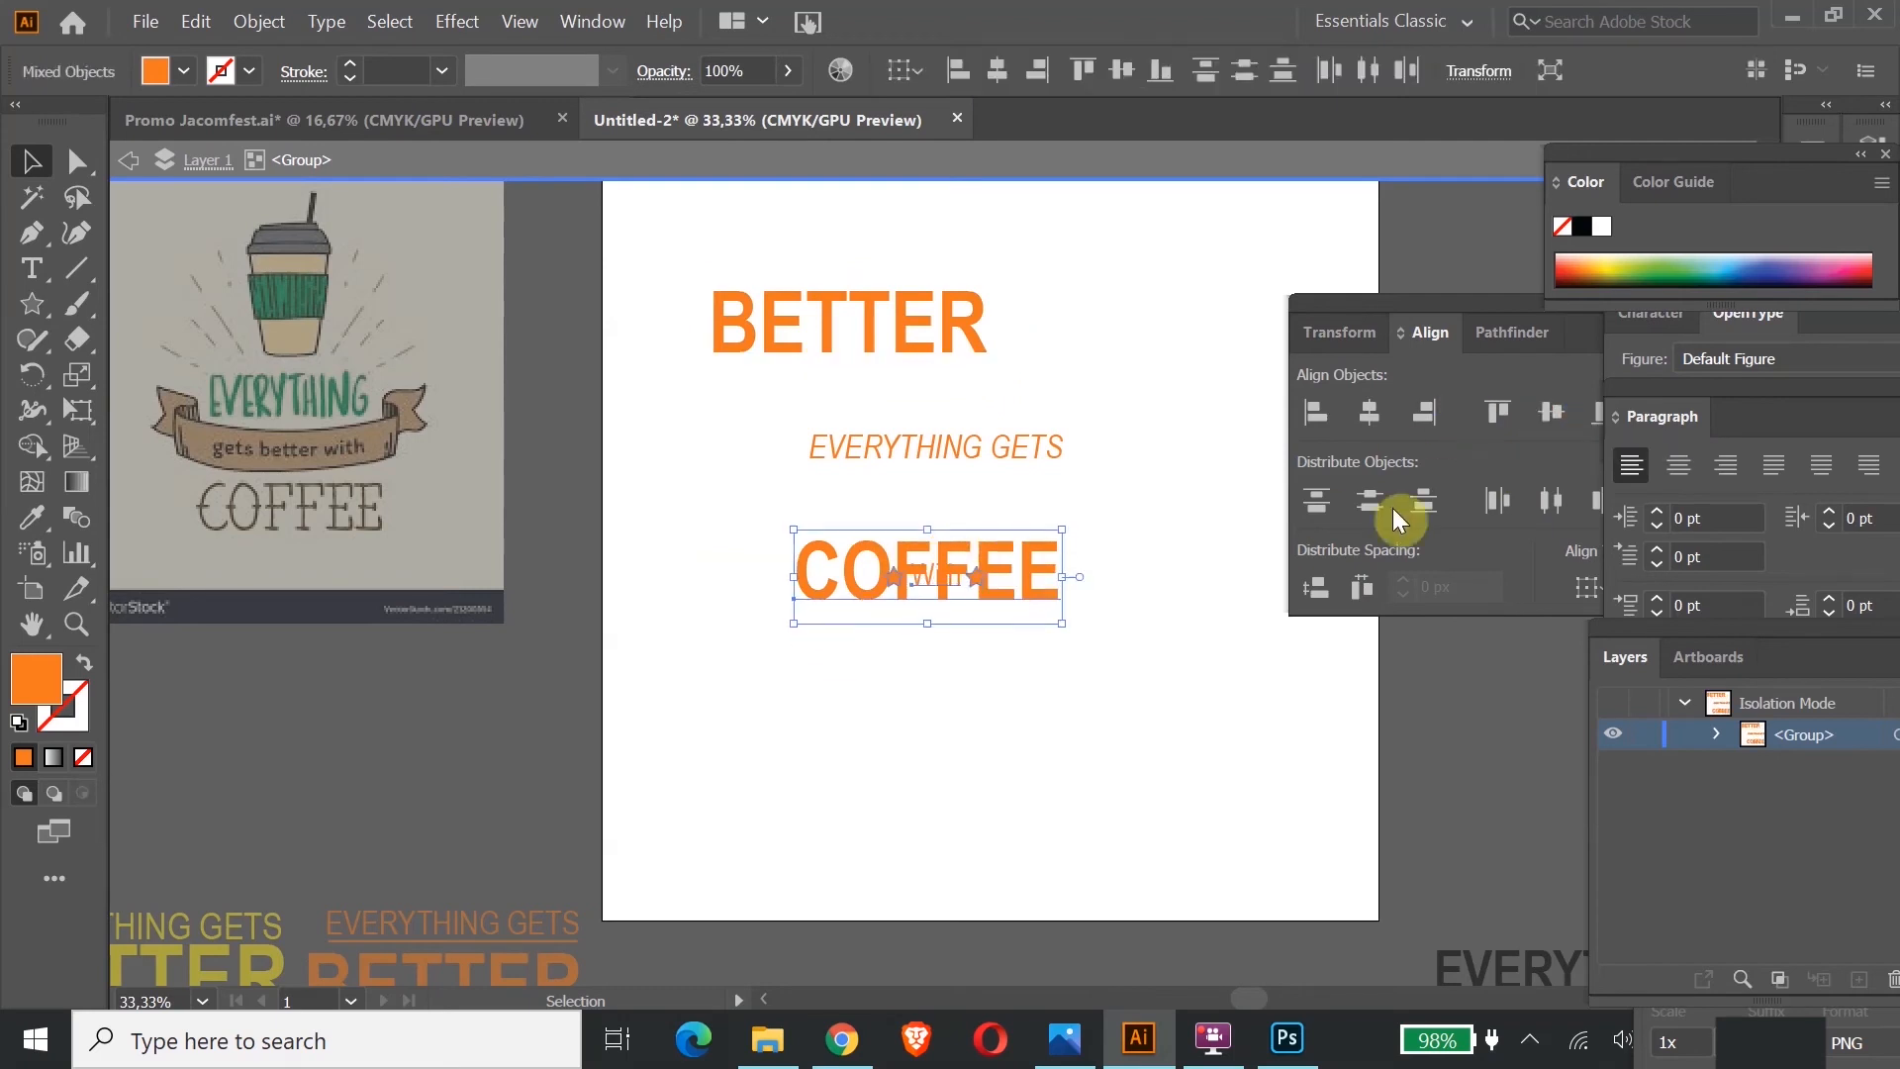
click(1114, 558)
drag(983, 570, 1006, 730)
Step: Fine-tune the position of With between the two stars
drag(887, 544, 1053, 584)
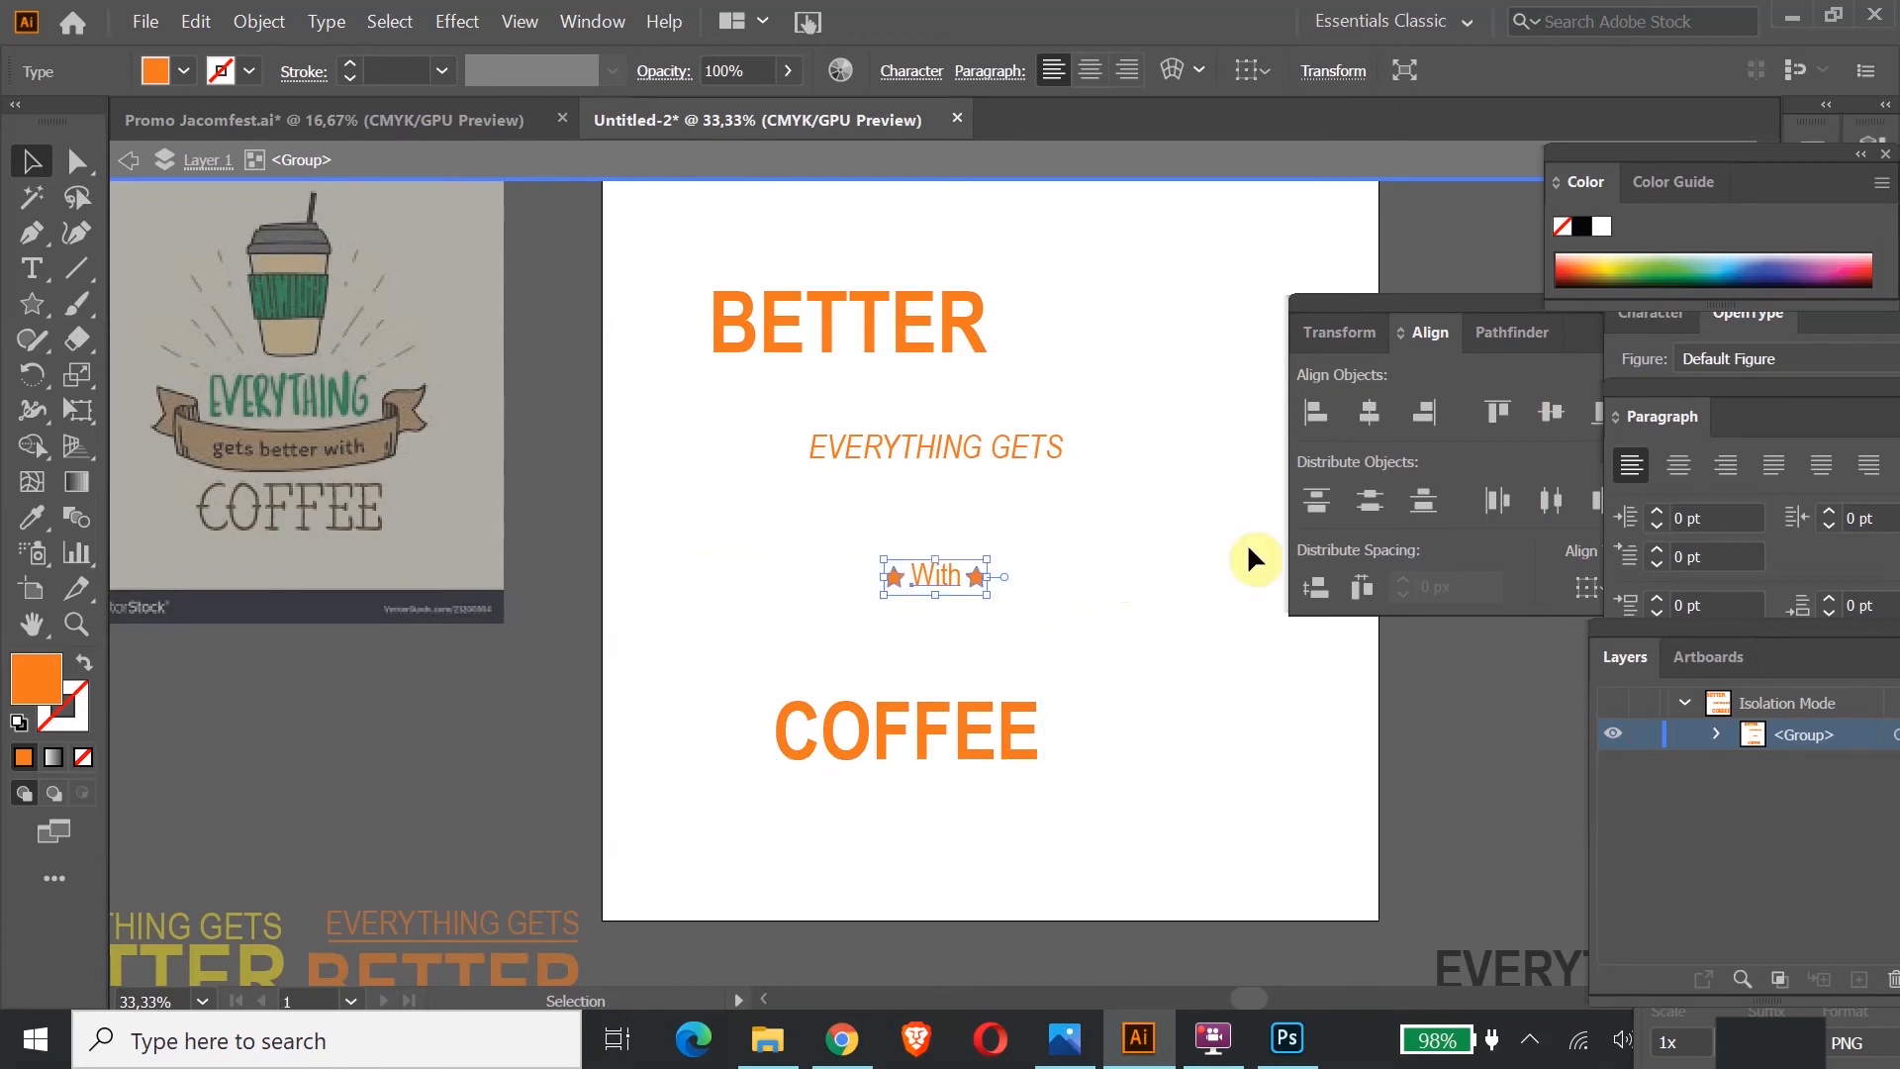
click(1114, 685)
click(950, 576)
key(Down)
key(Left)
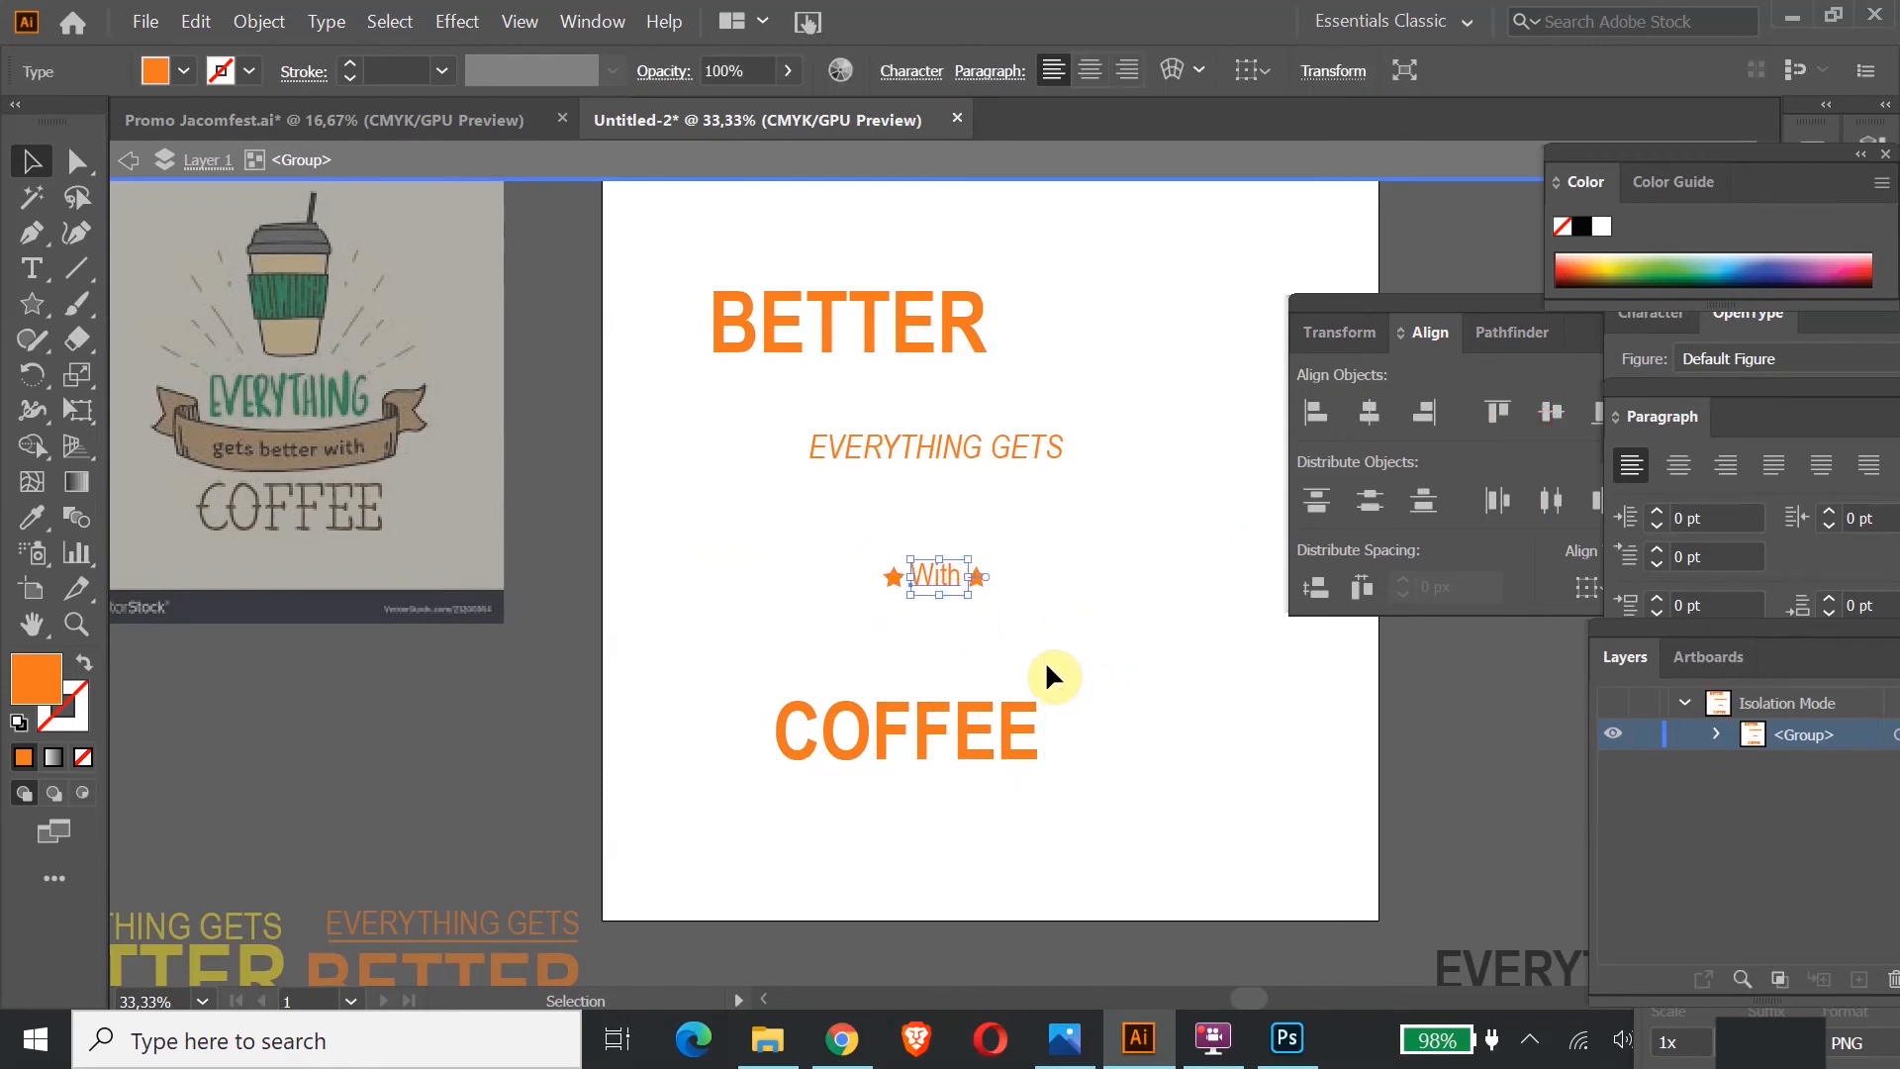
click(1148, 611)
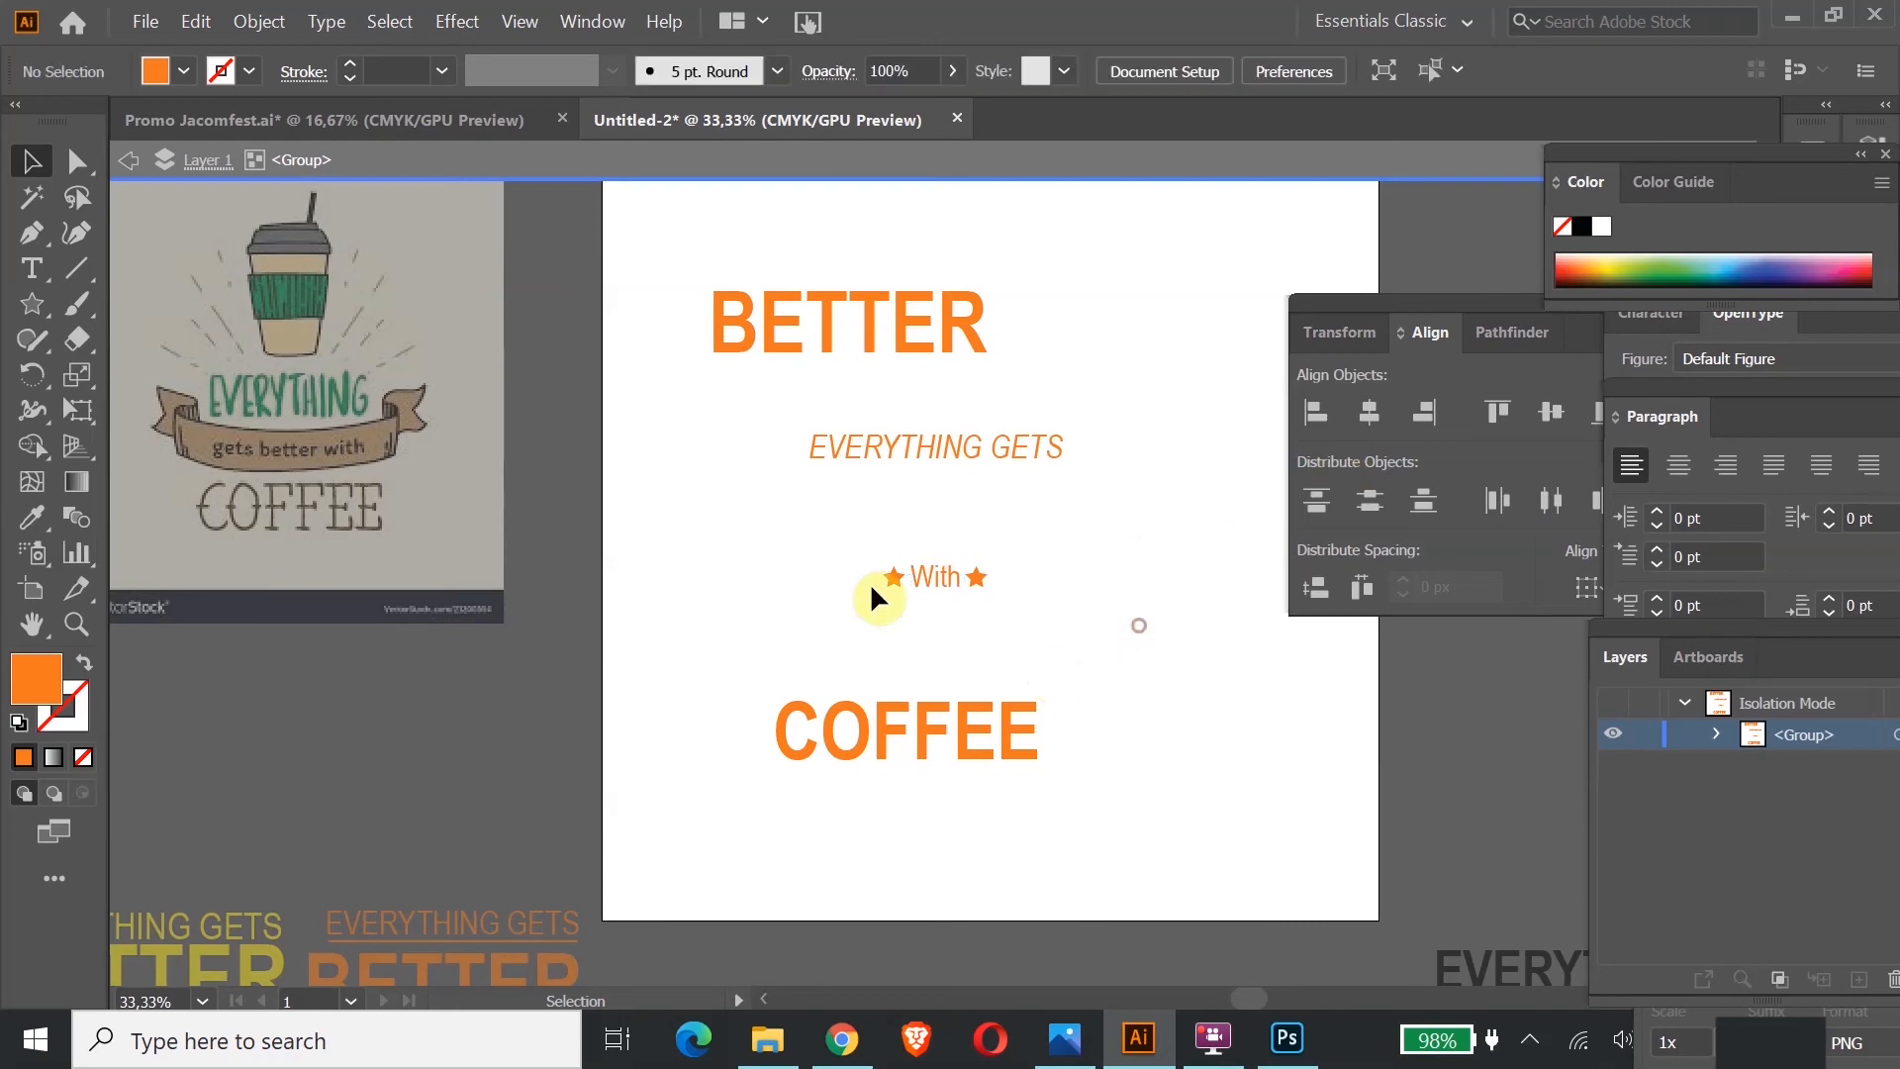
Step: Group the word With and its two stars
drag(829, 546, 1113, 608)
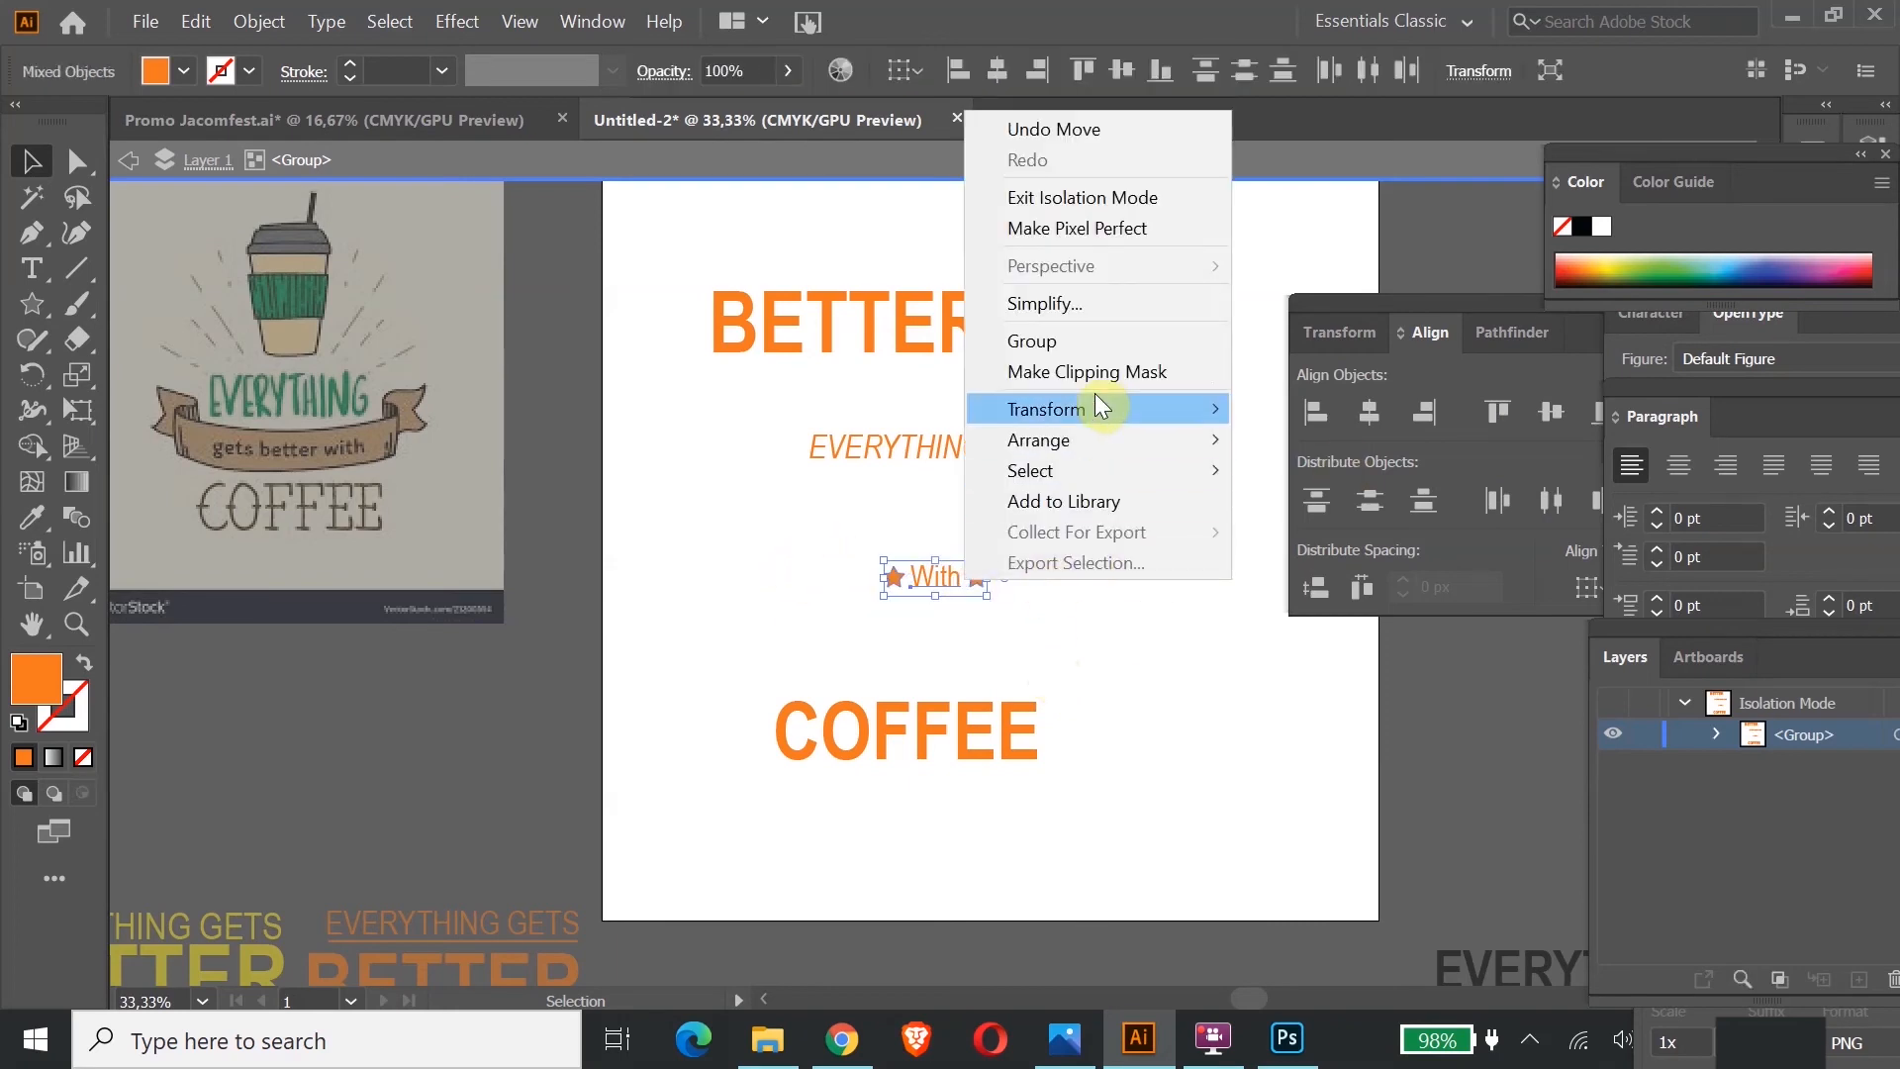
click(1080, 340)
click(1084, 521)
Step: Stack BETTER, the starred With row and COFFEE tightly beneath EVERYTHING GETS, and leave the group's isolation mode
drag(966, 339, 1053, 510)
drag(982, 574, 988, 545)
drag(1000, 726, 1055, 614)
click(1202, 726)
click(1108, 753)
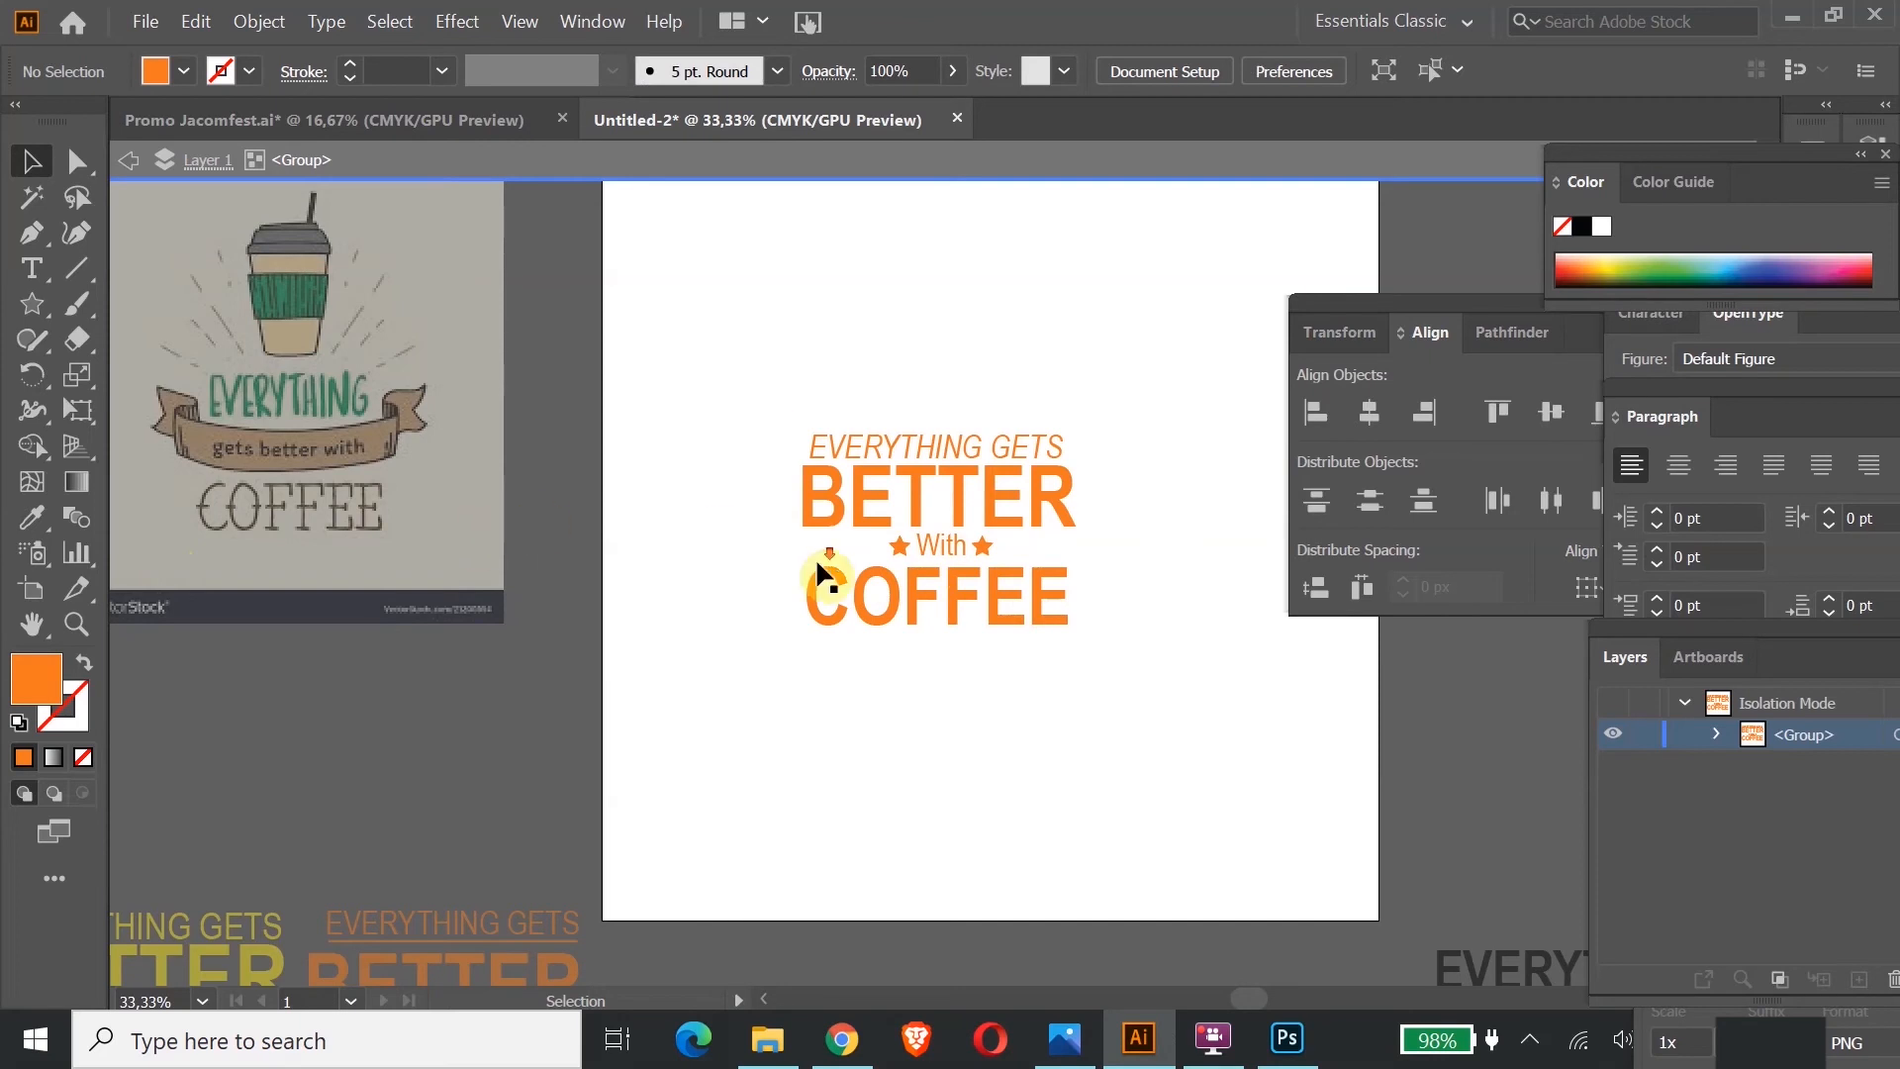
scroll(817, 569, down, 3)
scroll(818, 572, up, 2)
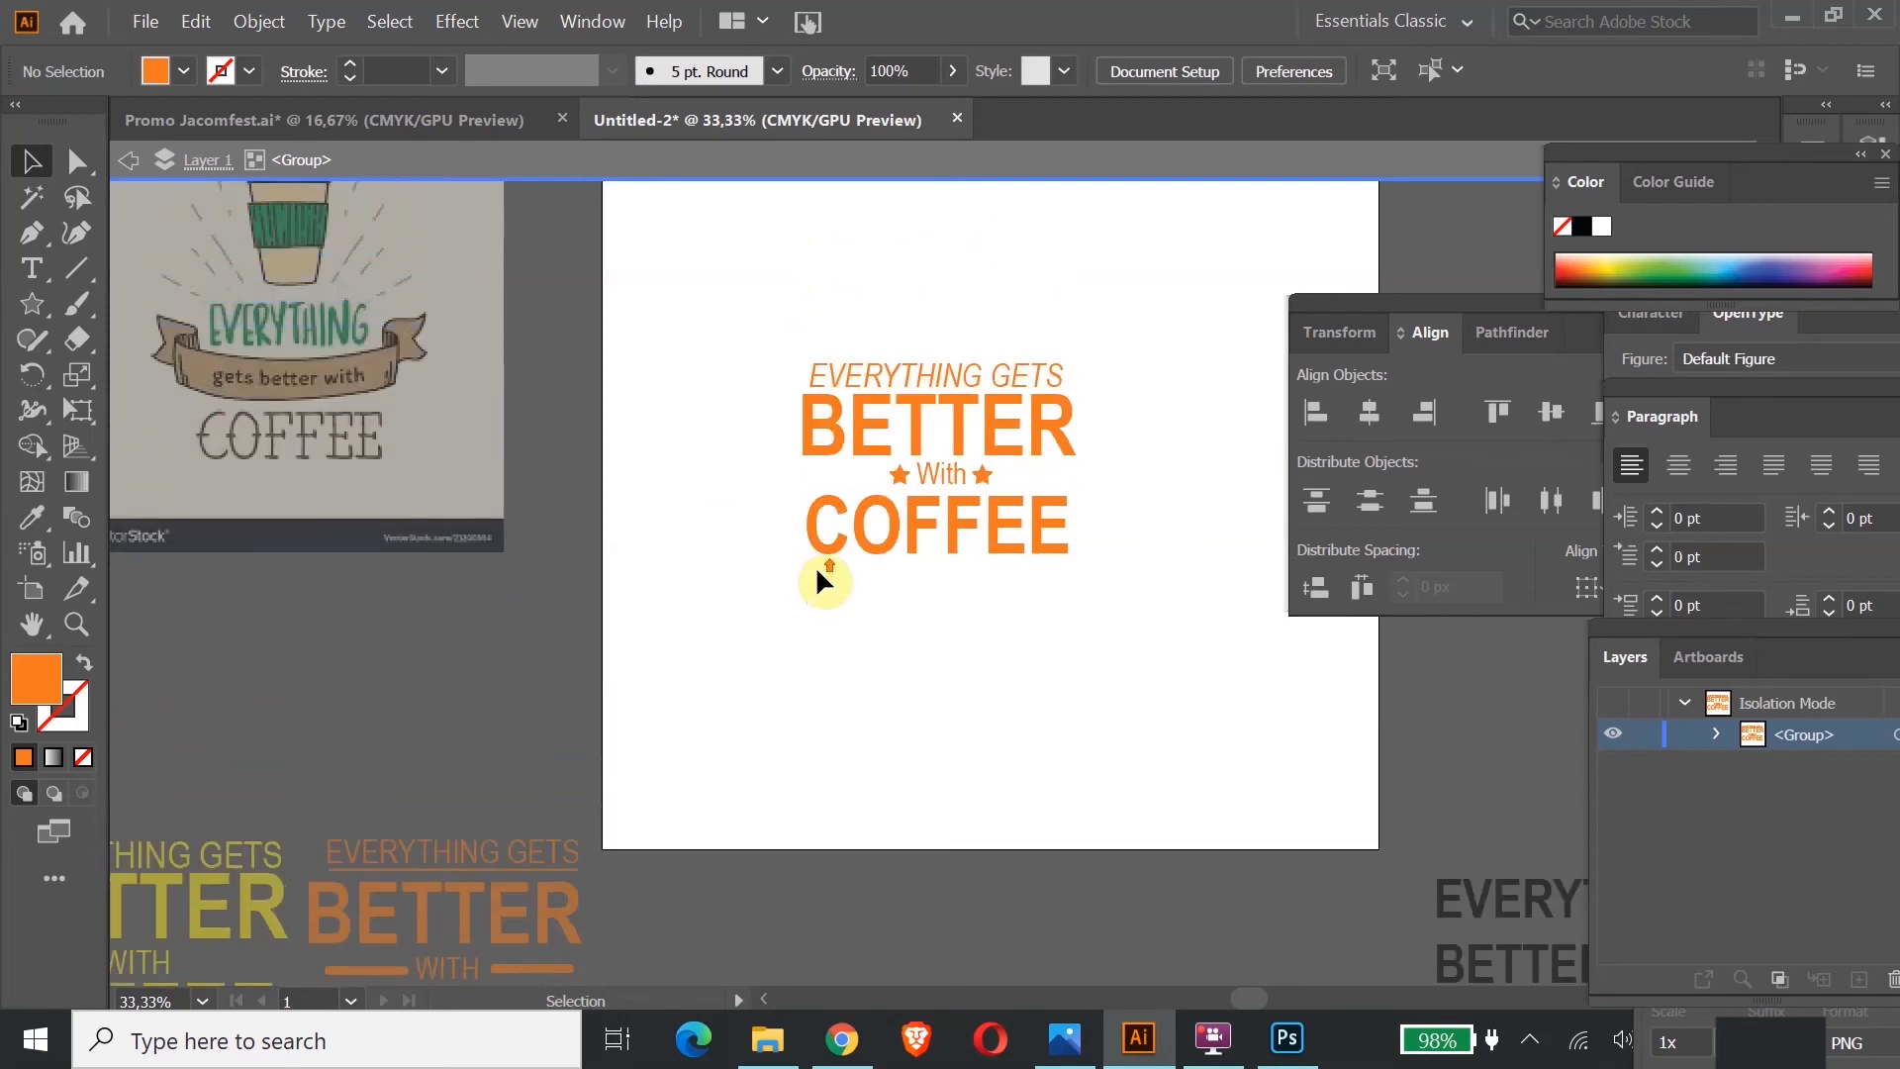
double_click(756, 569)
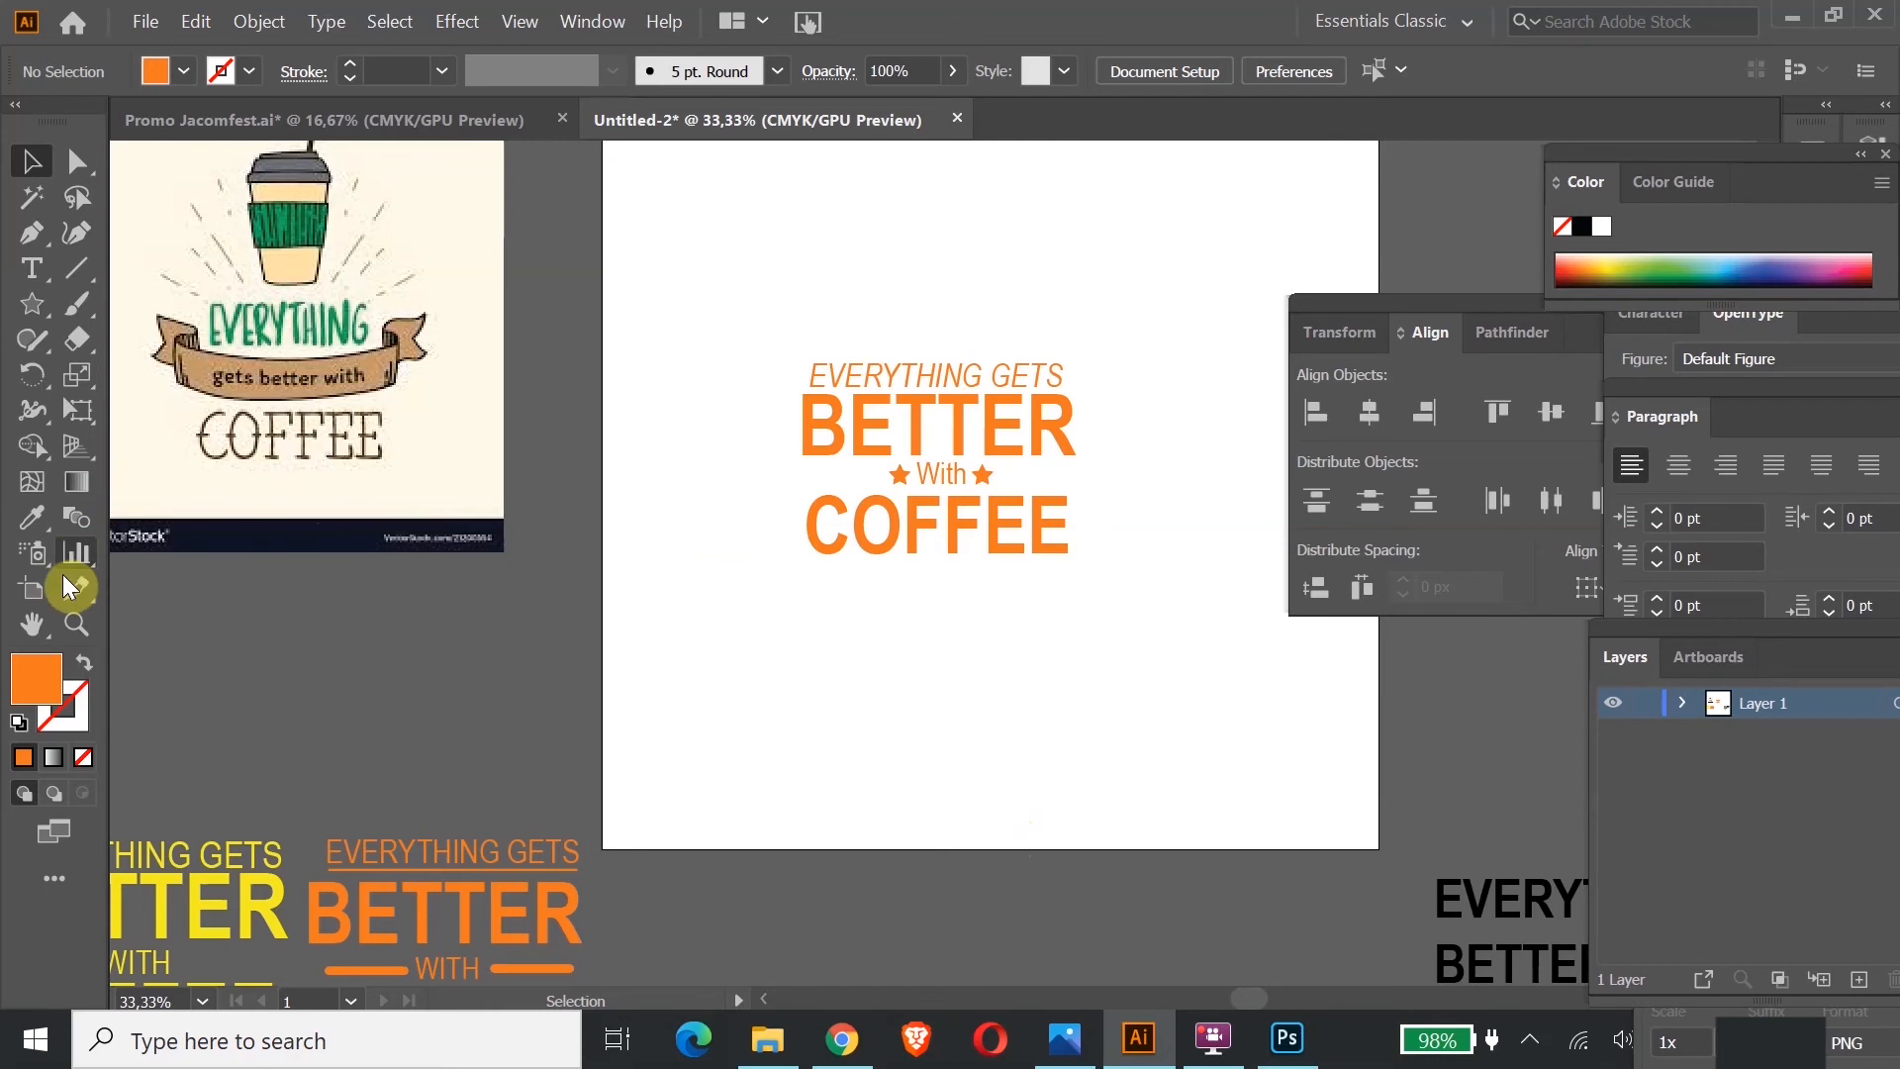
Step: Examine the lettering of the coffee cup reference image and compare it with the orange typography layout
drag(238, 280, 426, 604)
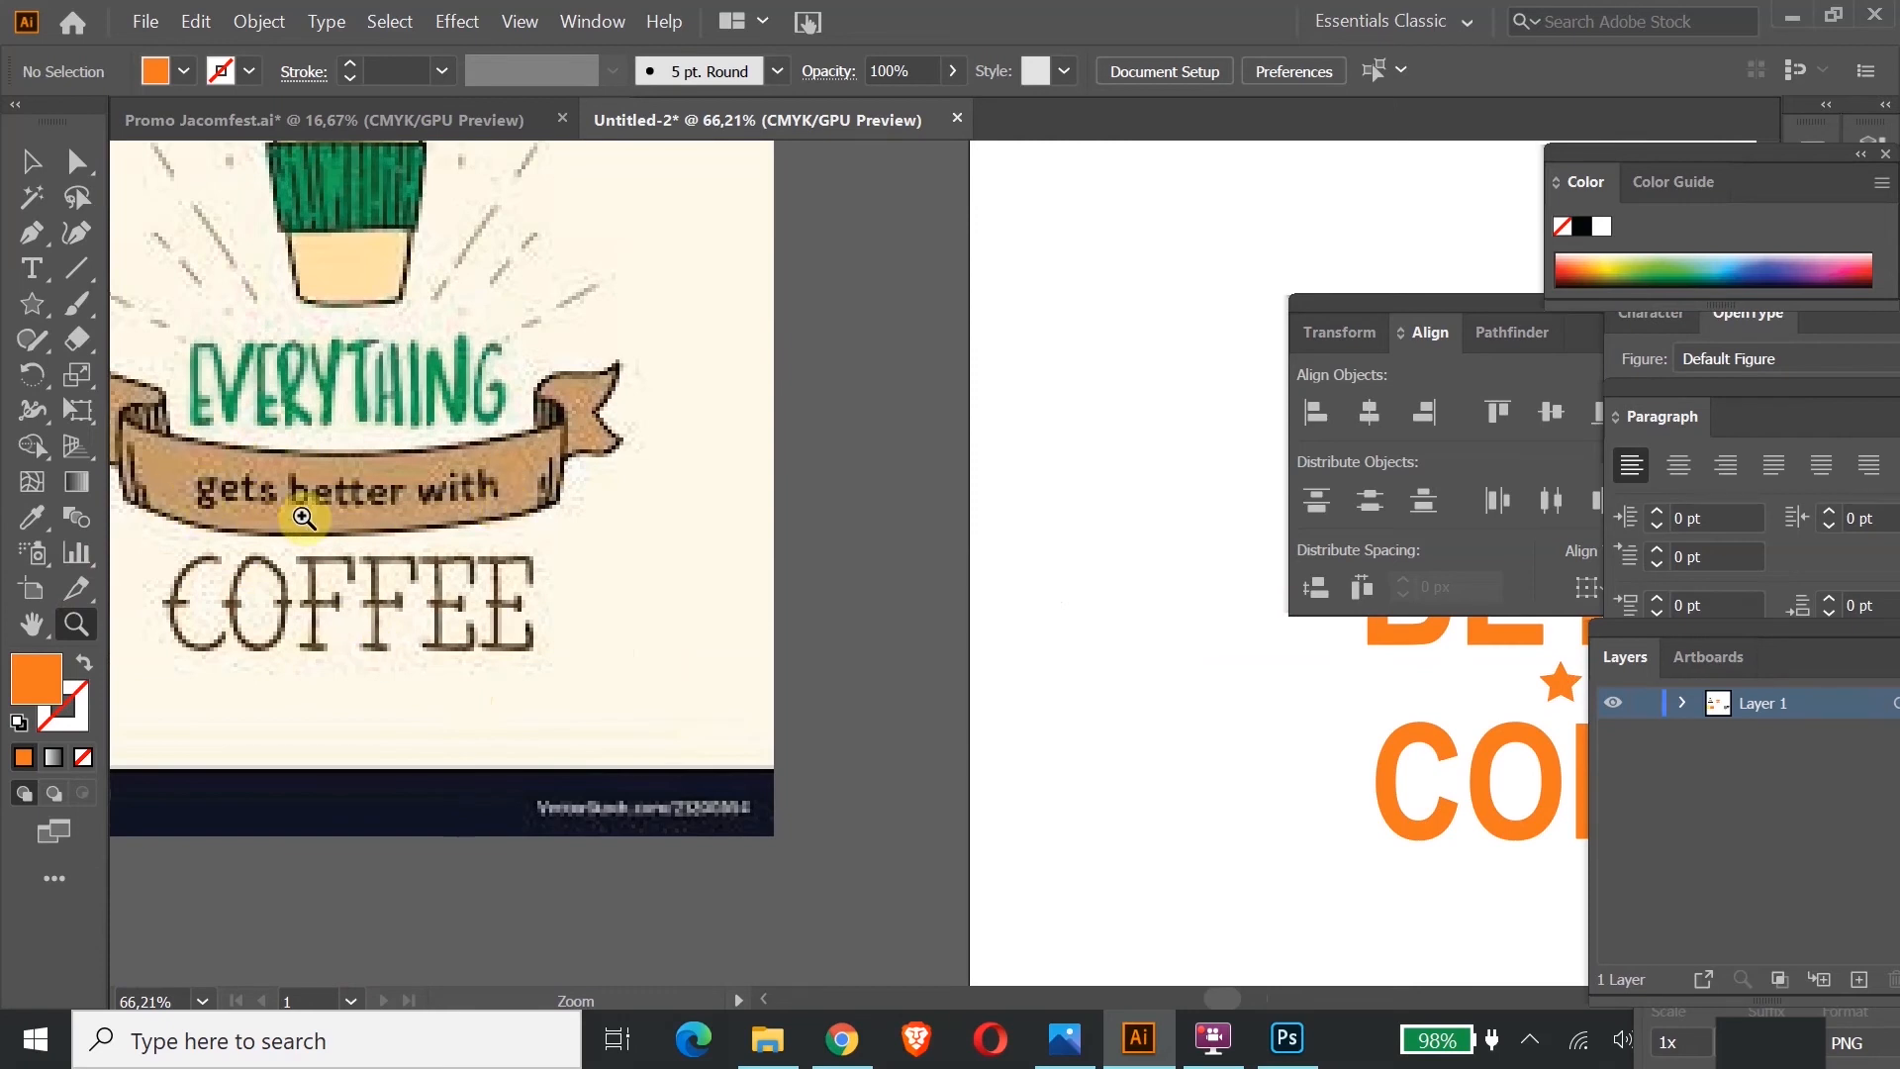
click(32, 622)
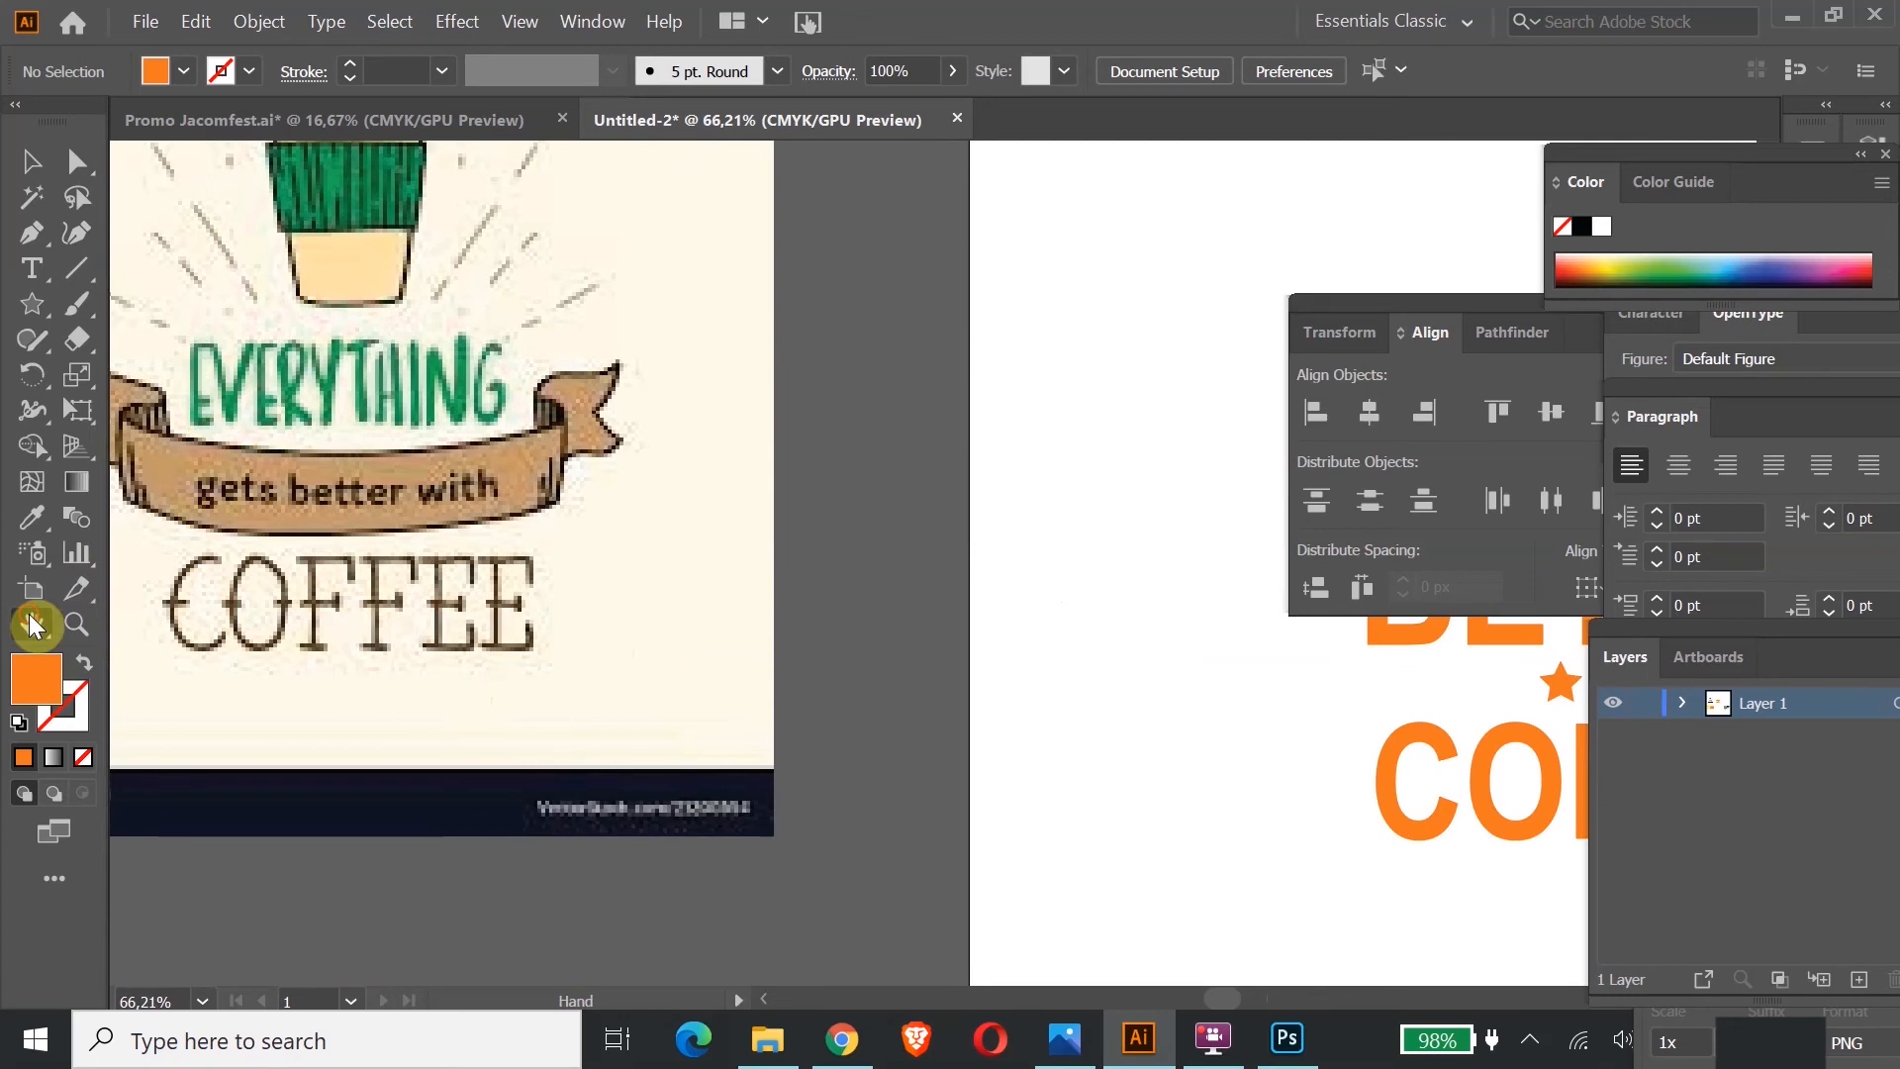
drag(1314, 827, 404, 611)
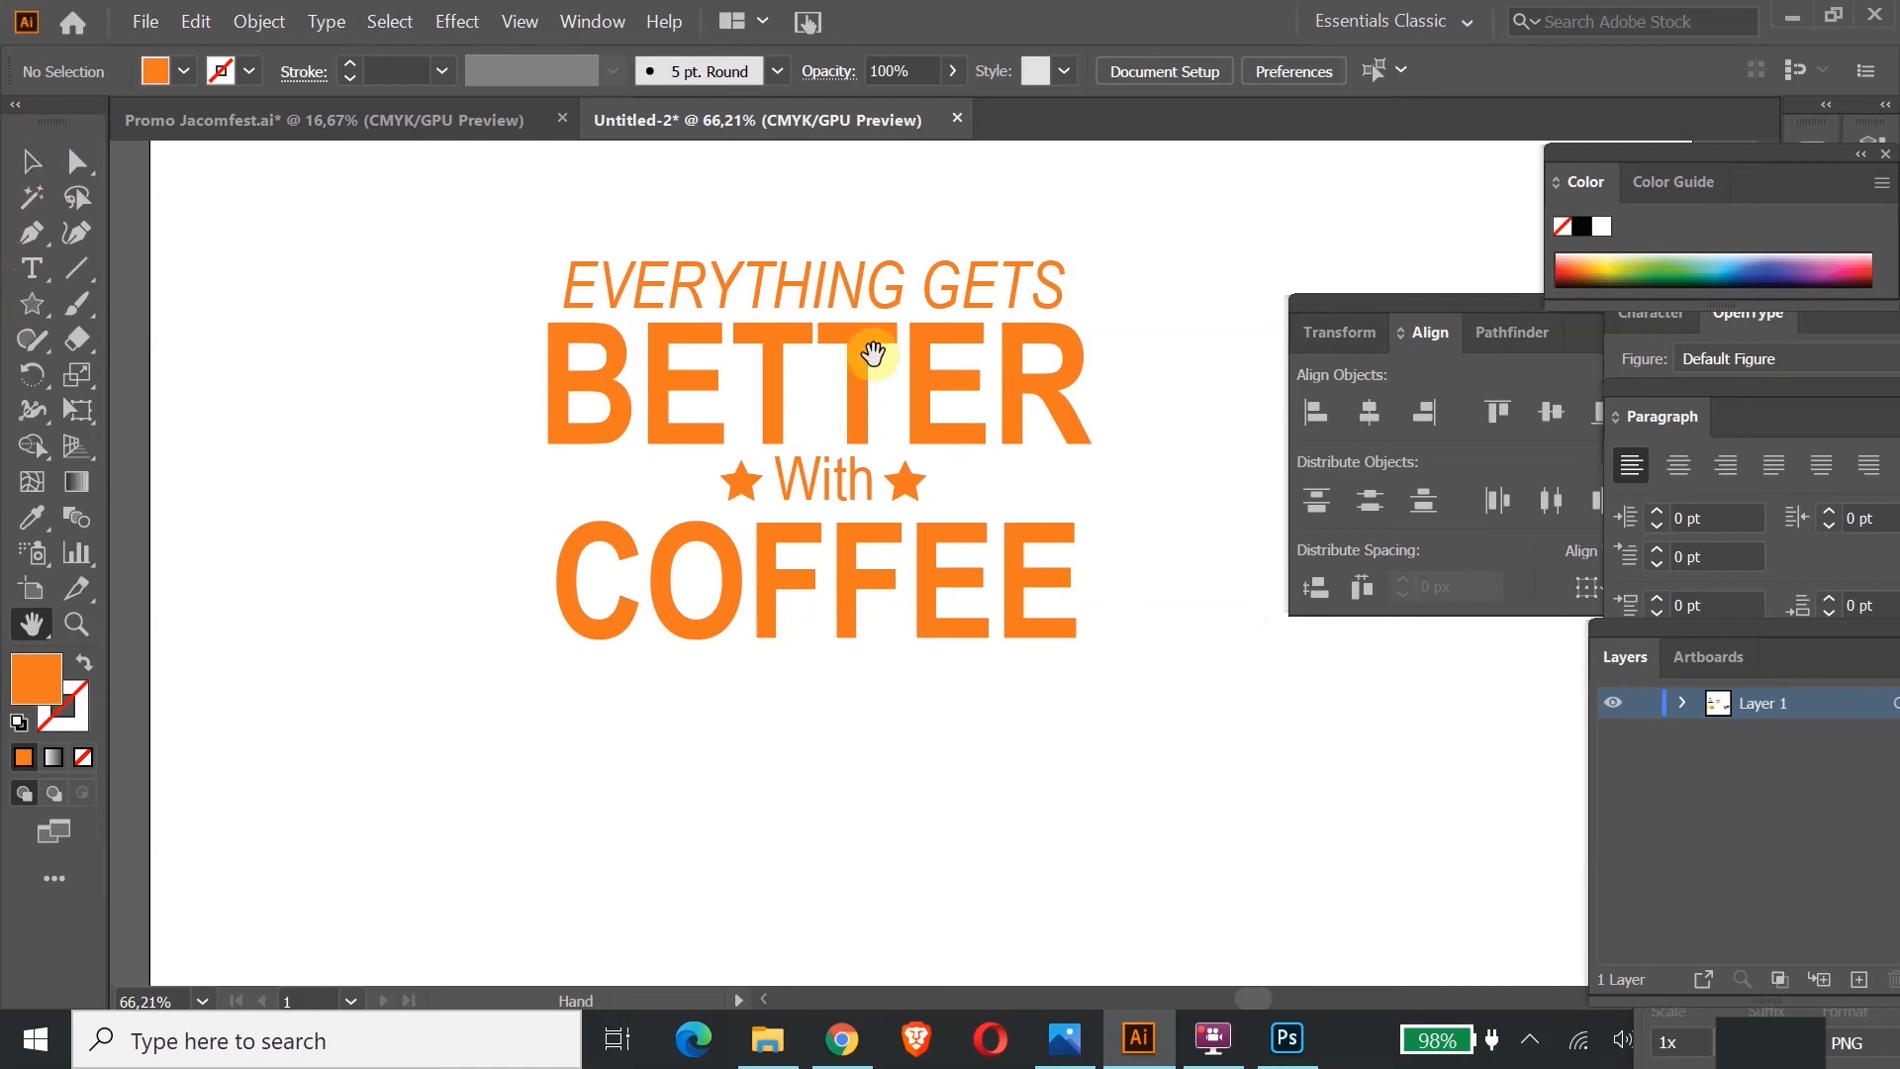
click(37, 161)
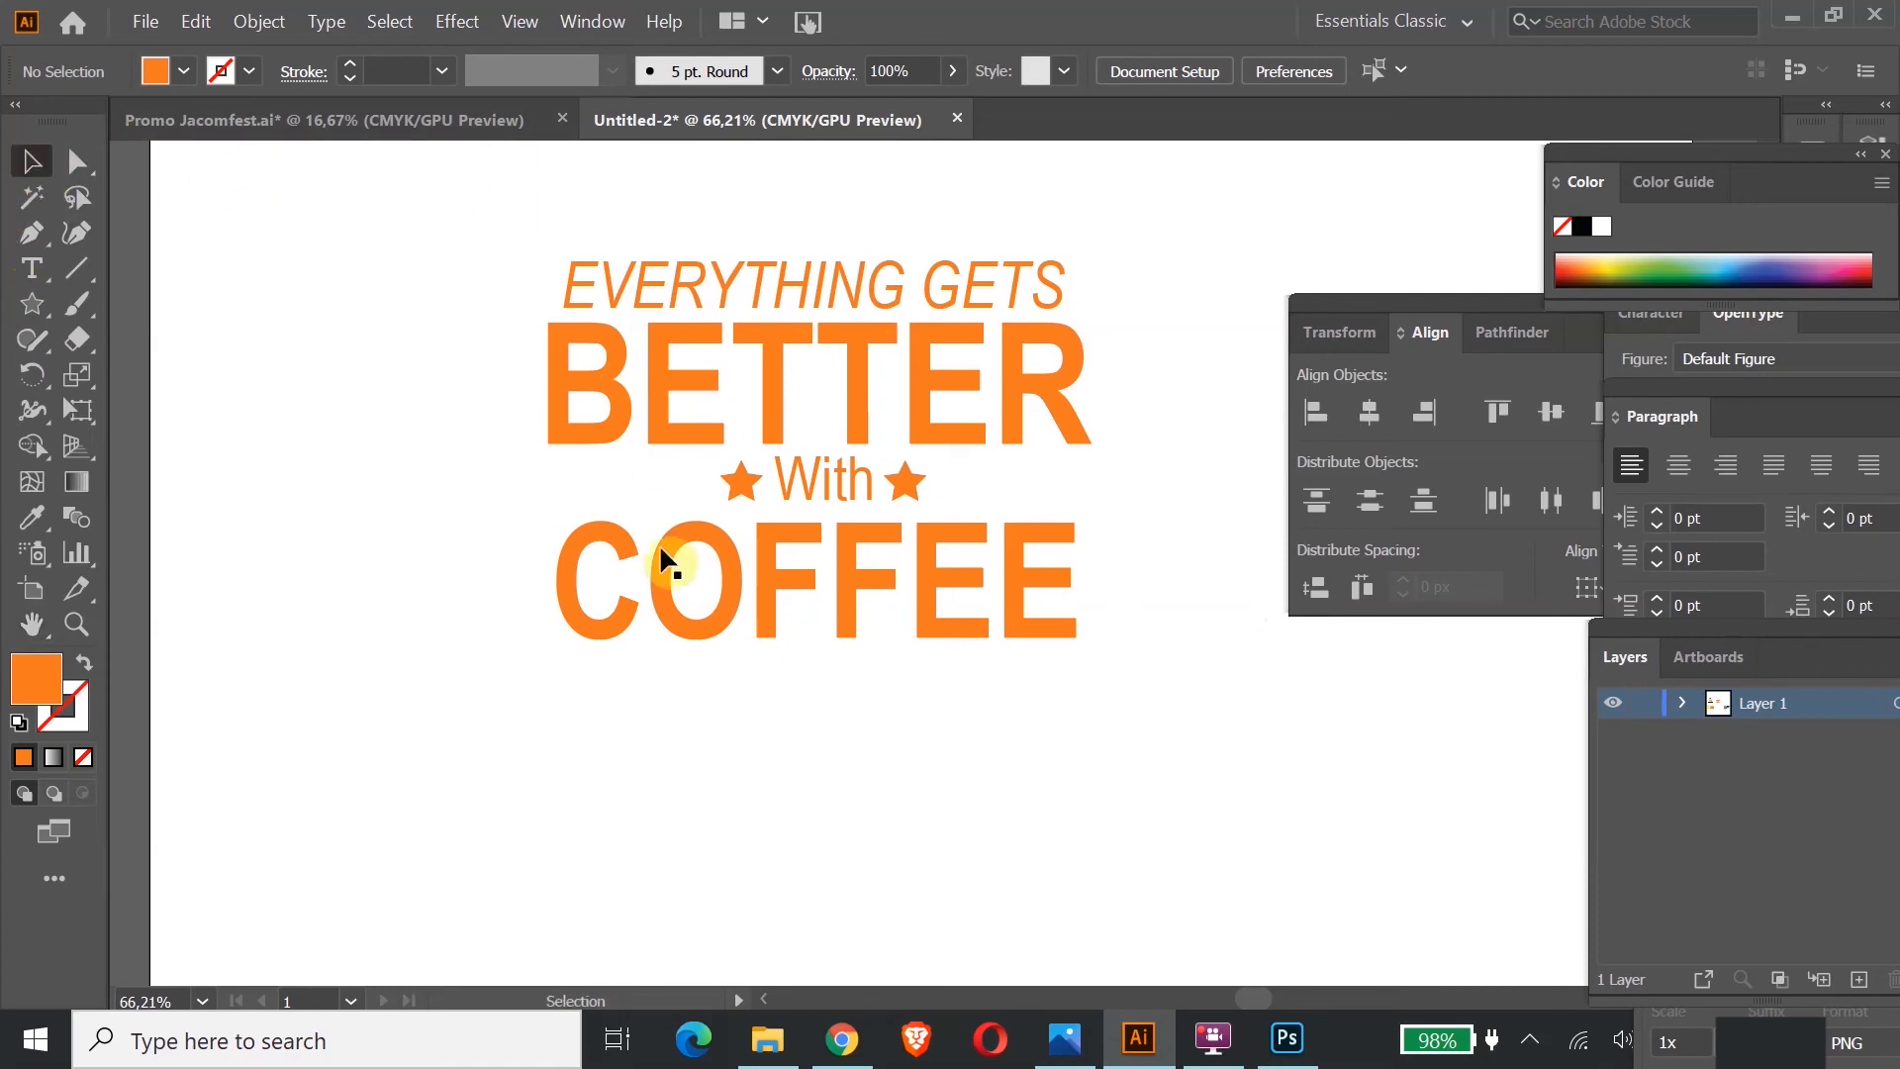
key(ctrl+minus)
key(ctrl+minus)
key(ctrl+minus)
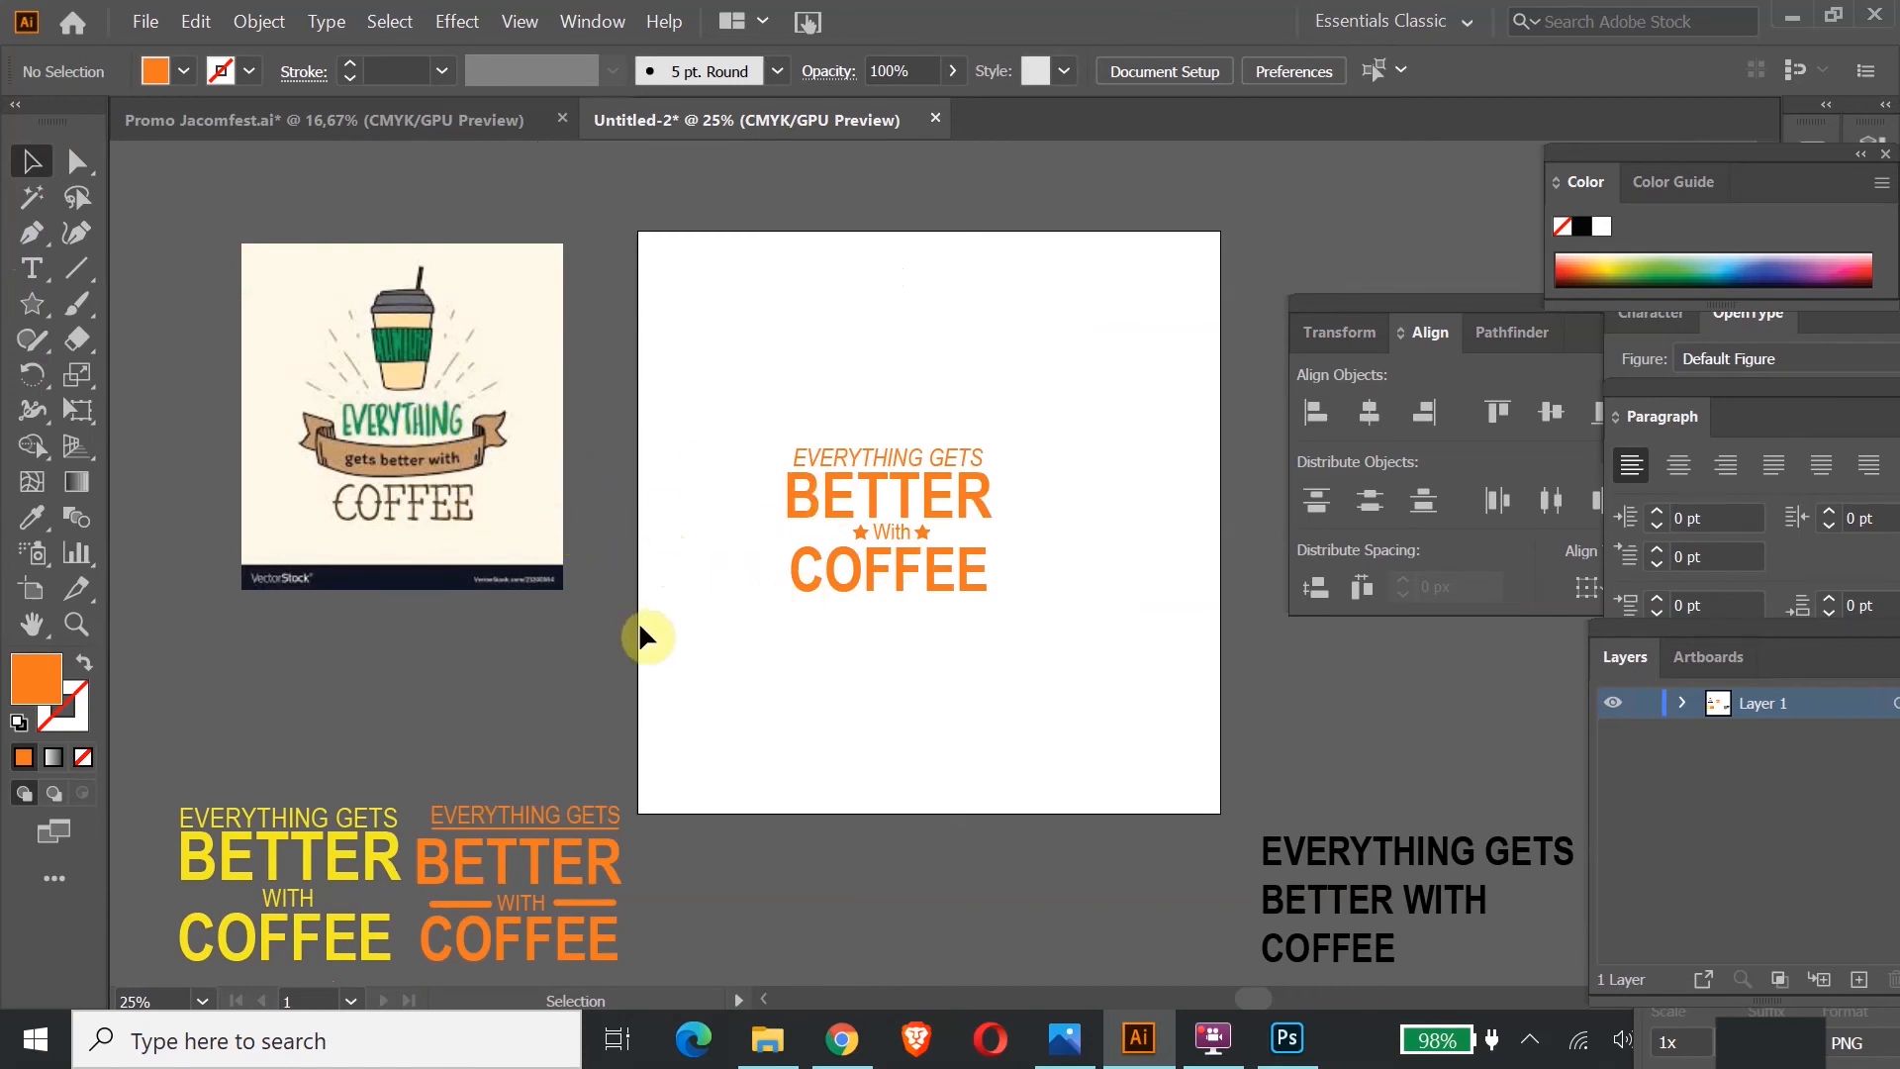
click(78, 630)
drag(927, 431, 1179, 750)
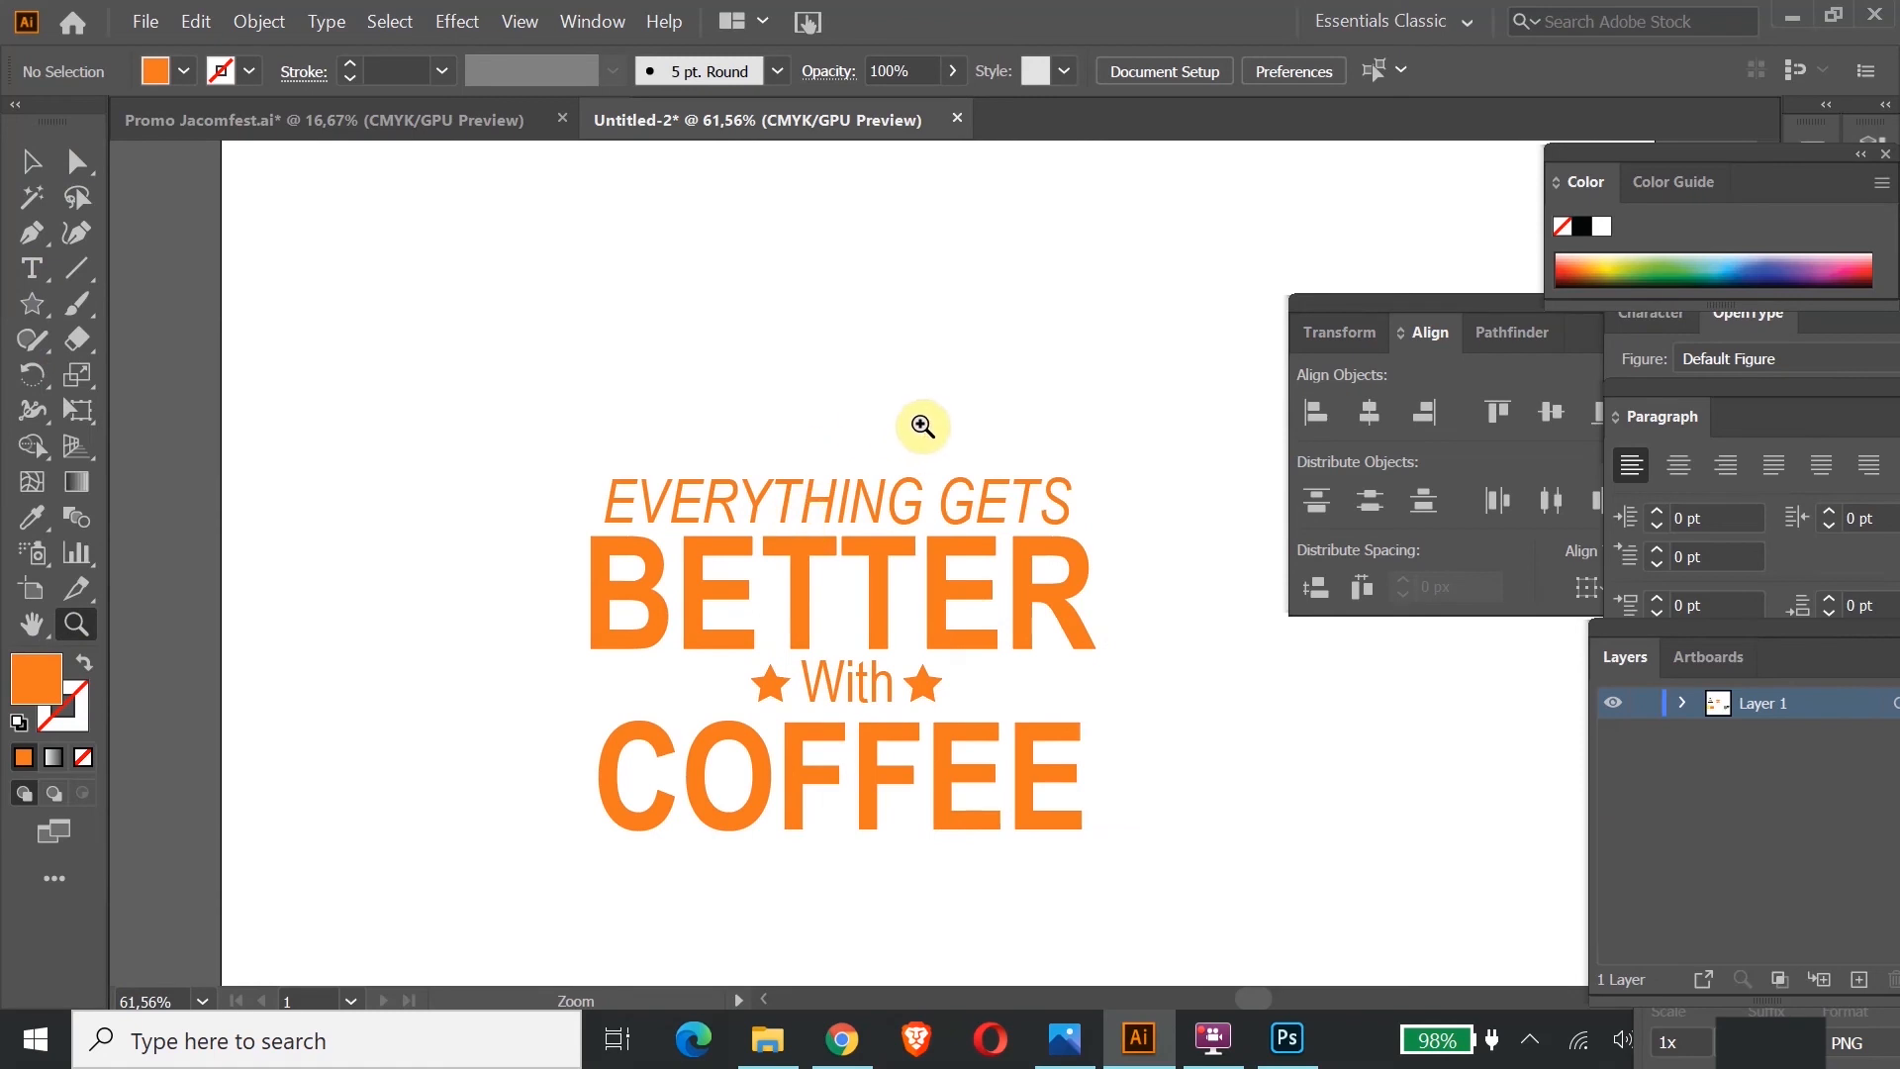
click(40, 165)
scroll(1018, 501, down, 2)
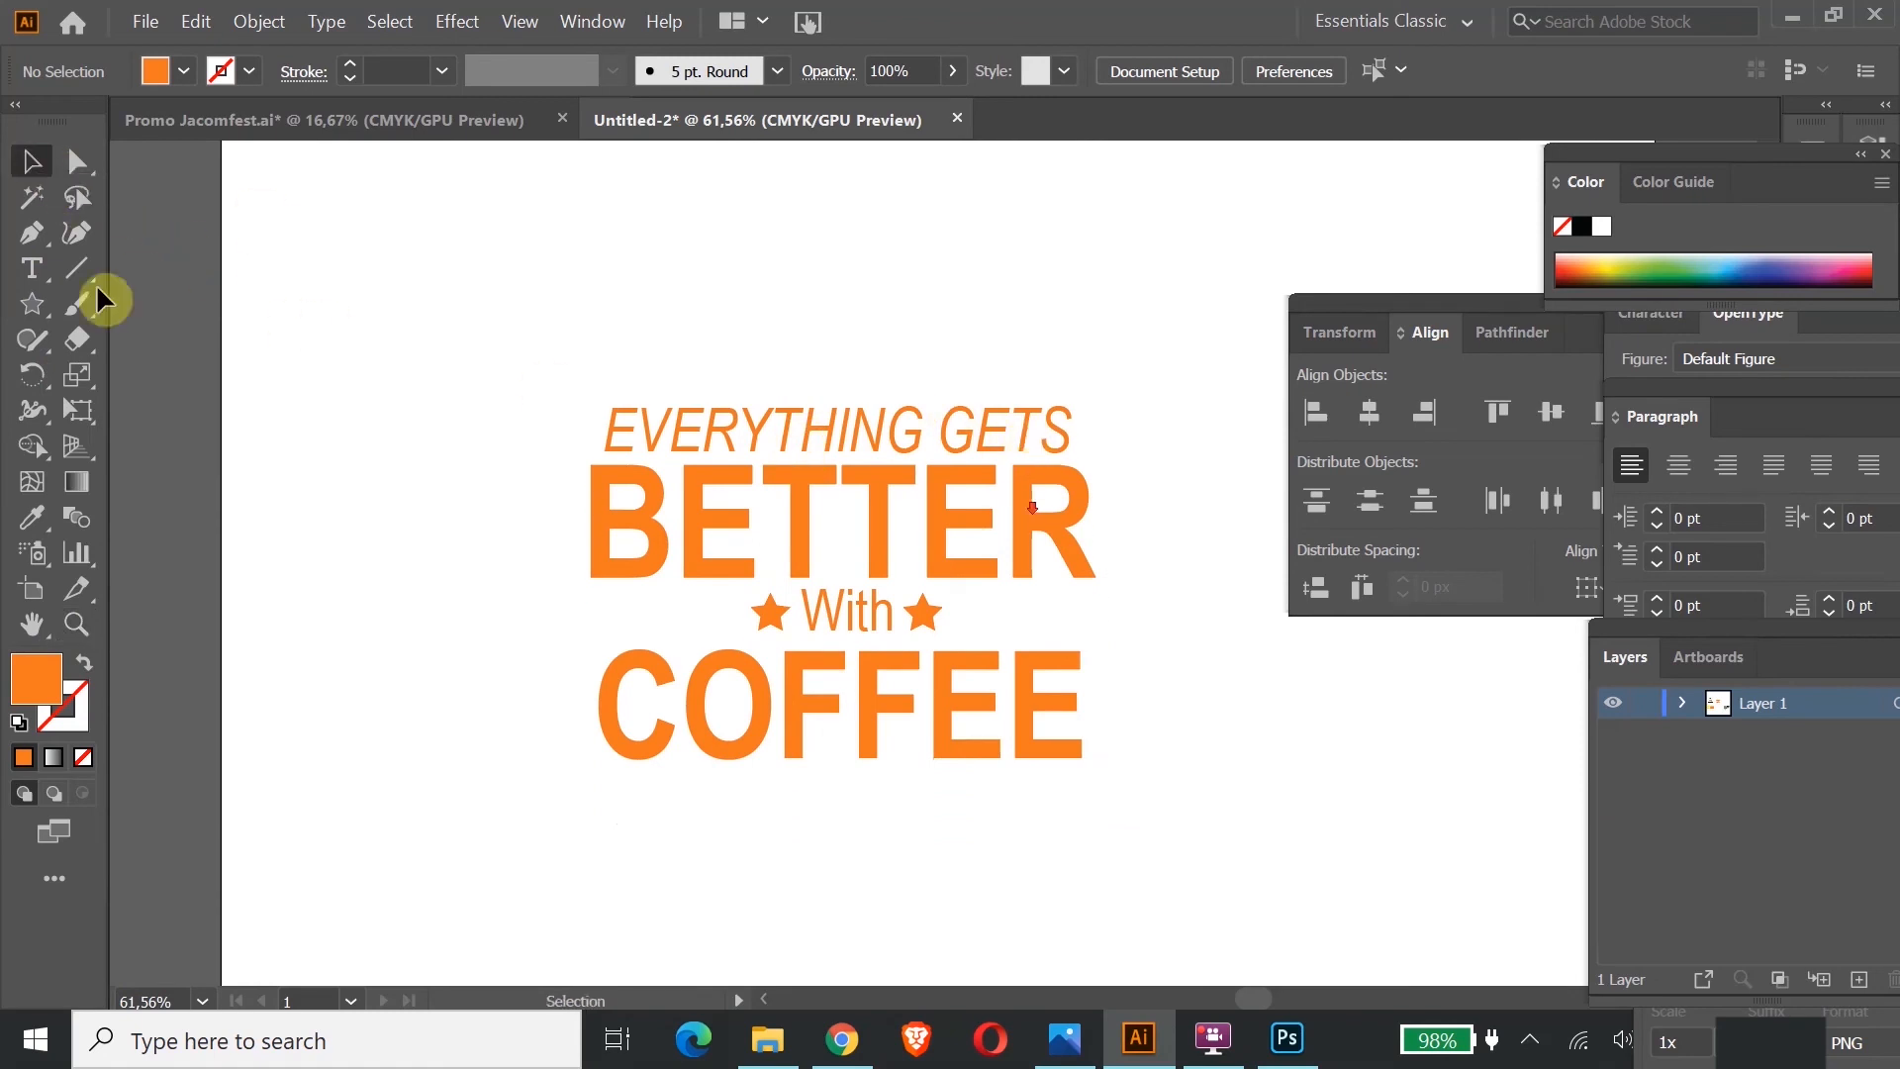
Step: Set the word BETTER to the Back to Black Demo font
click(31, 270)
drag(1075, 509, 530, 514)
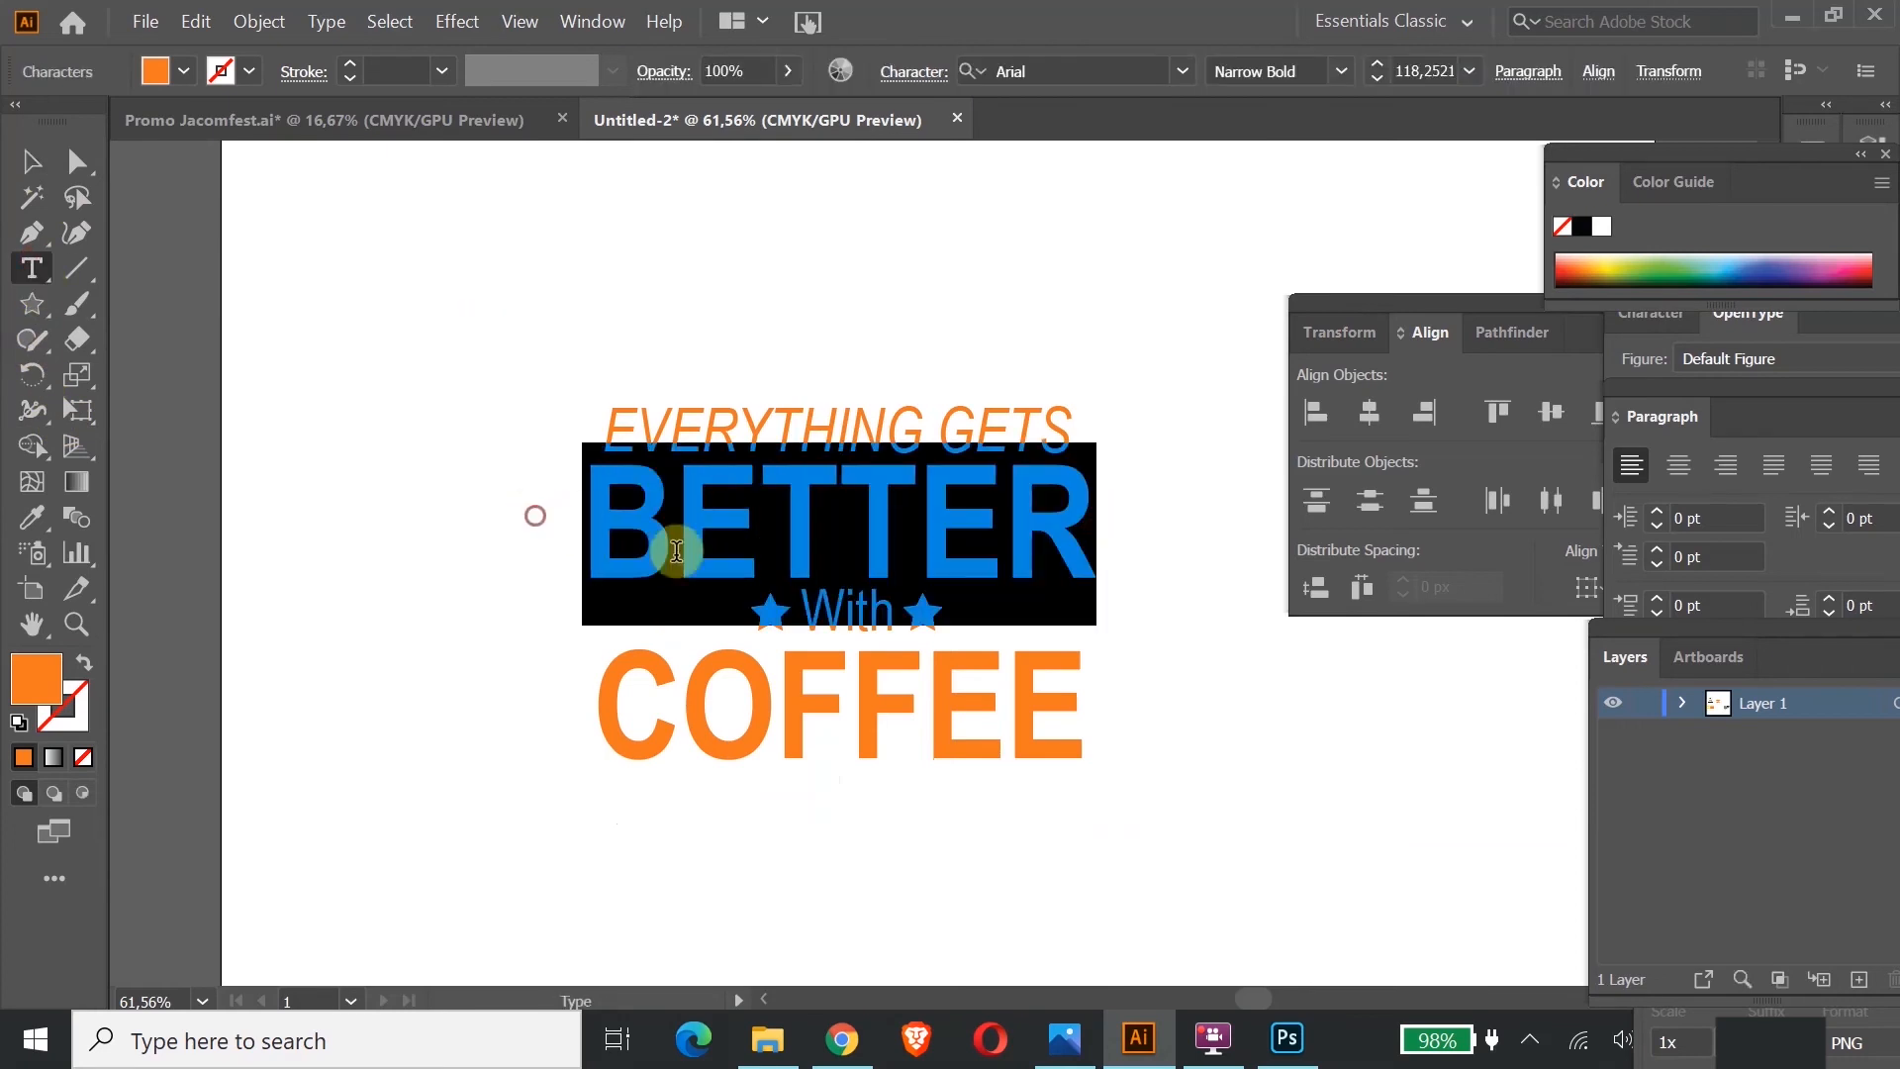
right_click(762, 548)
mouse_move(839, 540)
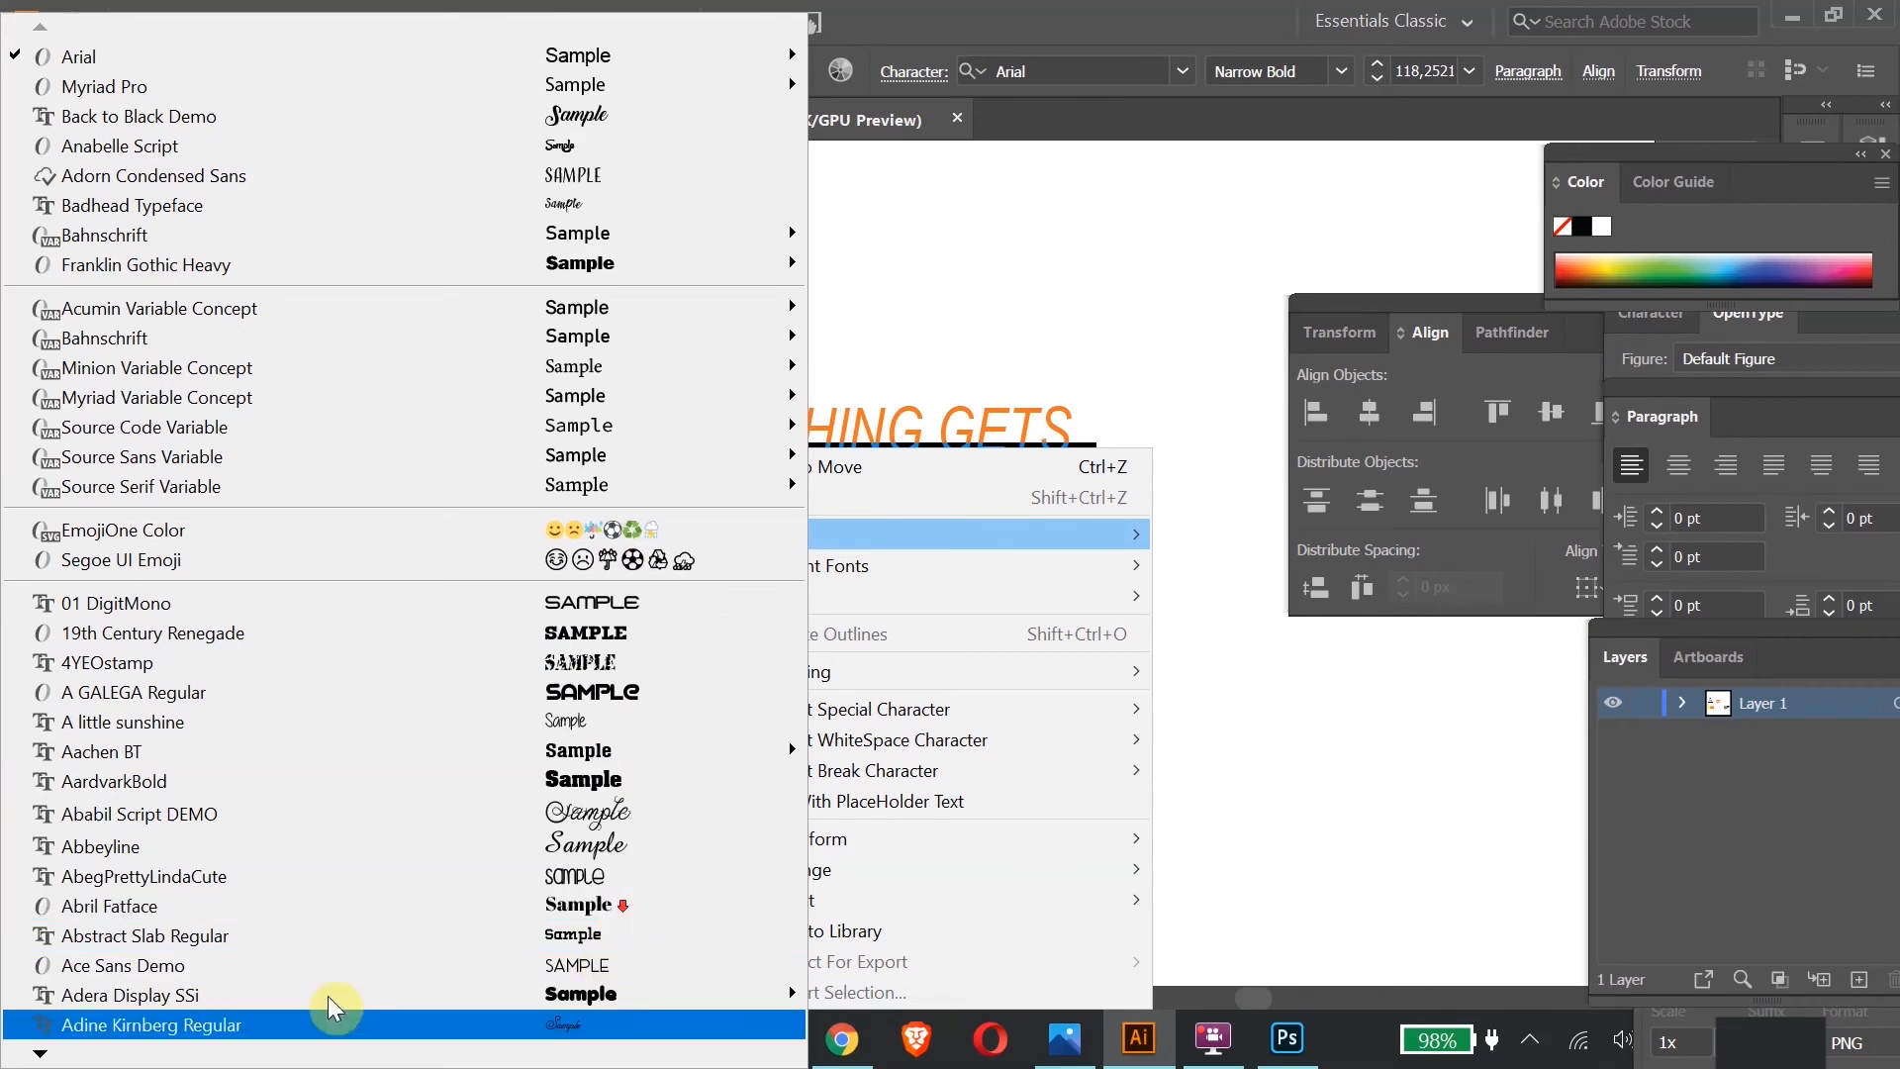
click(44, 1055)
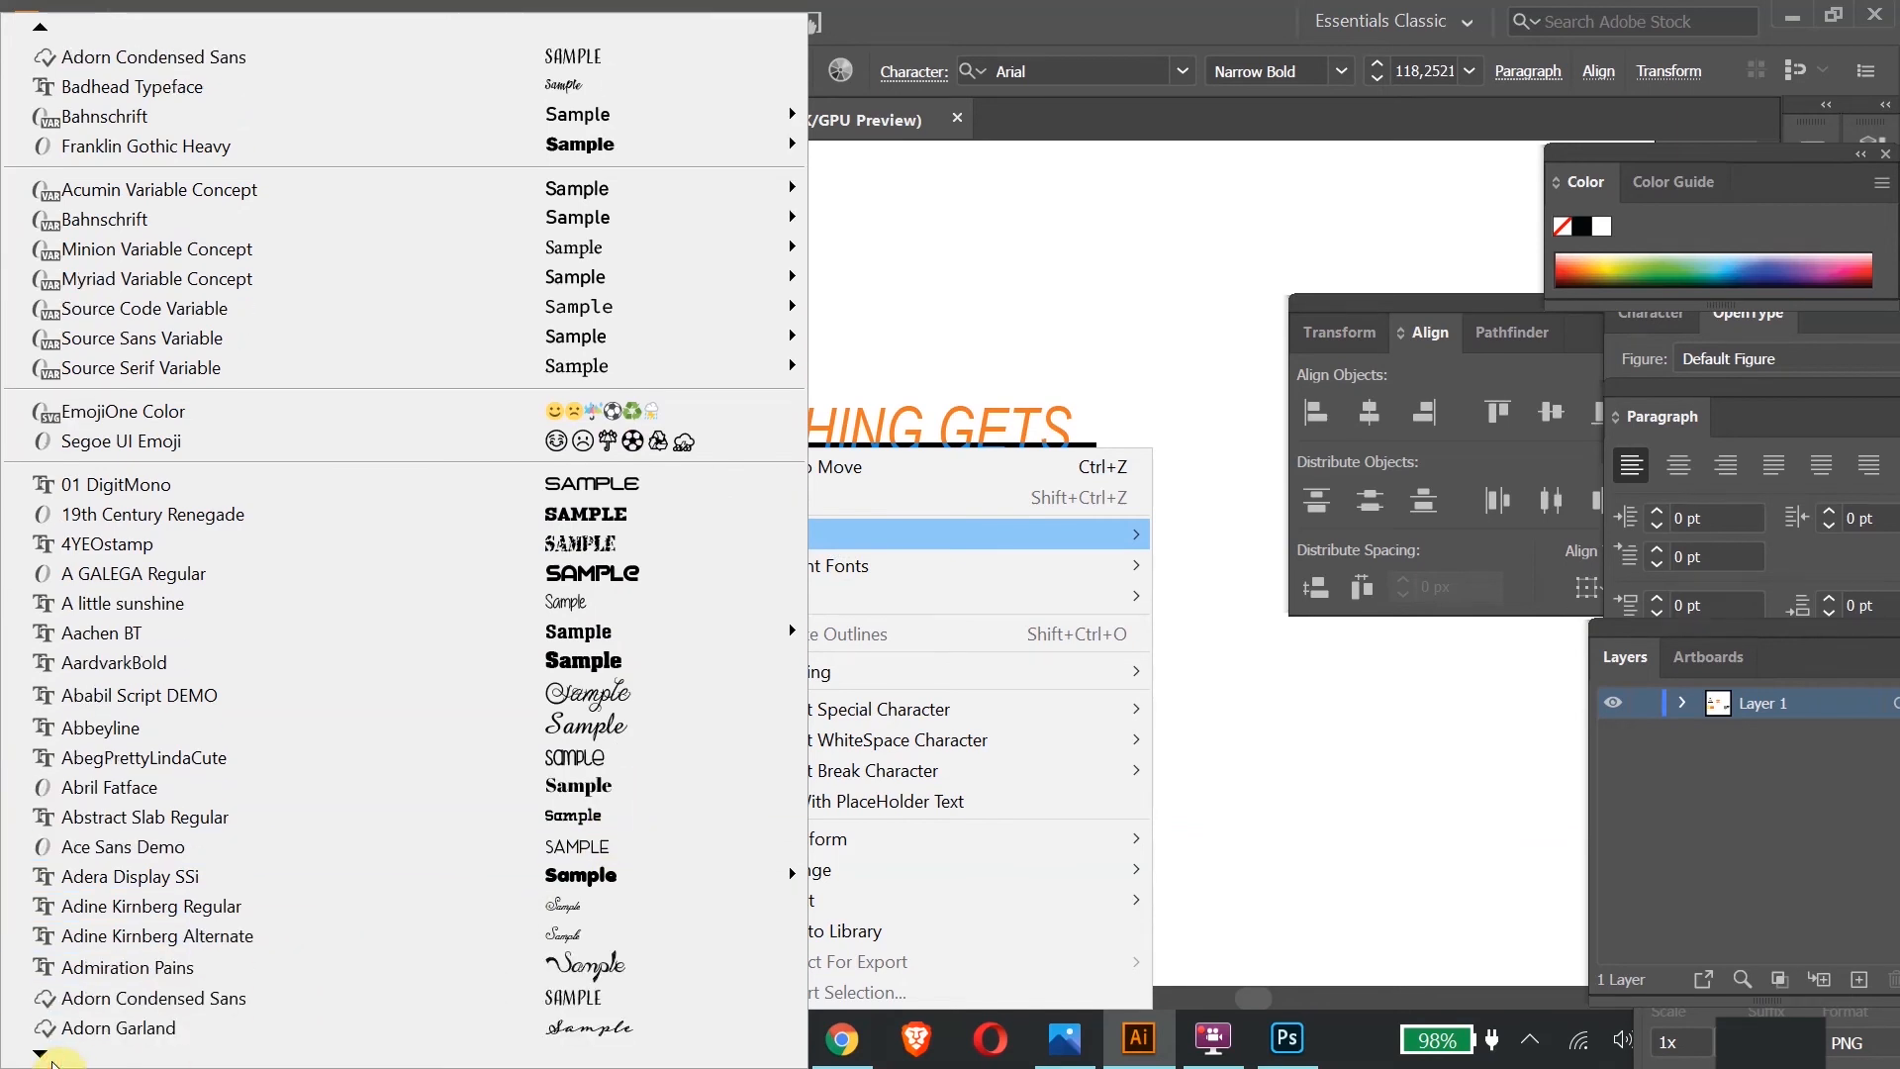
click(44, 1054)
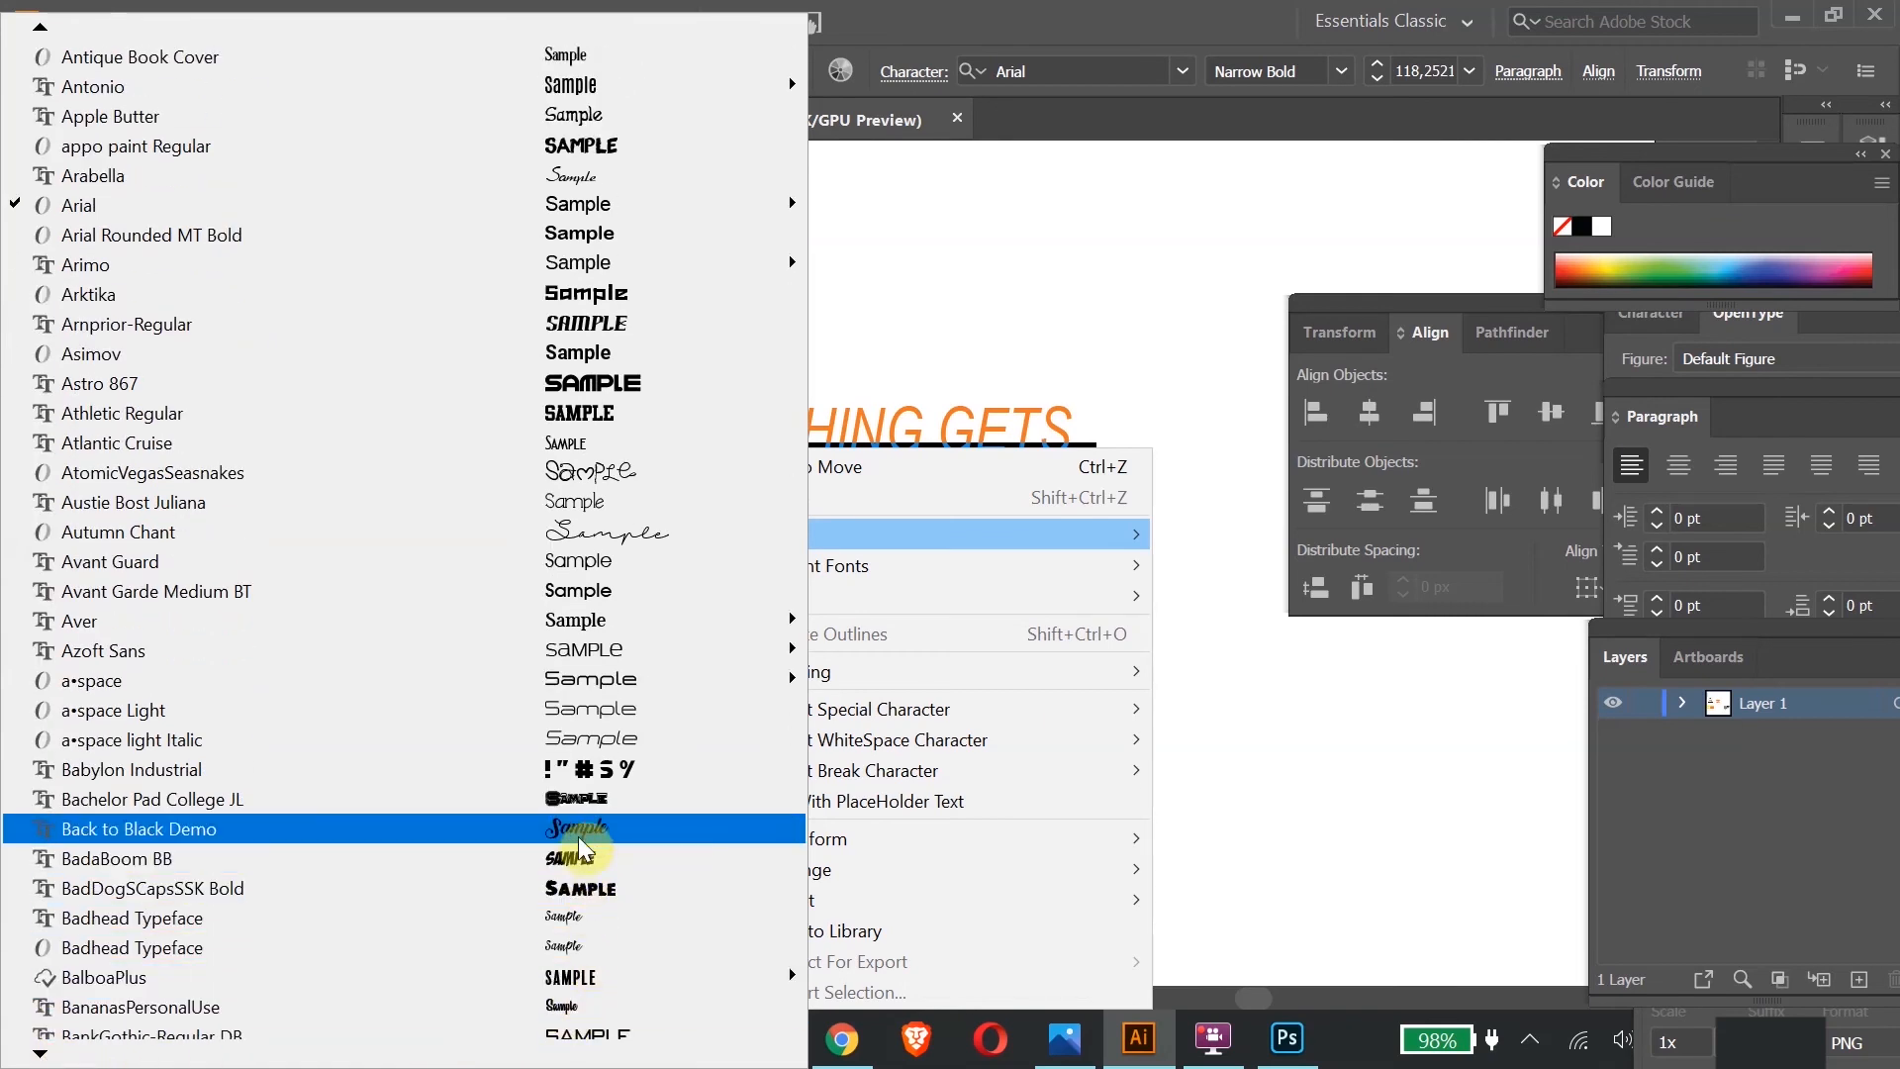
key(Escape)
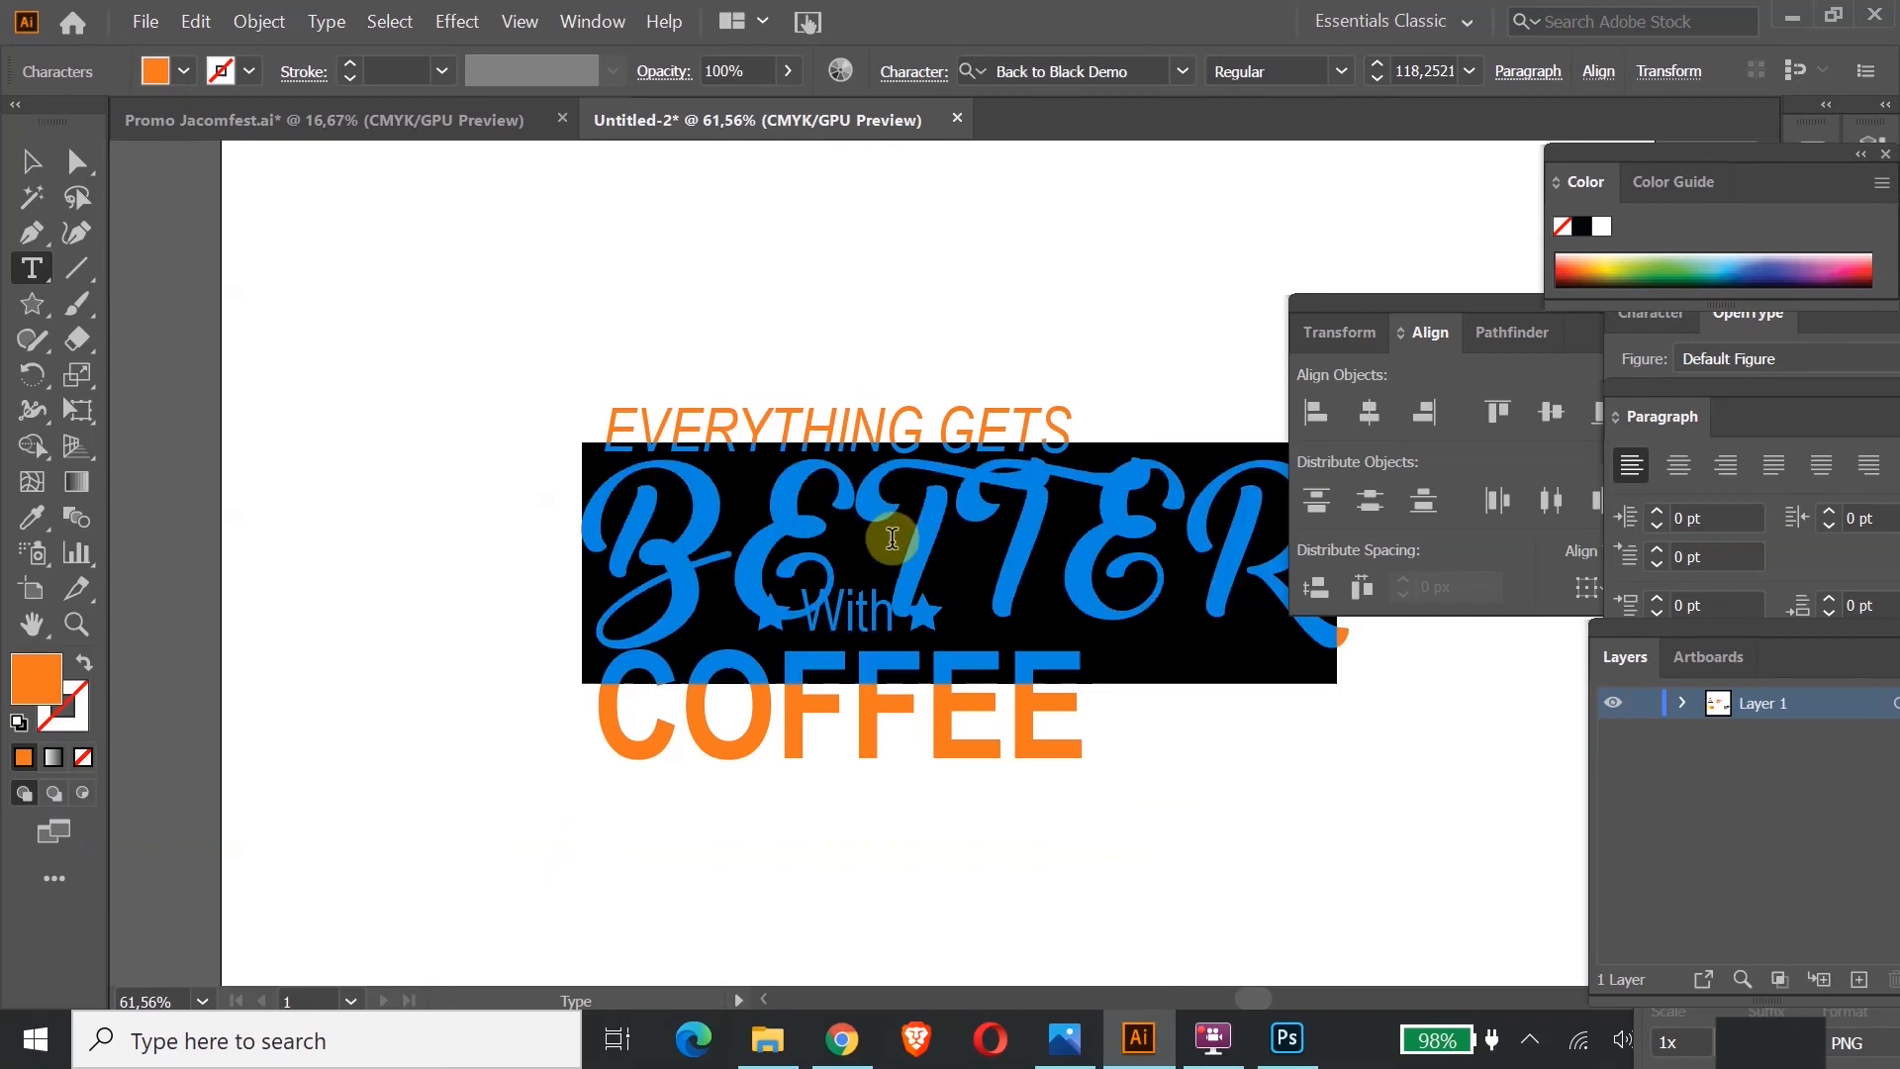
Step: Move BETTER above EVERYTHING GETS and retype it in mixed case as Better
click(35, 164)
drag(1011, 547, 837, 309)
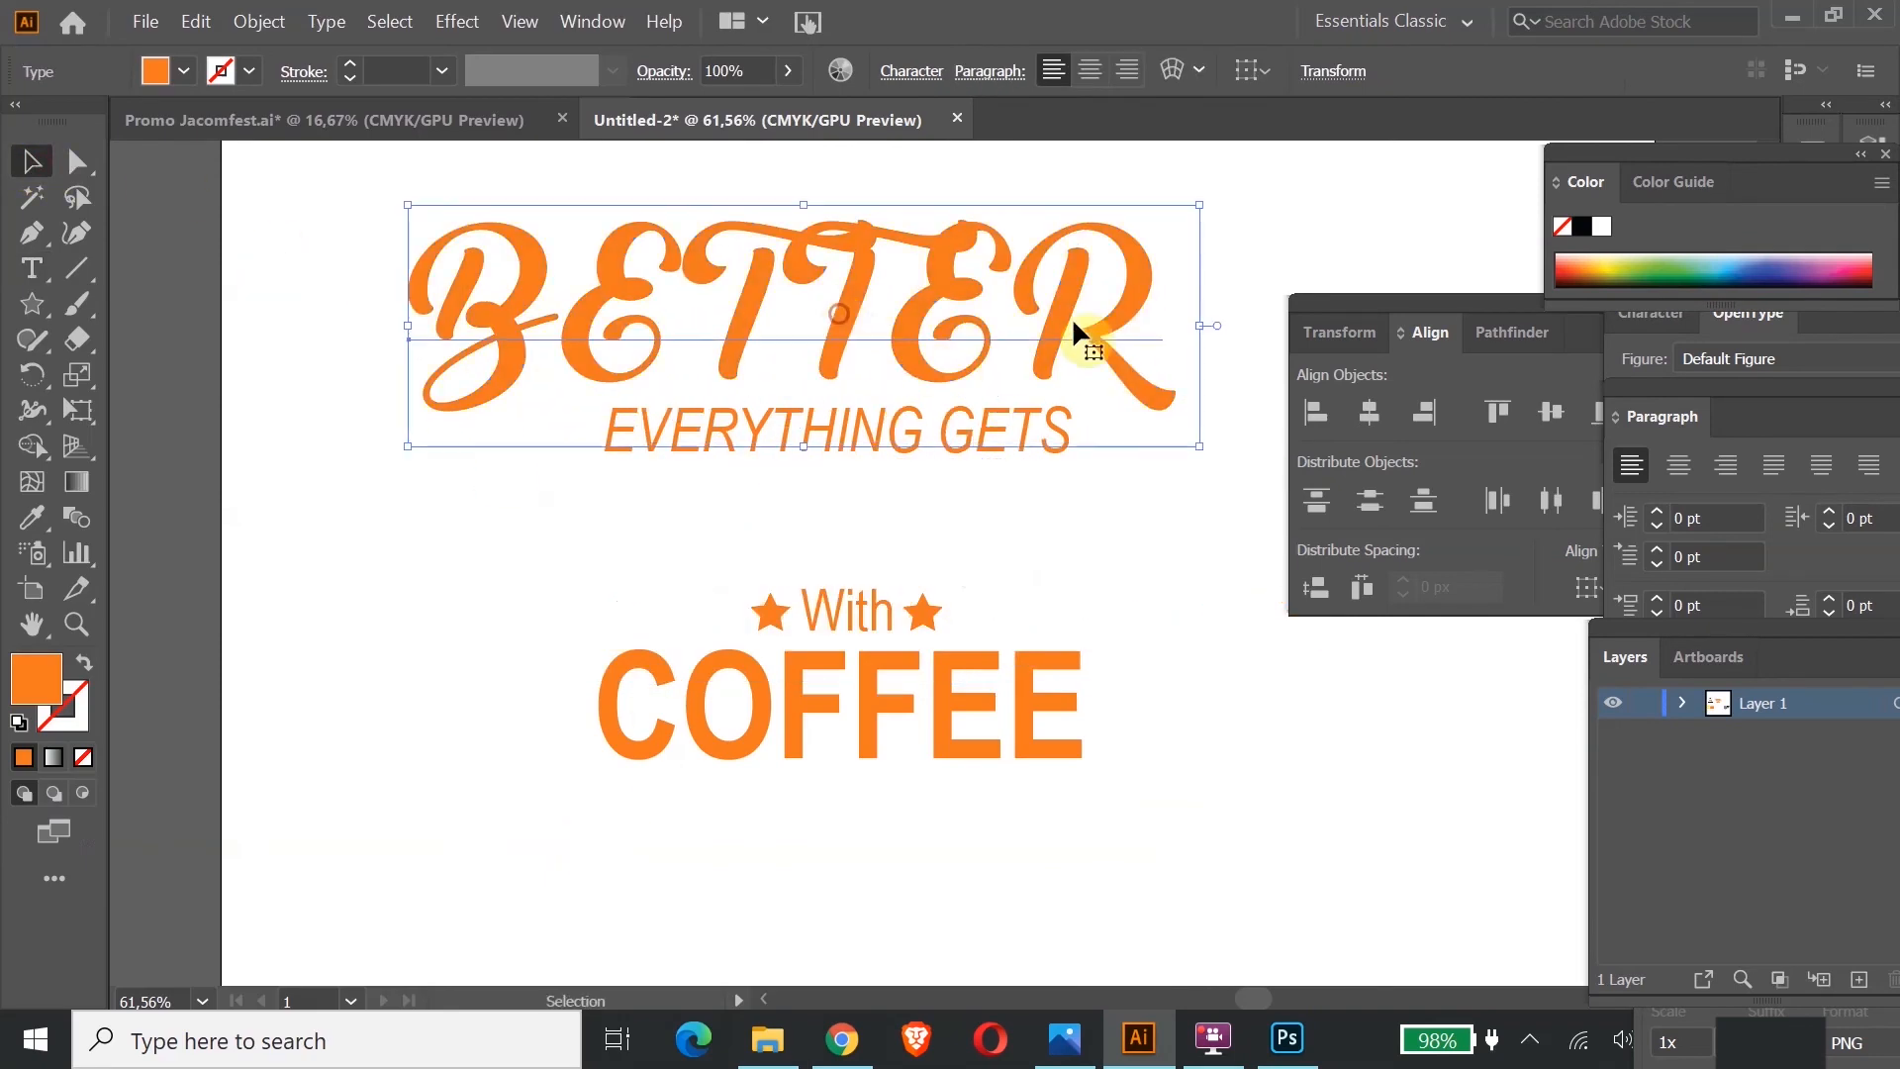
double_click(626, 317)
click(31, 267)
click(602, 314)
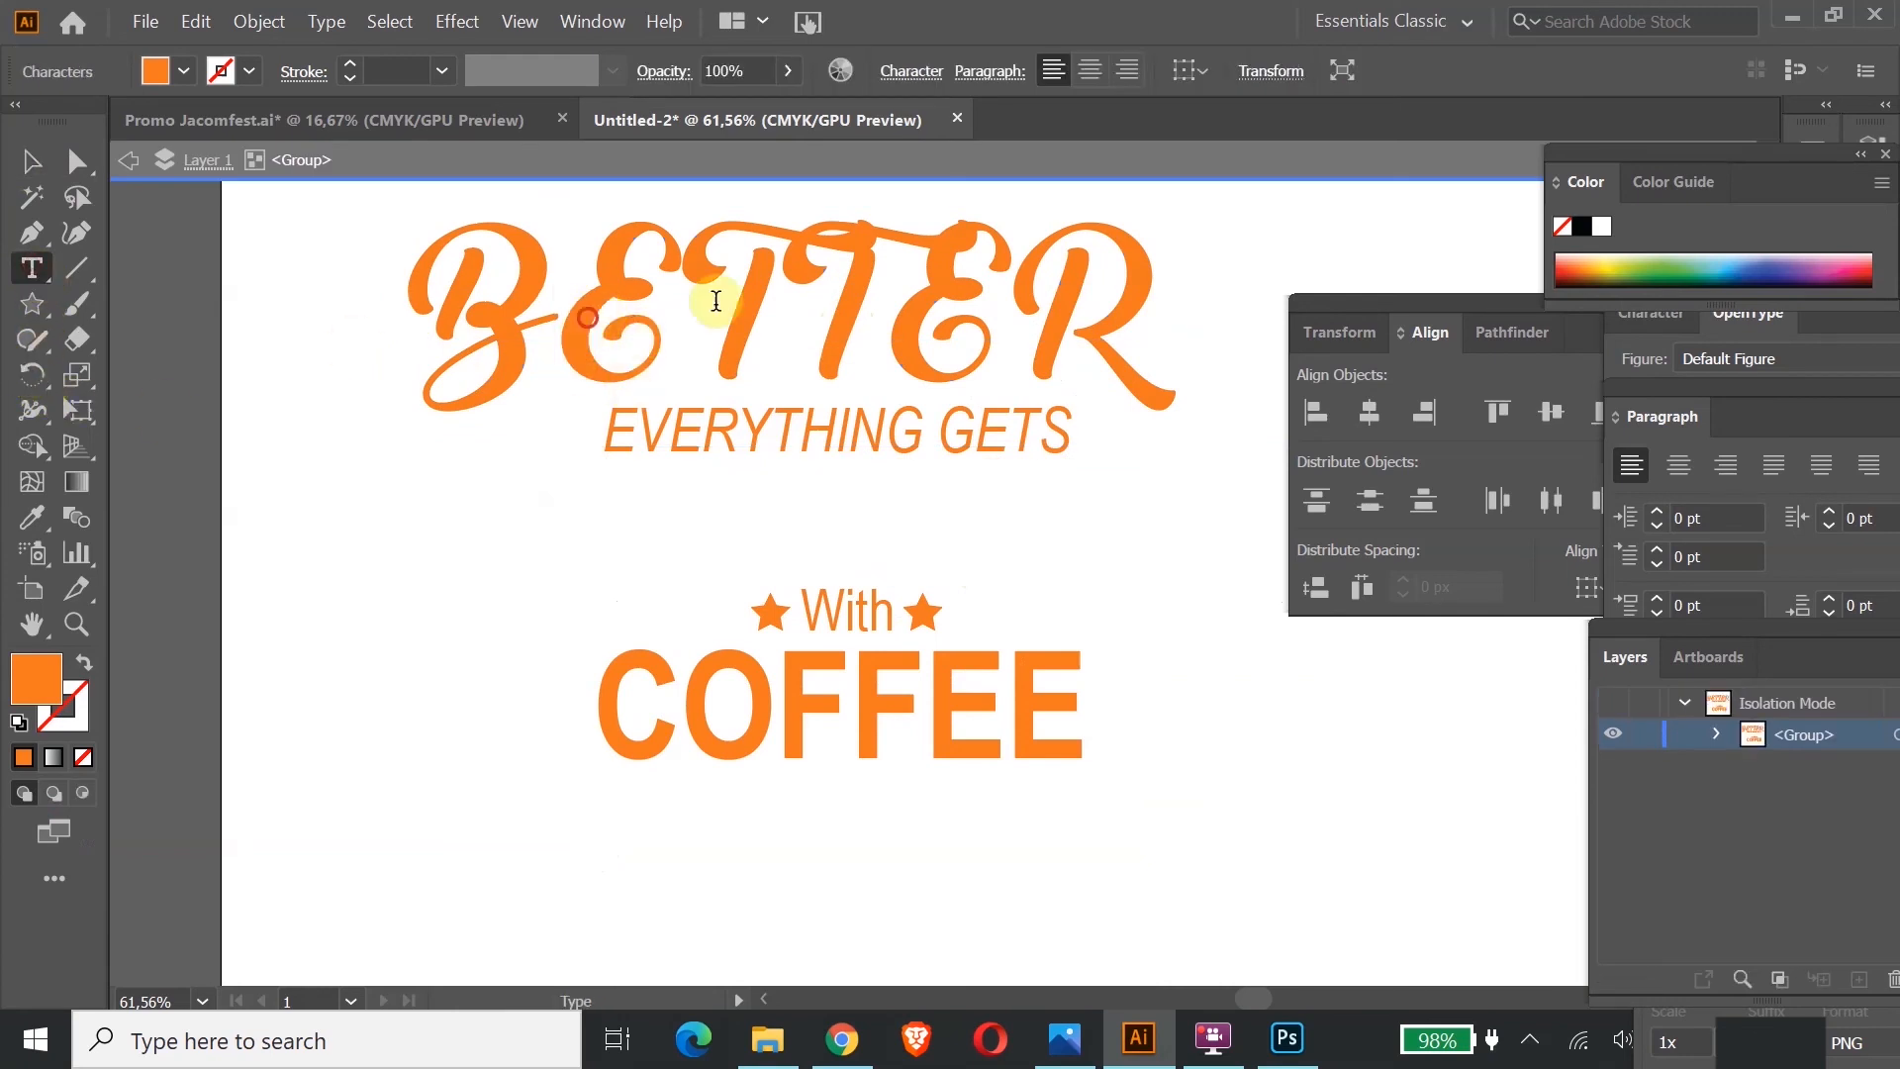
drag(602, 314, 1293, 307)
text(etter)
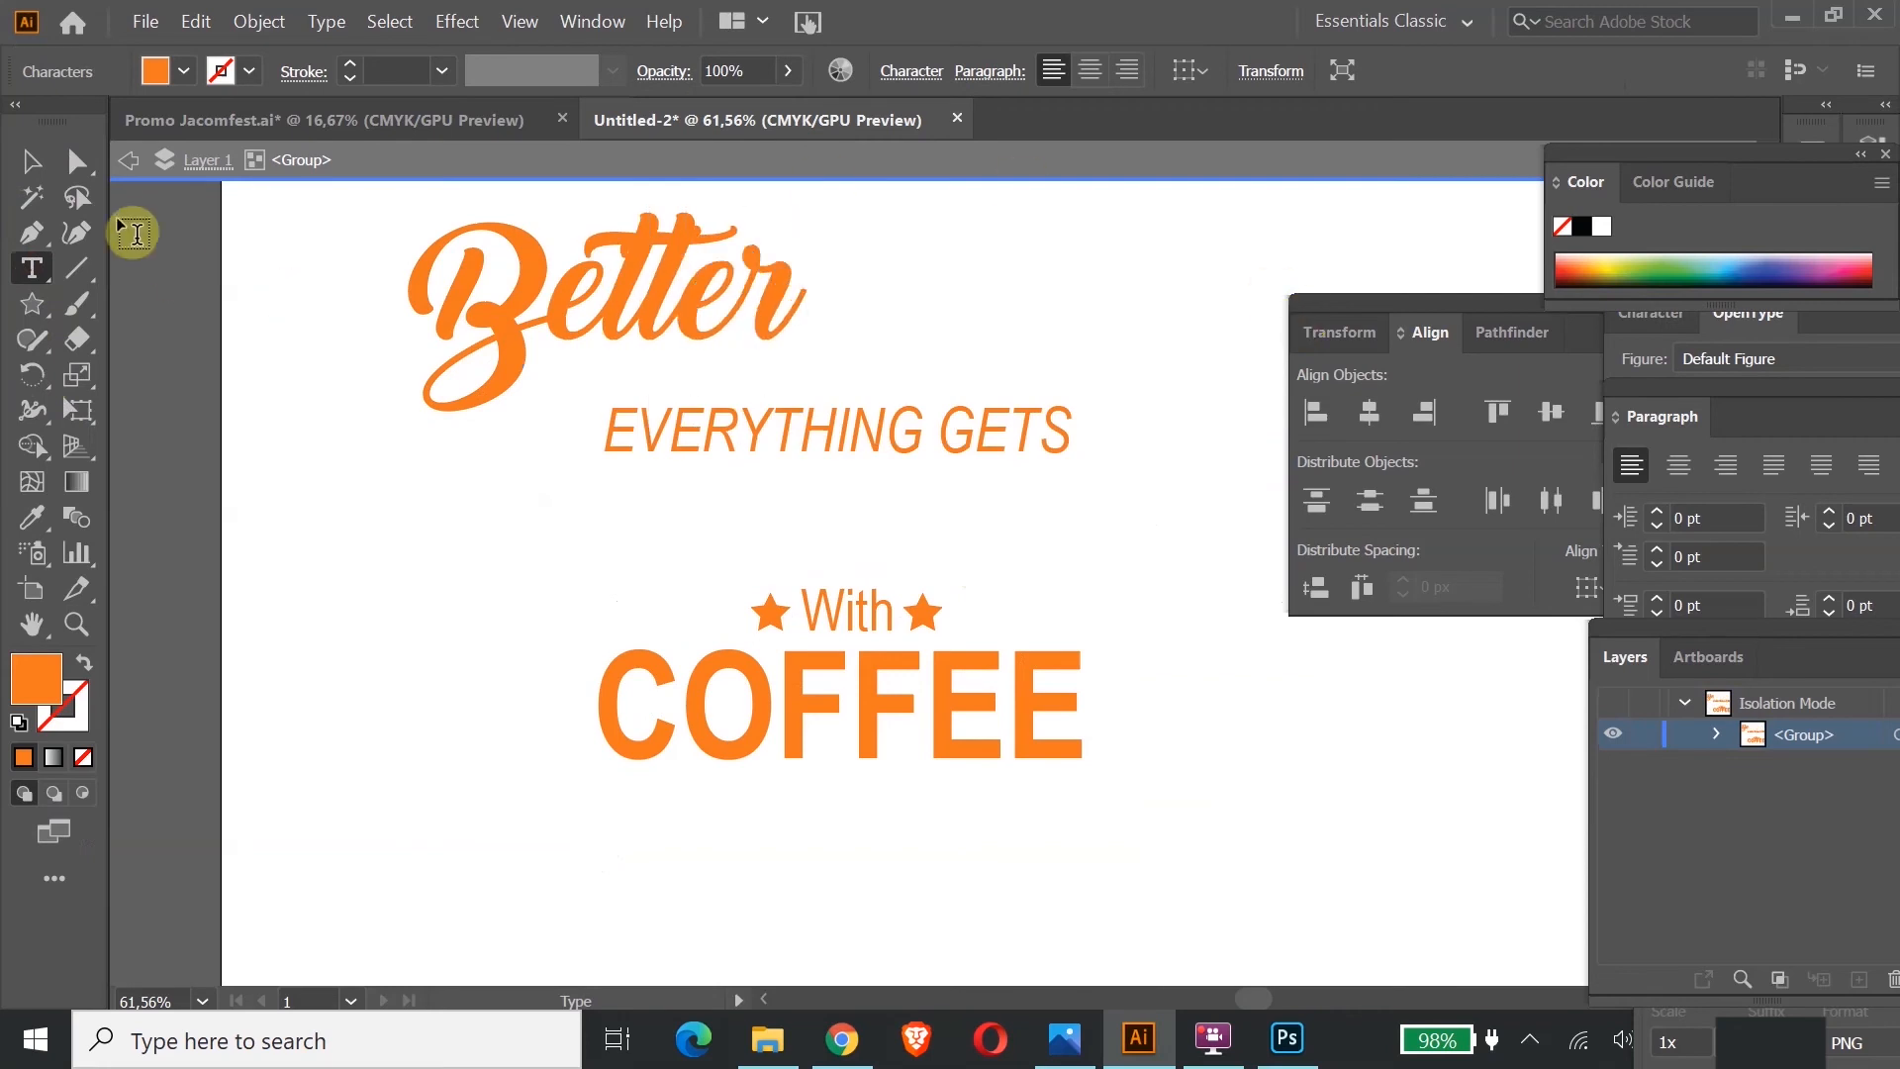
click(31, 160)
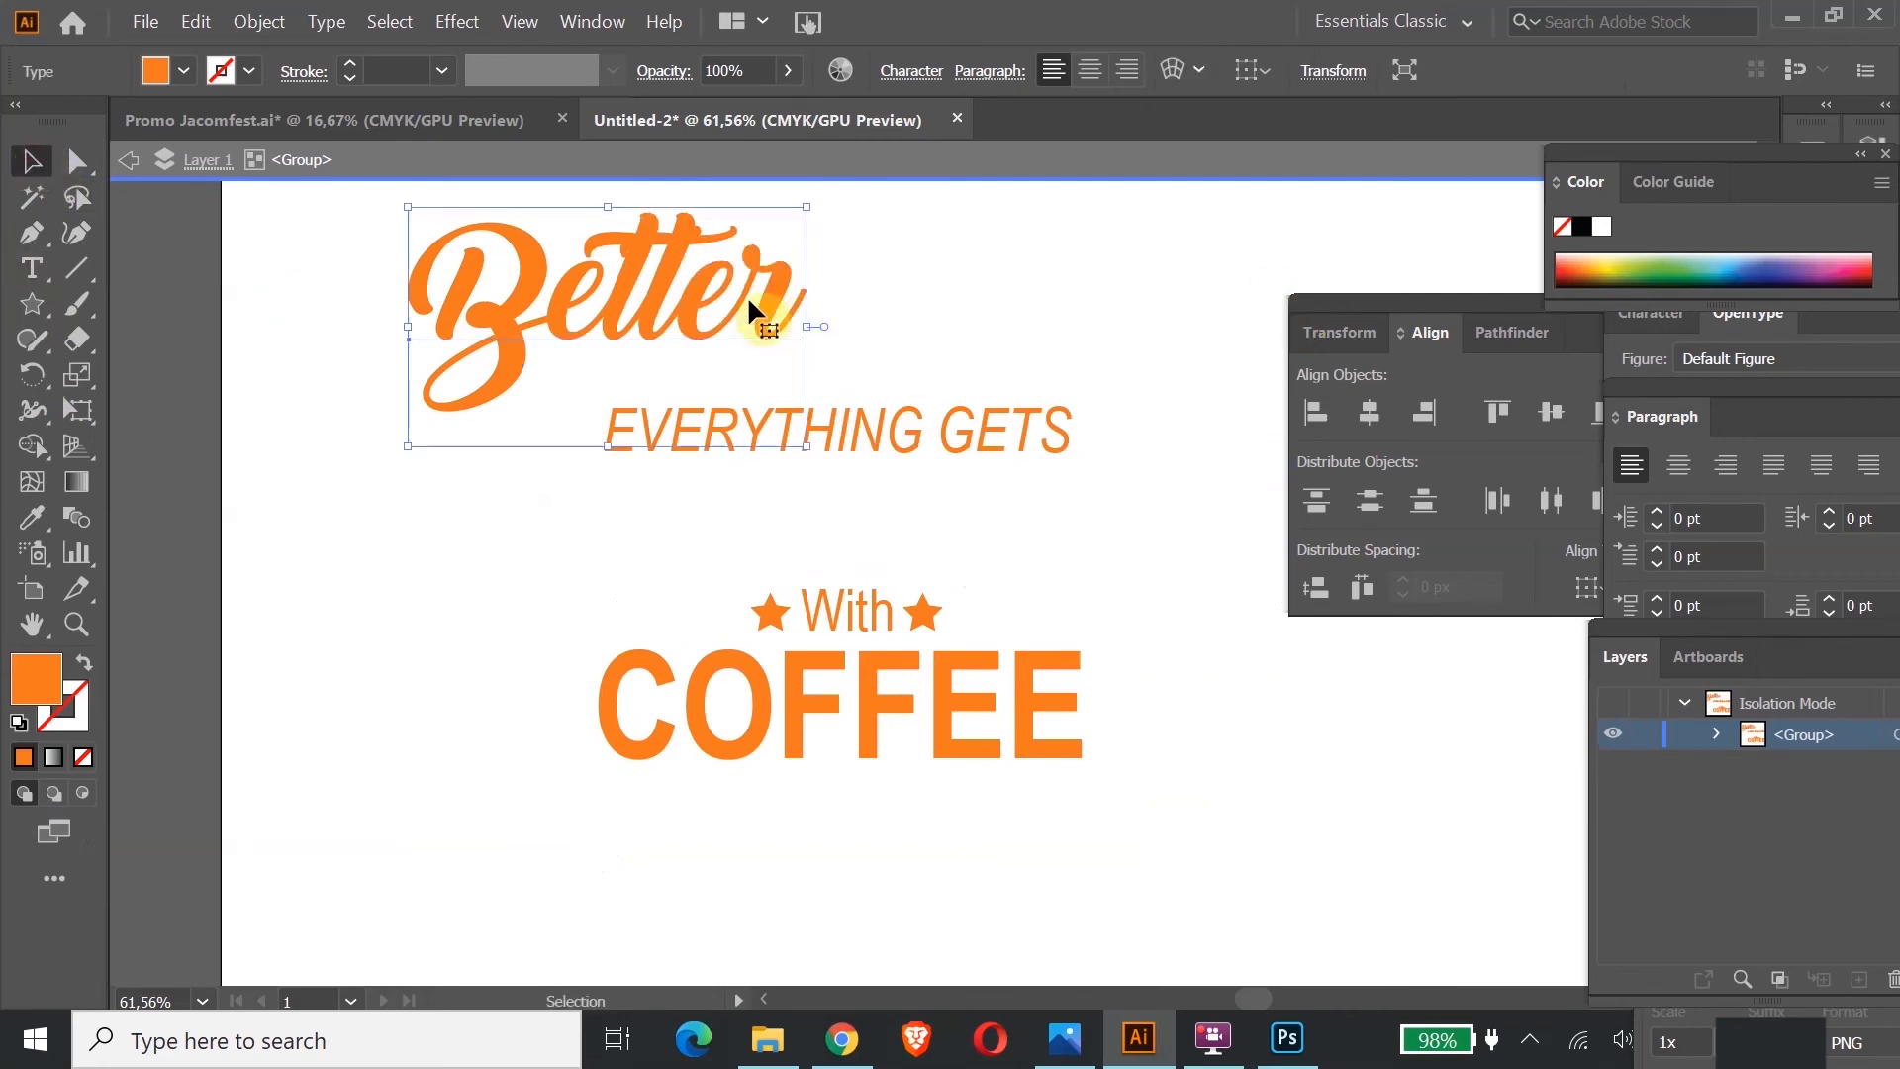
double_click(543, 327)
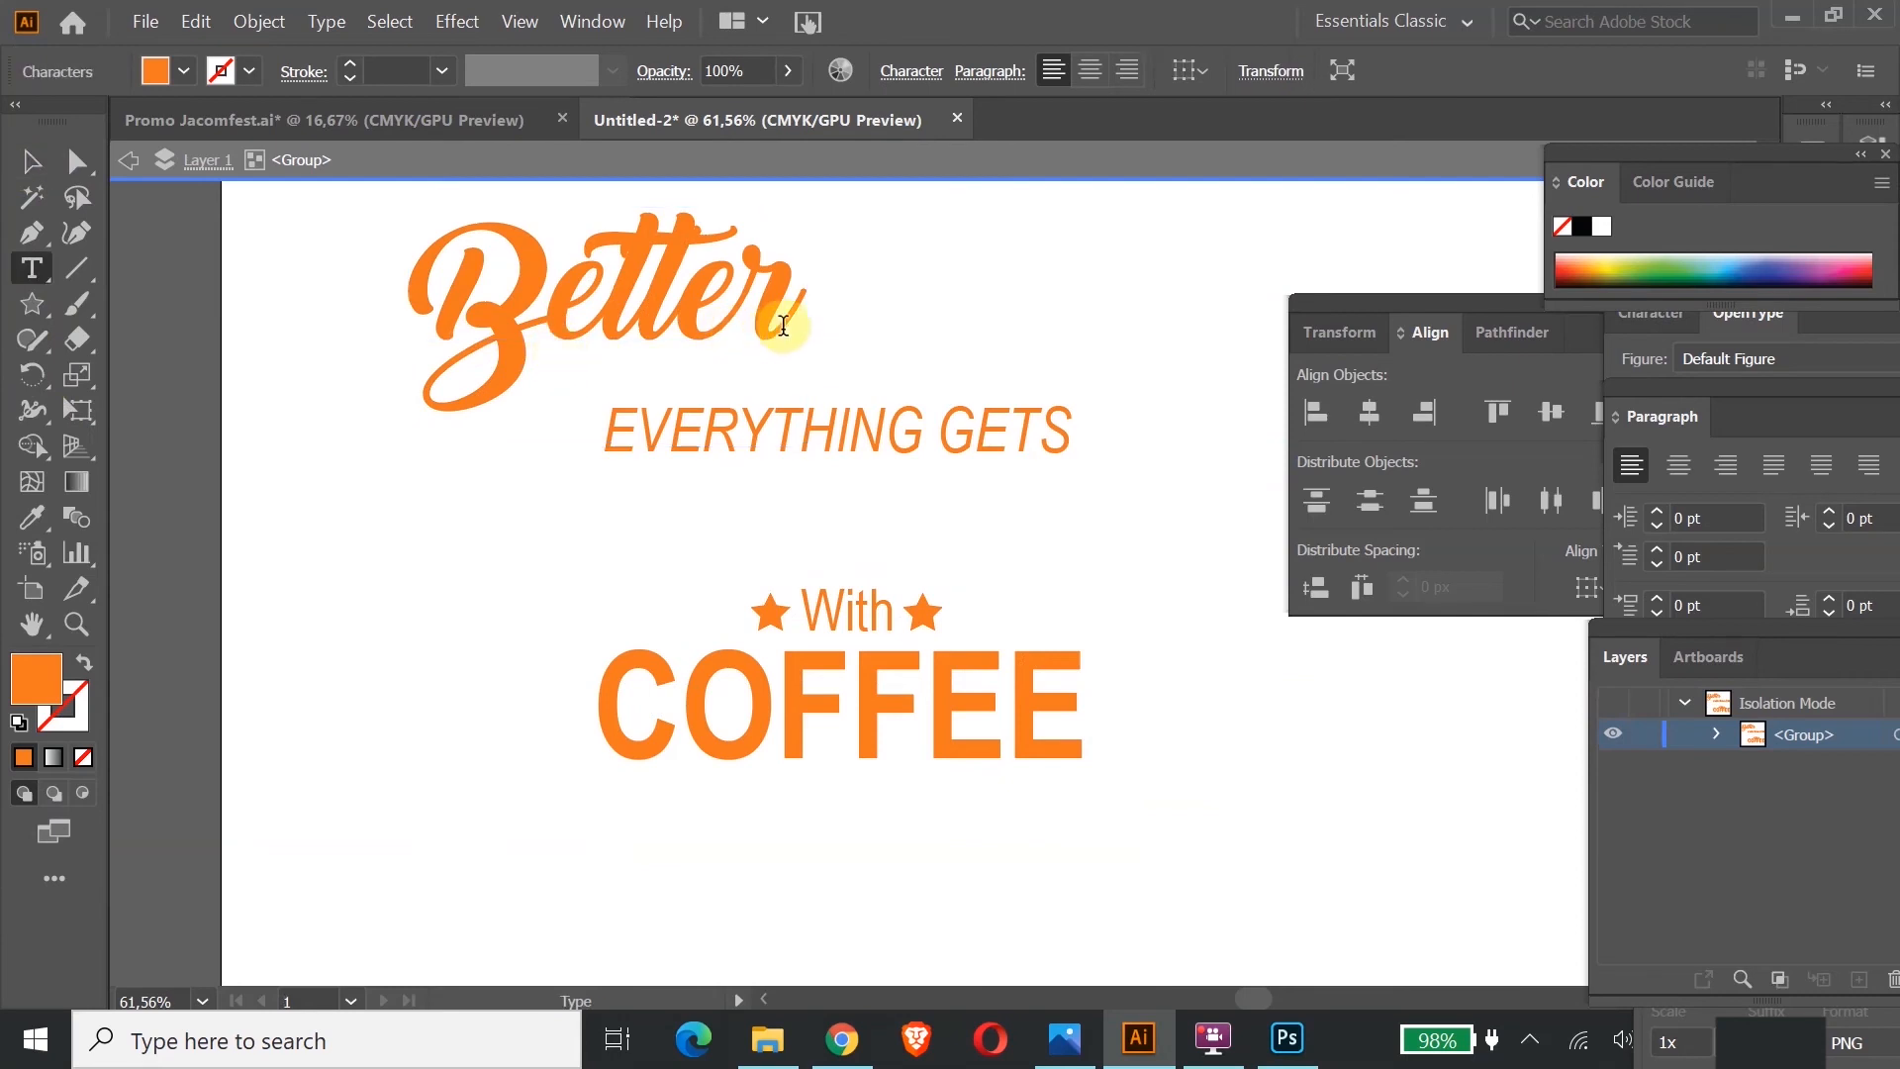
drag(800, 310, 367, 290)
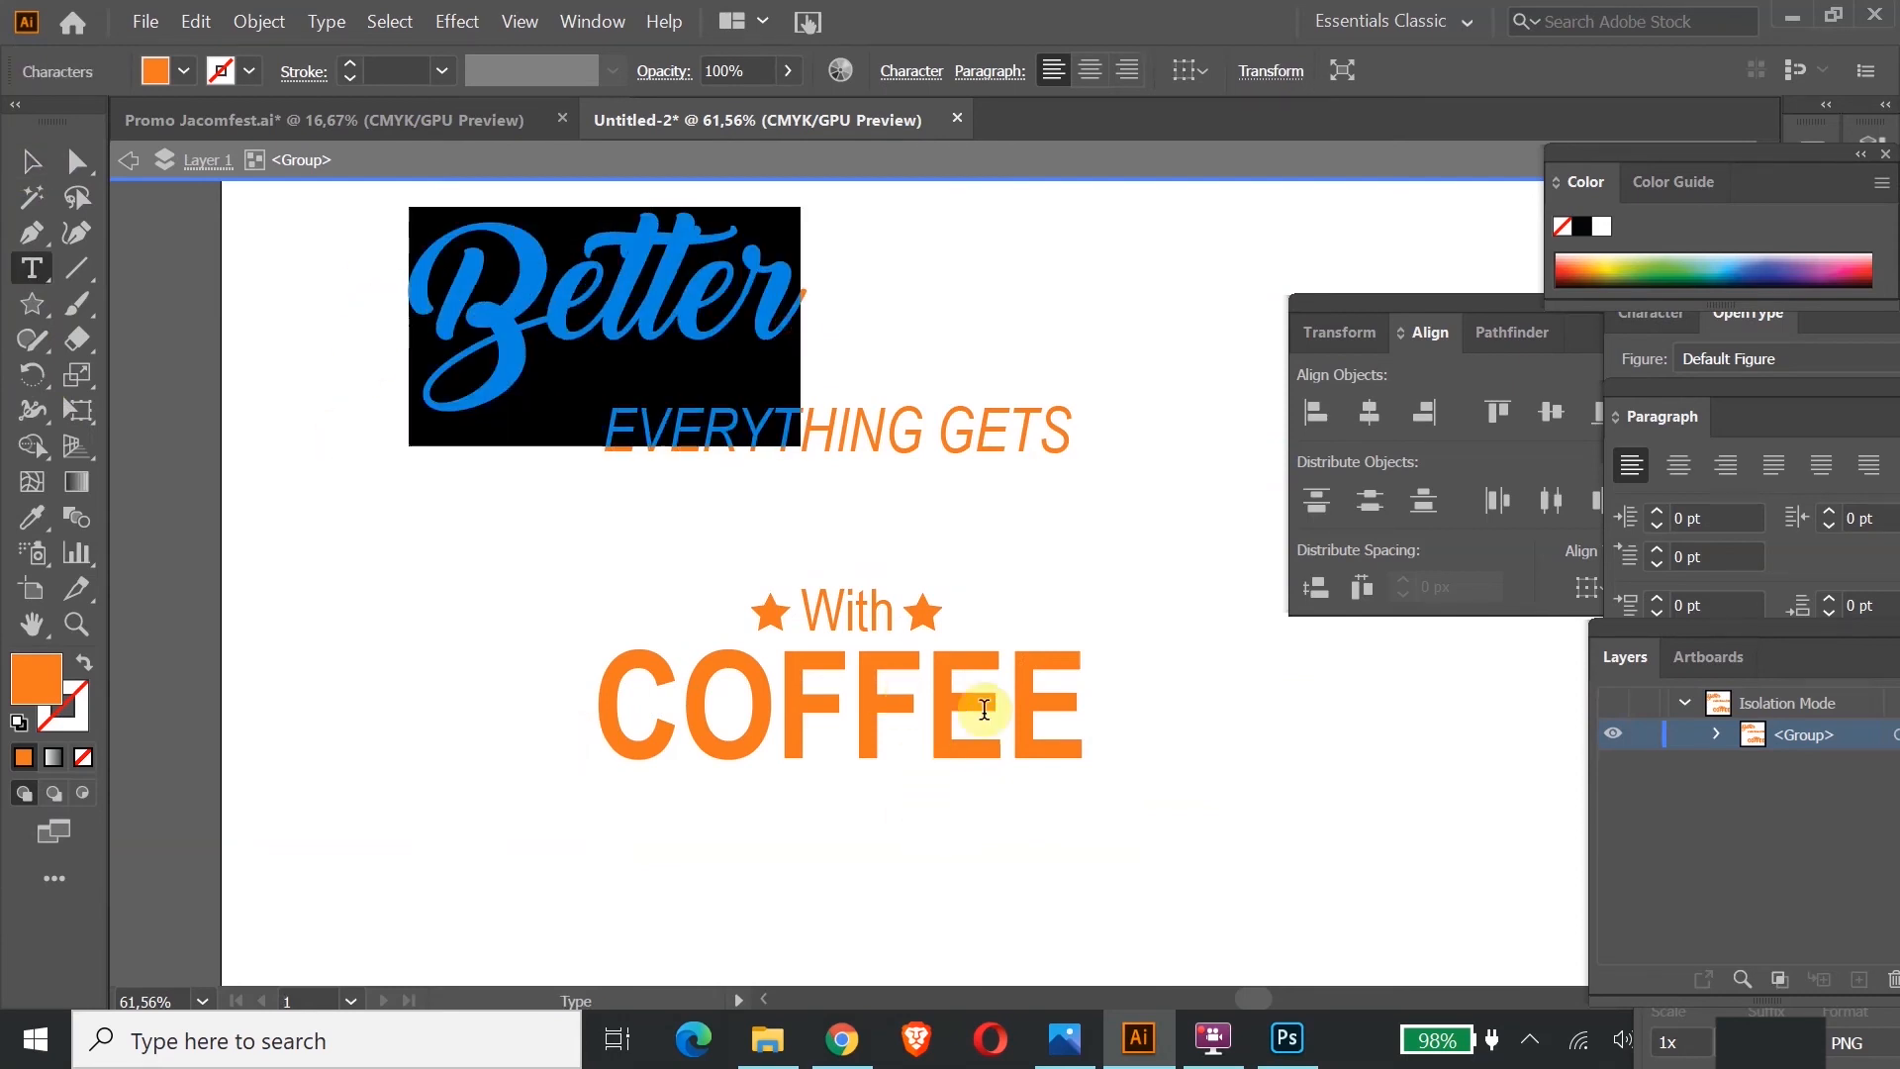
Step: Retype COFFEE as Coffee and copy the script style of Better onto it with the Eyedropper
click(1052, 722)
drag(1060, 713, 731, 634)
text(off)
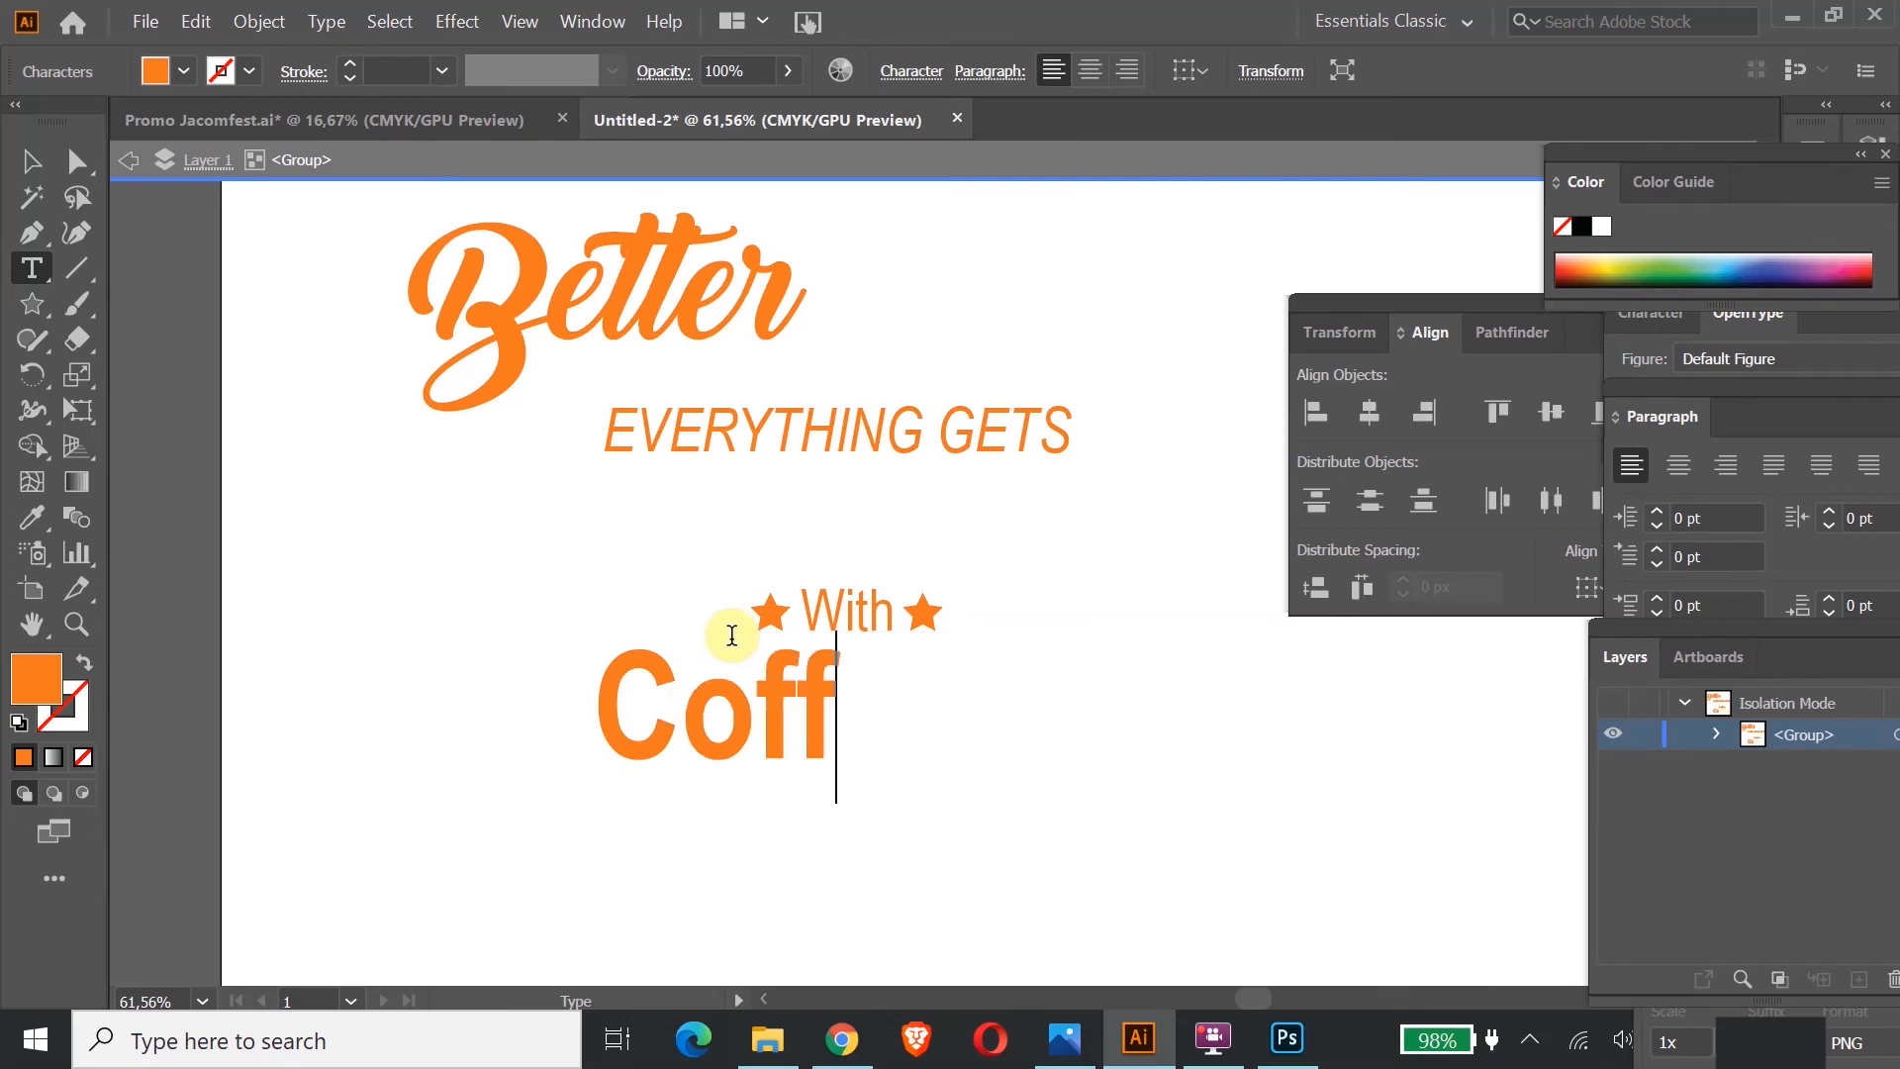
text(ee)
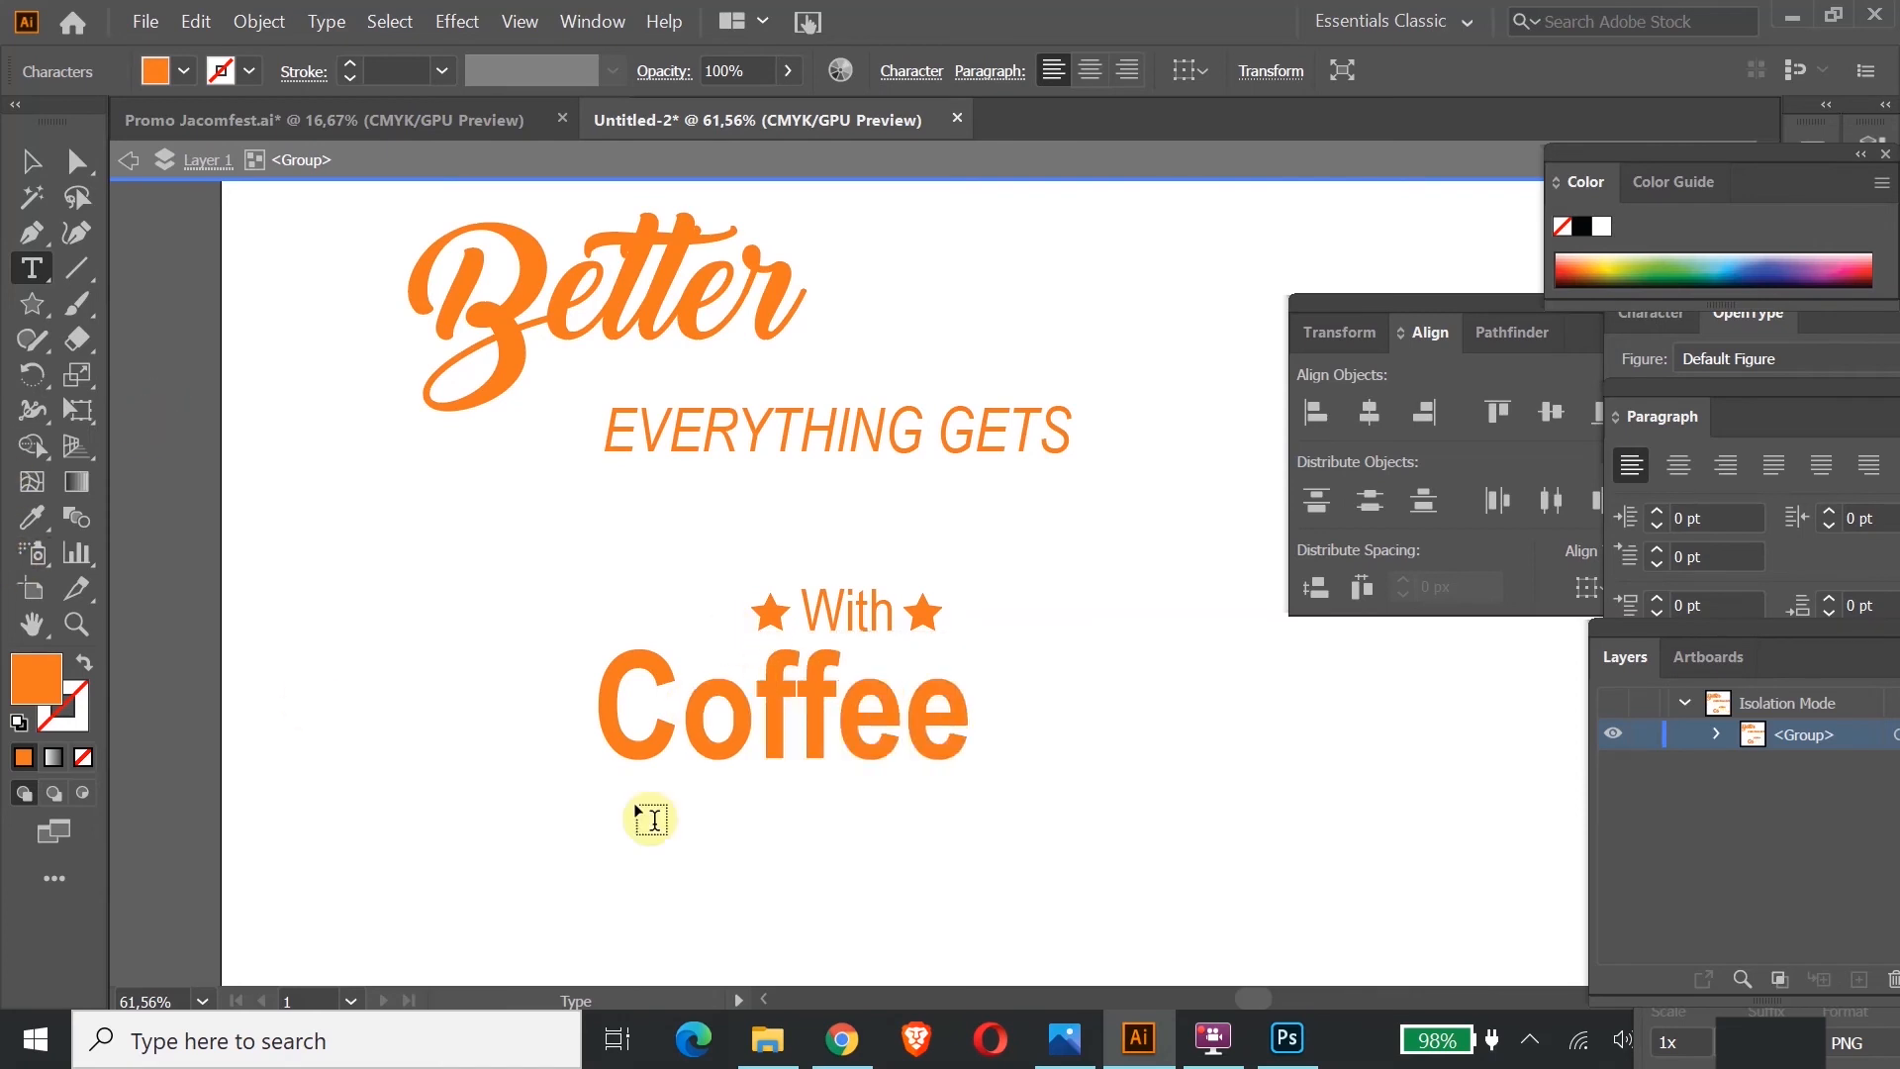
double_click(954, 721)
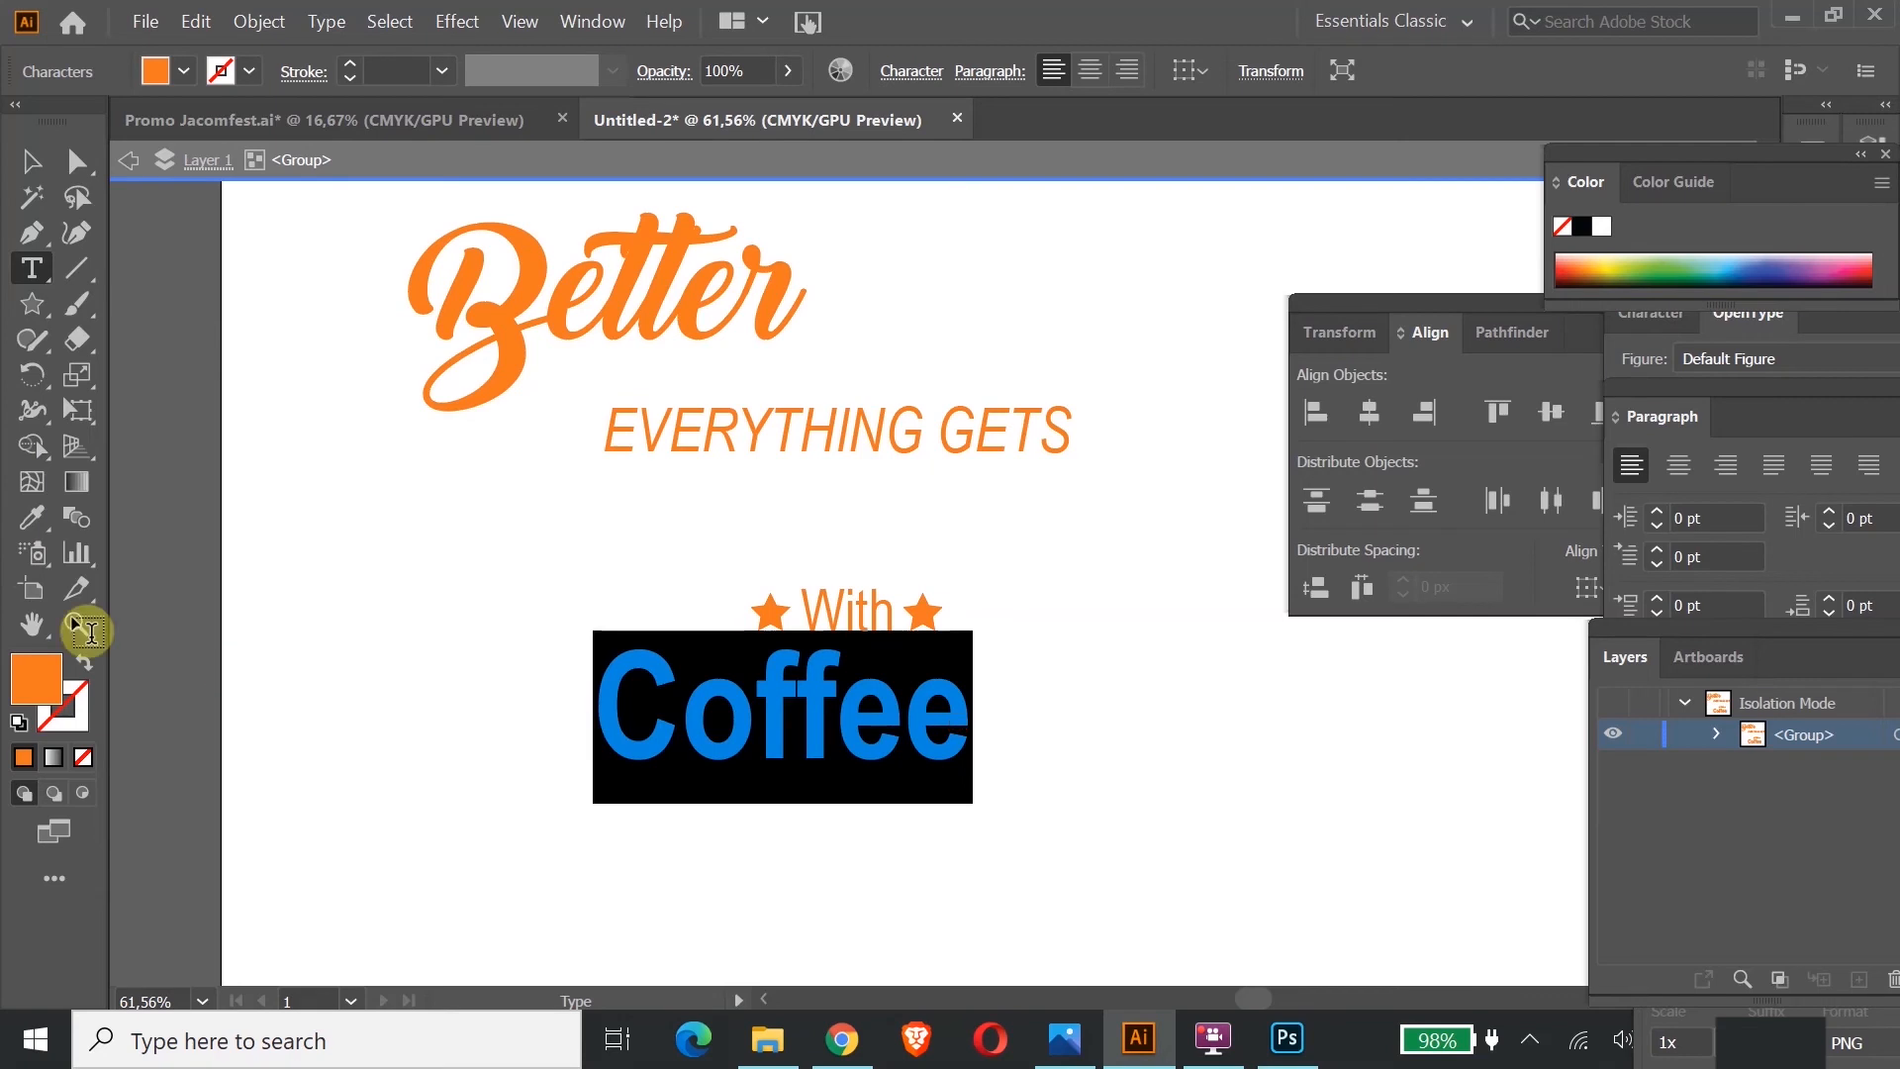
click(32, 516)
click(537, 275)
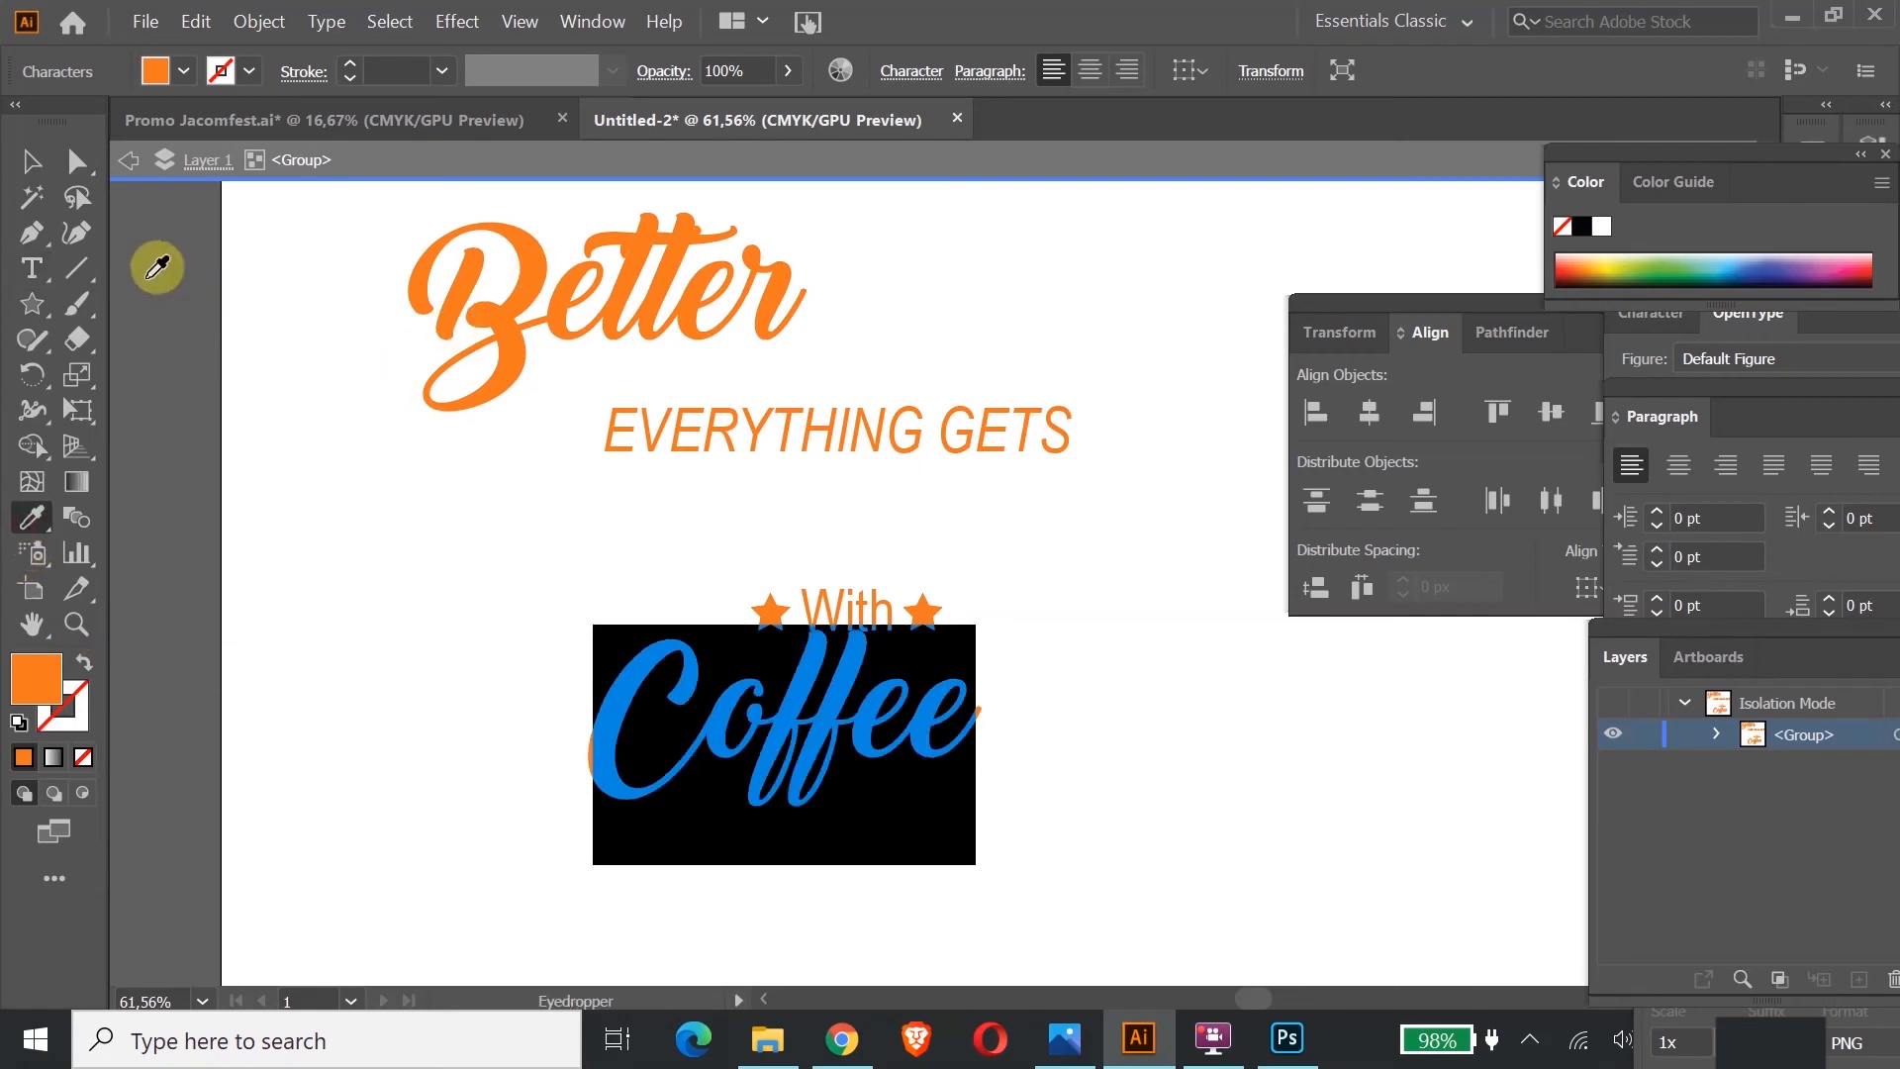
Step: Enlarge the script word Coffee with Free Transform and position it beneath the starred With row
click(31, 161)
drag(895, 738, 887, 774)
click(78, 409)
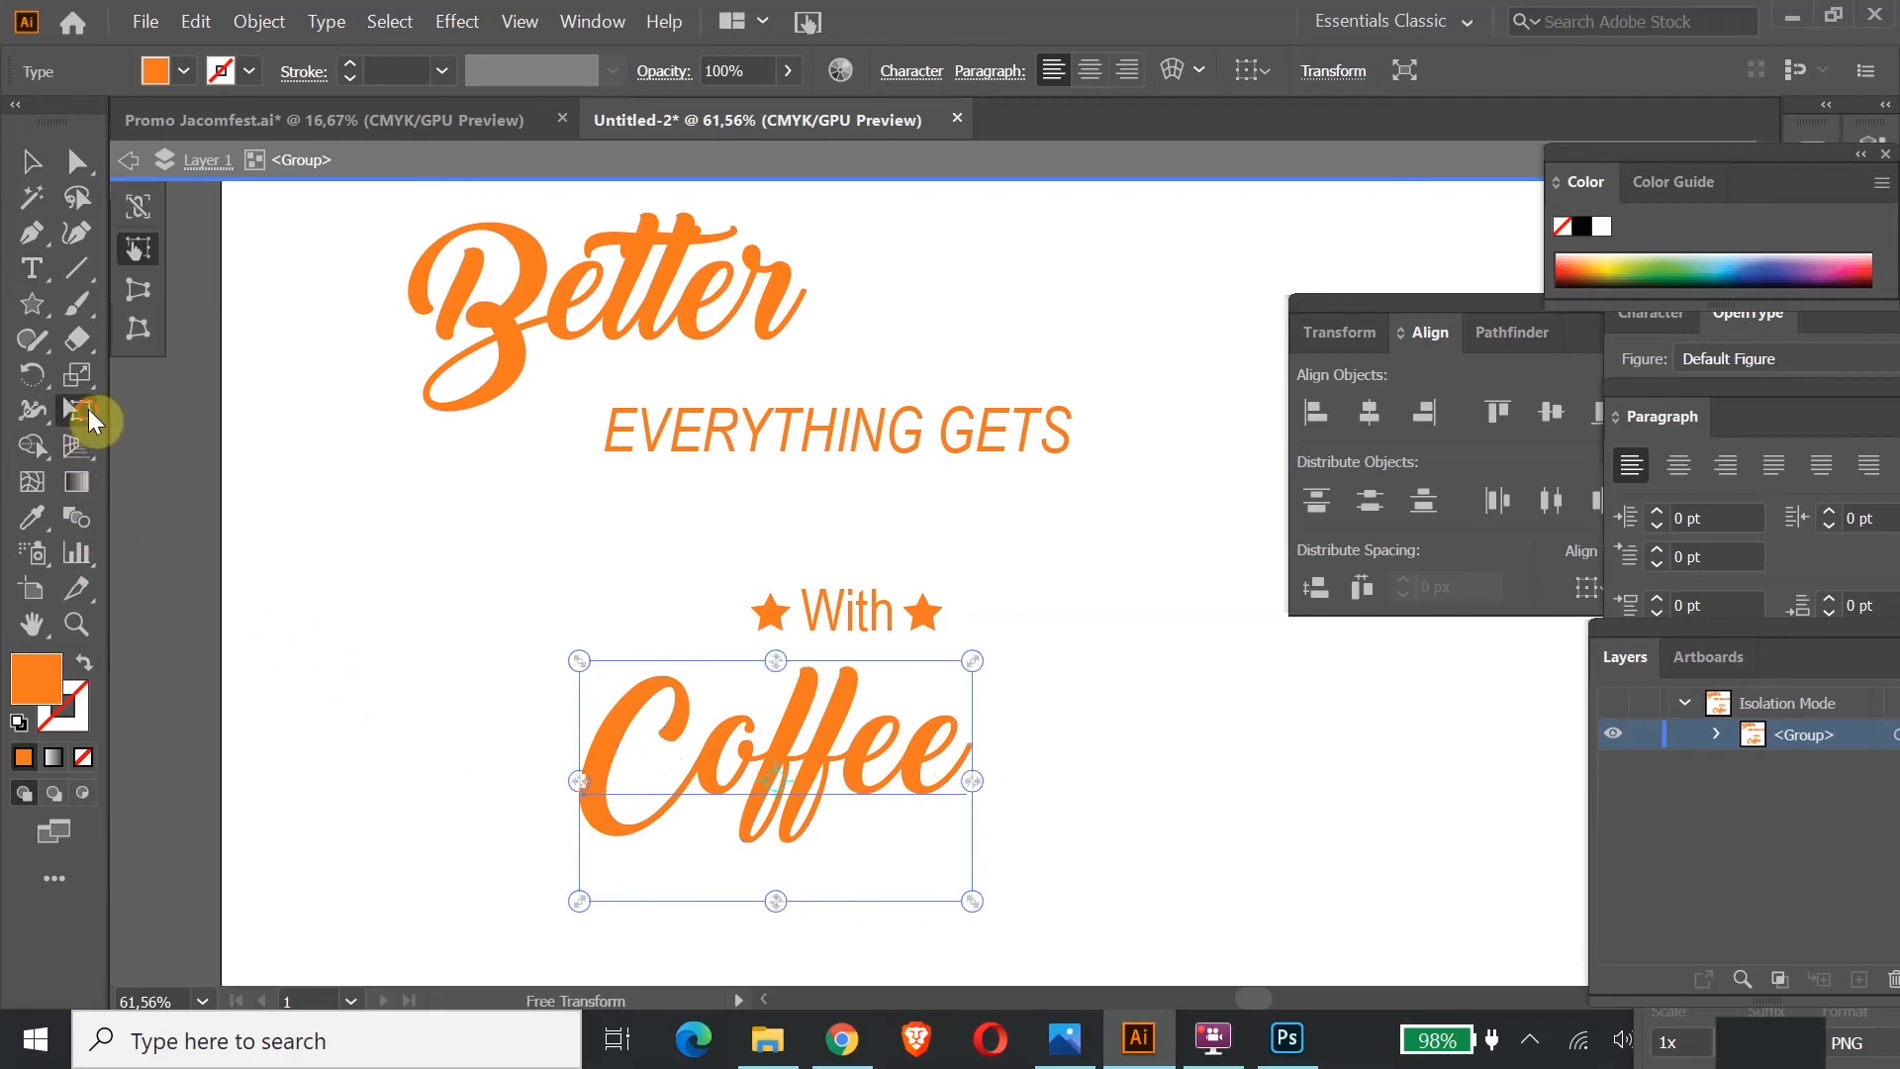
drag(970, 665, 1101, 594)
drag(1003, 697, 1012, 792)
click(31, 162)
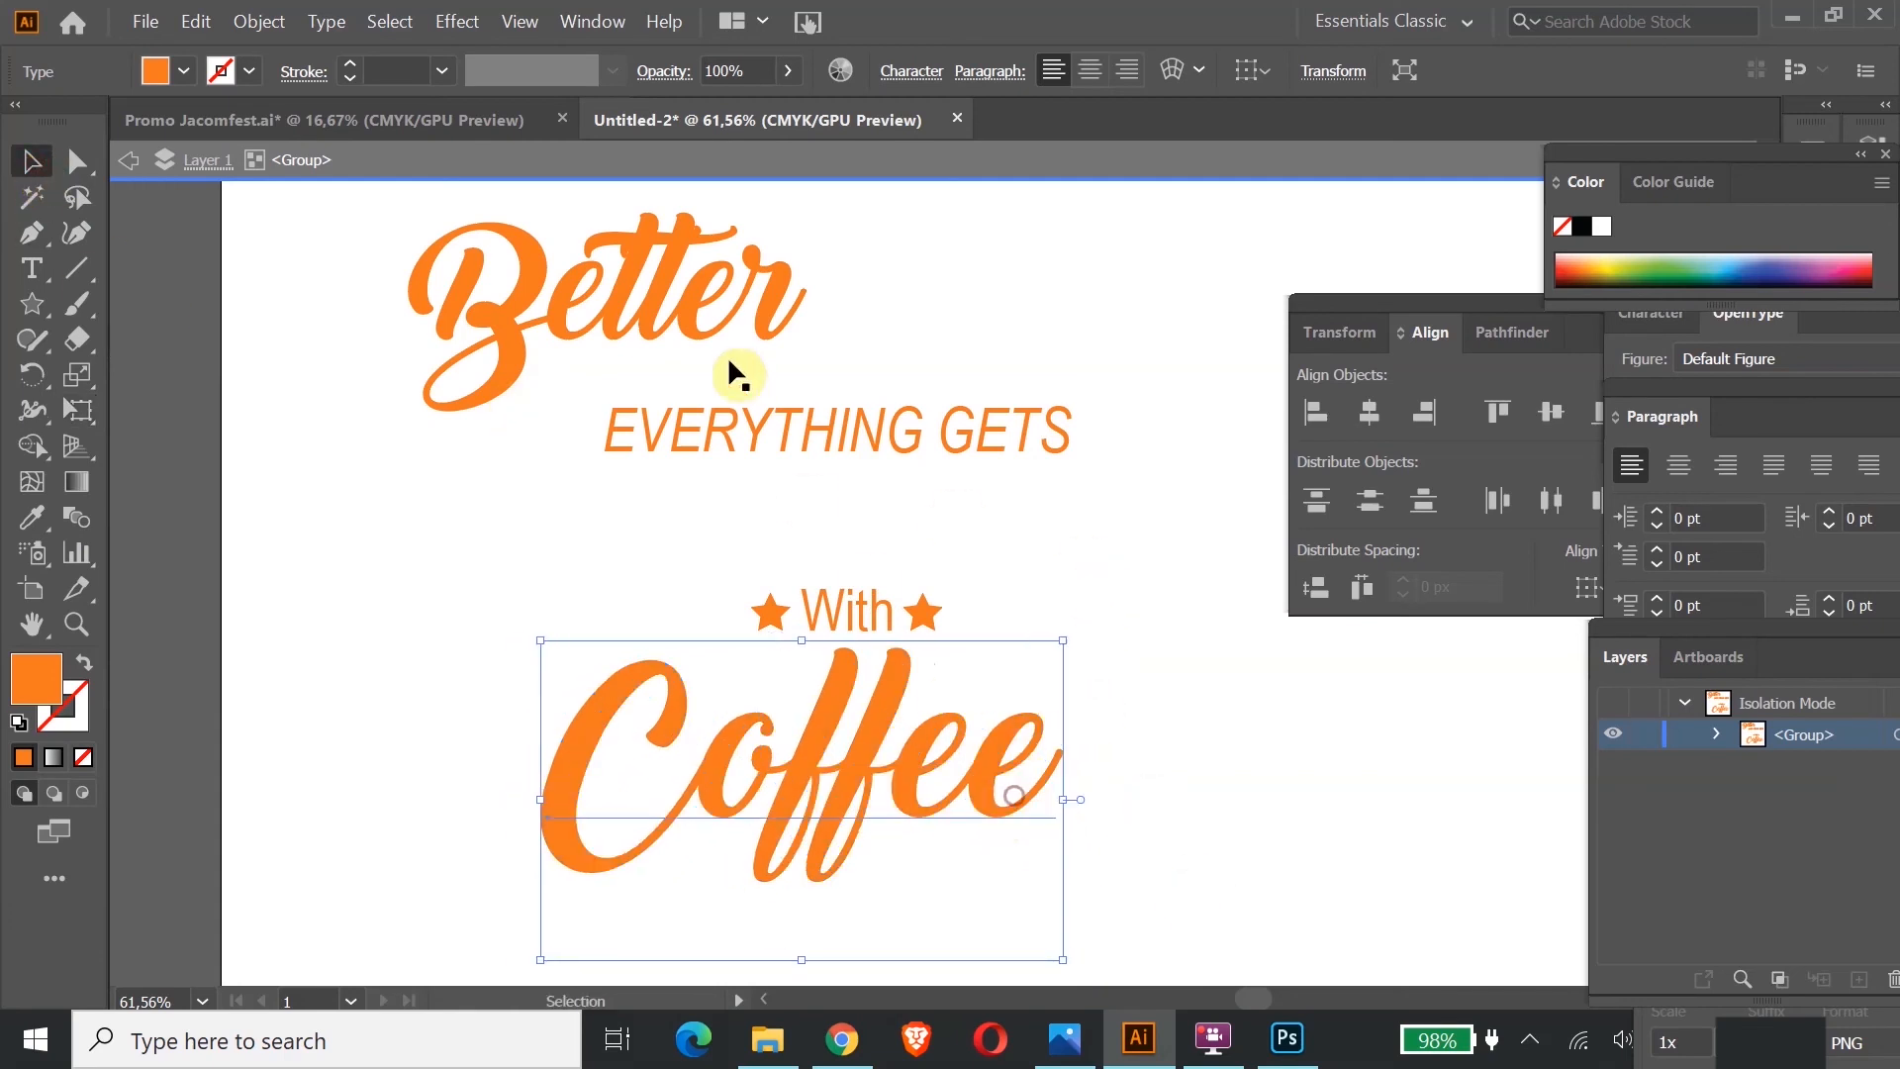
Step: Set the word Better to the Cabbagetown font
double_click(722, 309)
drag(775, 306, 411, 297)
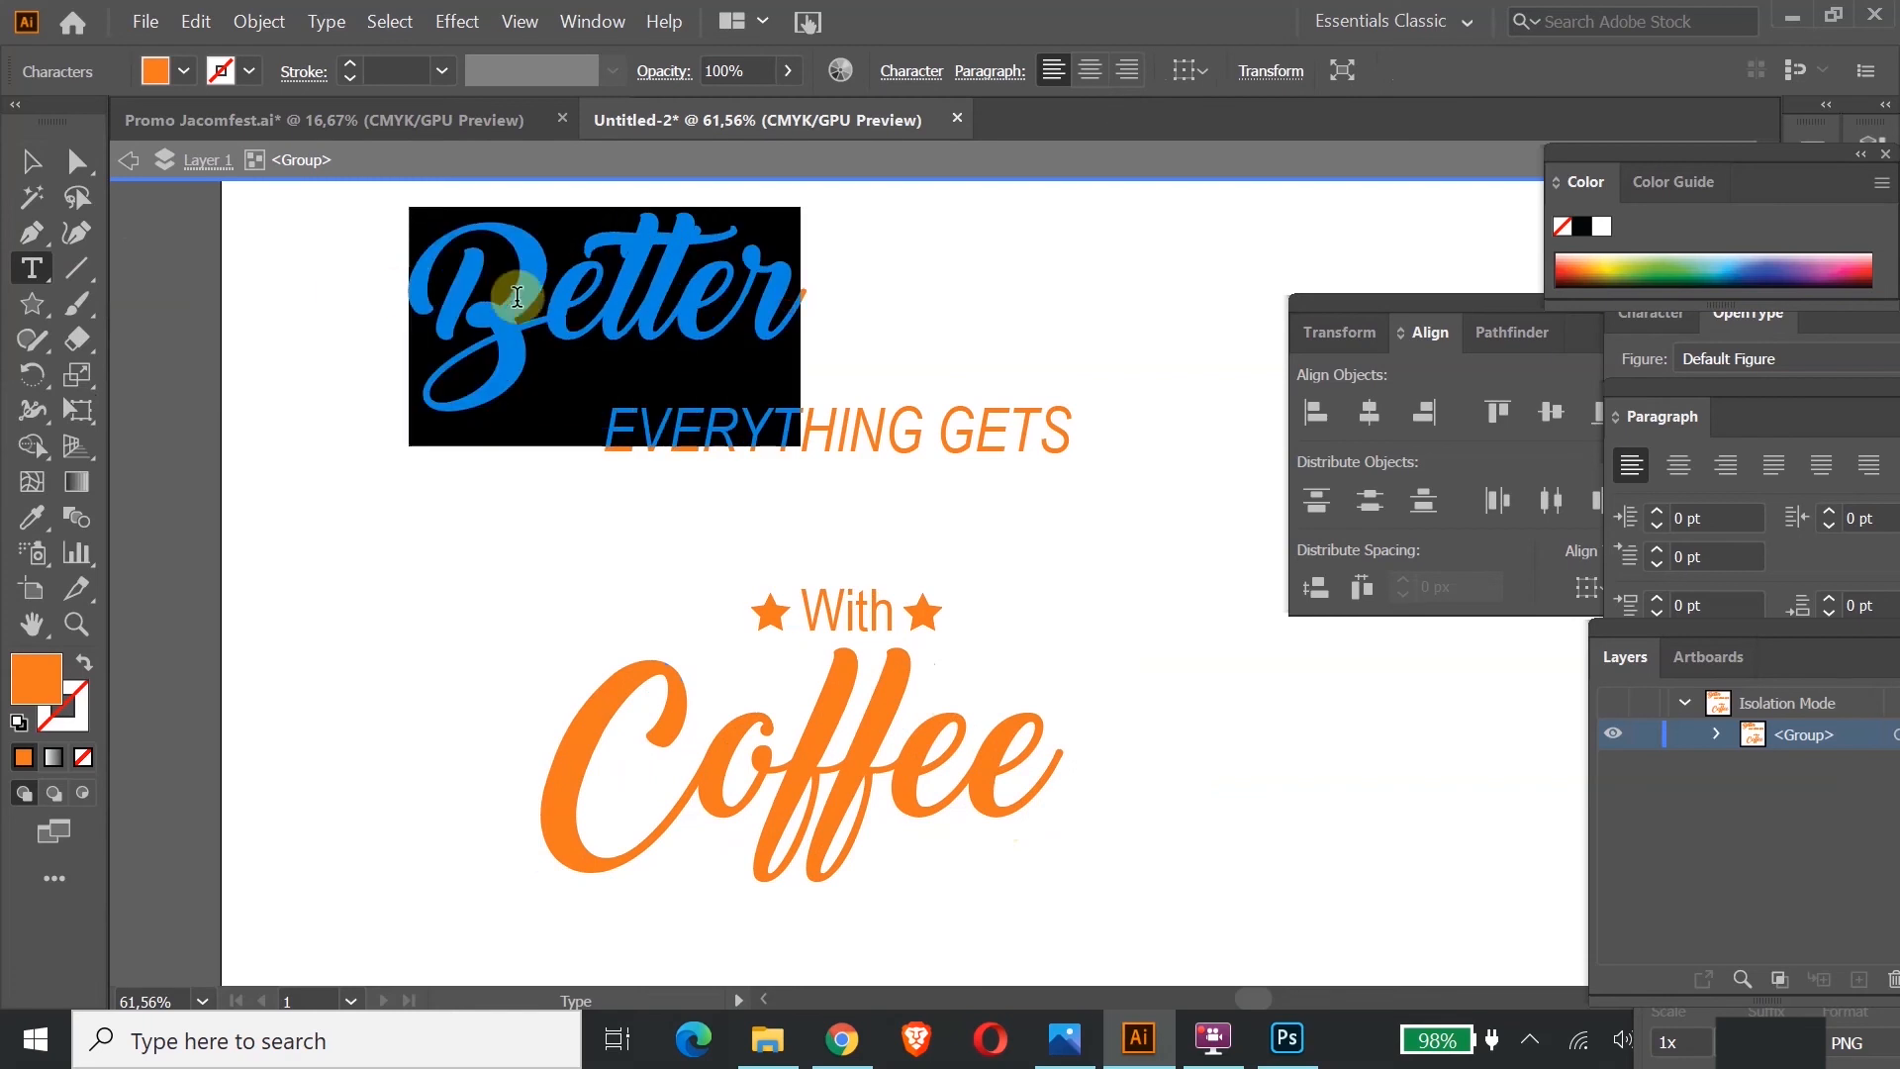
right_click(595, 294)
mouse_move(689, 420)
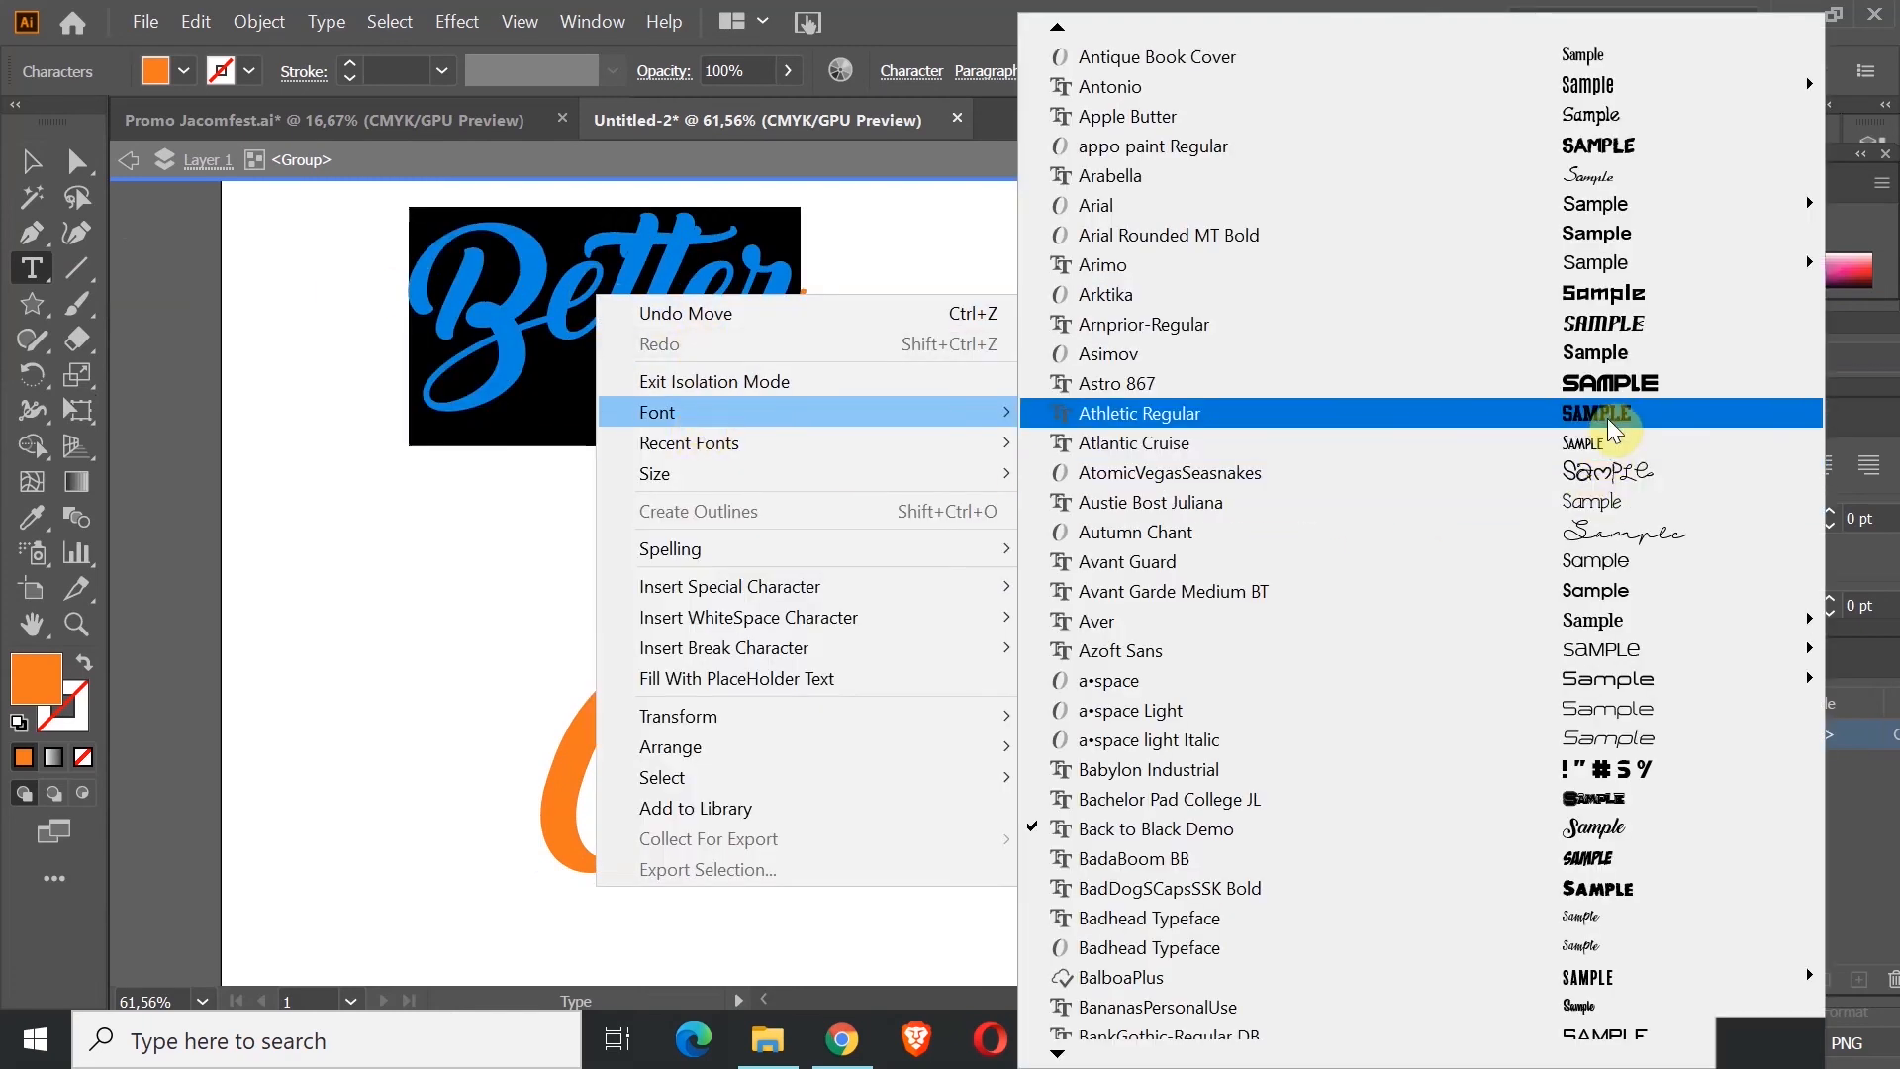
mouse_move(1059, 1053)
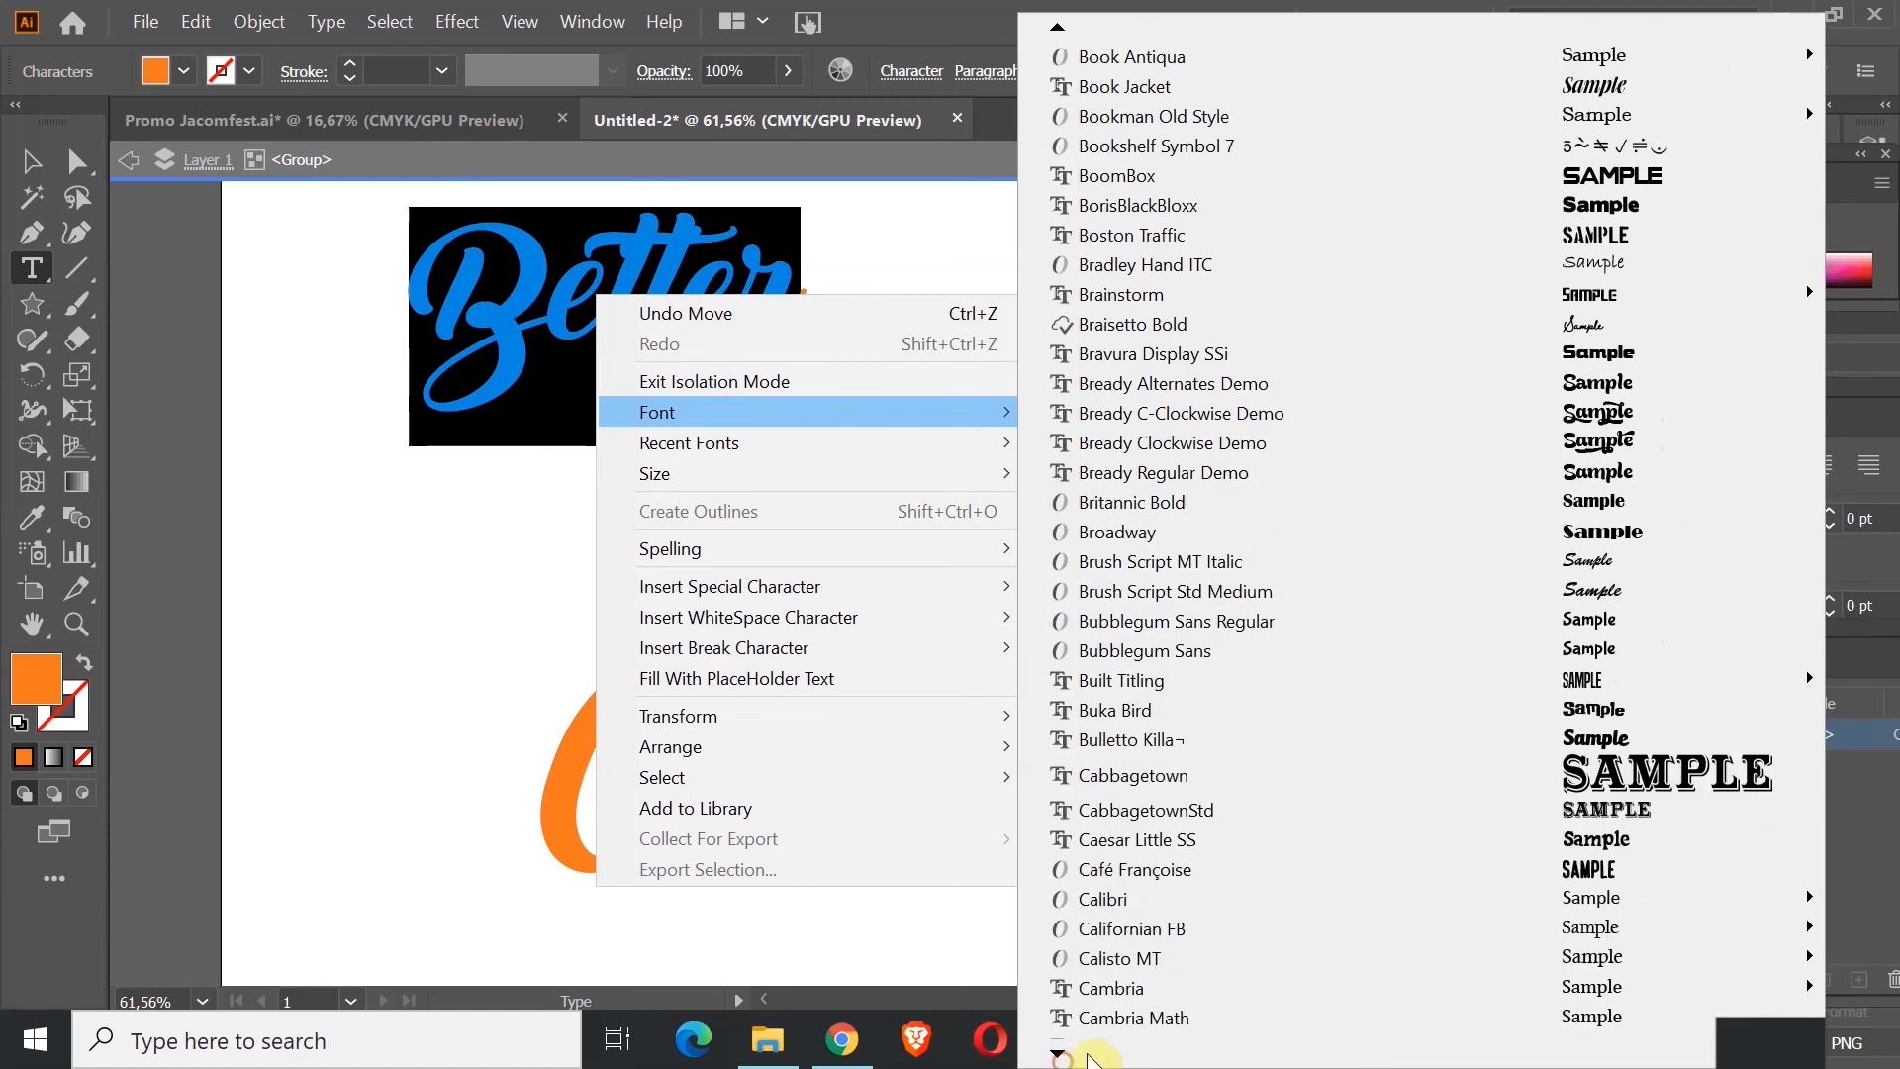
click(1735, 776)
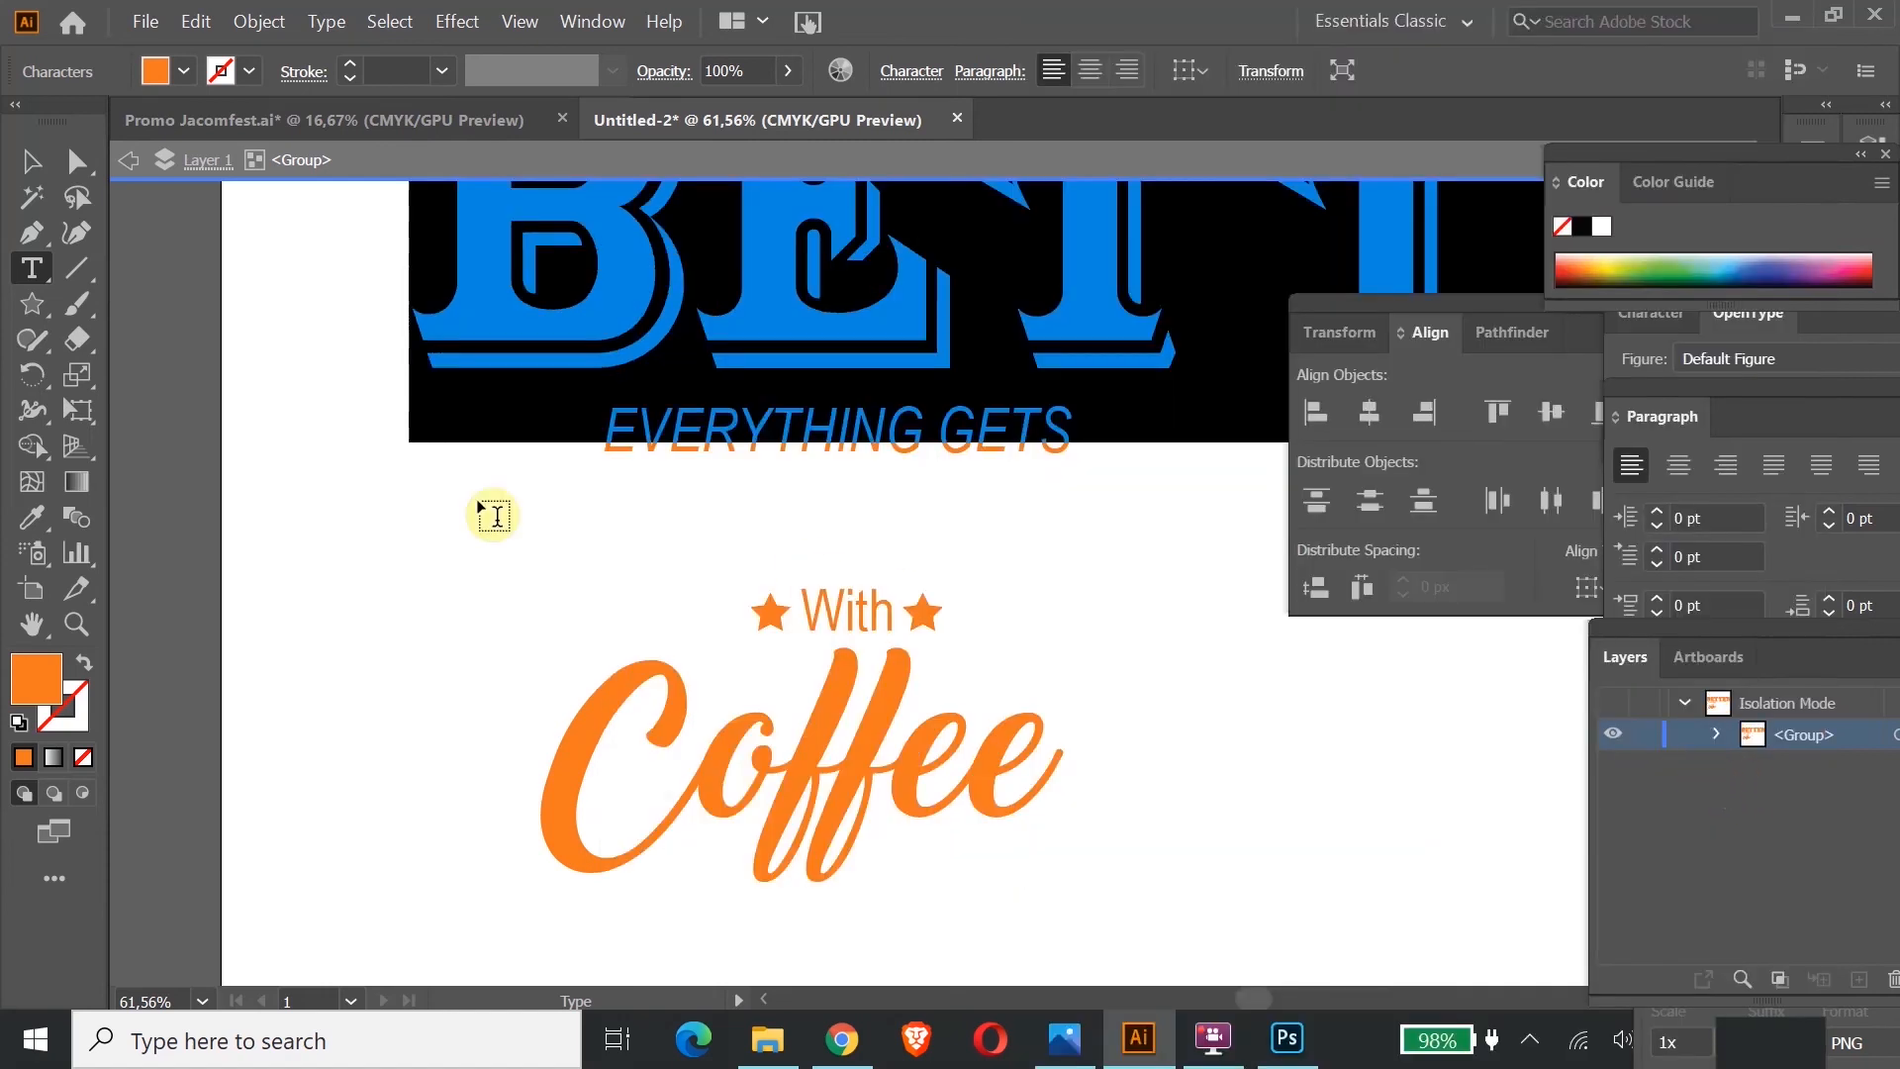
Step: Scale BETTER down to about half its size and place it just below EVERYTHING GETS
key(ctrl+minus)
key(ctrl+minus)
key(ctrl+minus)
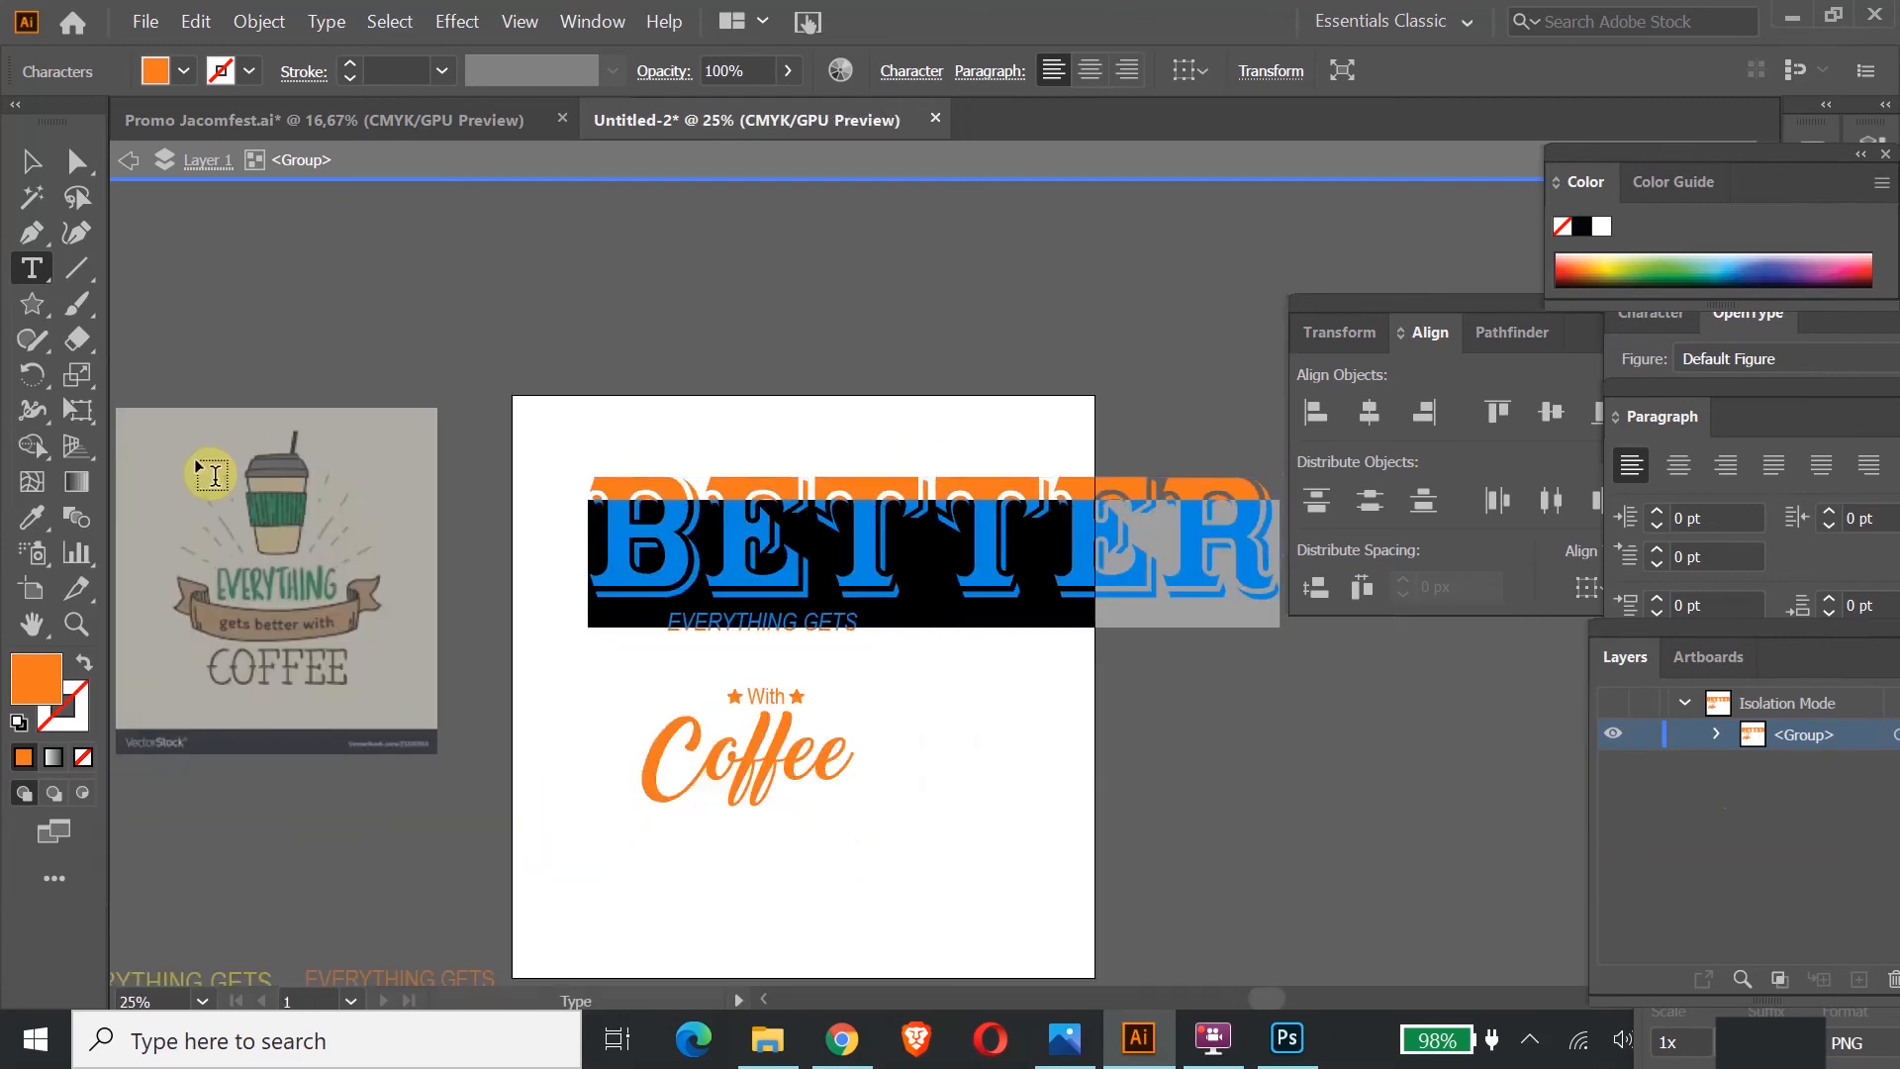
click(77, 409)
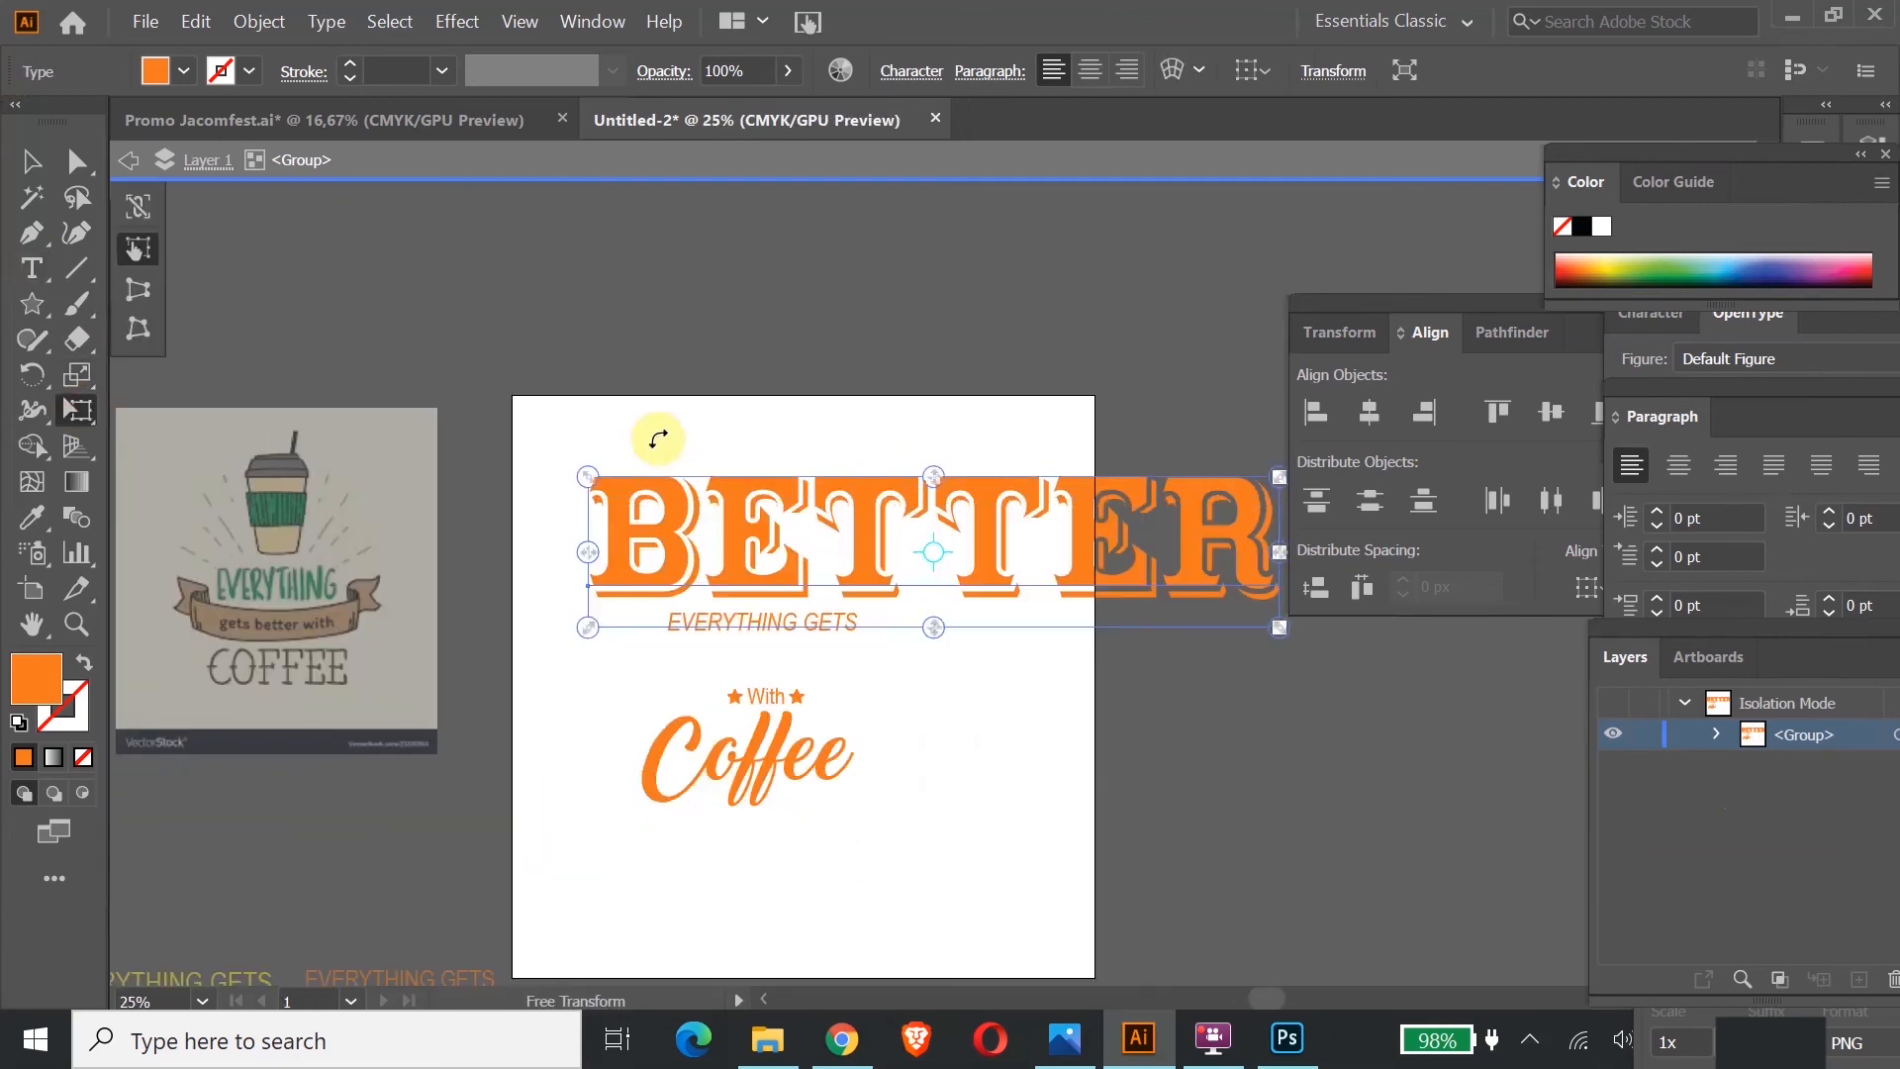
drag(590, 477, 938, 544)
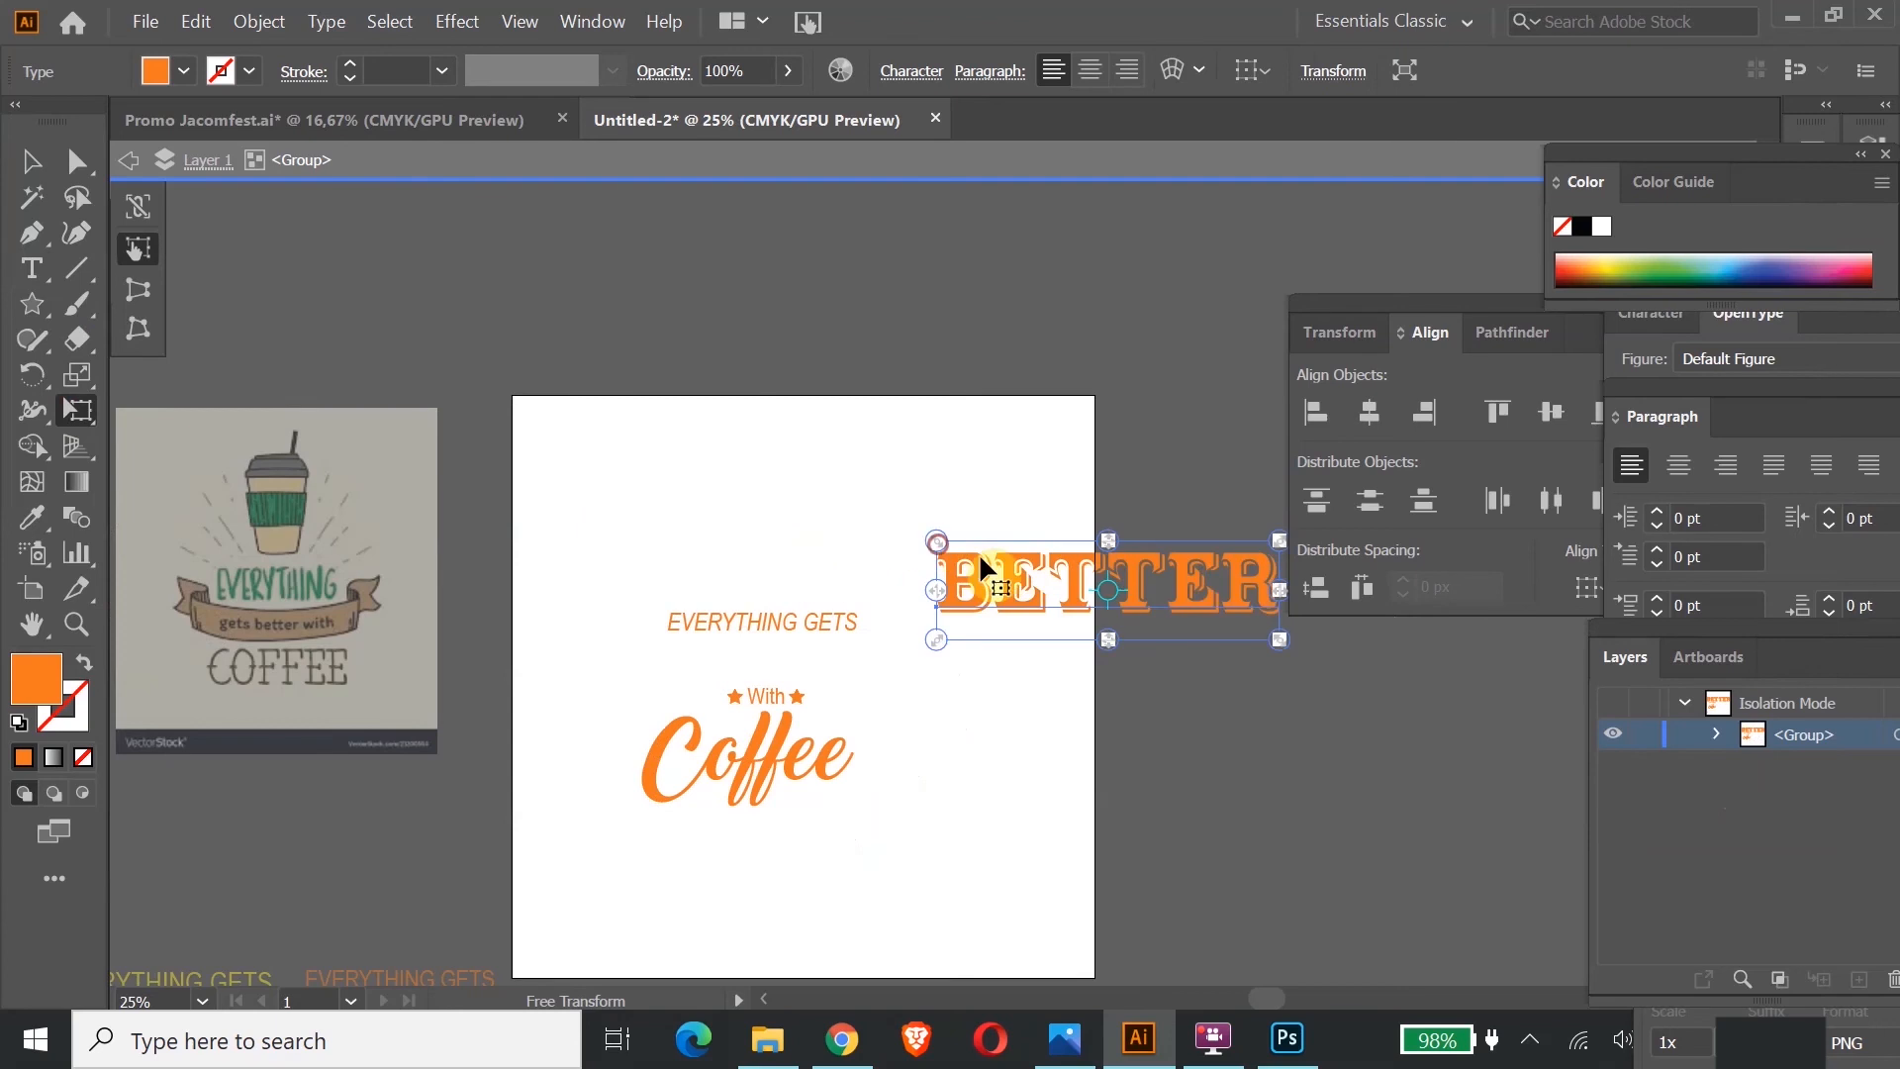
drag(1200, 590, 868, 666)
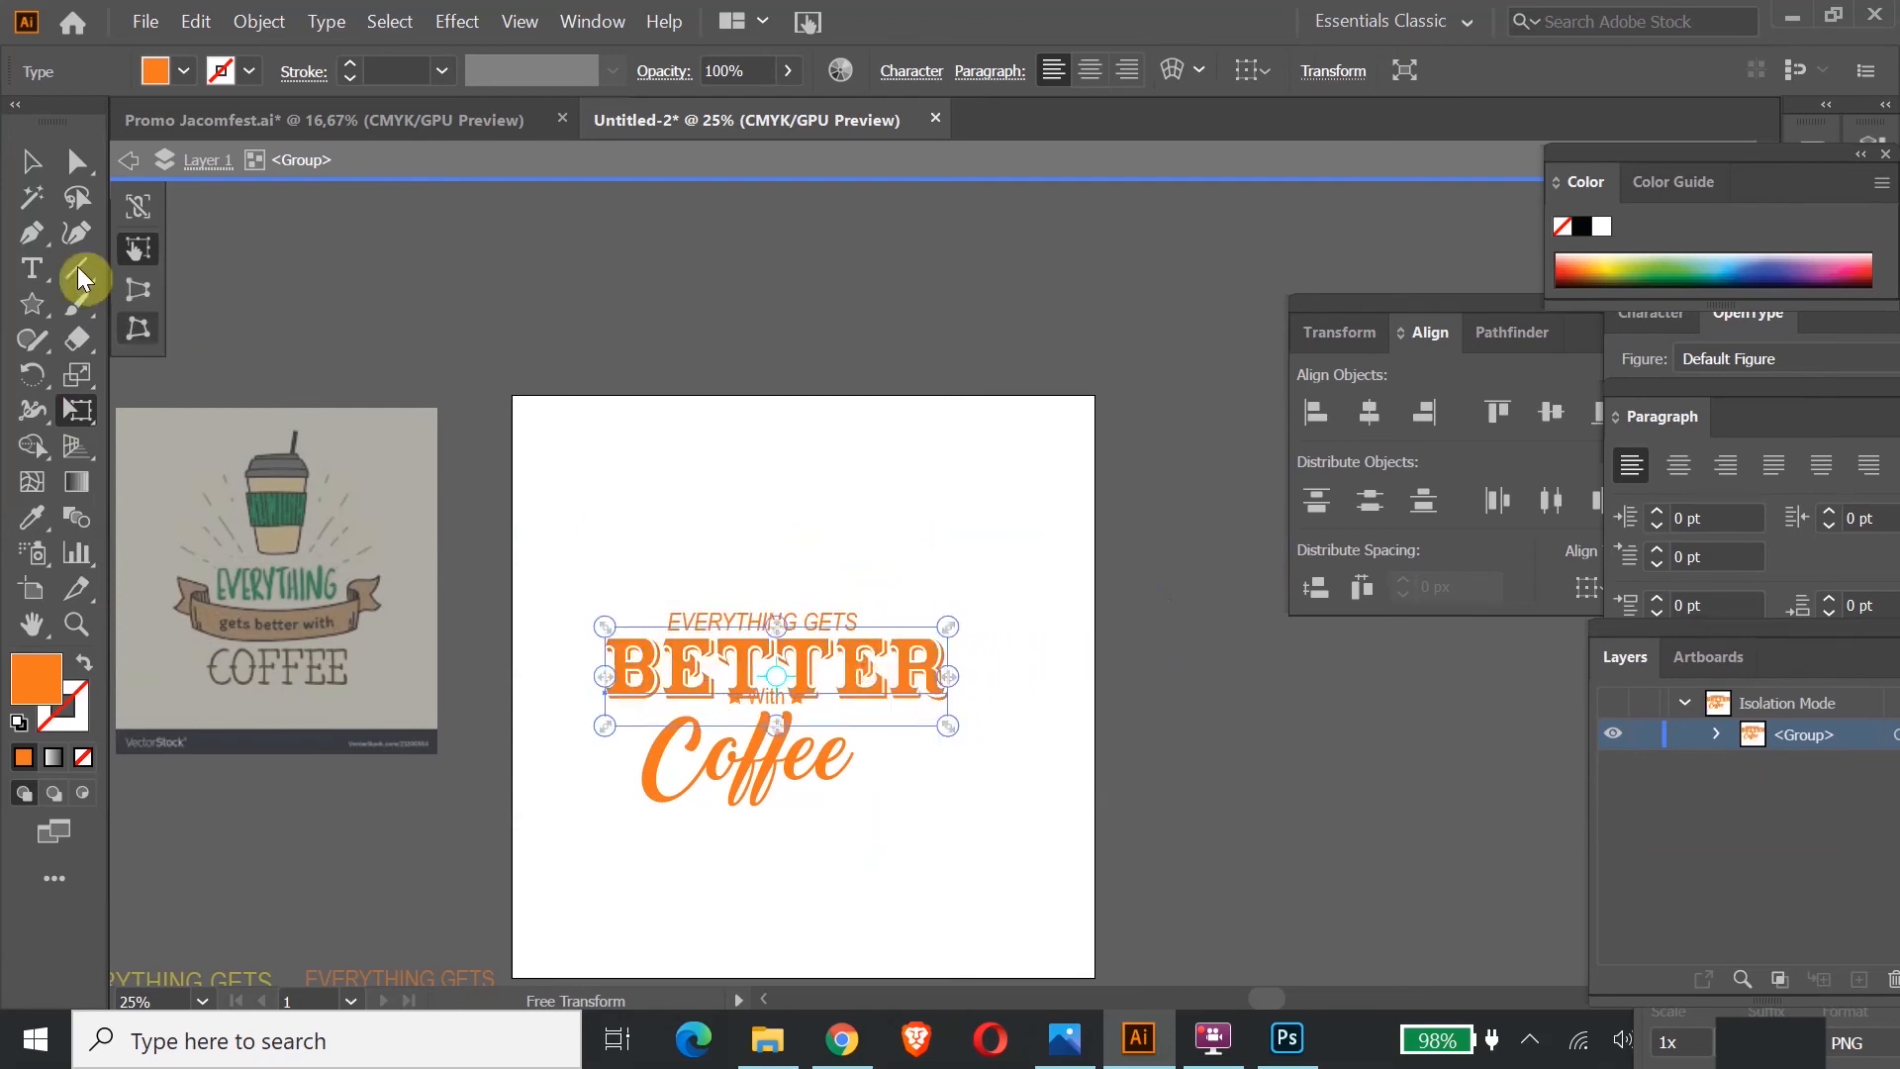
Step: Space out BETTER, the starred With row and Coffee beneath EVERYTHING GETS so the lines no longer overlap
click(31, 161)
drag(815, 679, 816, 726)
mouse_move(768, 625)
mouse_down()
mouse_move(768, 659)
mouse_move(795, 615)
mouse_up()
click(981, 734)
drag(844, 750, 841, 738)
Step: Enlarge the starred With row to about 293 px wide and place it between BETTER and Coffee
click(792, 656)
click(79, 410)
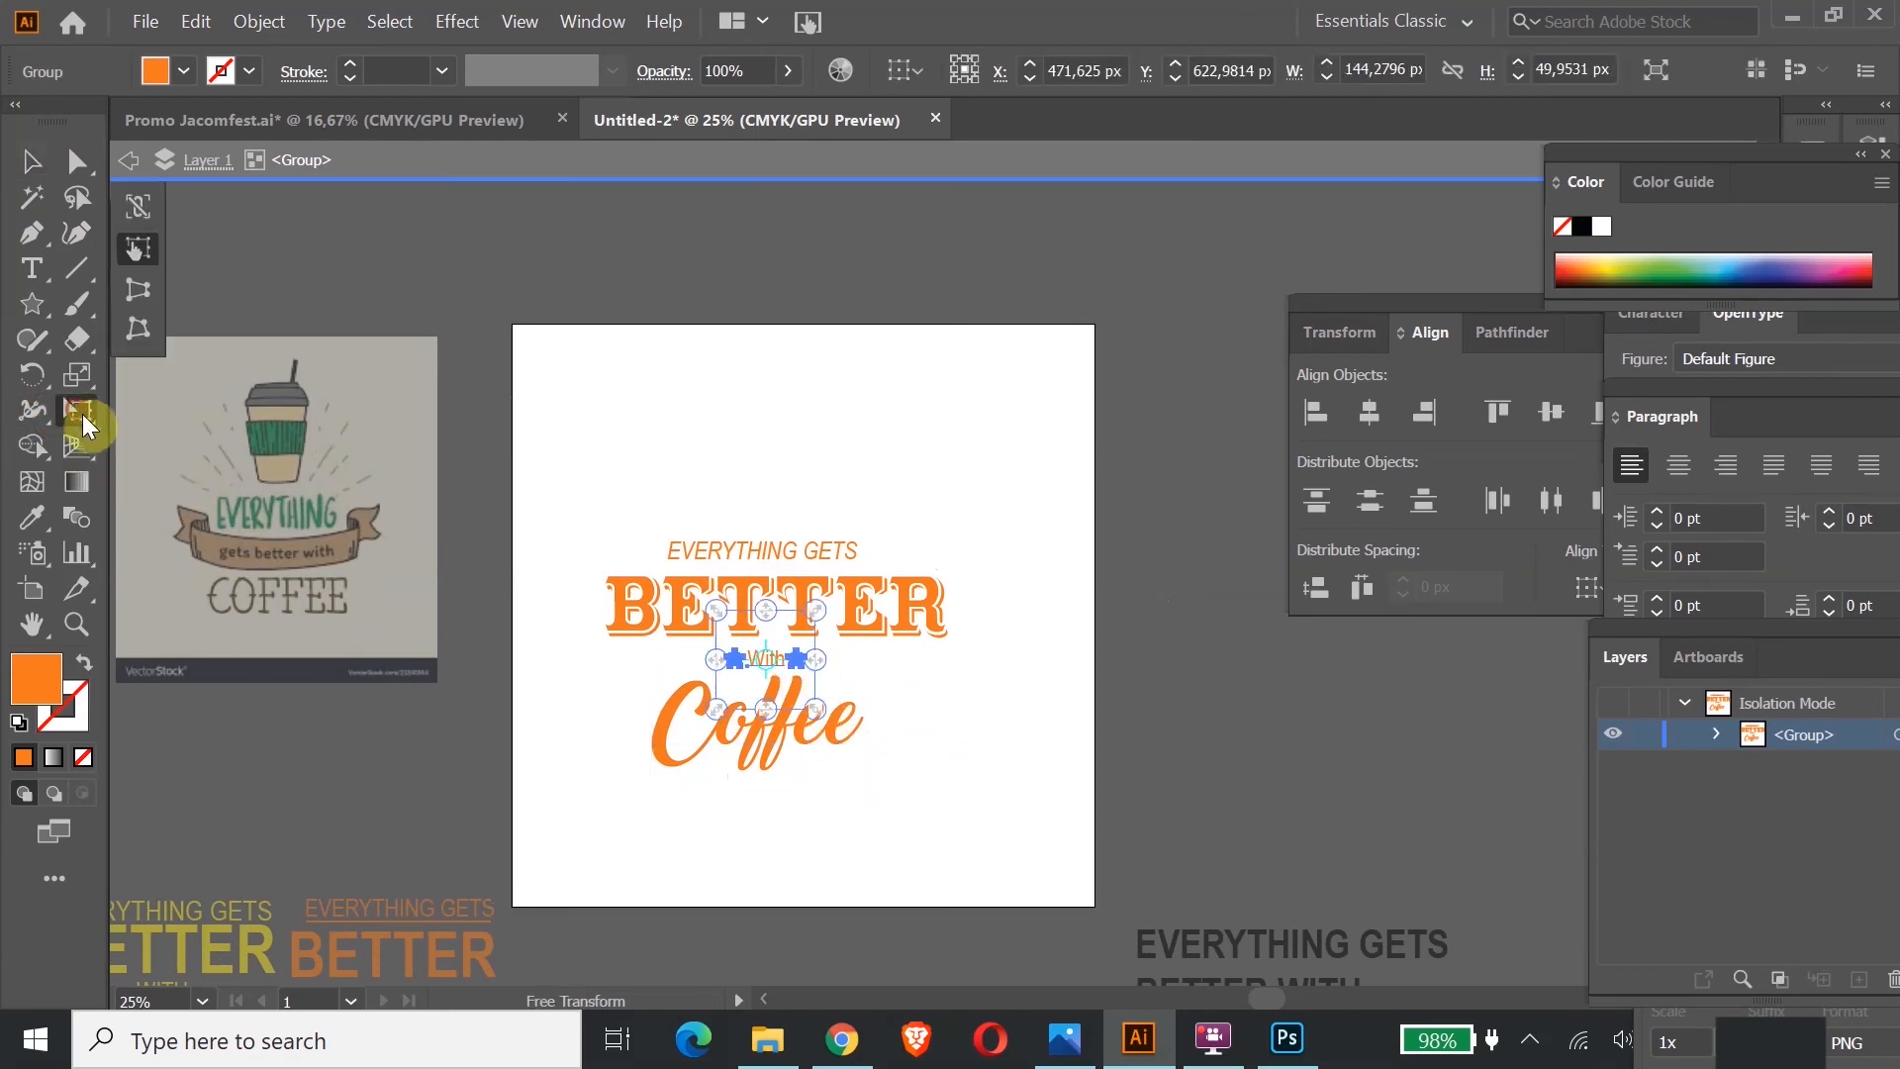
drag(814, 612, 953, 551)
drag(825, 649, 764, 667)
click(39, 162)
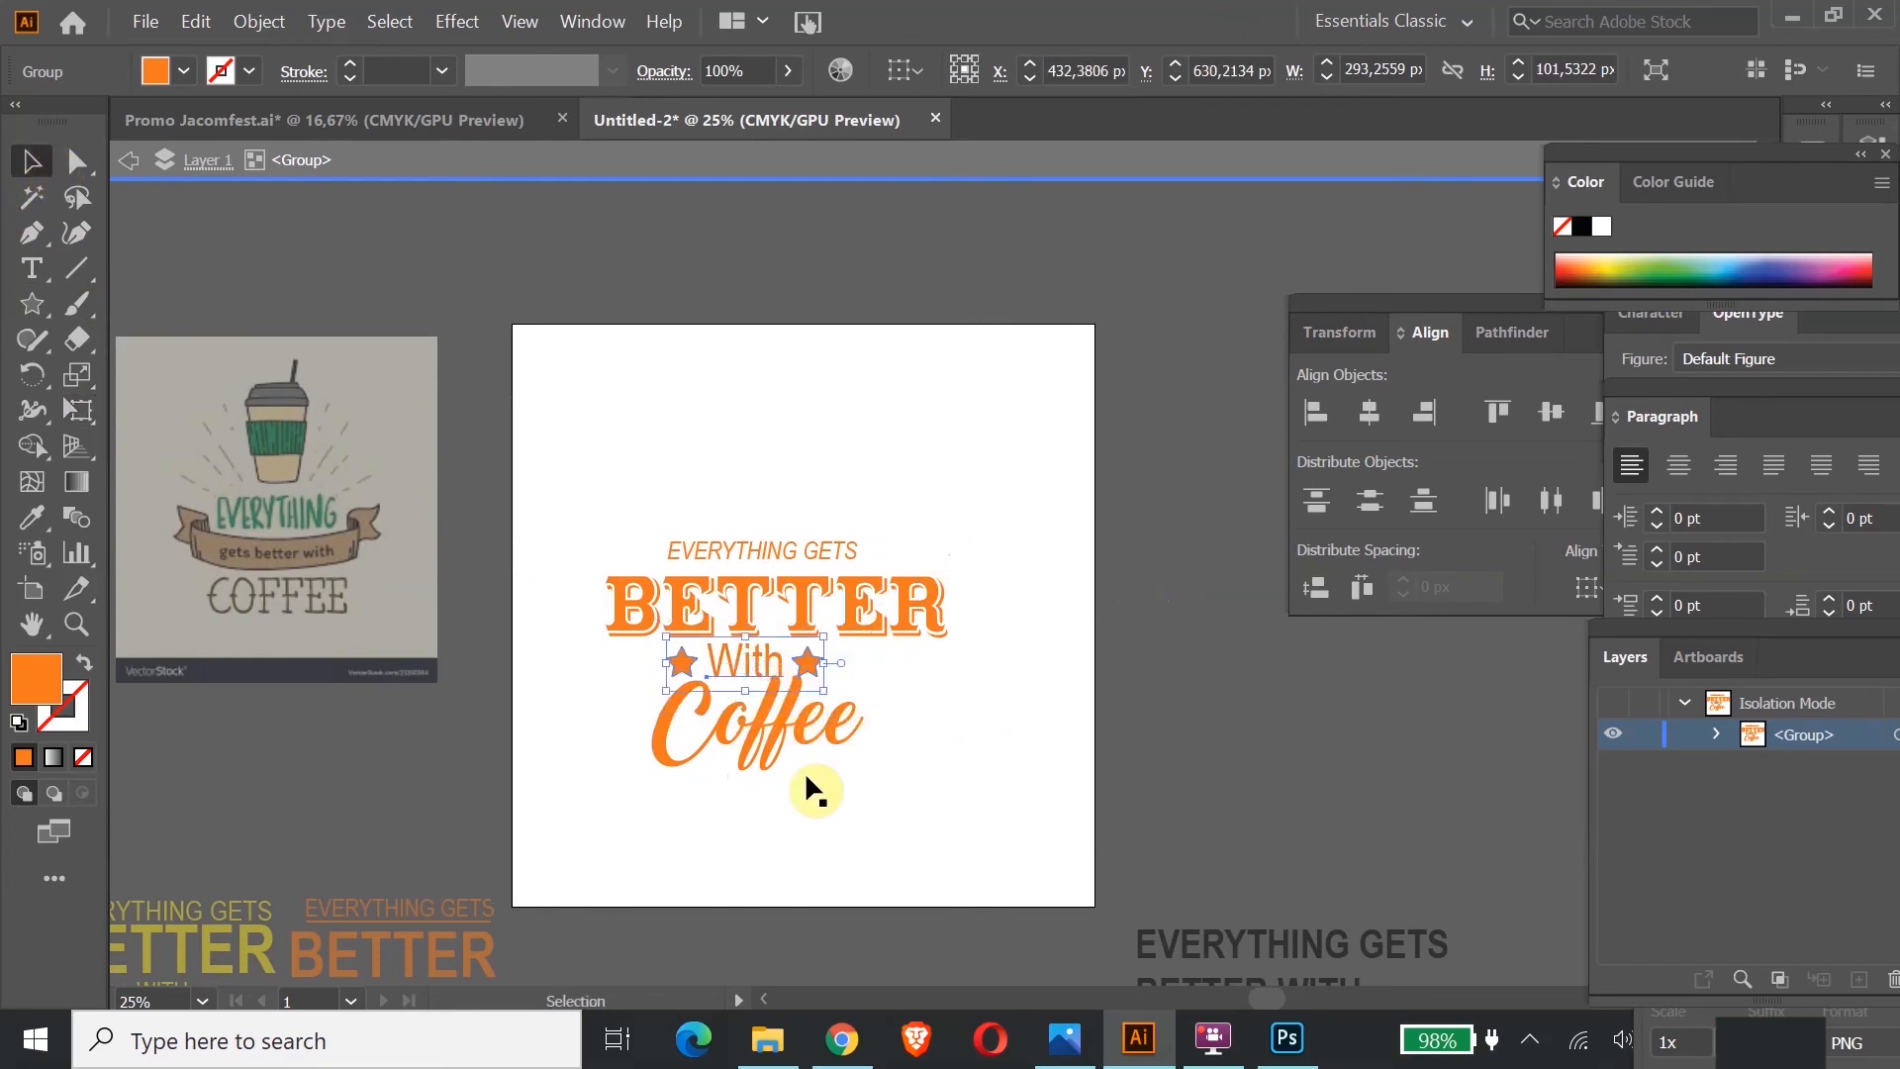
Step: Lower Coffee, nudge EVERYTHING GETS upward, and align all four lines on a common horizontal center
drag(819, 727, 811, 740)
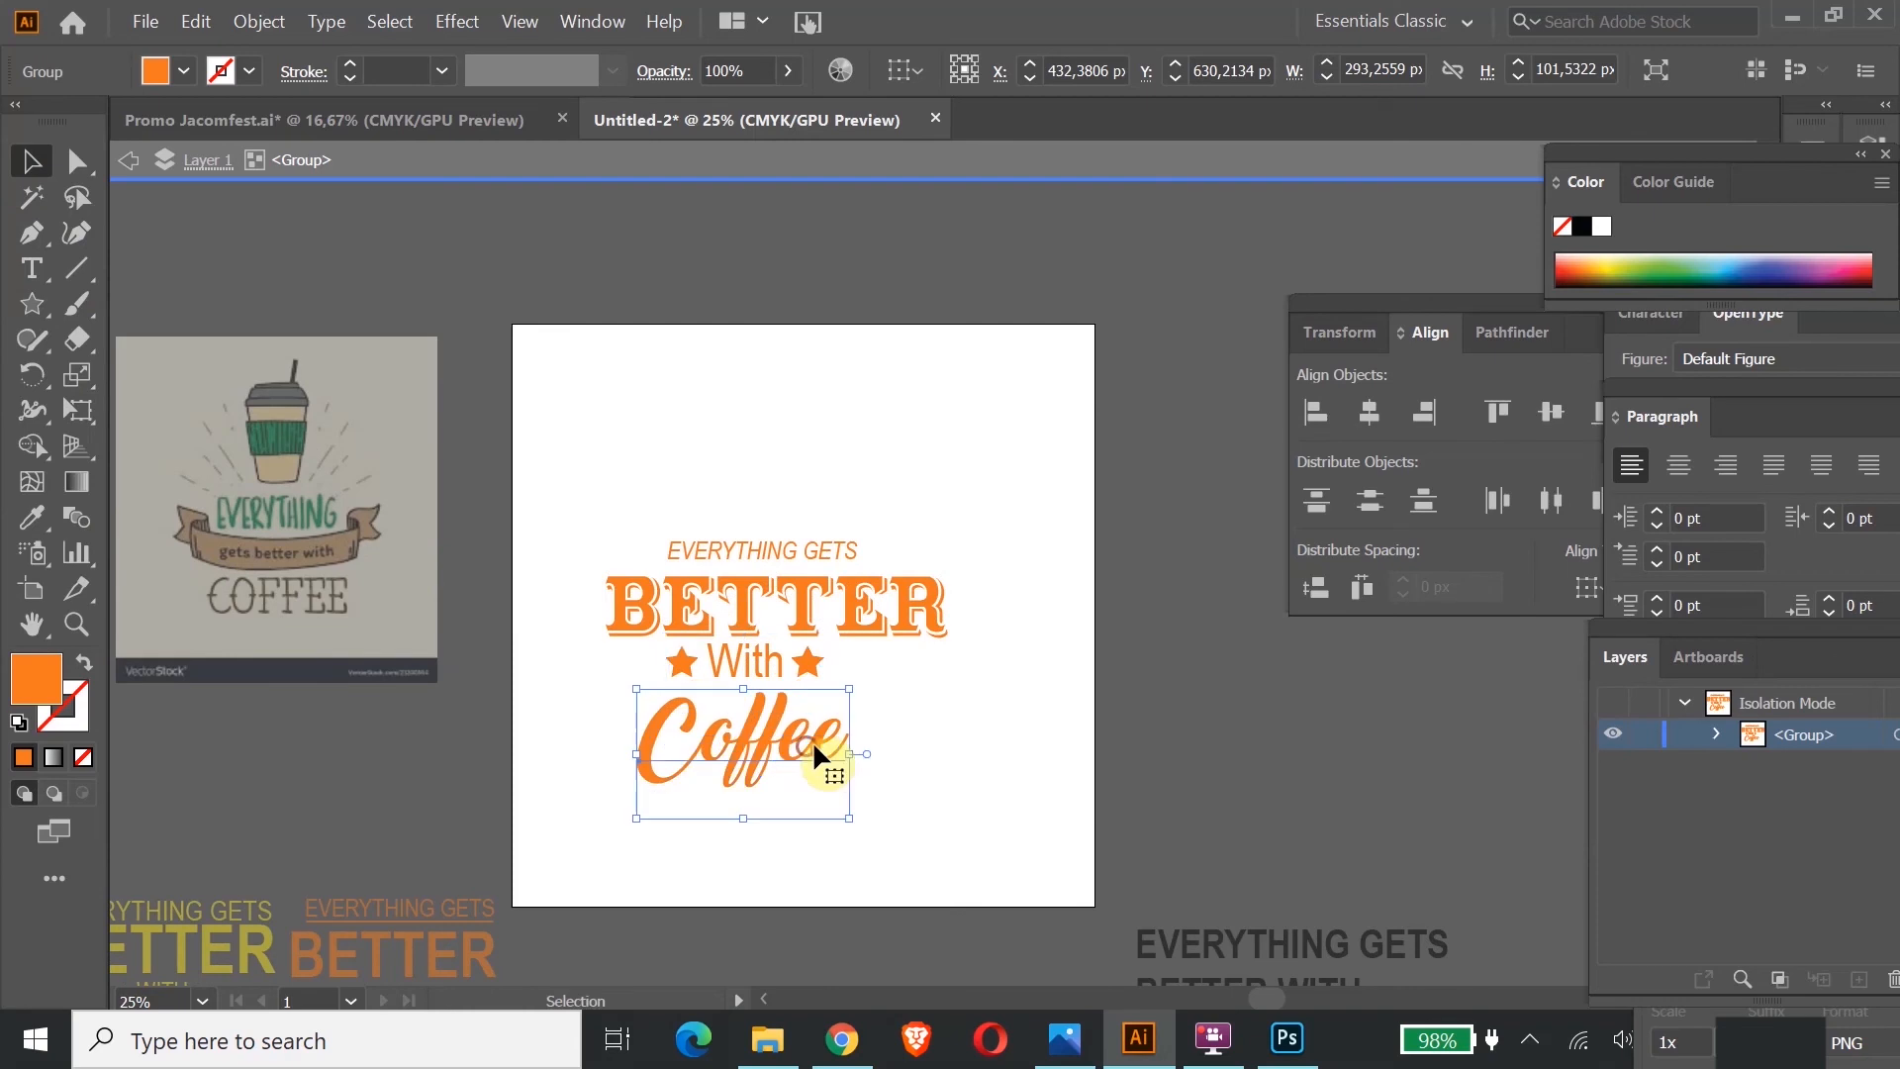
click(916, 750)
mouse_move(744, 552)
mouse_down()
mouse_move(738, 570)
mouse_move(734, 544)
mouse_up()
click(673, 469)
click(738, 559)
drag(696, 454, 829, 811)
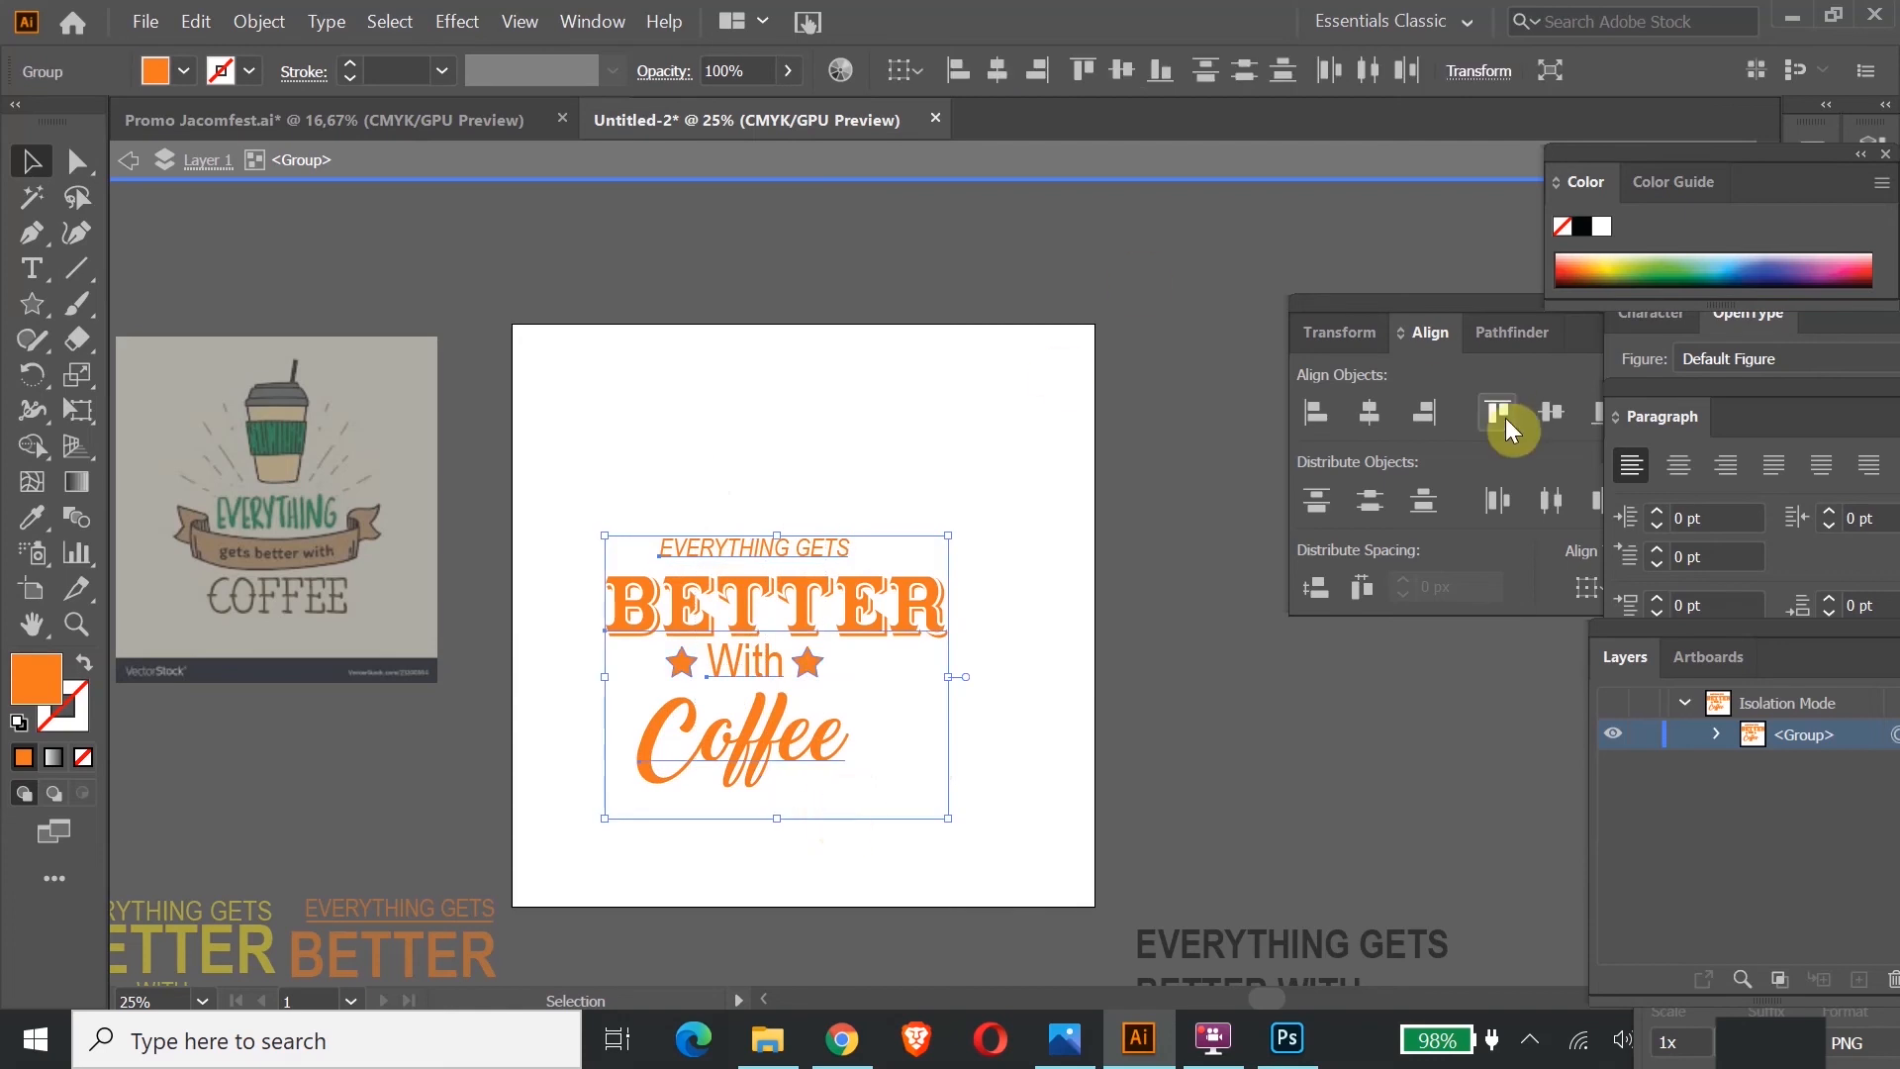
click(1380, 419)
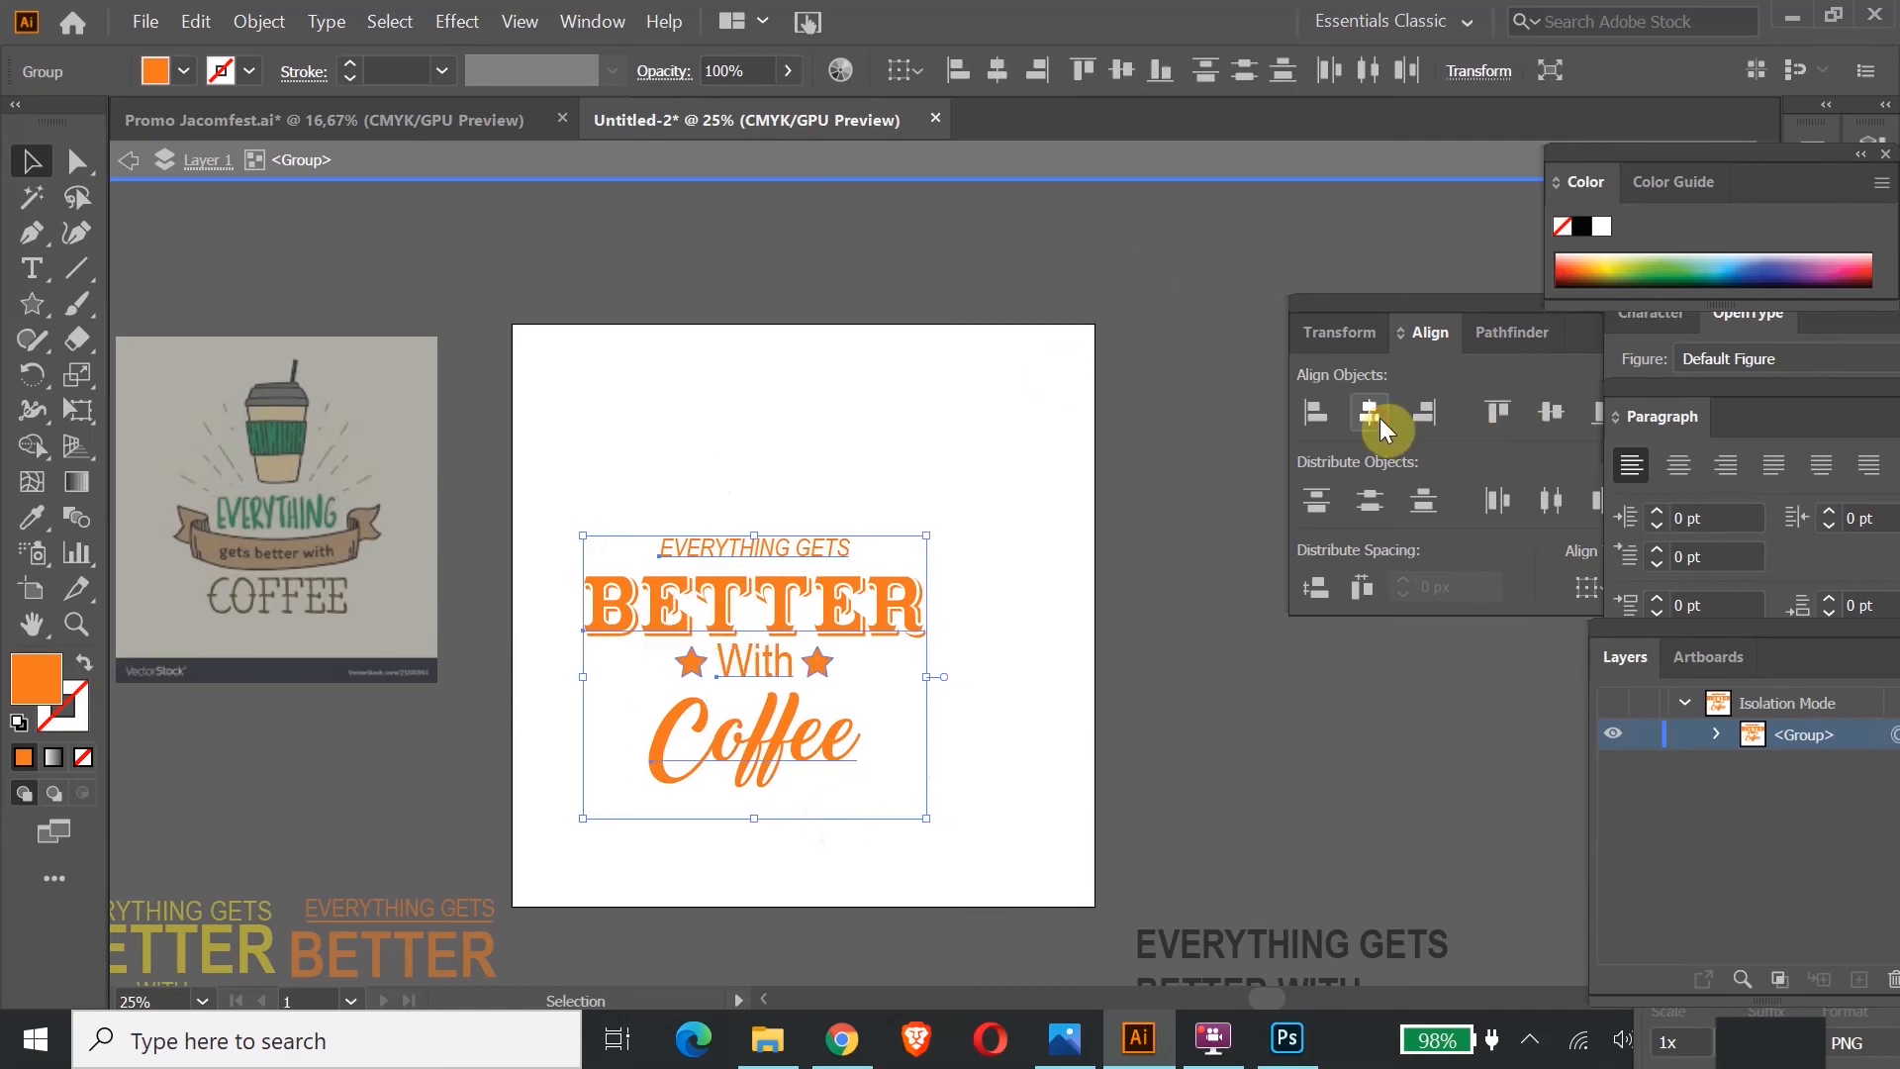
Step: Adjust the height of EVERYTHING GETS to leave a narrow gap above BETTER
click(1147, 639)
click(831, 742)
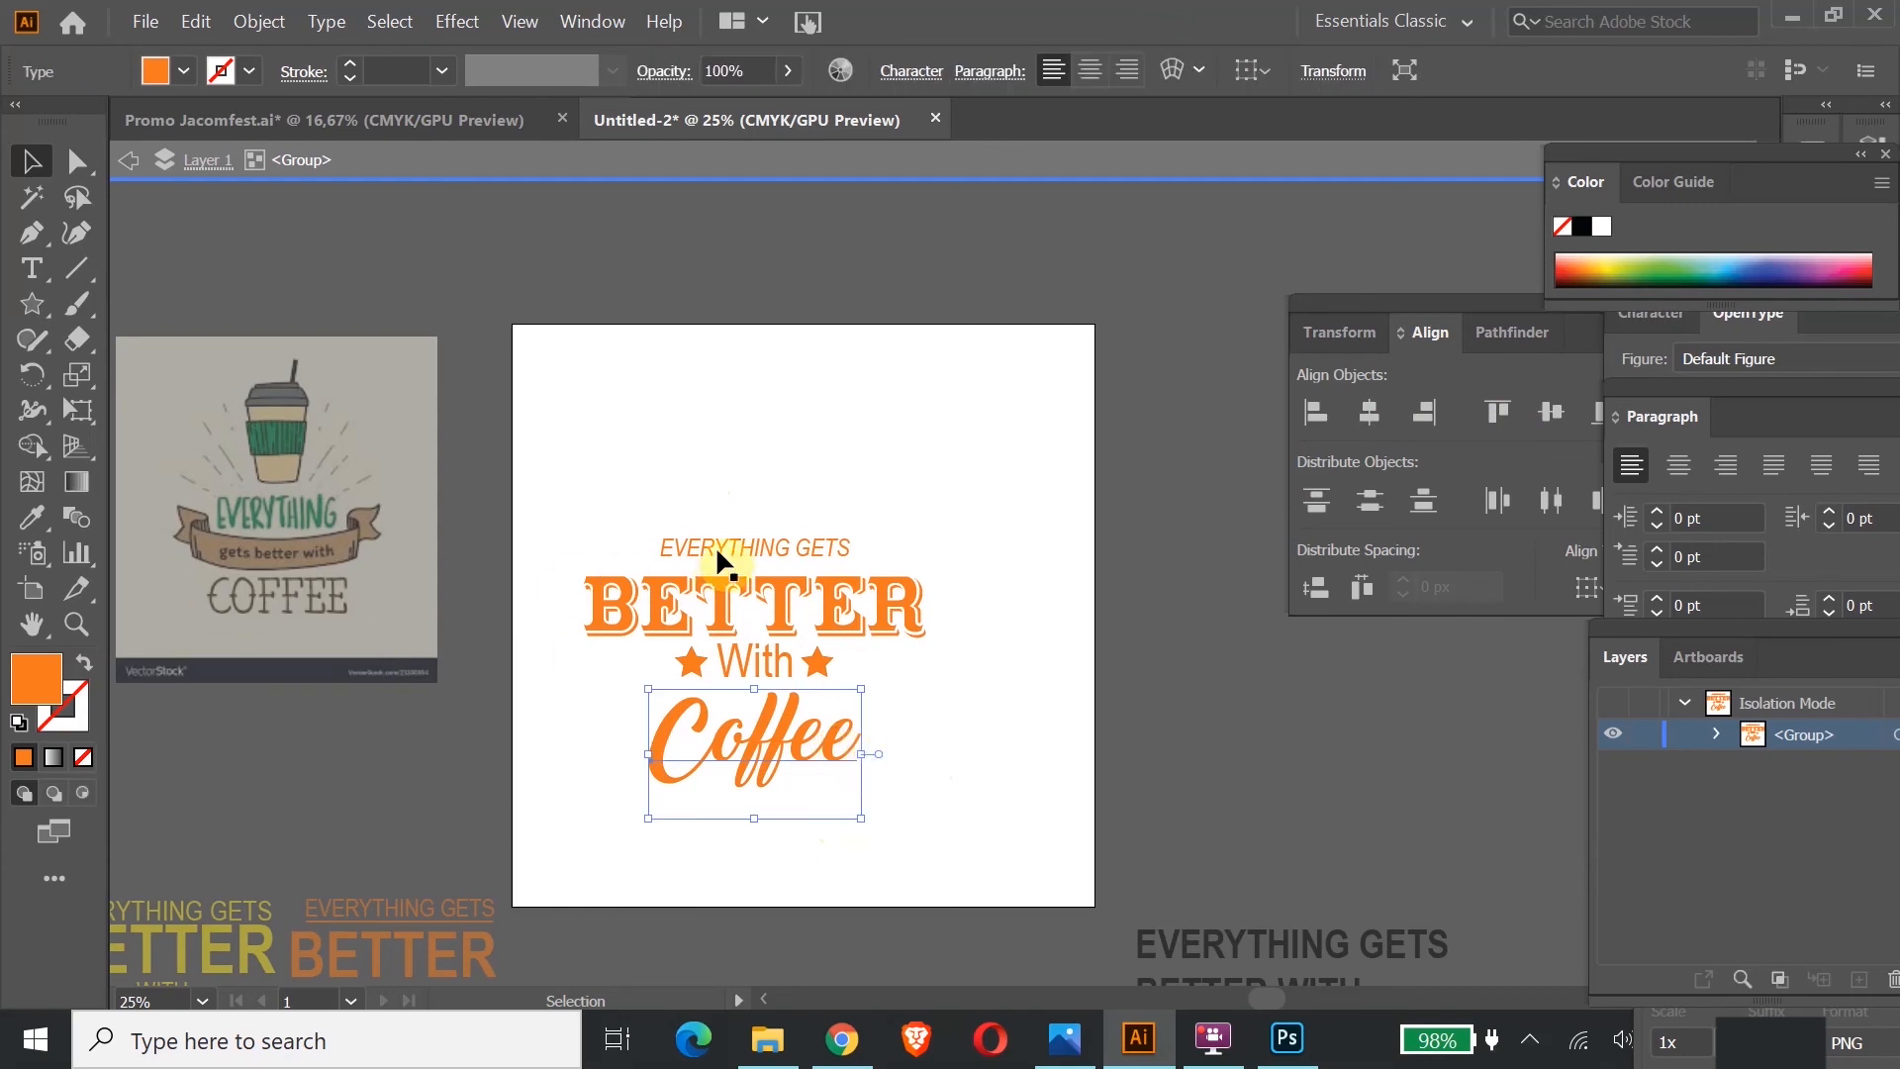
drag(715, 542, 716, 552)
click(1048, 659)
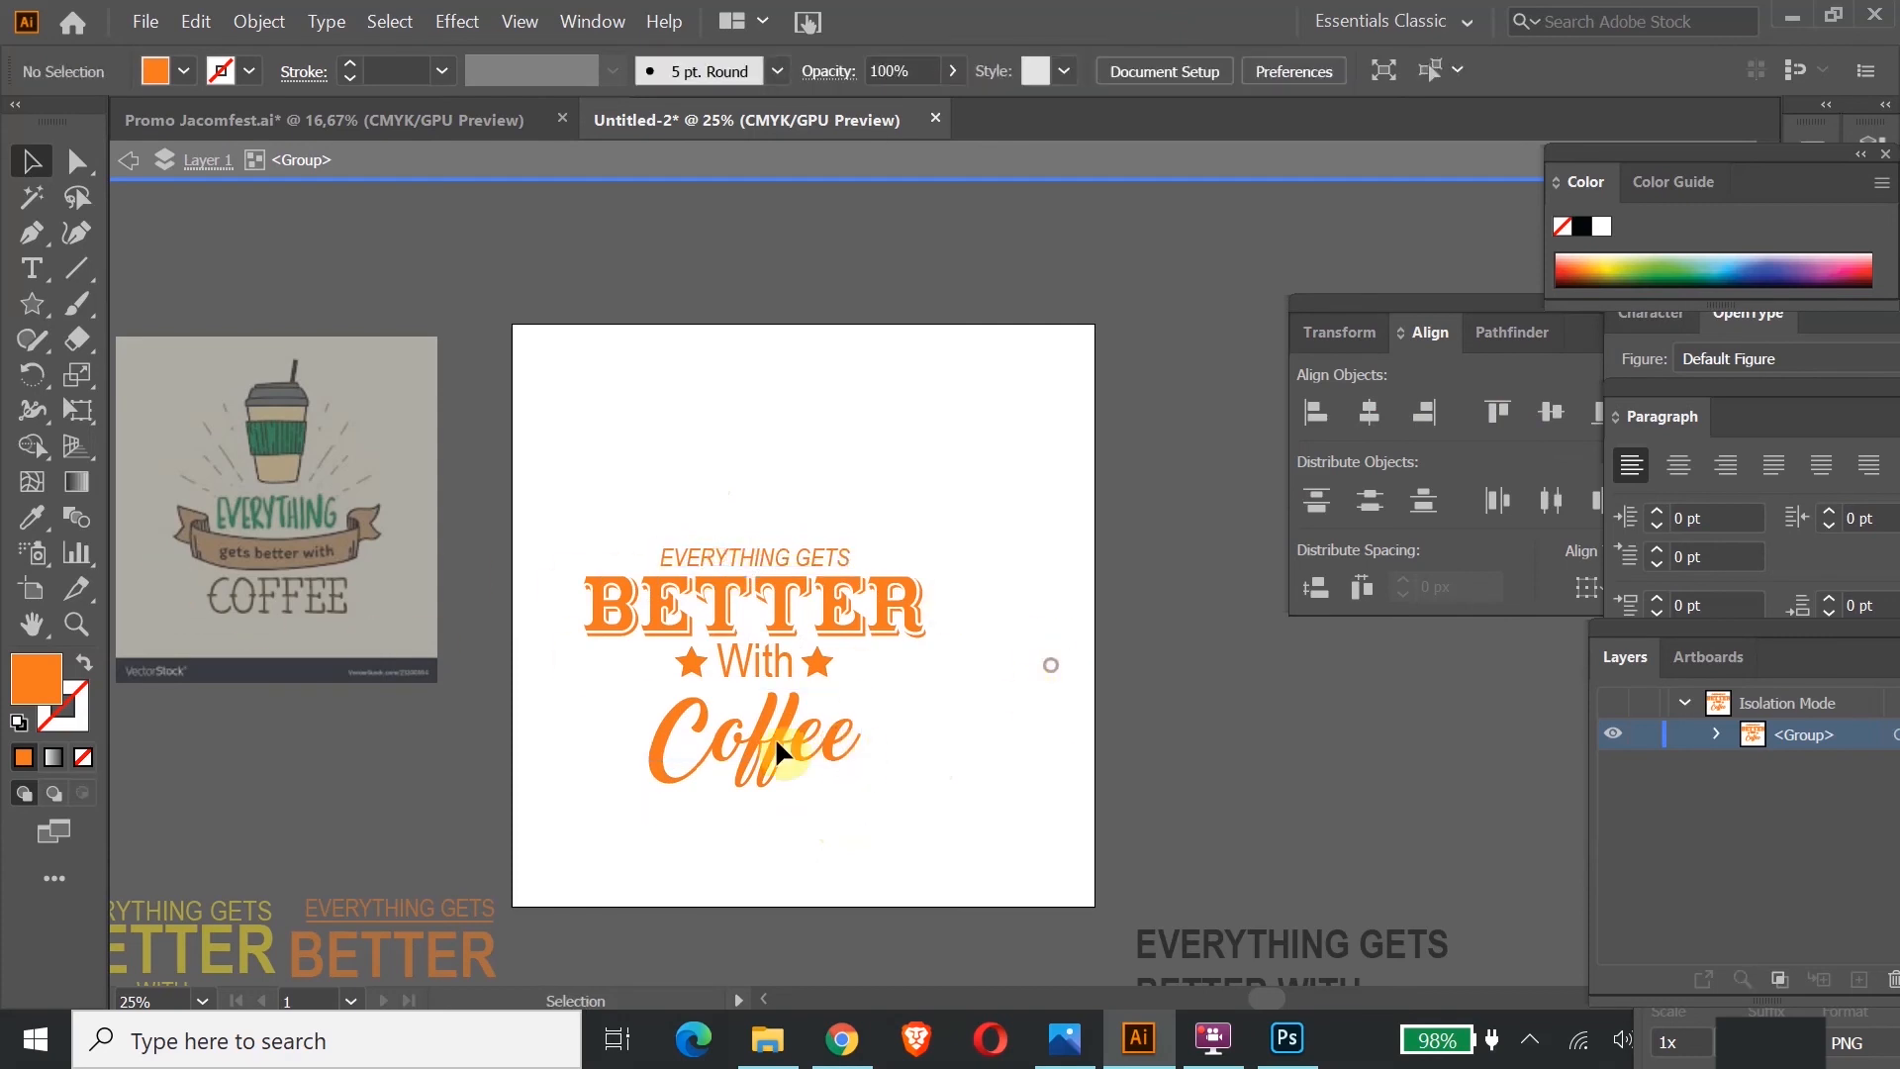
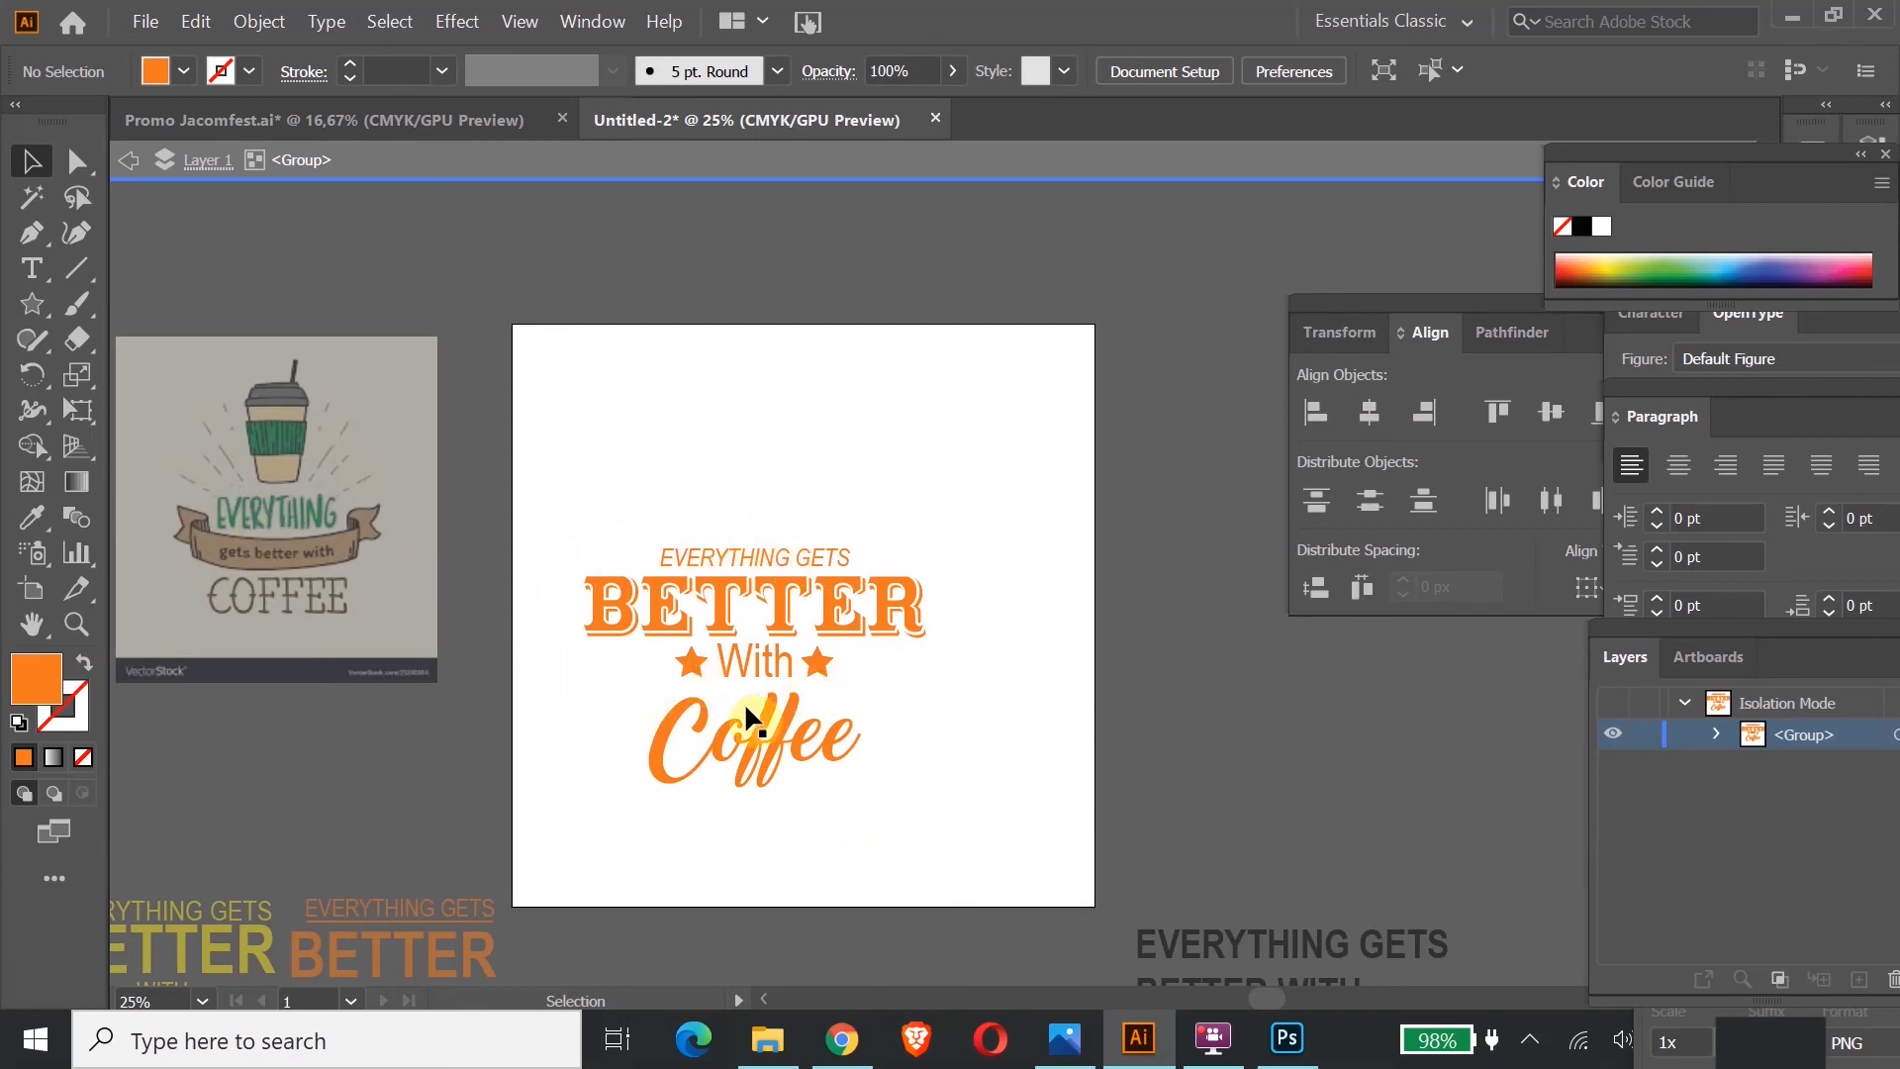
drag(726, 552, 727, 538)
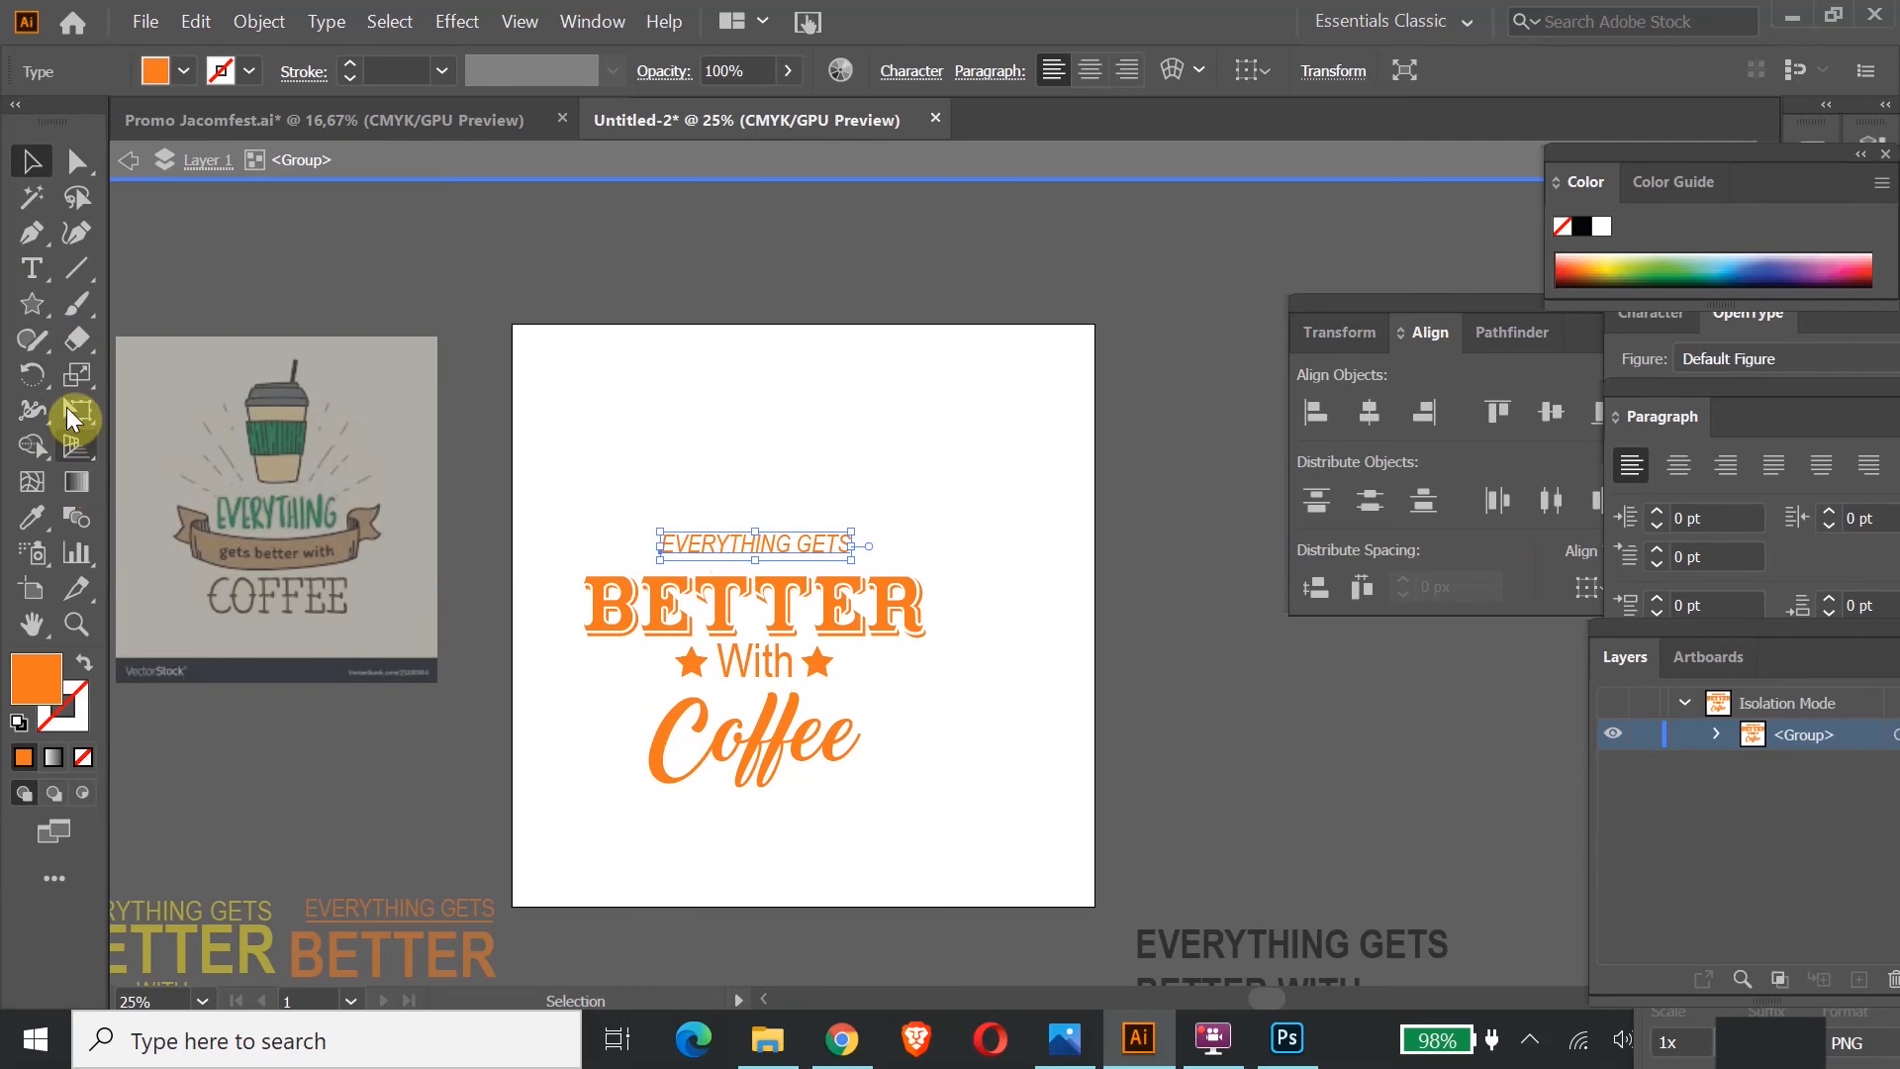
Step: Draw a thin orange horizontal rectangle as a divider bar between EVERYTHING GETS and BETTER
click(32, 304)
drag(42, 315, 119, 310)
drag(597, 562, 917, 566)
click(30, 161)
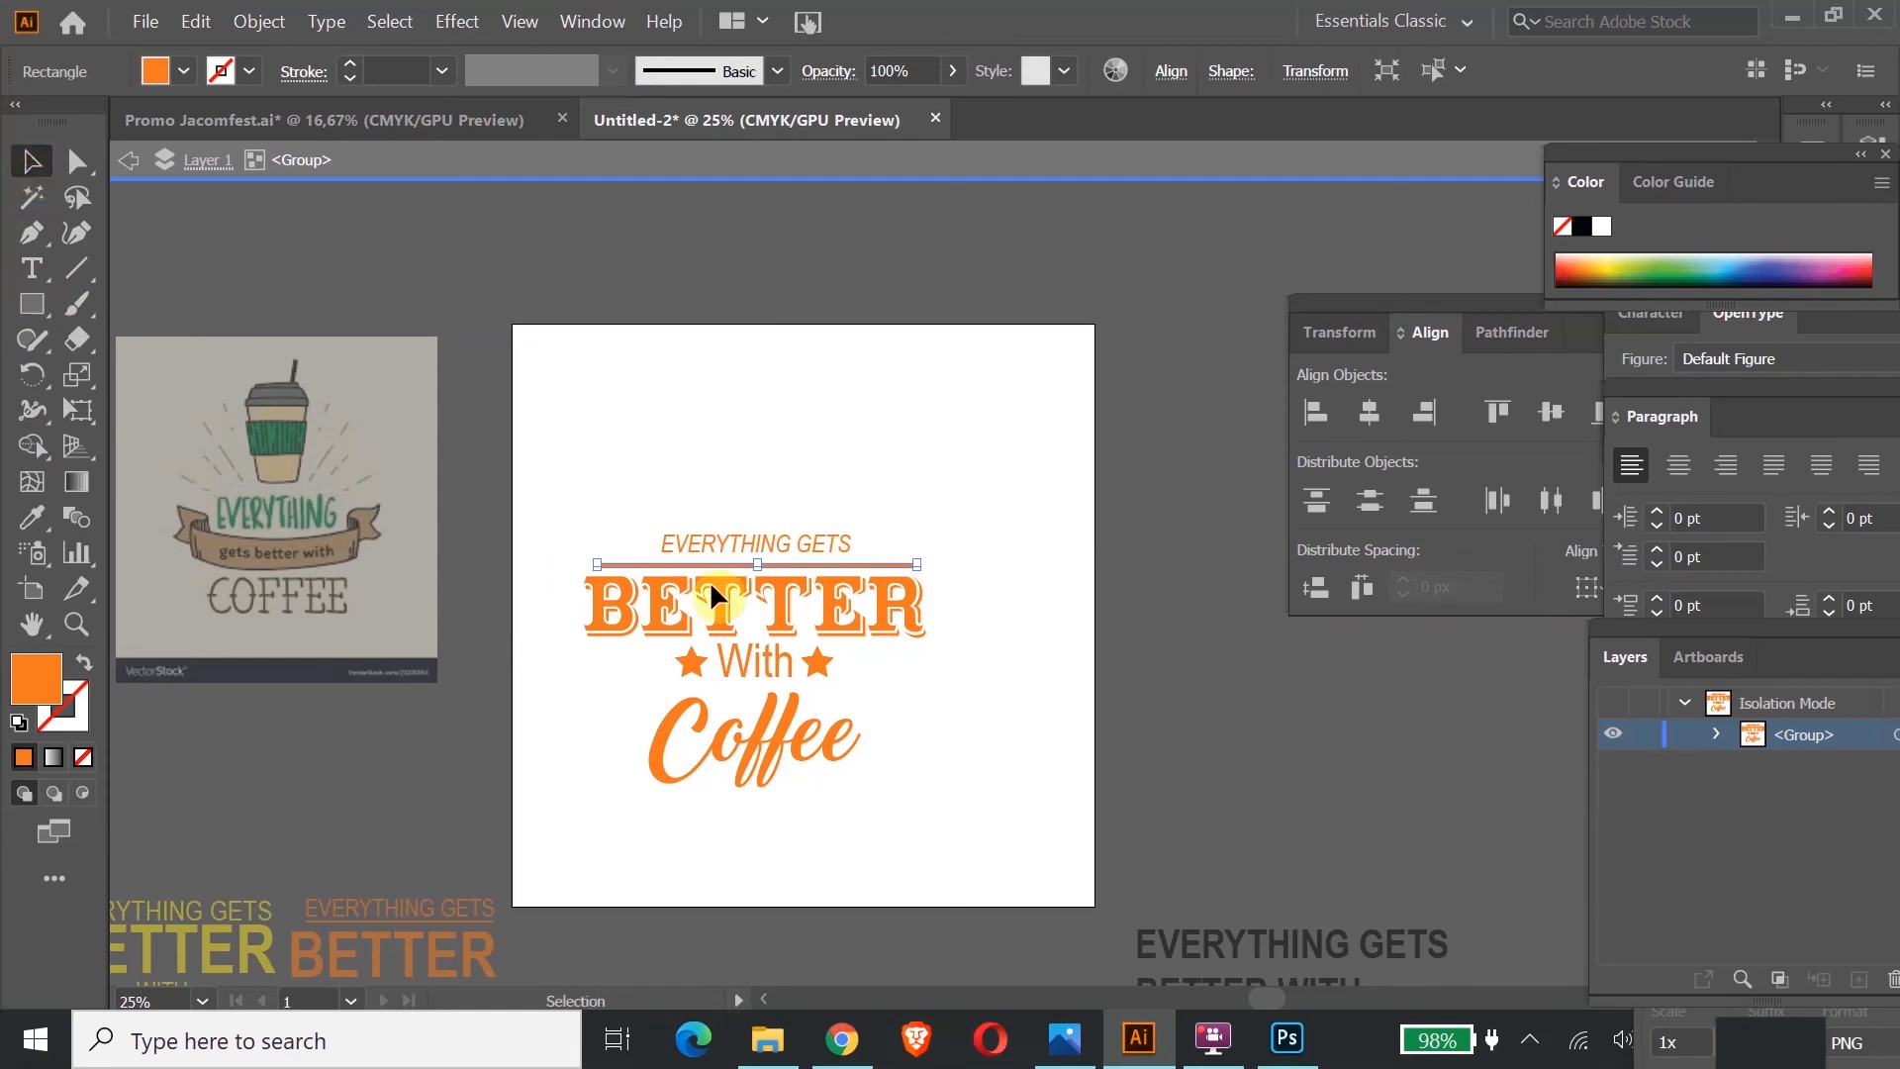
Step: Scale BETTER down until it is slightly narrower than the divider bar, keeping it centered beneath the bar
click(738, 614)
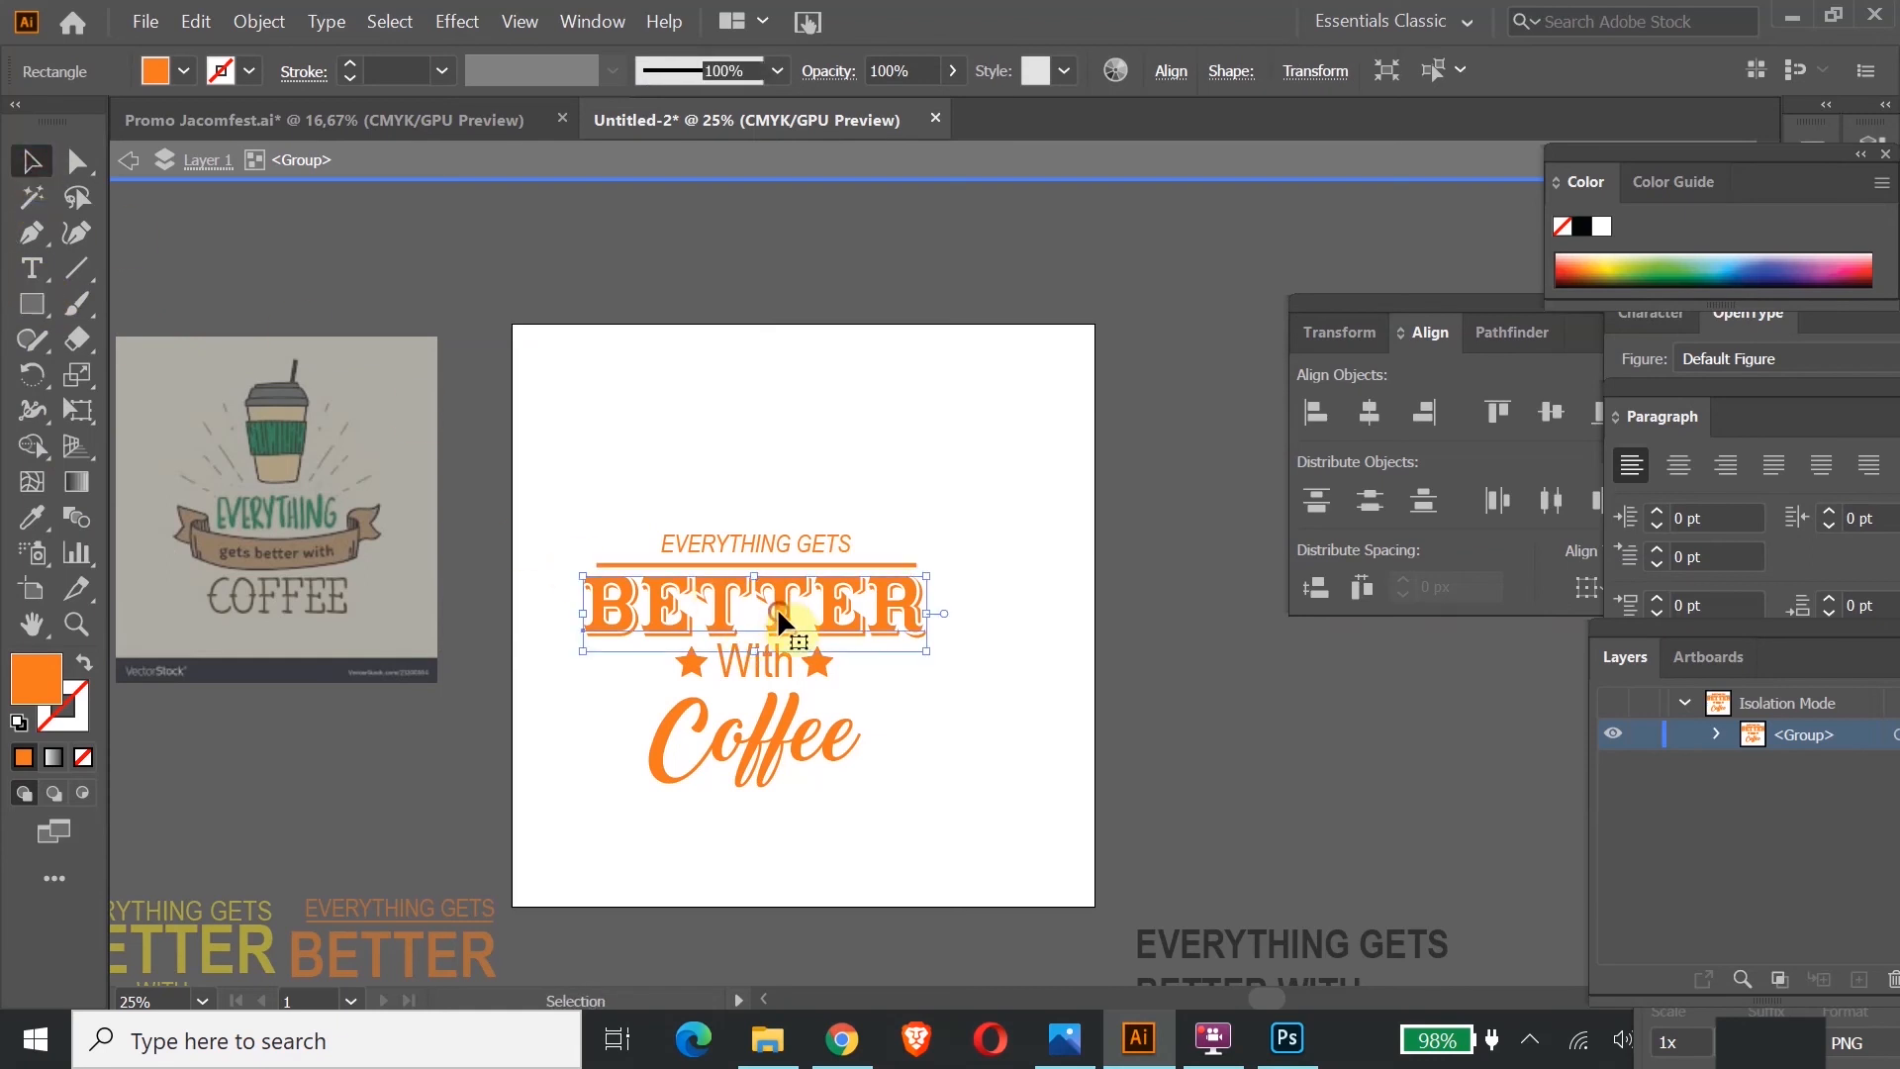
click(578, 650)
click(608, 621)
drag(583, 651, 607, 645)
drag(925, 644, 877, 608)
click(999, 572)
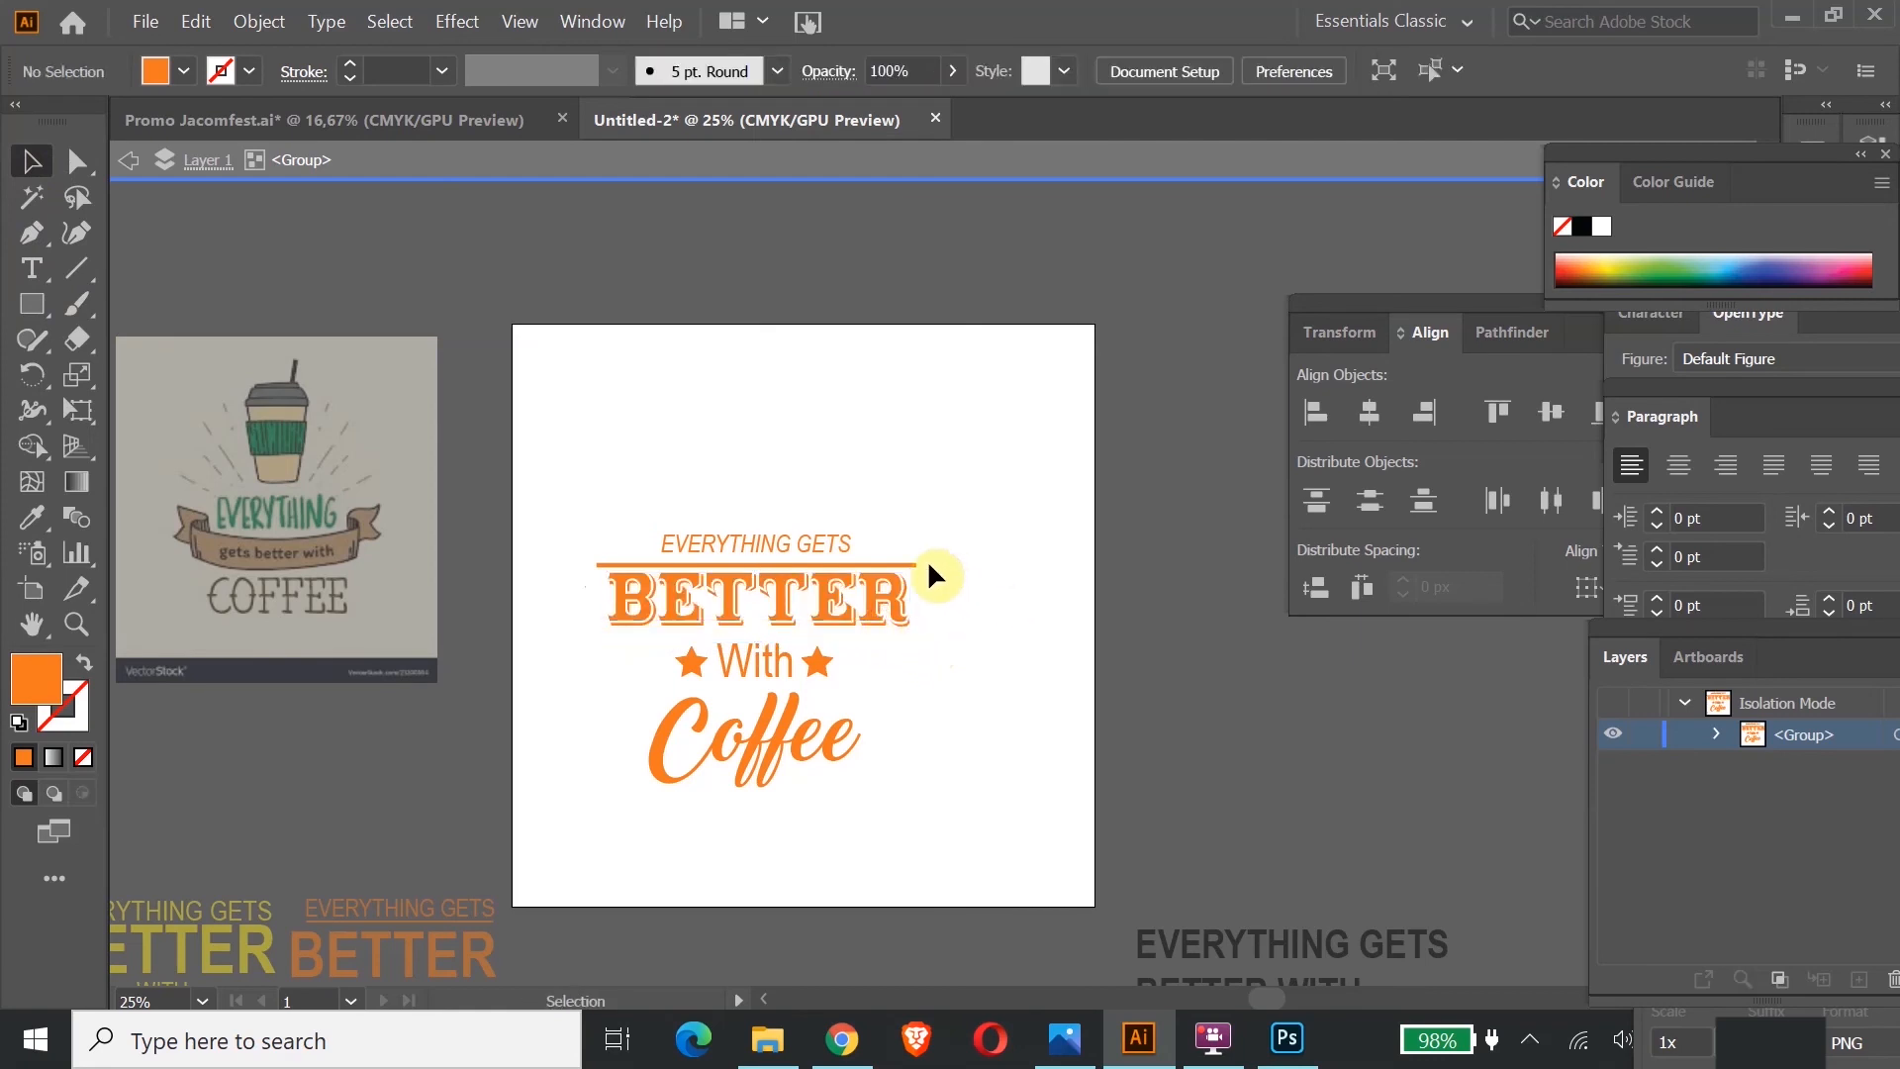
Step: Make the divider bar above BETTER slightly thinner by reducing its height
click(903, 564)
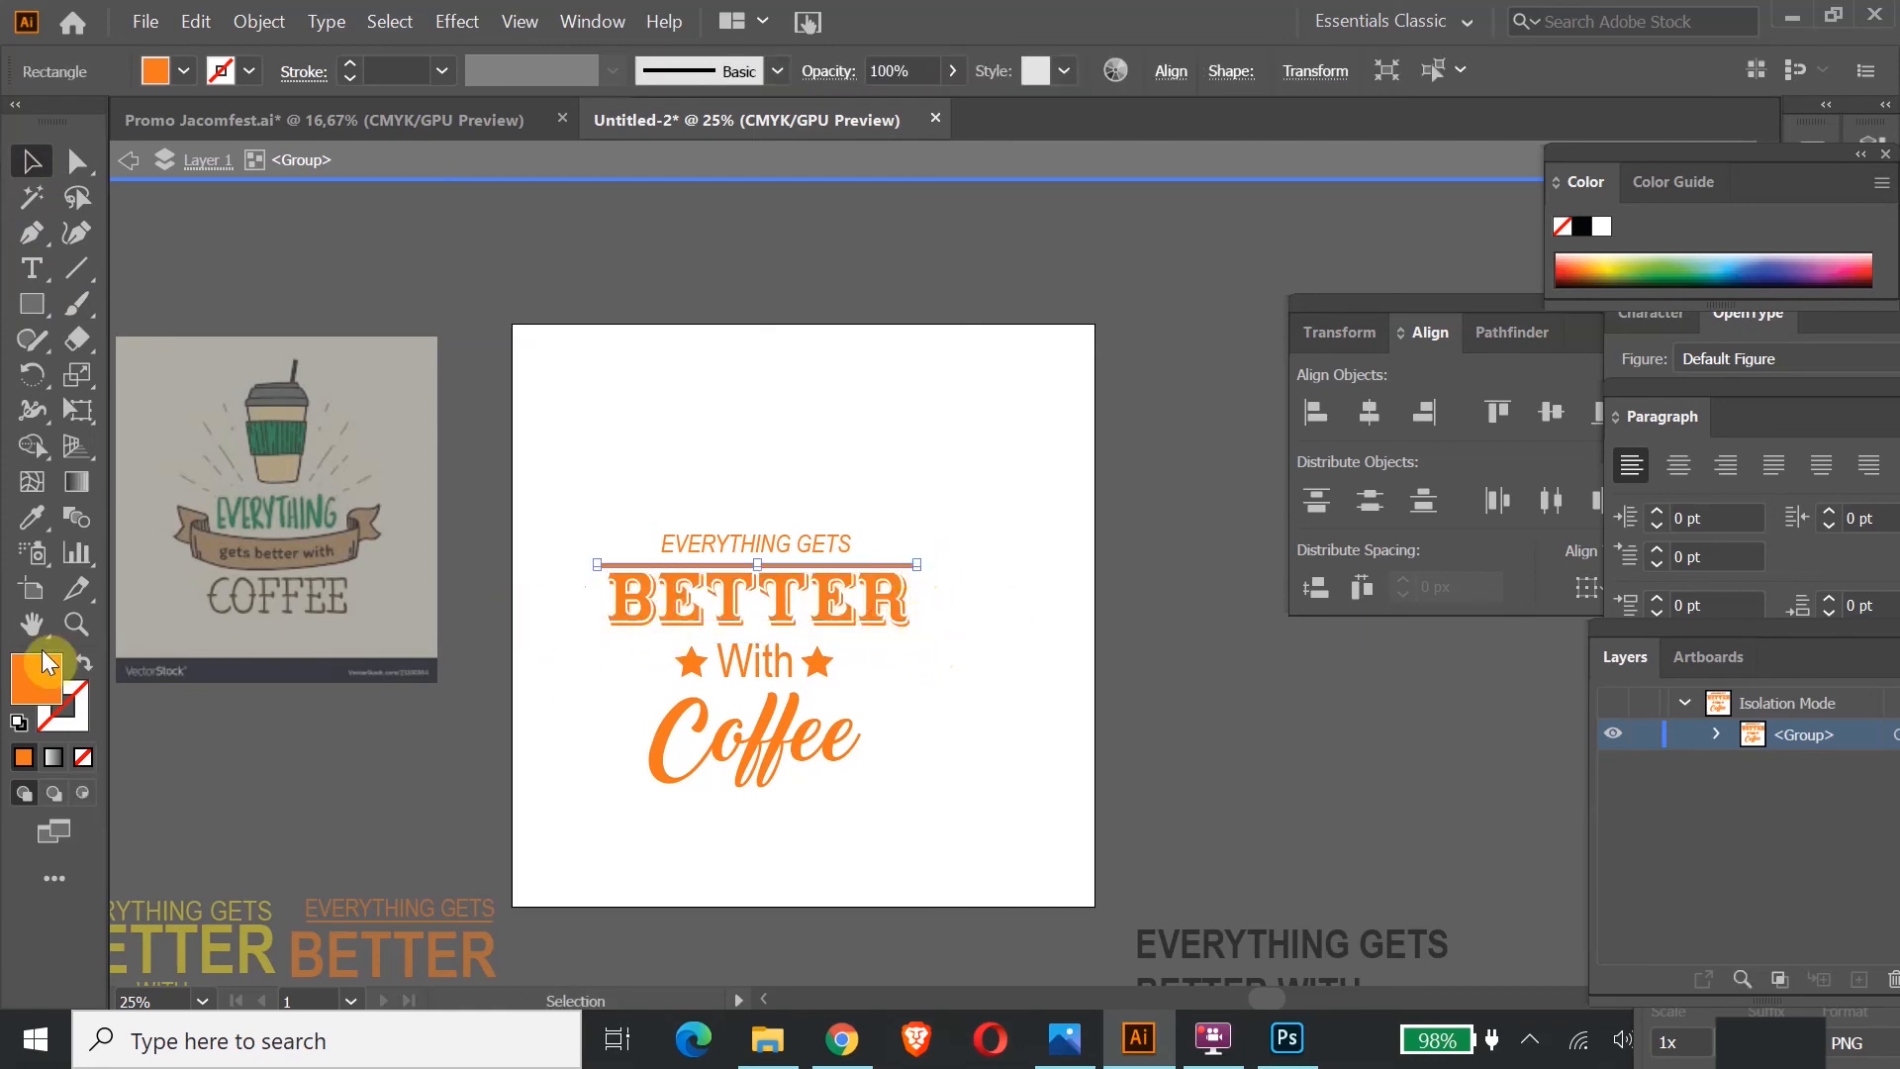
click(79, 628)
drag(800, 522, 971, 913)
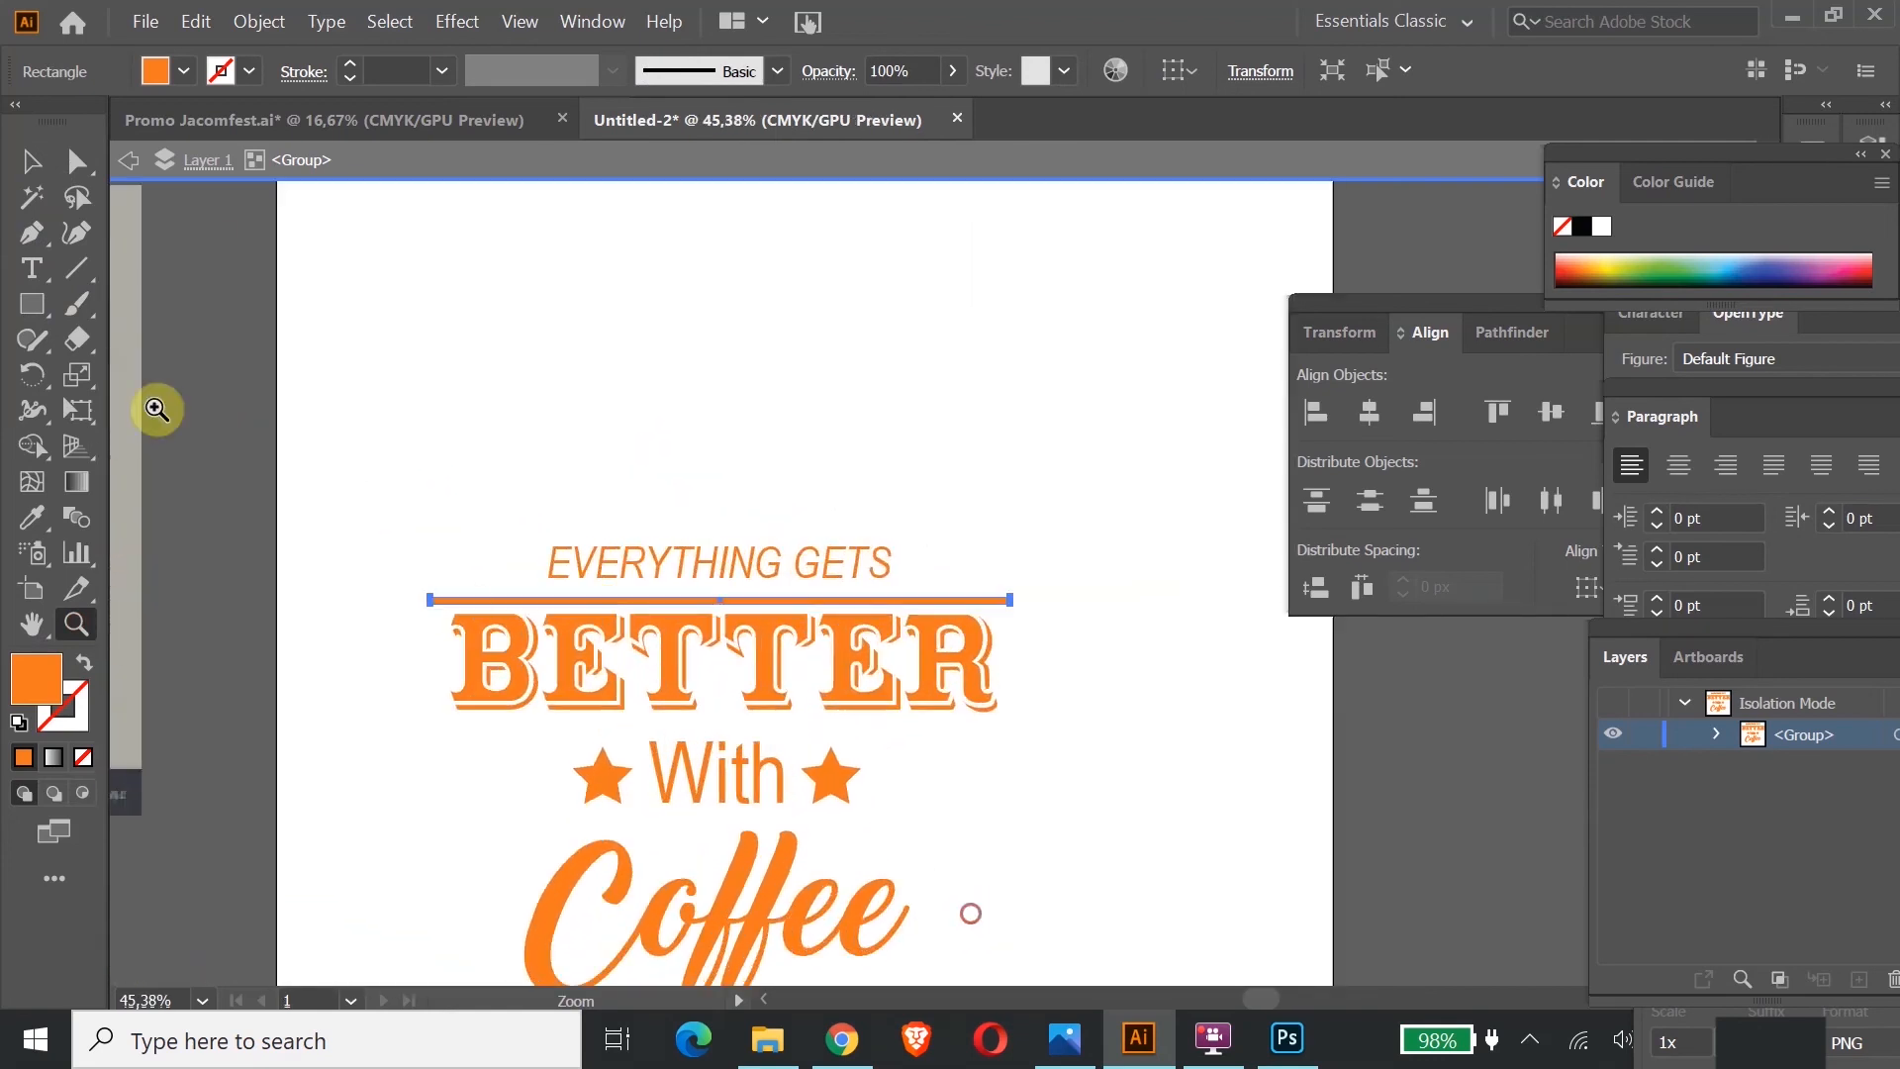
click(30, 161)
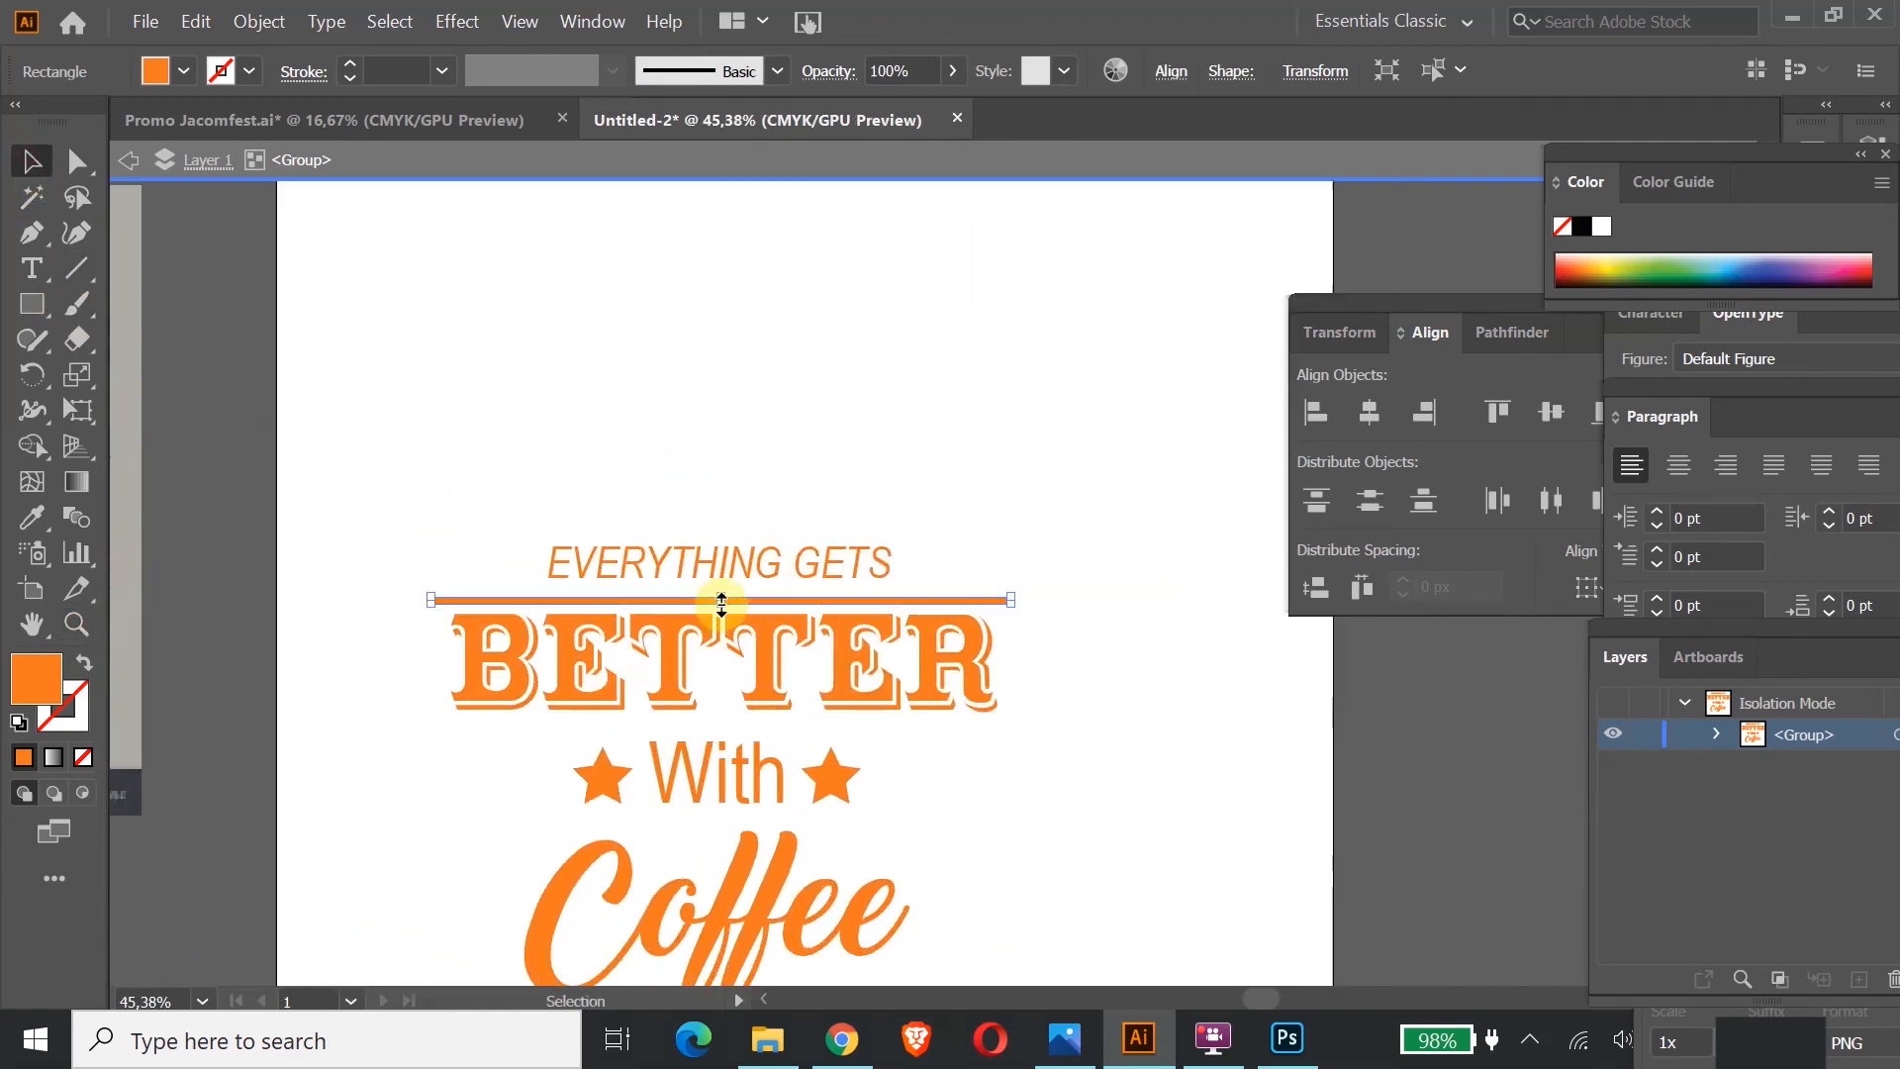
drag(722, 603, 723, 605)
click(564, 440)
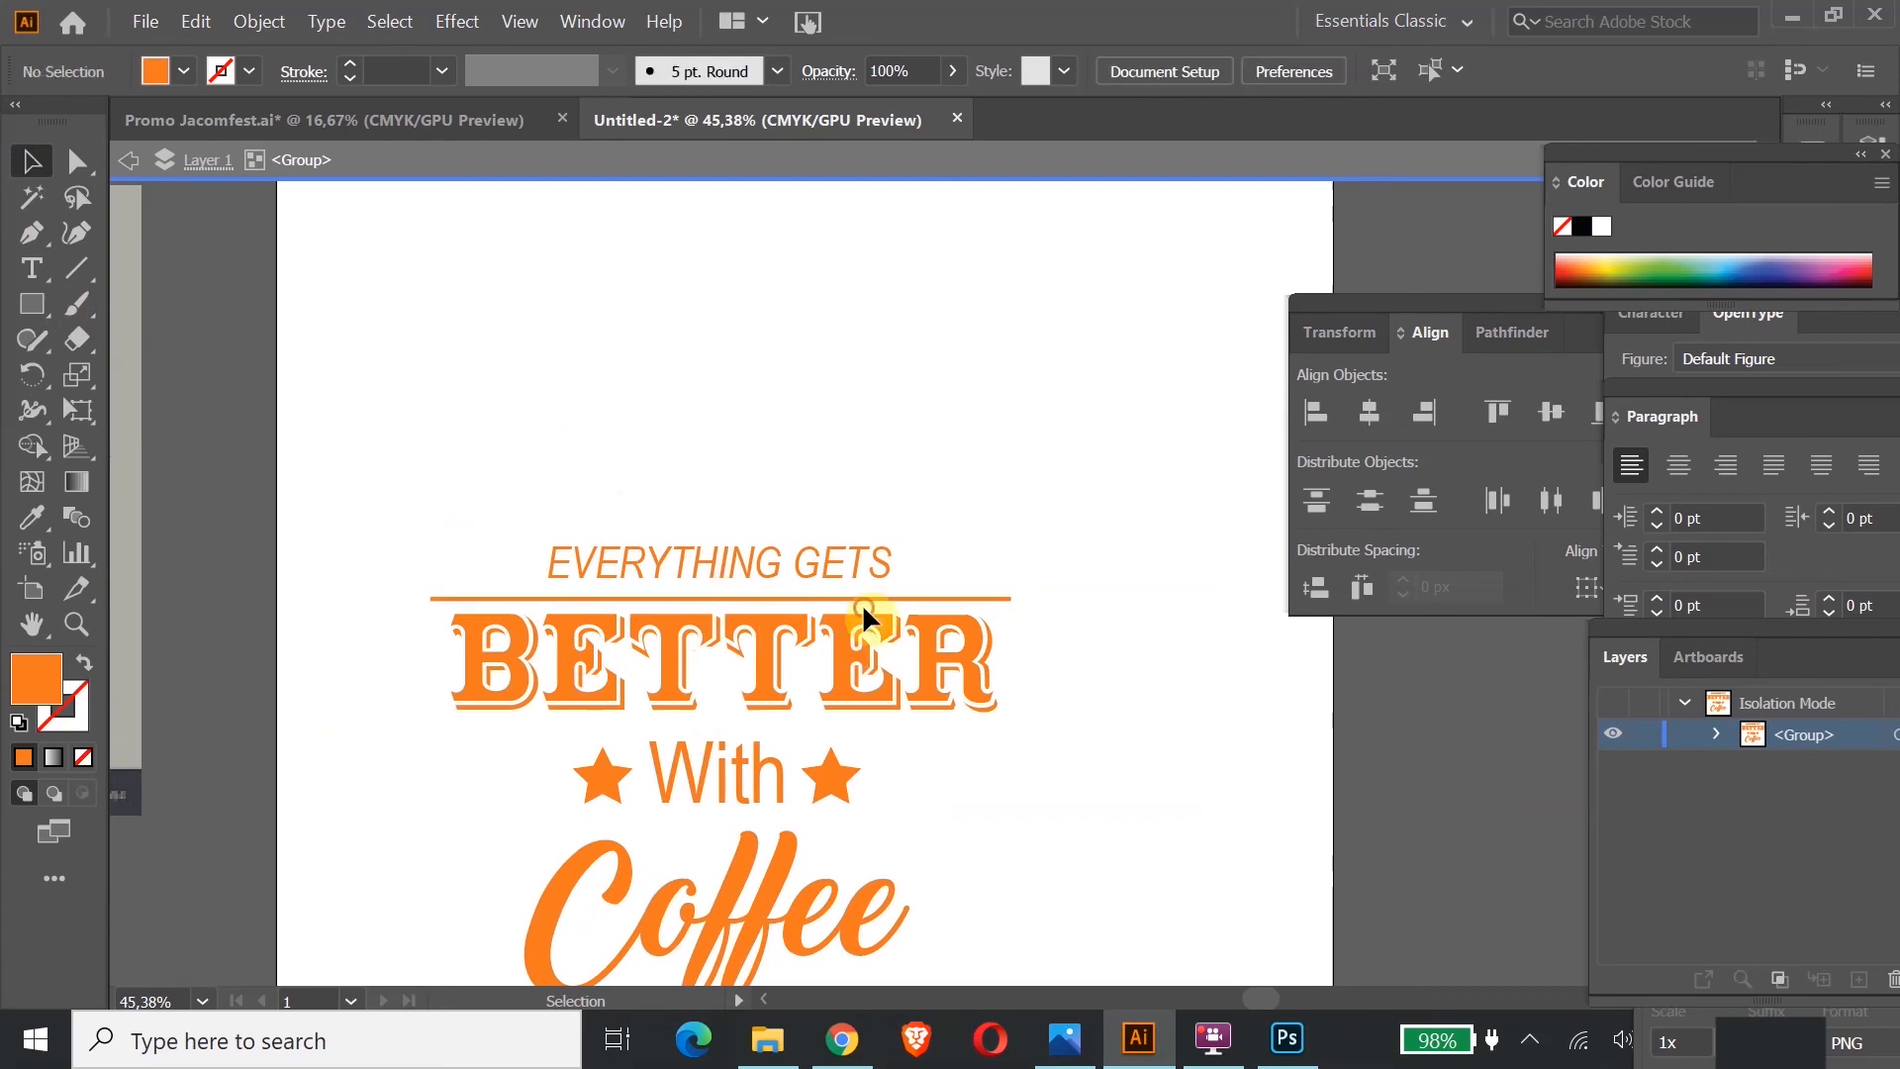
Step: Duplicate the thin divider bar and place the copy between BETTER and With
ctrl+click(877, 599)
drag(962, 578, 794, 718)
click(1160, 728)
Step: Rotate Coffee slightly counterclockwise so it slants upward, then enlarge it and reposition it beneath With
scroll(1075, 734, down, 5)
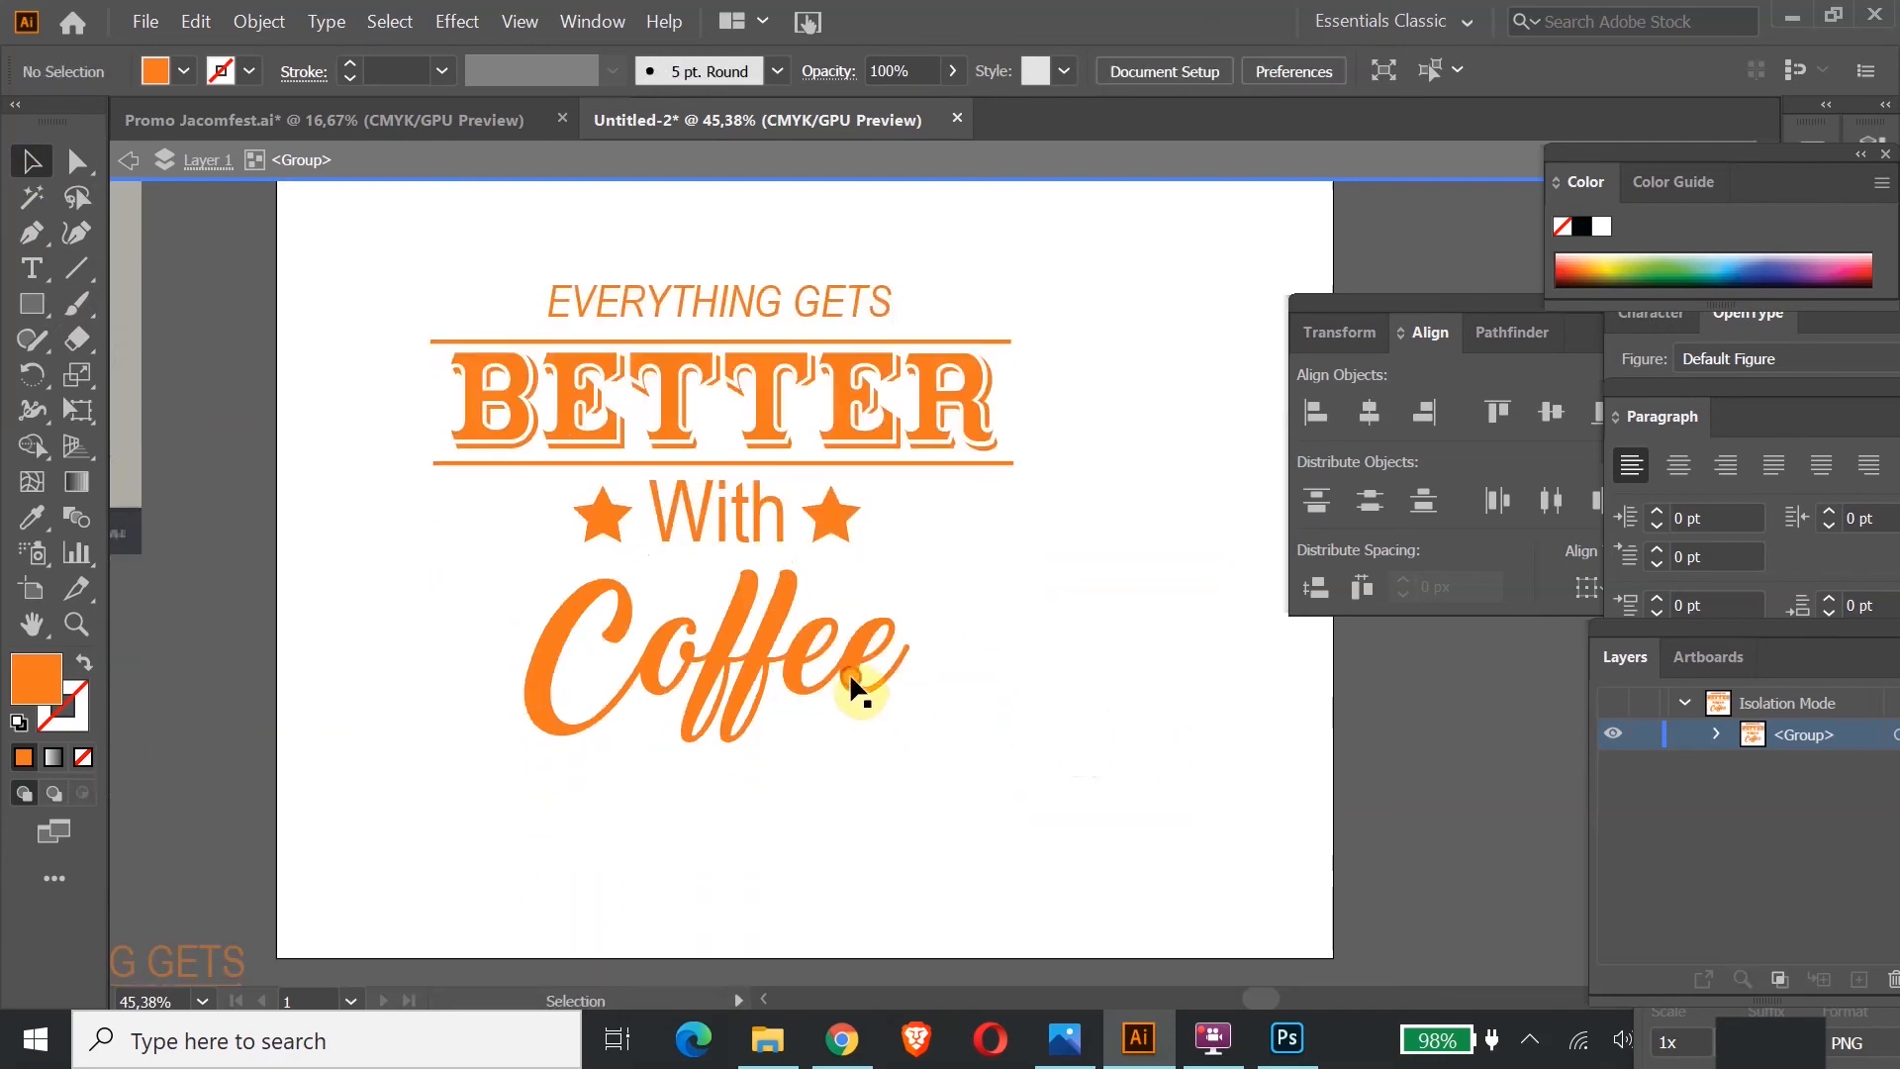
click(851, 677)
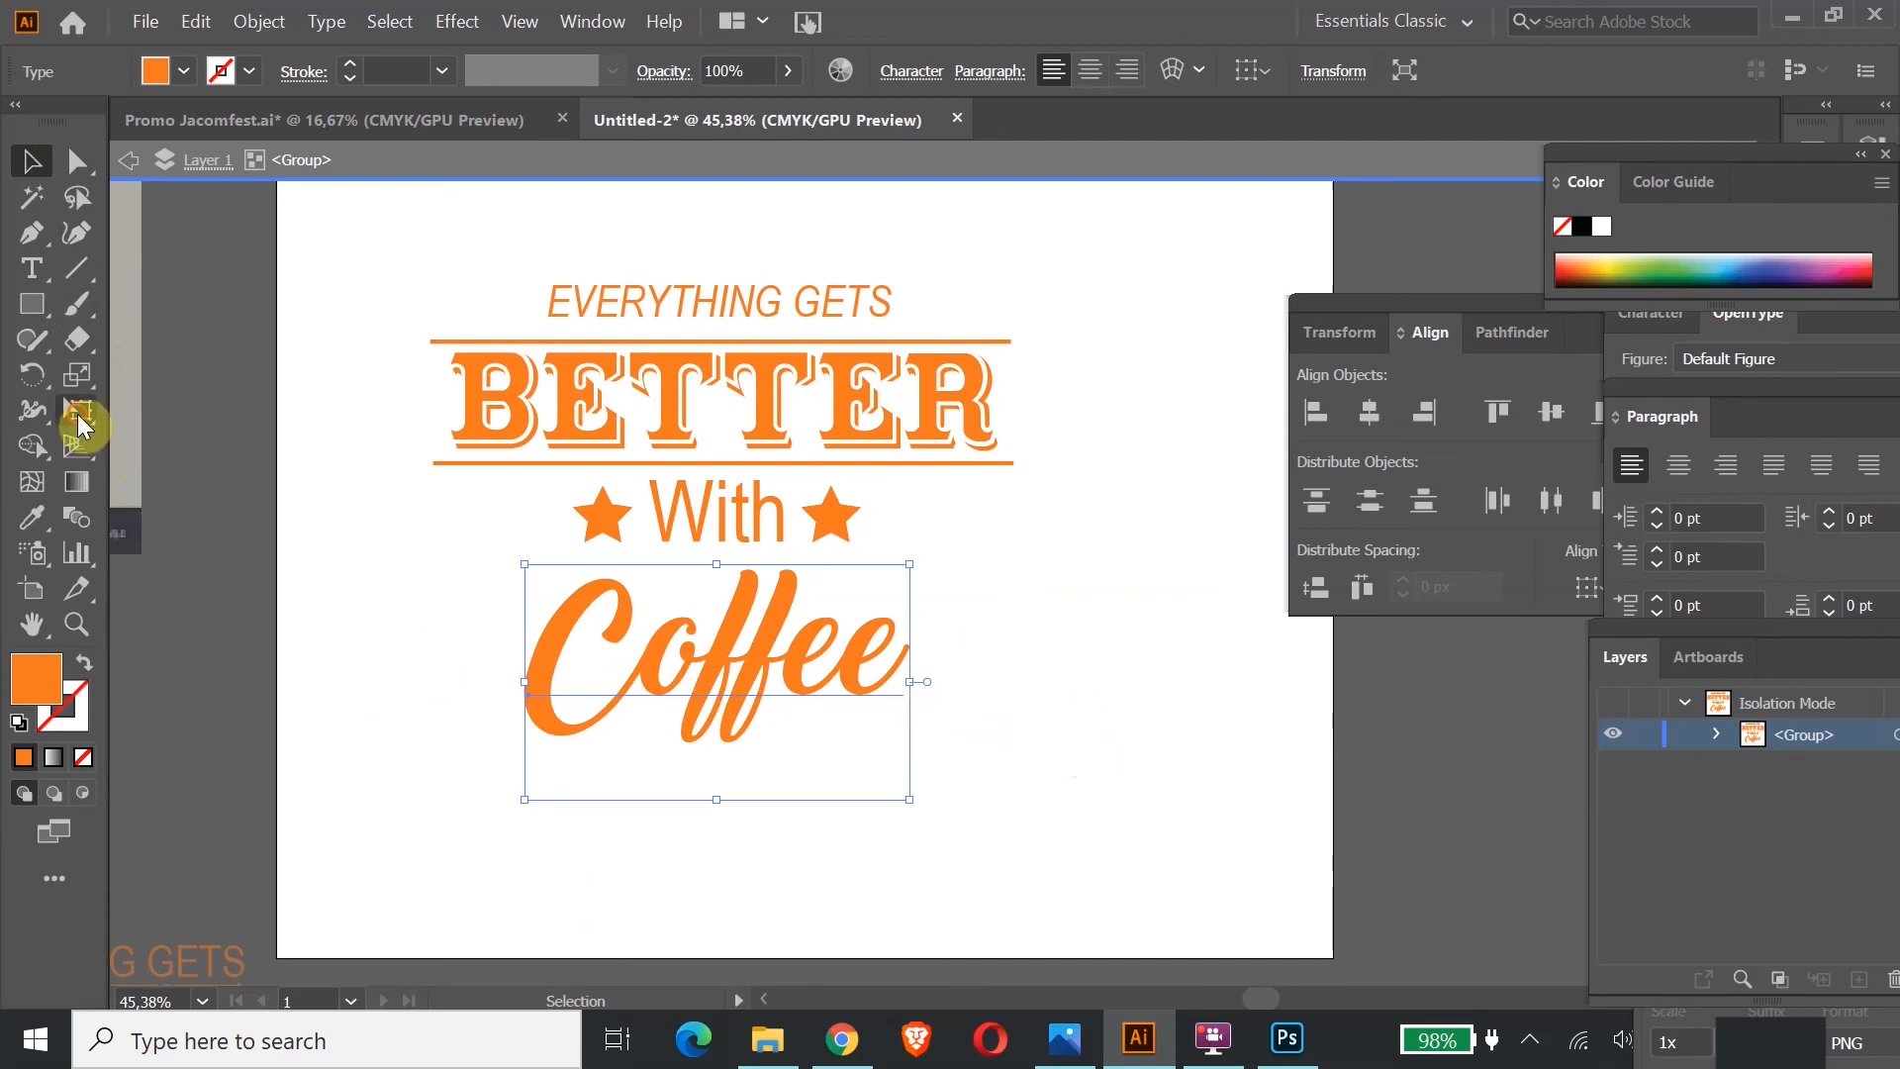
click(78, 410)
drag(924, 818, 981, 785)
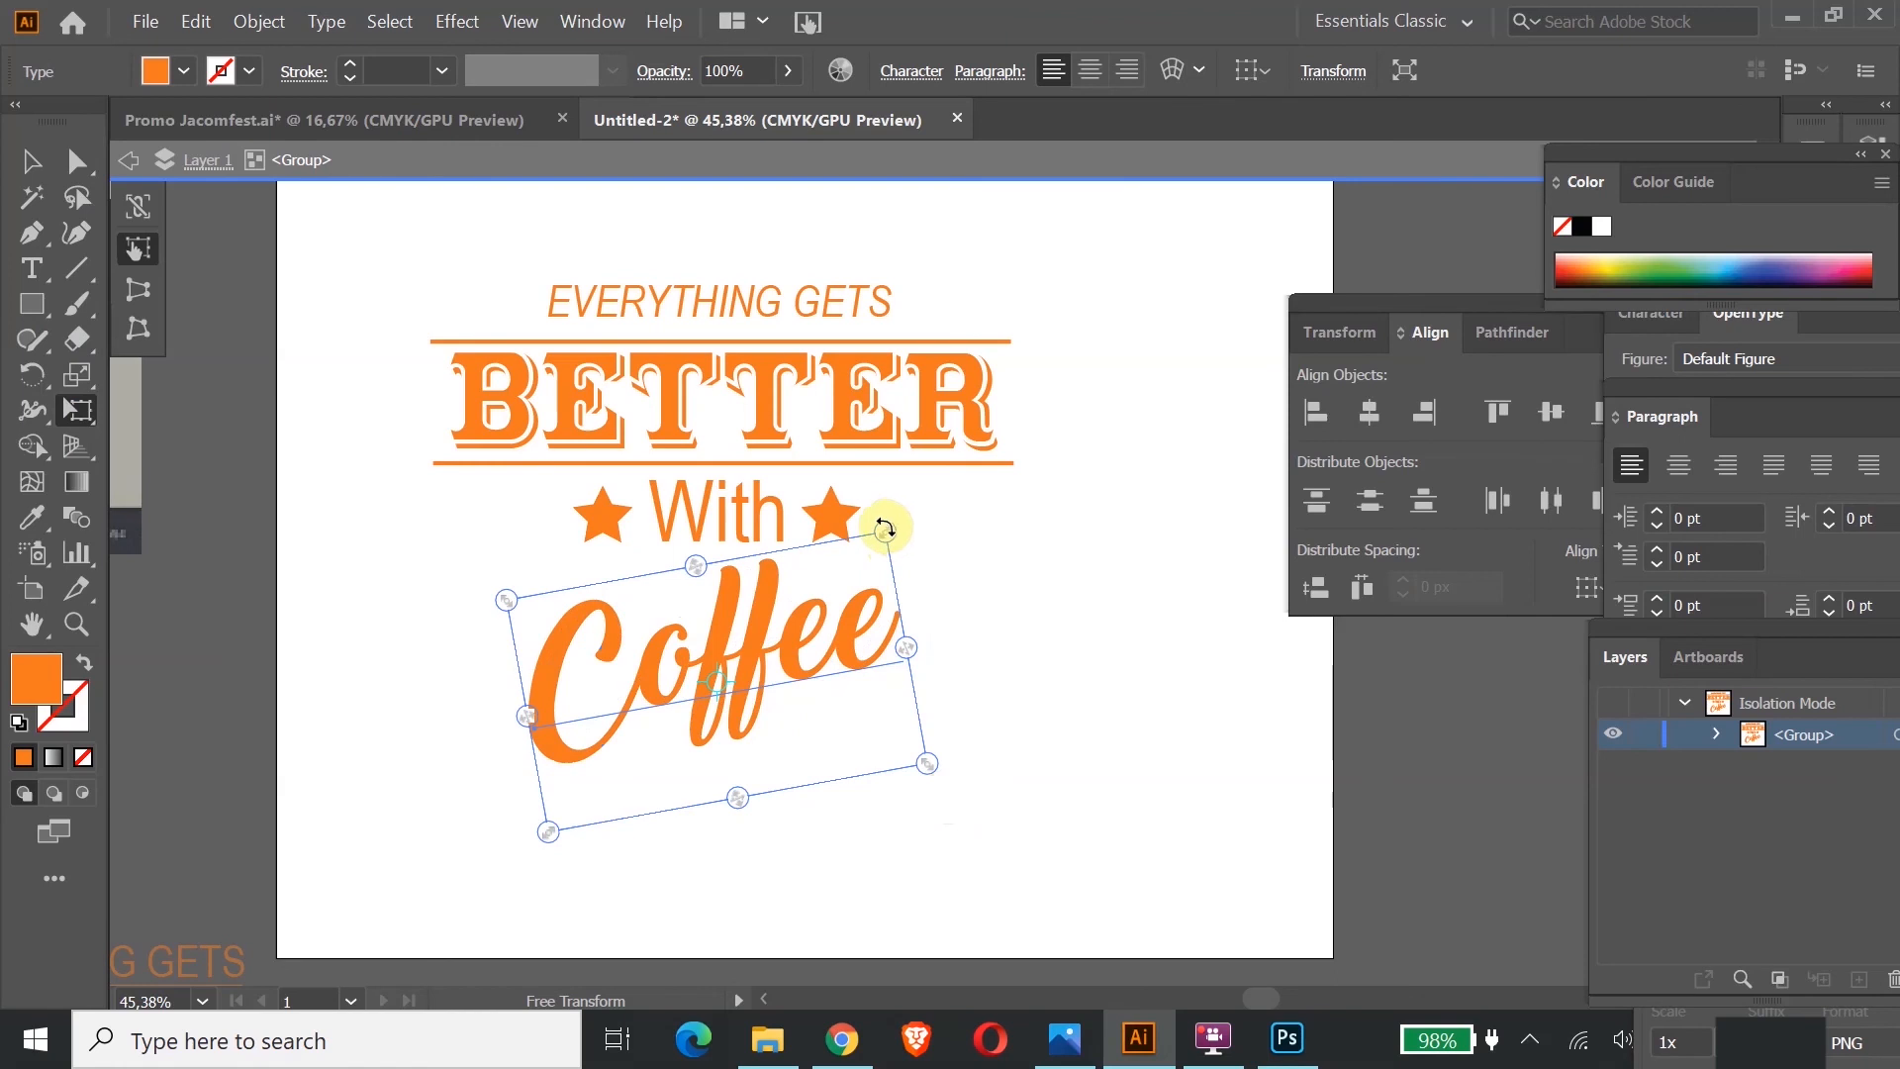
drag(870, 530, 940, 485)
mouse_move(886, 624)
mouse_down()
mouse_move(835, 657)
mouse_move(860, 676)
mouse_move(908, 650)
mouse_up()
click(30, 161)
click(1029, 629)
click(1187, 719)
Step: Exit isolation mode and select the whole star lettering layout to check that it is grouped
scroll(864, 648, up, 2)
click(856, 703)
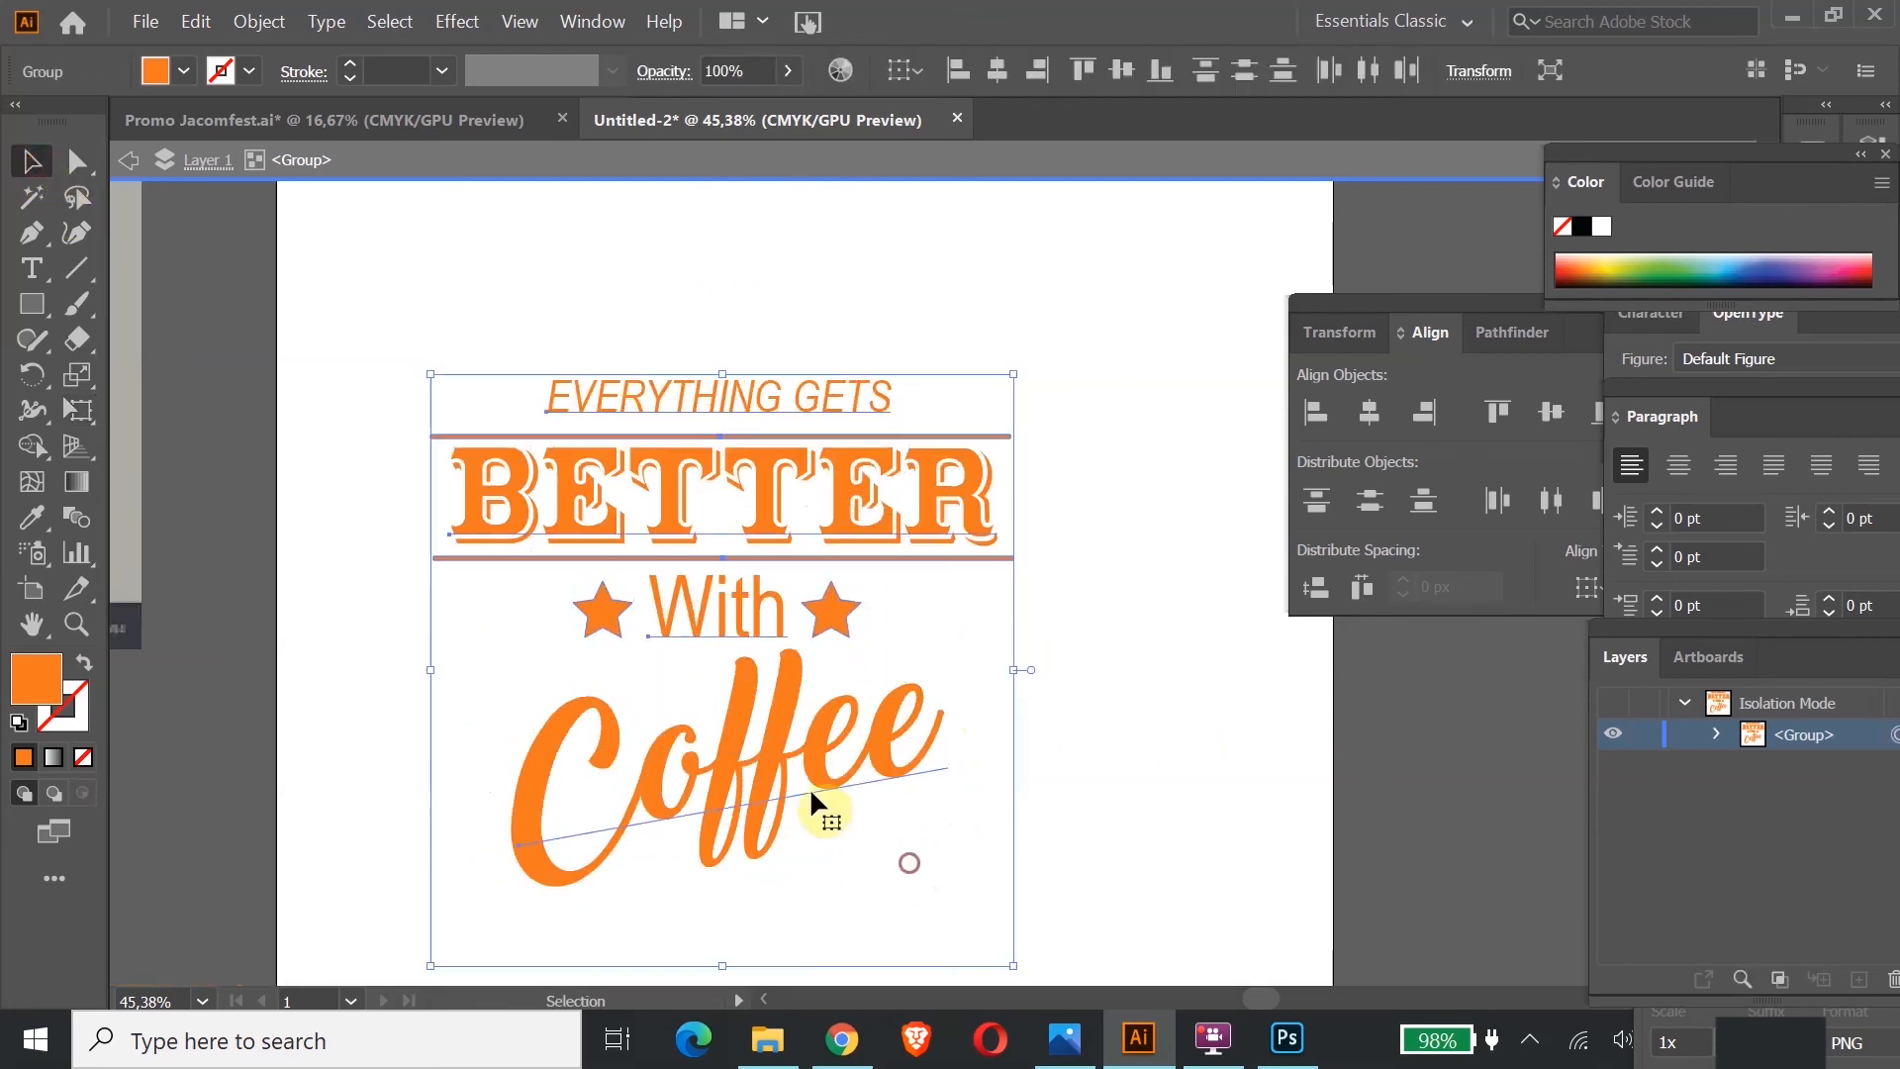
right_click(808, 539)
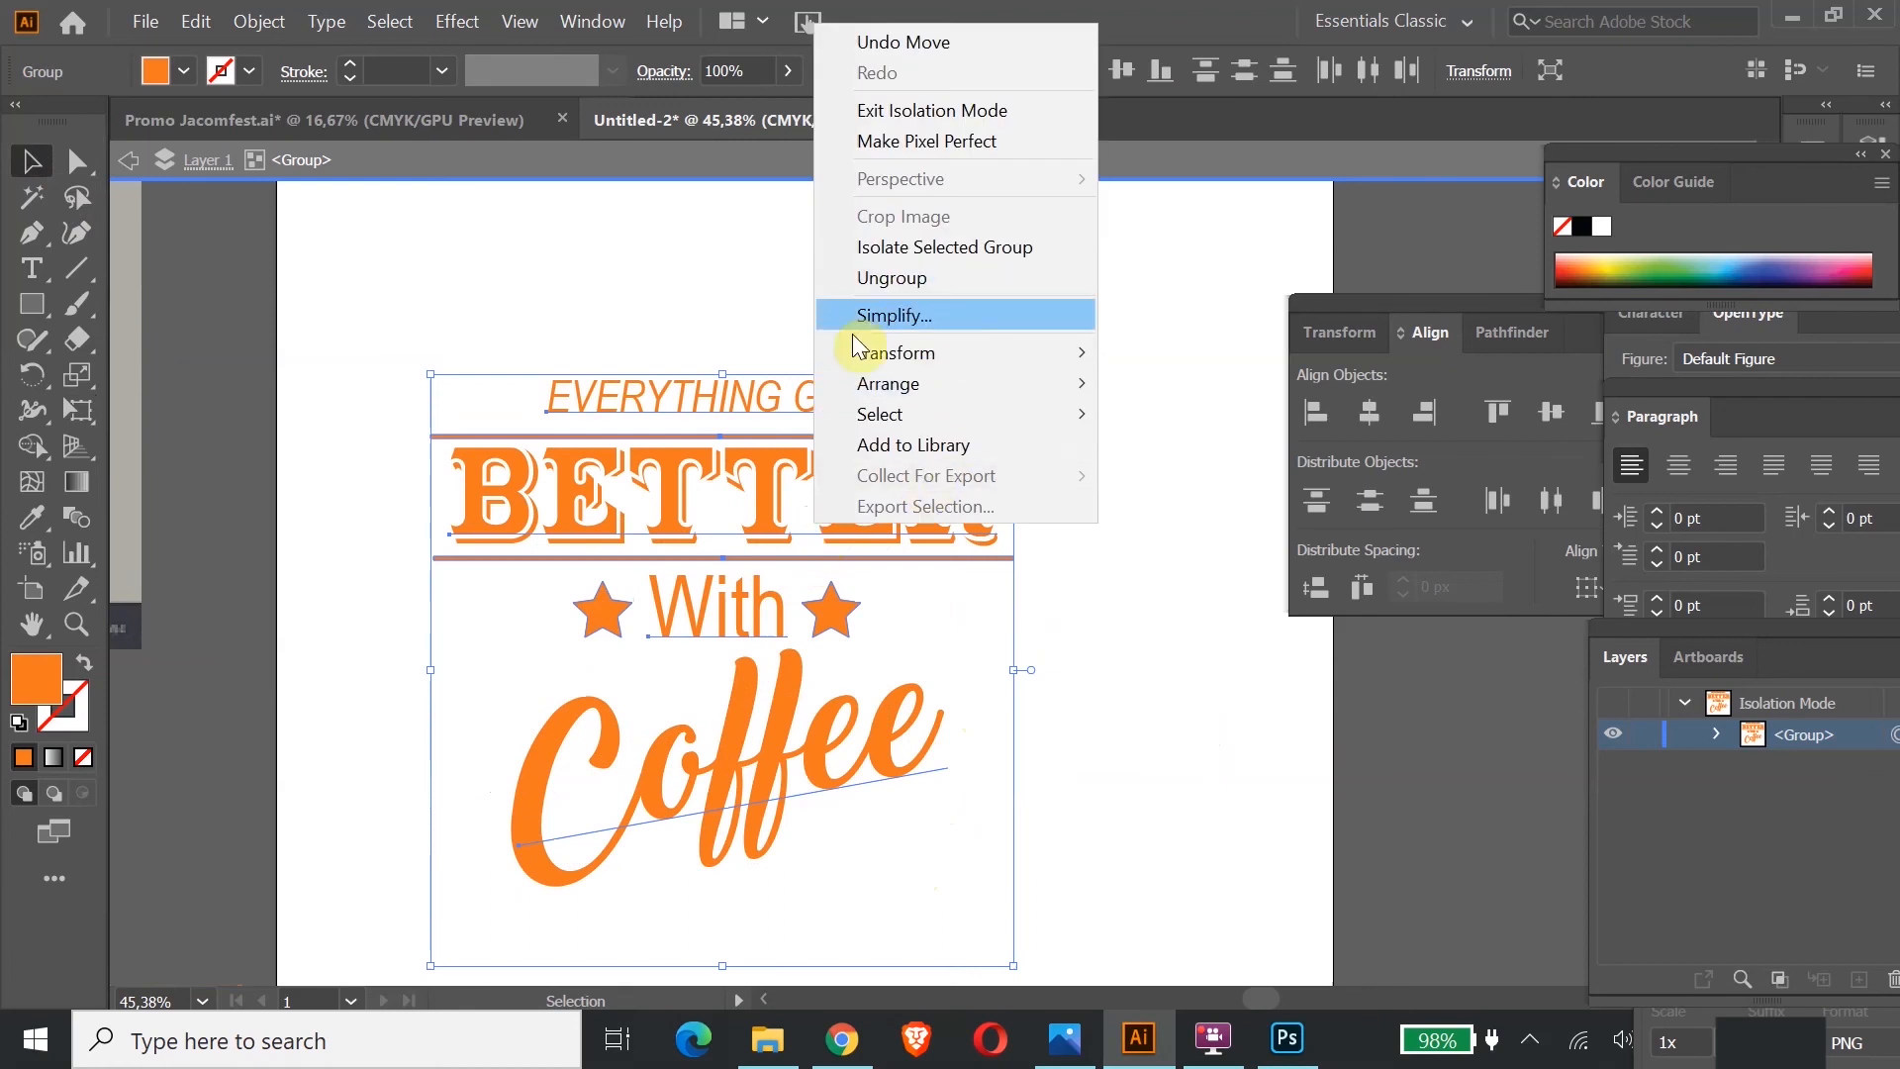
double_click(449, 248)
drag(487, 317, 831, 841)
click(247, 21)
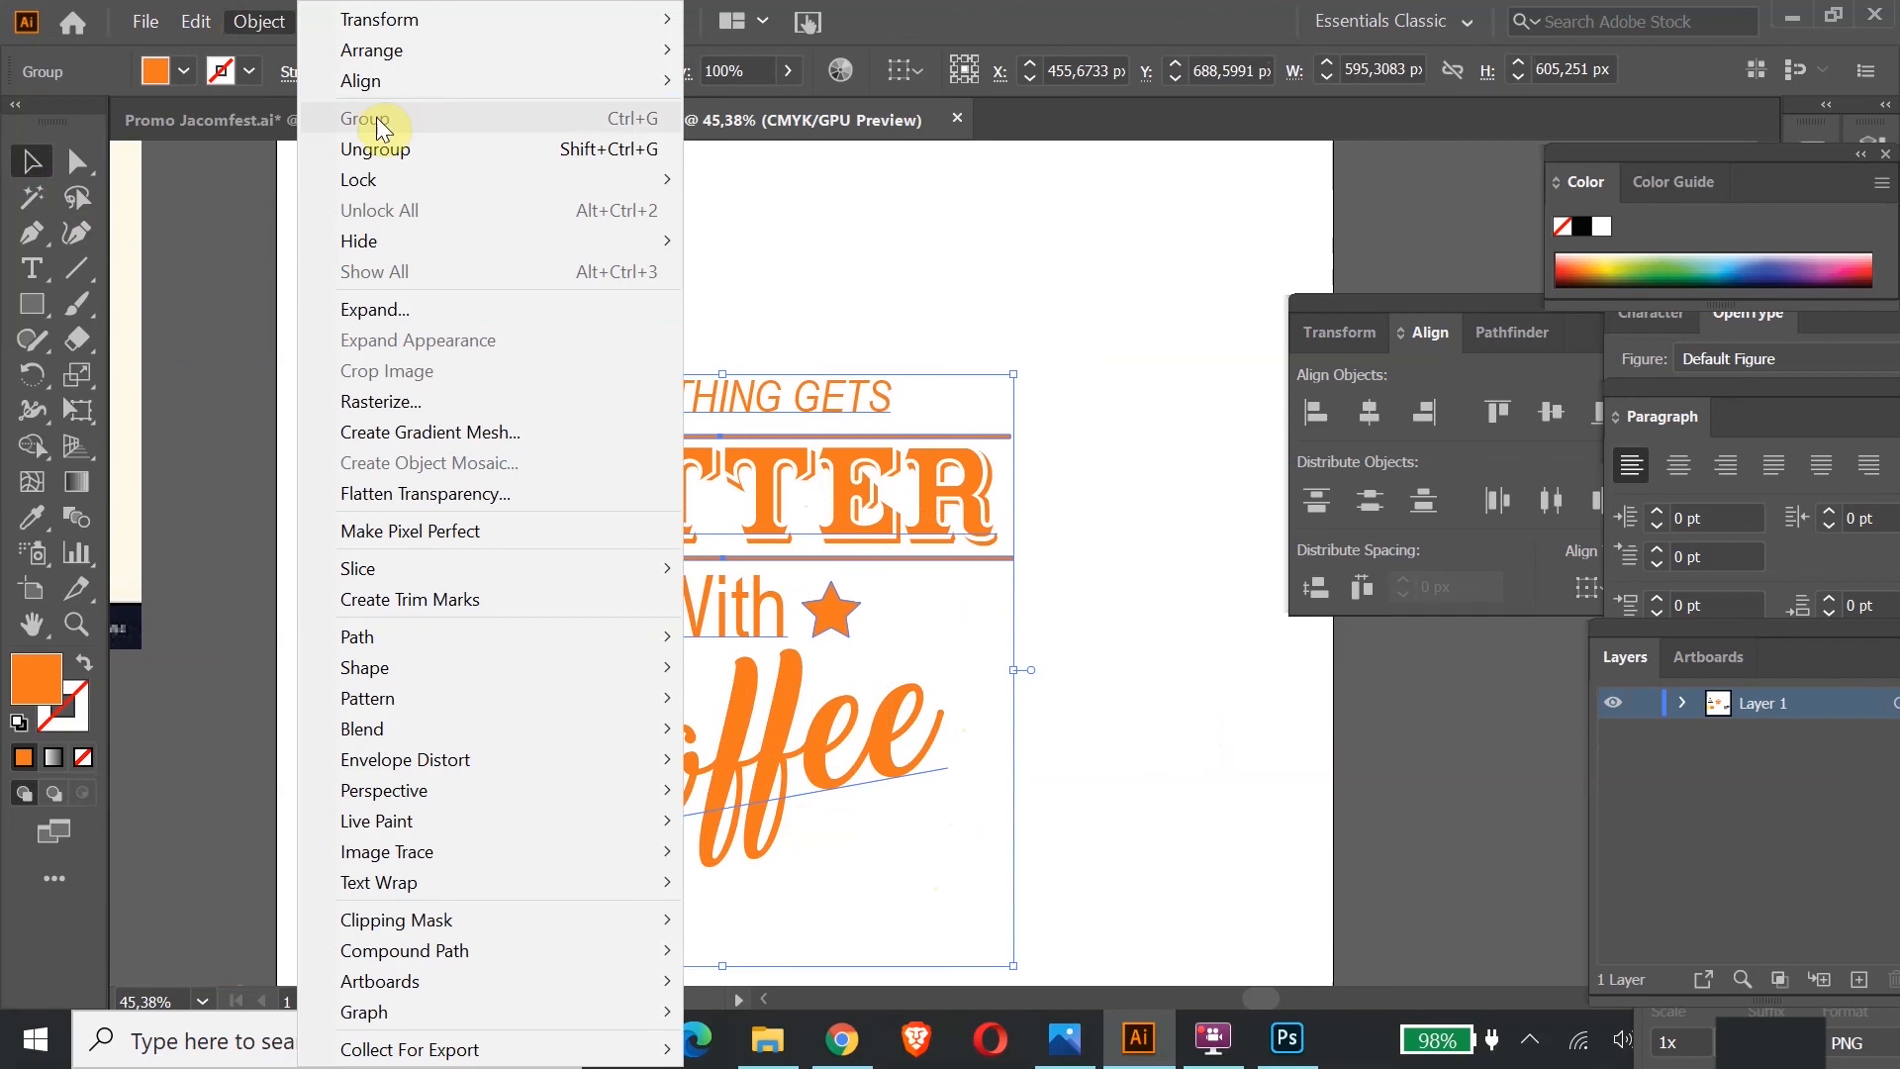
click(1108, 315)
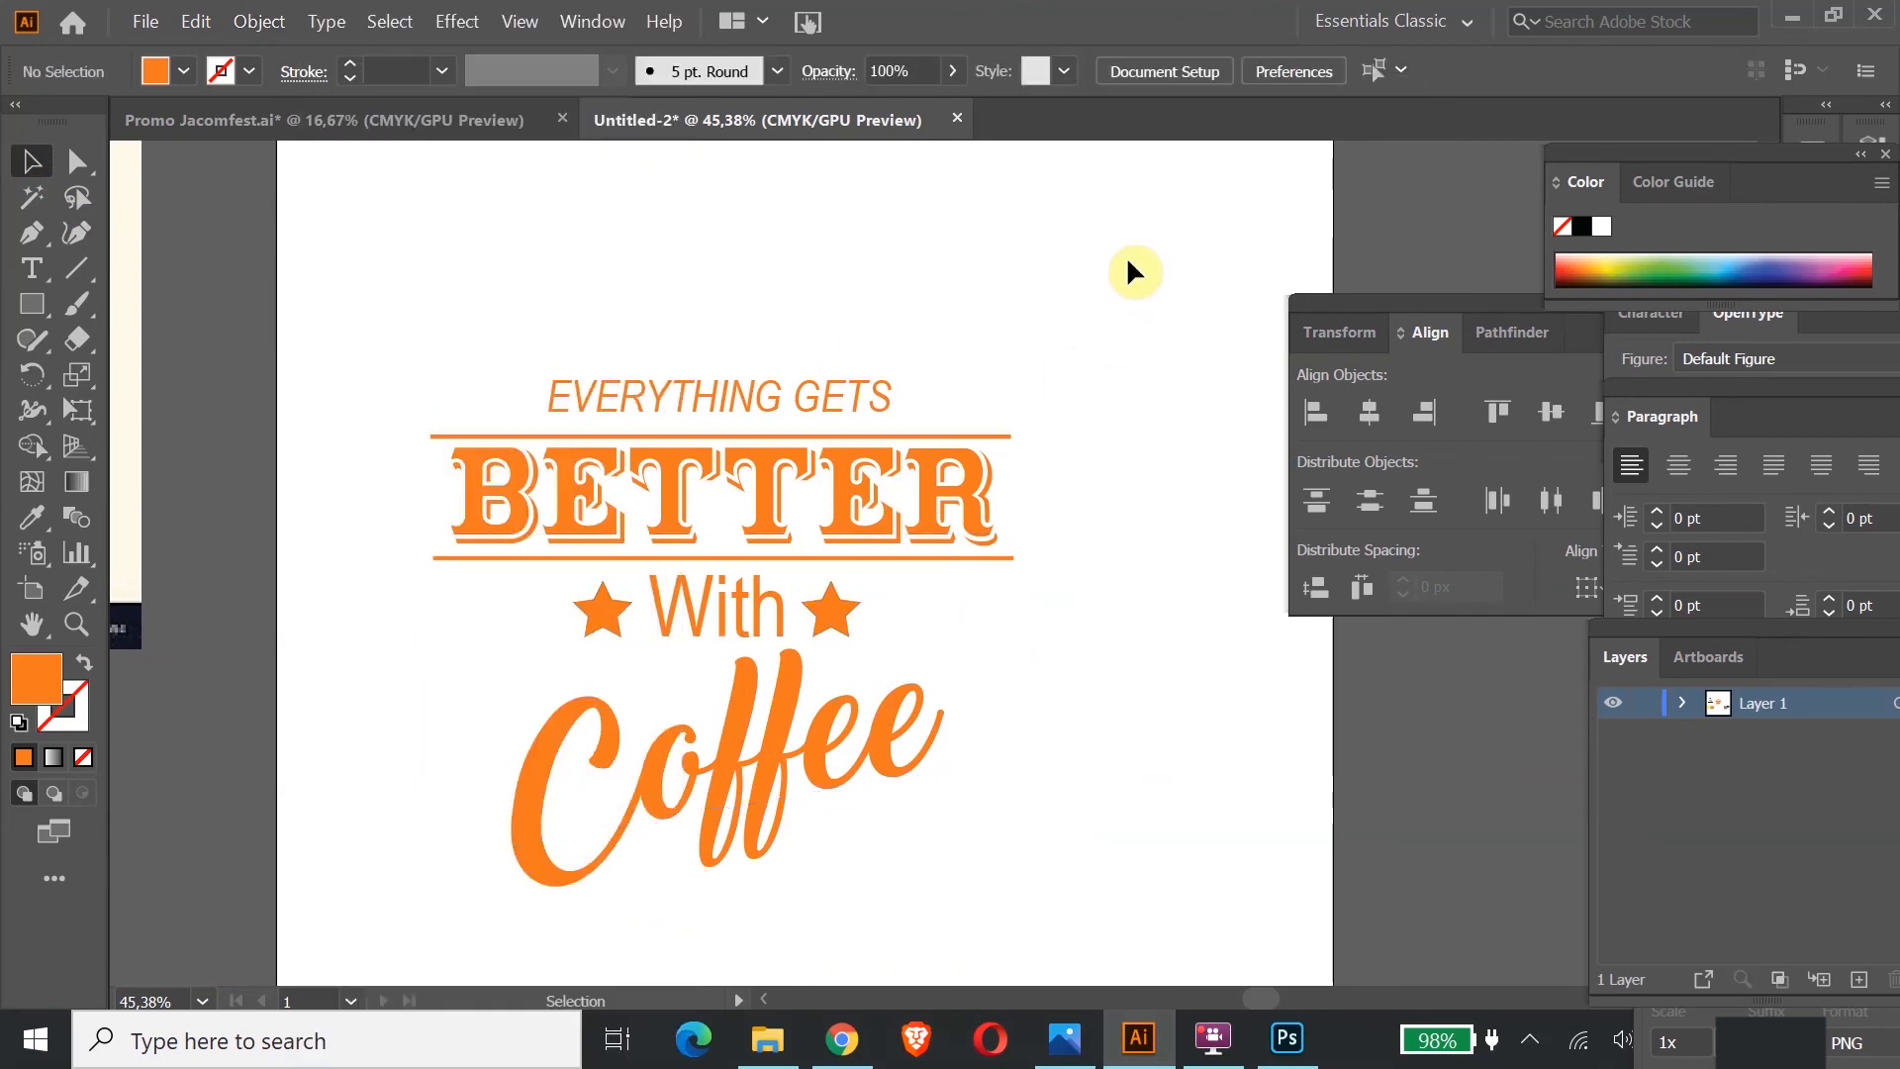
Step: Move the star lettering group to the artboard's upper-right corner and scale it down proportionally to about 323 px wide
click(948, 520)
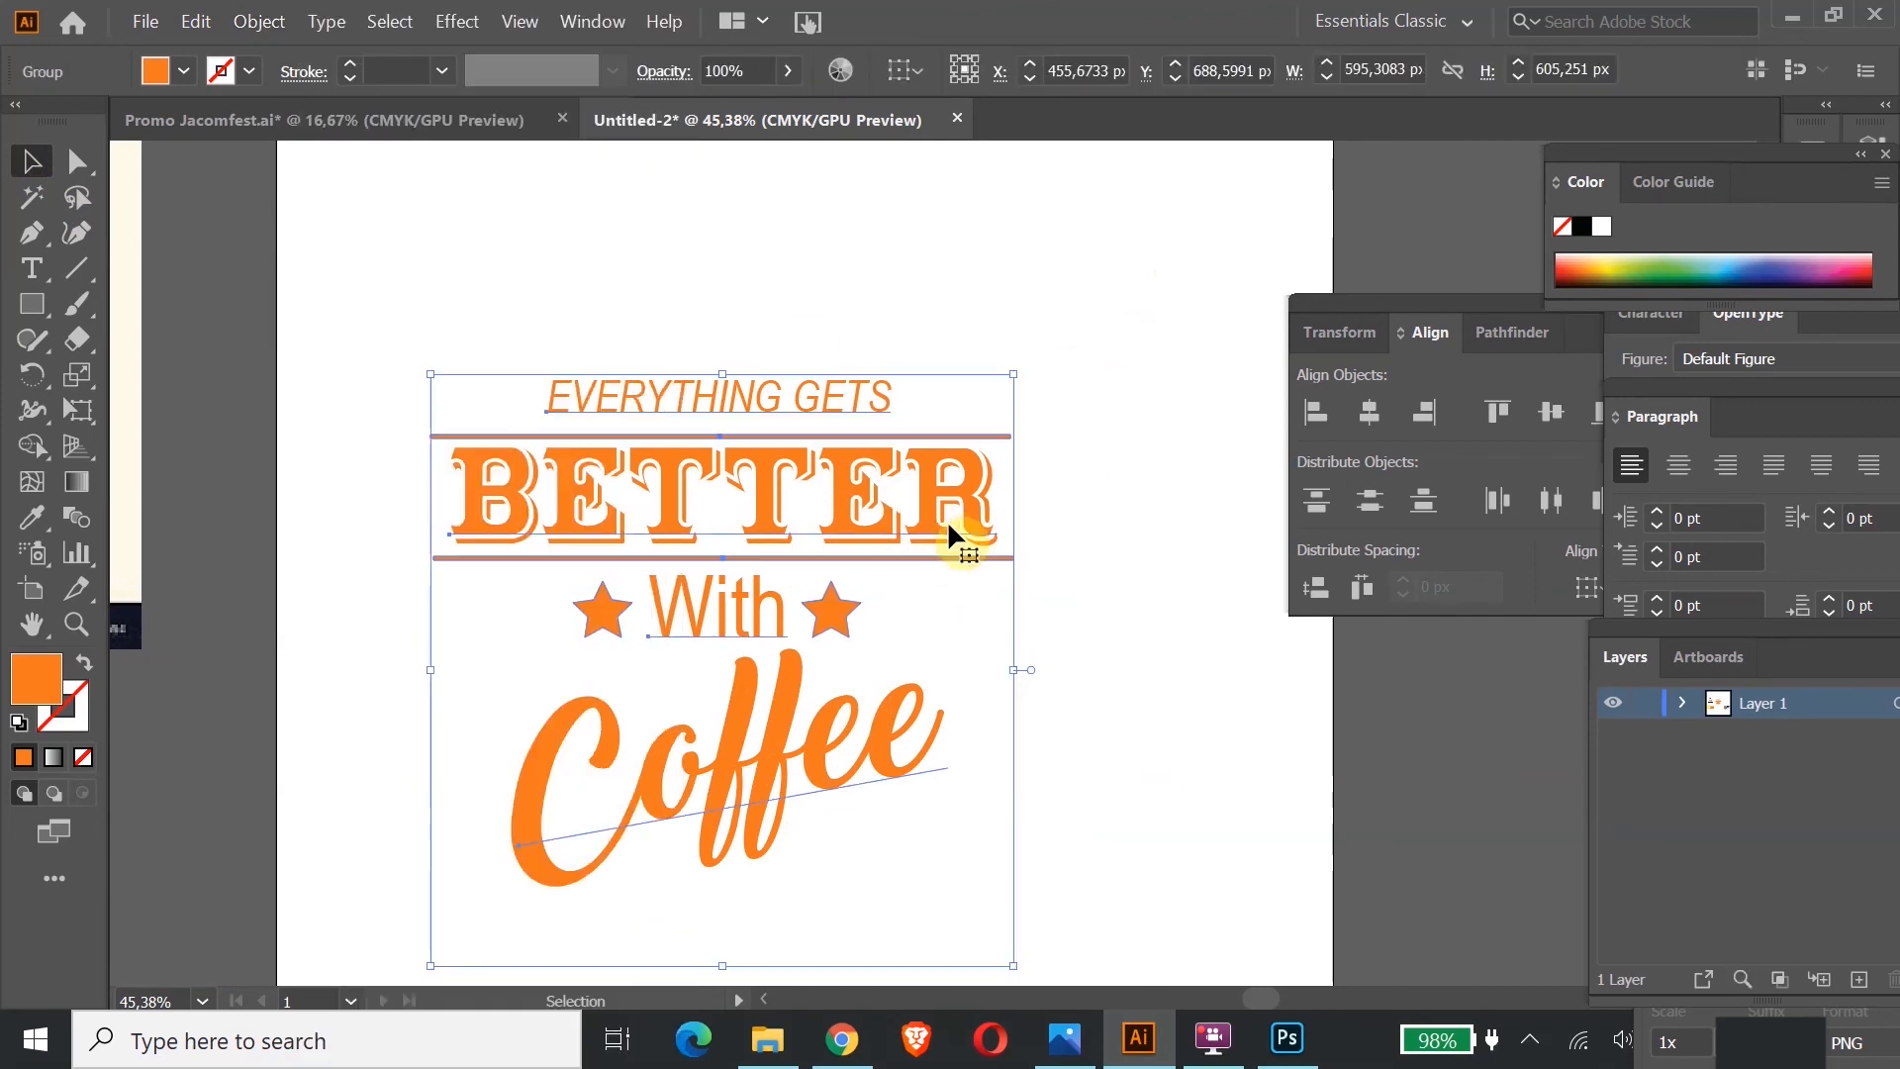
key(ctrl+minus)
key(ctrl+minus)
key(ctrl+minus)
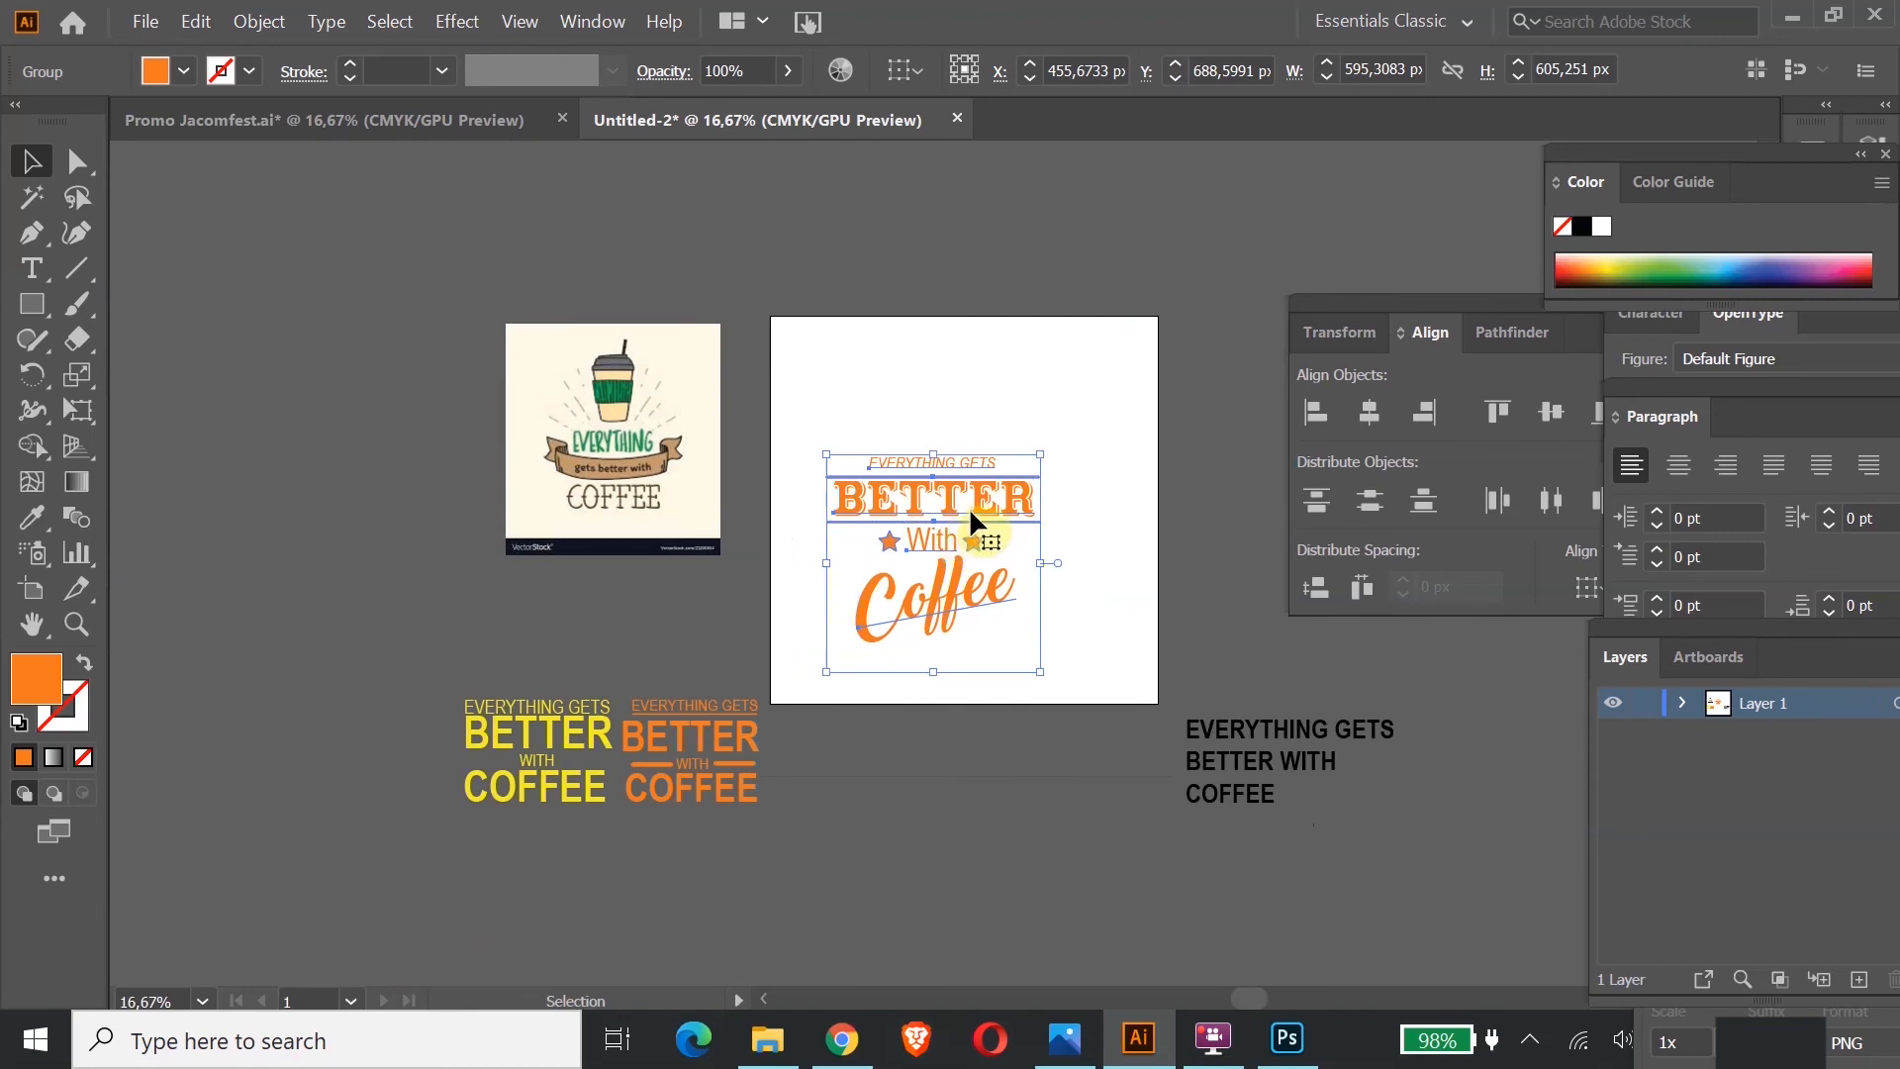
drag(967, 519, 1072, 398)
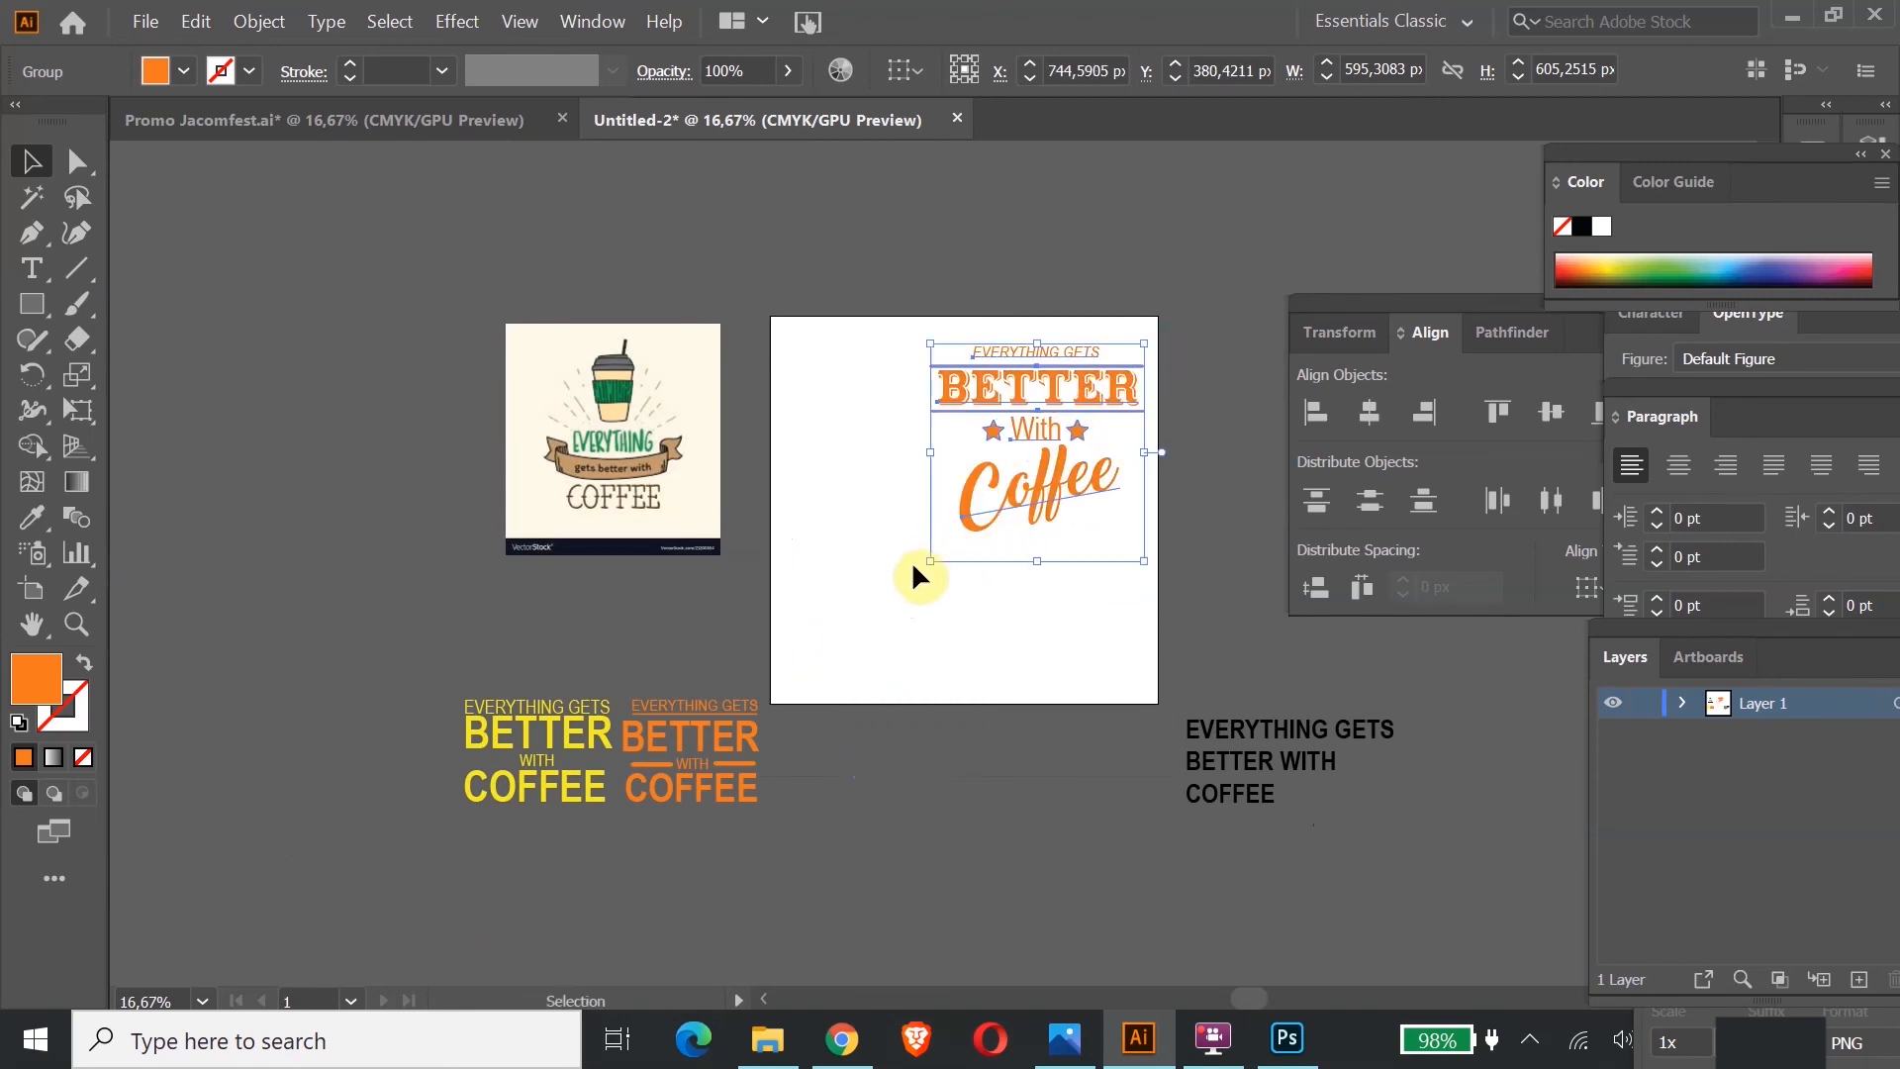
drag(936, 561, 1028, 462)
Step: Group the yellow lettering lines and move the group into the upper-left corner of the artboard
drag(583, 730, 708, 592)
key(ctrl+z)
click(547, 643)
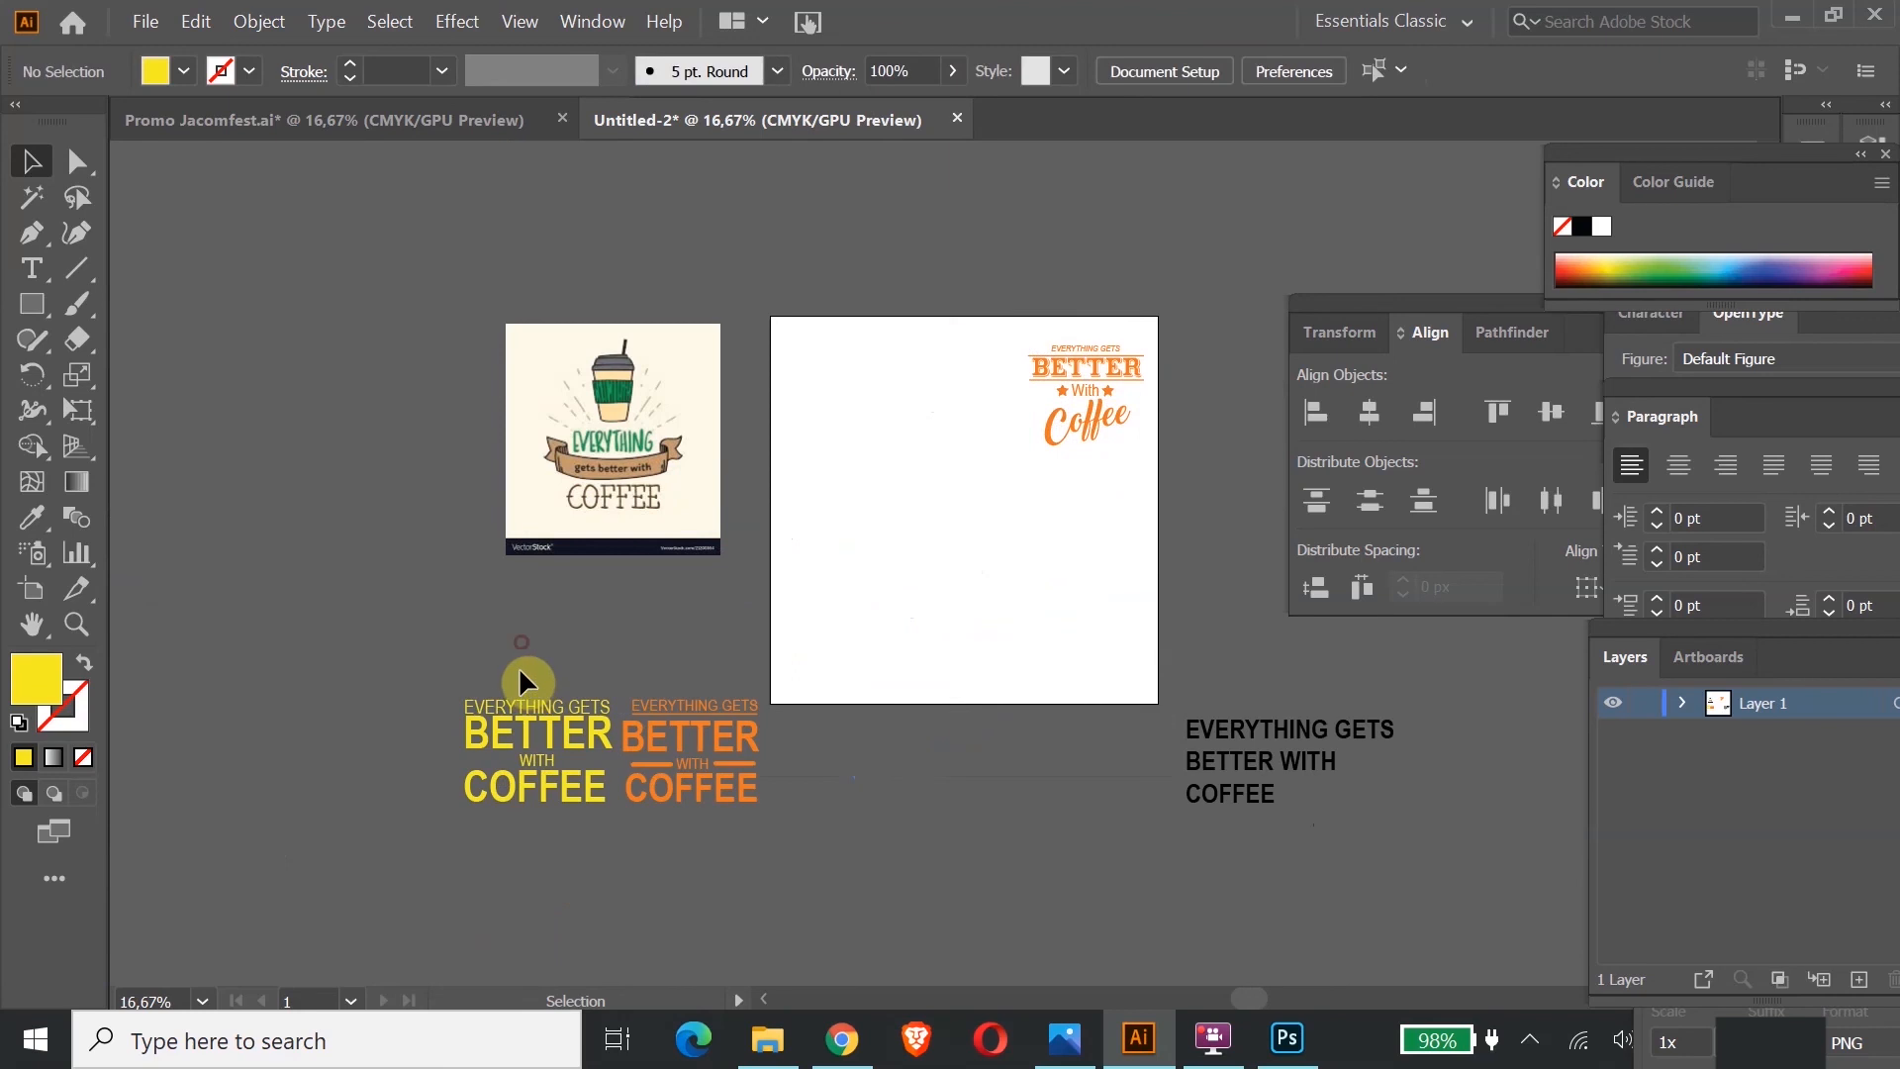
click(560, 811)
right_click(578, 744)
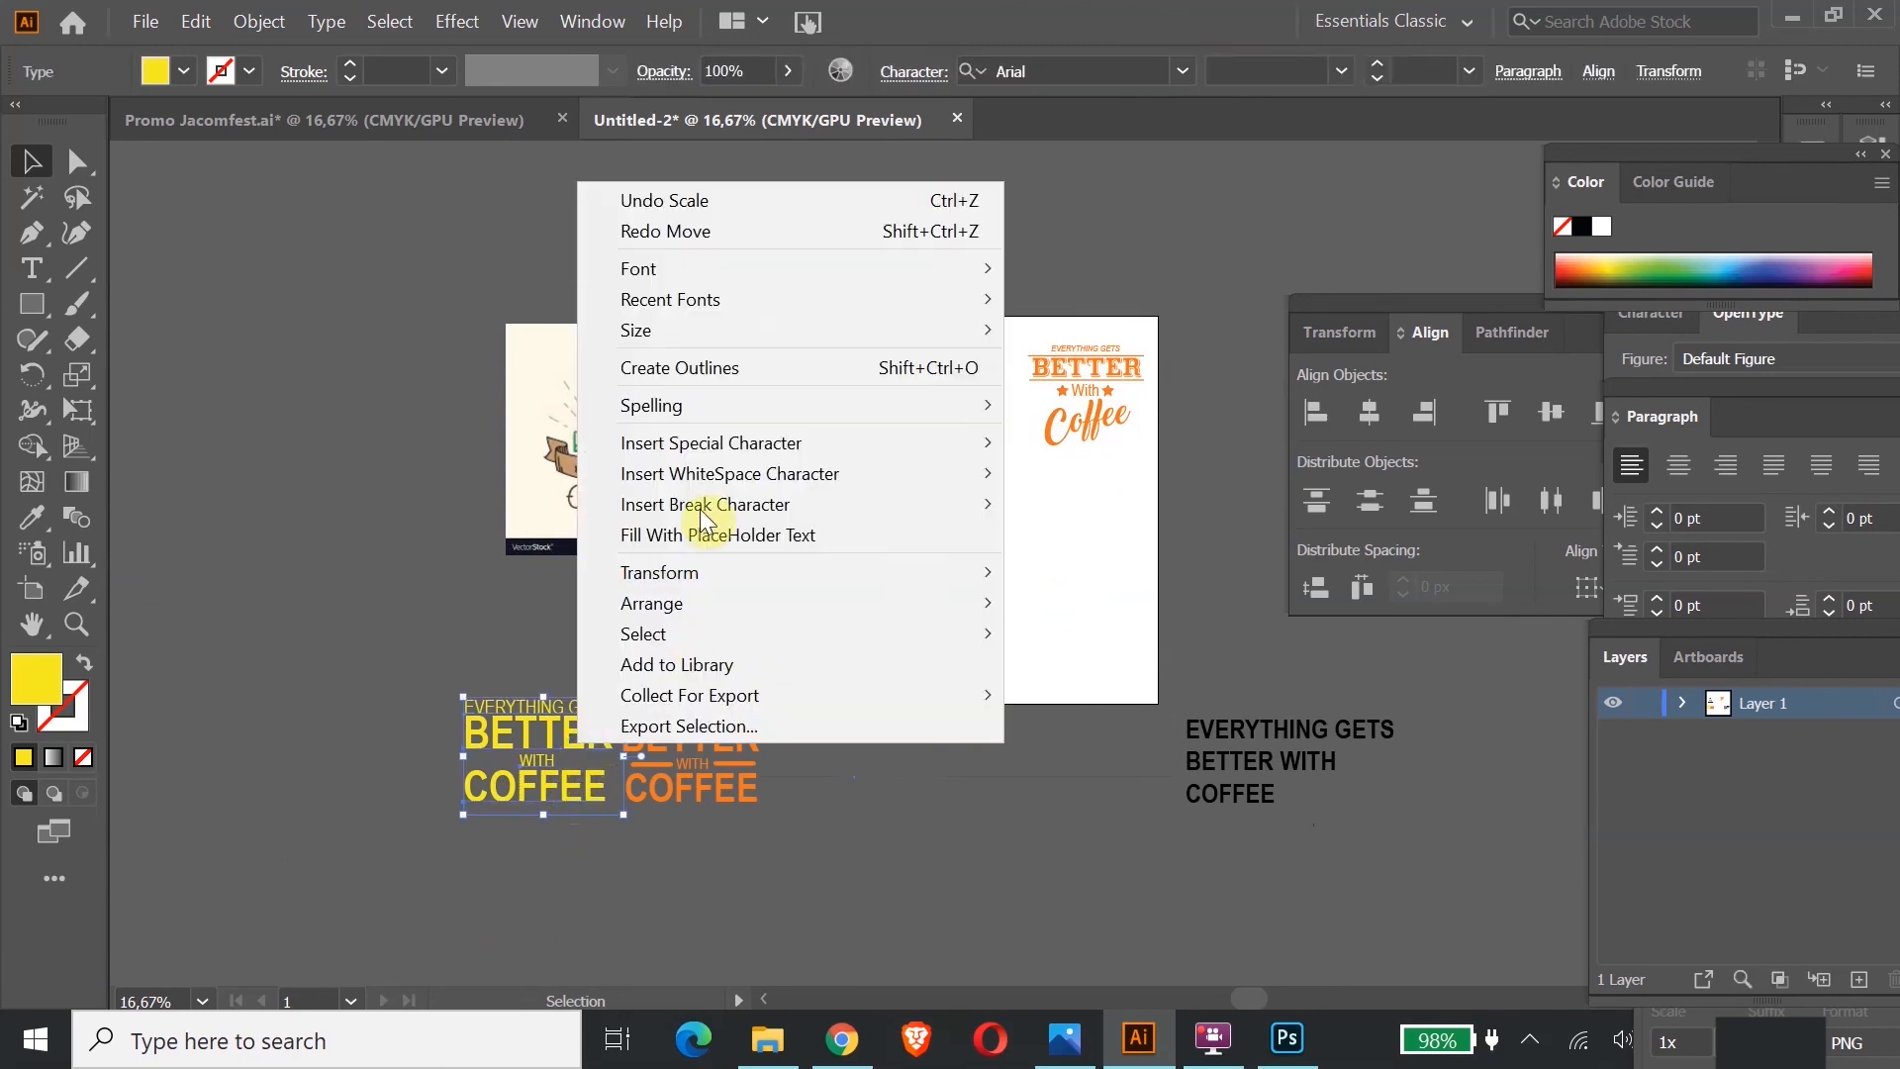
click(259, 21)
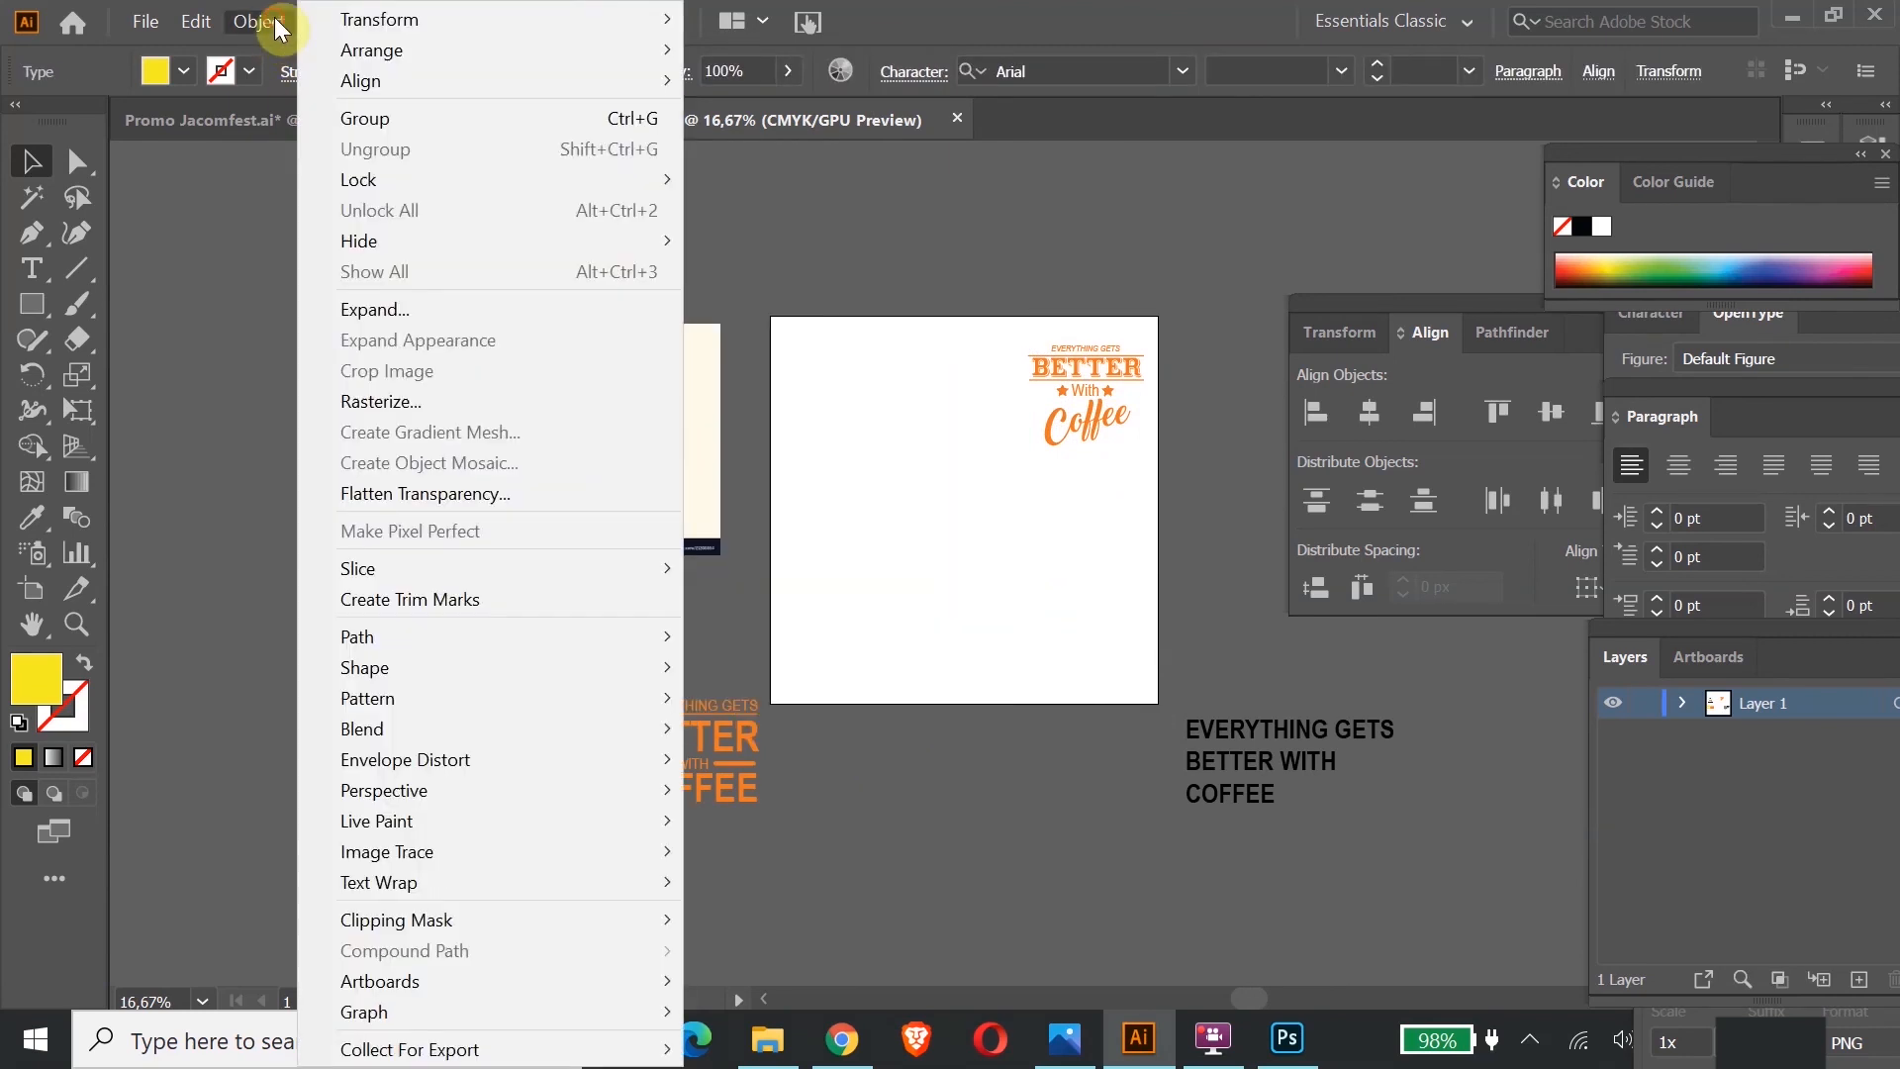
click(333, 111)
drag(573, 732, 905, 374)
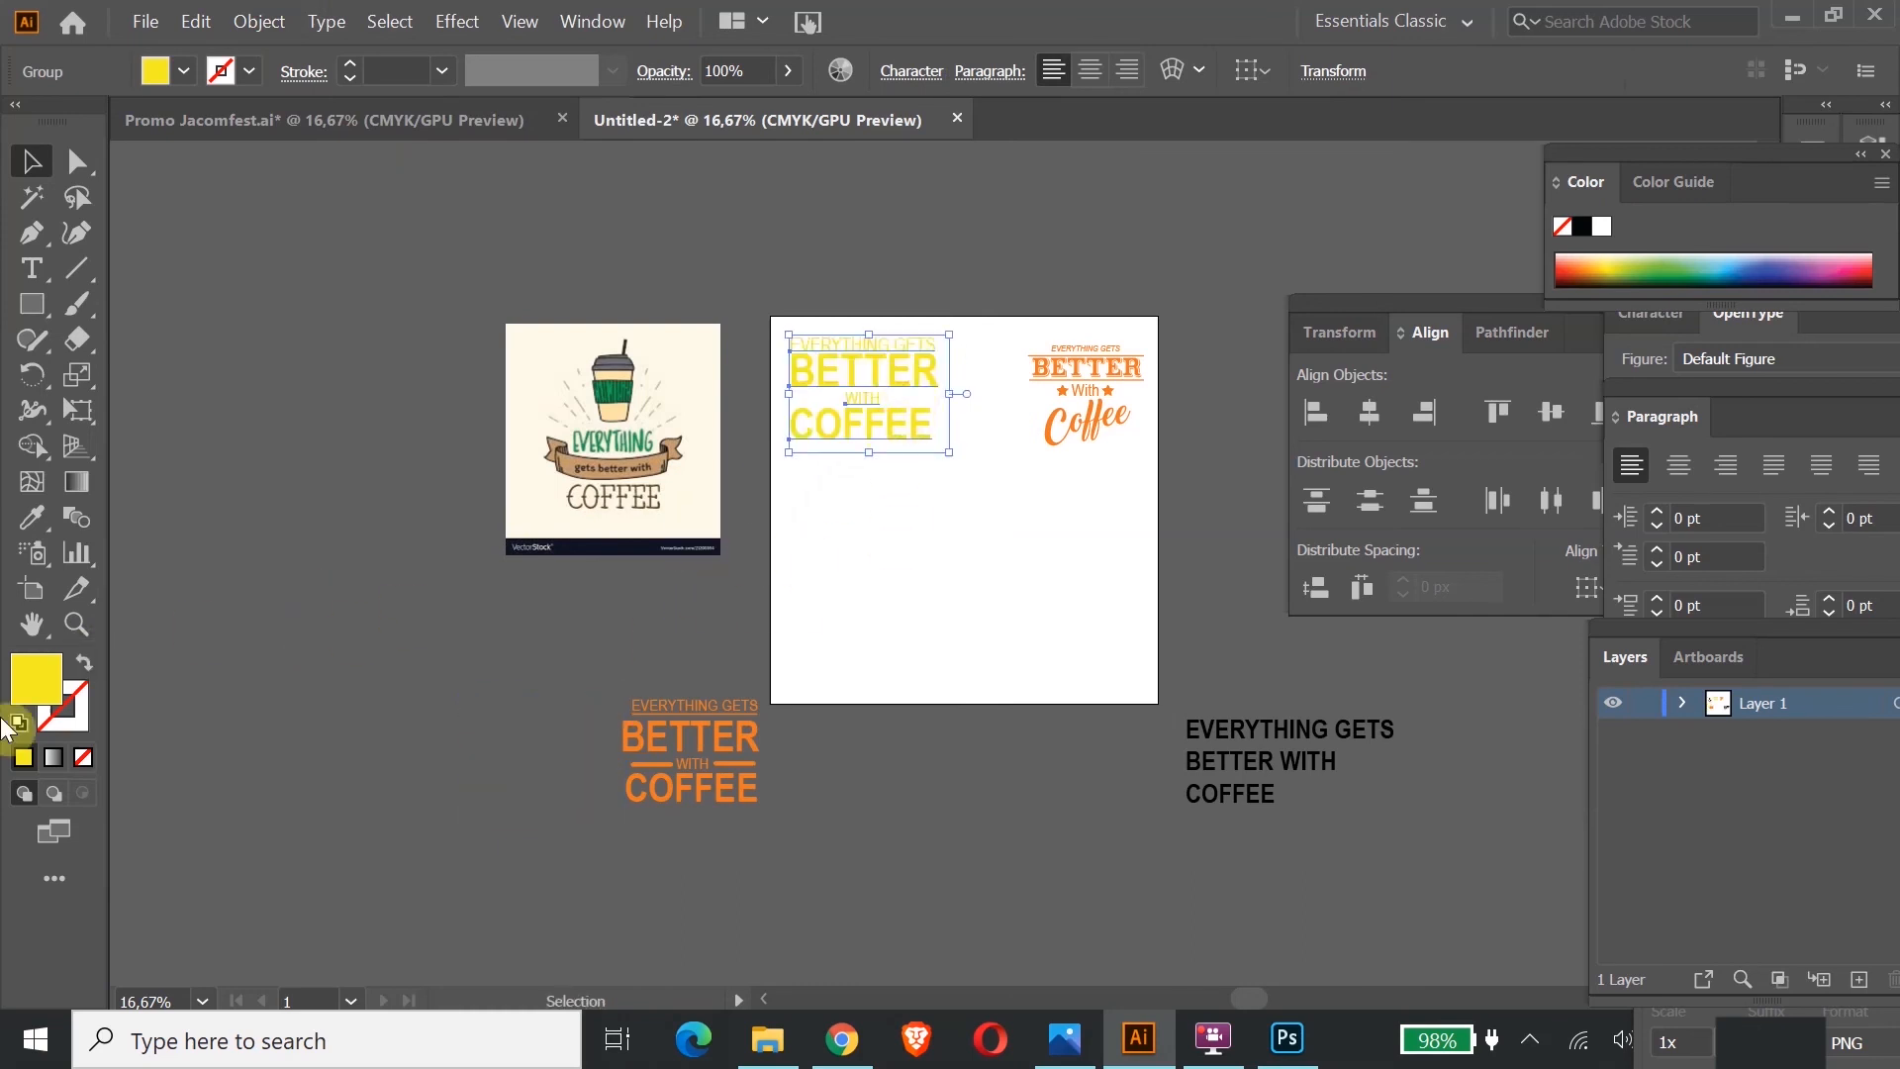
Step: Change the fill of the yellow lettering group to a dark red
double_click(35, 700)
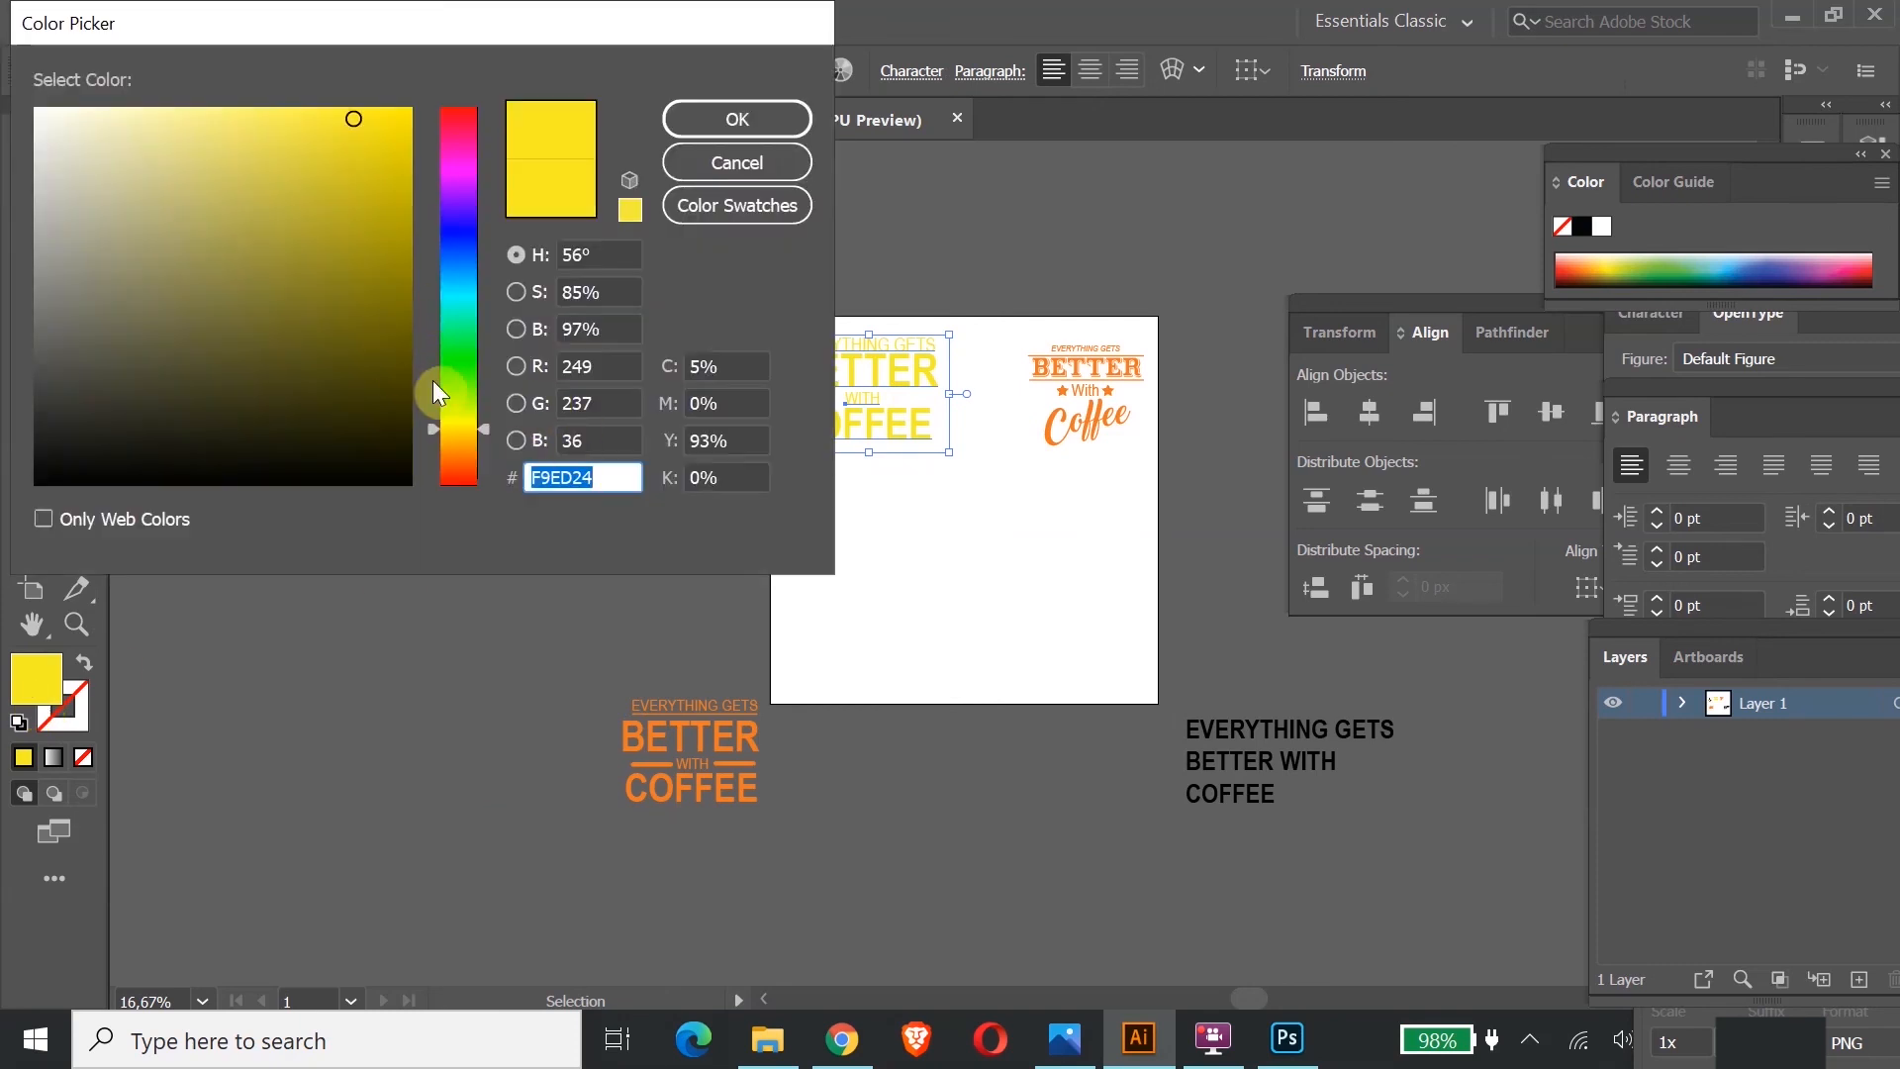
click(459, 476)
drag(384, 221, 395, 282)
click(716, 118)
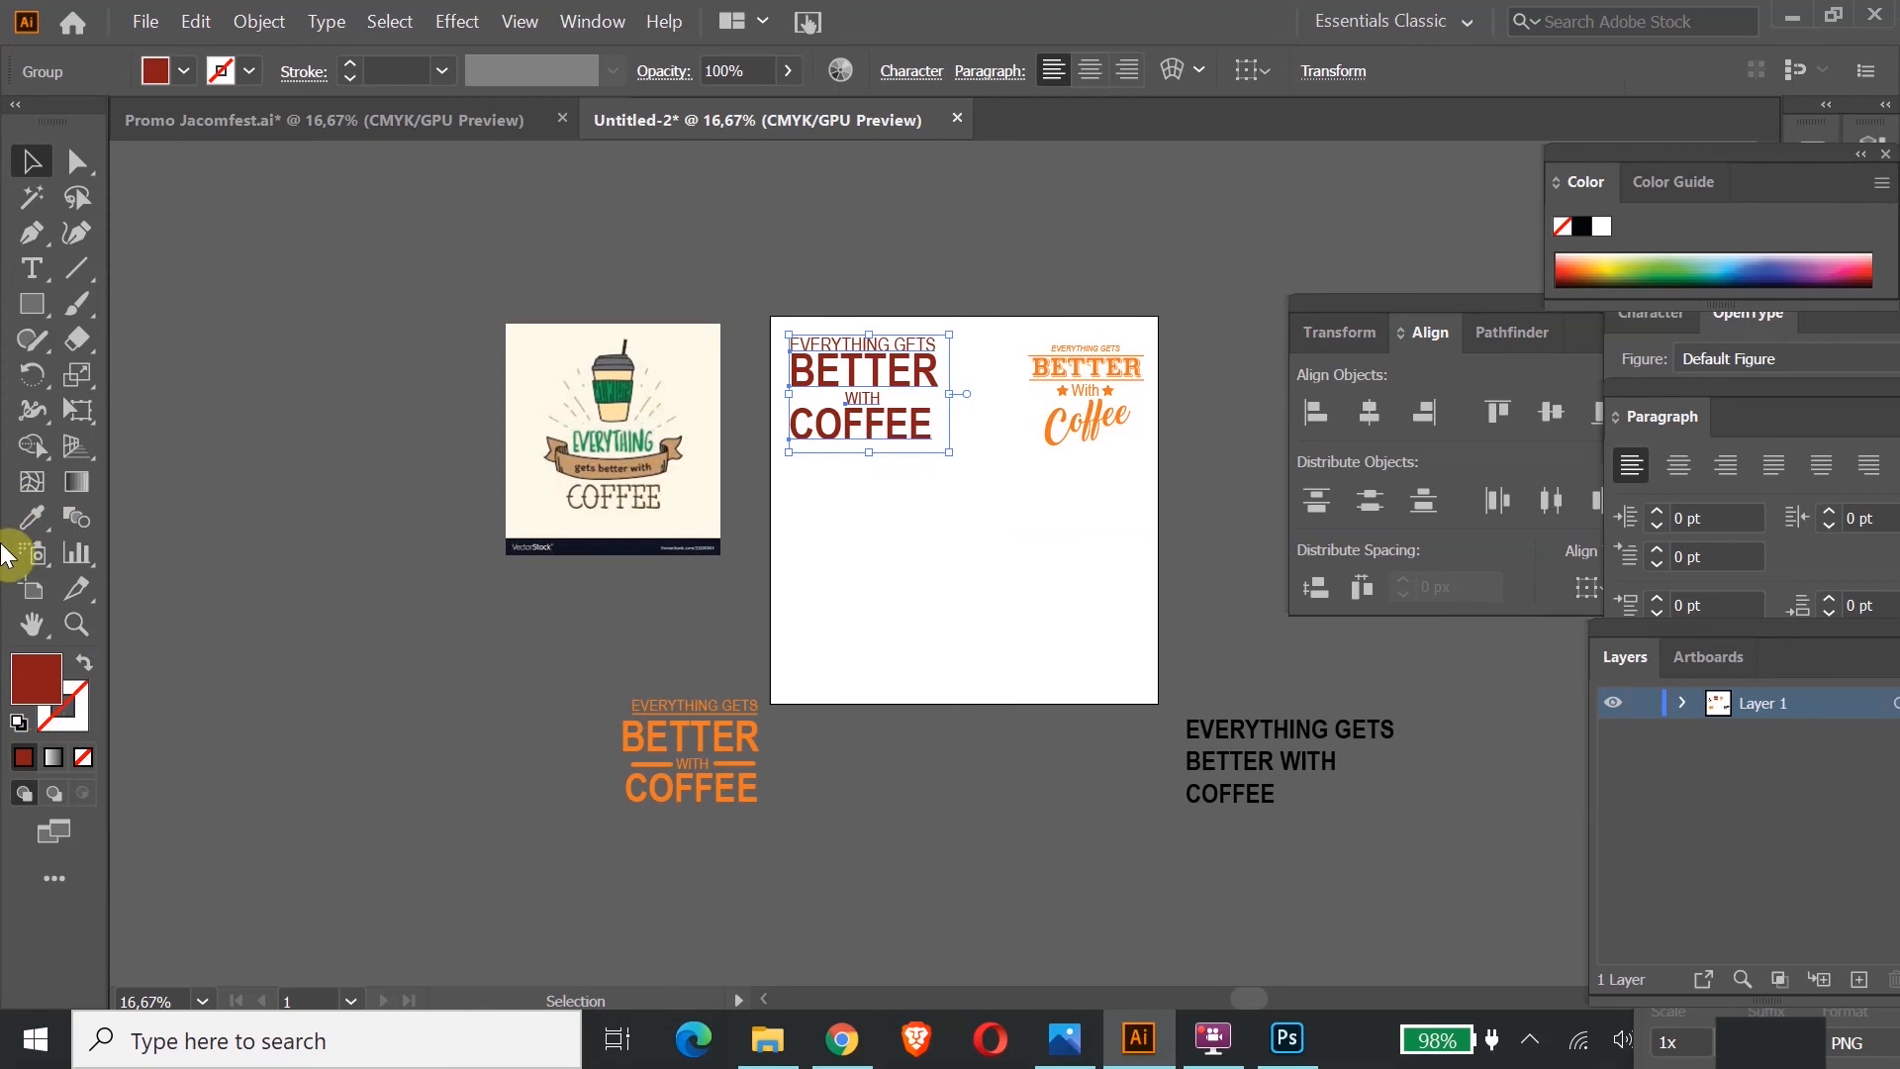
click(826, 520)
Step: Place the orange sans-serif lettering group directly below the dark red version and scale it up to about 432 px wide
drag(722, 739, 889, 502)
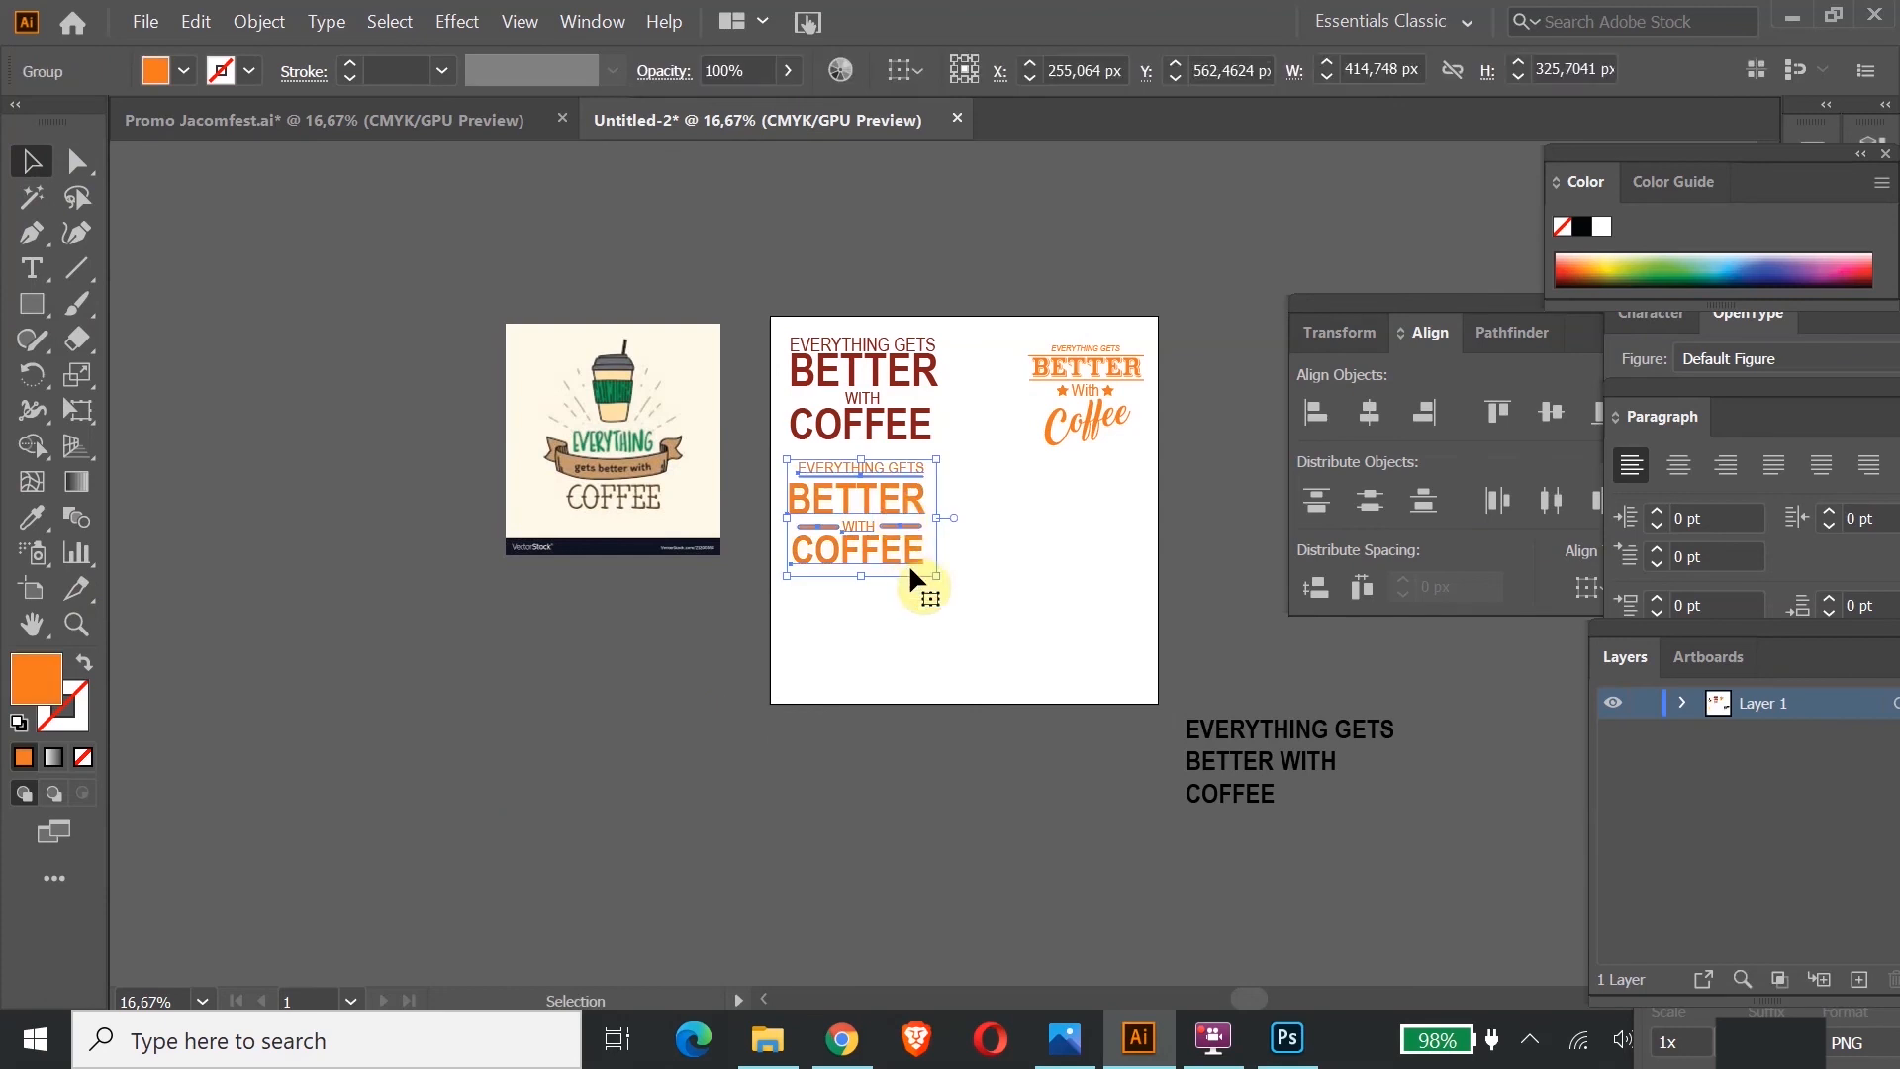
drag(935, 576, 944, 593)
drag(912, 506, 910, 499)
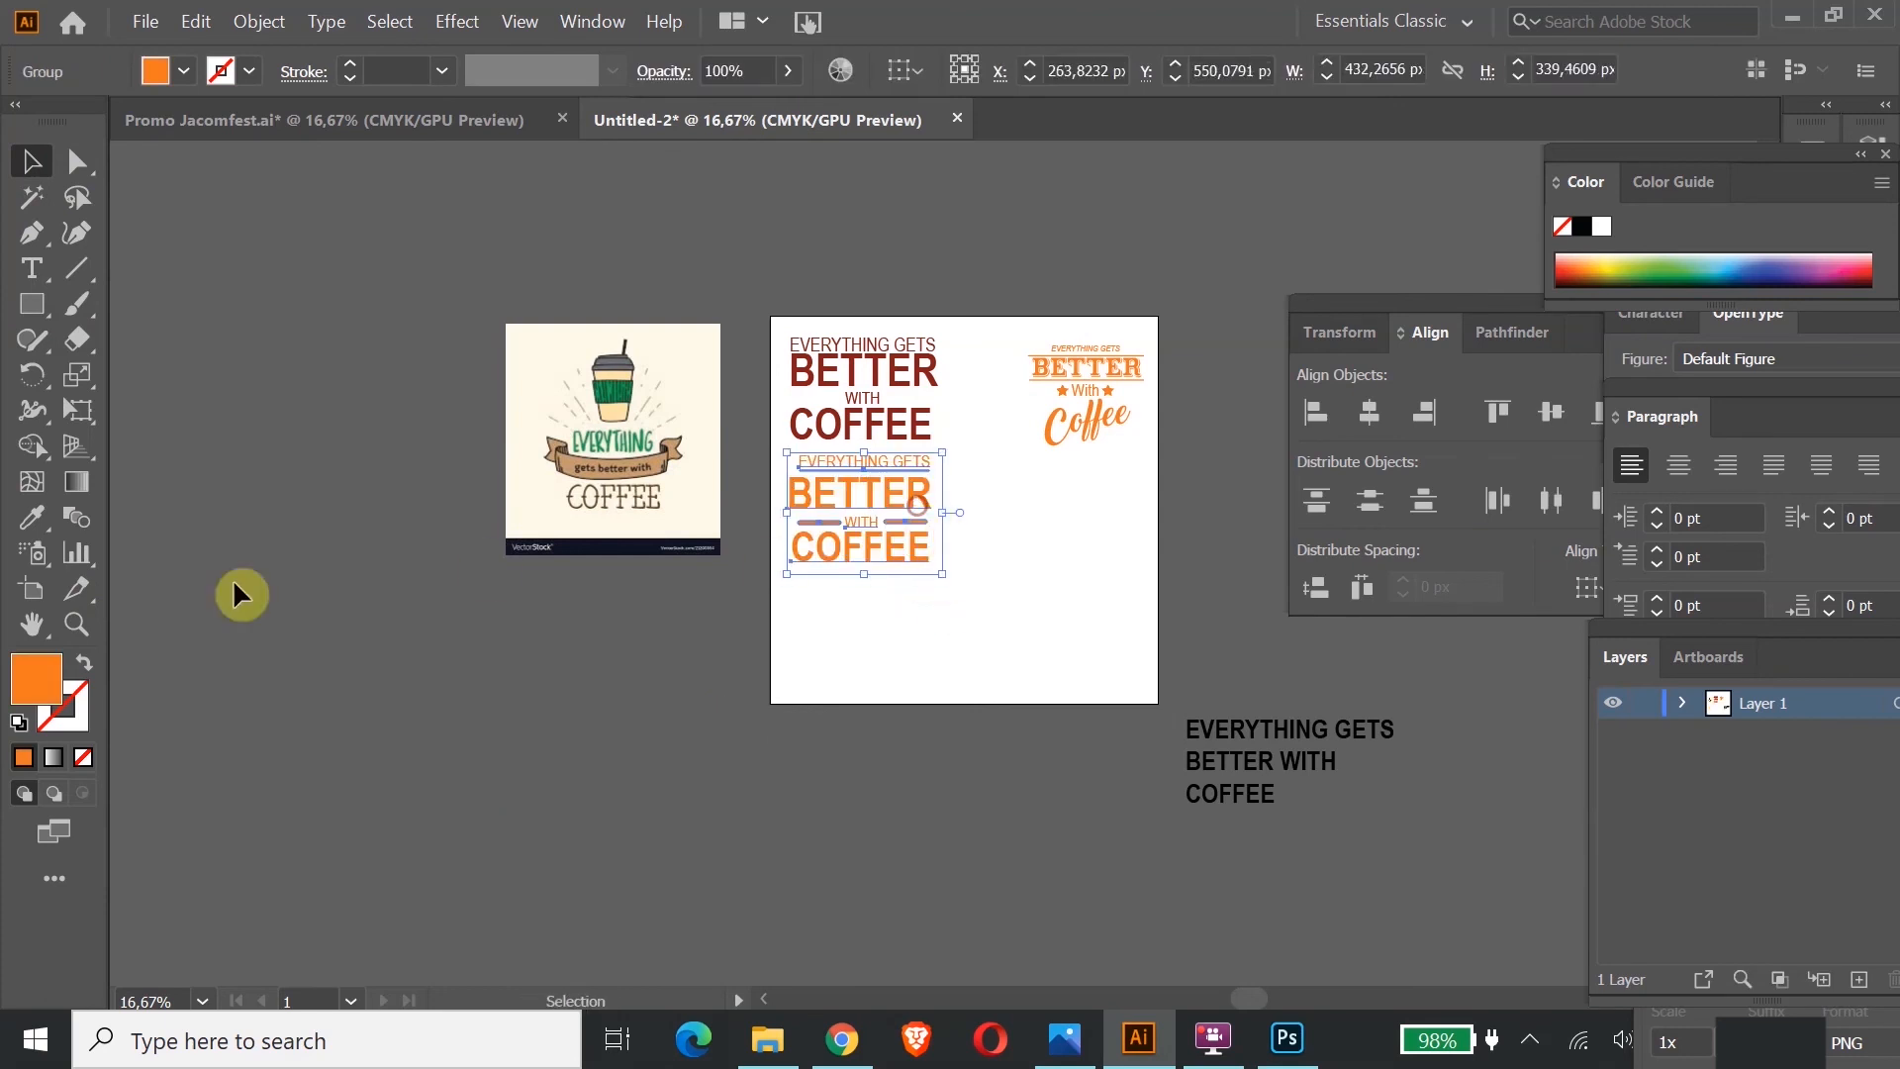
Step: Move the star lettering group to the artboard's lower-right area and enlarge it proportionally to about 464 px wide
click(75, 623)
drag(836, 441, 1070, 845)
click(30, 160)
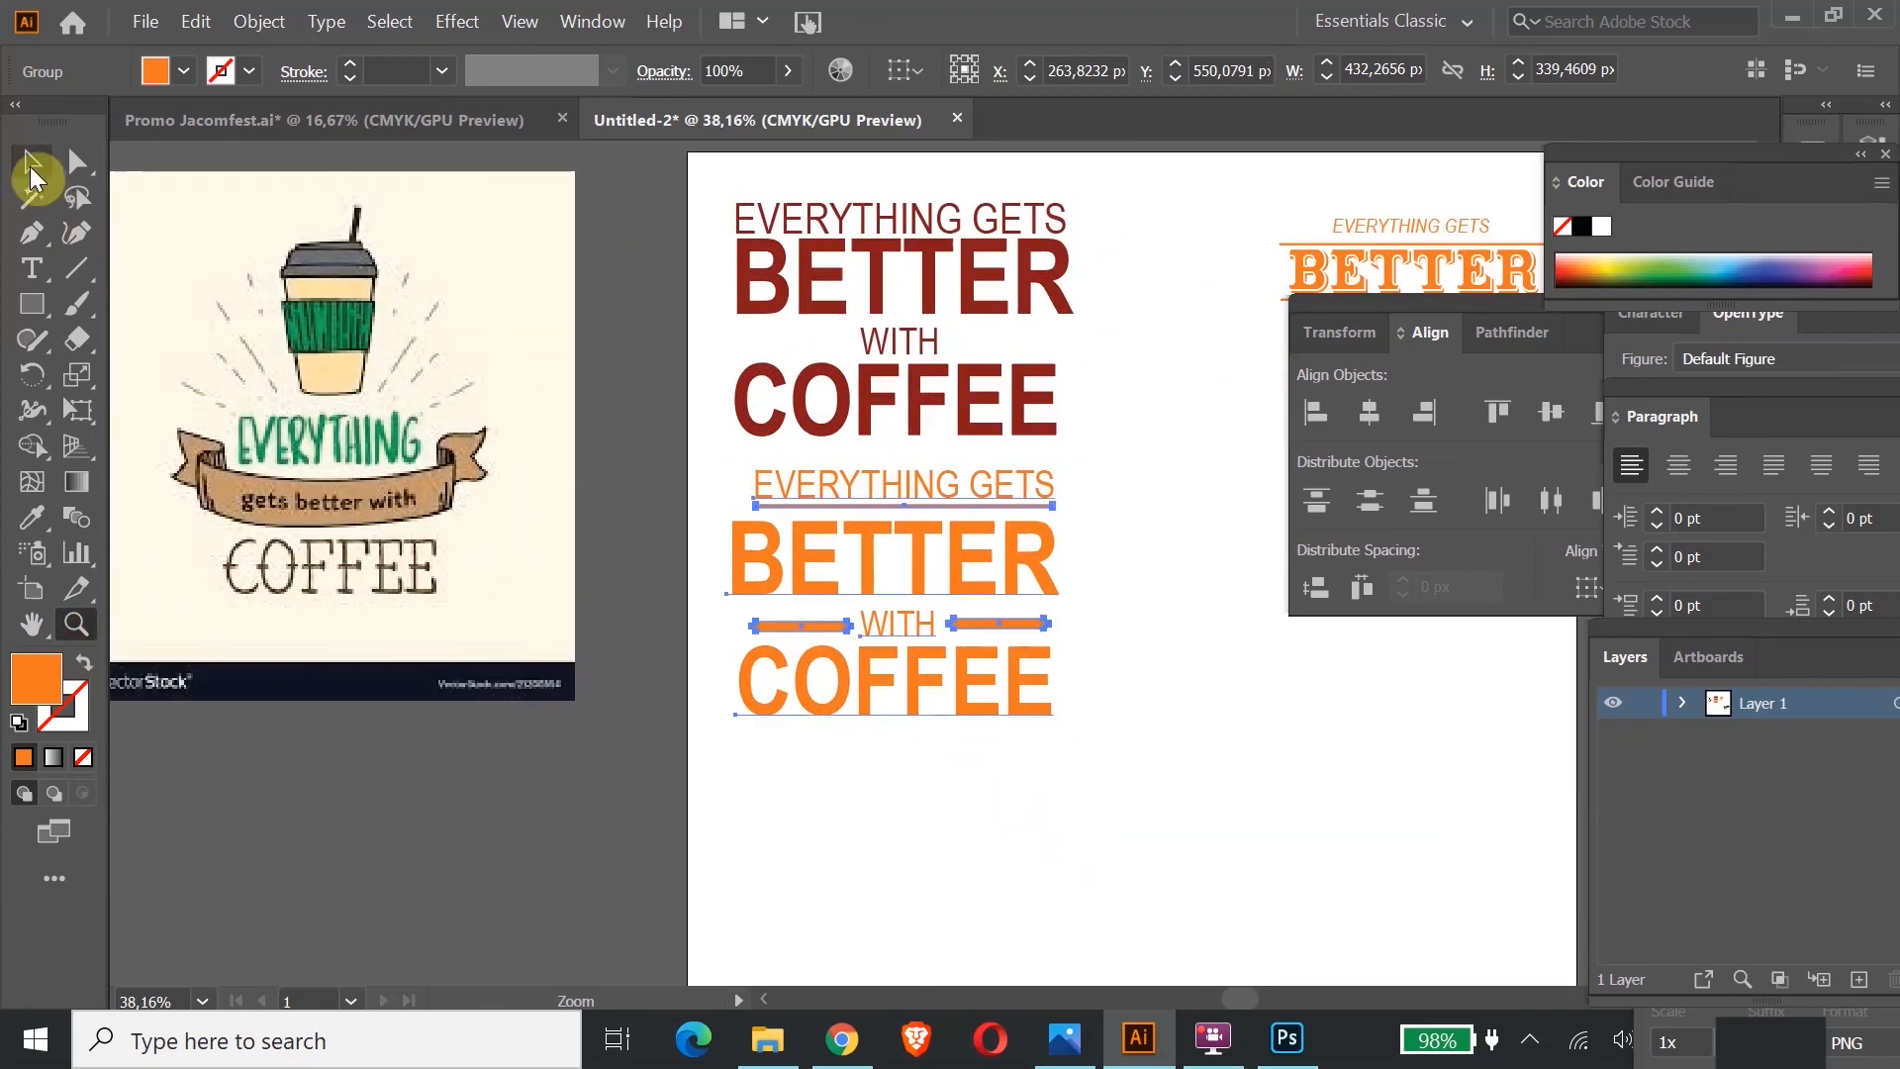
click(905, 835)
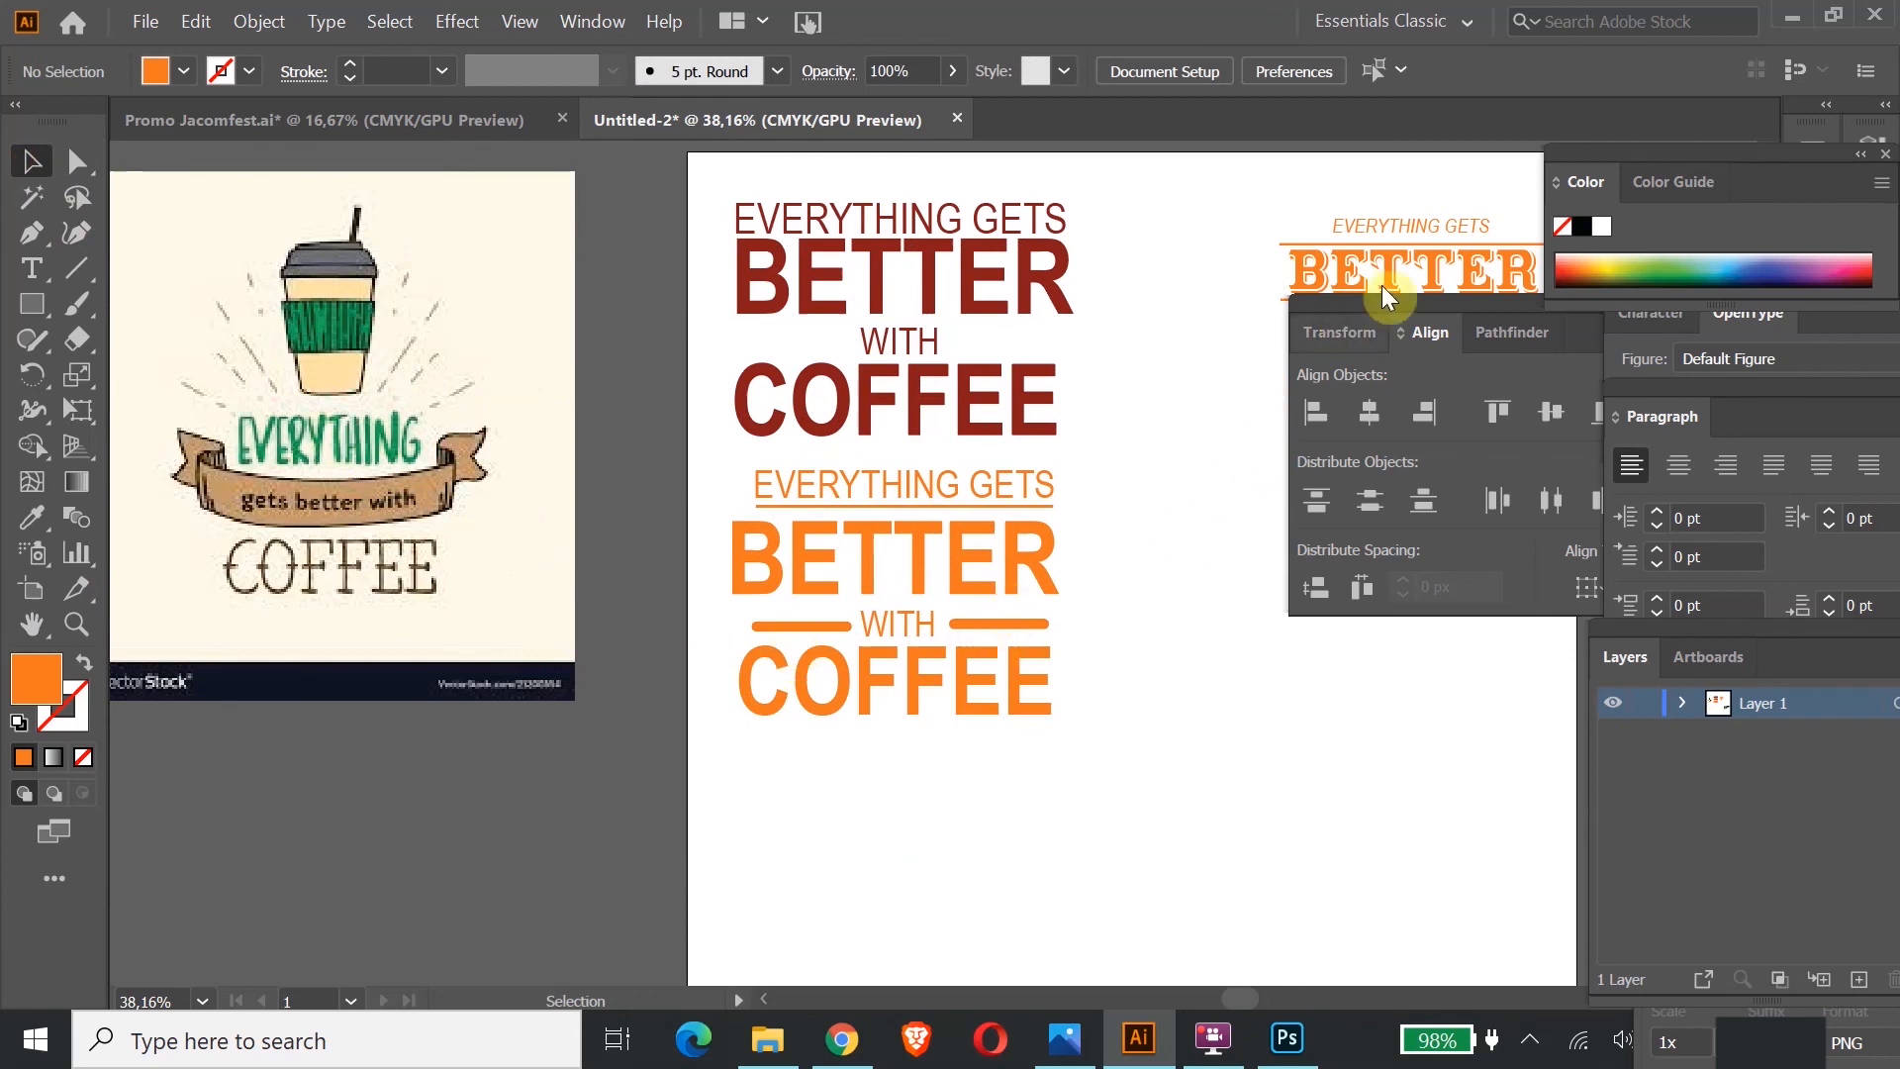
drag(1395, 275, 1215, 706)
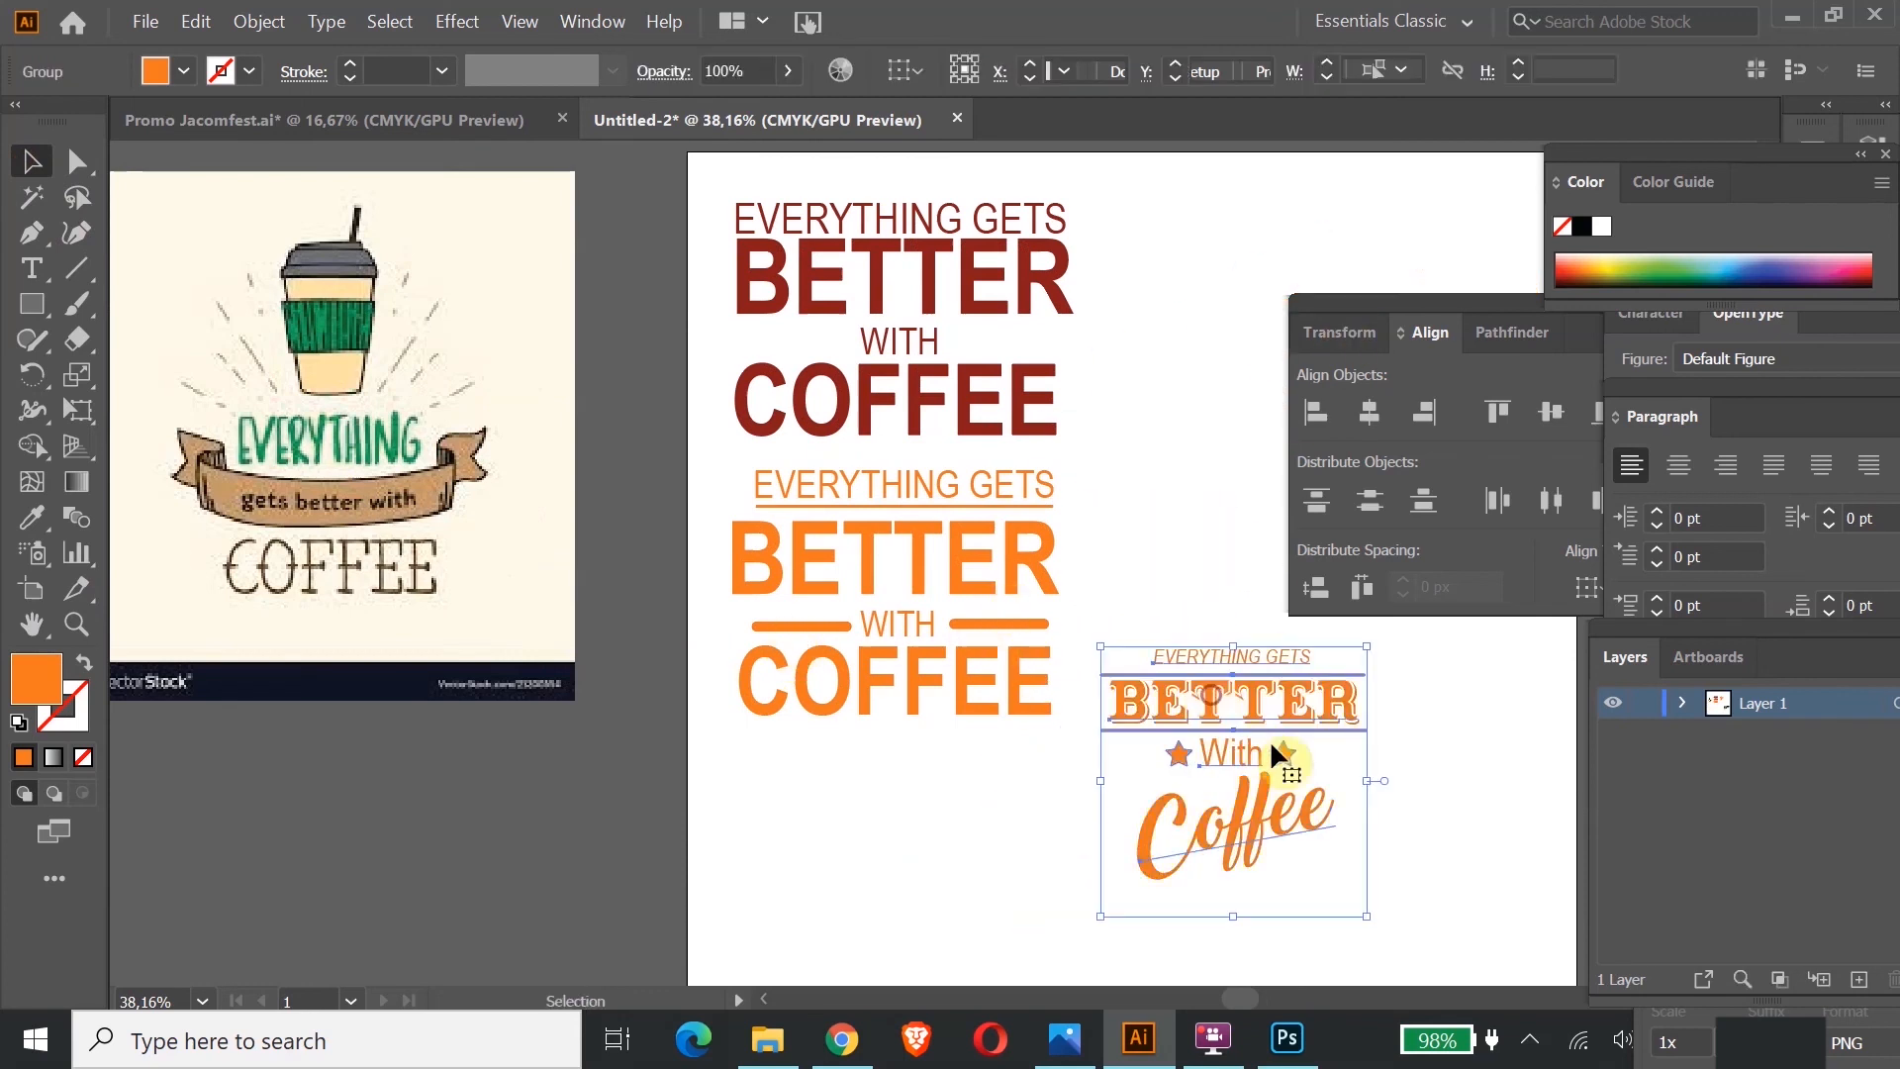
click(1406, 759)
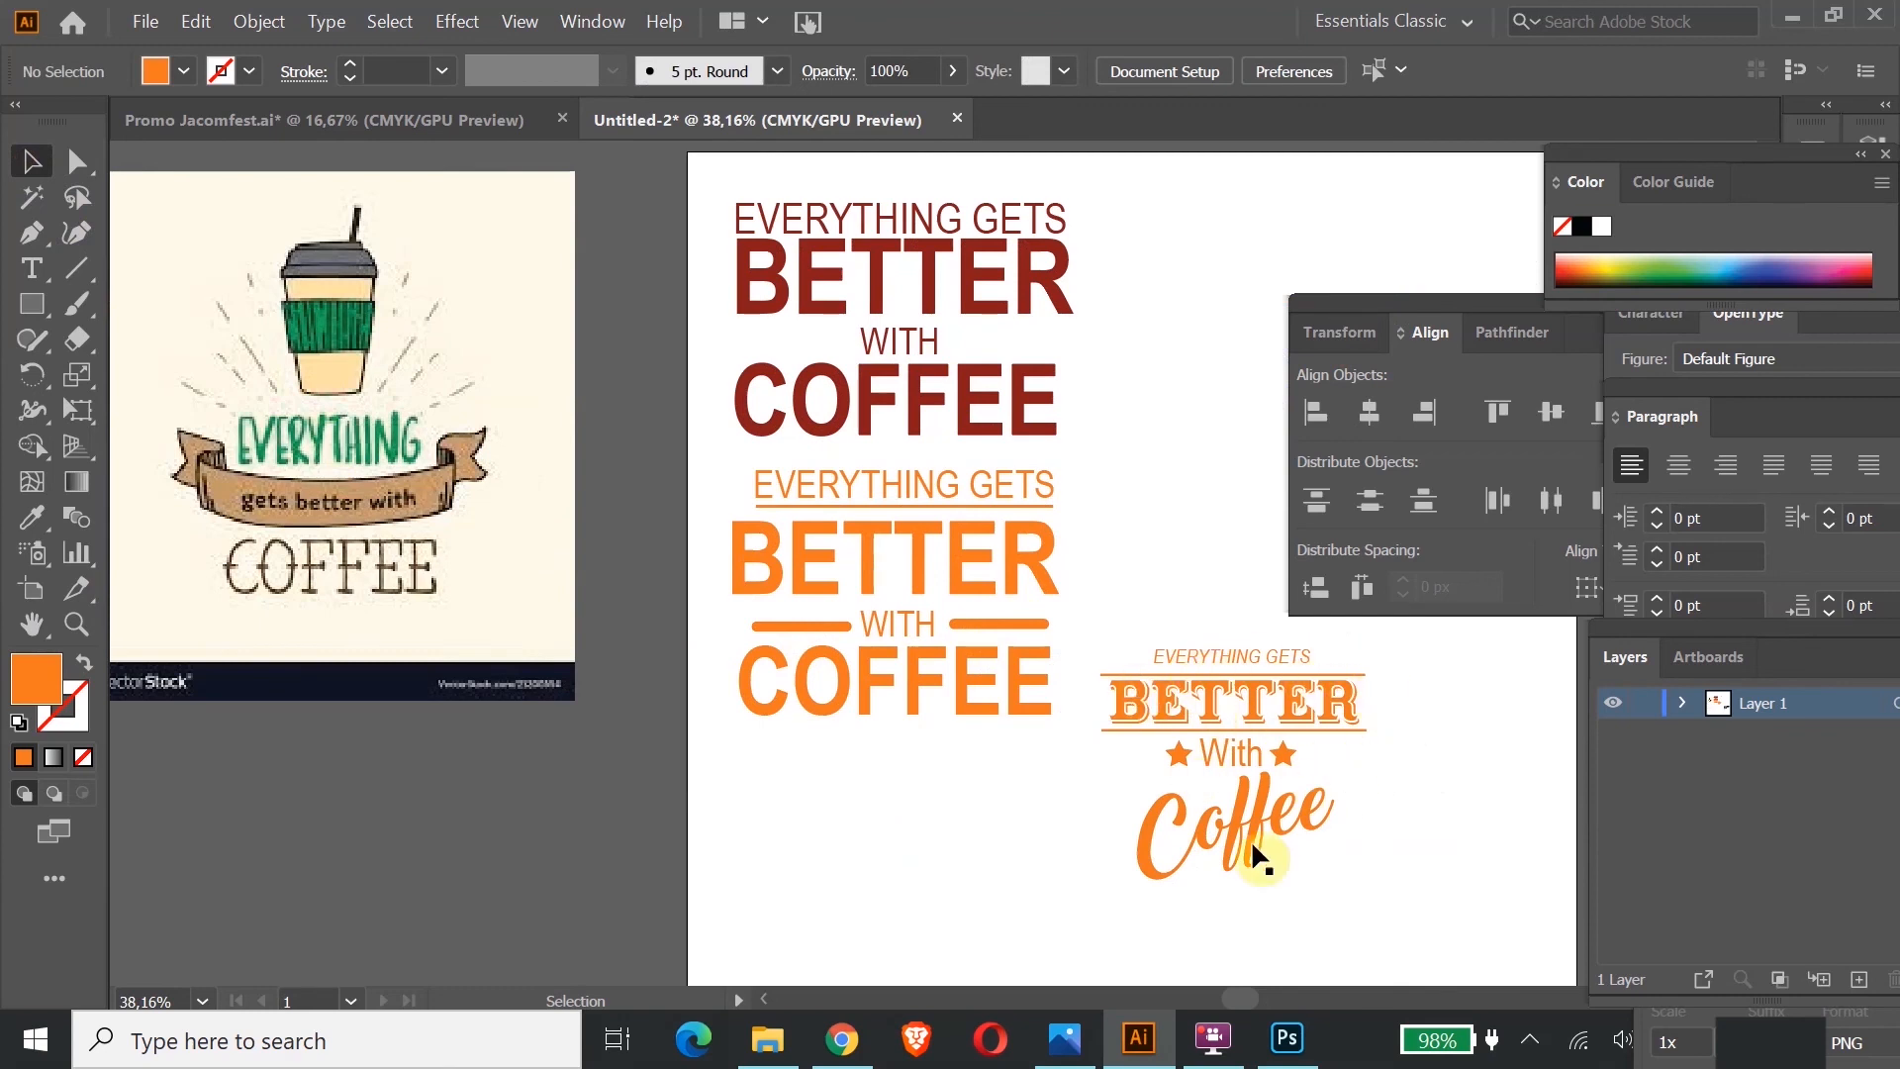
drag(1232, 714, 1240, 641)
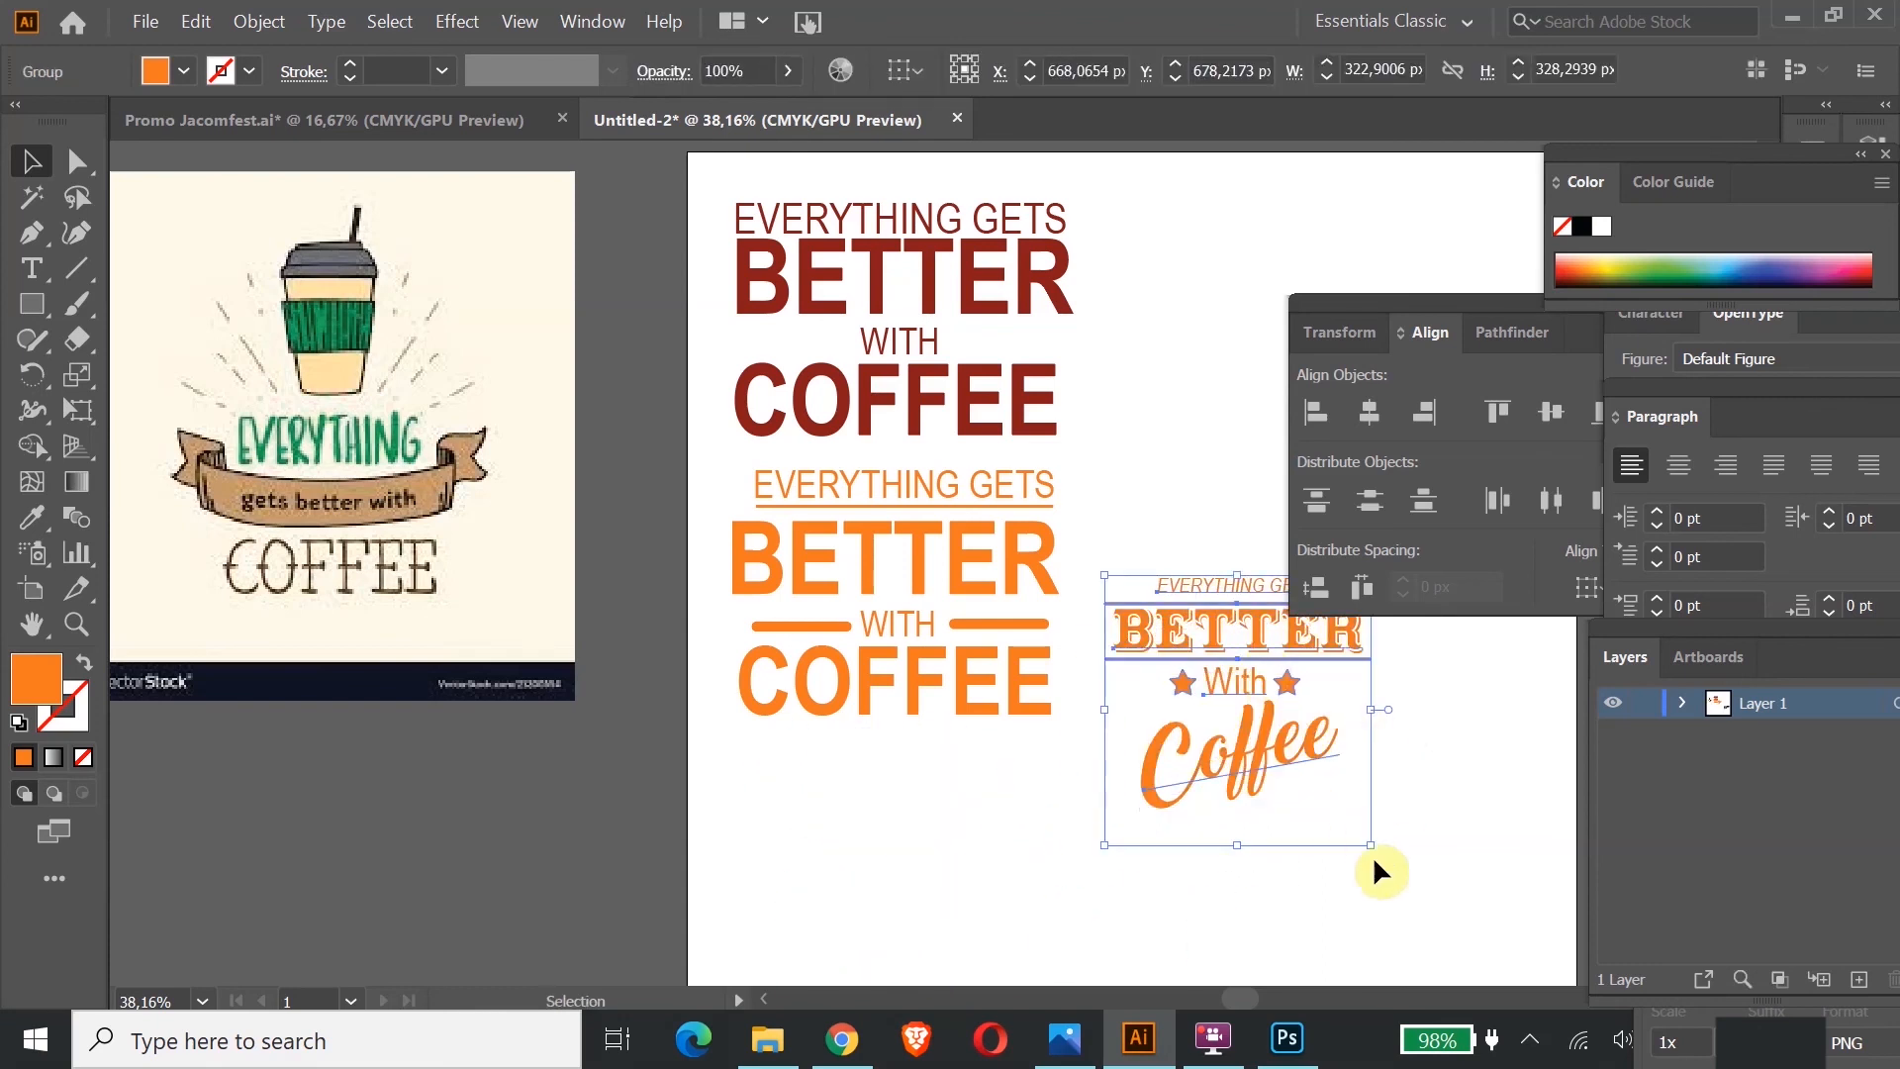
drag(1370, 843, 1484, 961)
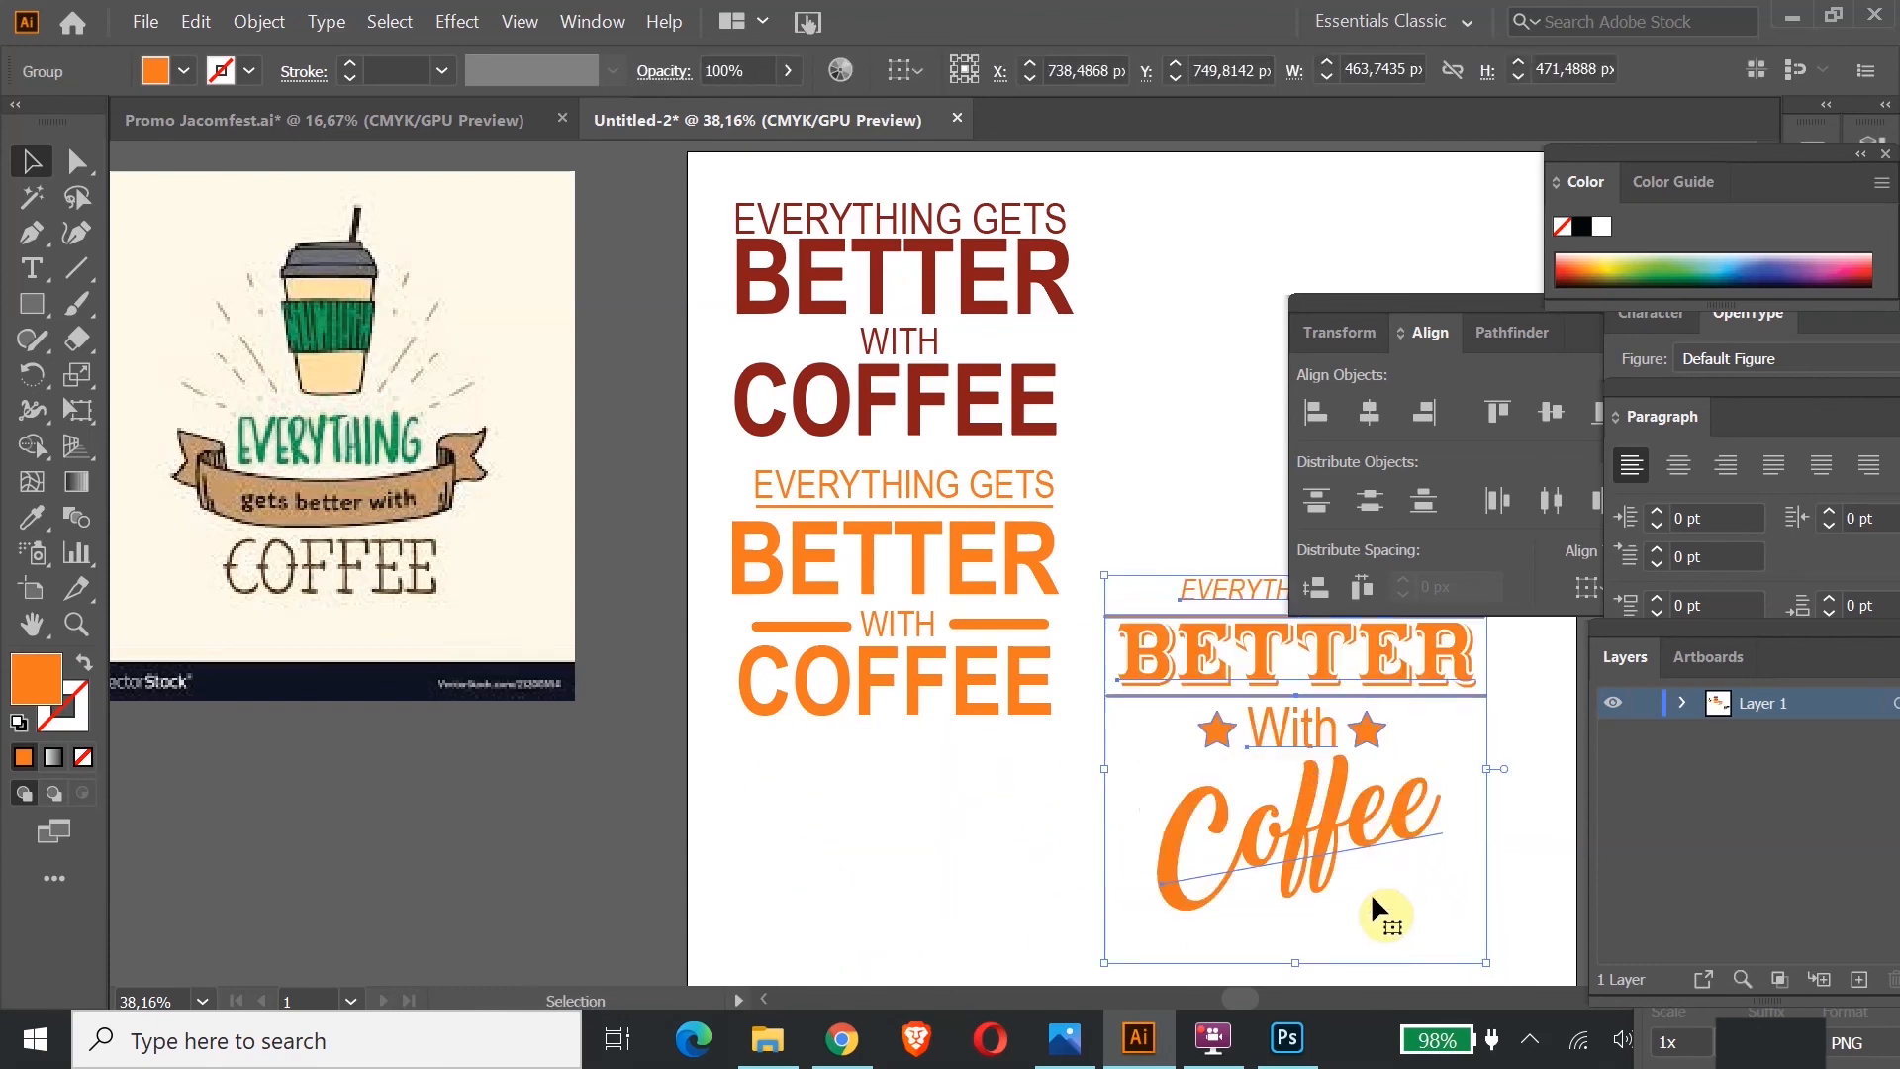
Step: Nudge the dark red lettering group up and left to widen the gap above the orange version
drag(1238, 1001, 1257, 1005)
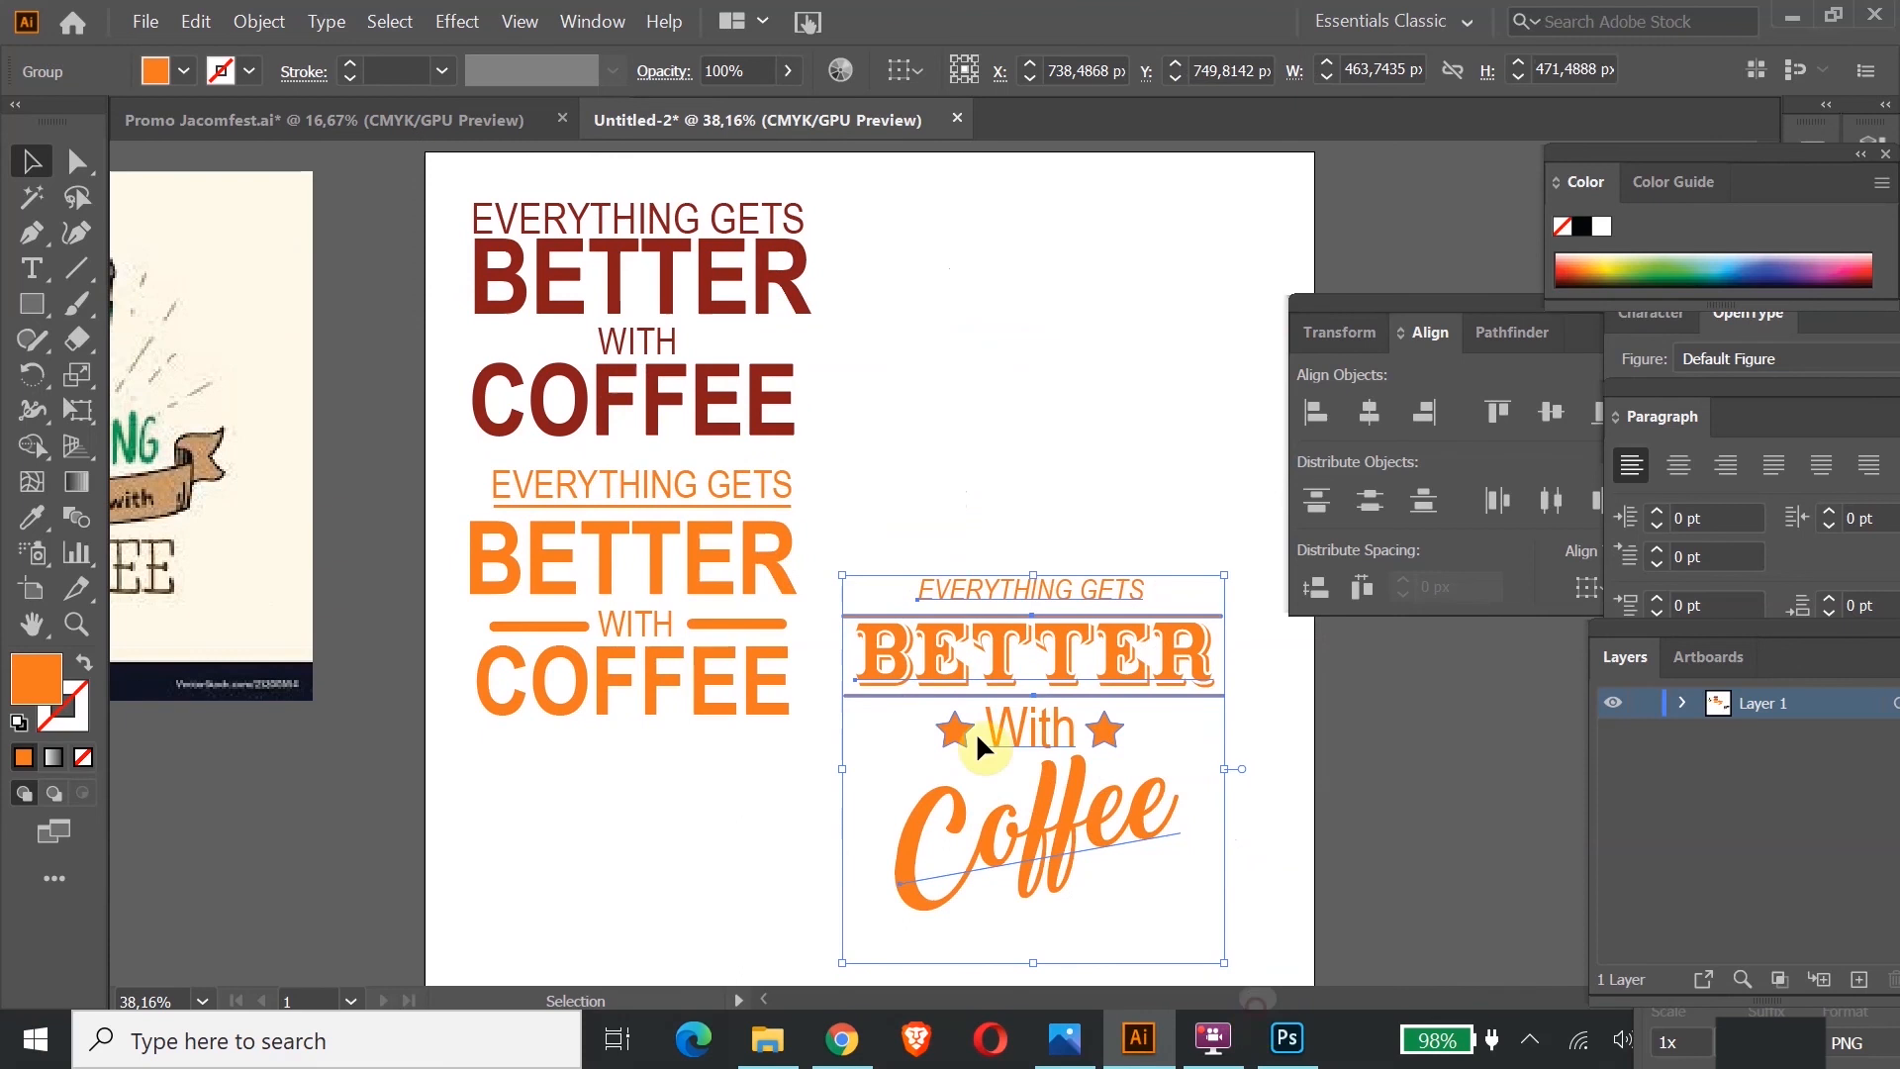
click(733, 440)
drag(727, 283, 713, 277)
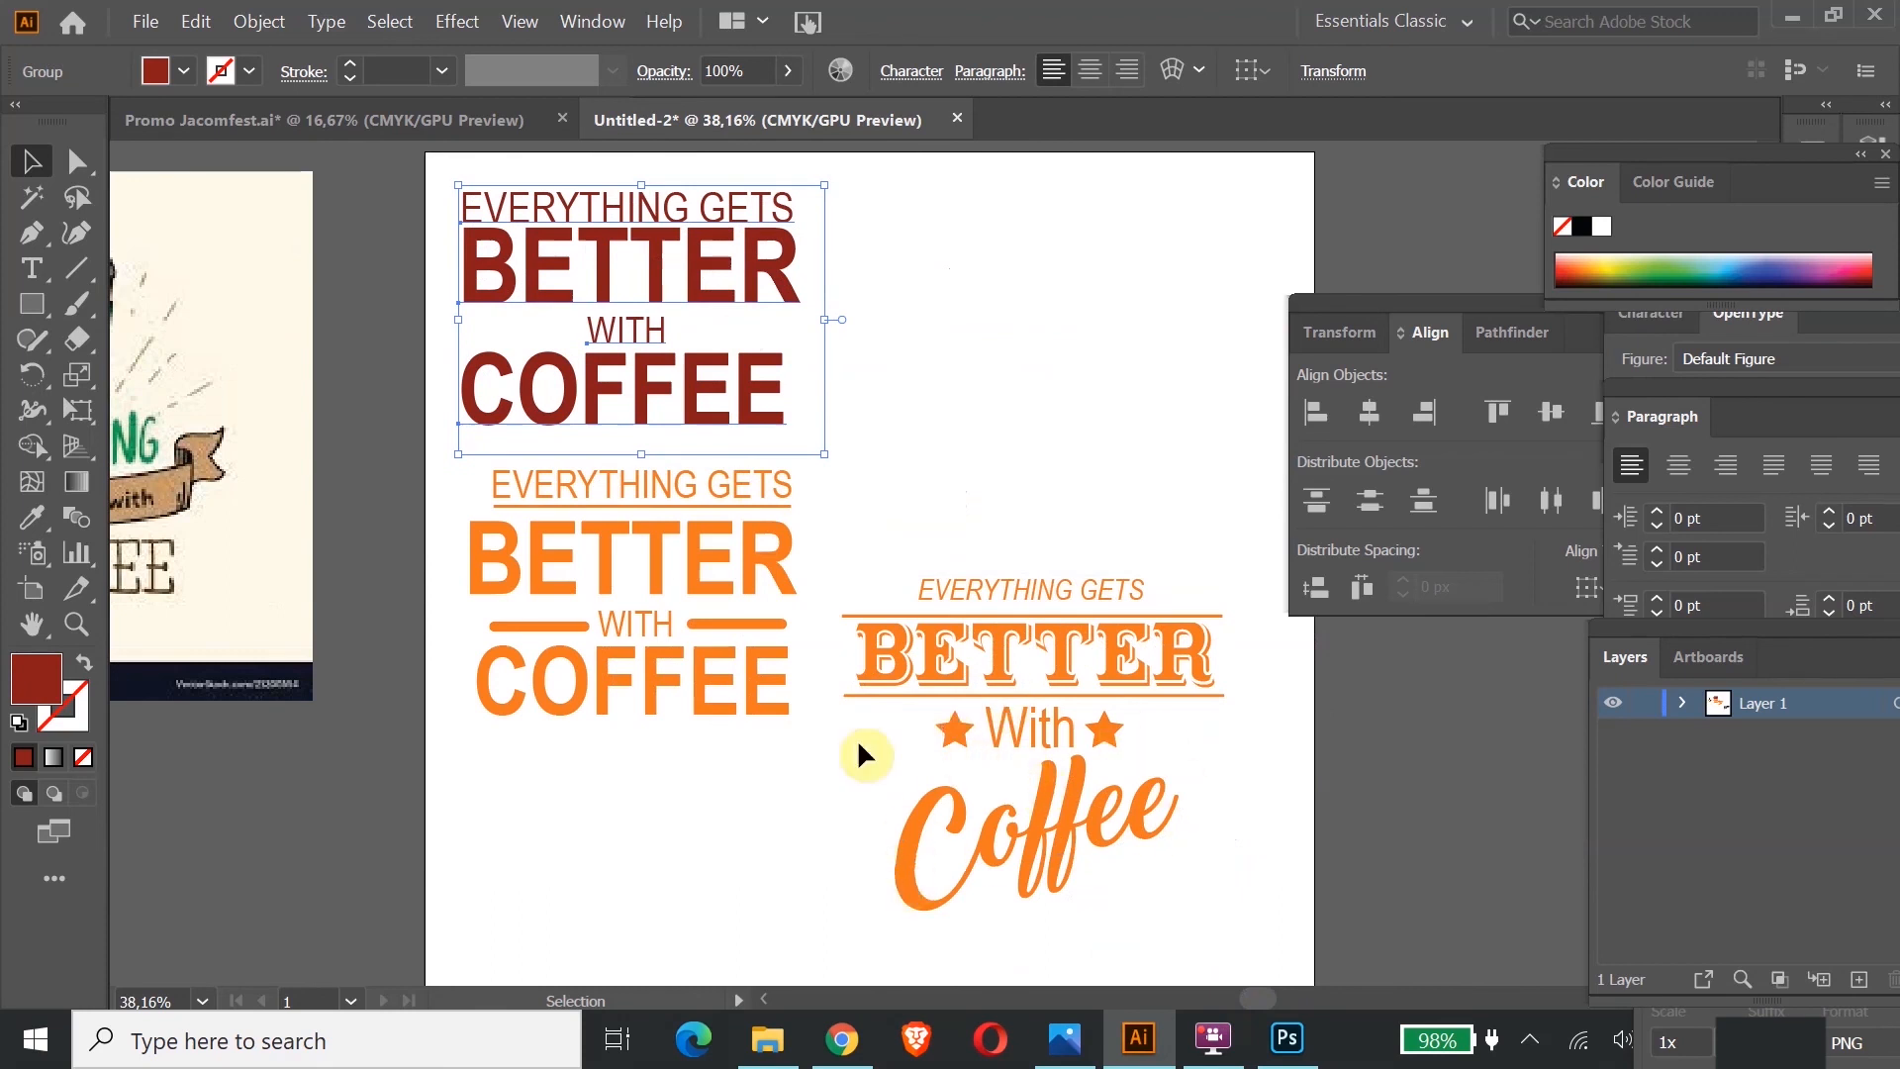
click(1037, 679)
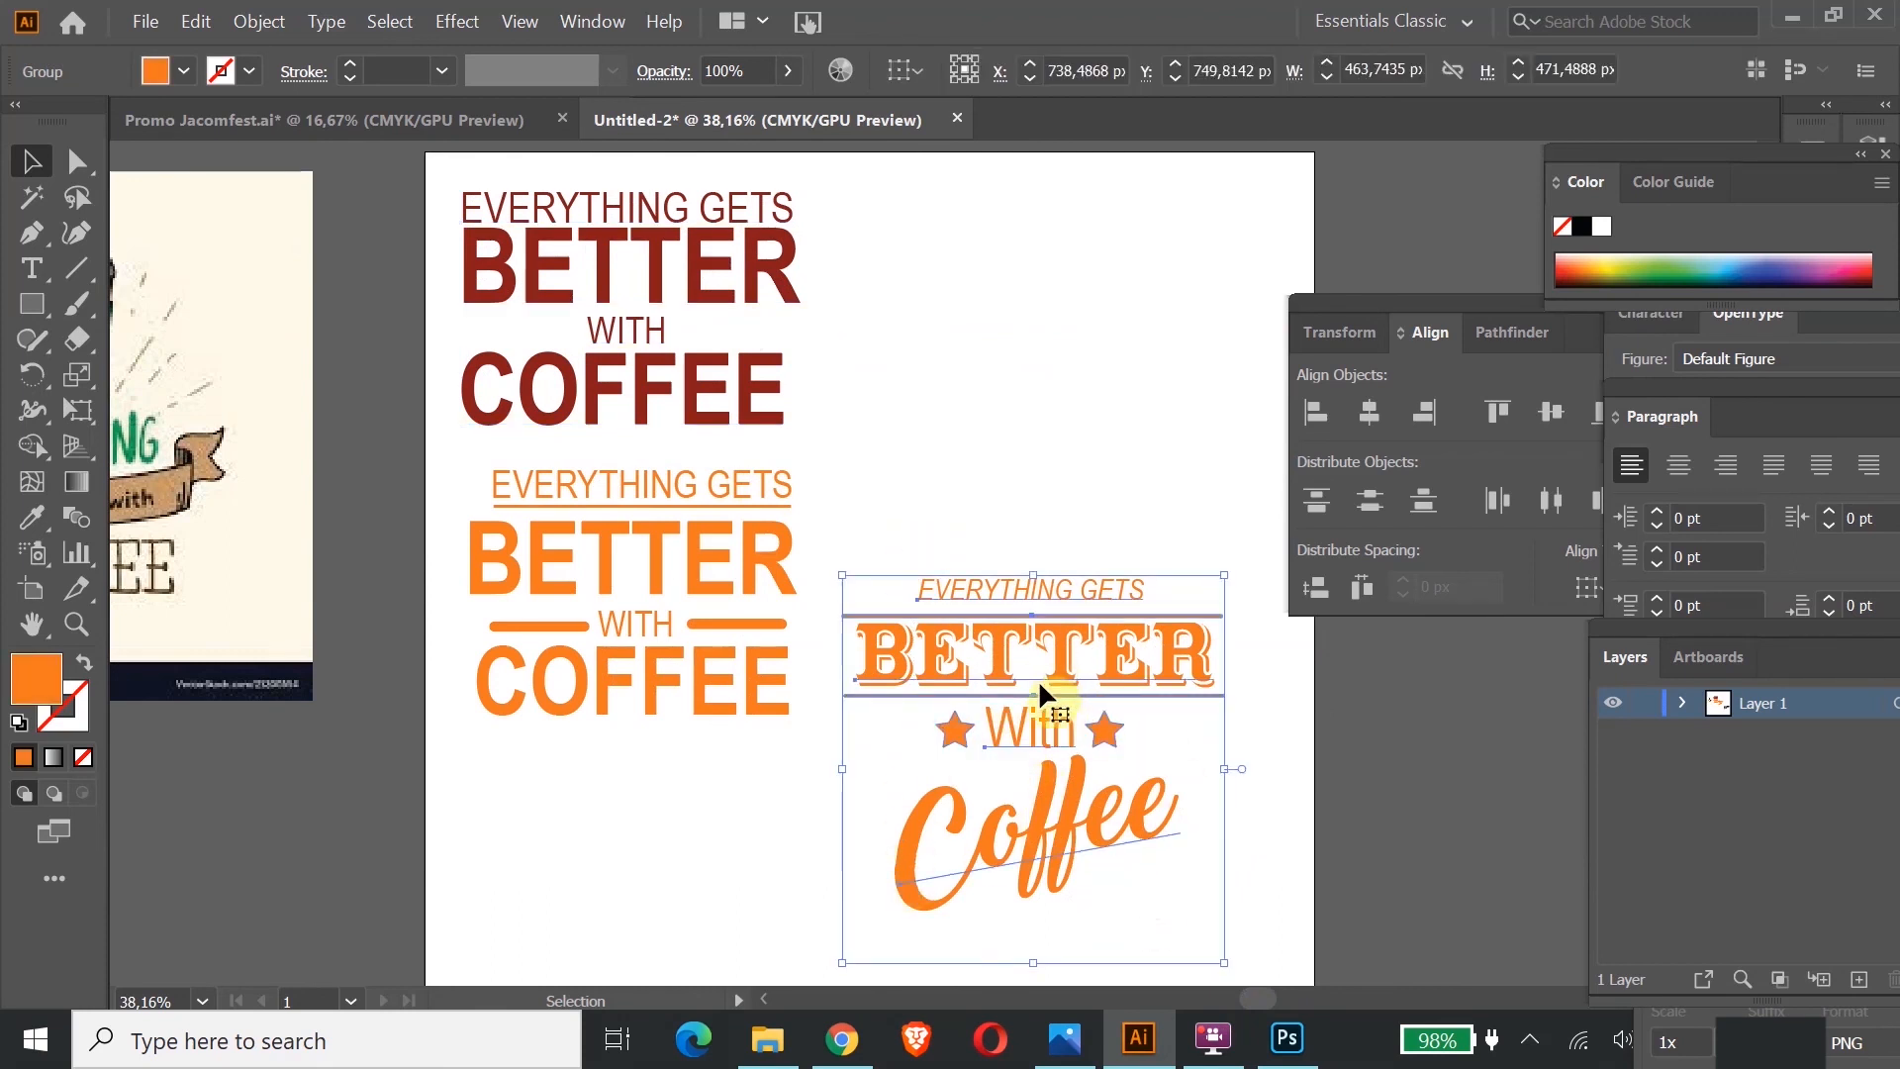
click(974, 379)
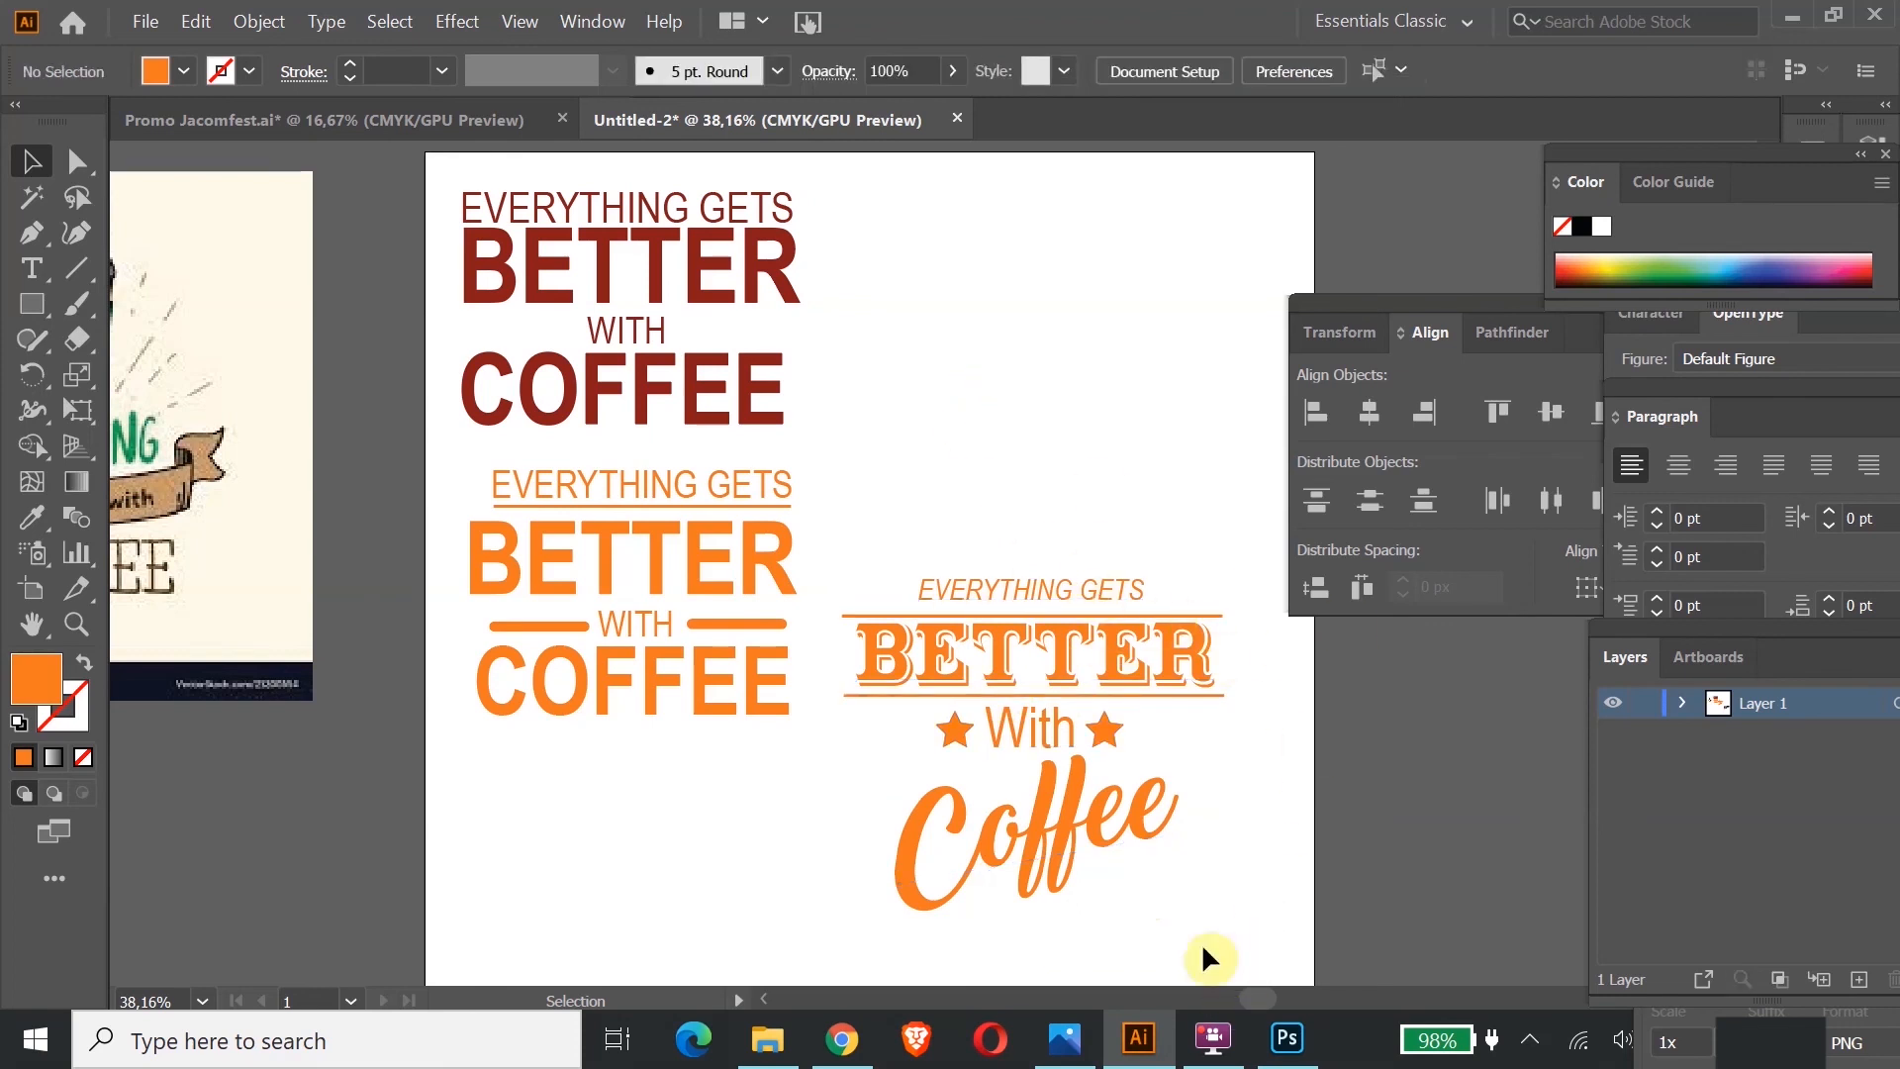
Step: Select the star lettering group, then switch to Photoshop and hide the Vector Smart Object layer holding the yellow lettering
click(1119, 670)
key(a)
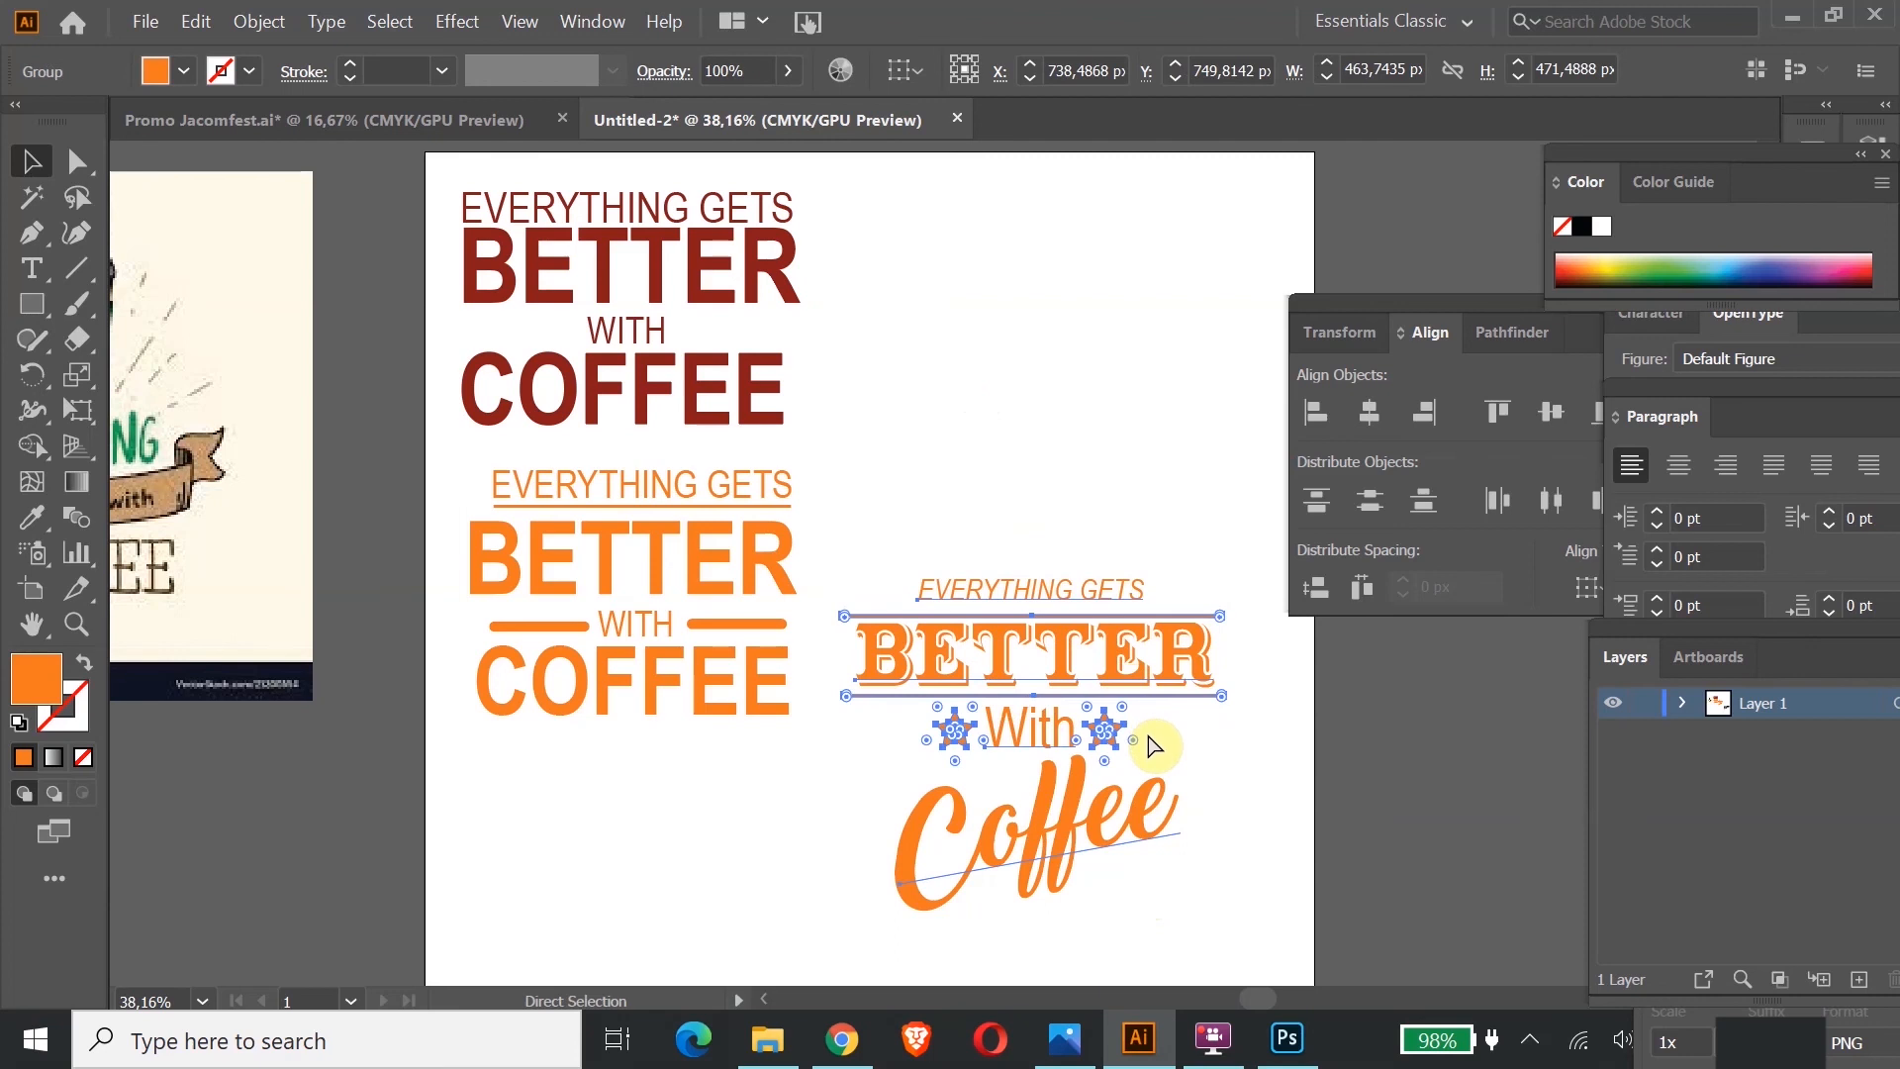
click(1286, 1035)
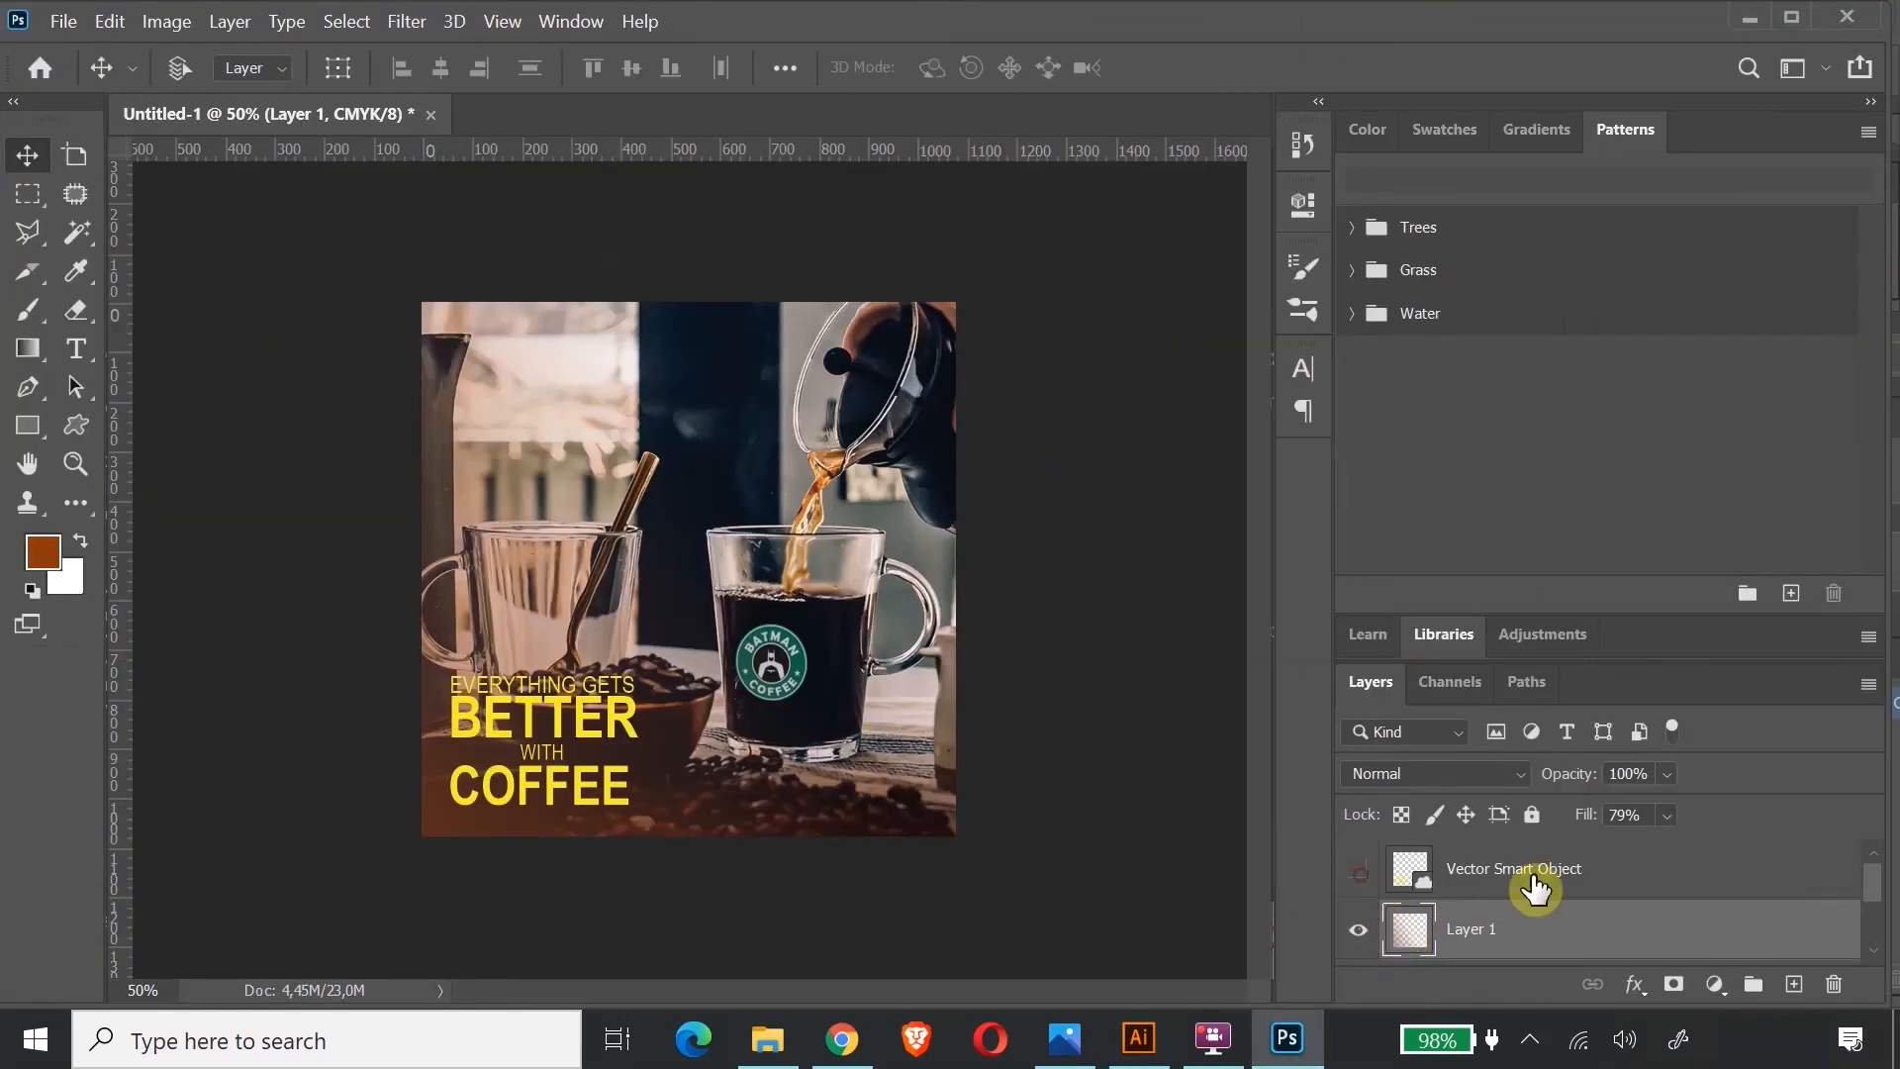
click(1357, 868)
click(1619, 886)
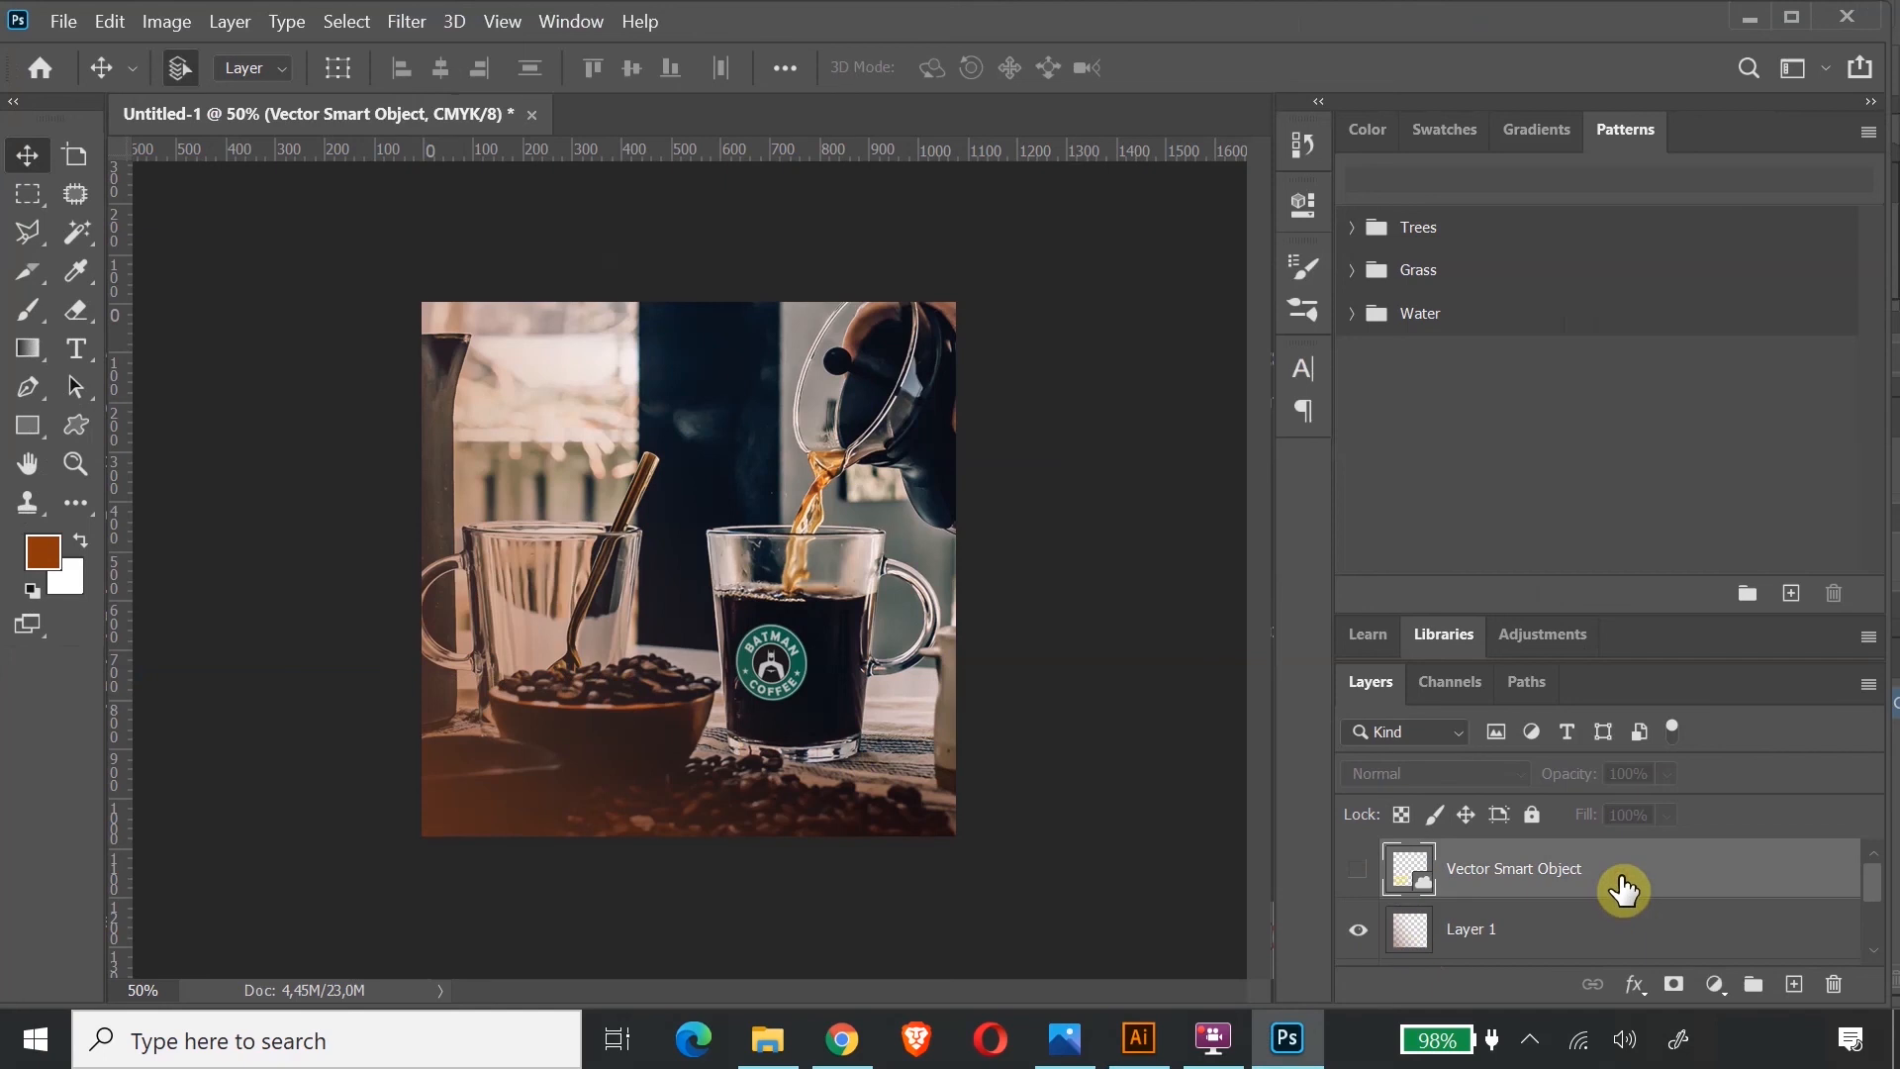
Step: Paste the star lettering as a Smart Object and place it over the coffee bowl in the photo's lower-left area
key(ctrl+v)
click(1106, 263)
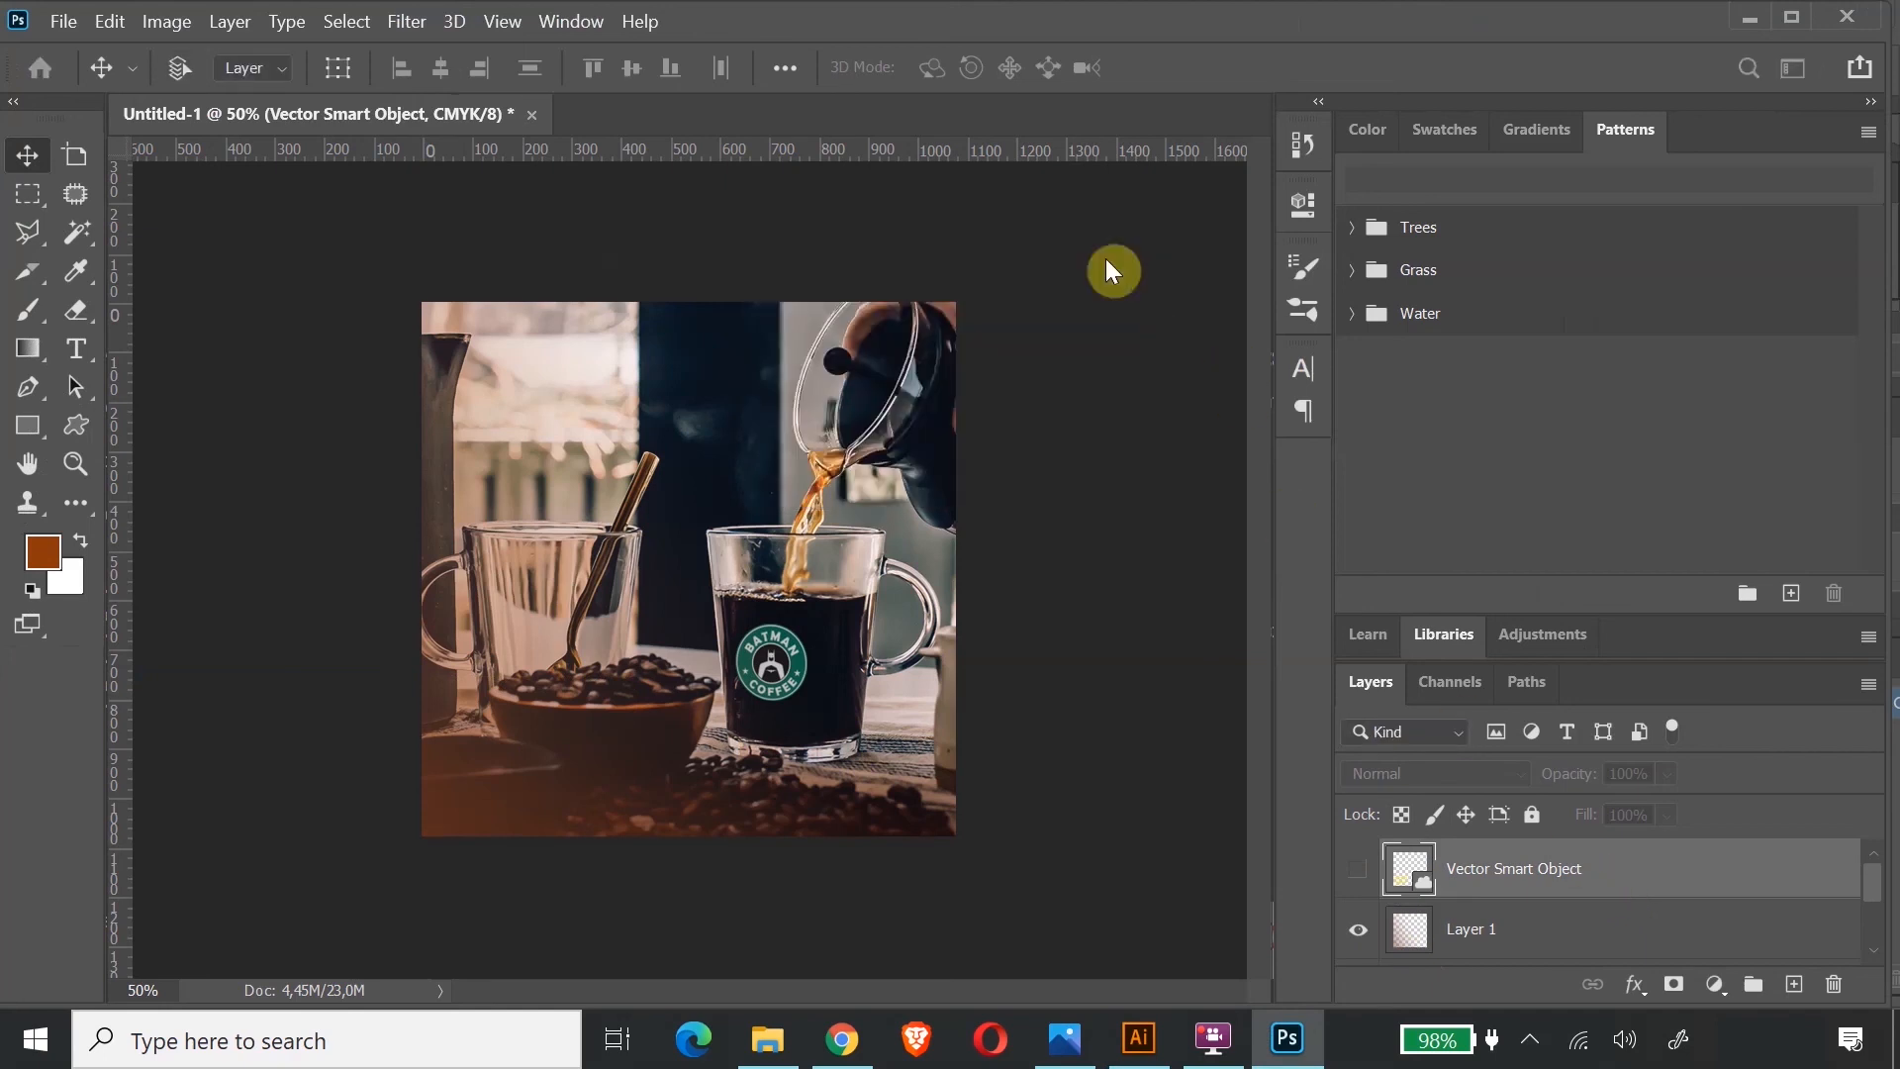
drag(758, 507, 633, 673)
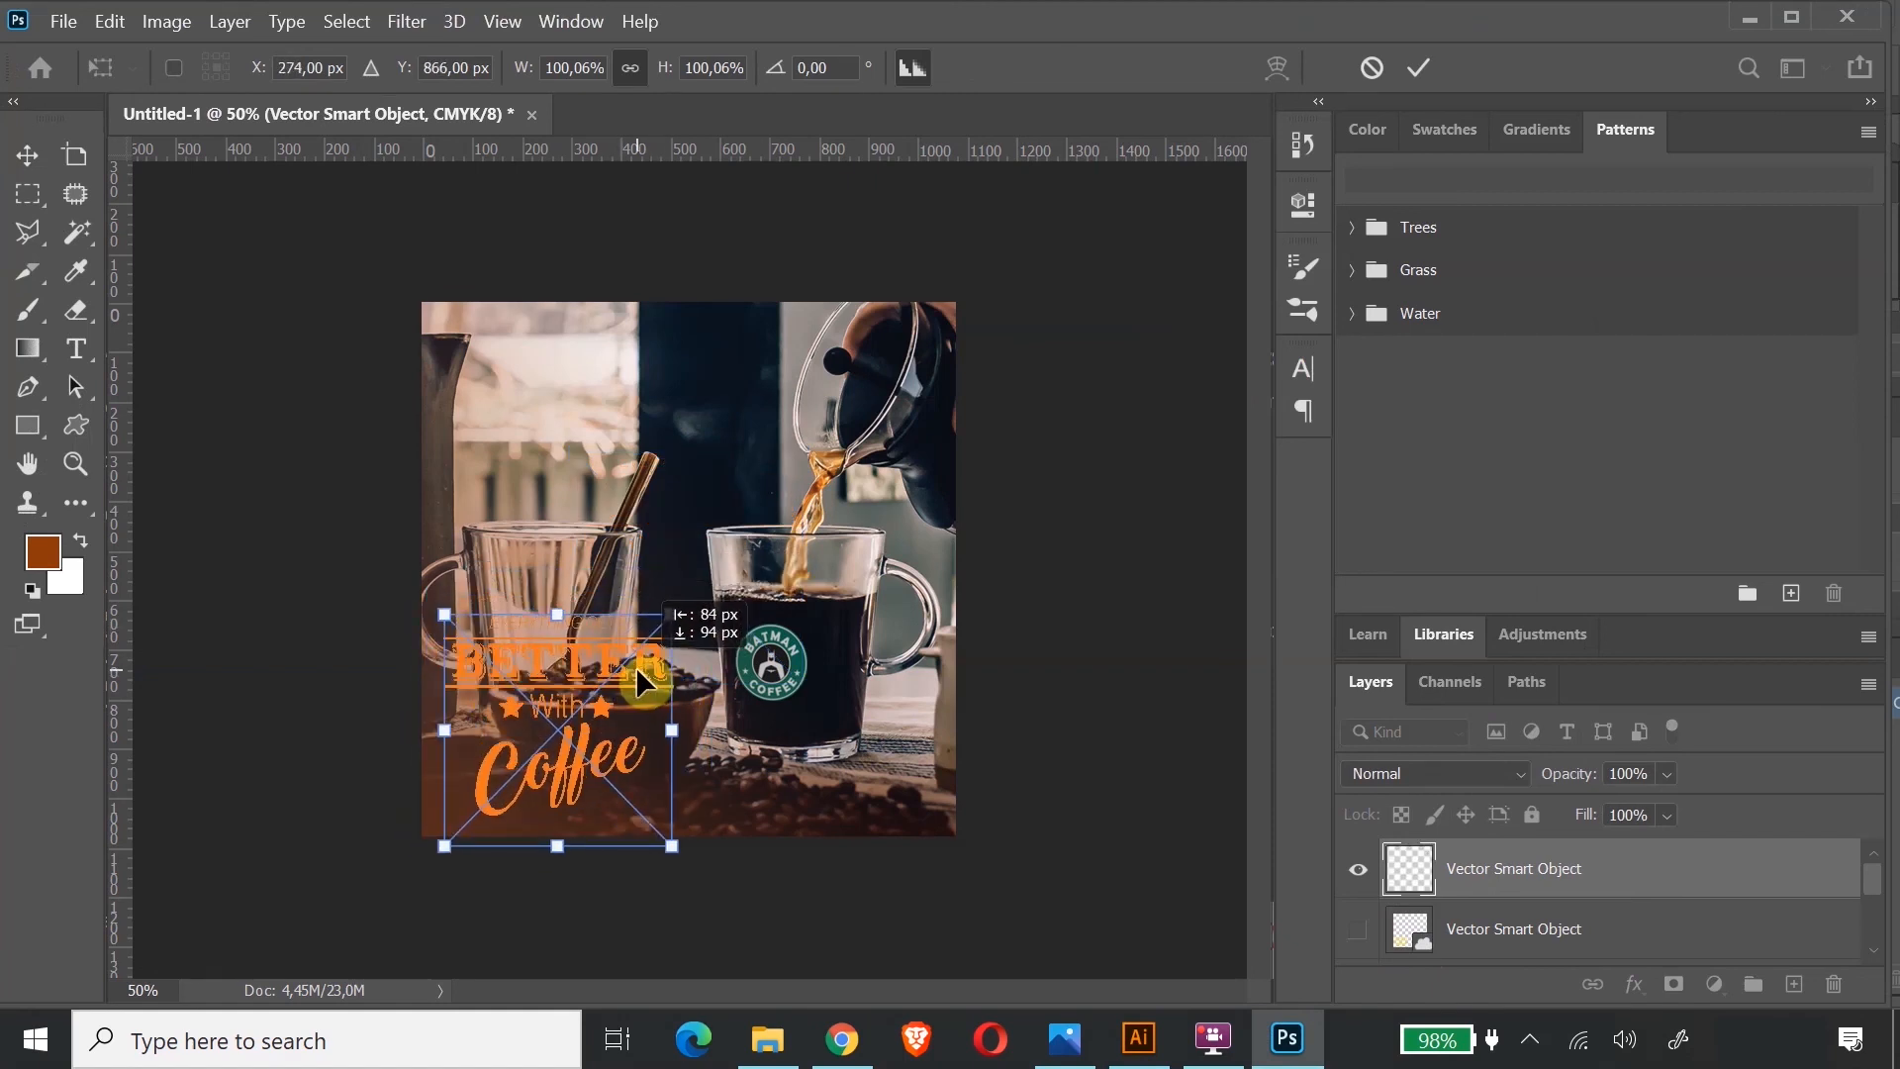
drag(641, 683, 638, 683)
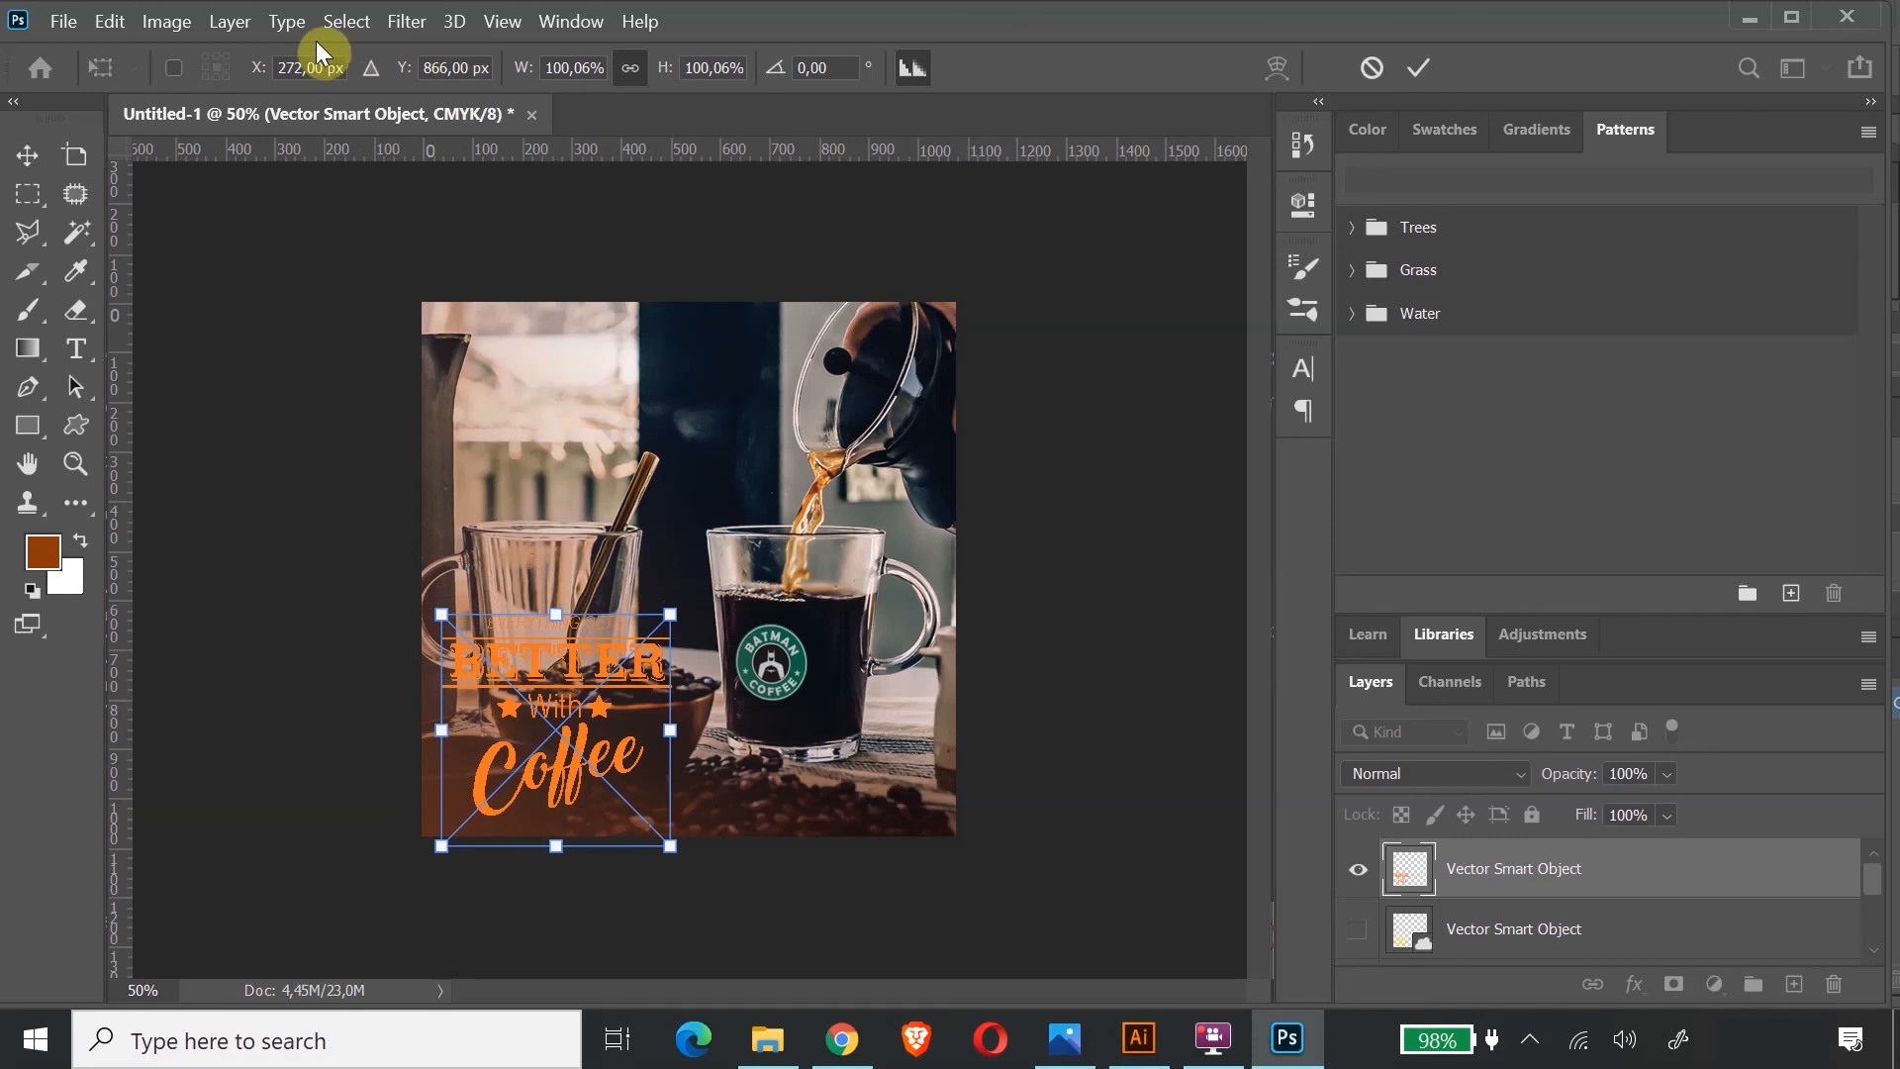
click(152, 20)
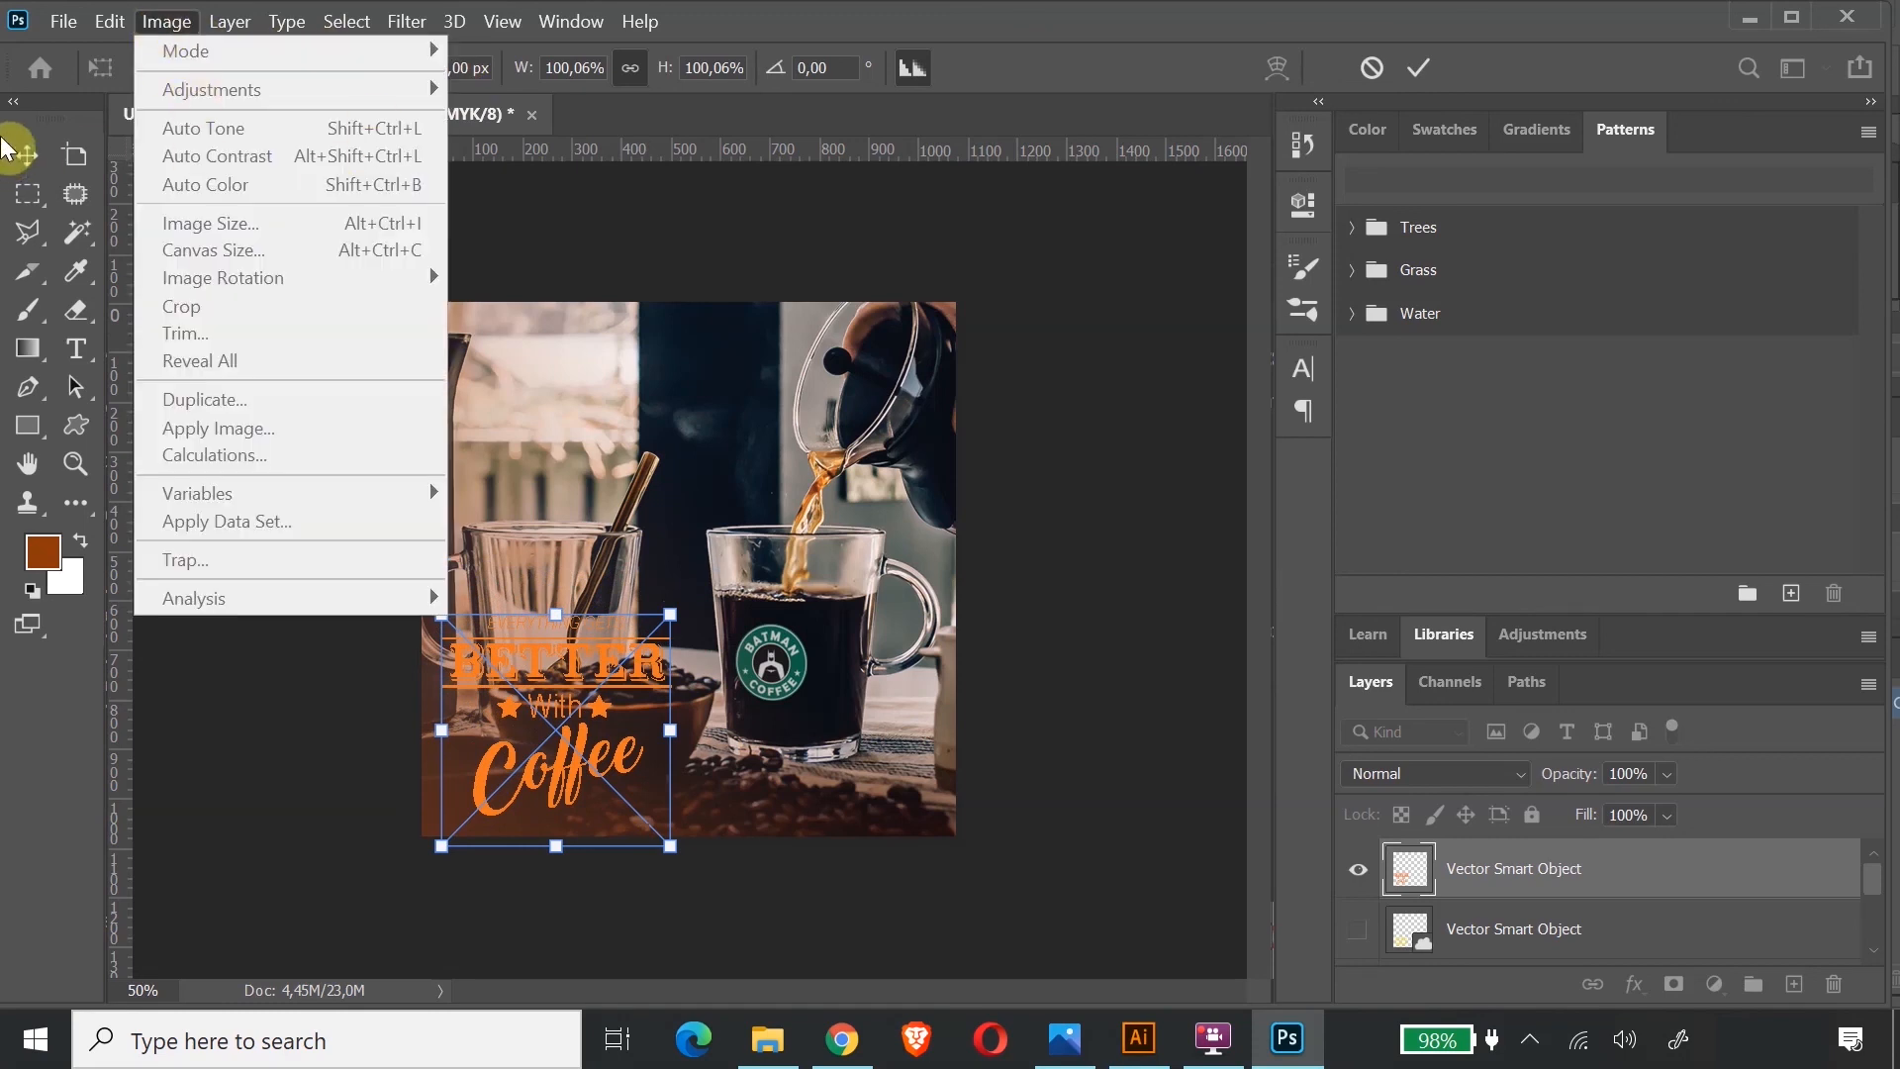
click(28, 163)
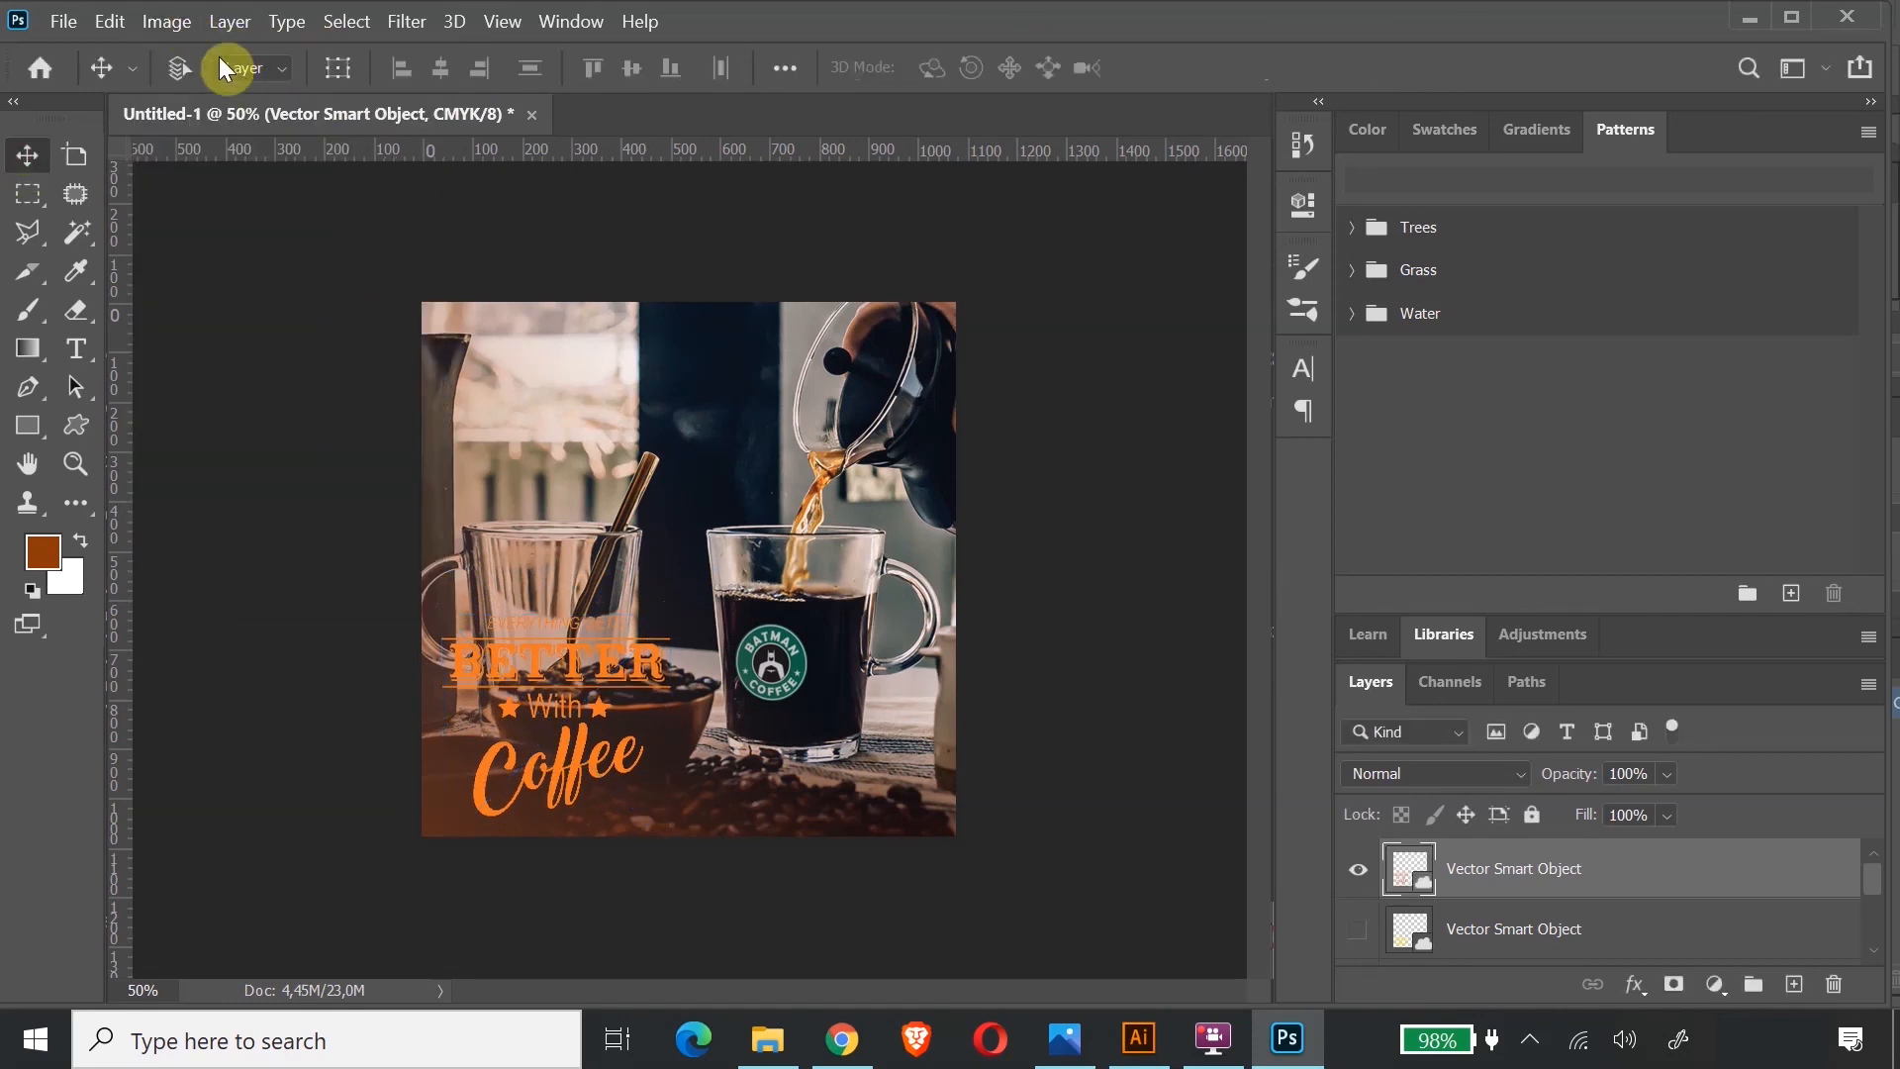
Step: Apply a Levels adjustment to the star lettering, lowering the white input and slightly raising the black input to turn it yellow
click(170, 28)
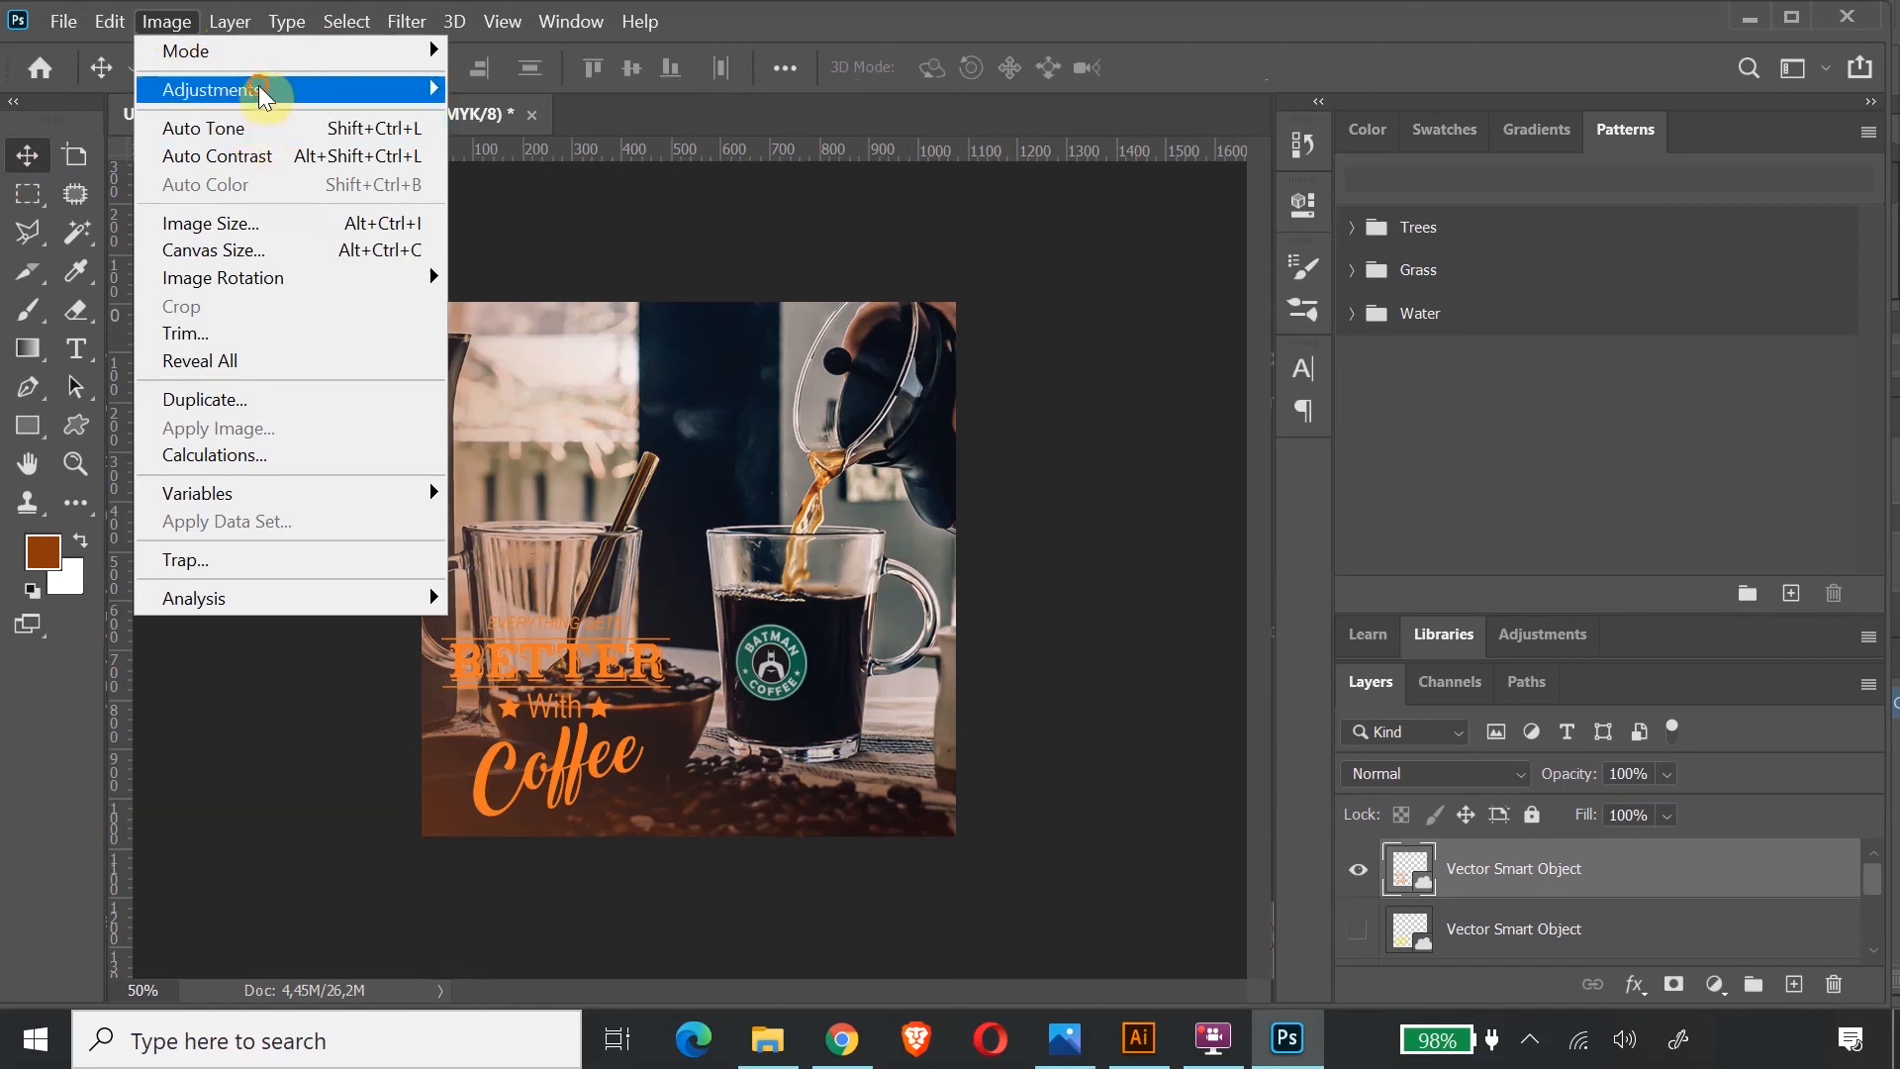
mouse_move(261, 89)
click(539, 119)
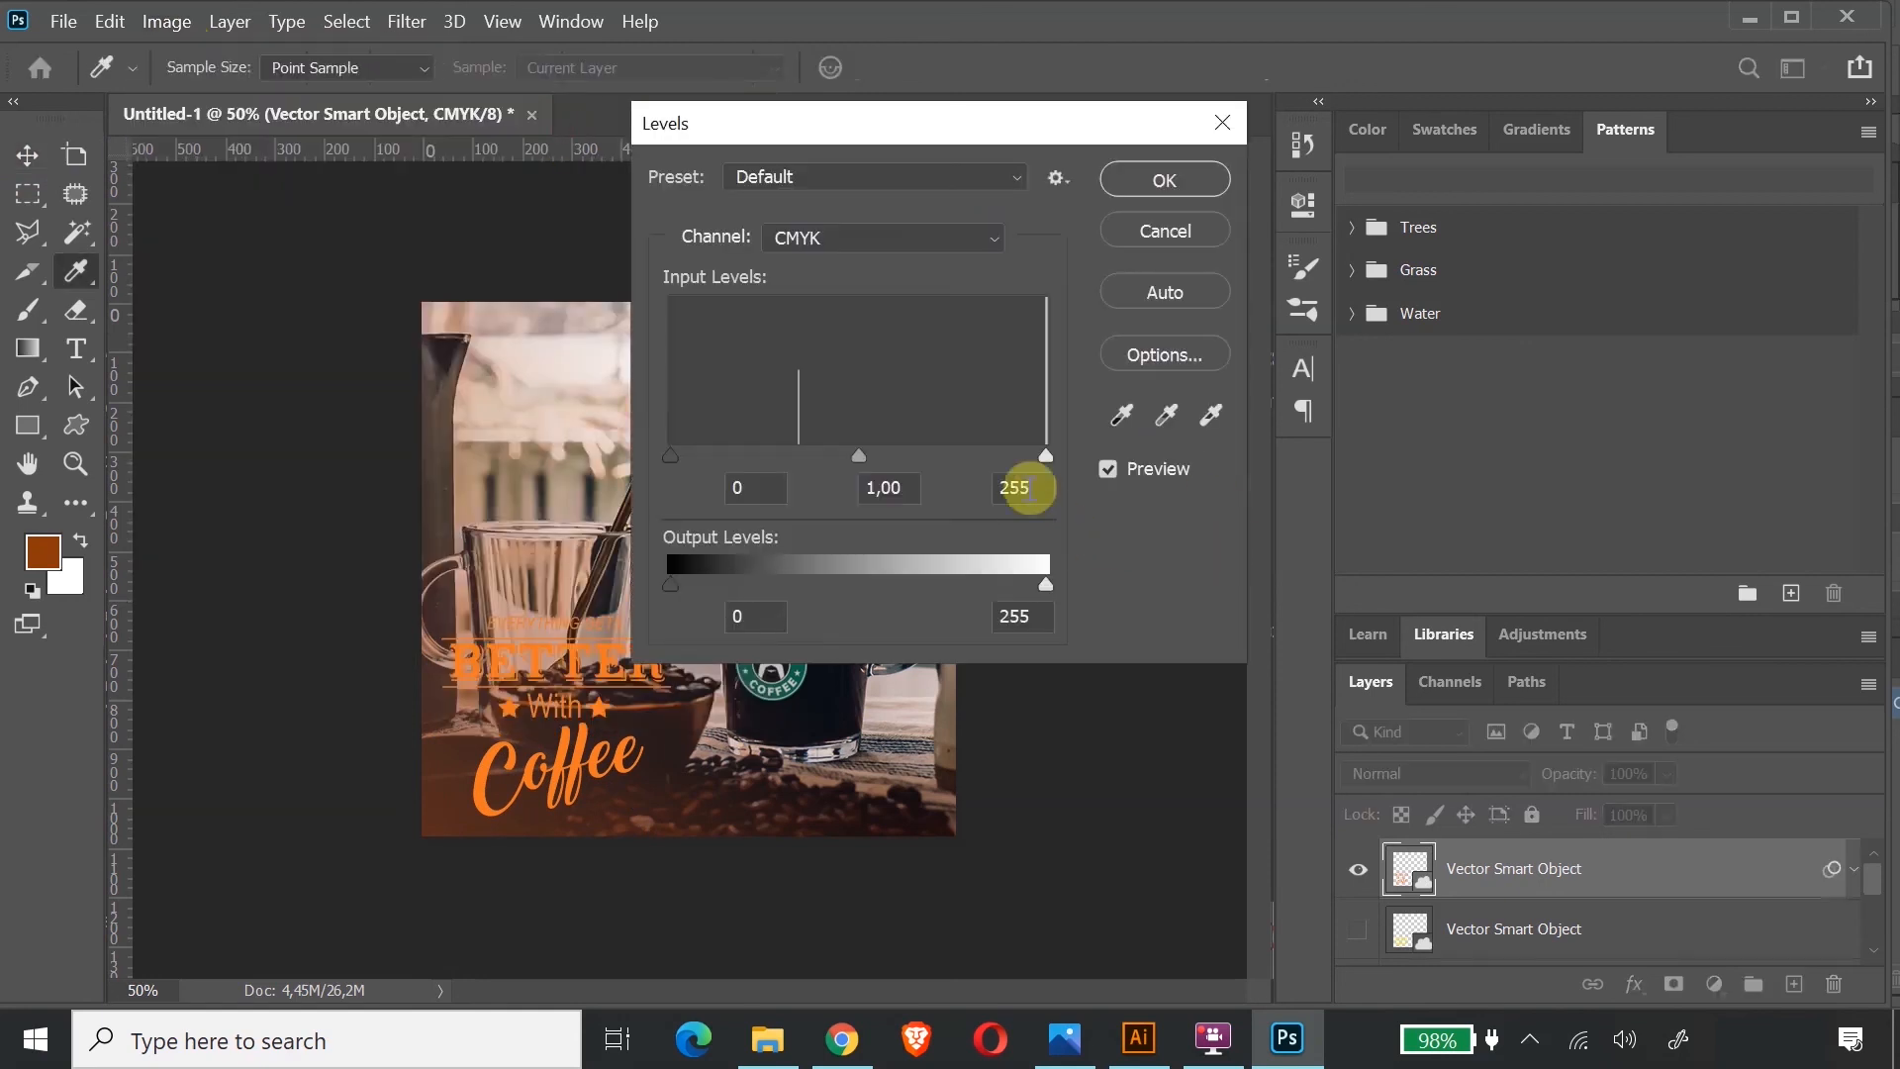
drag(1044, 463, 827, 475)
mouse_move(672, 457)
mouse_down()
mouse_move(751, 454)
mouse_move(701, 462)
mouse_up()
click(1131, 182)
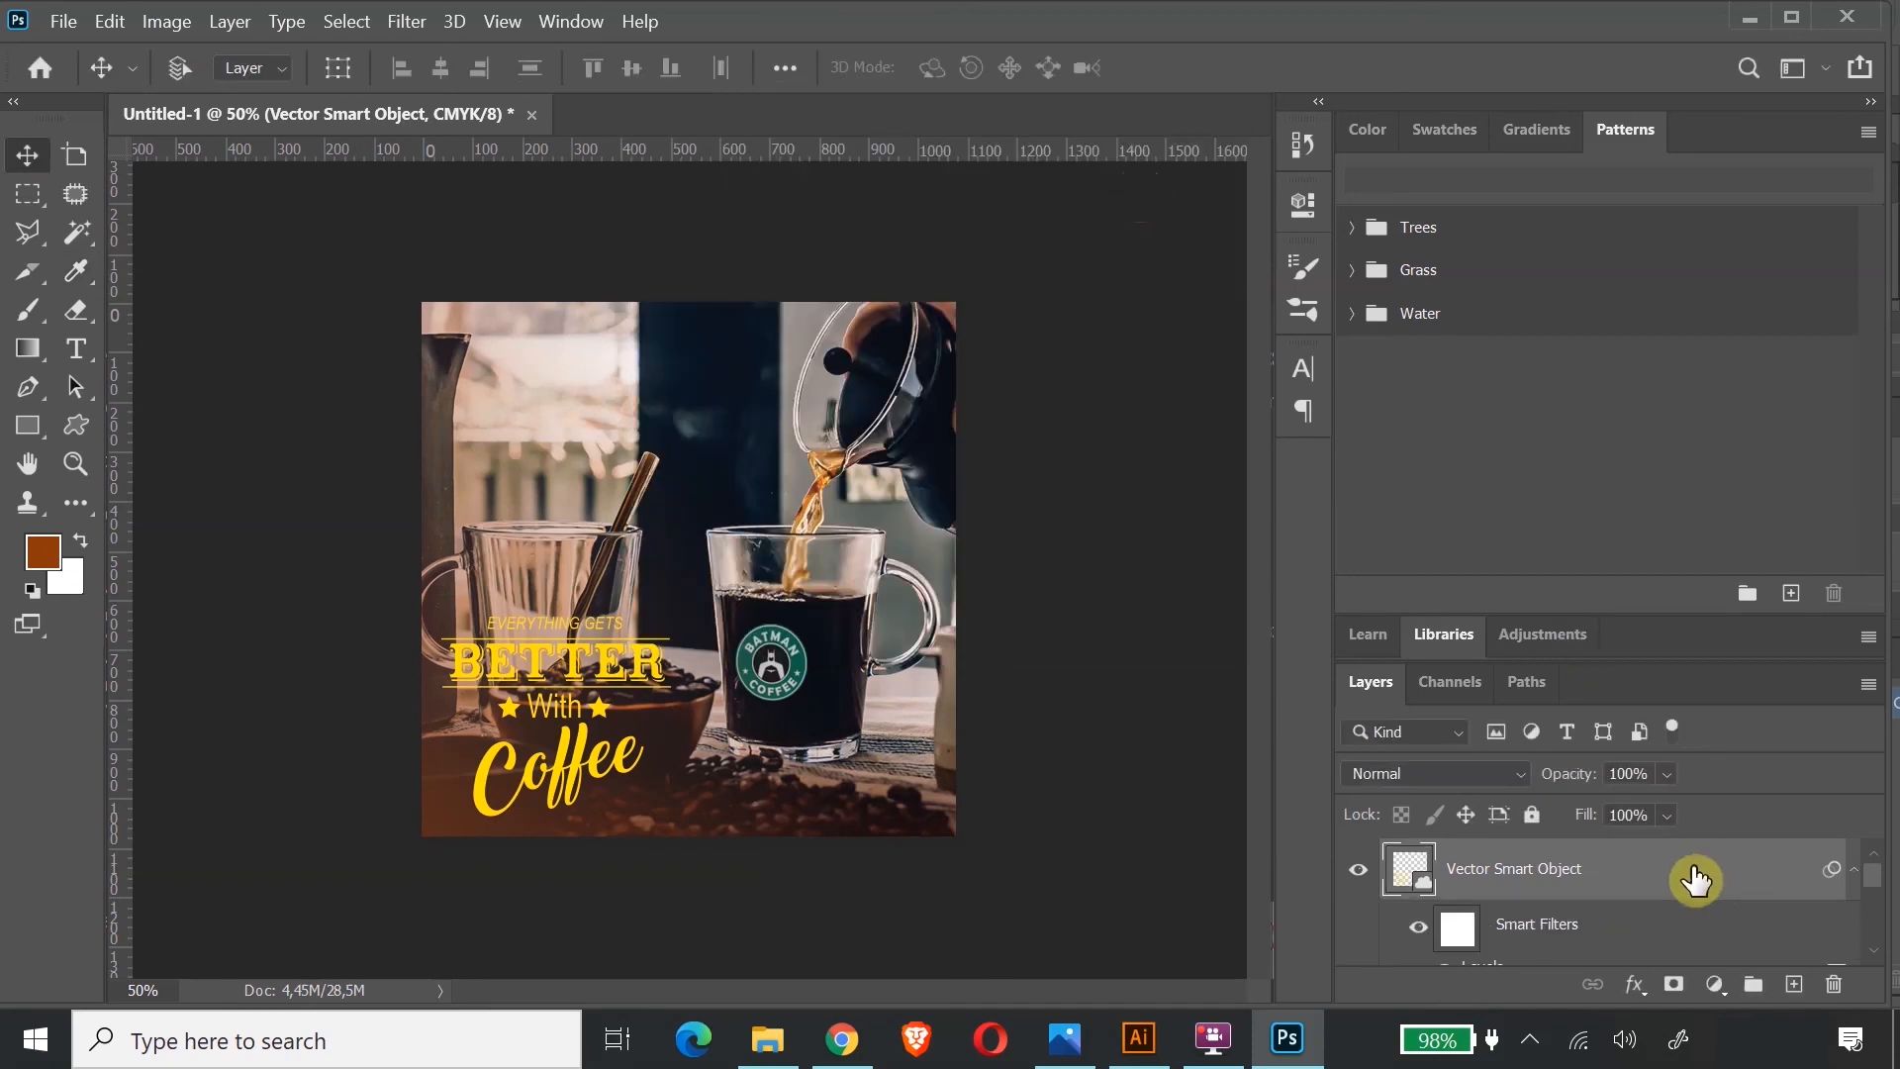
Step: Add a Drop Shadow effect to the yellow star lettering layer
click(1637, 985)
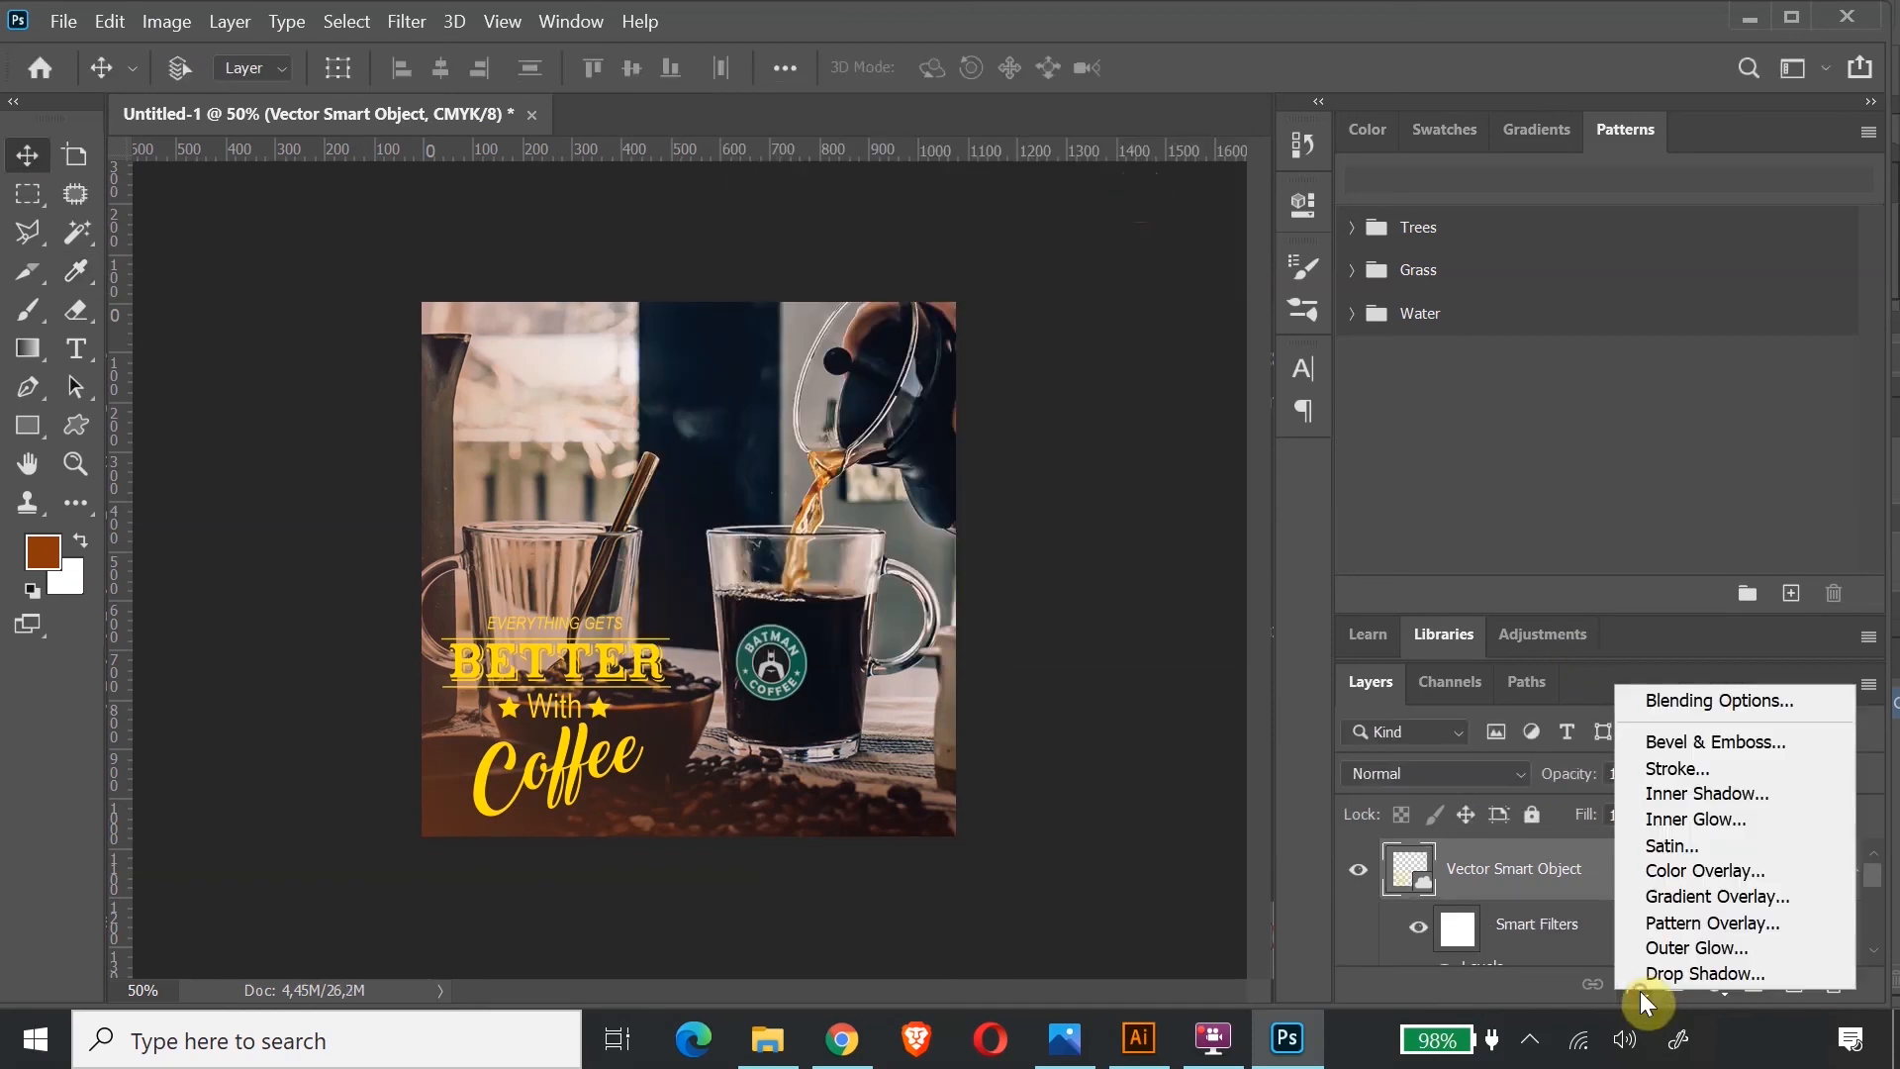
click(1700, 973)
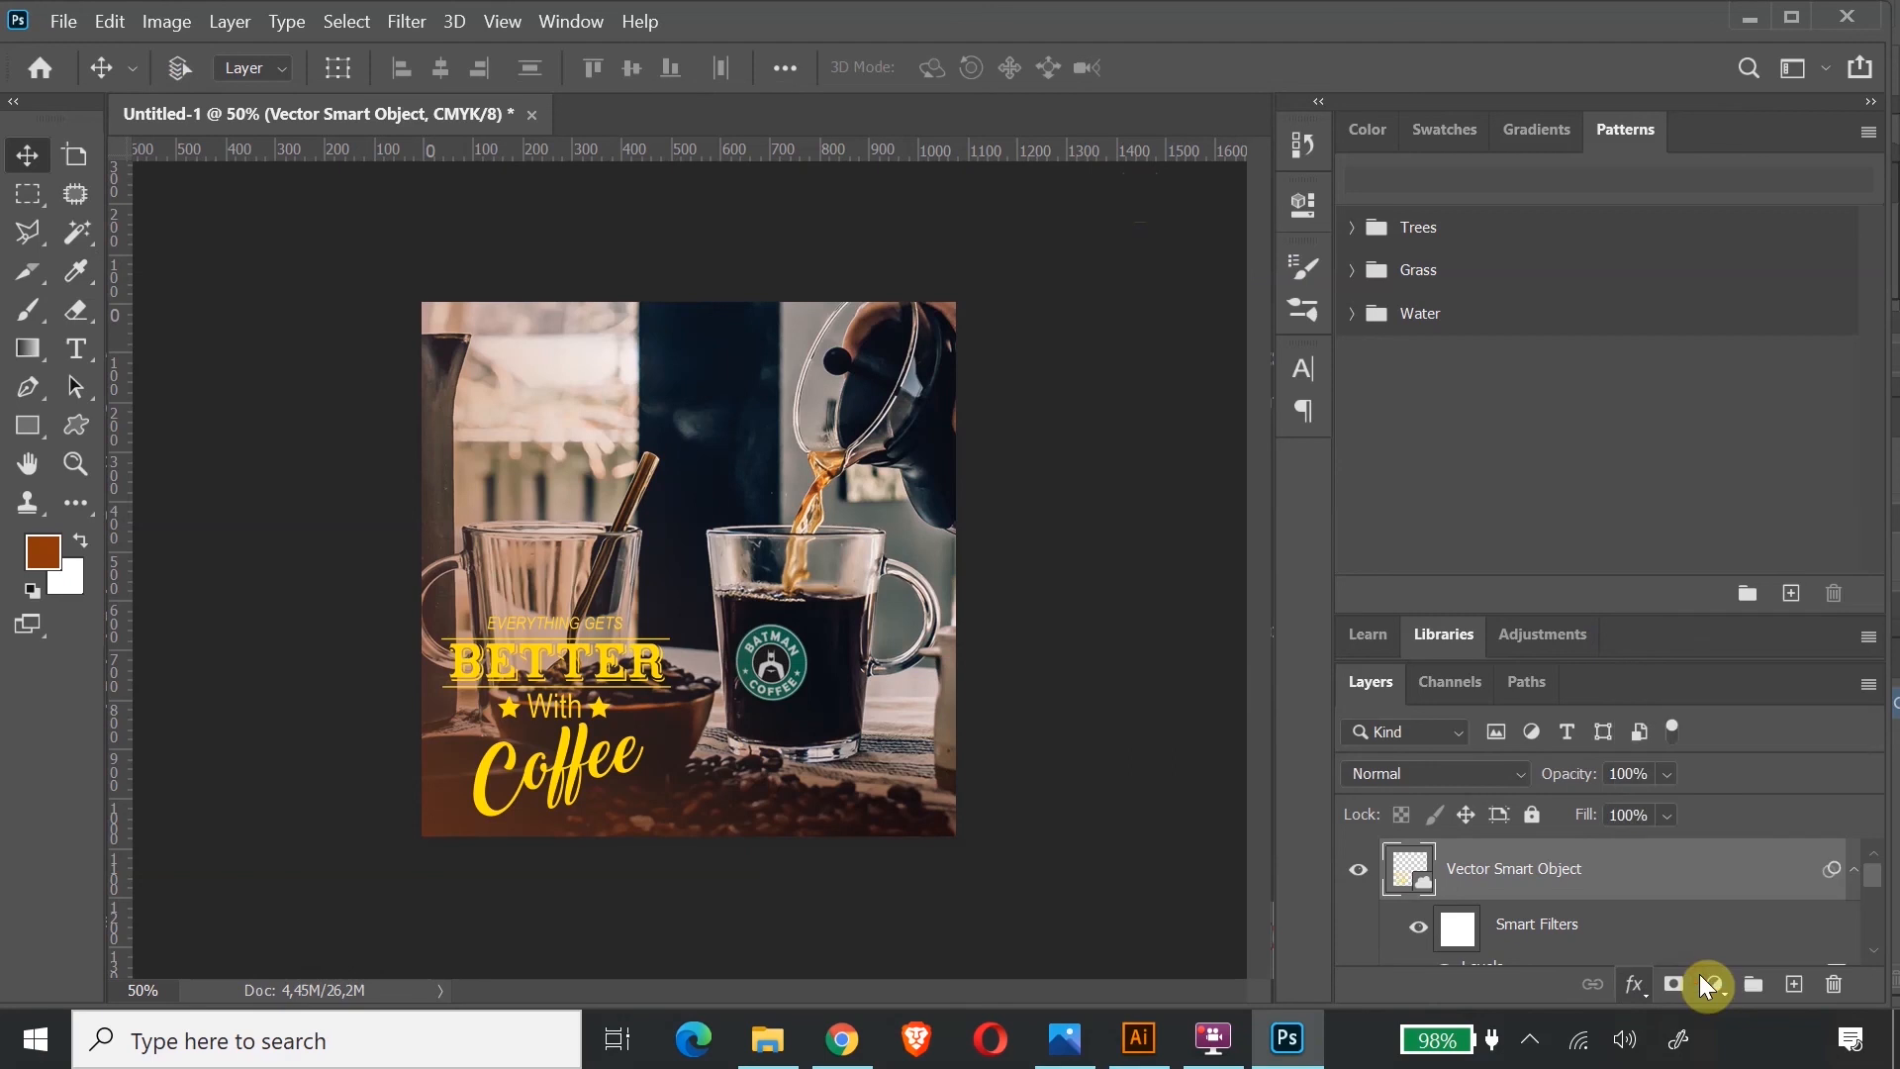
drag(801, 364, 791, 360)
click(1330, 232)
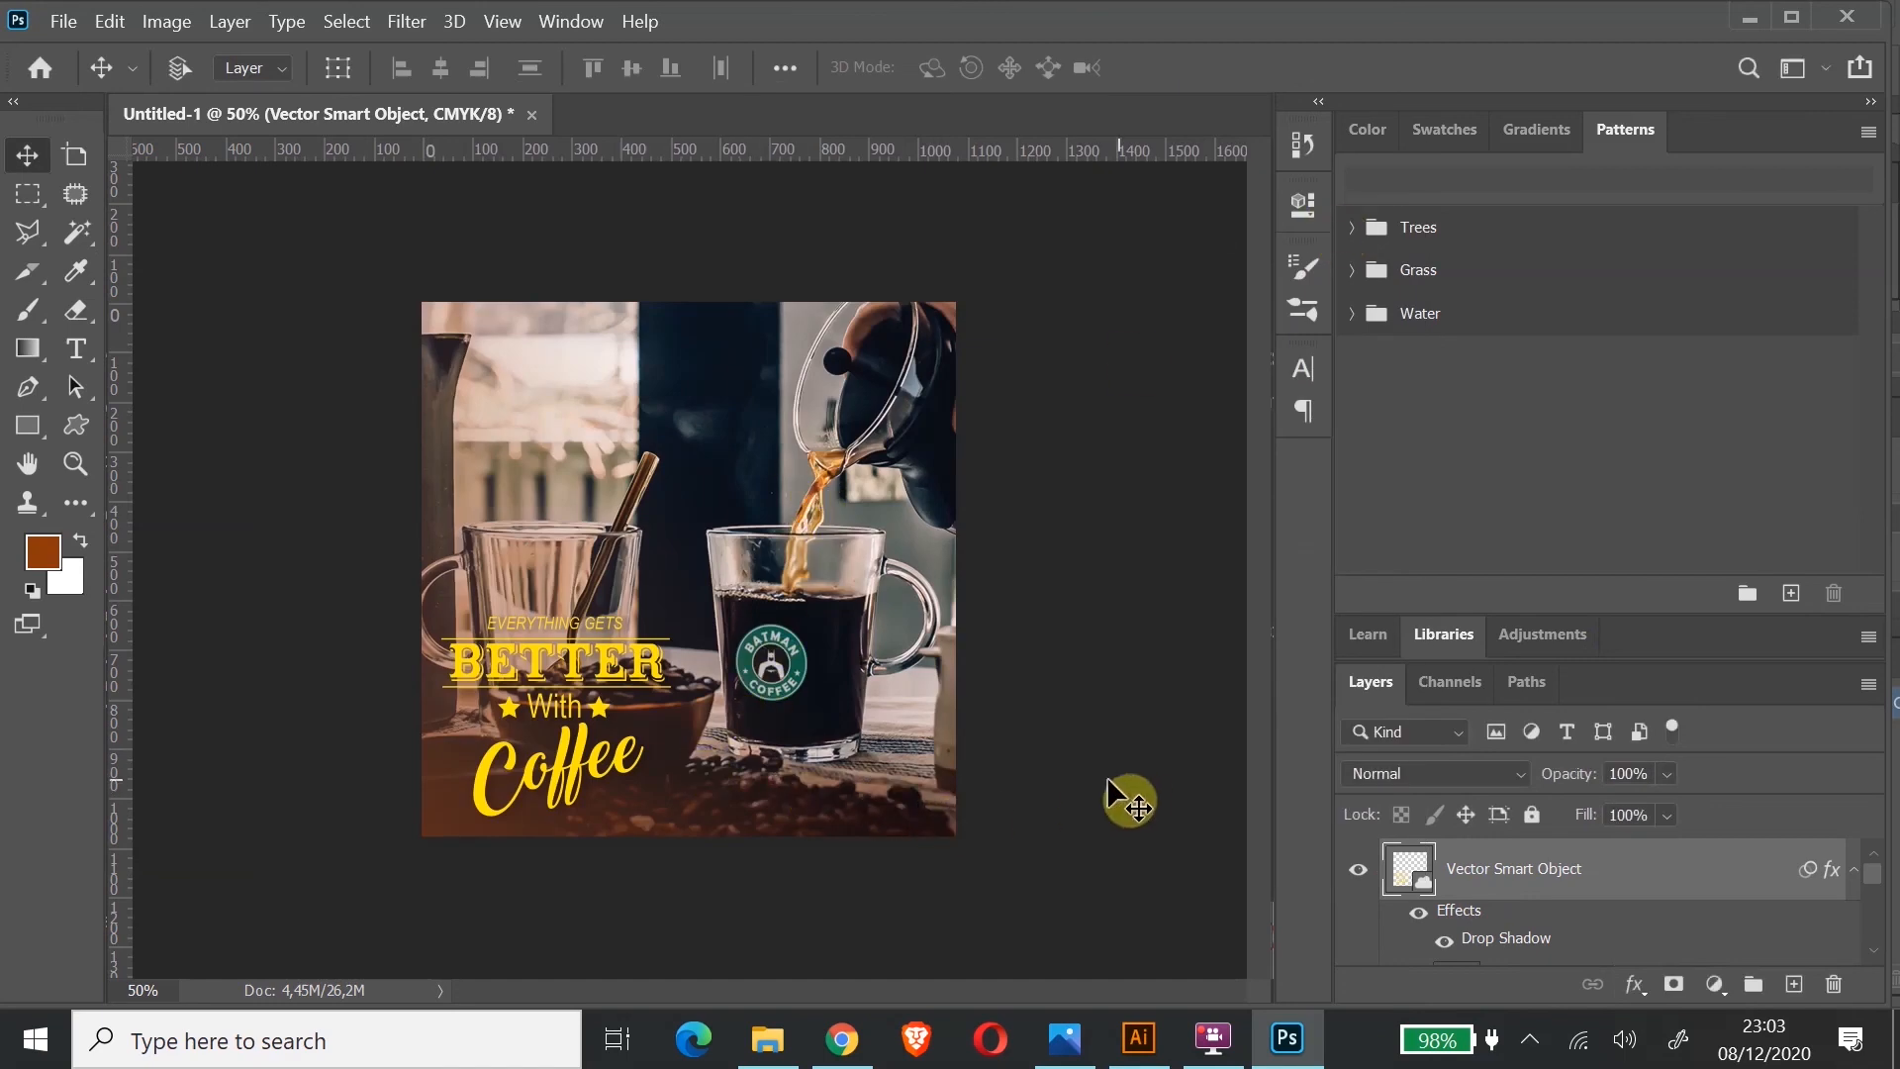
Step: Redraw Layer 1's brown-to-transparent gradient diagonally from the photo's left side to its lower right, and set the layer opacity to 83%
scroll(1645, 925, down, 3)
scroll(1646, 926, up, 5)
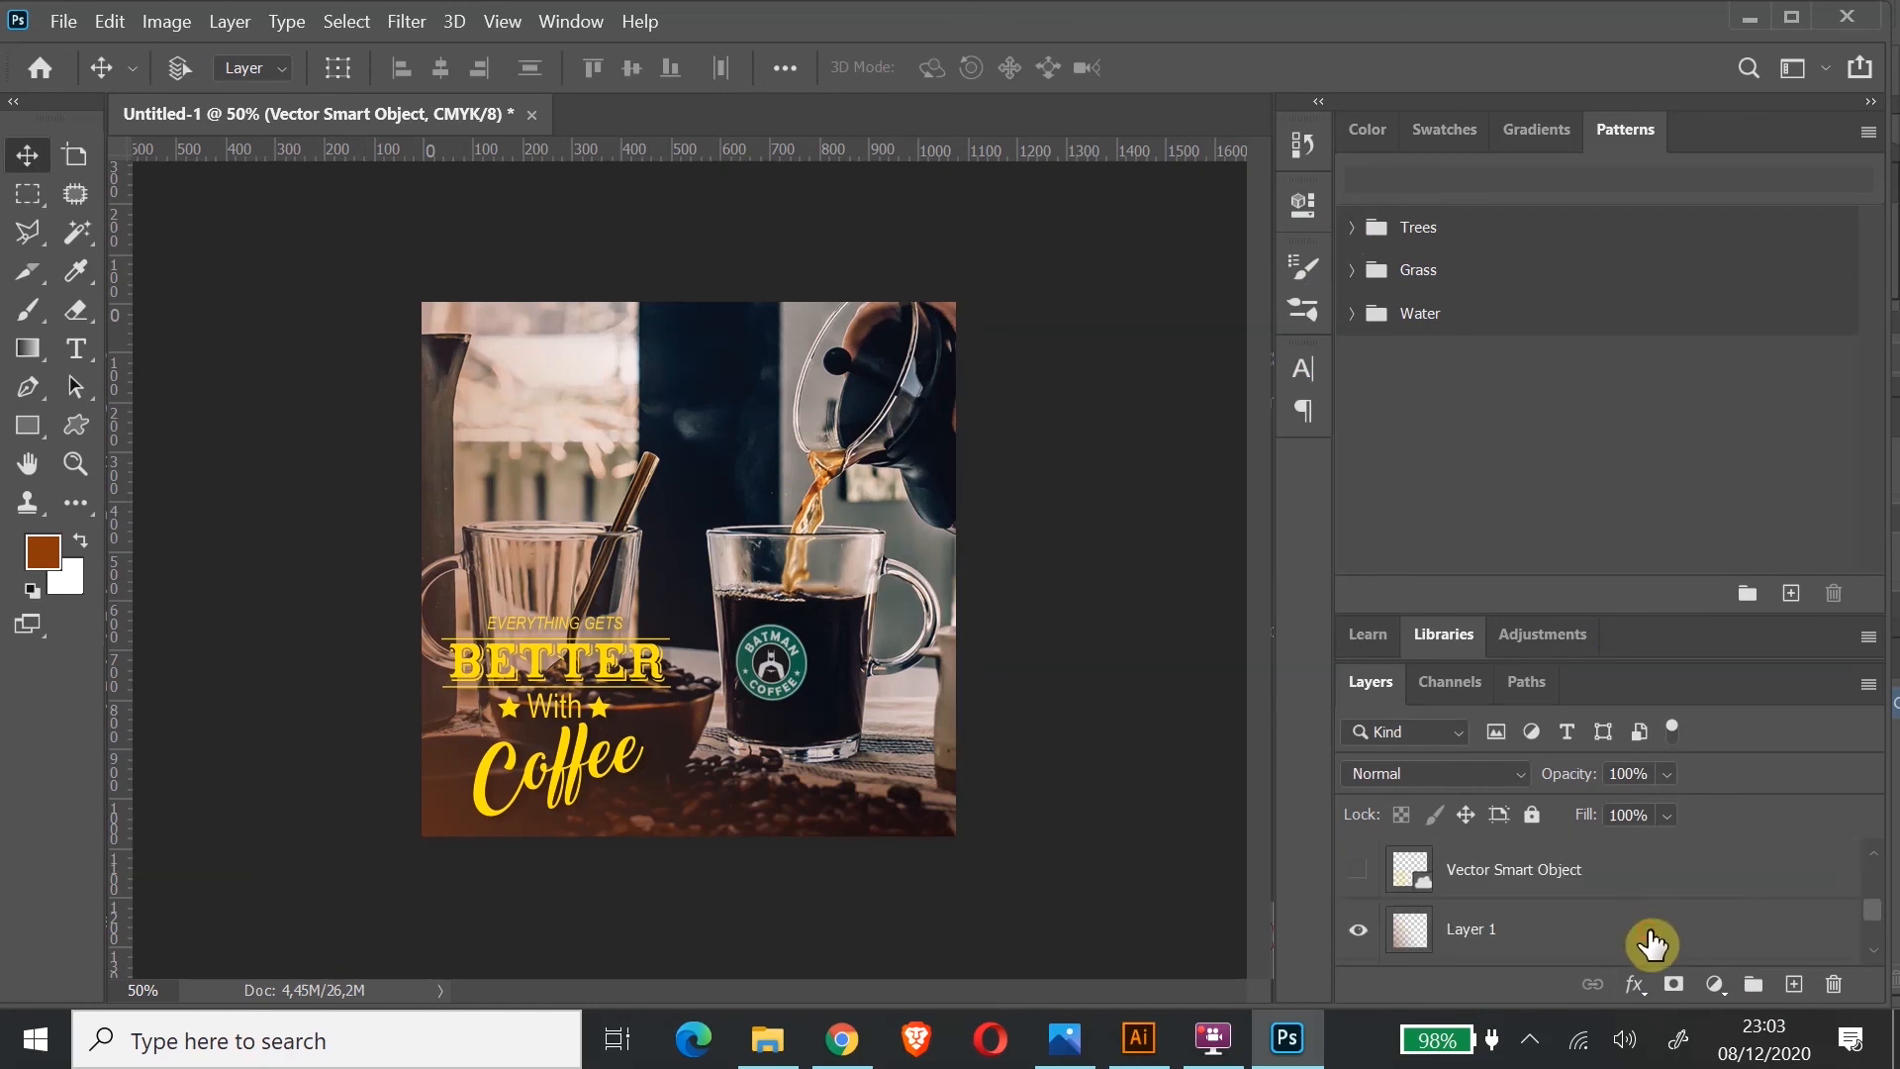
click(1648, 938)
click(1357, 930)
click(1358, 930)
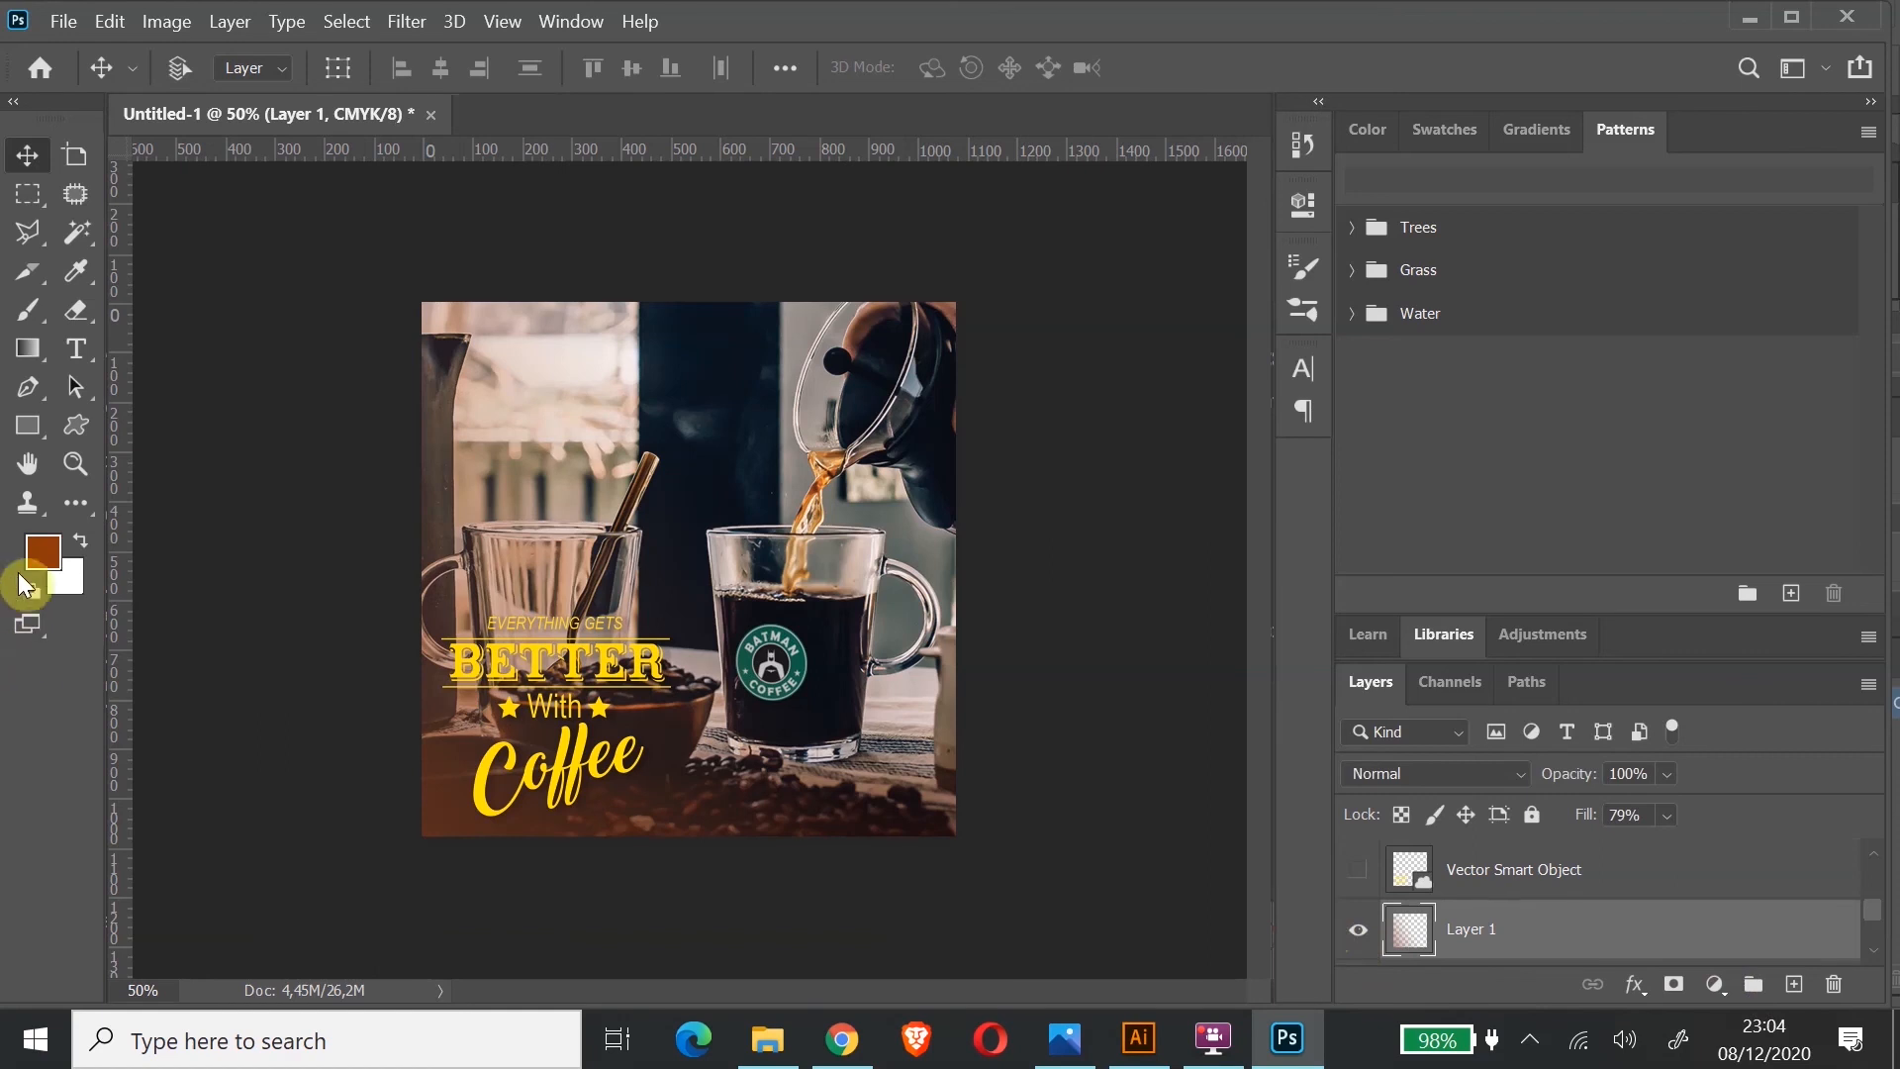
click(282, 65)
click(269, 123)
click(27, 348)
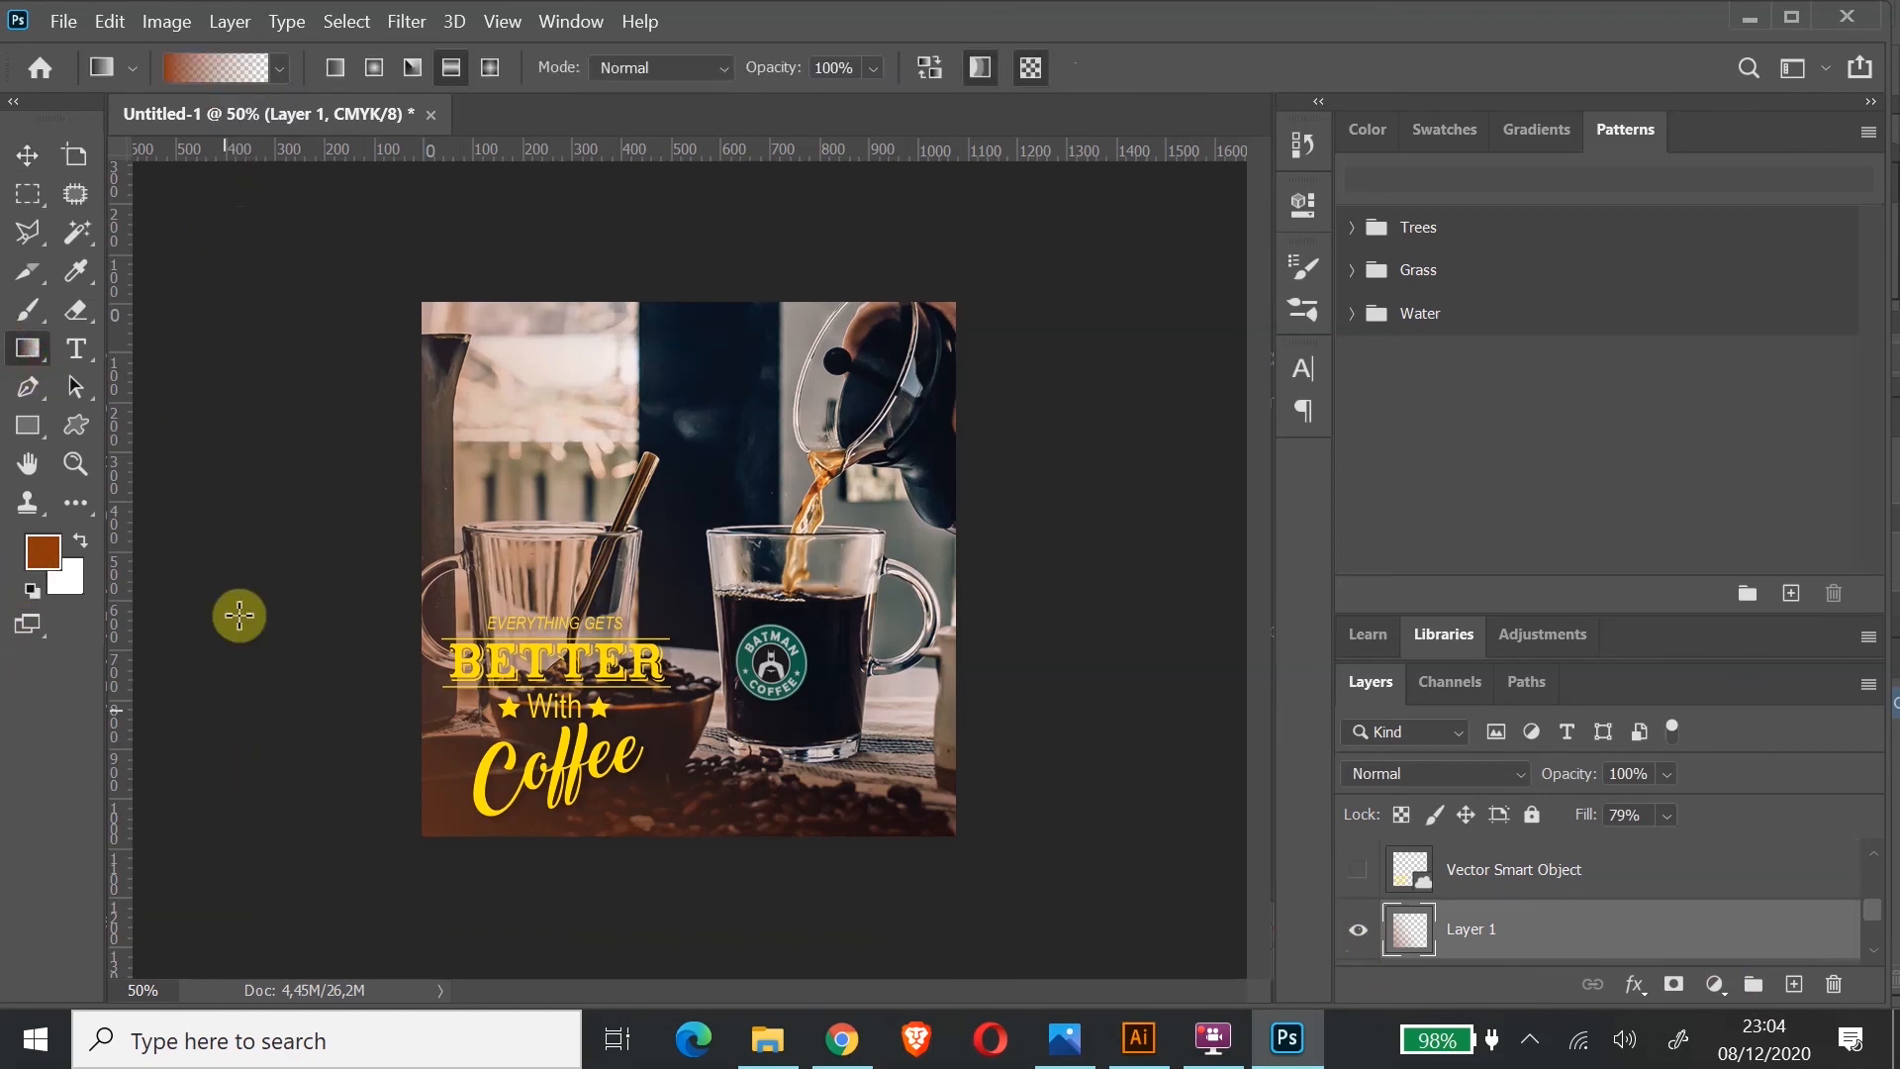
drag(263, 534, 1050, 737)
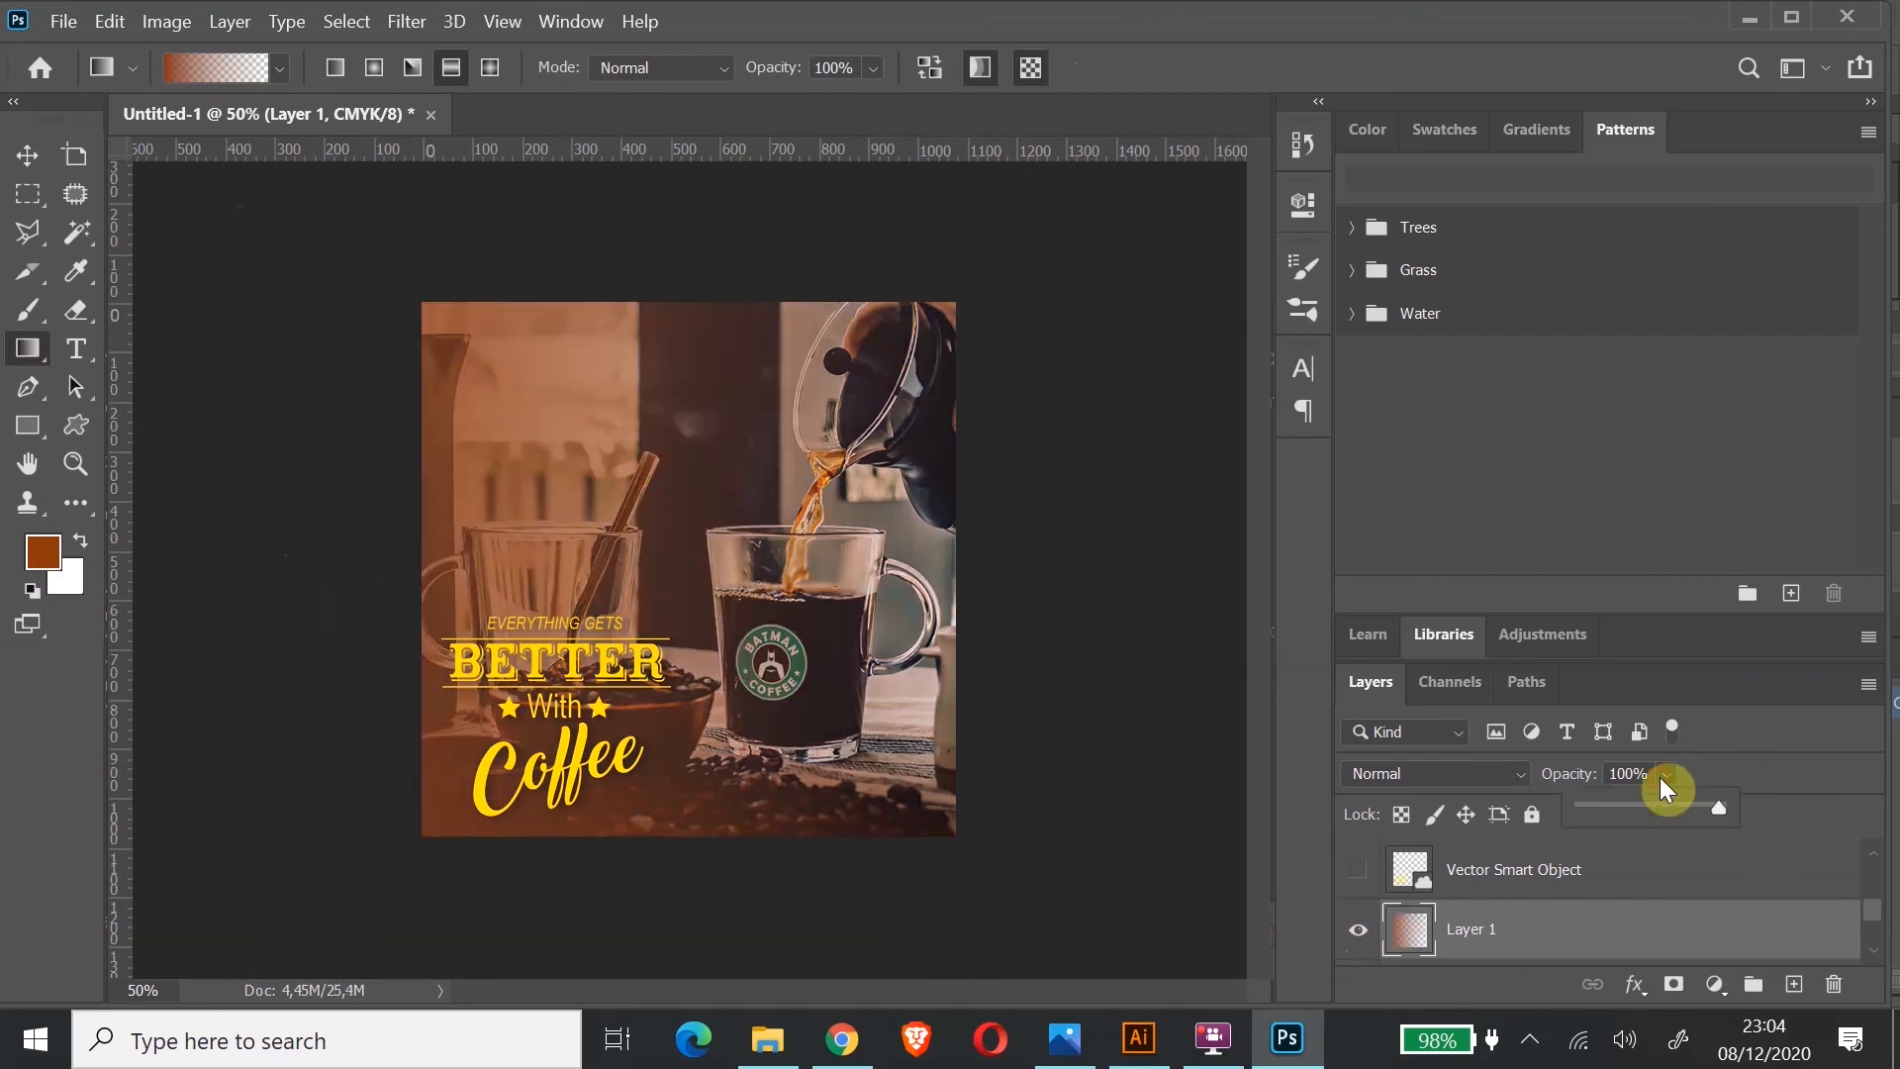
drag(1711, 809, 1695, 816)
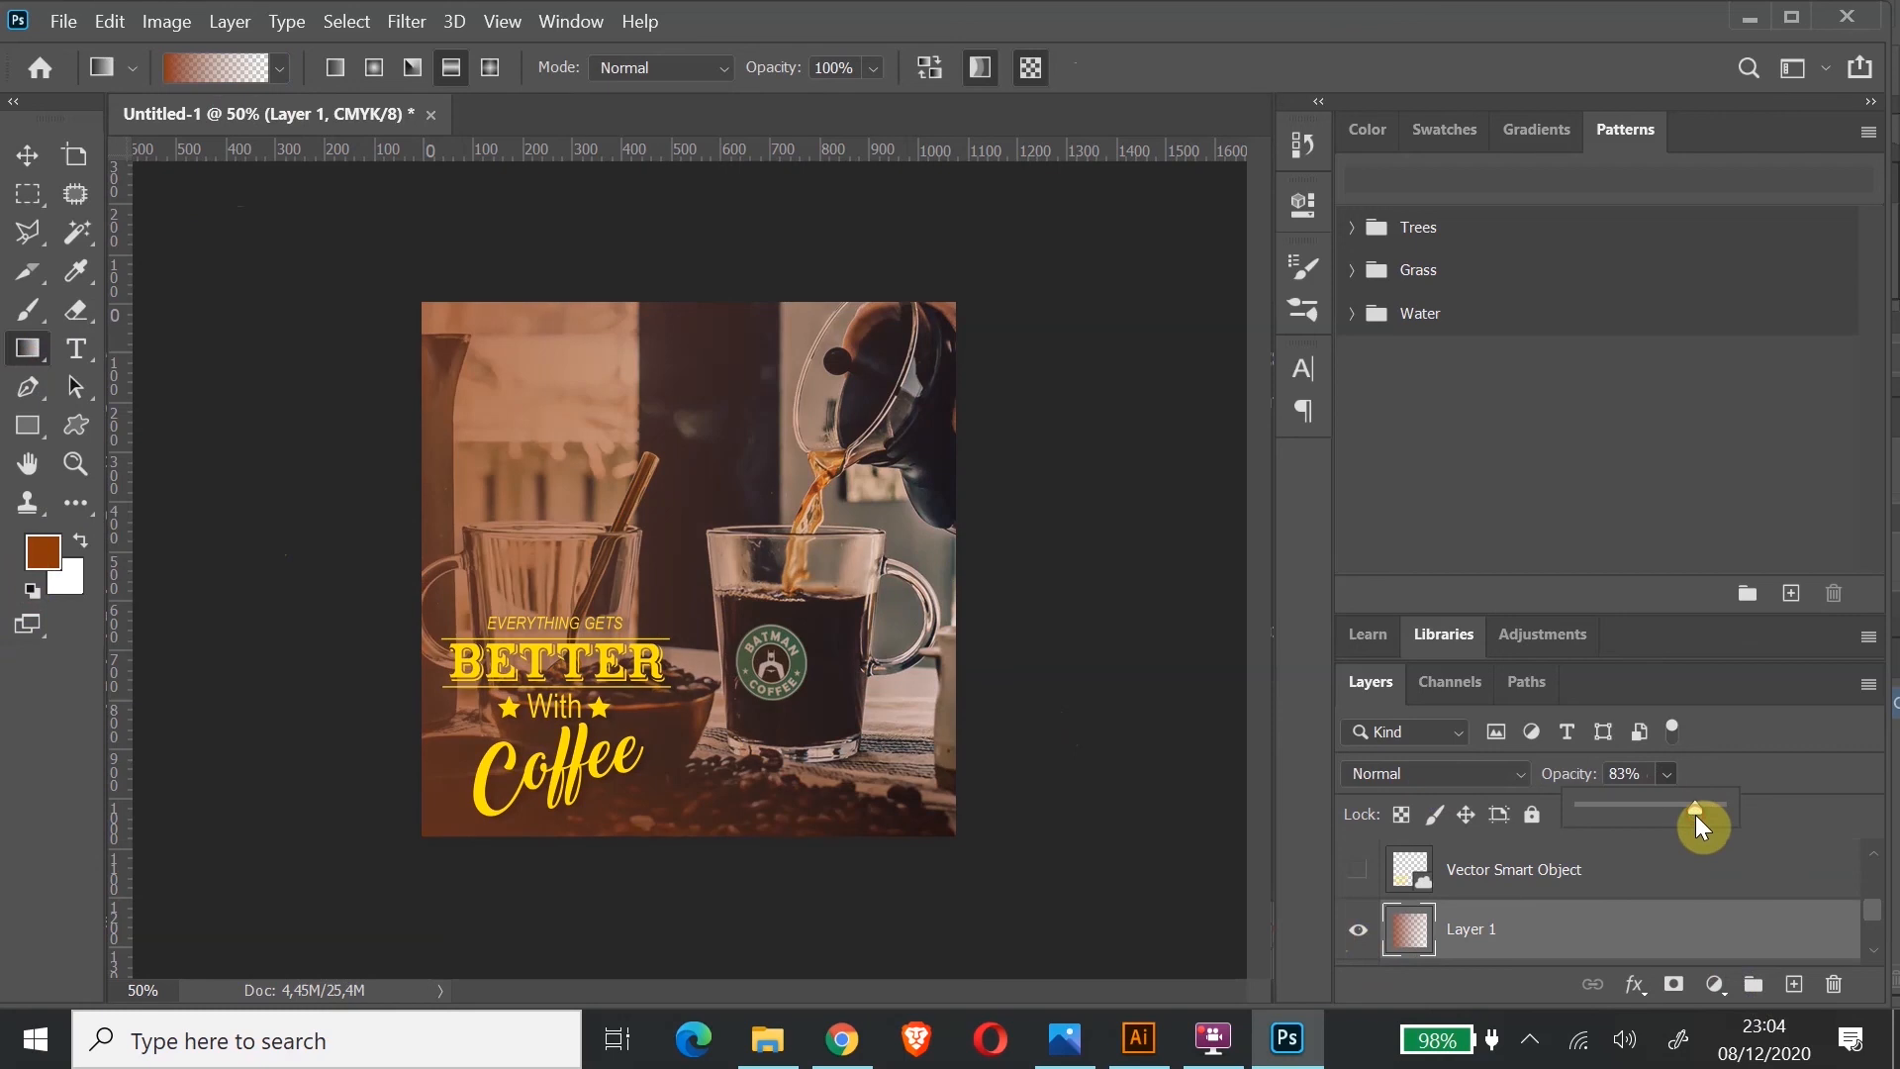
click(28, 155)
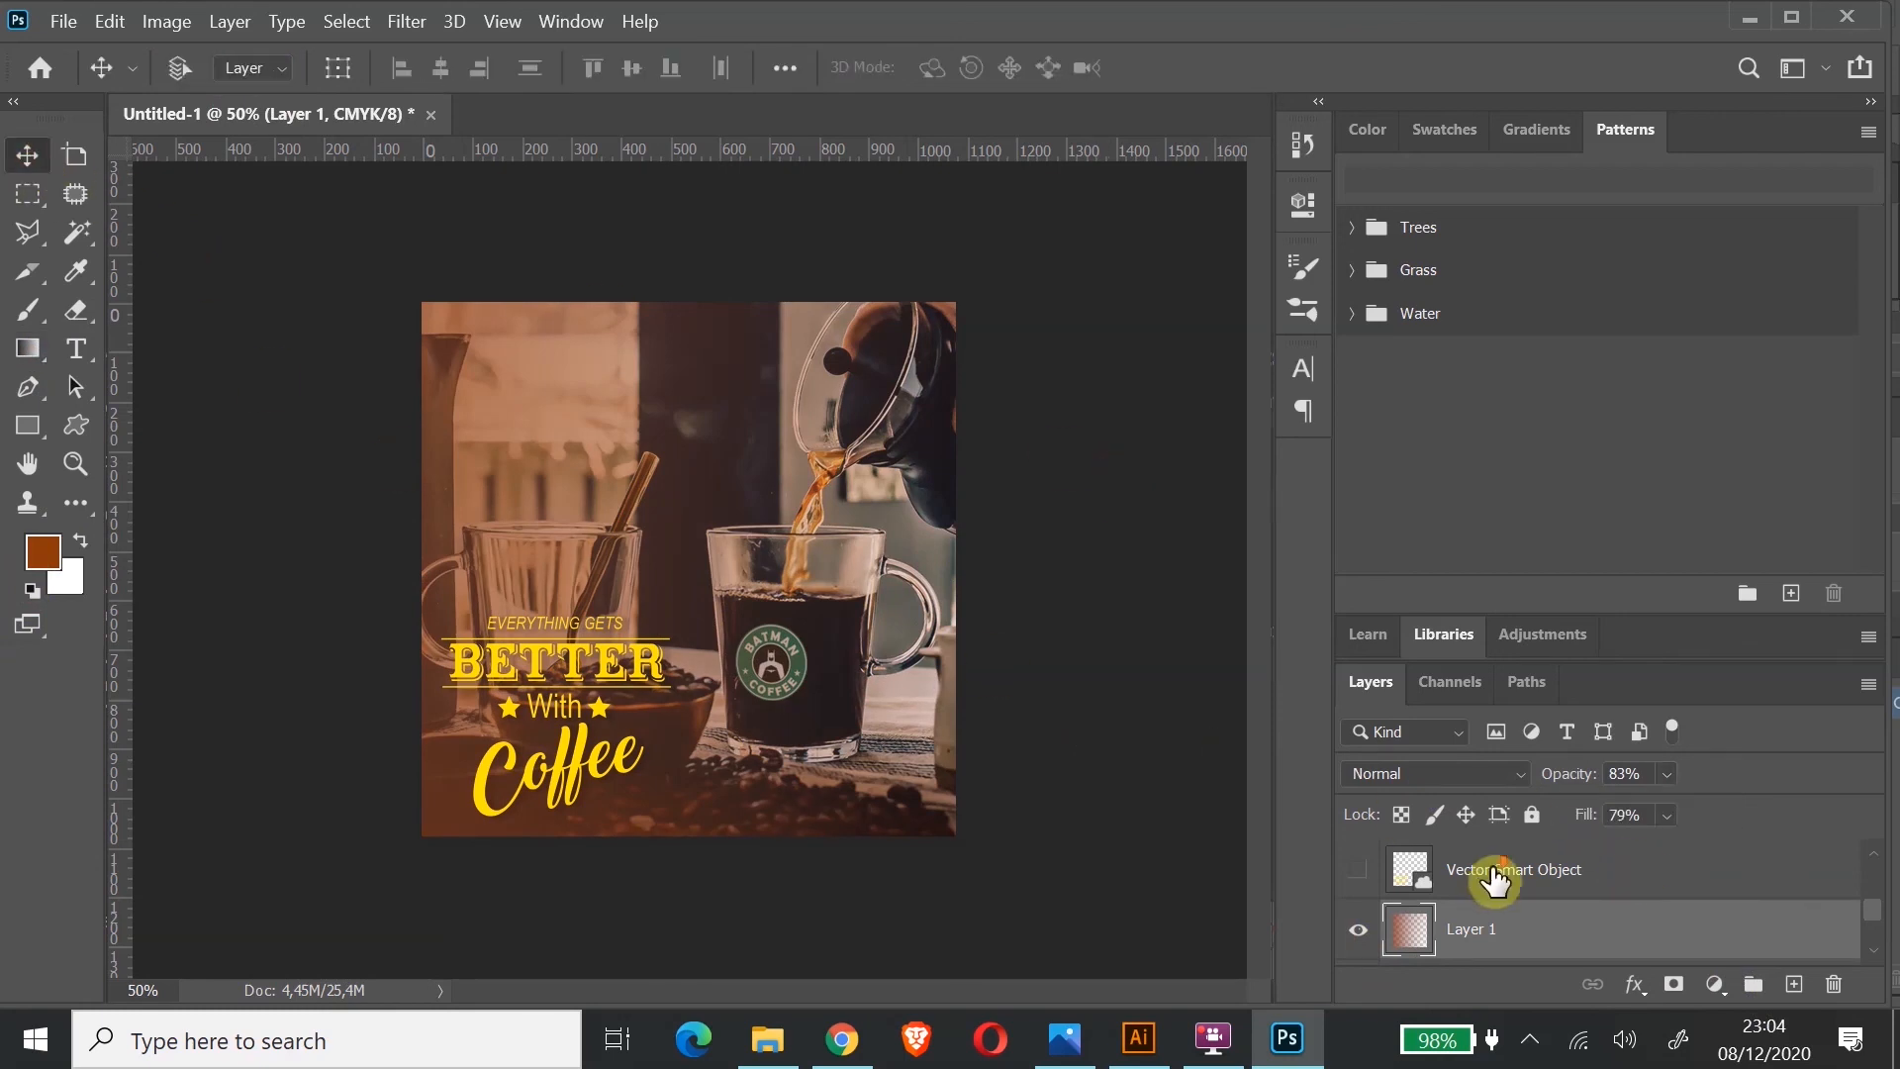
Step: Compare the star and sans-serif lettering by toggling their layers' visibility, leaving only the star version shown
scroll(1492, 877, up, 2)
scroll(1494, 878, down, 2)
click(1357, 869)
scroll(1503, 889, up, 2)
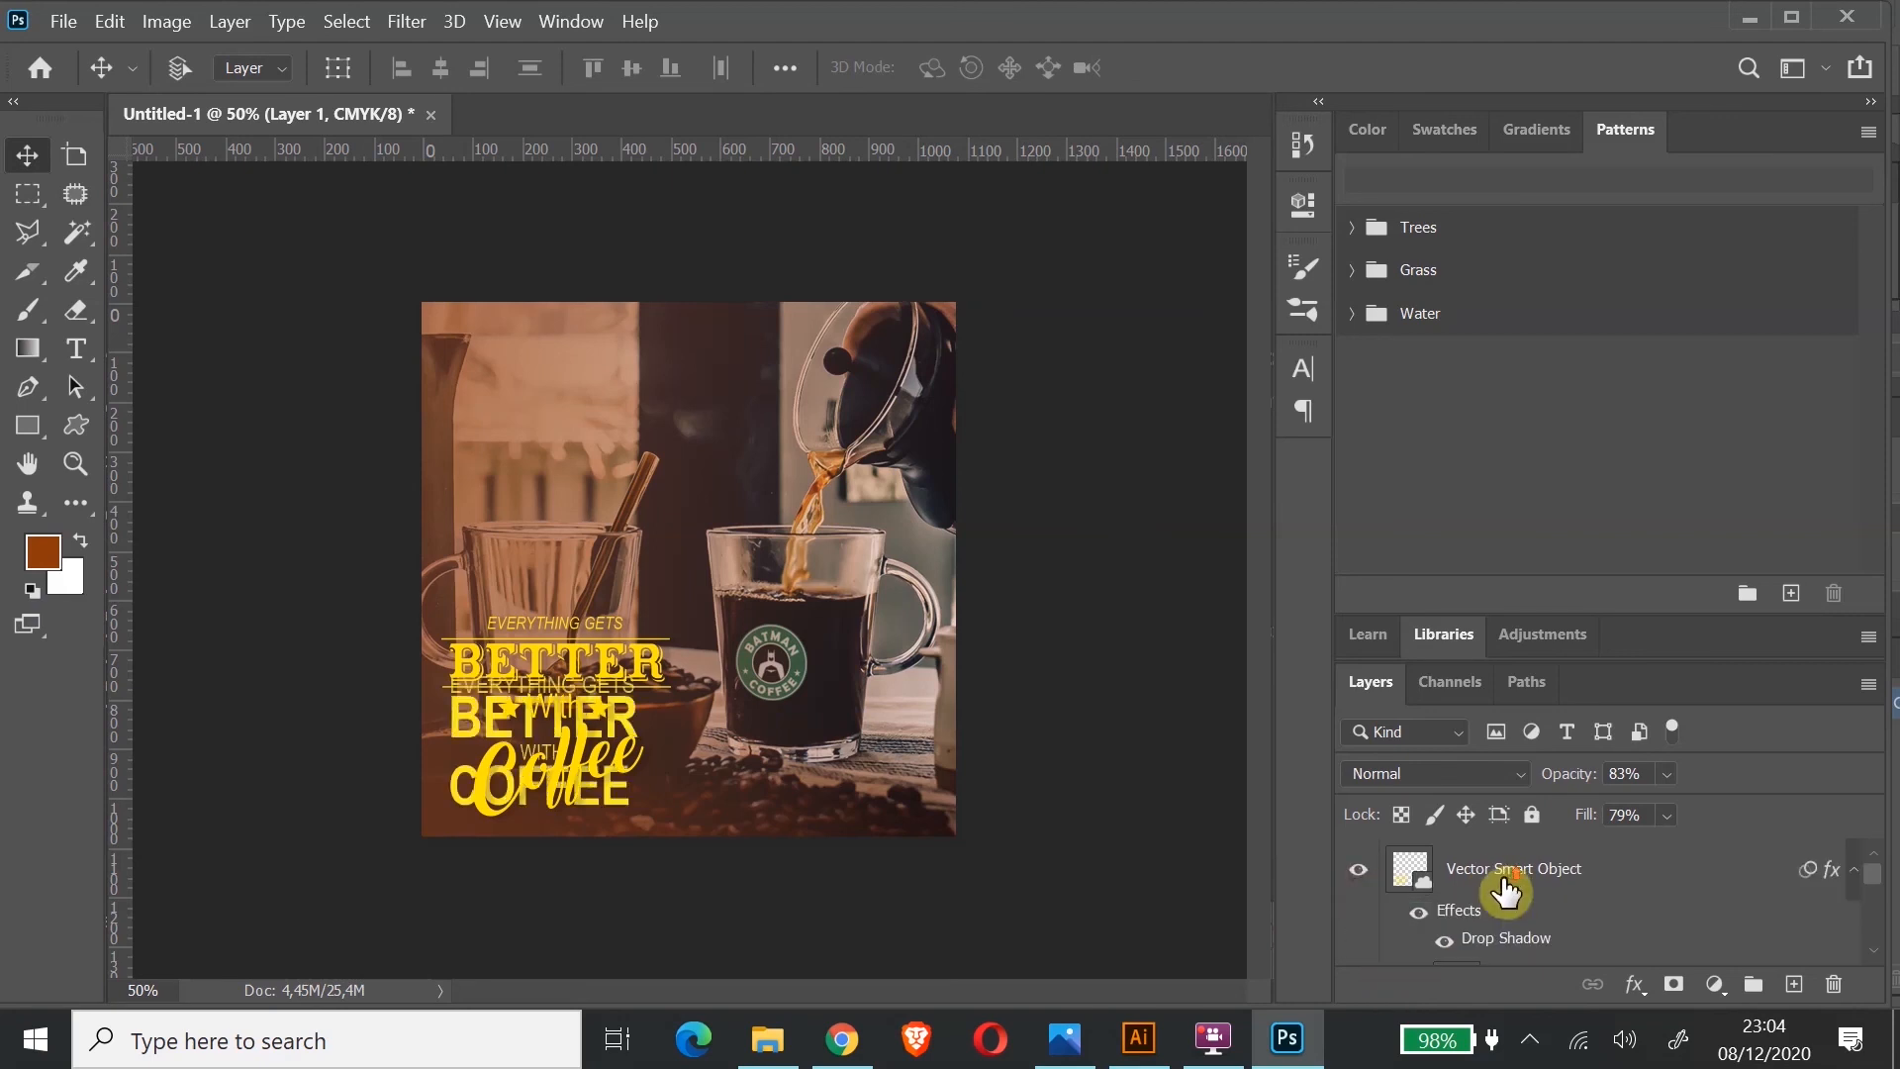
click(1360, 888)
click(1359, 888)
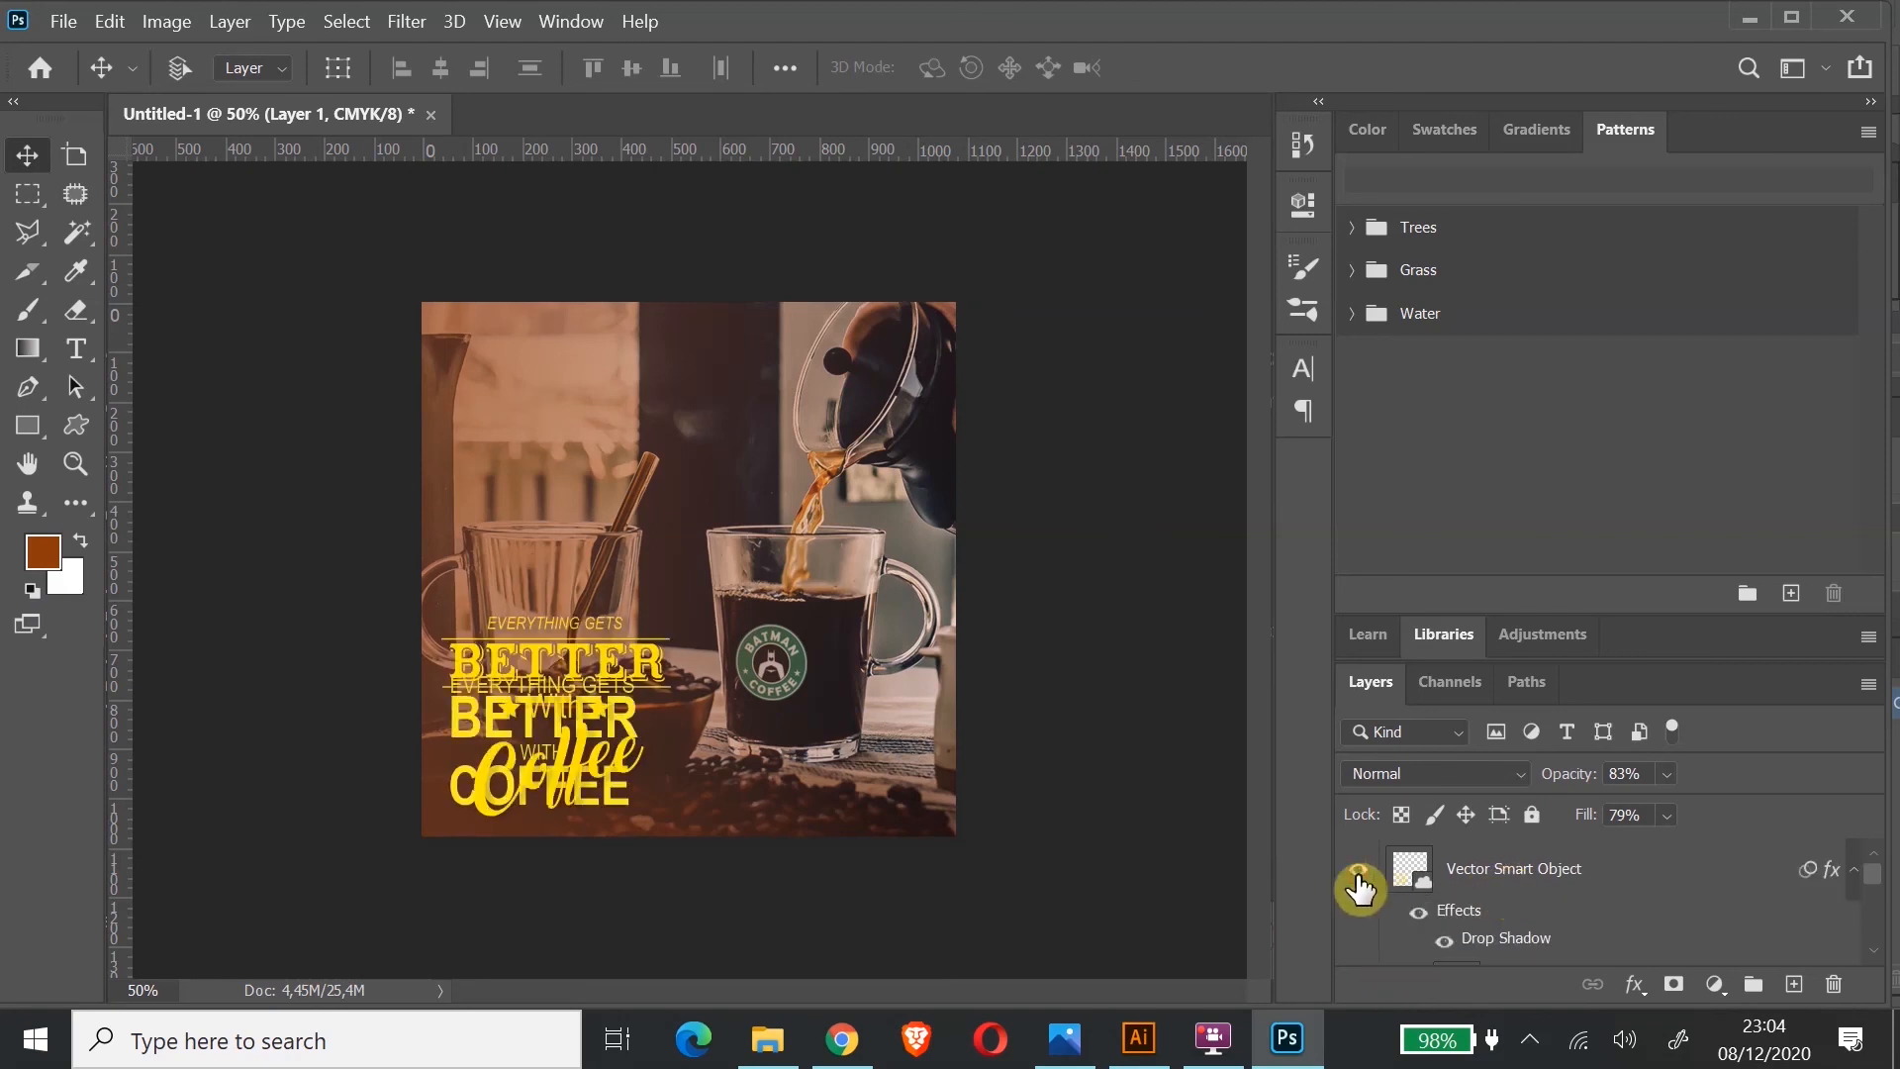
click(1360, 885)
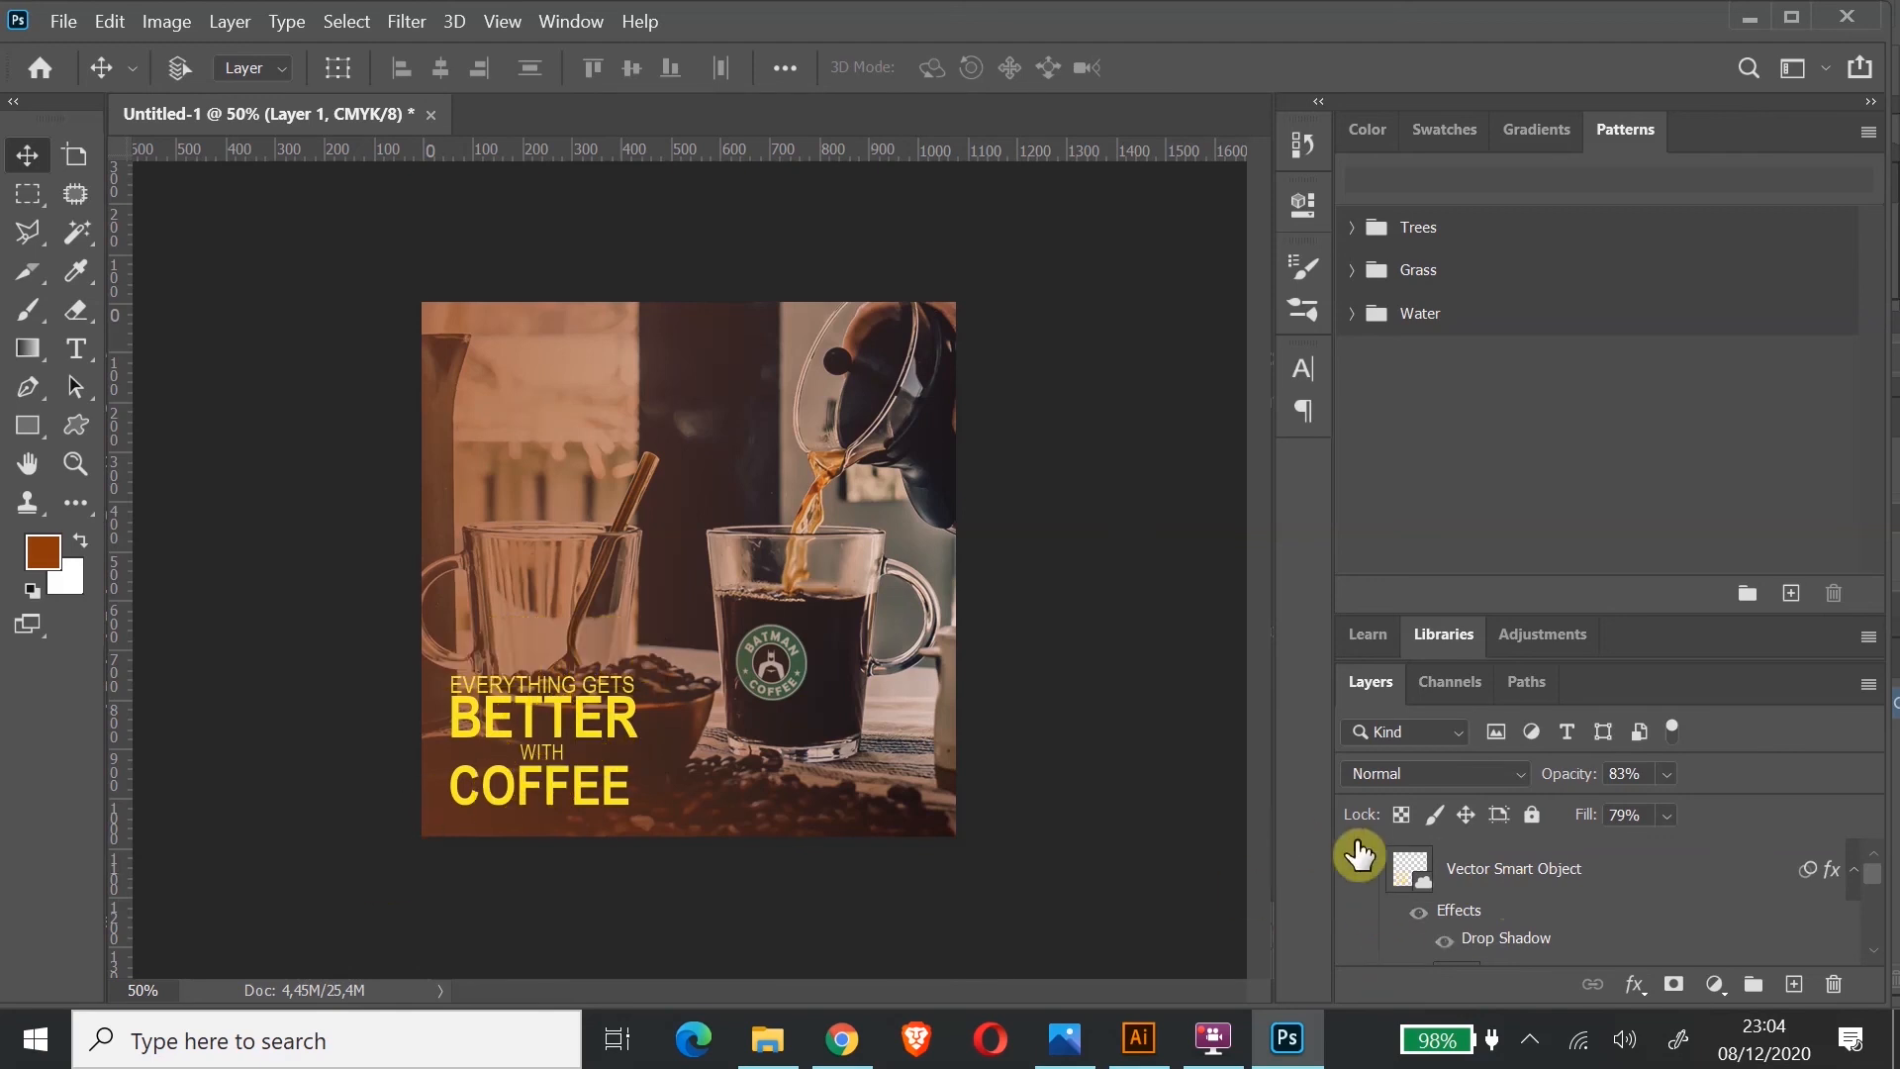
click(1364, 877)
scroll(1369, 891, down, 3)
click(1361, 891)
click(1360, 891)
scroll(1441, 894, up, 3)
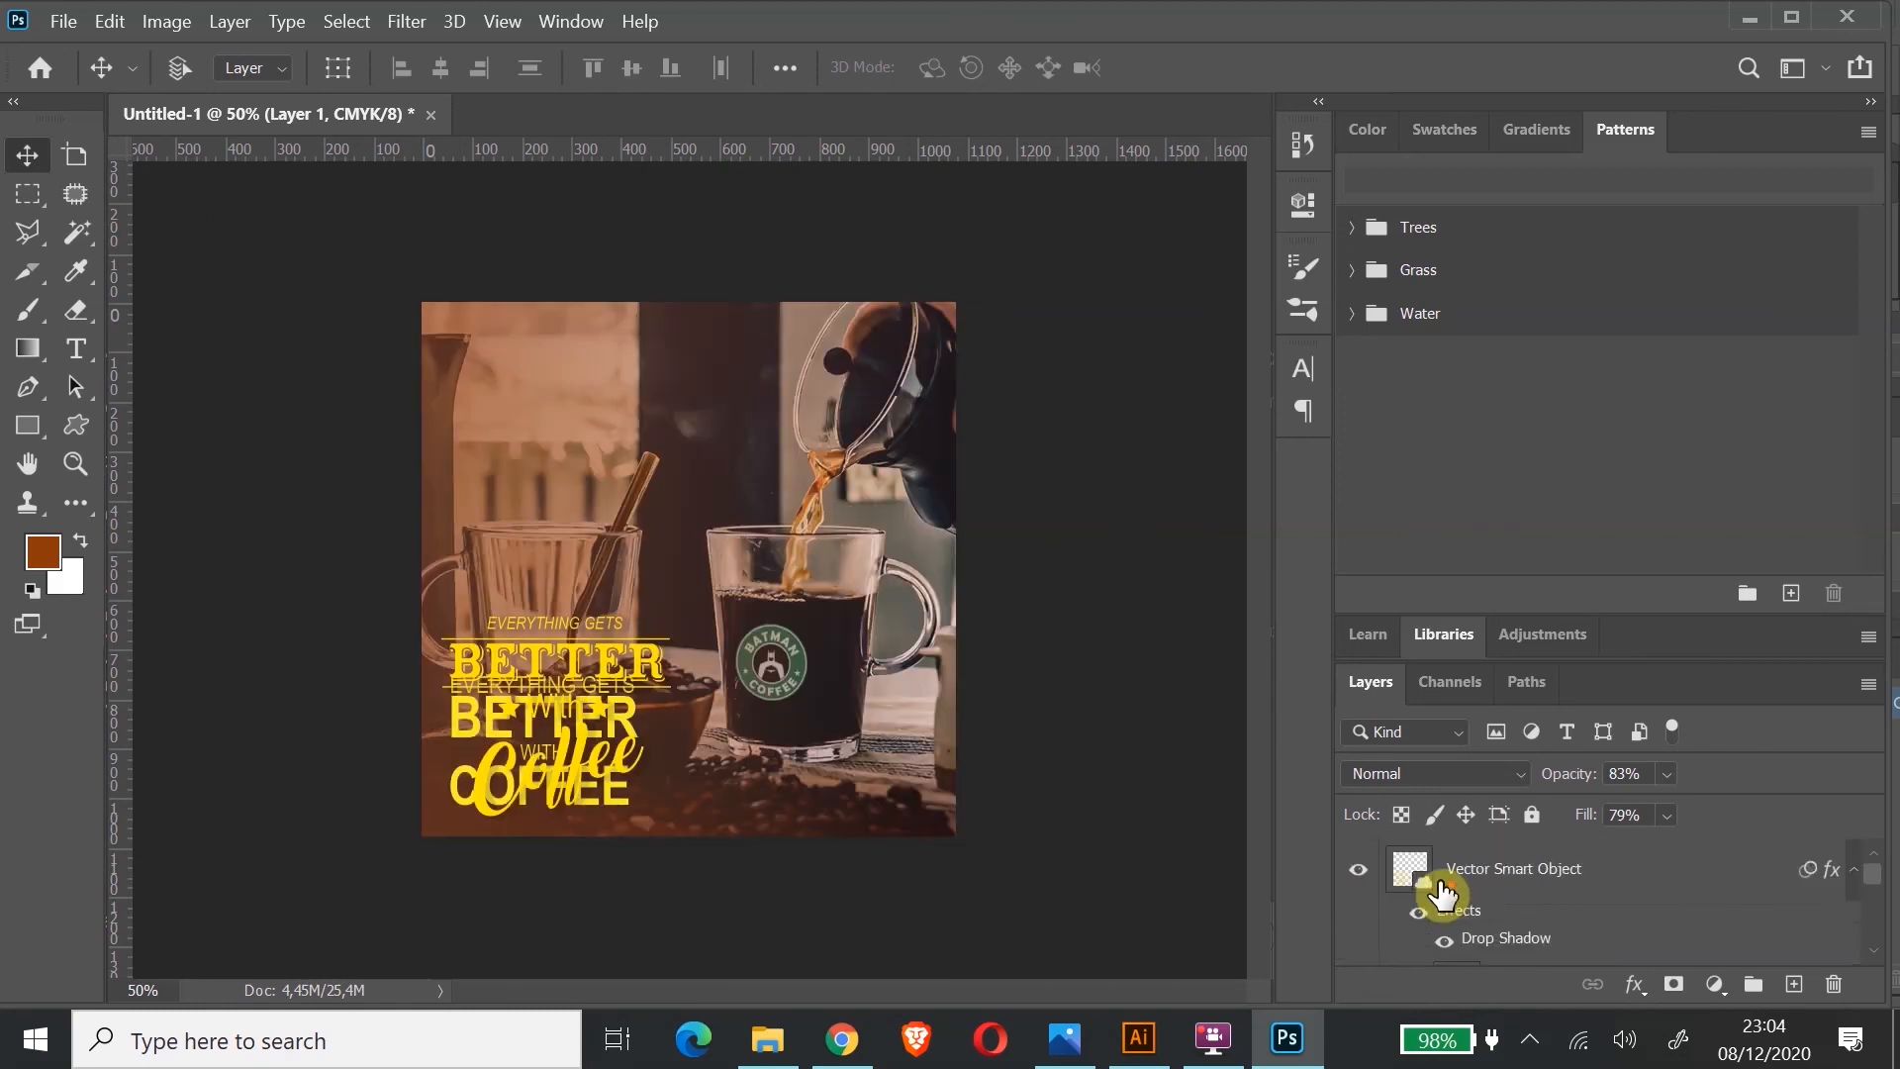
click(1358, 883)
scroll(1366, 900, down, 2)
scroll(1369, 903, up, 2)
click(1363, 890)
scroll(1475, 928, down, 2)
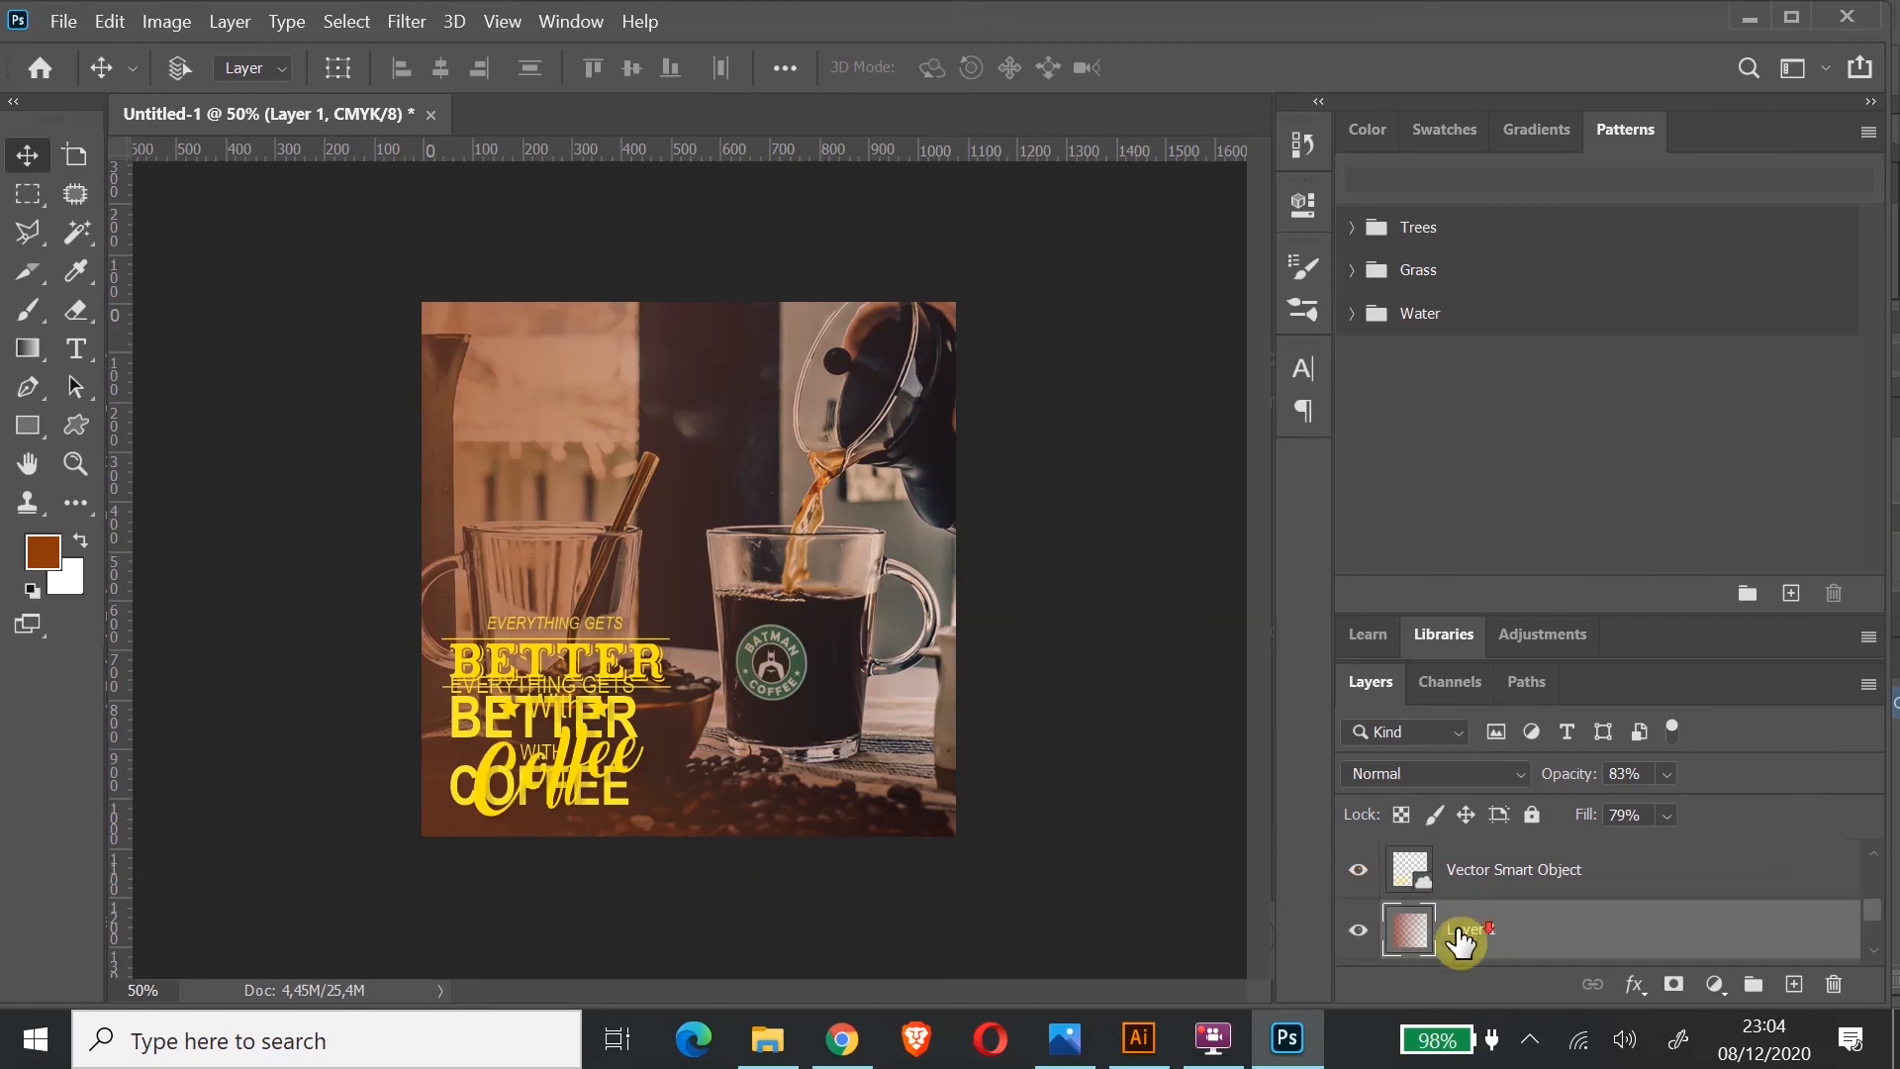
click(1368, 882)
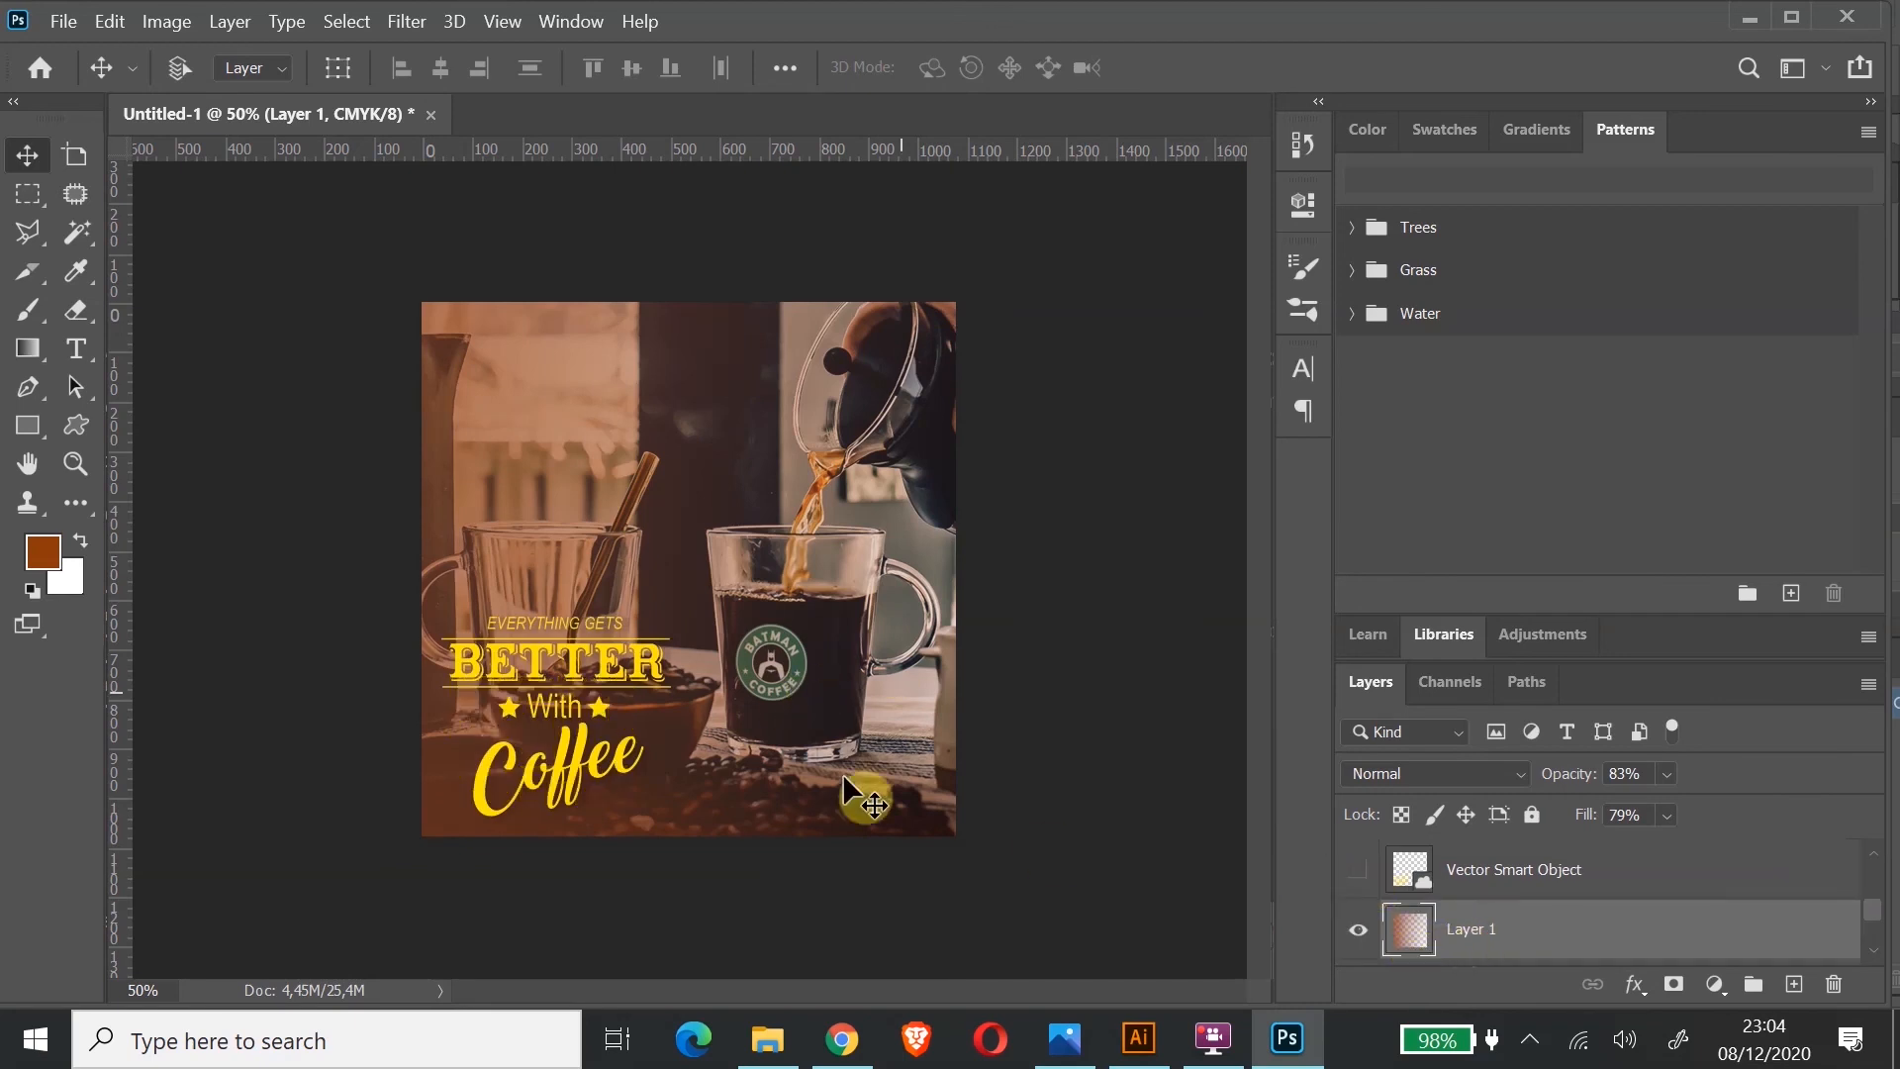
Step: Undo the accidental gradient layer move, then select the star lettering layer and nudge it slightly down and left
drag(611, 739, 620, 752)
key(ctrl+z)
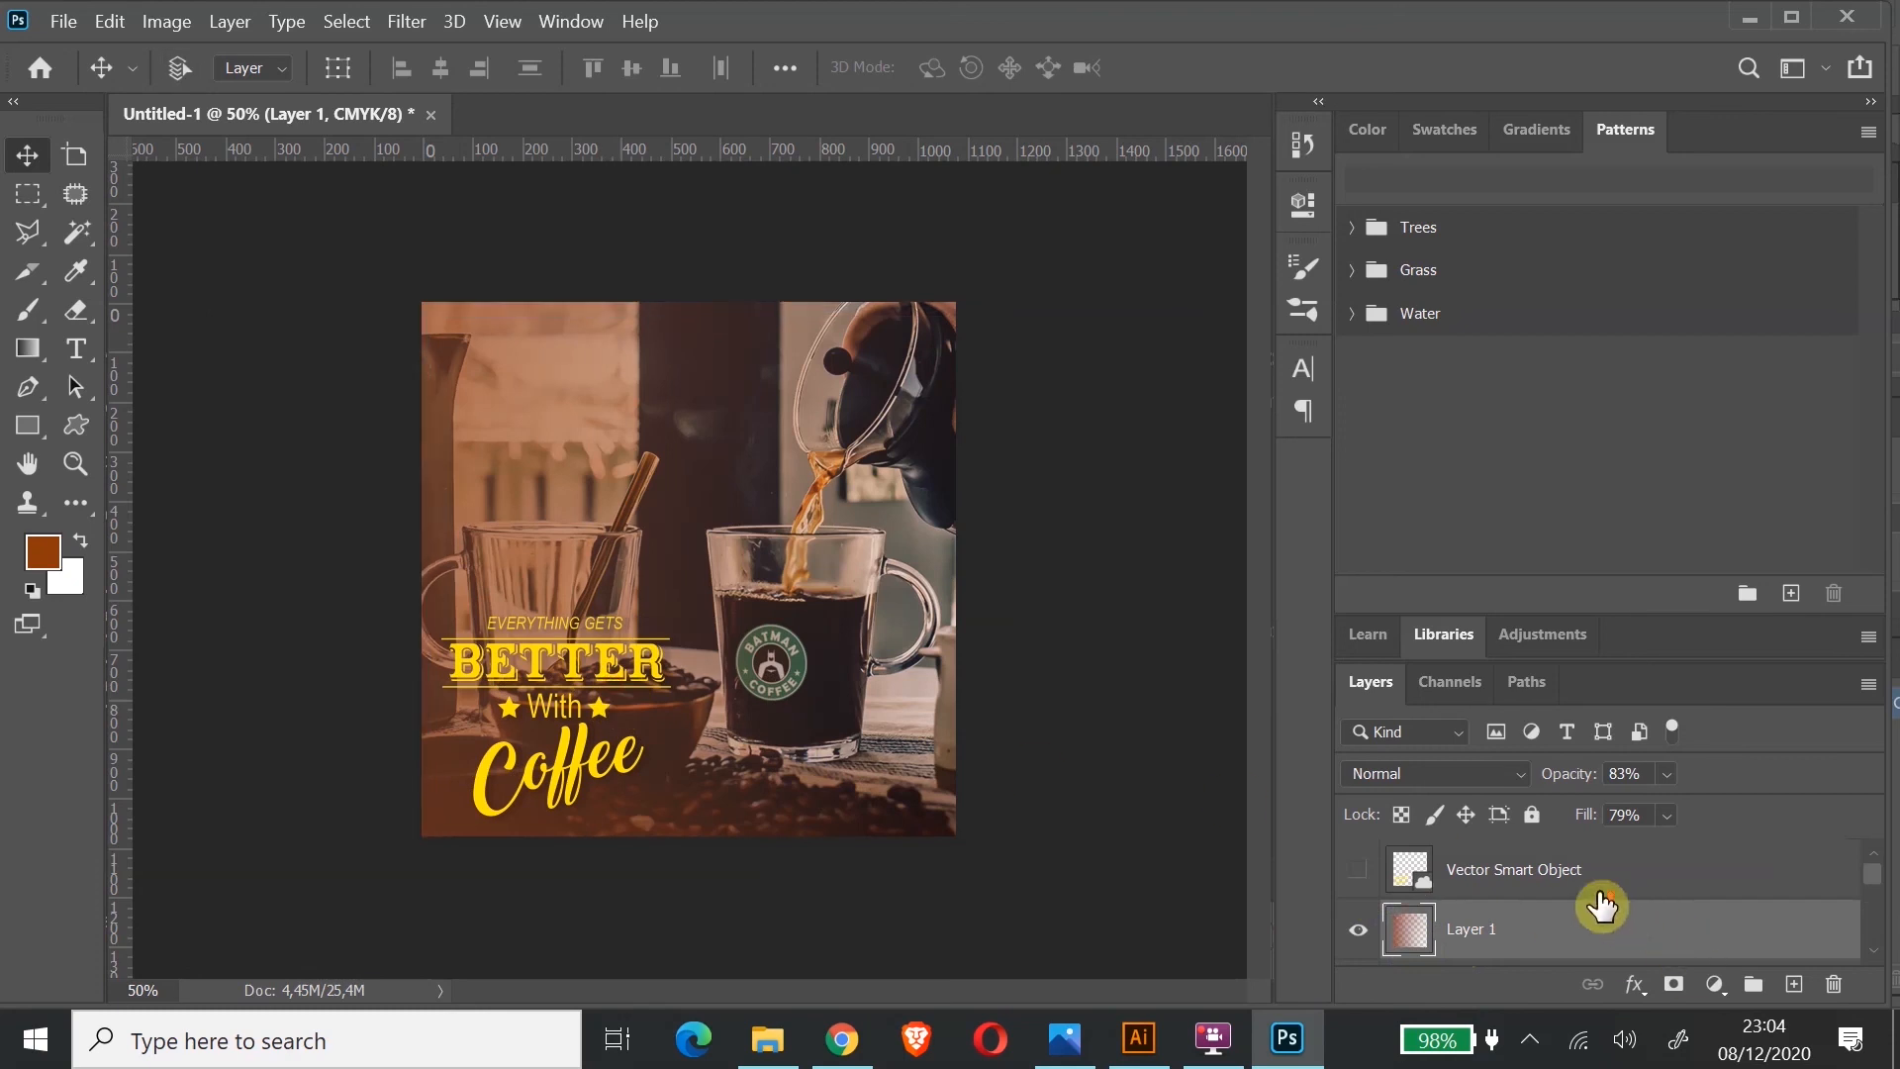
scroll(1600, 903, up, 2)
click(1584, 879)
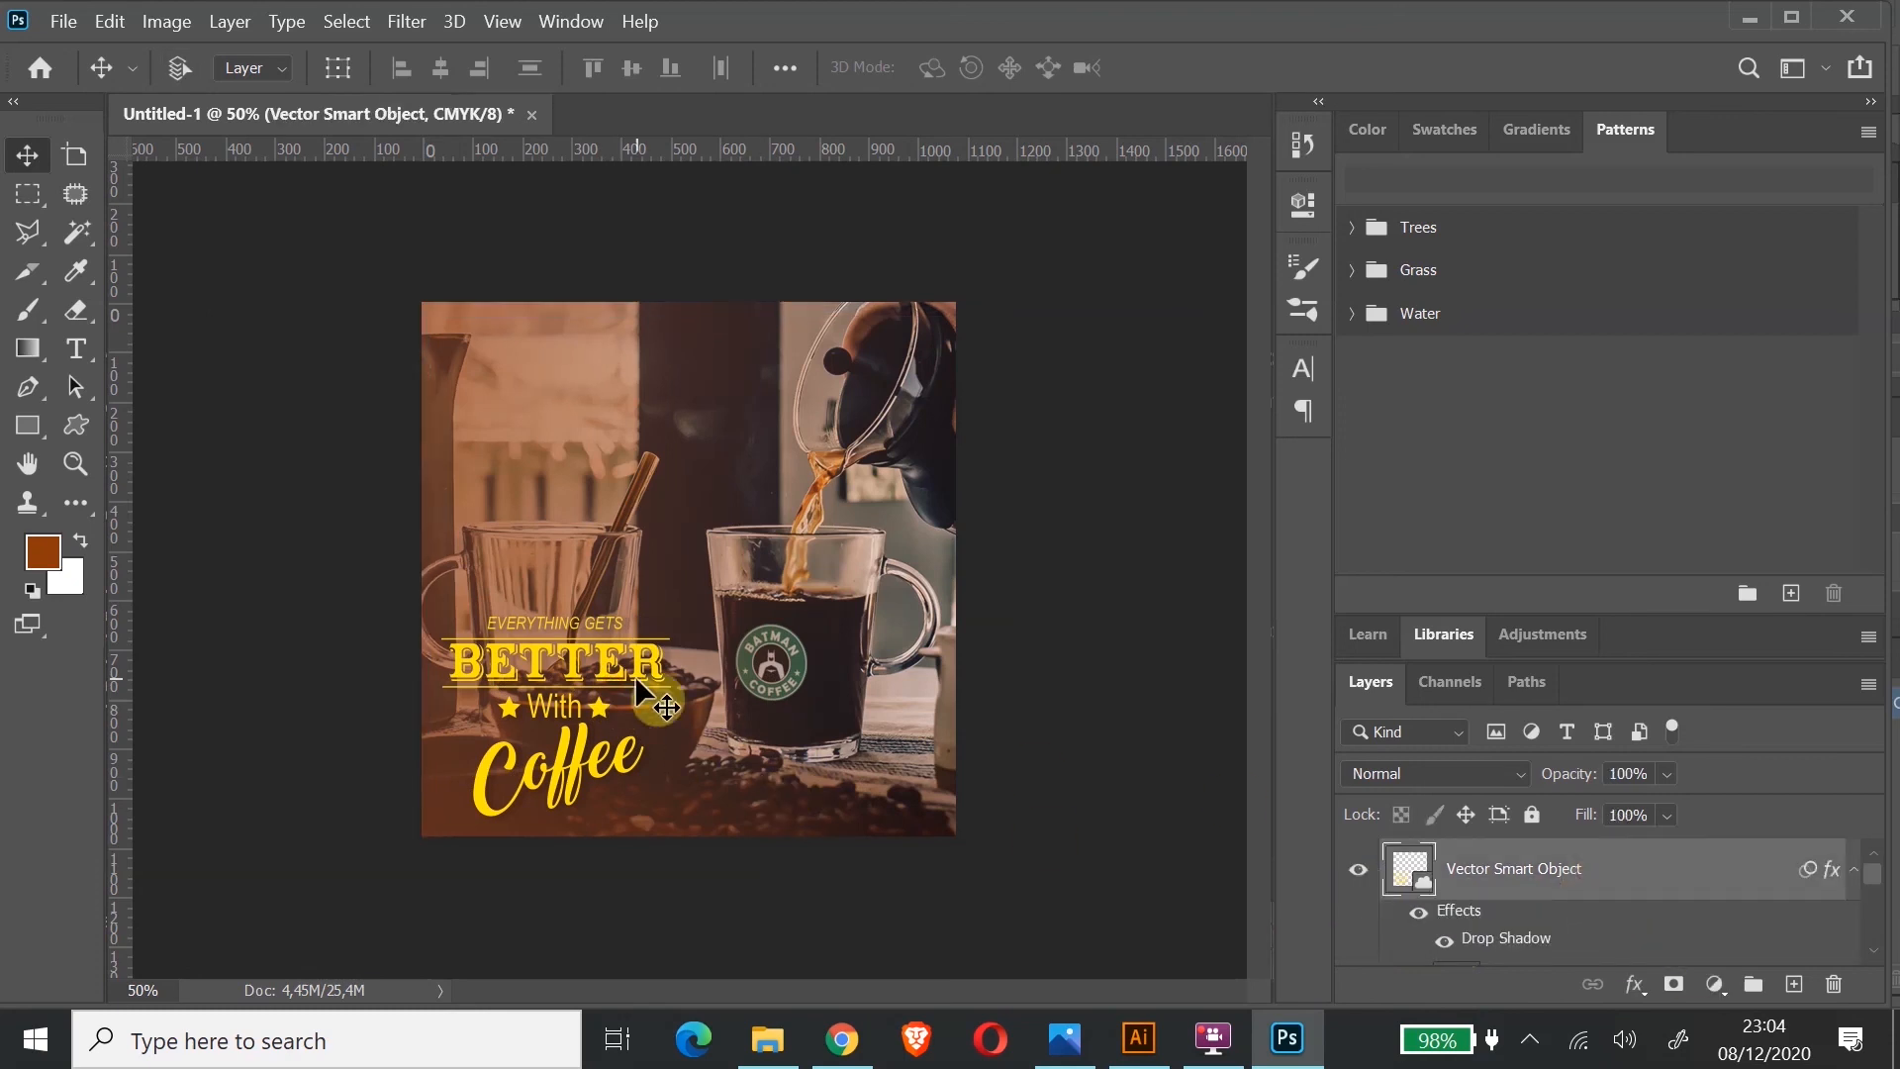
drag(640, 686, 638, 687)
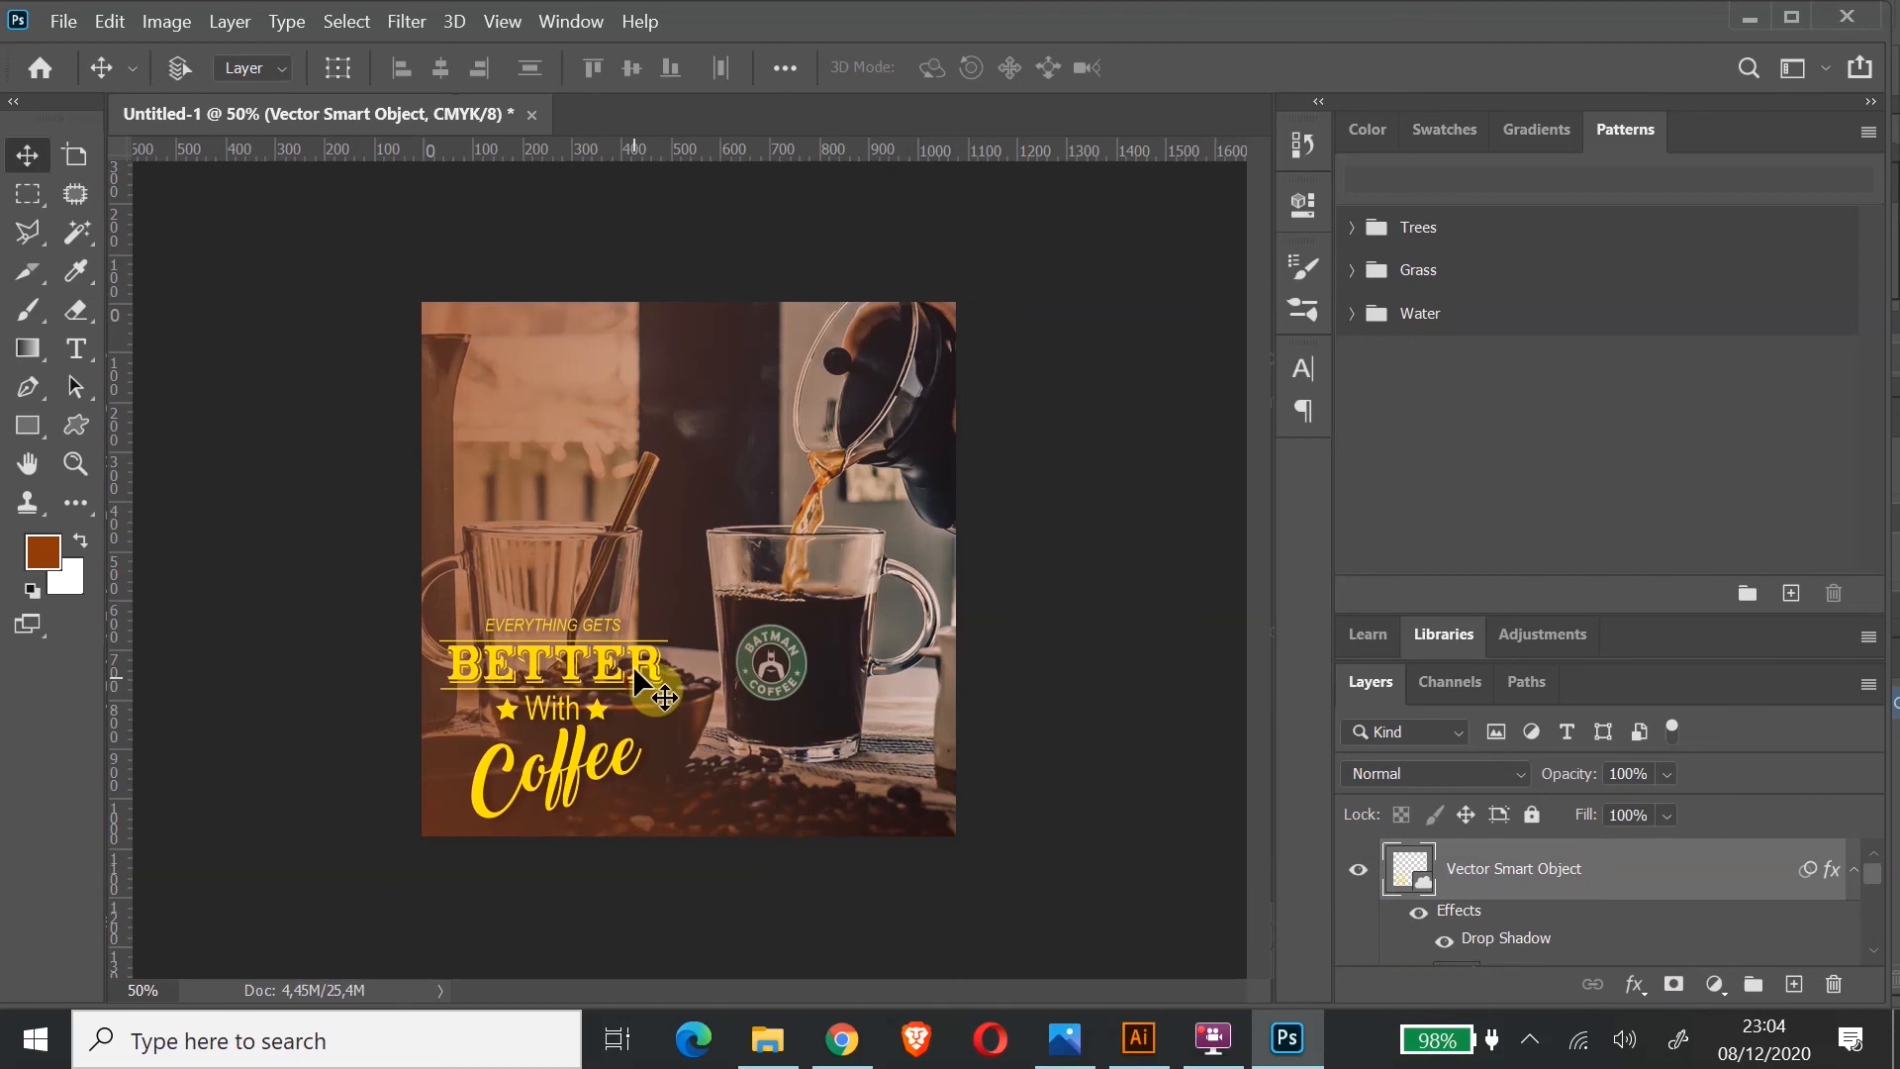
Step: Export the composition with Save for Web as a 1080 x 1080 px JPEG at quality 60 and proceed to saving
click(67, 26)
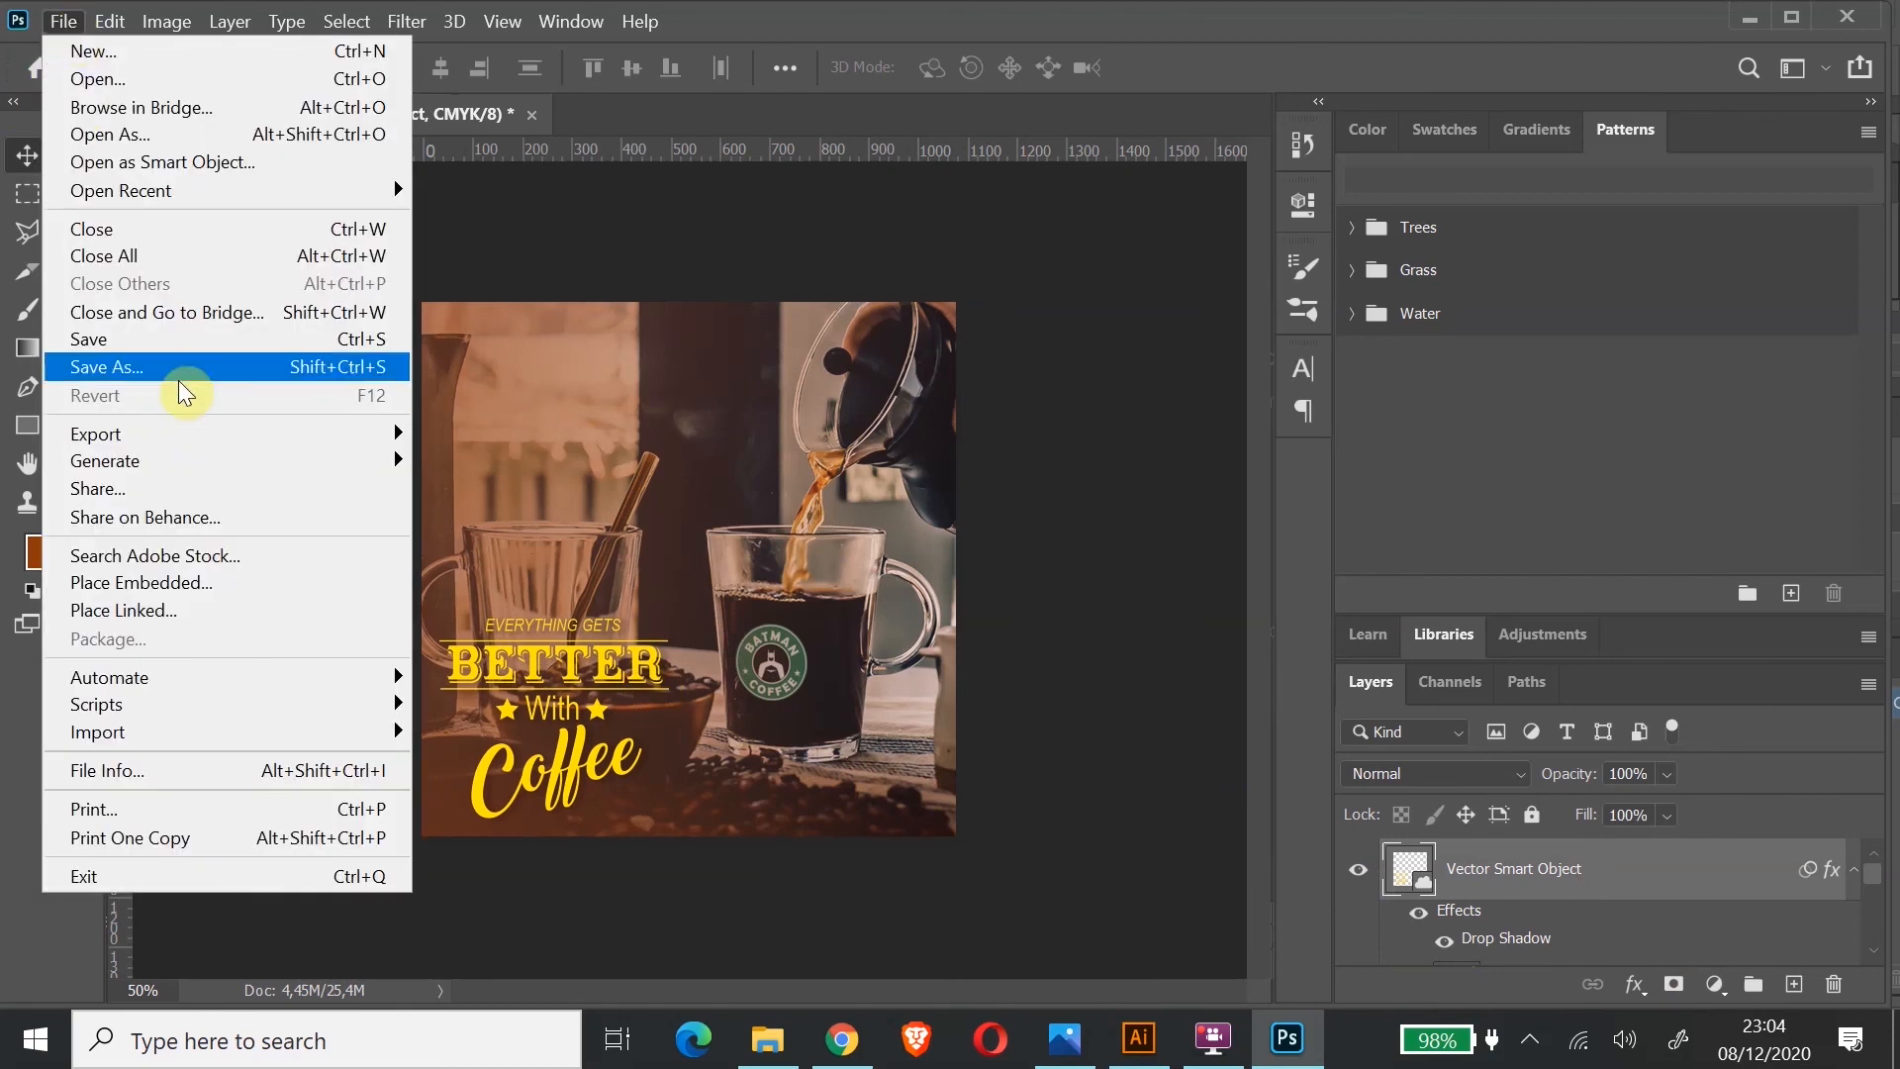
click(190, 427)
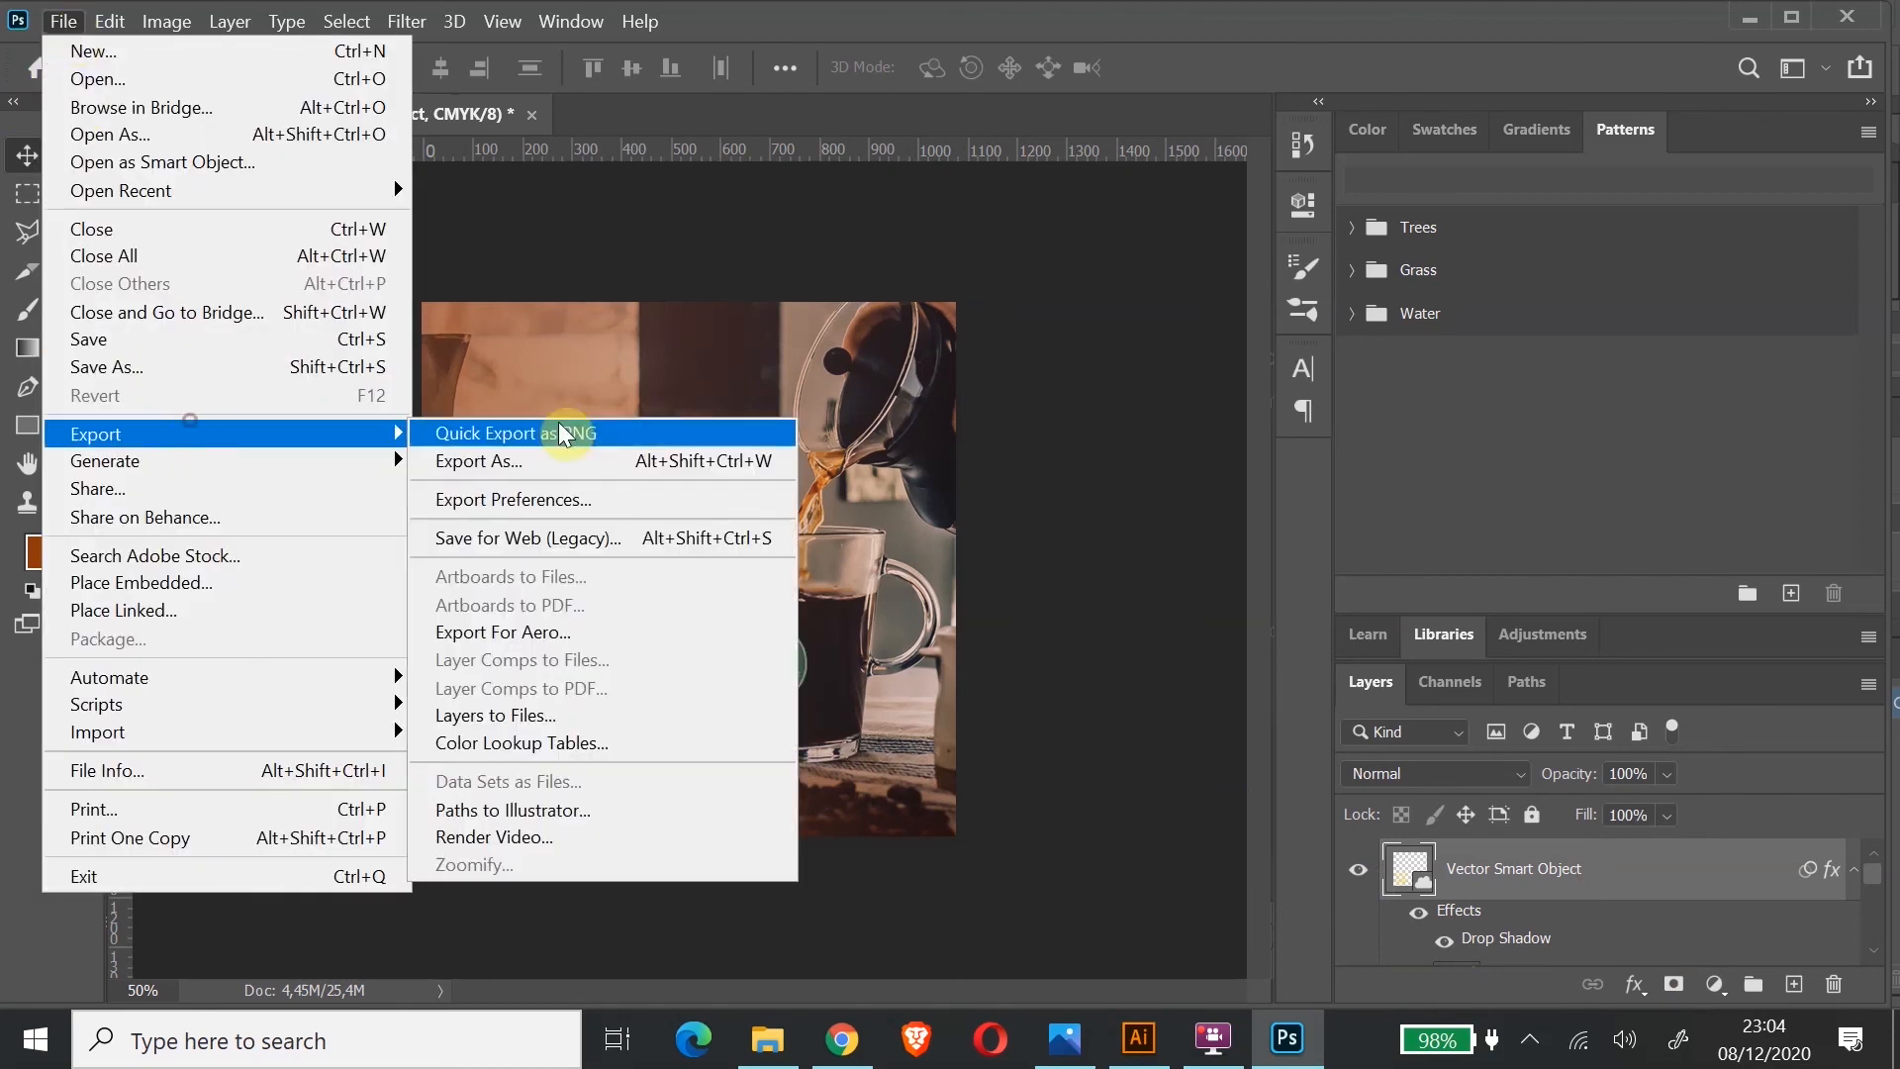
click(633, 536)
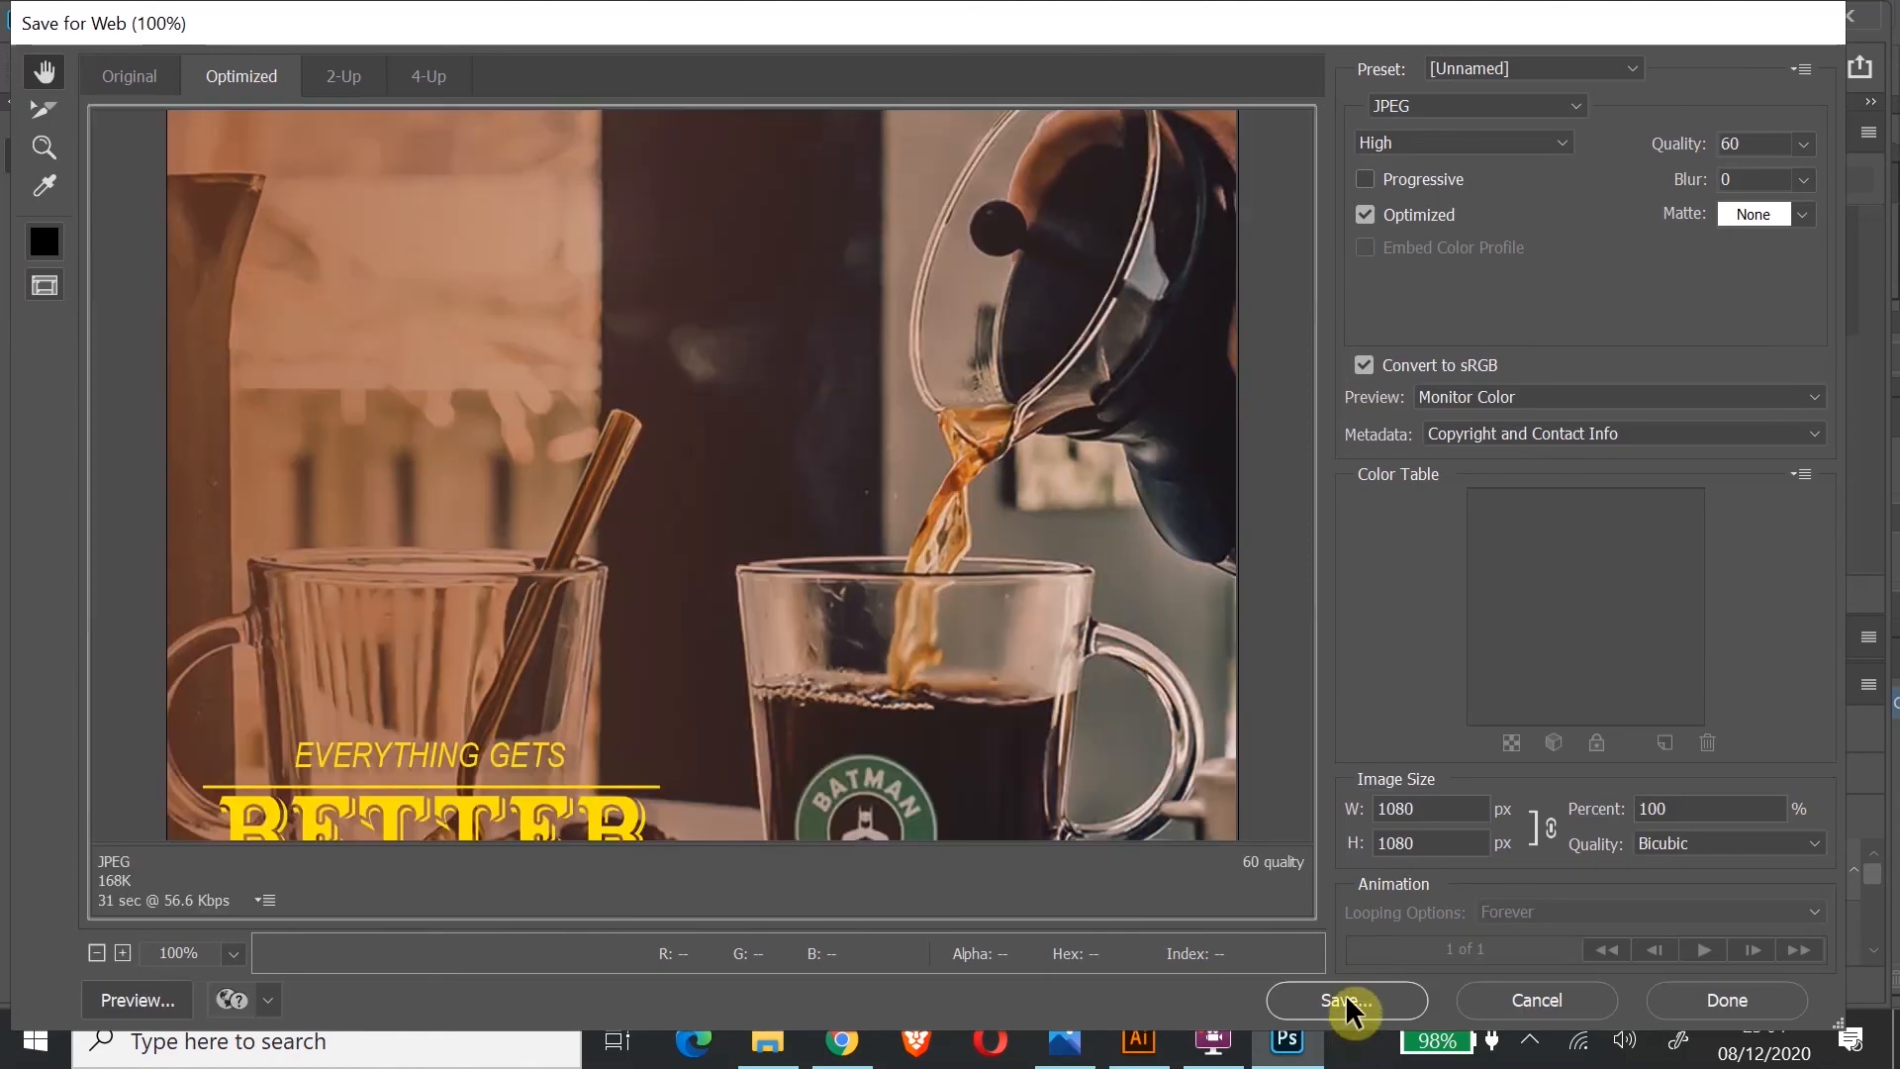
click(1345, 993)
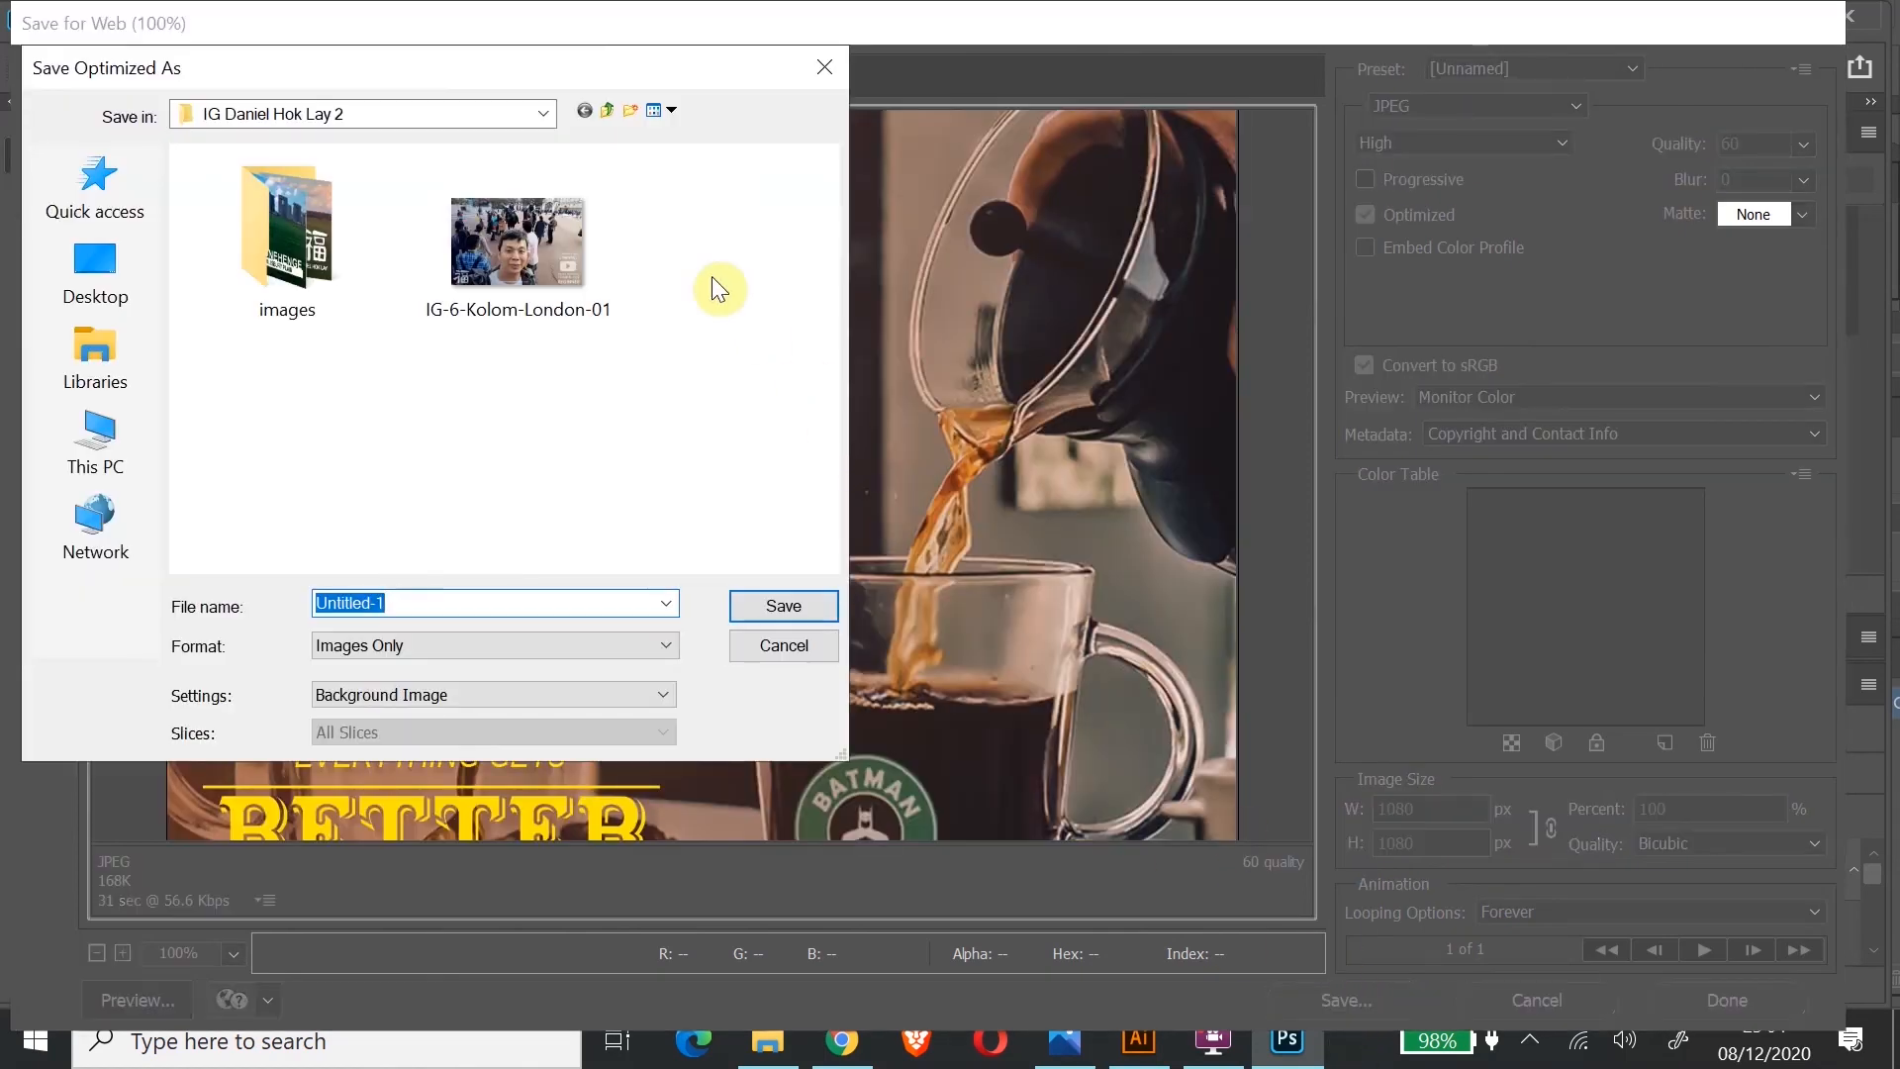
Step: Name the exported image IG Typography.jpg and save it in the current folder
click(395, 430)
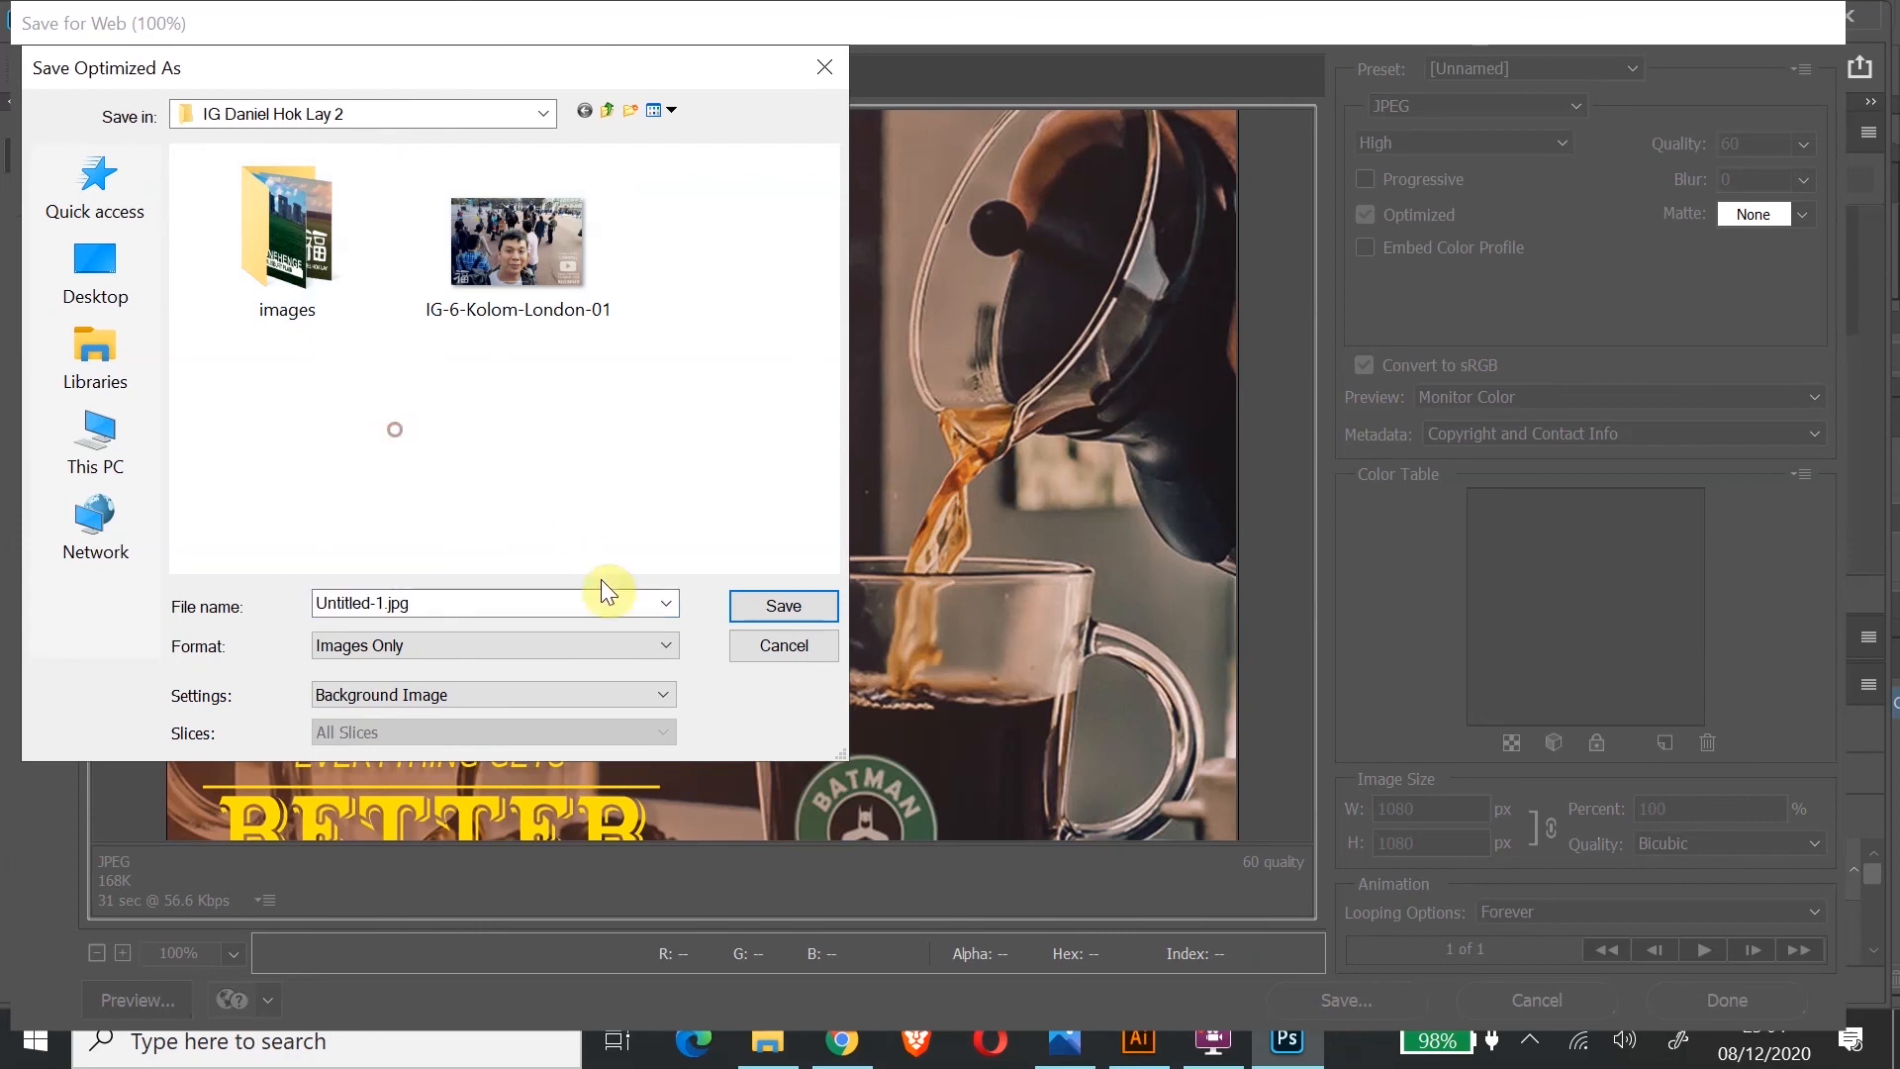
double_click(387, 601)
key(Home)
key(shift+Right)
key(shift+Right)
key(shift+Right)
key(shift+Right)
key(shift+Right)
key(shift+Right)
key(shift+Right)
key(shift+Right)
key(shift+Right)
key(shift+Right)
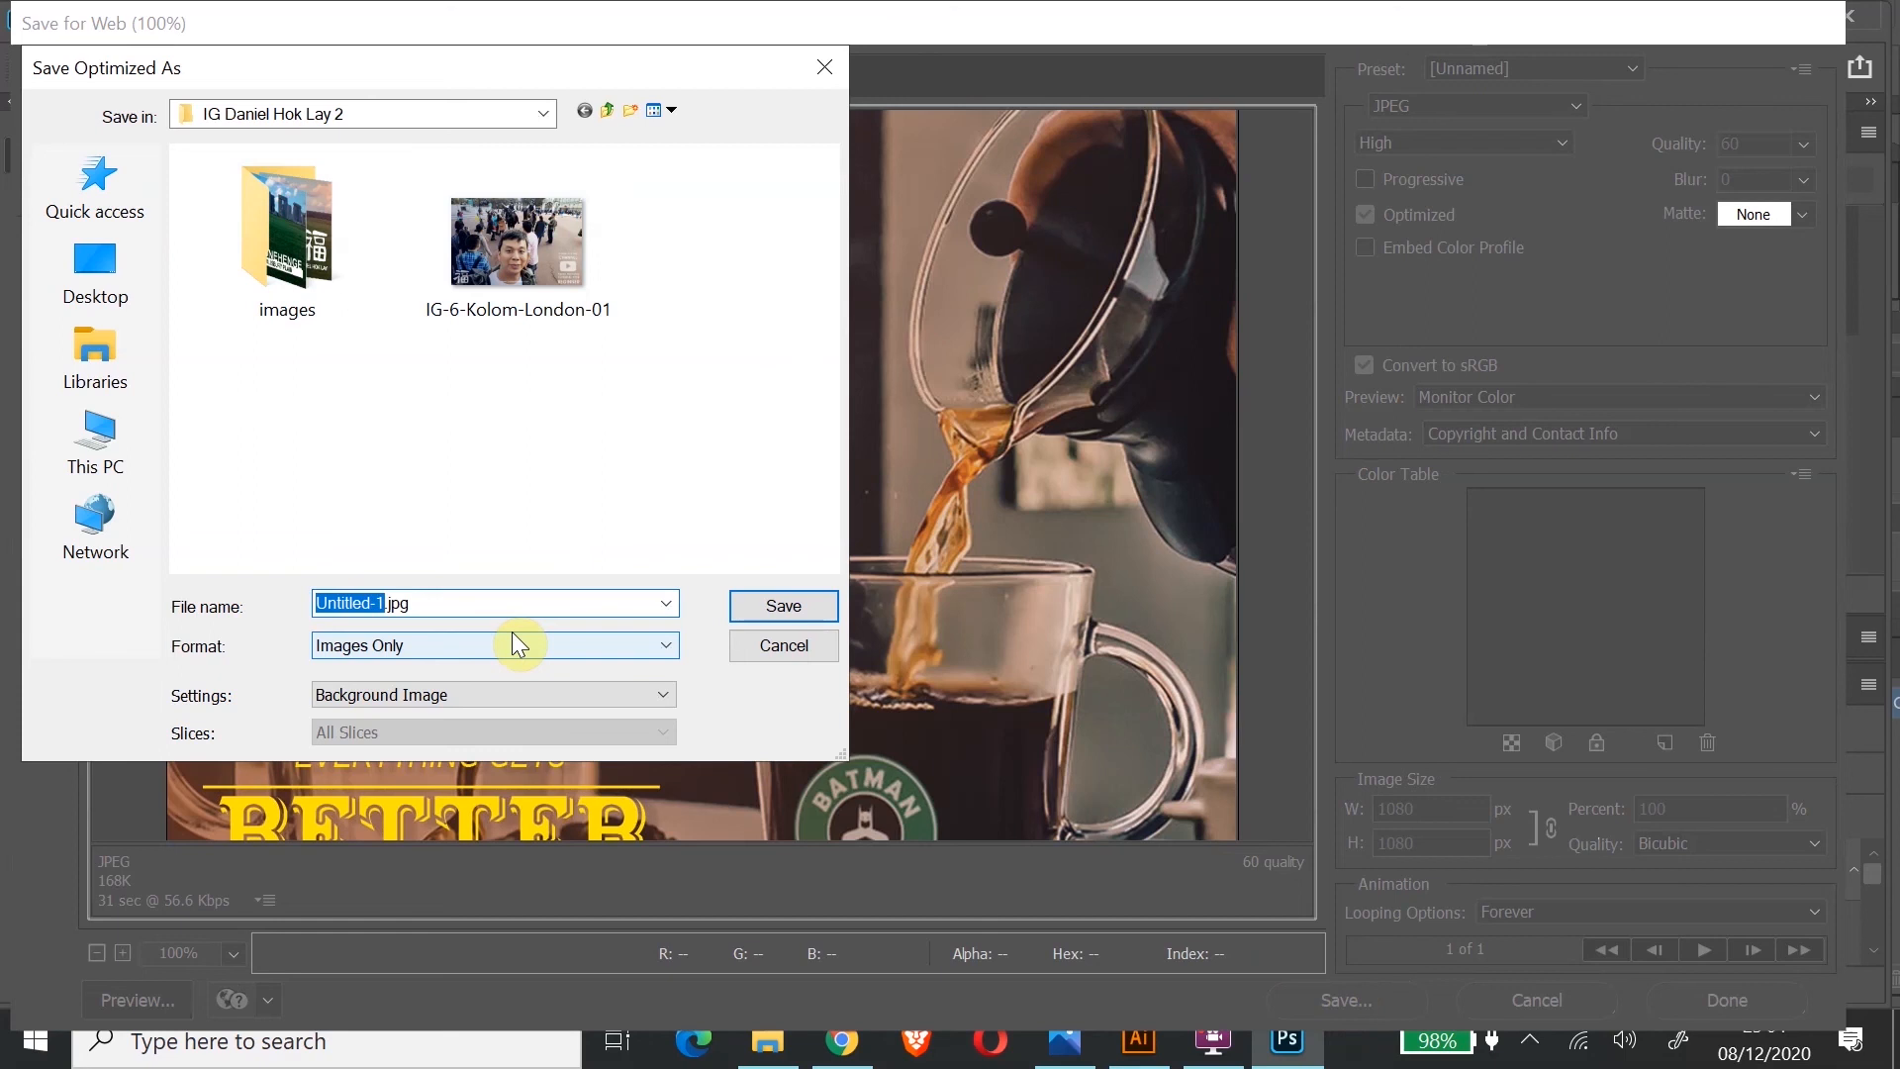
text(IG Typography)
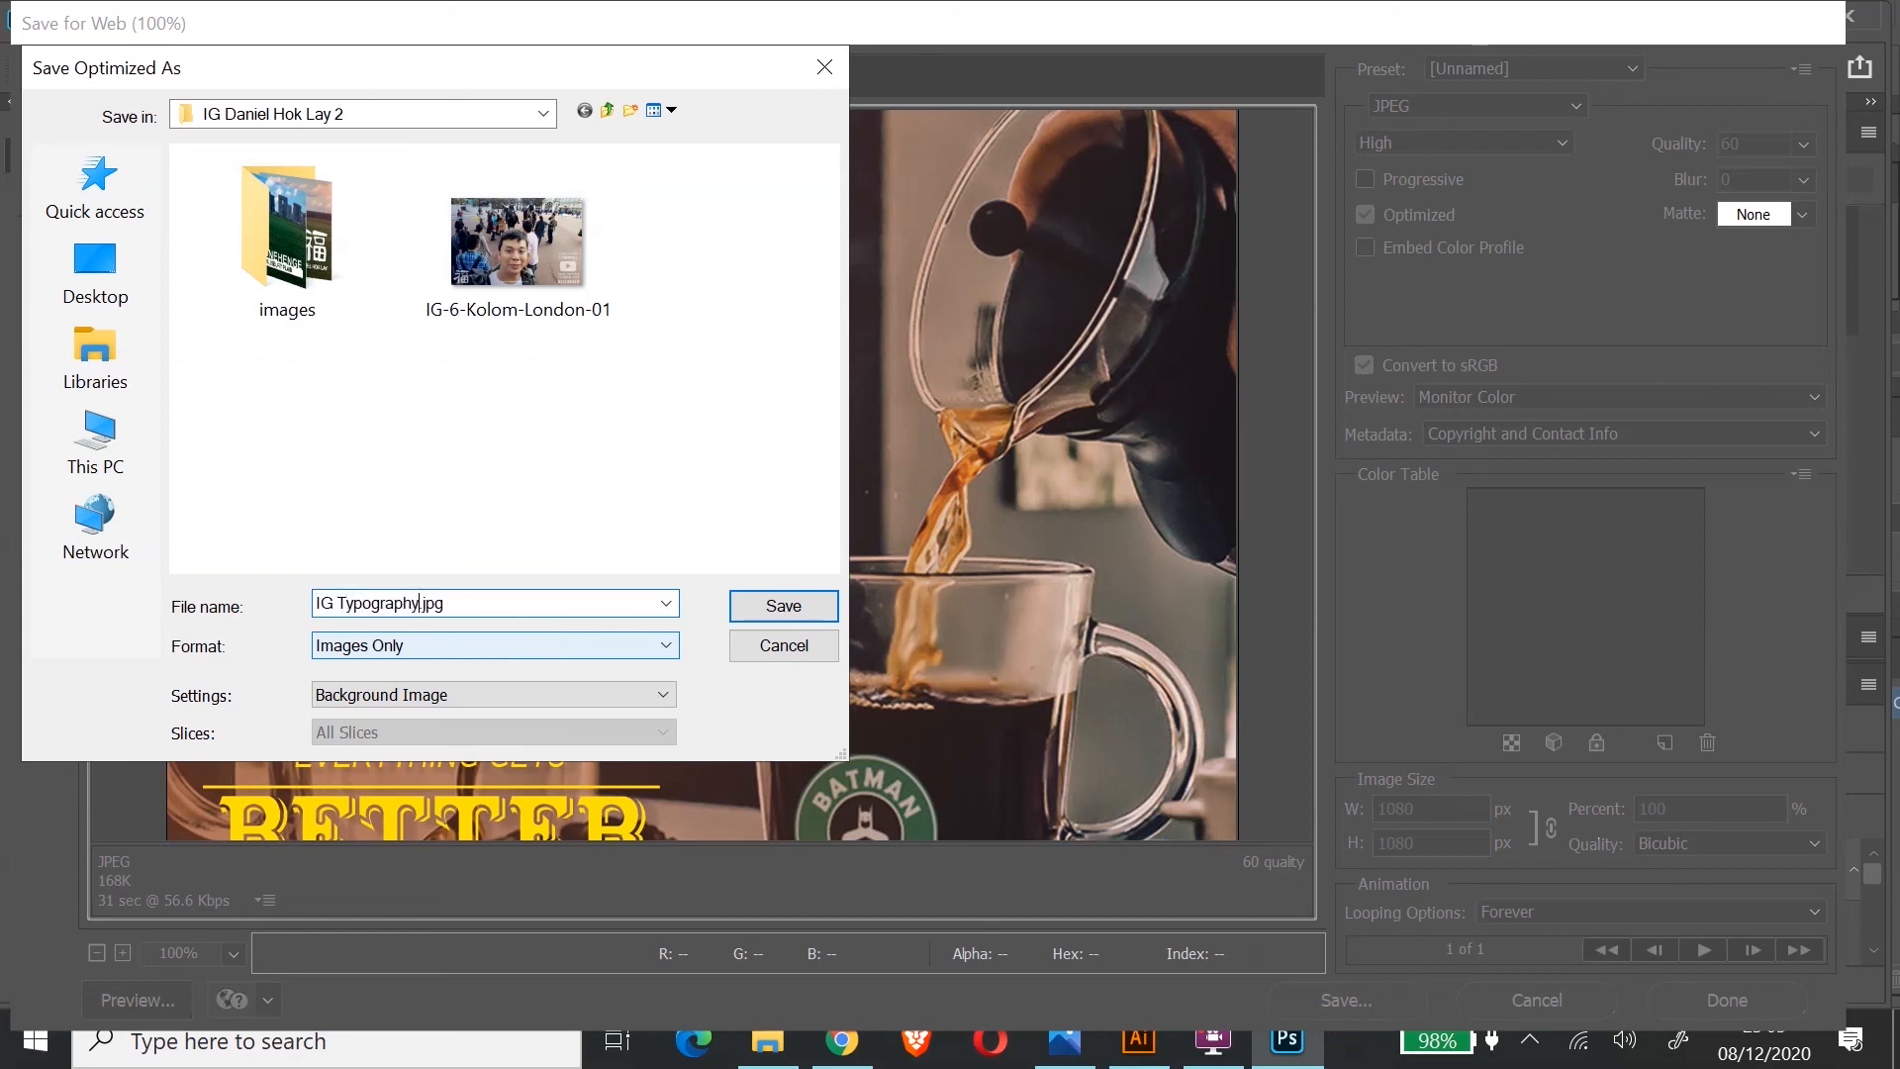
click(827, 608)
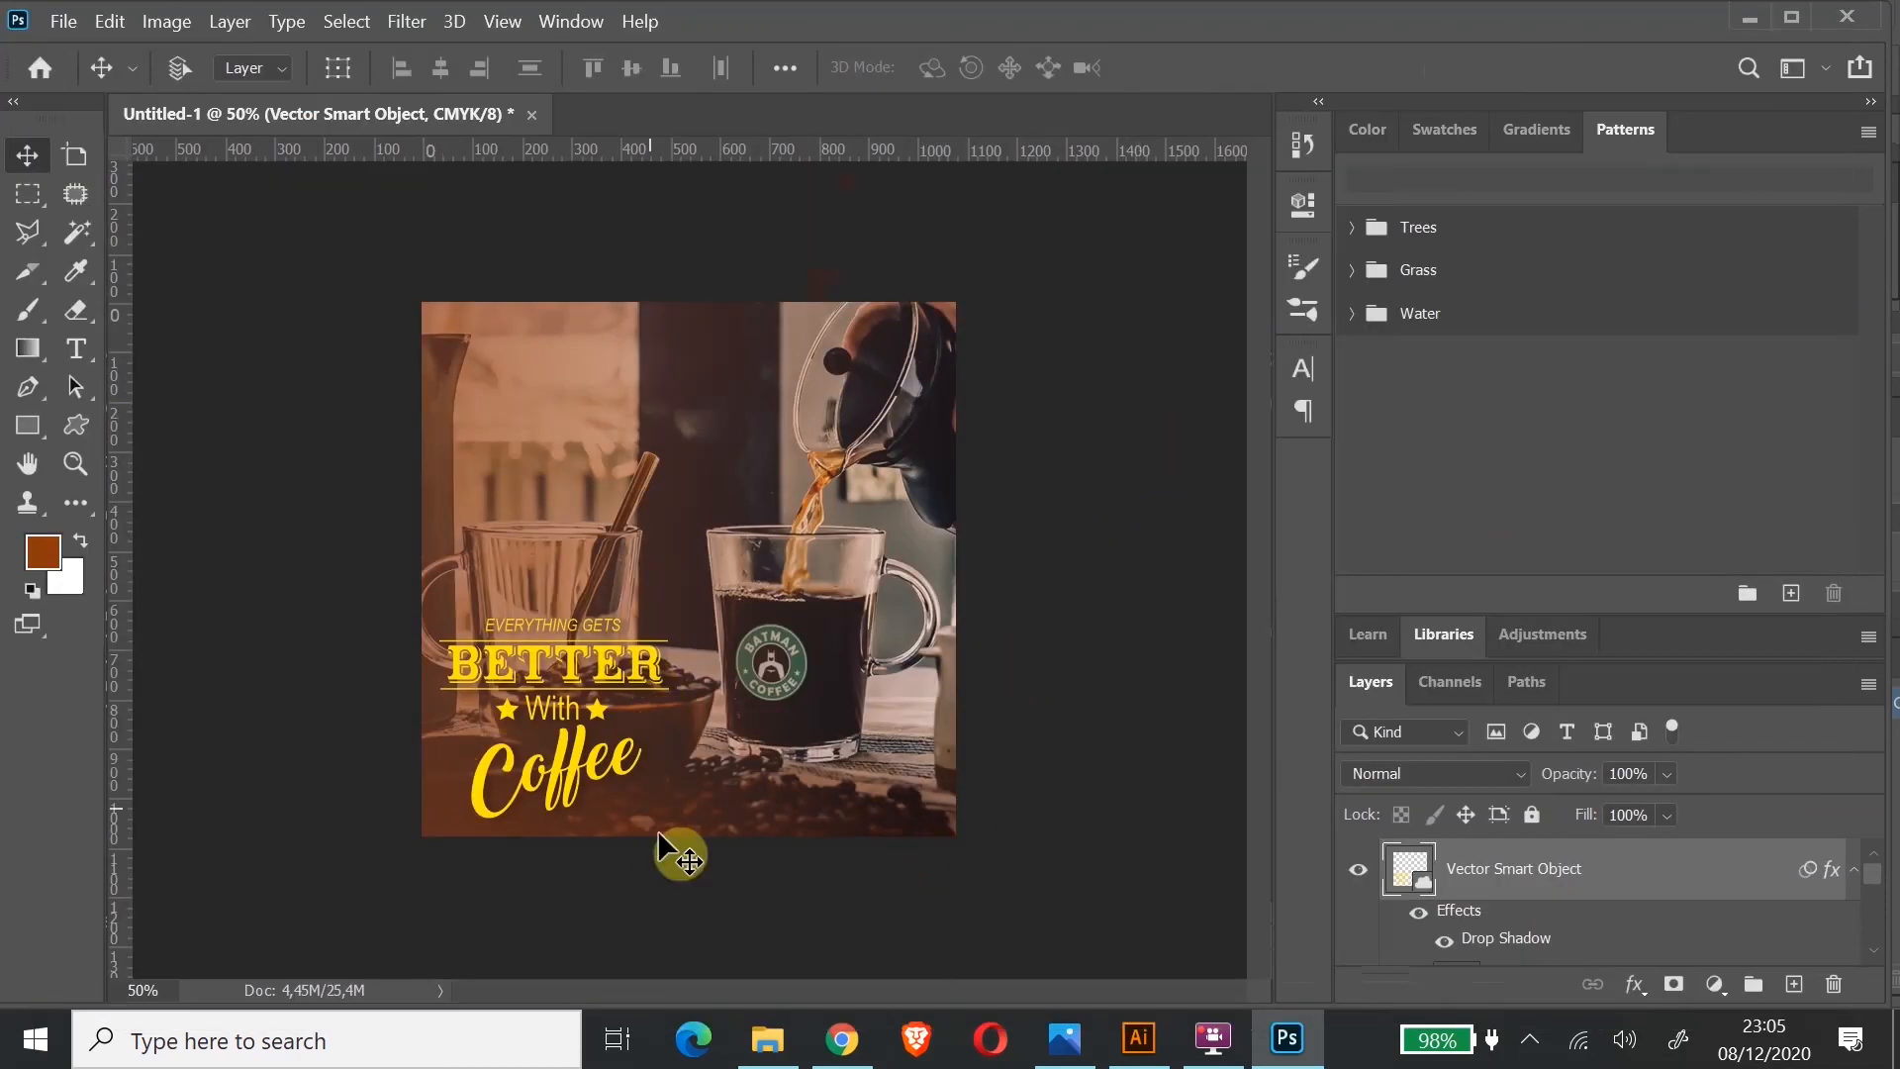
Step: Switch to File Explorer, go to the Instagram project folder and open IG-Typography.jpg to check the exported image
click(767, 1039)
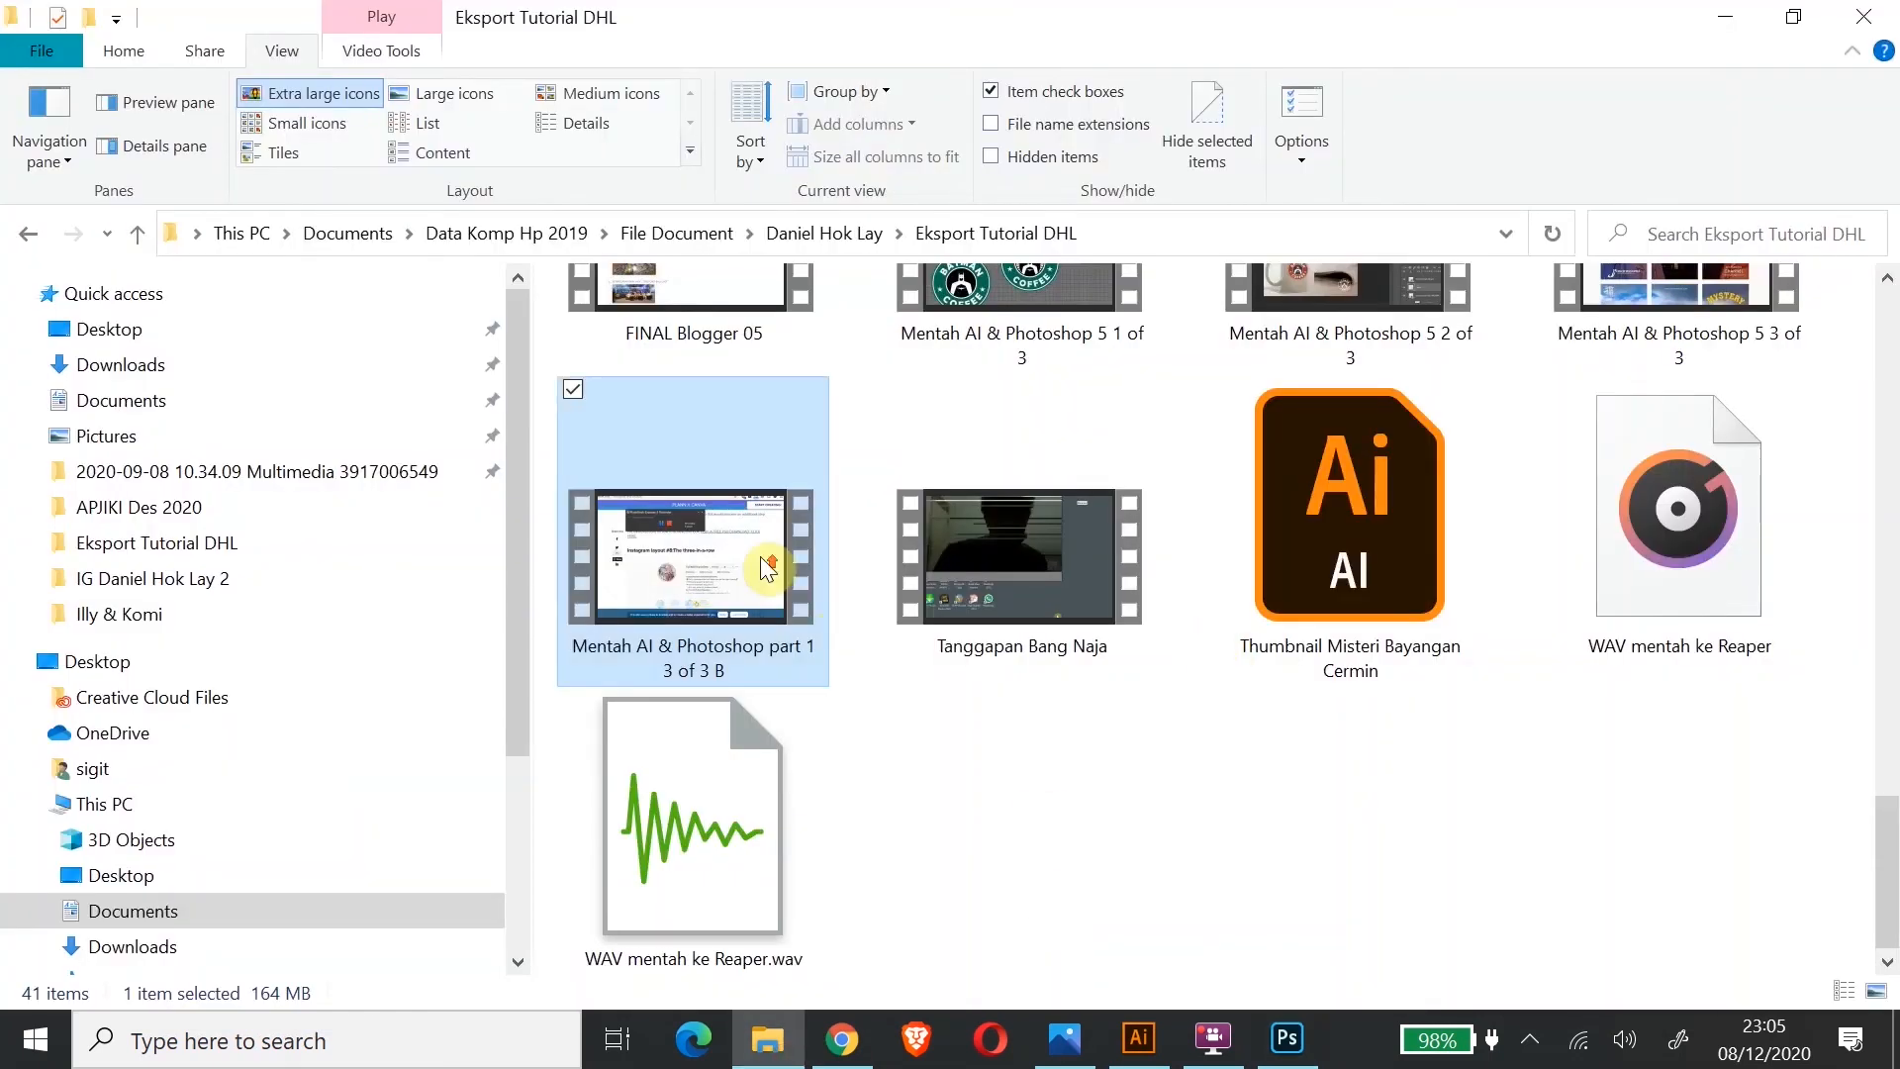
scroll(768, 564, up, 5)
click(152, 579)
double_click(1131, 768)
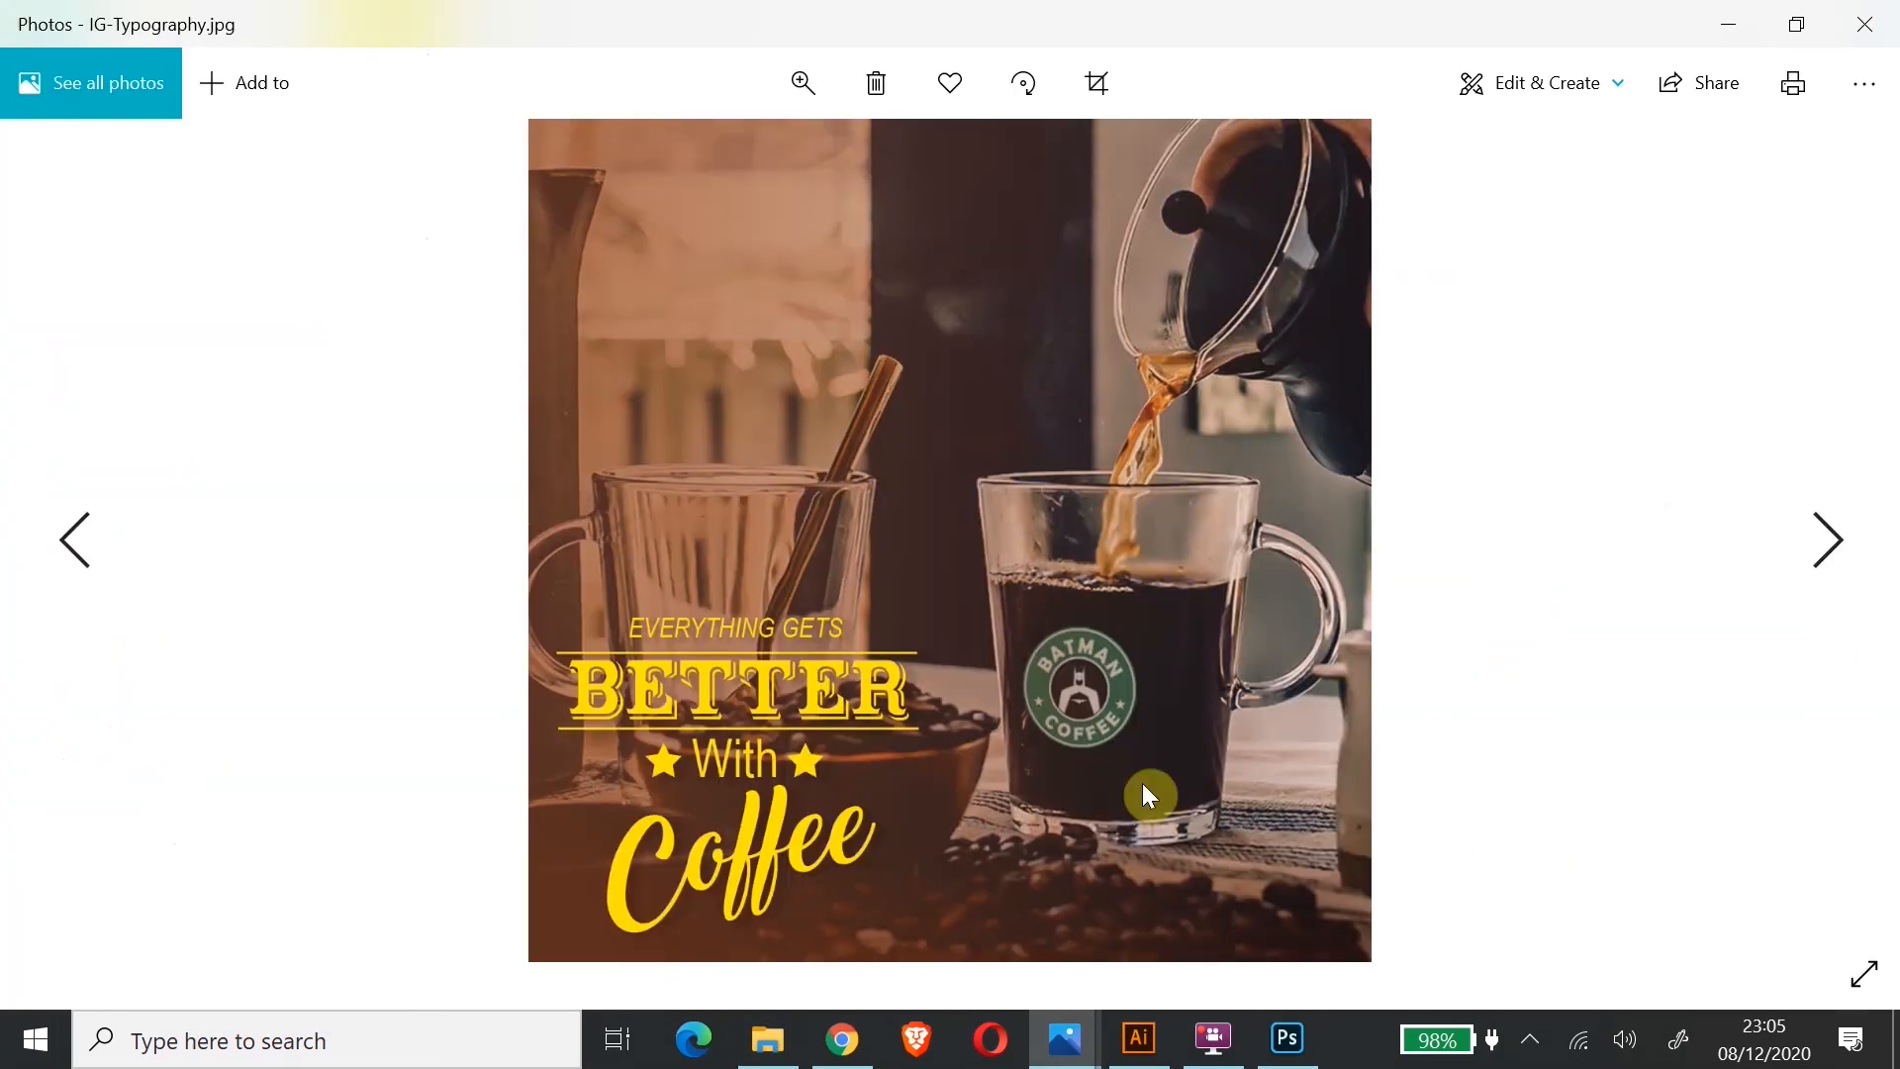